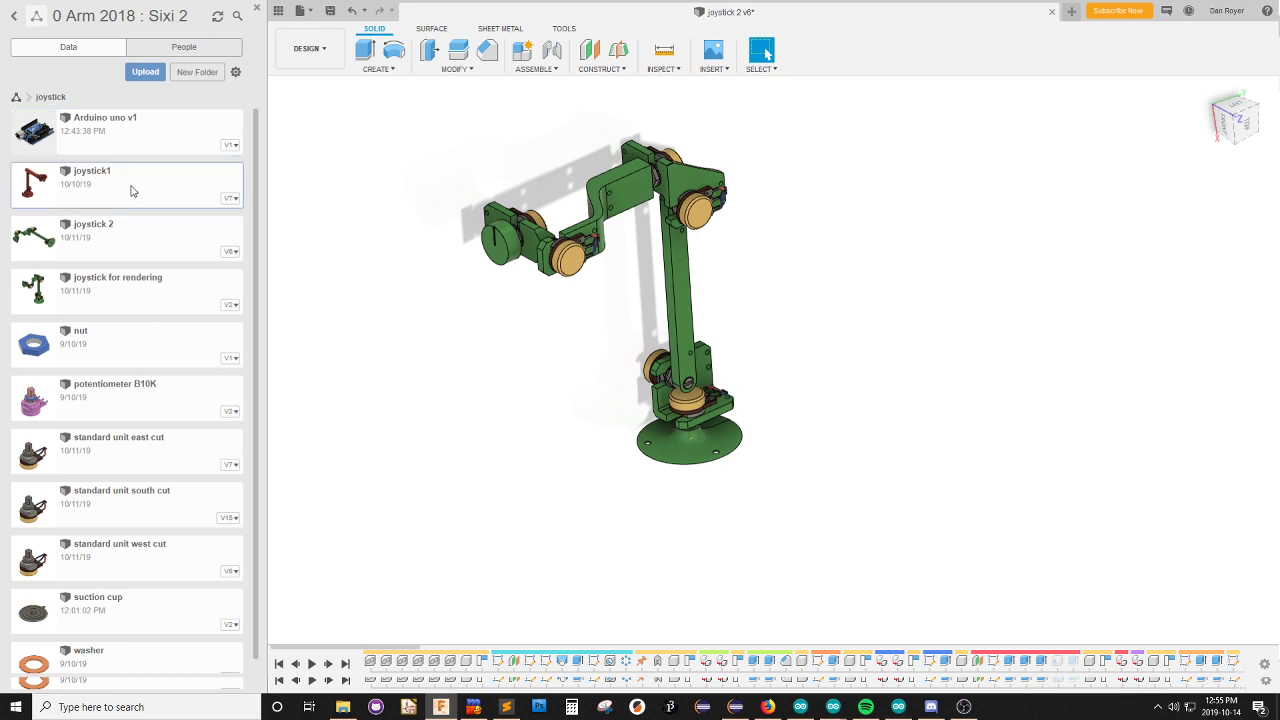
Open the joystick1 design to examine the red arm model, and close it again.
{"action": "double_click", "coordinate": [135, 186]}
{"action": "middle_click_drag", "start_coordinate": [815, 386], "coordinate": [731, 383], "text": "shift"}
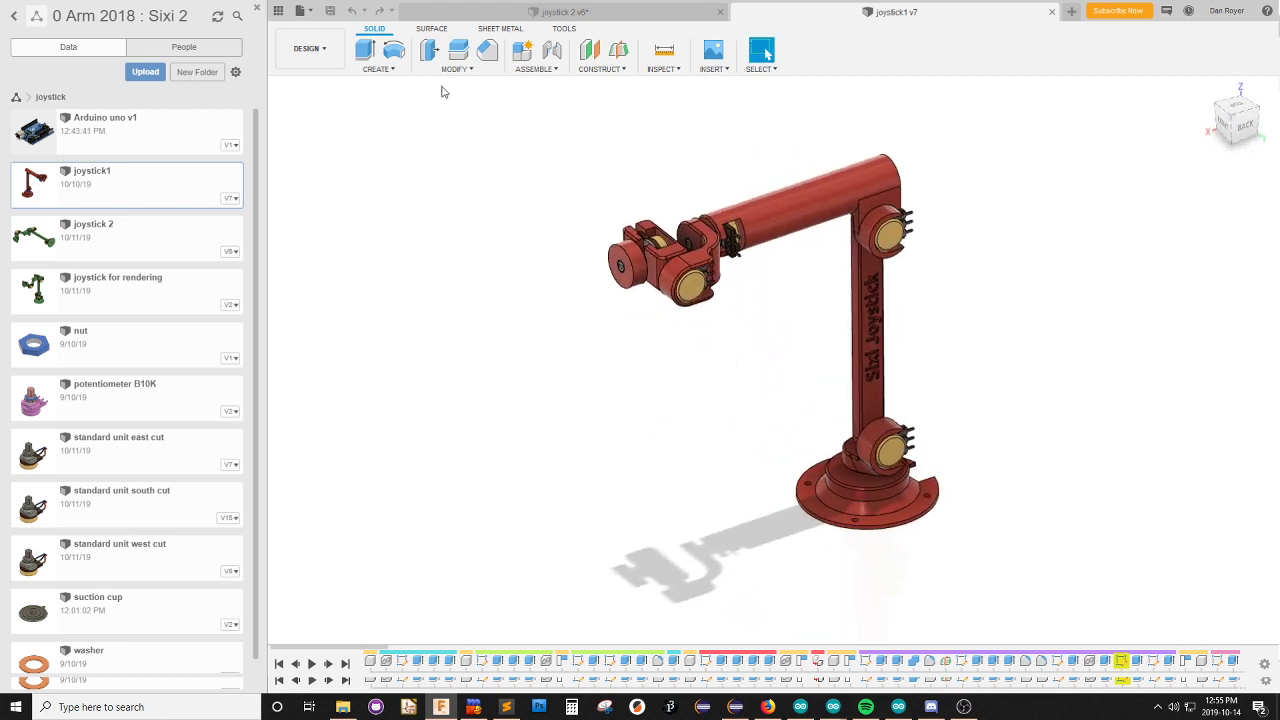
{"action": "left_click", "coordinate": [1050, 12]}
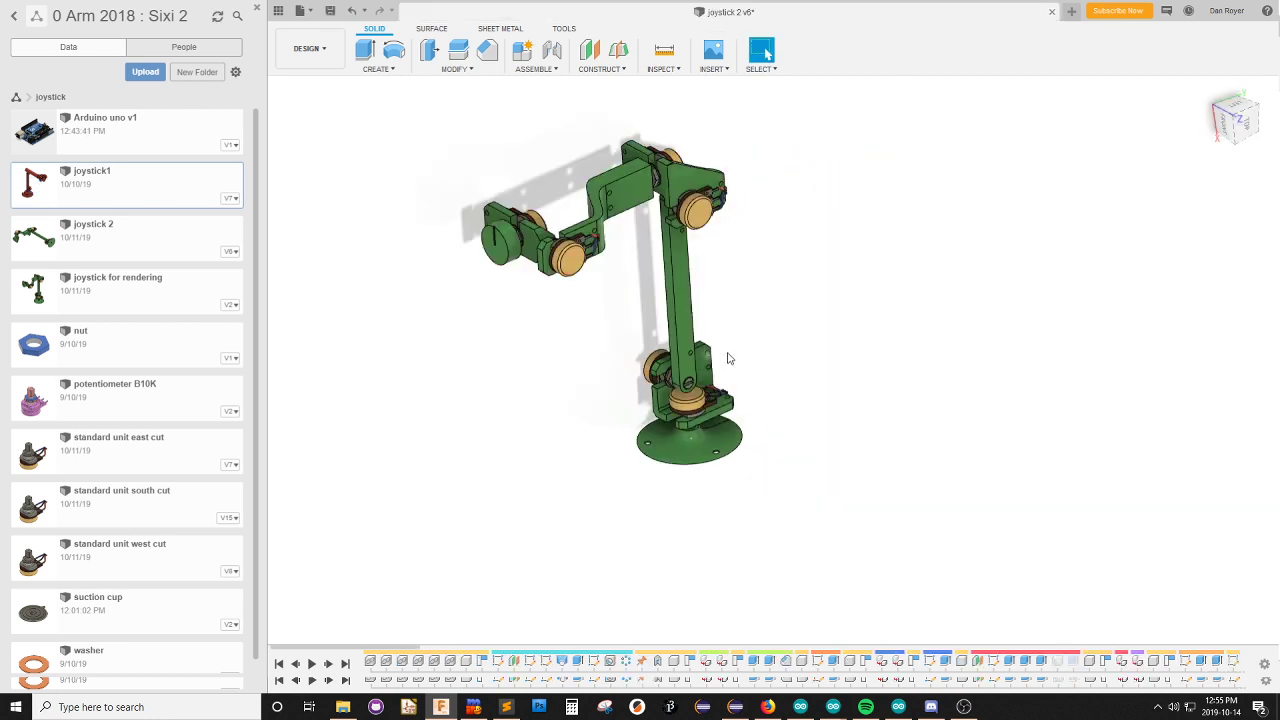
Look over the joystick 2 arm, and open the Arduino uno v1 design to examine the board before closing it.
{"action": "scroll", "coordinate": [797, 325], "scroll_direction": "down", "scroll_amount": 2}
{"action": "scroll", "coordinate": [599, 311], "scroll_direction": "up", "scroll_amount": 4}
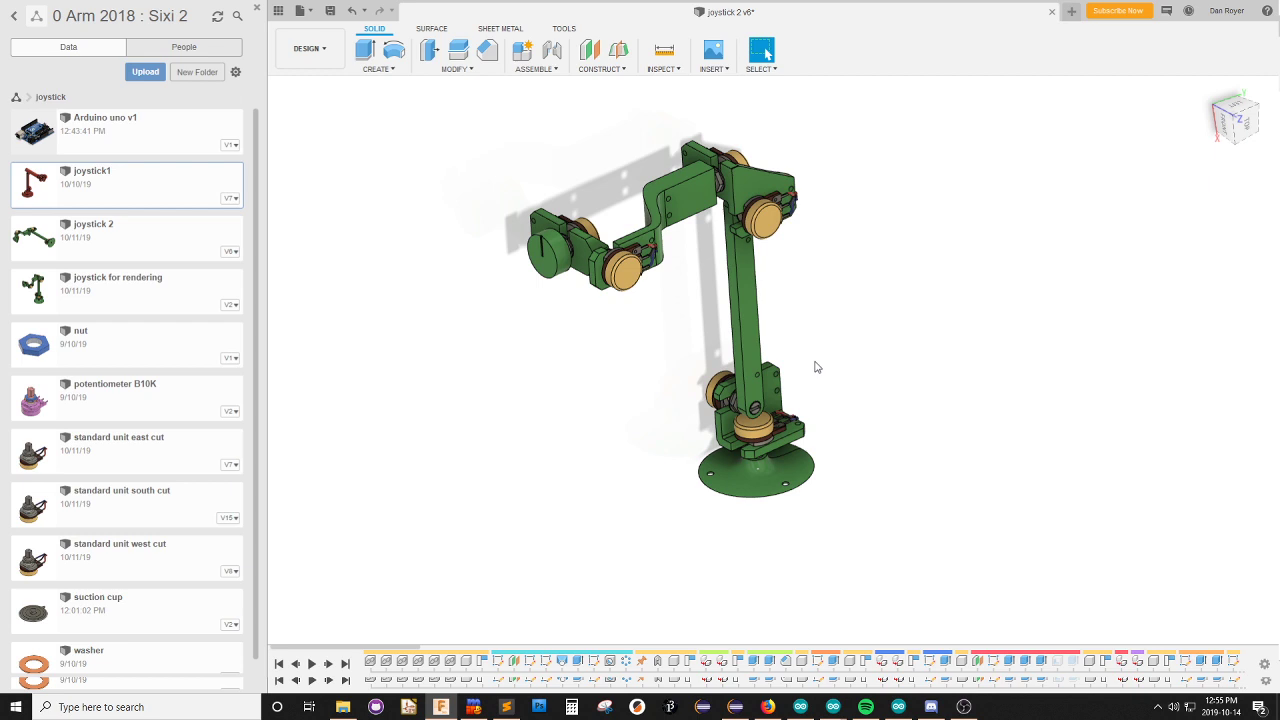
{"action": "scroll", "coordinate": [737, 390], "scroll_direction": "up", "scroll_amount": 1}
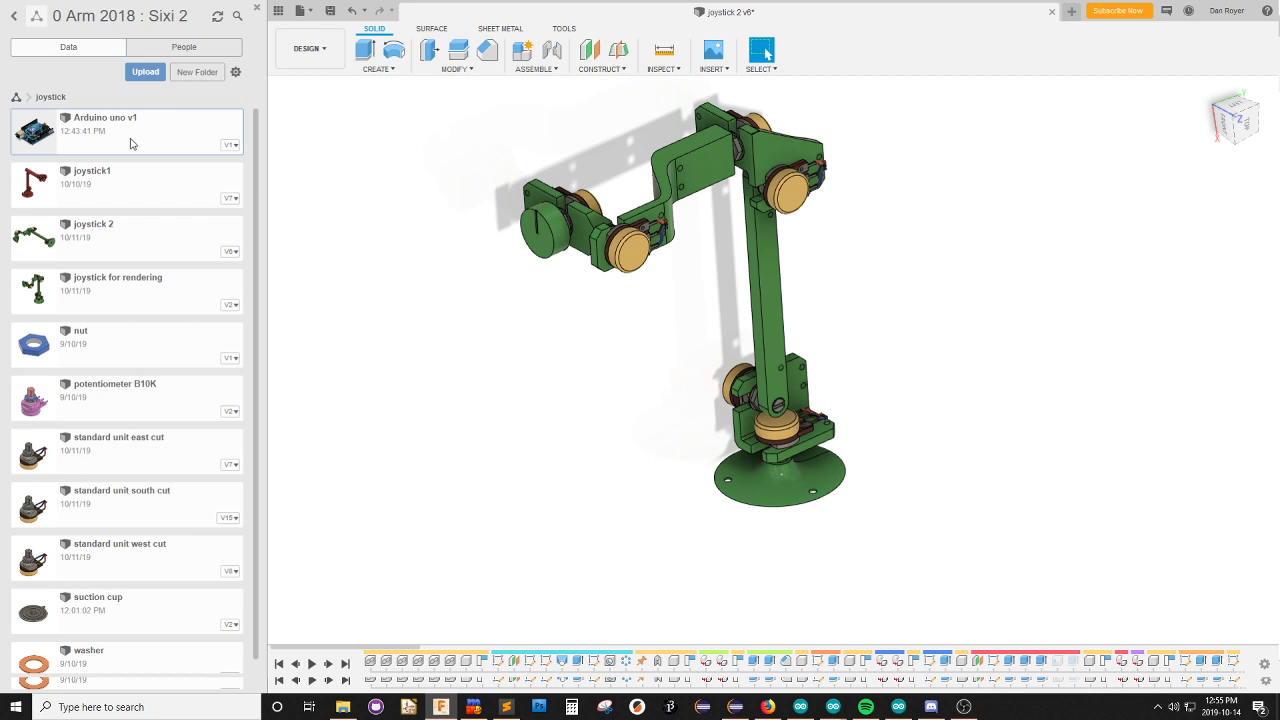
{"action": "double_click", "coordinate": [132, 144]}
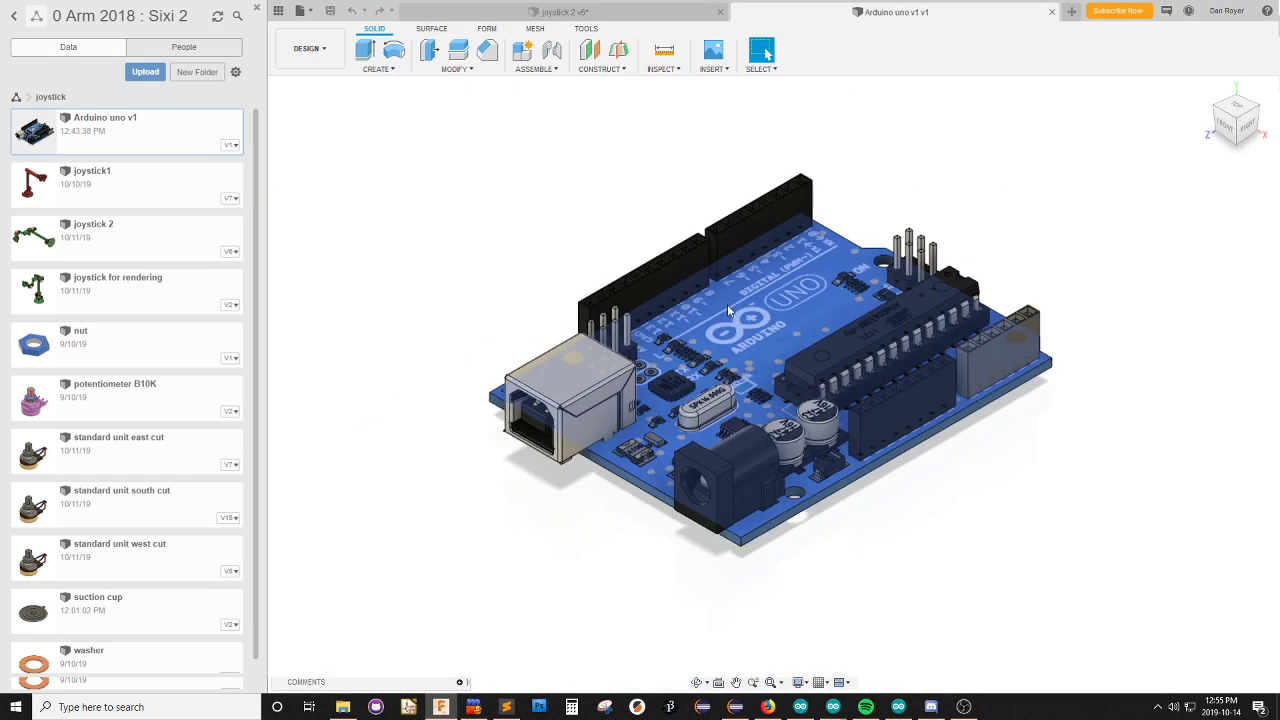
{"action": "scroll", "coordinate": [766, 257], "scroll_direction": "down", "scroll_amount": 3}
{"action": "key", "text": "ctrl+w"}
Insert the Arduino uno v1 board into the joystick 2 assembly and place it lying flat beside the green base.
{"action": "left_click_drag", "start_coordinate": [98, 117], "coordinate": [996, 360]}
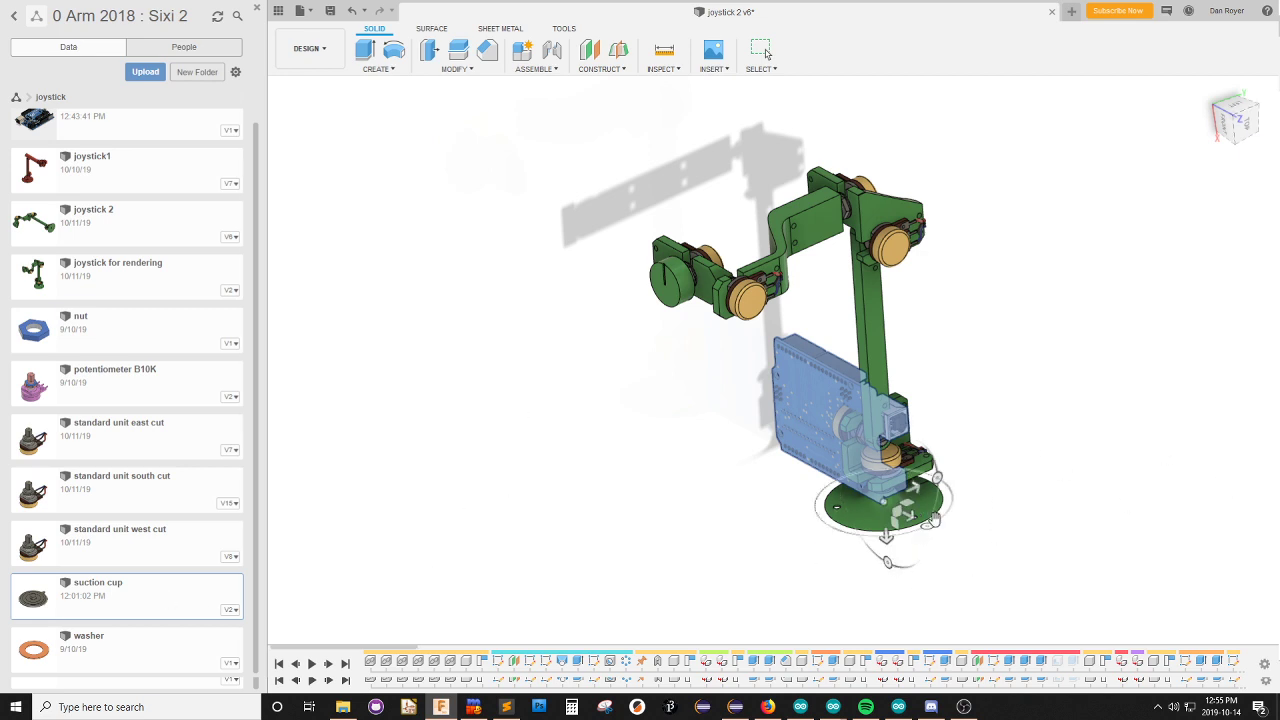
{"action": "left_click_drag", "start_coordinate": [891, 562], "coordinate": [879, 434]}
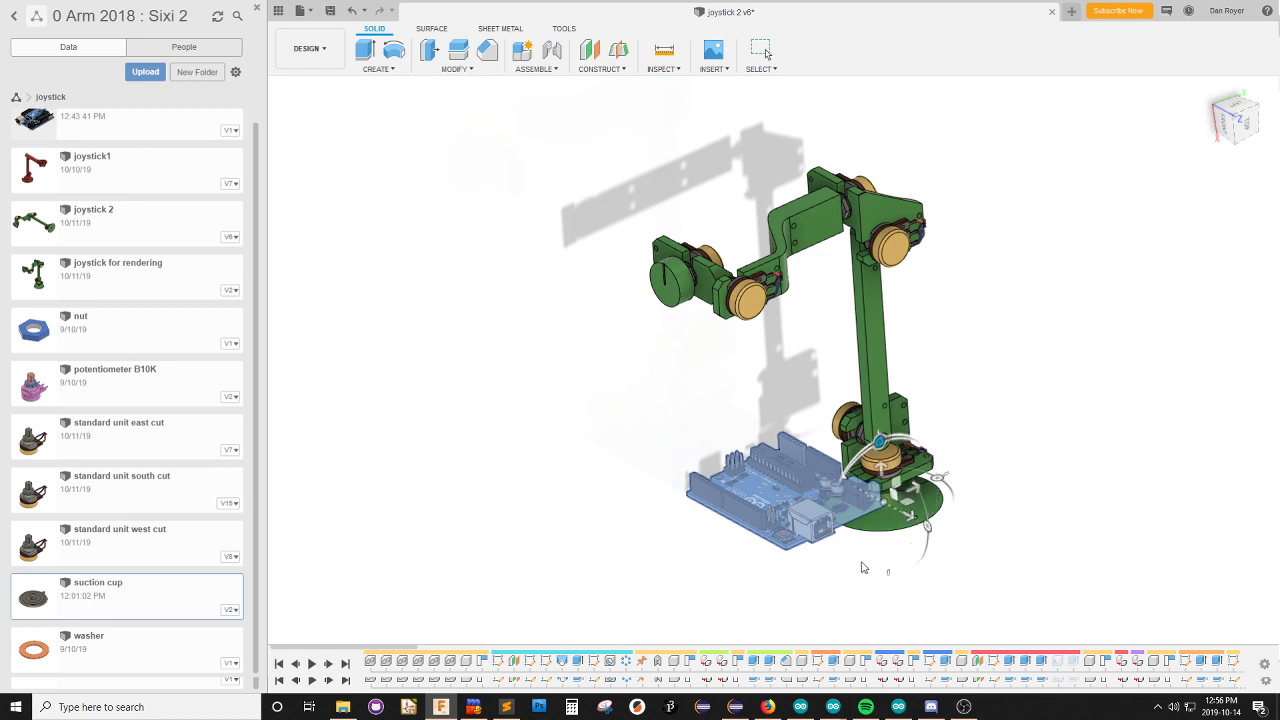
{"action": "left_click_drag", "start_coordinate": [936, 476], "coordinate": [823, 471]}
{"action": "scroll", "coordinate": [671, 460], "scroll_direction": "down", "scroll_amount": 2}
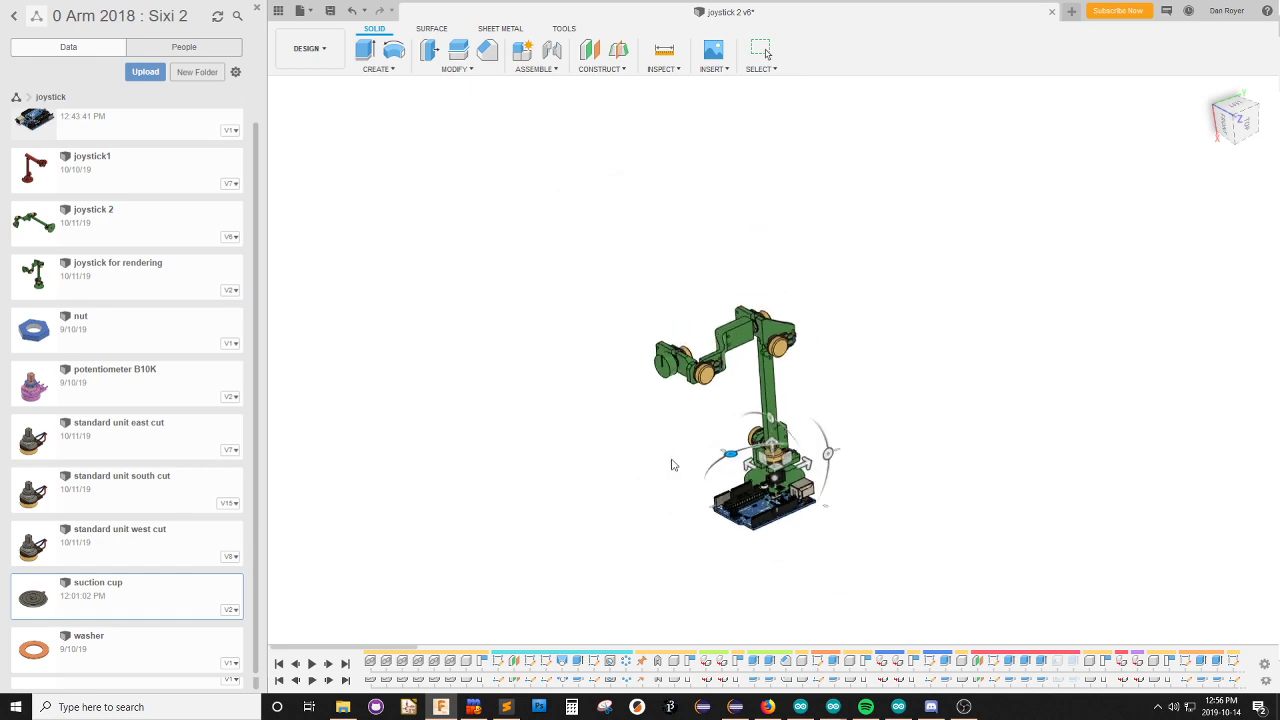
{"action": "scroll", "coordinate": [843, 576], "scroll_direction": "up", "scroll_amount": 3}
{"action": "left_click_drag", "start_coordinate": [708, 335], "coordinate": [926, 239]}
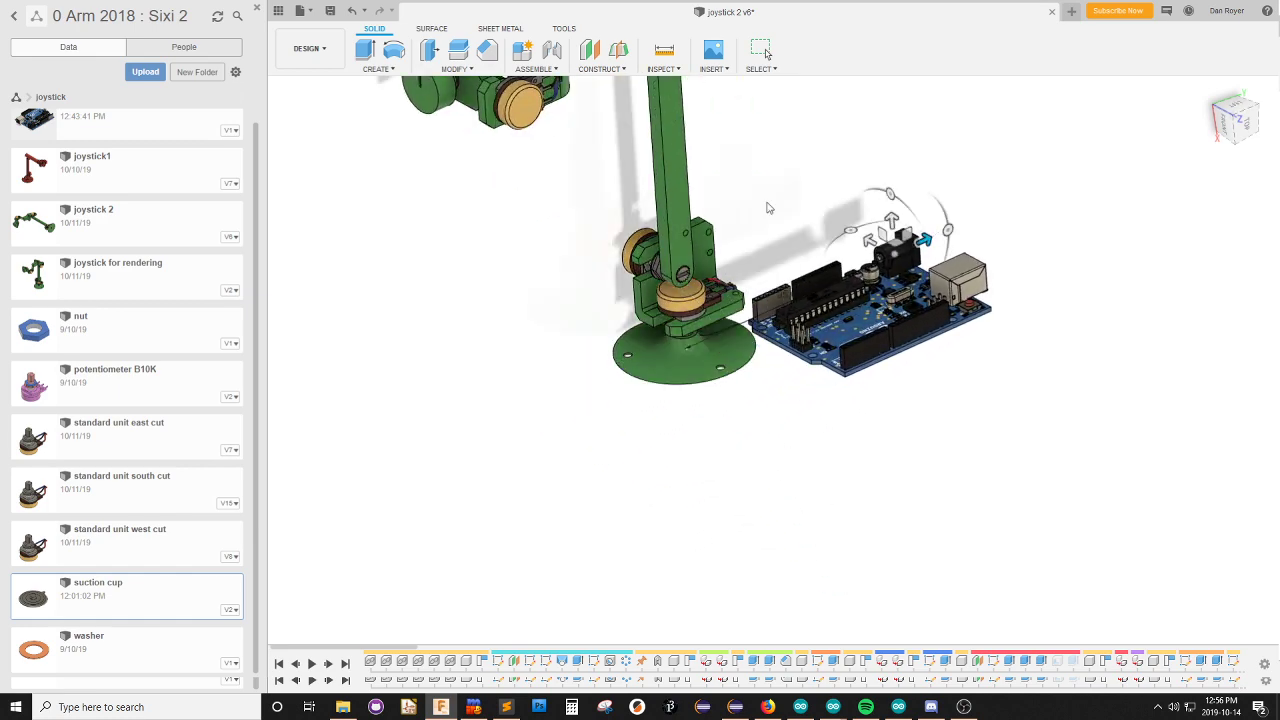
Move the Arduino board sideways toward the round base's centreline, working in a square-on view from above.
{"action": "middle_click_drag", "start_coordinate": [769, 206], "coordinate": [754, 262], "text": "shift"}
{"action": "left_click", "coordinate": [1240, 120]}
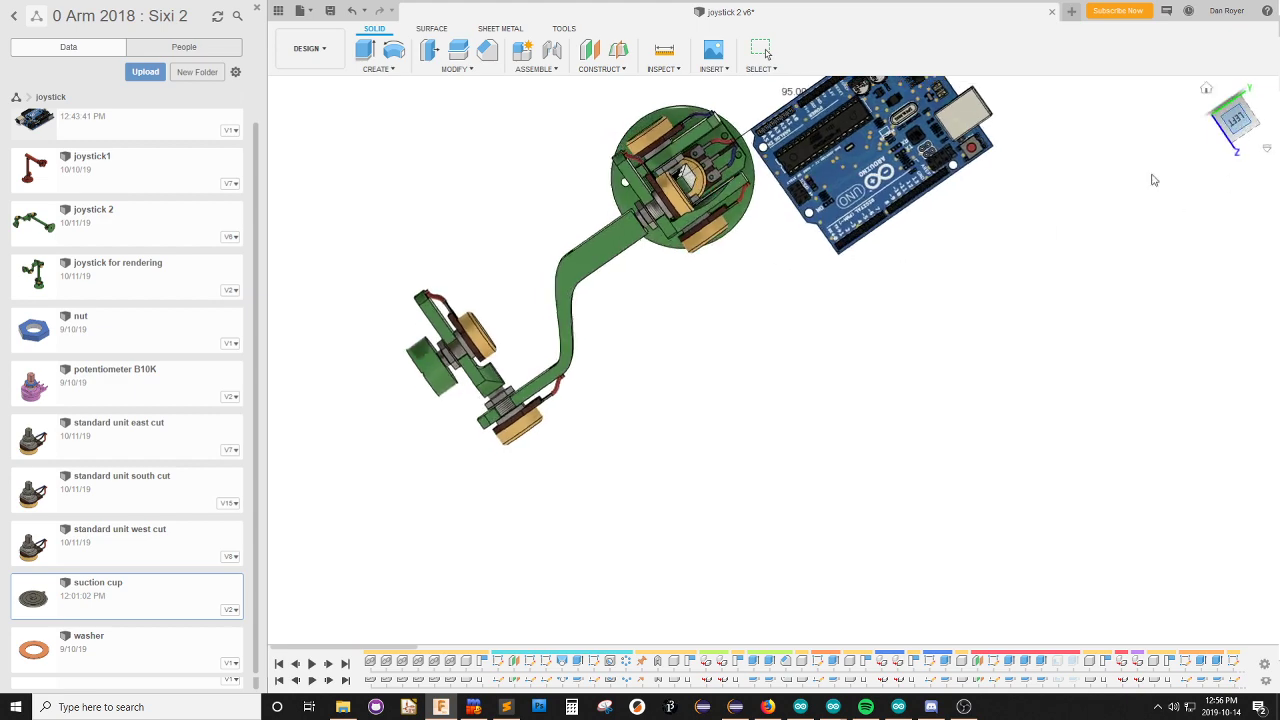
{"action": "scroll", "coordinate": [948, 332], "scroll_direction": "up", "scroll_amount": 2}
{"action": "left_click_drag", "start_coordinate": [1031, 148], "coordinate": [1030, 74]}
{"action": "scroll", "coordinate": [957, 514], "scroll_direction": "down", "scroll_amount": 3}
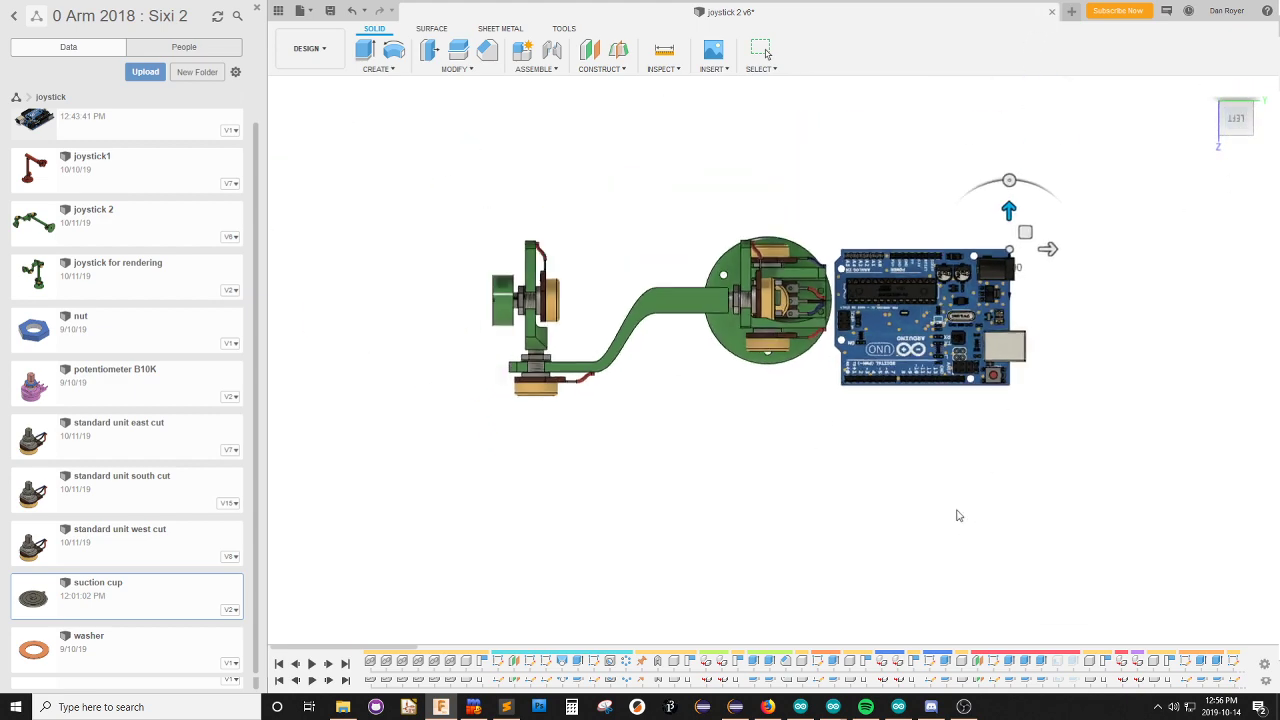
Nudge the Arduino board in small moves to centre it alongside the round base.
{"action": "scroll", "coordinate": [942, 467], "scroll_direction": "up", "scroll_amount": 1}
{"action": "middle_click_drag", "start_coordinate": [942, 467], "coordinate": [795, 527]}
{"action": "left_click_drag", "start_coordinate": [873, 243], "coordinate": [885, 214]}
{"action": "scroll", "coordinate": [786, 238], "scroll_direction": "up", "scroll_amount": 2}
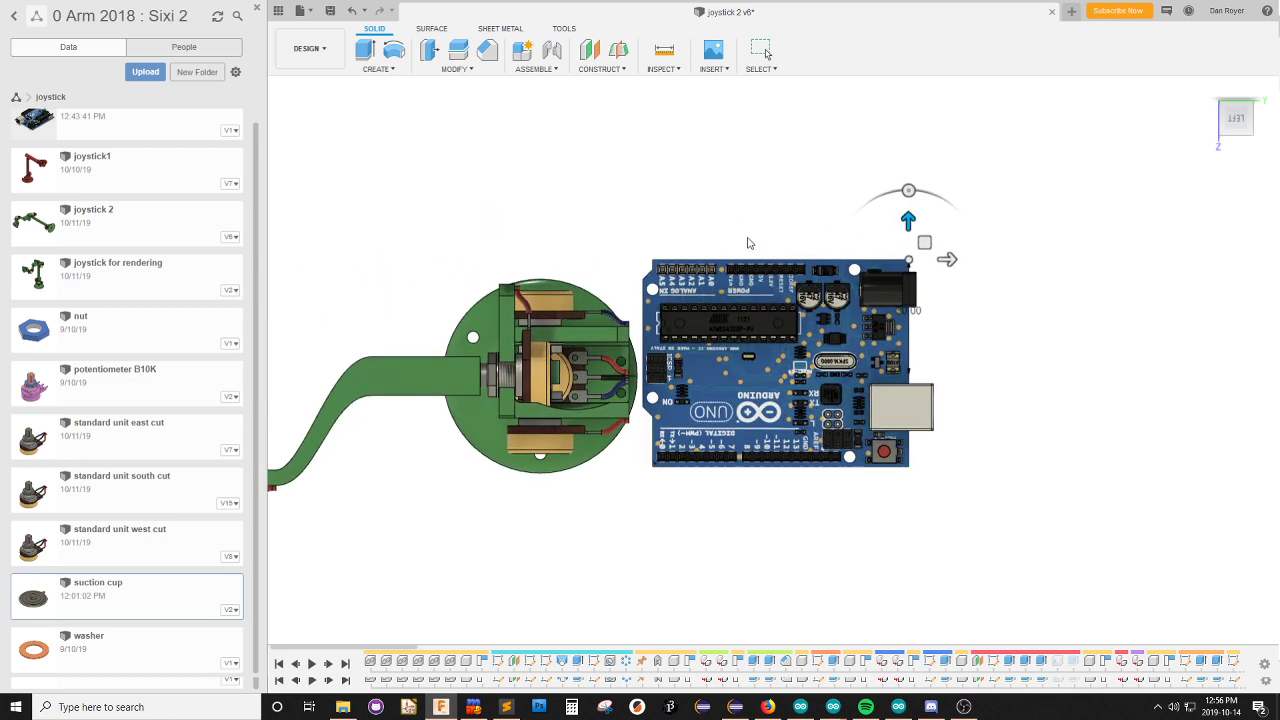
{"action": "left_click_drag", "start_coordinate": [926, 222], "coordinate": [926, 242]}
{"action": "scroll", "coordinate": [926, 242], "scroll_direction": "up", "scroll_amount": 3}
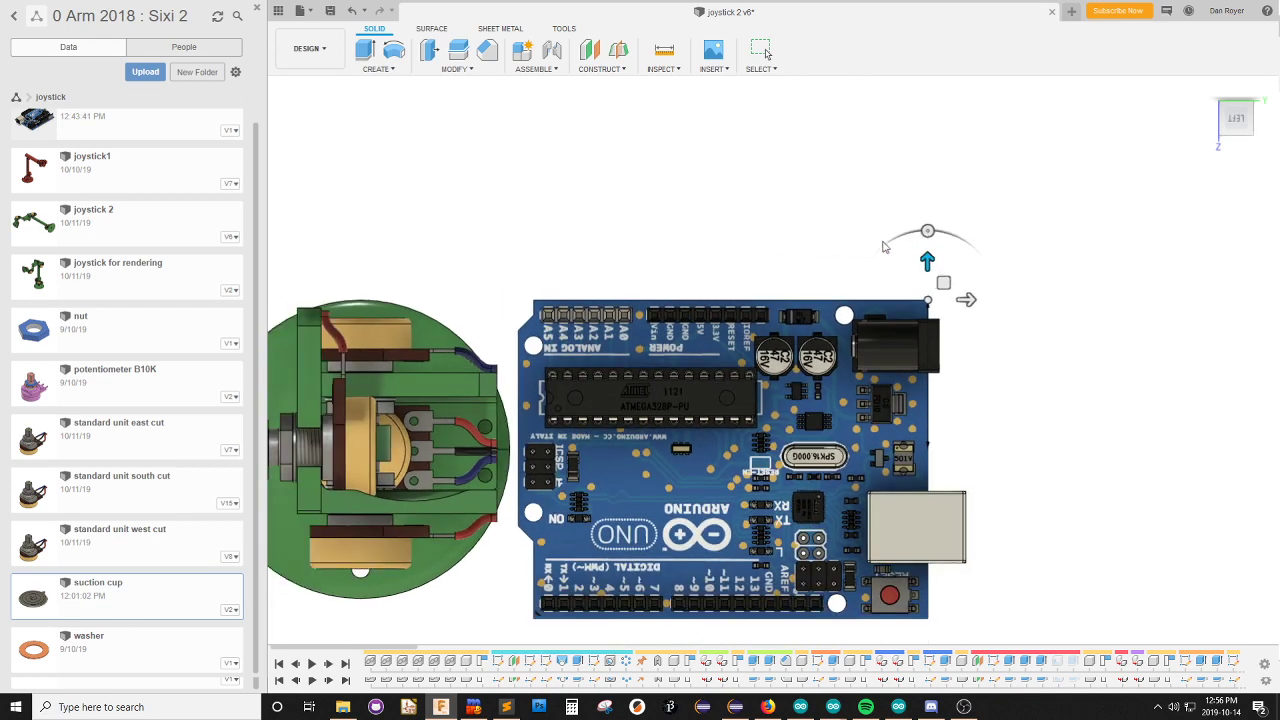
{"action": "middle_click_drag", "start_coordinate": [754, 234], "coordinate": [854, 172]}
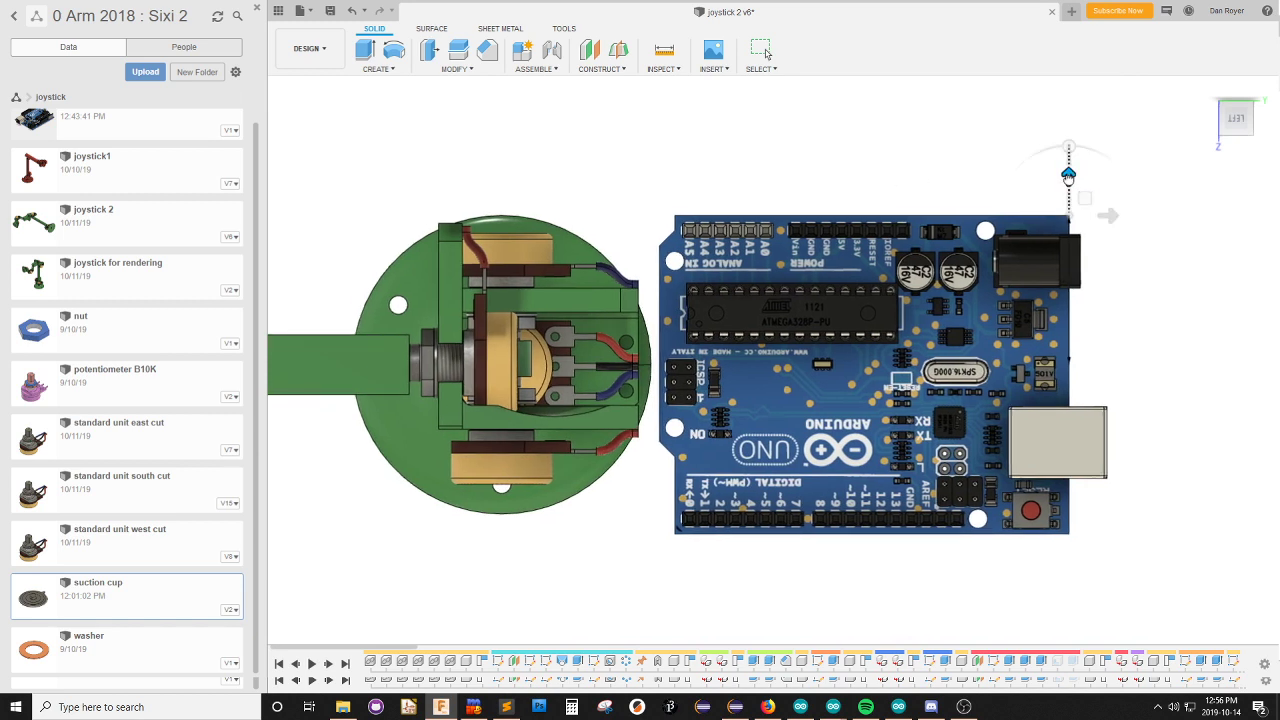
{"action": "left_click_drag", "start_coordinate": [1068, 175], "coordinate": [1069, 163]}
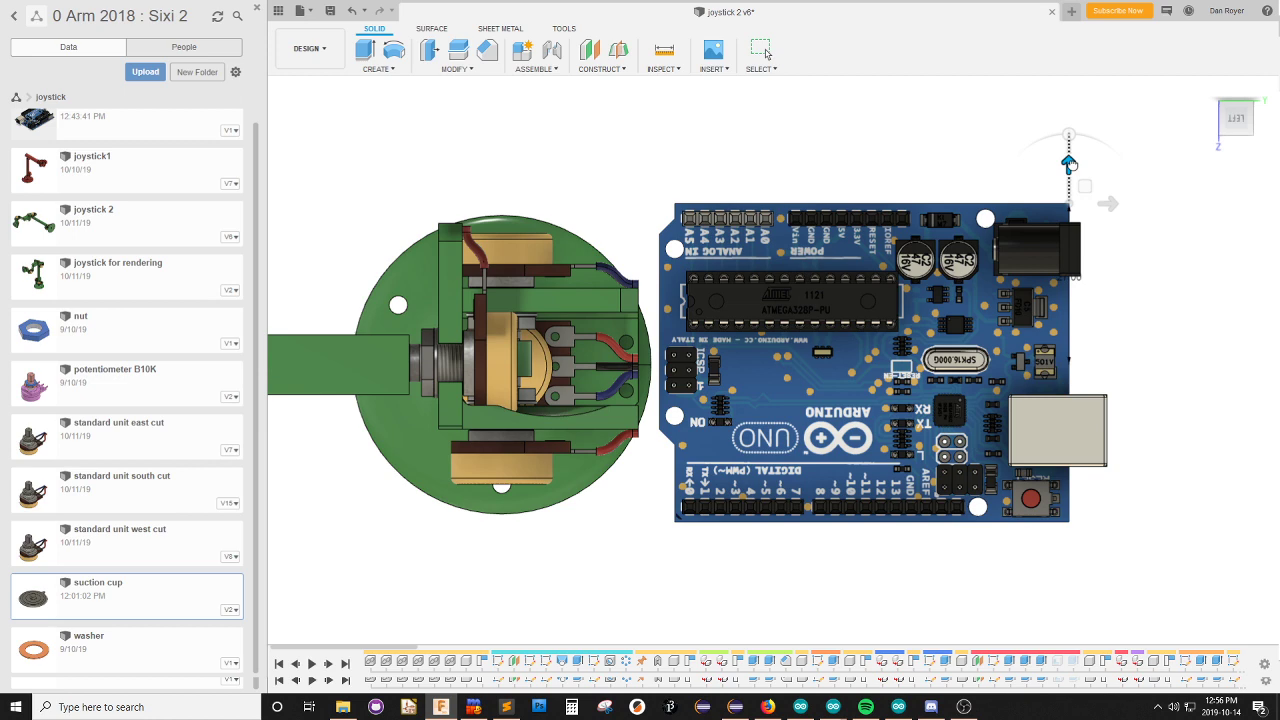
Show the assembly's origin planes and axes, and accept the Arduino board's placement.
{"action": "scroll", "coordinate": [647, 182], "scroll_direction": "down", "scroll_amount": 3}
{"action": "scroll", "coordinate": [570, 436], "scroll_direction": "up", "scroll_amount": 2}
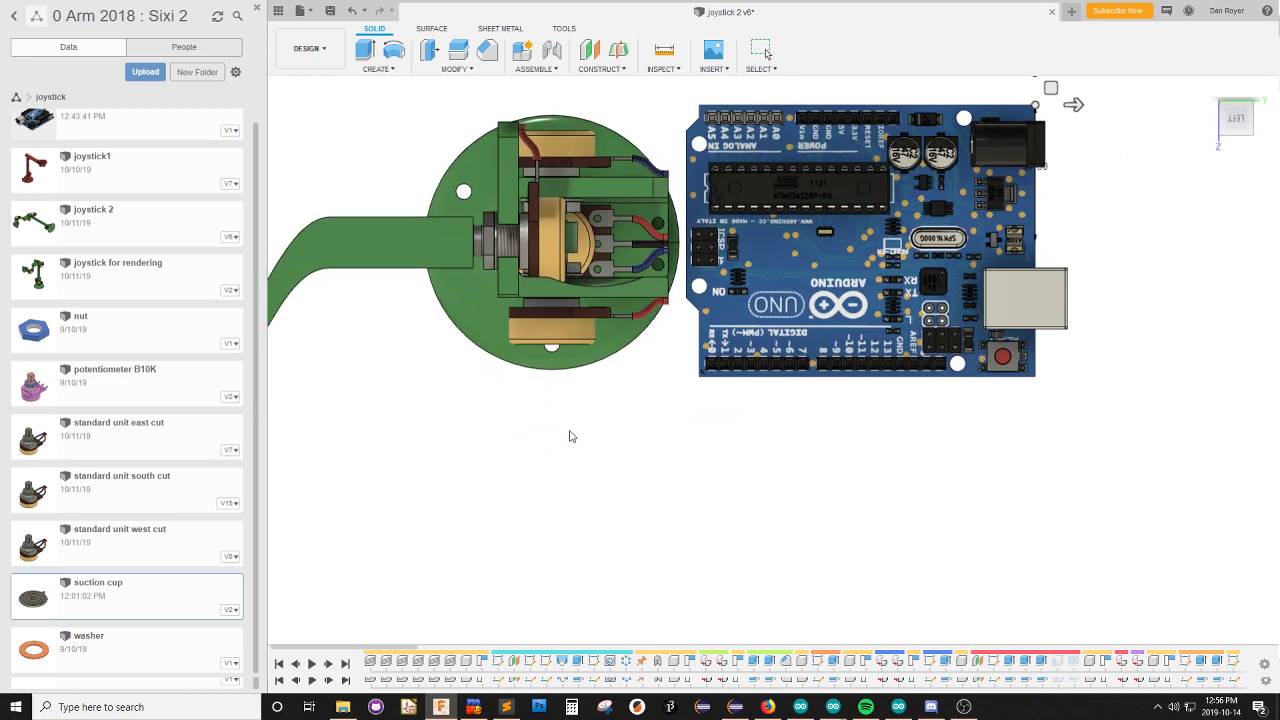
{"action": "left_click", "coordinate": [314, 156]}
{"action": "scroll", "coordinate": [466, 485], "scroll_direction": "down", "scroll_amount": 3}
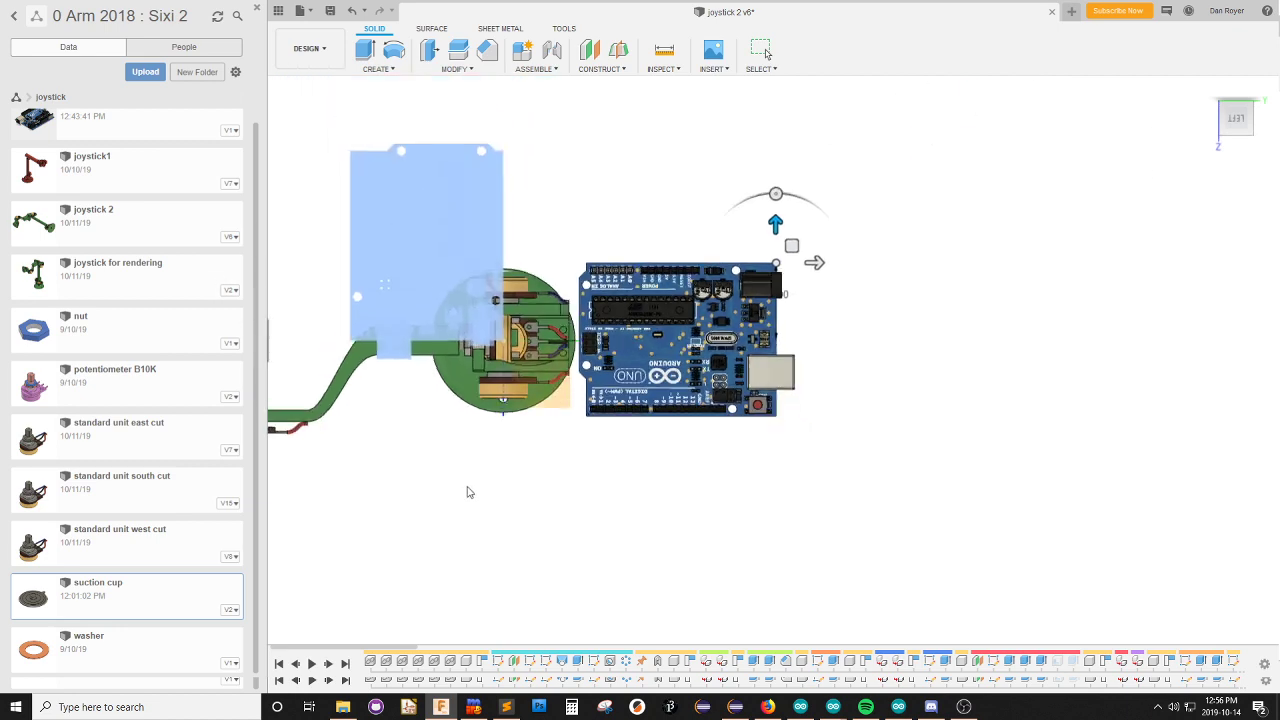
{"action": "scroll", "coordinate": [565, 375], "scroll_direction": "up", "scroll_amount": 3}
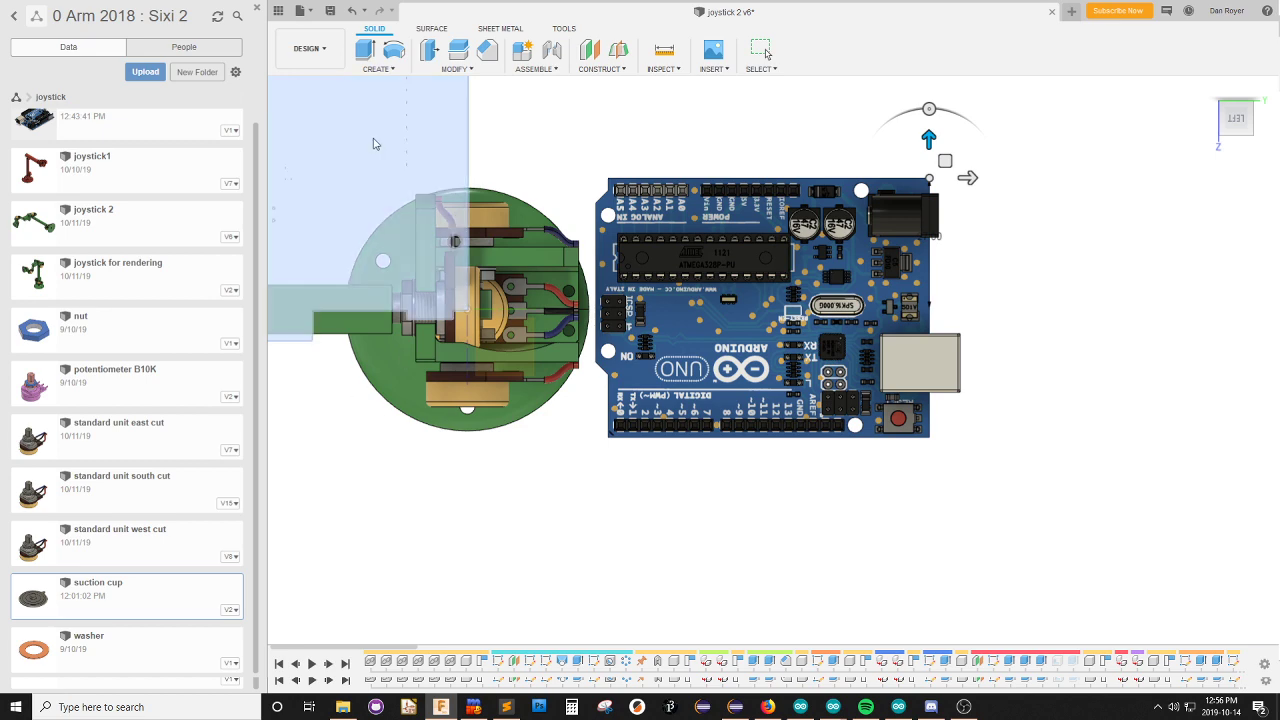
{"action": "scroll", "coordinate": [1018, 420], "scroll_direction": "down", "scroll_amount": 3}
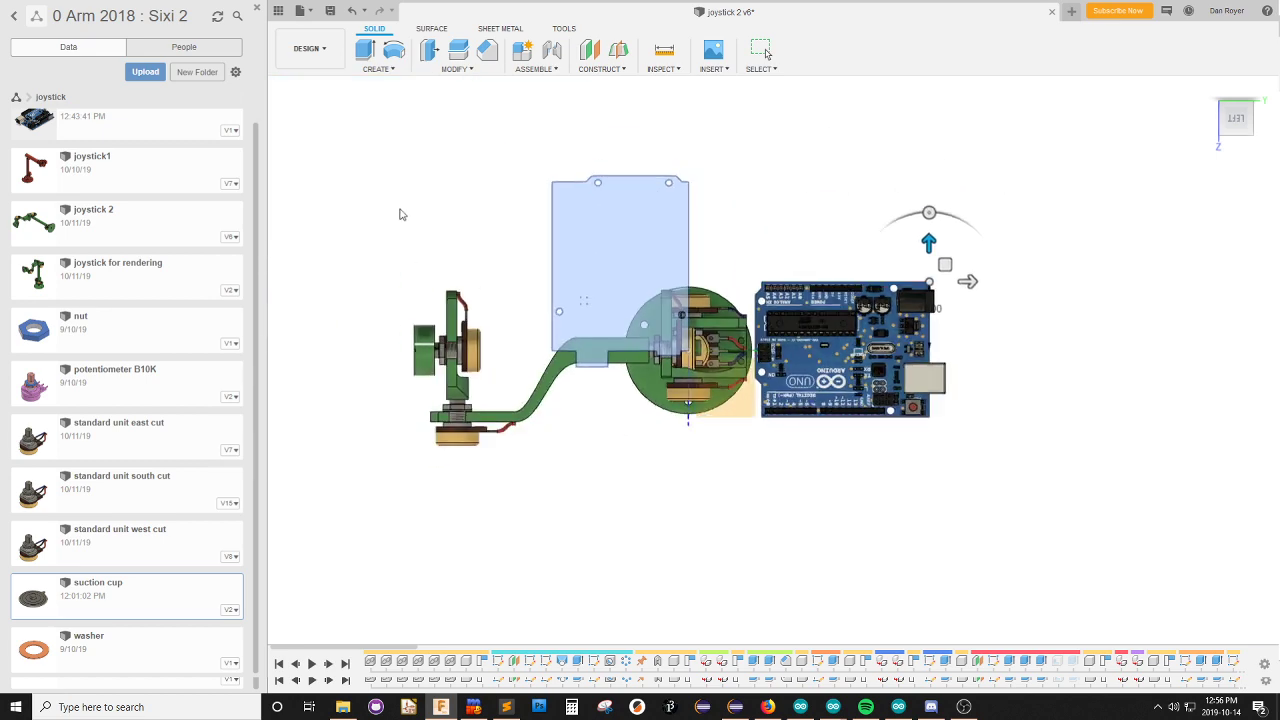
{"action": "left_click", "coordinate": [1197, 420]}
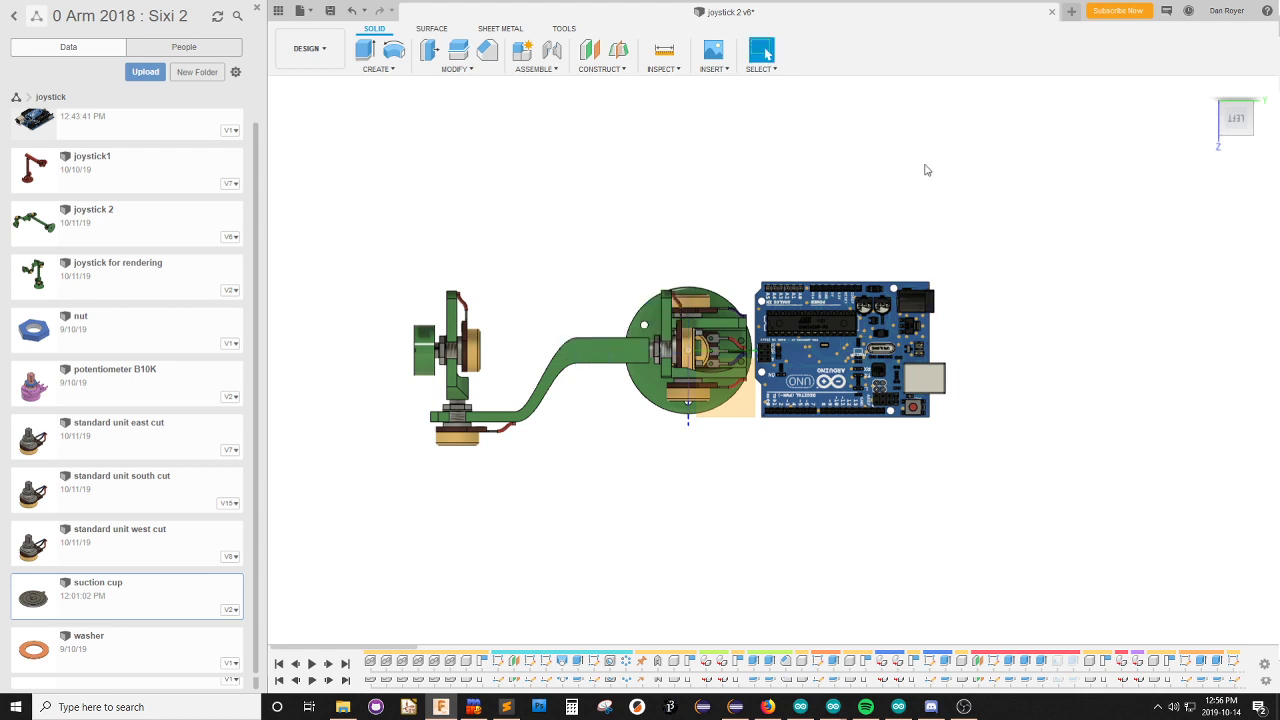
Examine from above how the Arduino board lines up with the round base and the arm.
{"action": "left_click", "coordinate": [826, 296]}
{"action": "scroll", "coordinate": [997, 372], "scroll_direction": "up", "scroll_amount": 3}
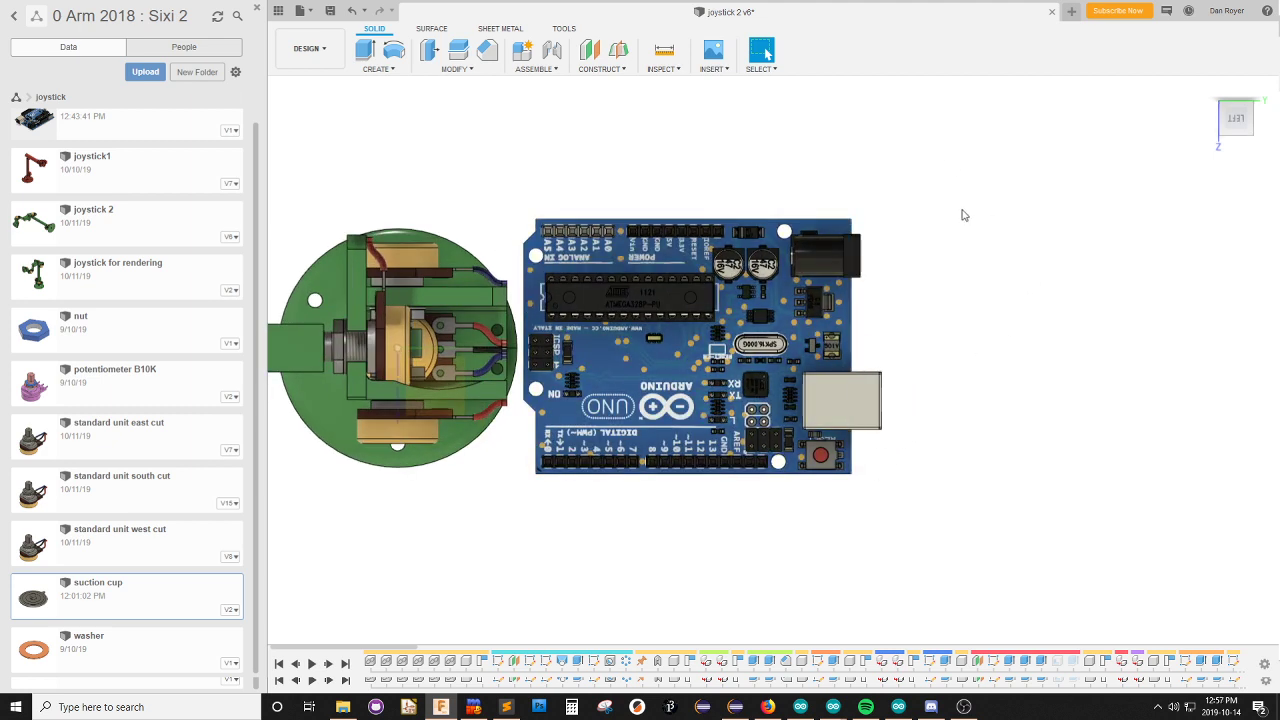
{"action": "scroll", "coordinate": [1026, 286], "scroll_direction": "down", "scroll_amount": 2}
{"action": "scroll", "coordinate": [811, 320], "scroll_direction": "up", "scroll_amount": 1}
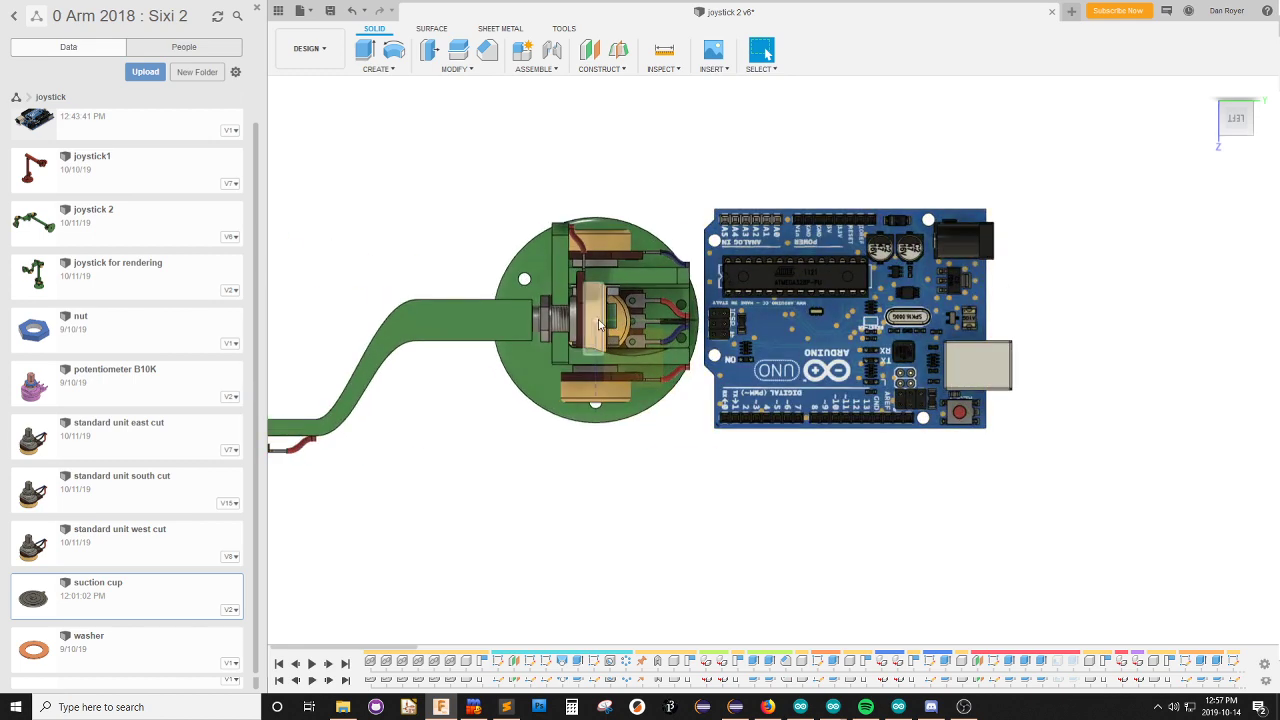
{"action": "scroll", "coordinate": [540, 211], "scroll_direction": "down", "scroll_amount": 2}
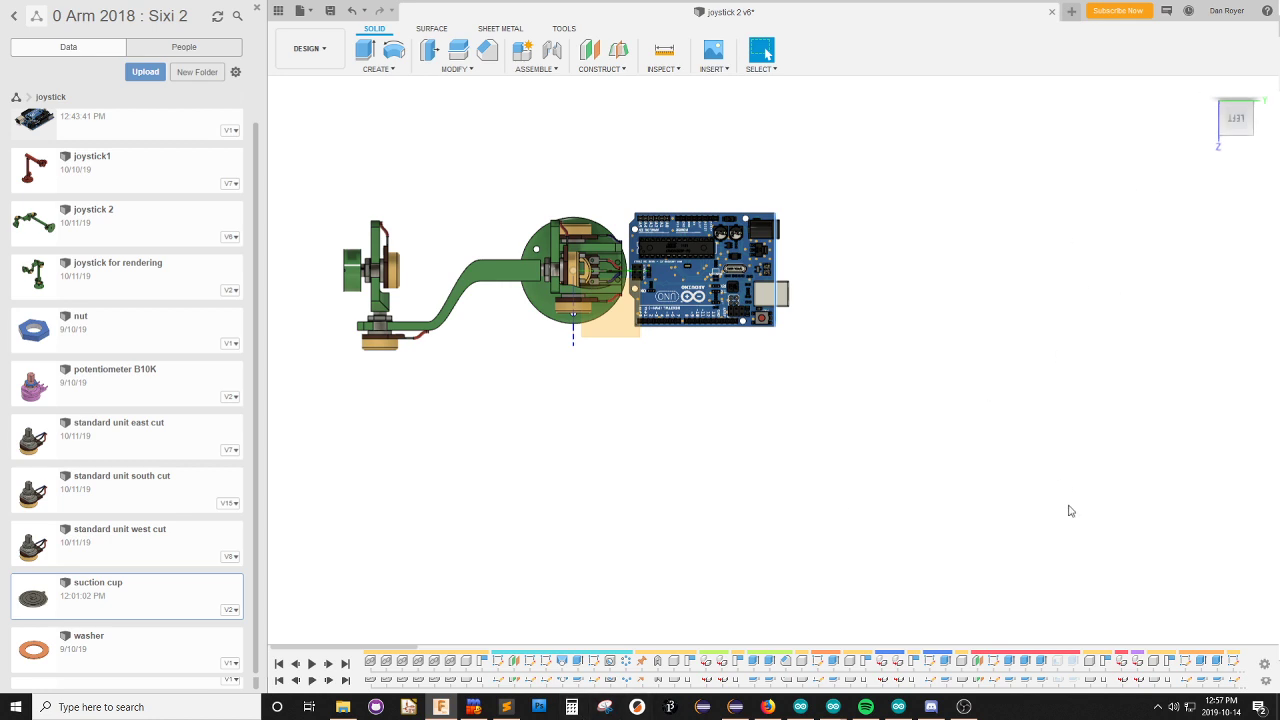
{"action": "mouse_move", "coordinate": [1236, 118]}
{"action": "key", "text": "alt+Tab"}
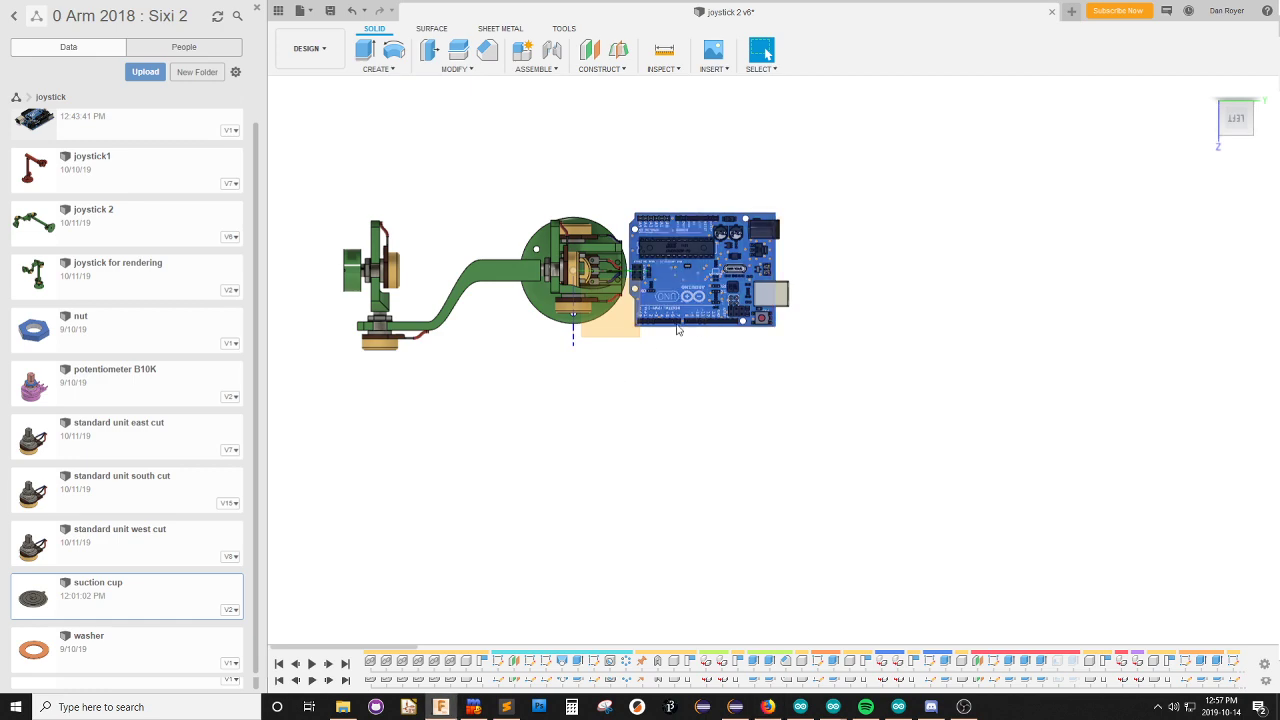
Examine from the side and at an angle how the Arduino board sits relative to the base plate.
{"action": "scroll", "coordinate": [605, 384], "scroll_direction": "up", "scroll_amount": 3}
{"action": "mouse_move", "coordinate": [578, 378]}
{"action": "middle_mouse_down", "text": "shift"}
{"action": "mouse_move", "coordinate": [580, 405]}
{"action": "mouse_move", "coordinate": [575, 393]}
{"action": "middle_mouse_up", "text": "shift"}
{"action": "scroll", "coordinate": [574, 398], "scroll_direction": "up", "scroll_amount": 3}
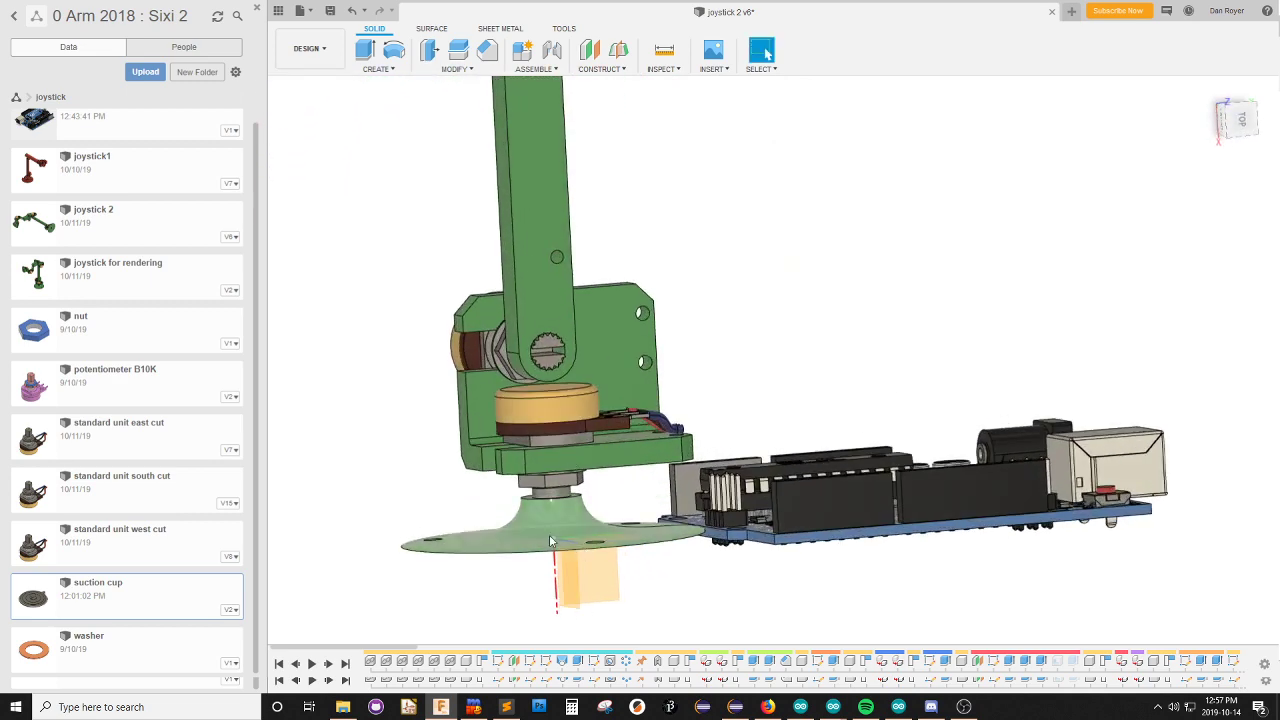
{"action": "scroll", "coordinate": [570, 527], "scroll_direction": "down", "scroll_amount": 3}
{"action": "scroll", "coordinate": [593, 352], "scroll_direction": "down", "scroll_amount": 1}
{"action": "scroll", "coordinate": [594, 508], "scroll_direction": "up", "scroll_amount": 3}
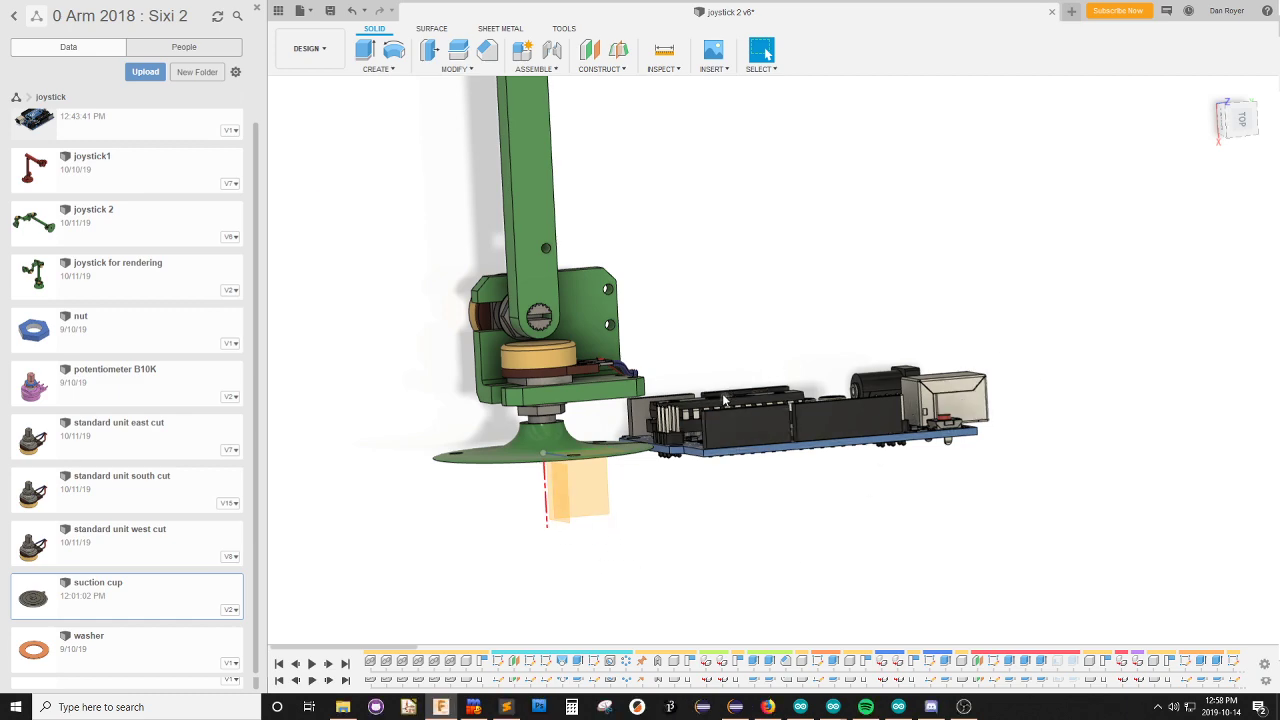
{"action": "middle_click_drag", "start_coordinate": [721, 392], "coordinate": [703, 433], "text": "shift"}
{"action": "scroll", "coordinate": [703, 433], "scroll_direction": "down", "scroll_amount": 2}
{"action": "scroll", "coordinate": [704, 435], "scroll_direction": "up", "scroll_amount": 3}
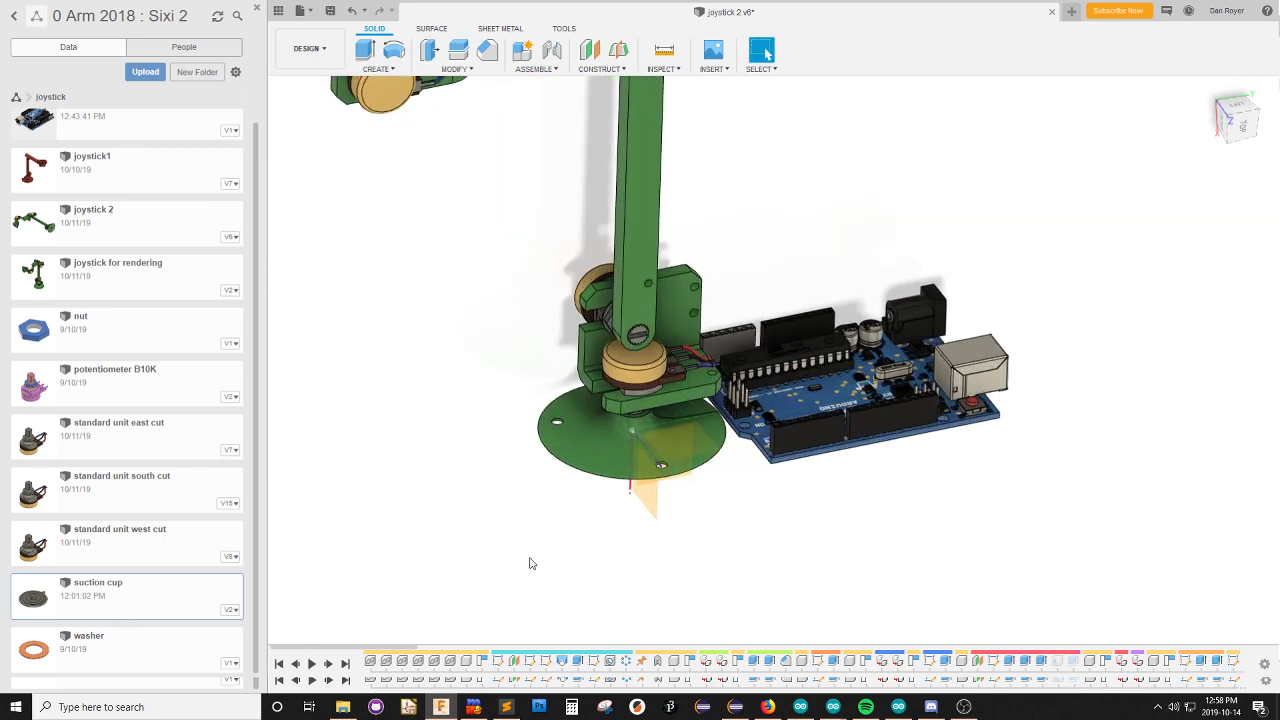
Hide the assembly's origin planes and axes, and check the board and base from several angles.
{"action": "left_click", "coordinate": [312, 156]}
{"action": "middle_click_drag", "start_coordinate": [745, 568], "coordinate": [777, 586], "text": "shift"}
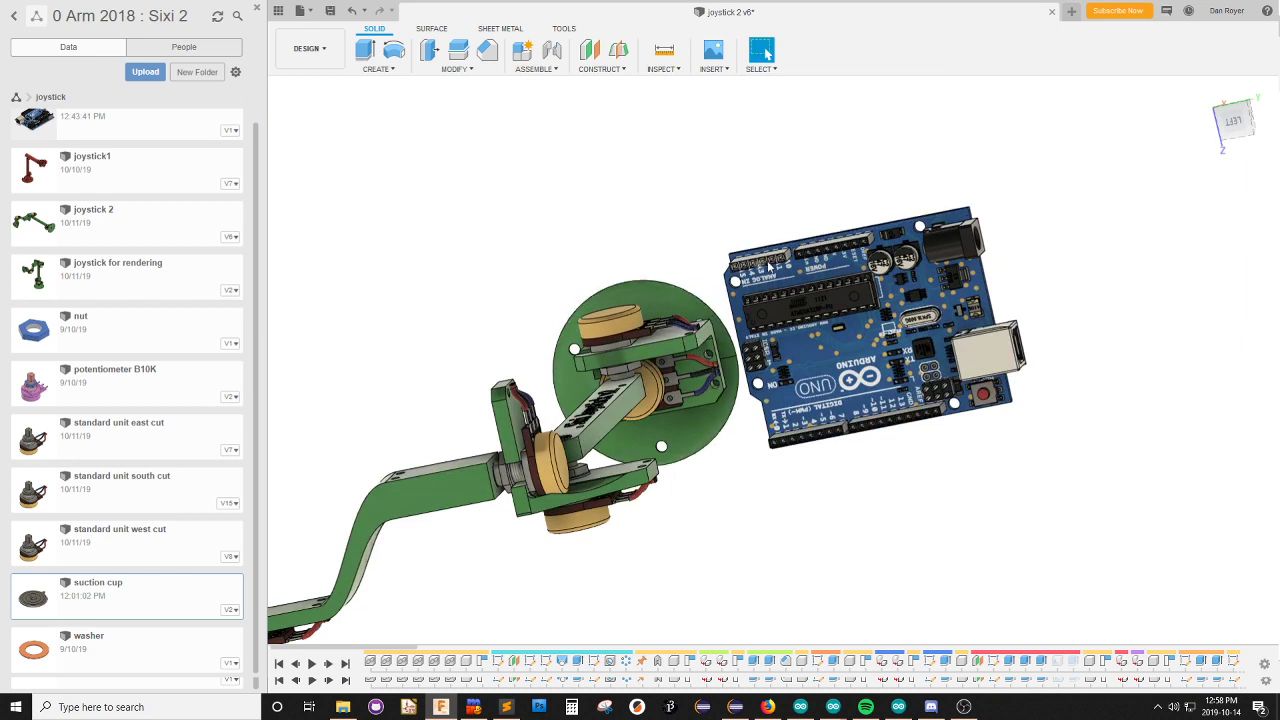
{"action": "middle_click_drag", "start_coordinate": [809, 569], "coordinate": [834, 426], "text": "shift"}
{"action": "scroll", "coordinate": [834, 426], "scroll_direction": "down", "scroll_amount": 3}
{"action": "scroll", "coordinate": [835, 427], "scroll_direction": "down", "scroll_amount": 2}
{"action": "scroll", "coordinate": [737, 474], "scroll_direction": "up", "scroll_amount": 5}
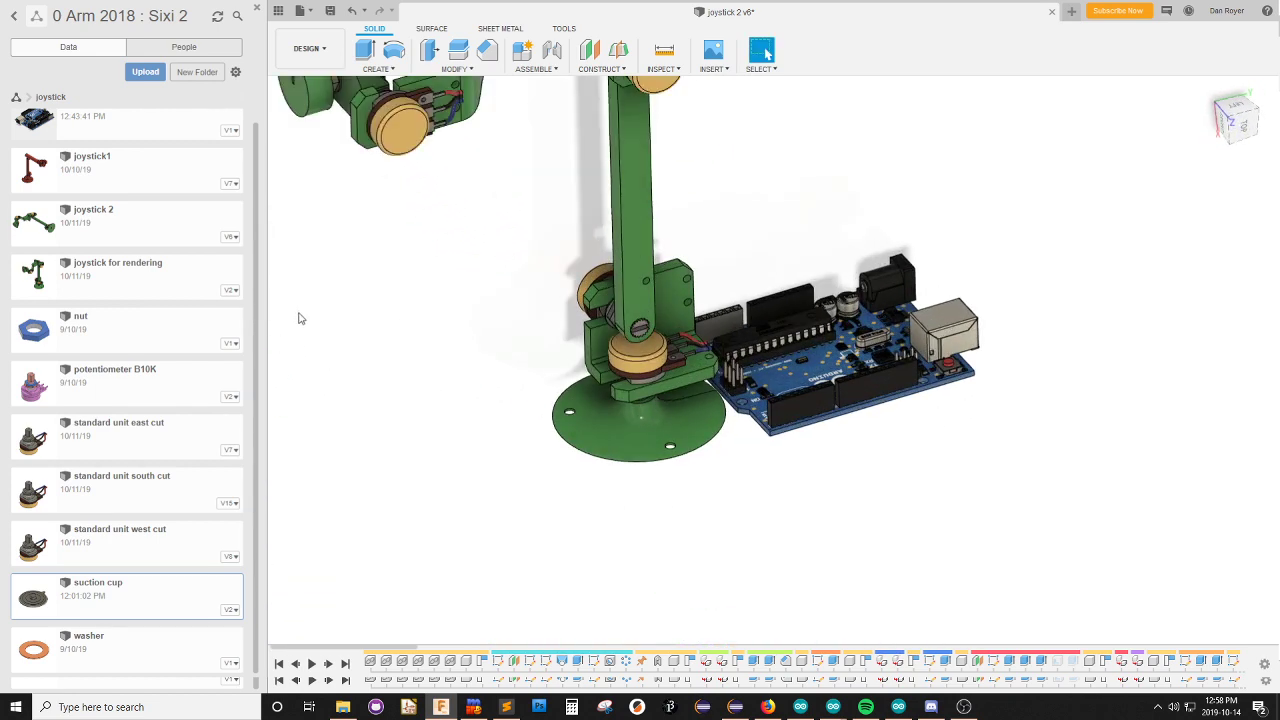
Remove the Arduino board from the top-level assembly and make the round base the active component.
{"action": "left_click", "coordinate": [383, 319]}
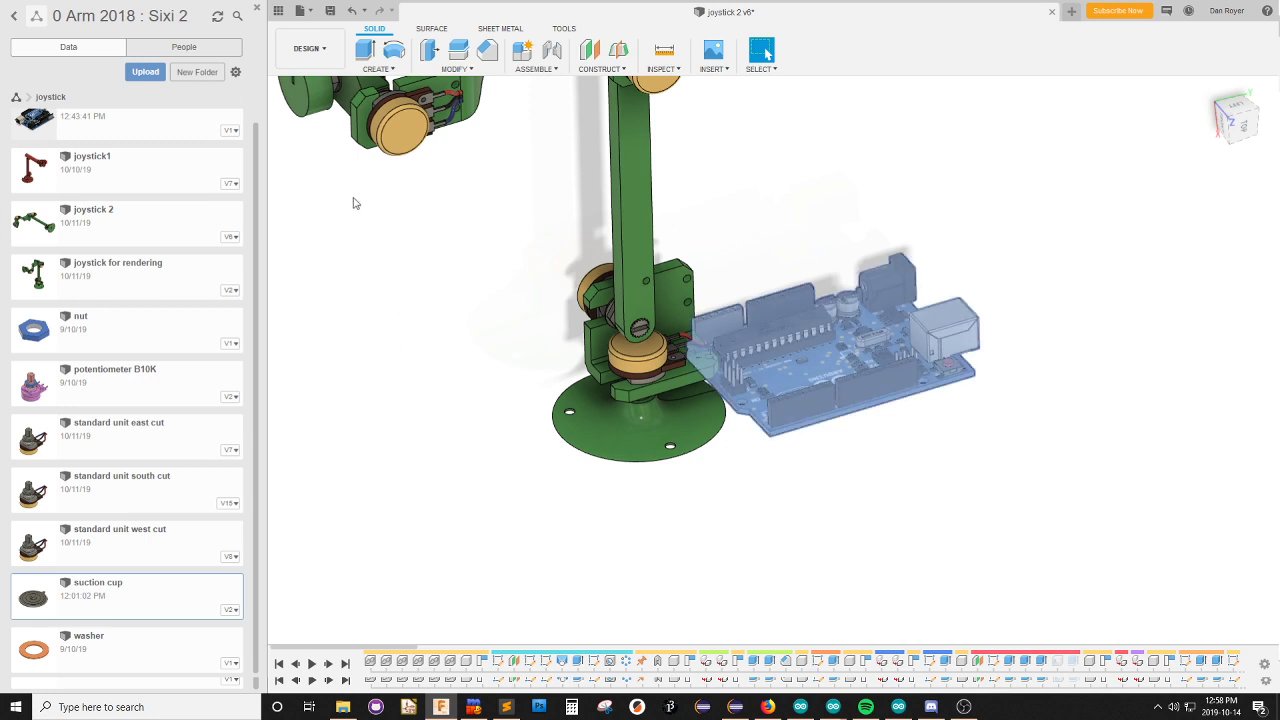
{"action": "left_click", "coordinate": [506, 458]}
{"action": "key", "text": "ctrl+z"}
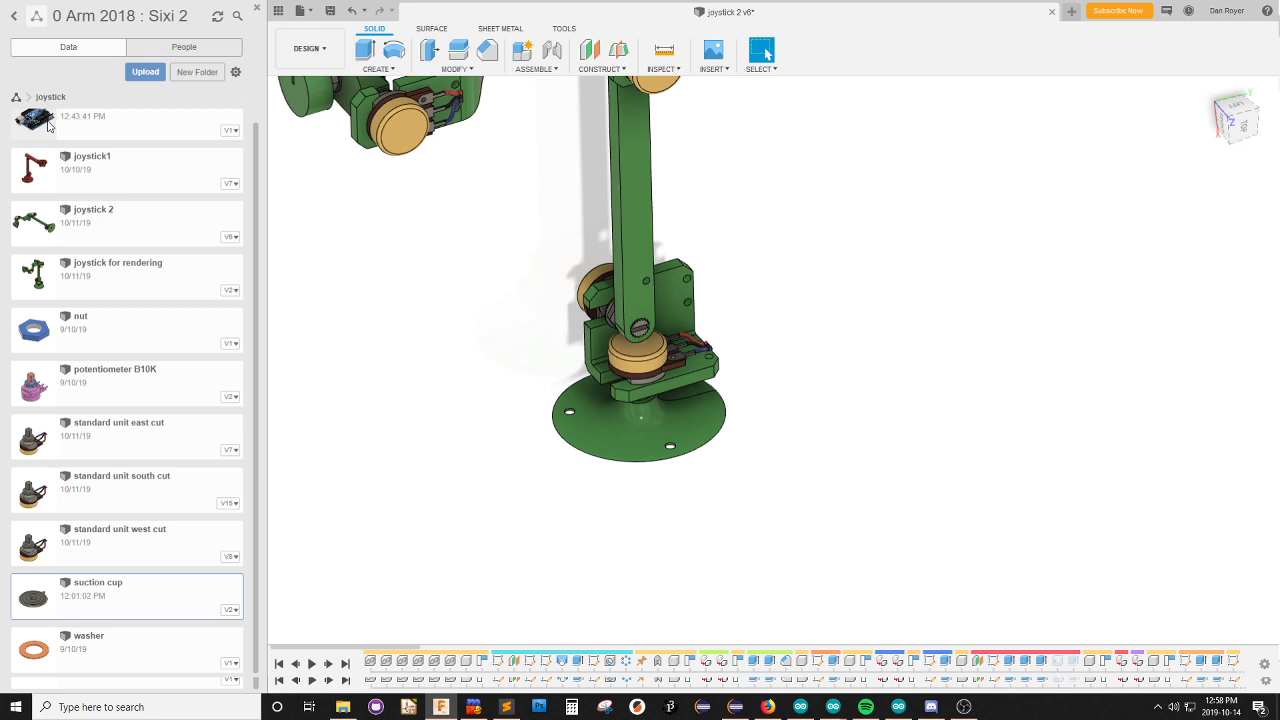
{"action": "key", "text": "ctrl+z"}
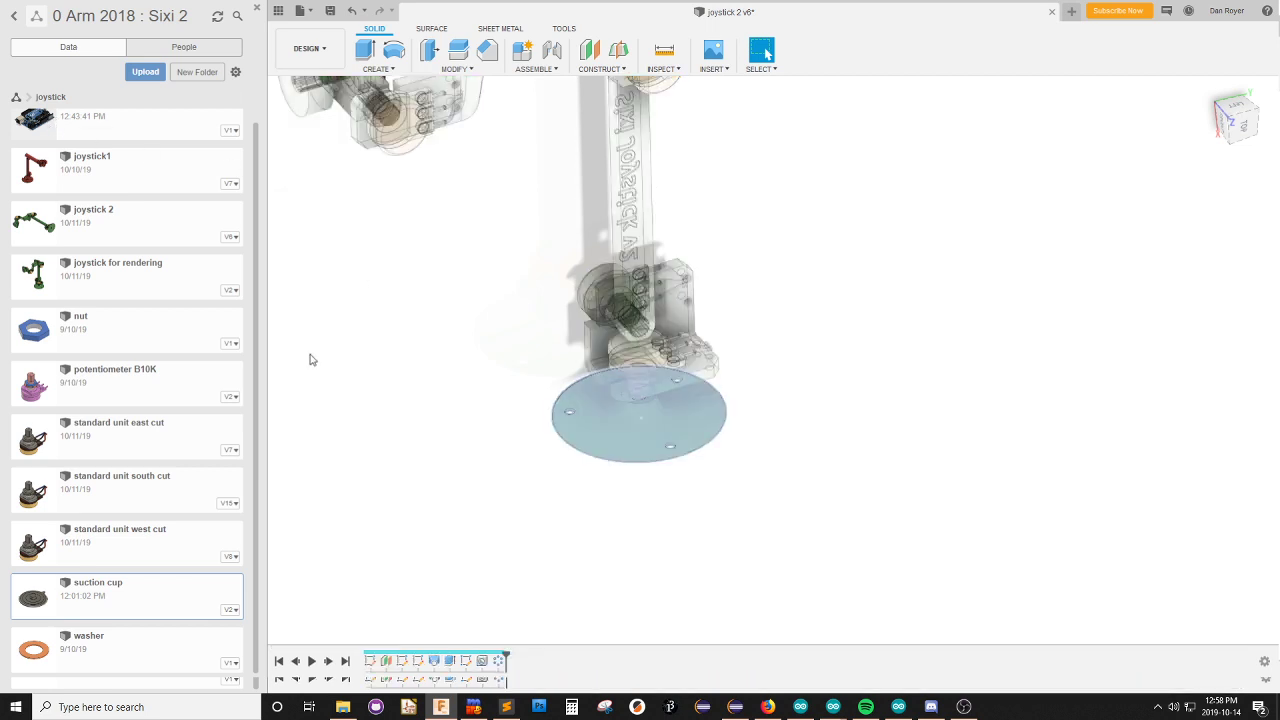
Insert the Arduino Uno into the round base component and rotate the board to lie flat, parallel to the base plate.
{"action": "left_click_drag", "start_coordinate": [60, 124], "coordinate": [491, 283]}
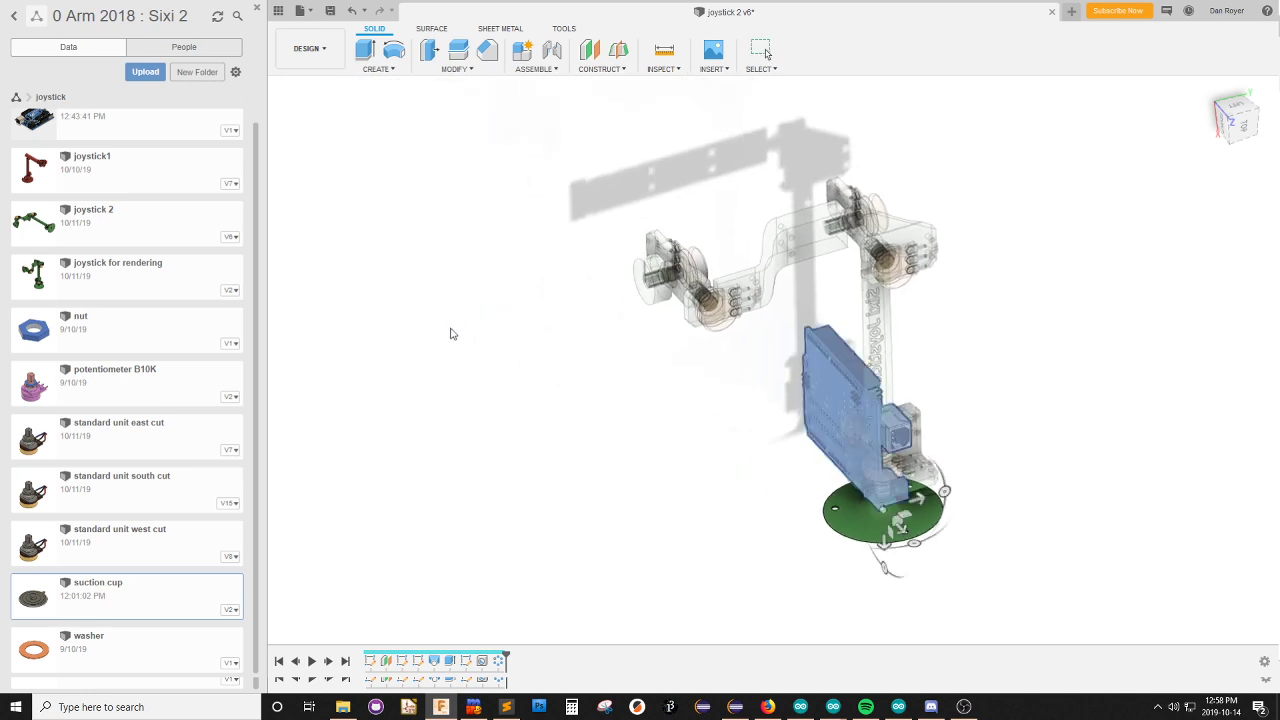
{"action": "scroll", "coordinate": [968, 508], "scroll_direction": "up", "scroll_amount": 3}
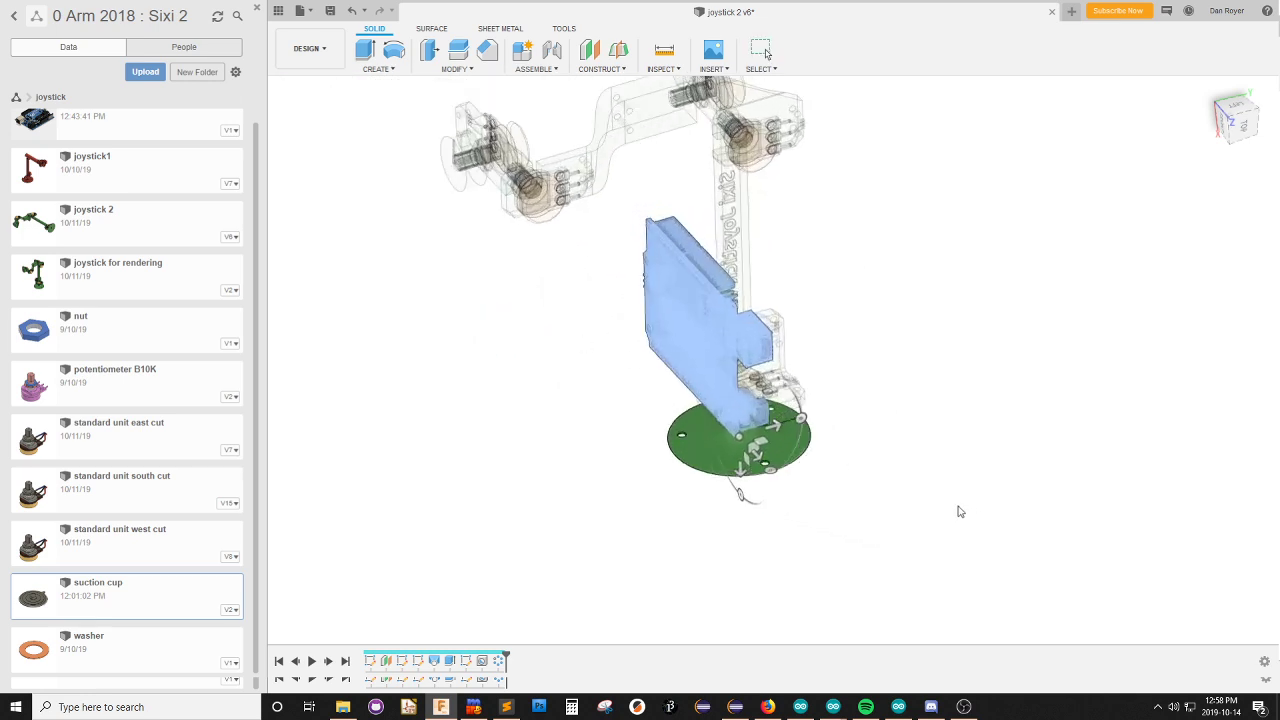
{"action": "left_click_drag", "start_coordinate": [793, 442], "coordinate": [739, 330]}
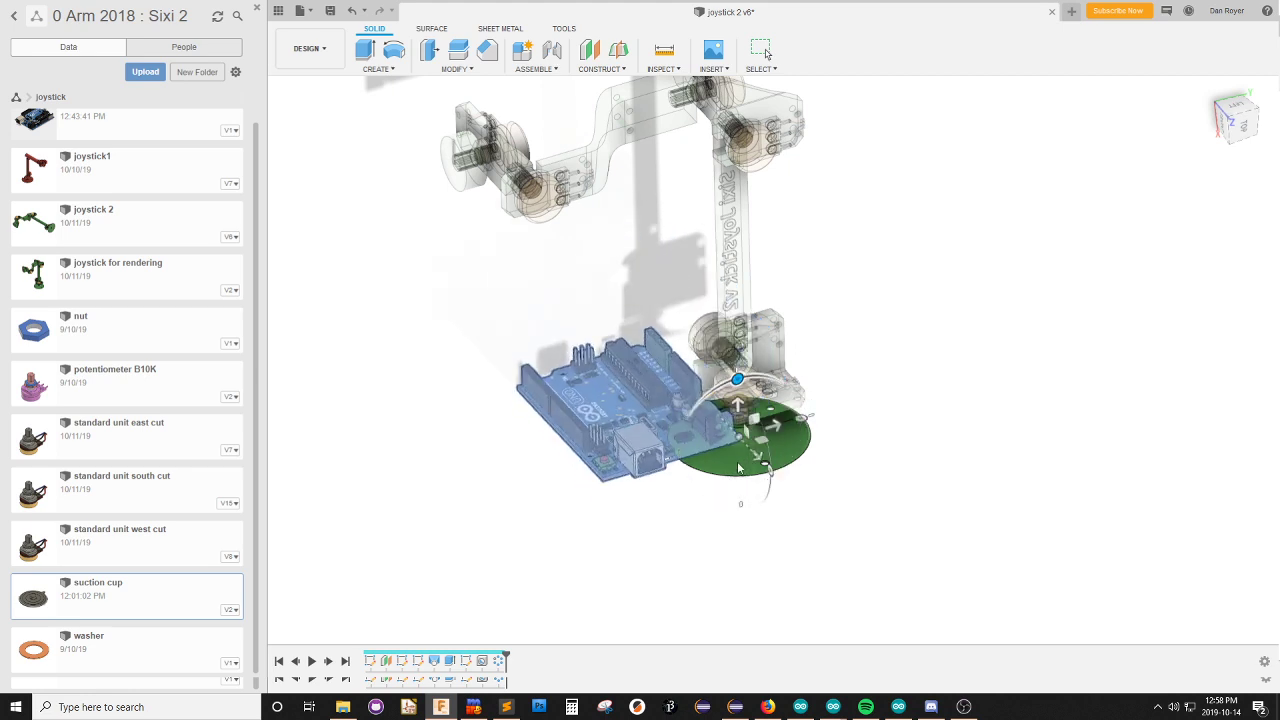
{"action": "left_click_drag", "start_coordinate": [780, 479], "coordinate": [707, 391]}
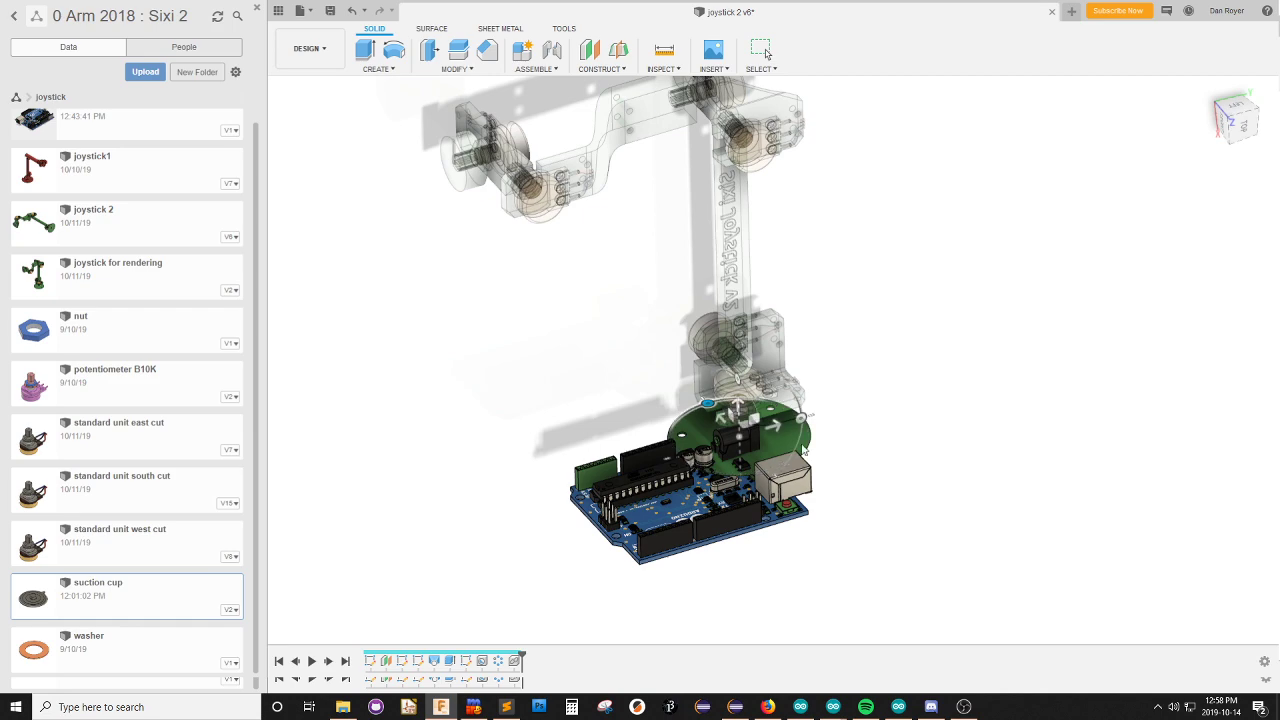
Move the Arduino board 95 mm sideways along Y so it sits beside the round base instead of overlapping it.
{"action": "middle_click_drag", "start_coordinate": [873, 334], "coordinate": [873, 375], "text": "shift"}
{"action": "left_click", "coordinate": [1233, 122]}
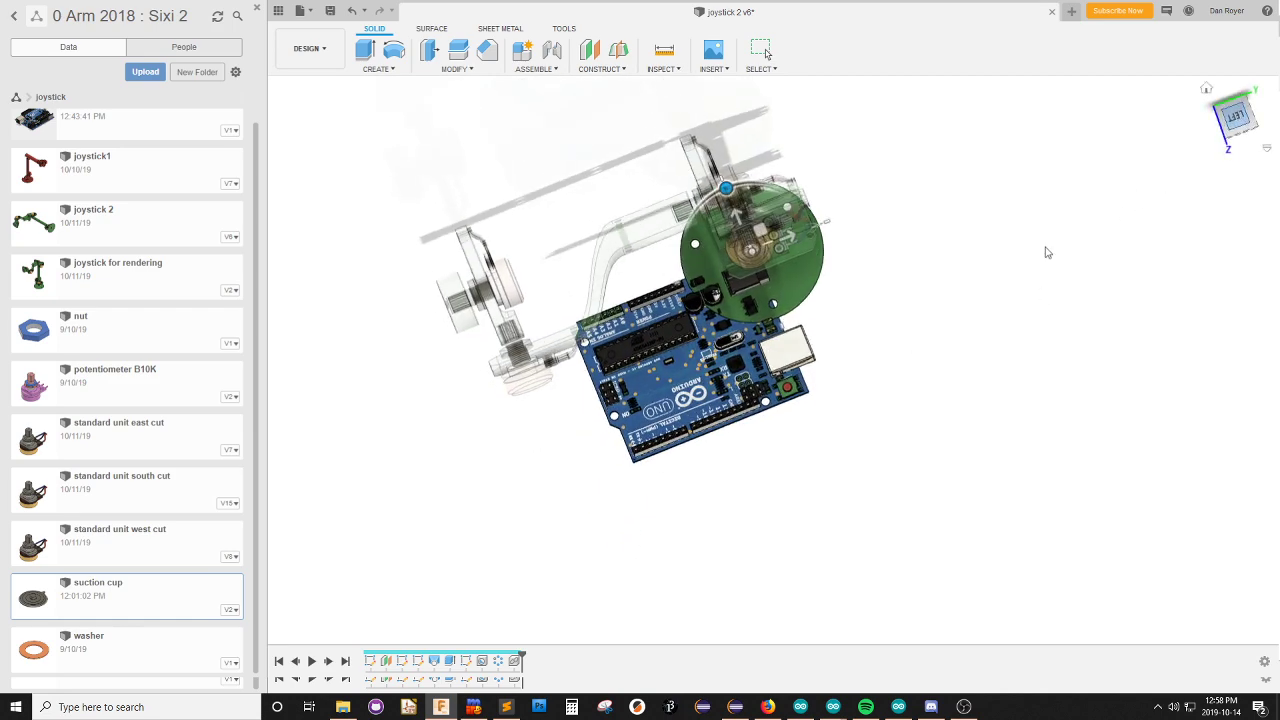
{"action": "scroll", "coordinate": [871, 192], "scroll_direction": "up", "scroll_amount": 2}
{"action": "scroll", "coordinate": [694, 378], "scroll_direction": "up", "scroll_amount": 2}
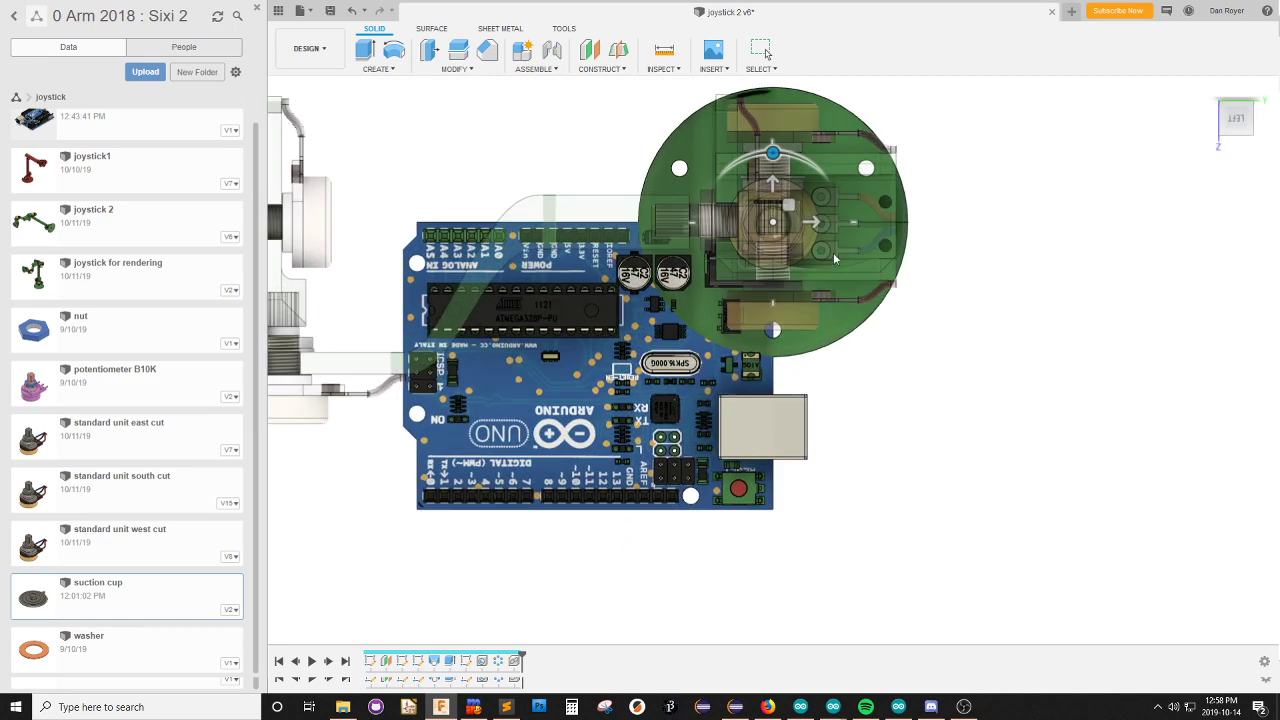
{"action": "left_click_drag", "start_coordinate": [810, 222], "coordinate": [1251, 222]}
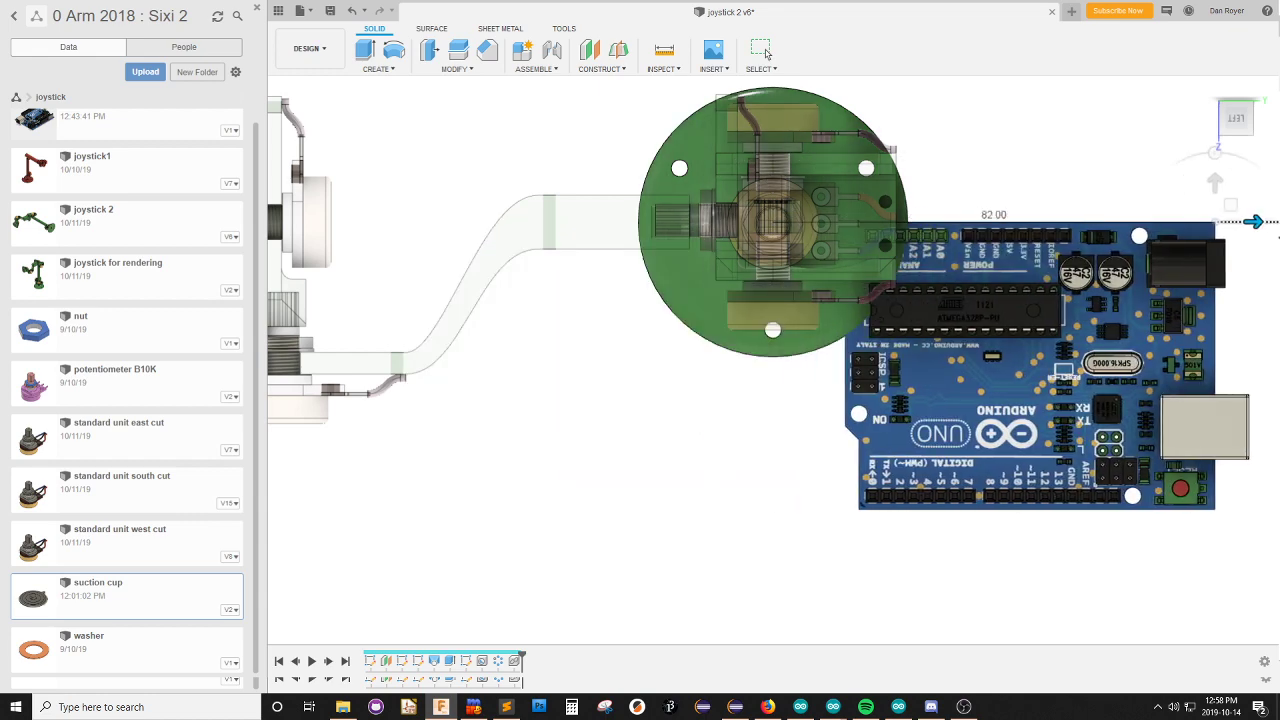
{"action": "middle_click_drag", "start_coordinate": [876, 281], "coordinate": [520, 316]}
{"action": "middle_click_drag", "start_coordinate": [888, 244], "coordinate": [878, 246]}
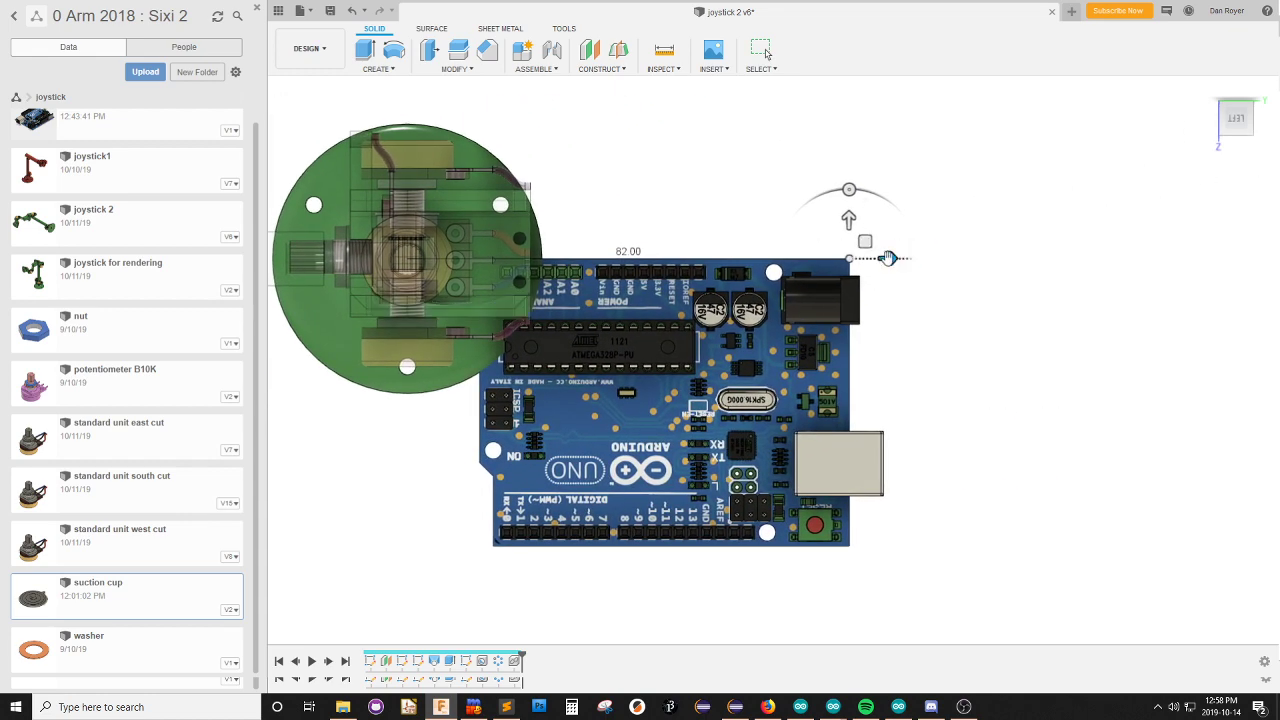
{"action": "left_click_drag", "start_coordinate": [889, 258], "coordinate": [959, 258]}
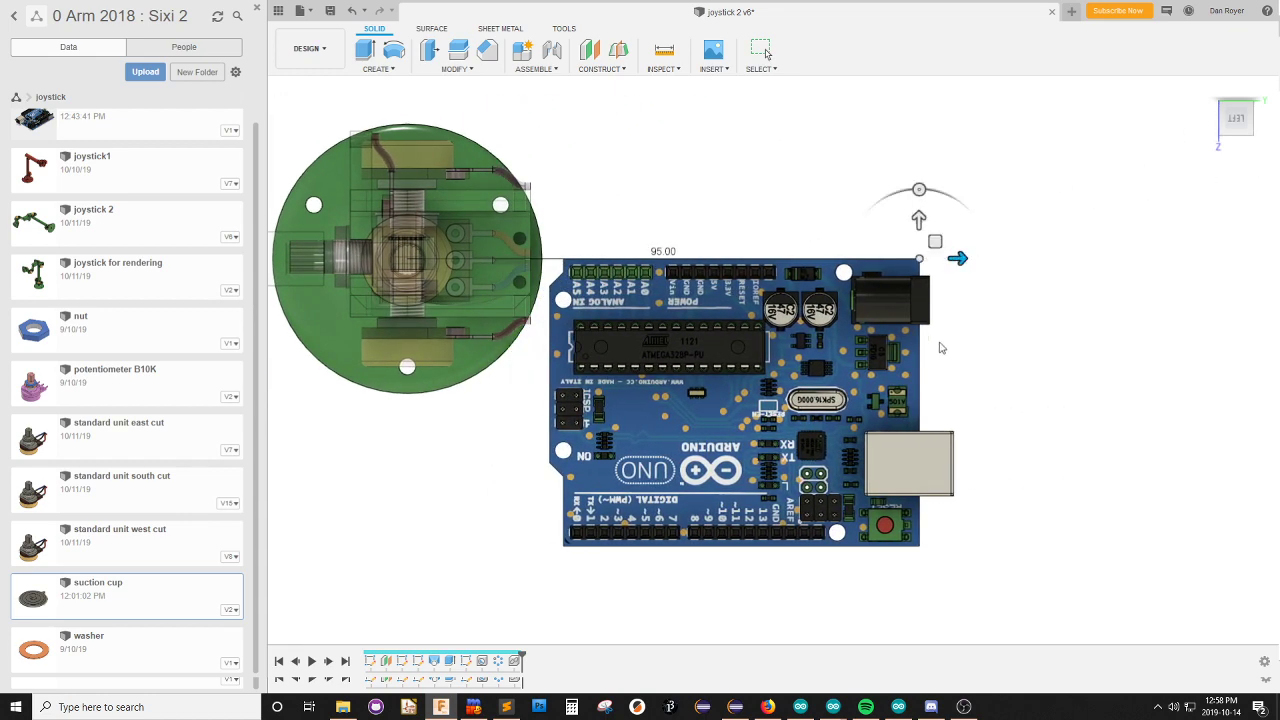
Shift the Arduino board along Z until it is roughly centred on the round base, and finish placing it.
{"action": "left_click_drag", "start_coordinate": [919, 218], "coordinate": [927, 65]}
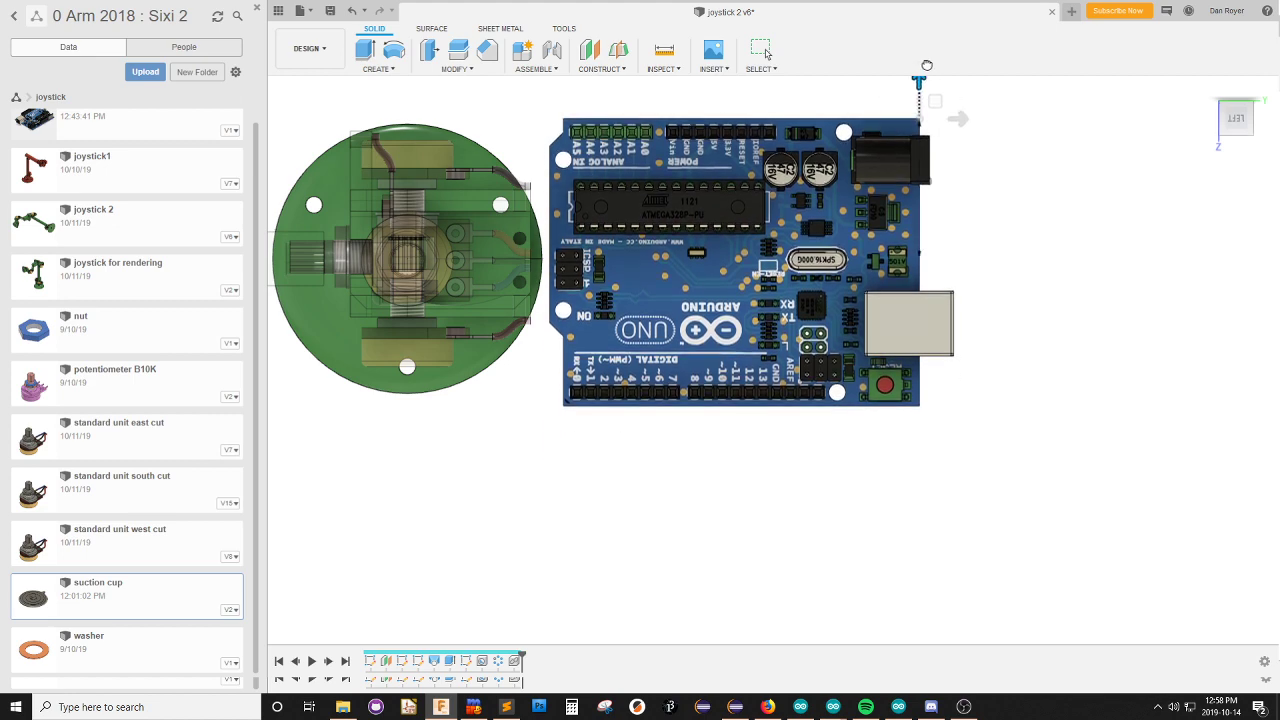
{"action": "middle_click_drag", "start_coordinate": [513, 308], "coordinate": [600, 449]}
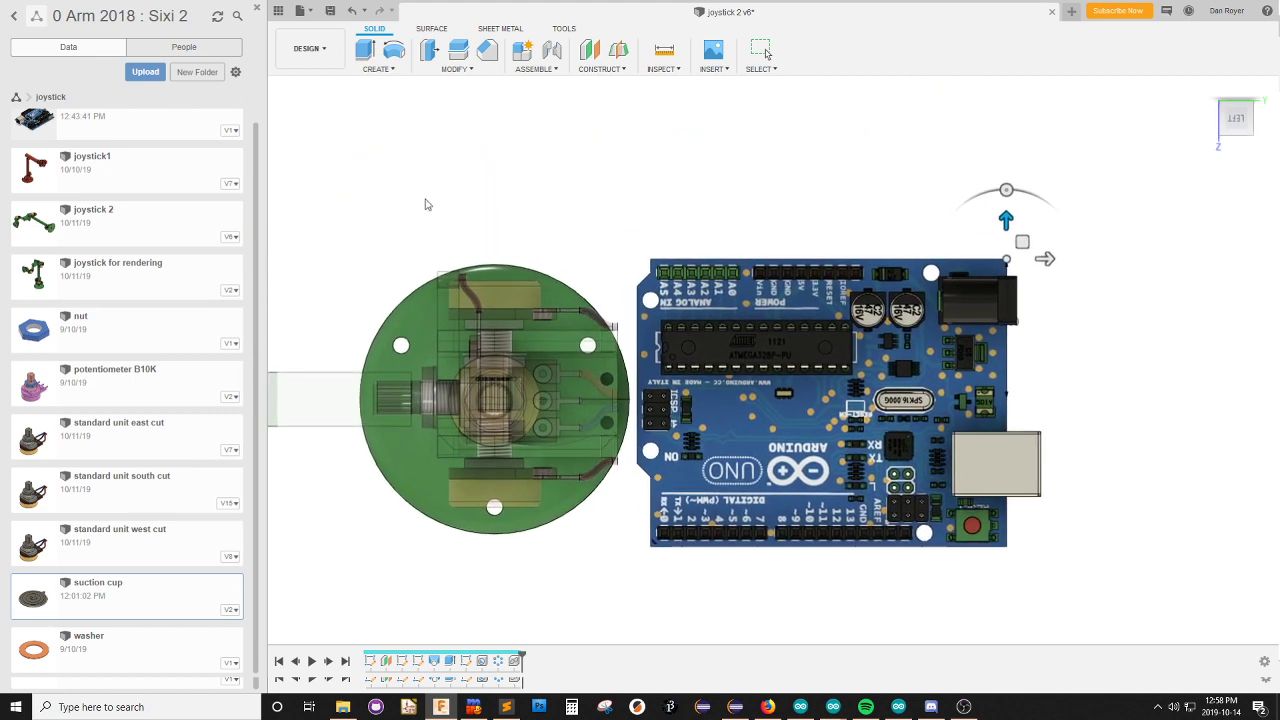
{"action": "left_click", "coordinate": [275, 10]}
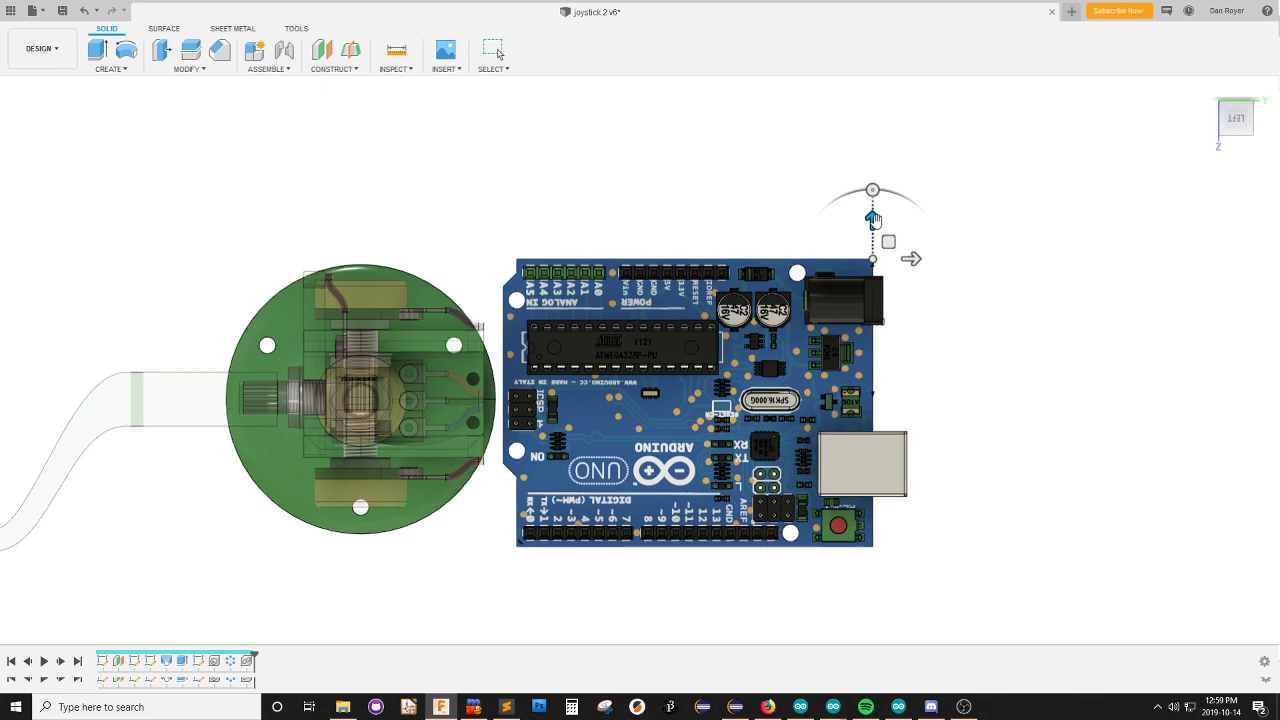
{"action": "left_click_drag", "start_coordinate": [873, 214], "coordinate": [874, 217]}
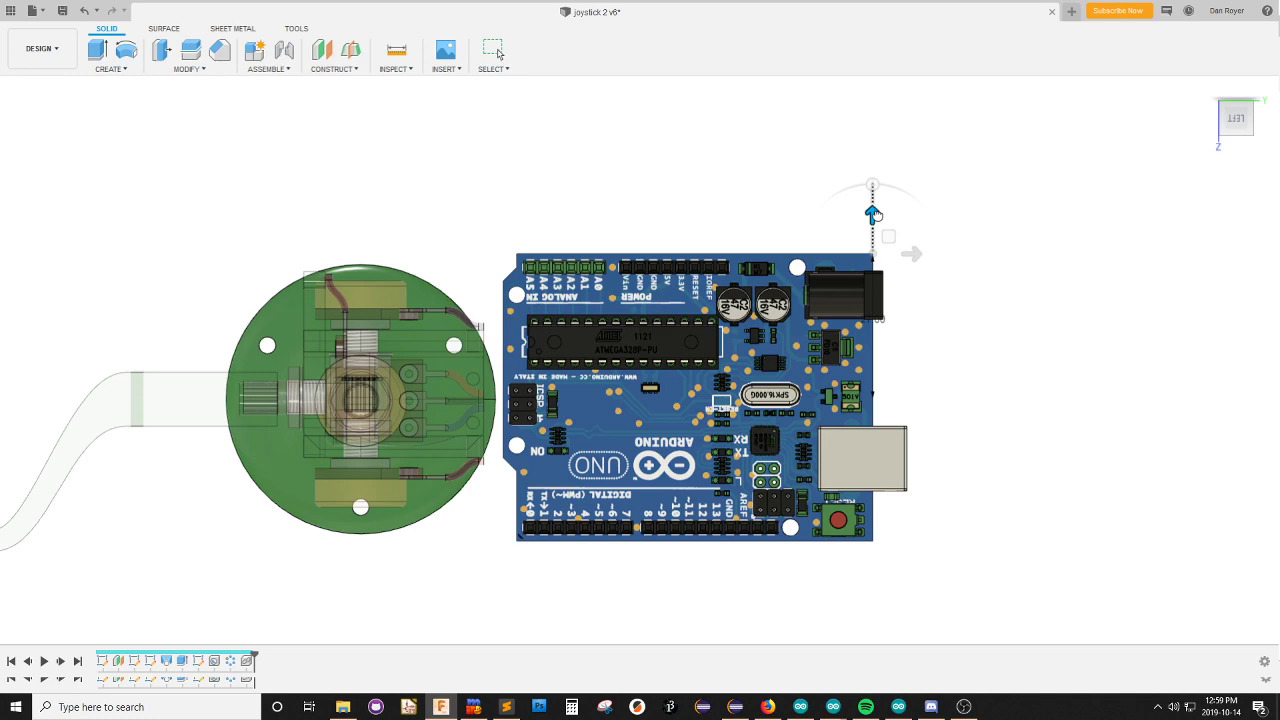
{"action": "left_click_drag", "start_coordinate": [876, 214], "coordinate": [874, 214]}
{"action": "key", "text": "Escape"}
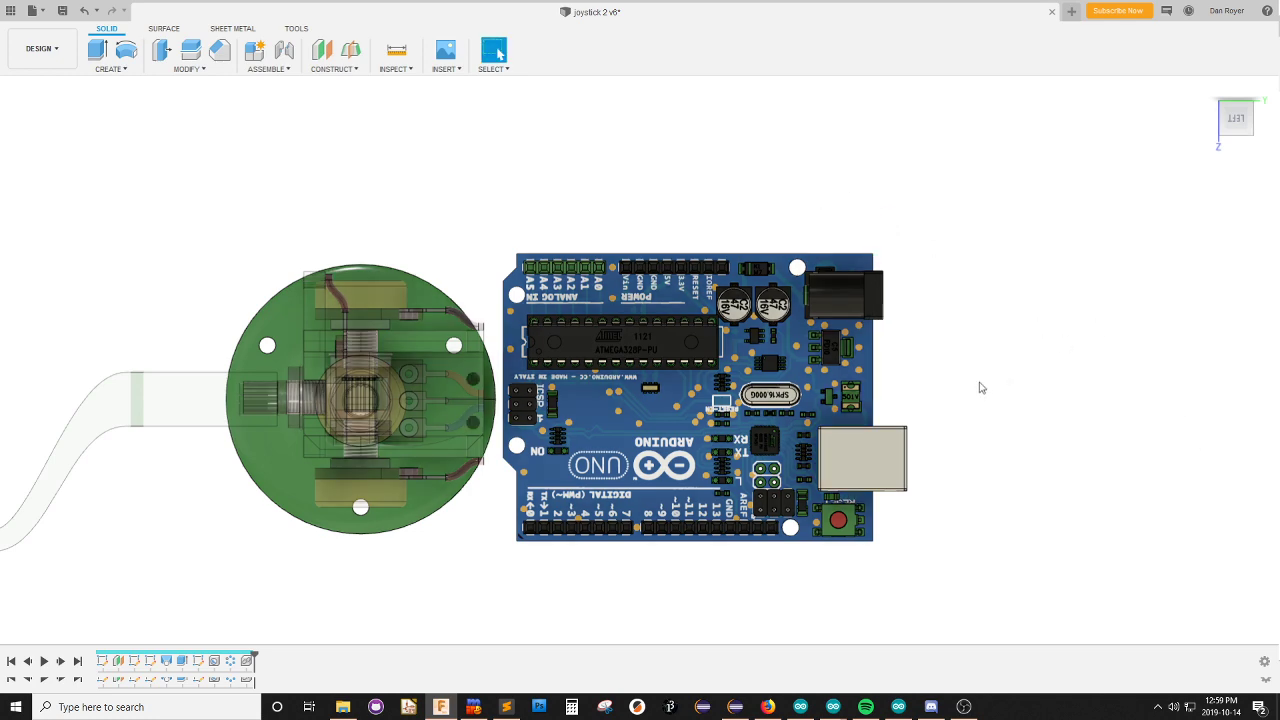
Insert the suction cup design into the base component near the round base plate.
{"action": "middle_click_drag", "start_coordinate": [981, 388], "coordinate": [789, 423], "text": "shift"}
{"action": "middle_click_drag", "start_coordinate": [688, 415], "coordinate": [731, 449], "text": "shift"}
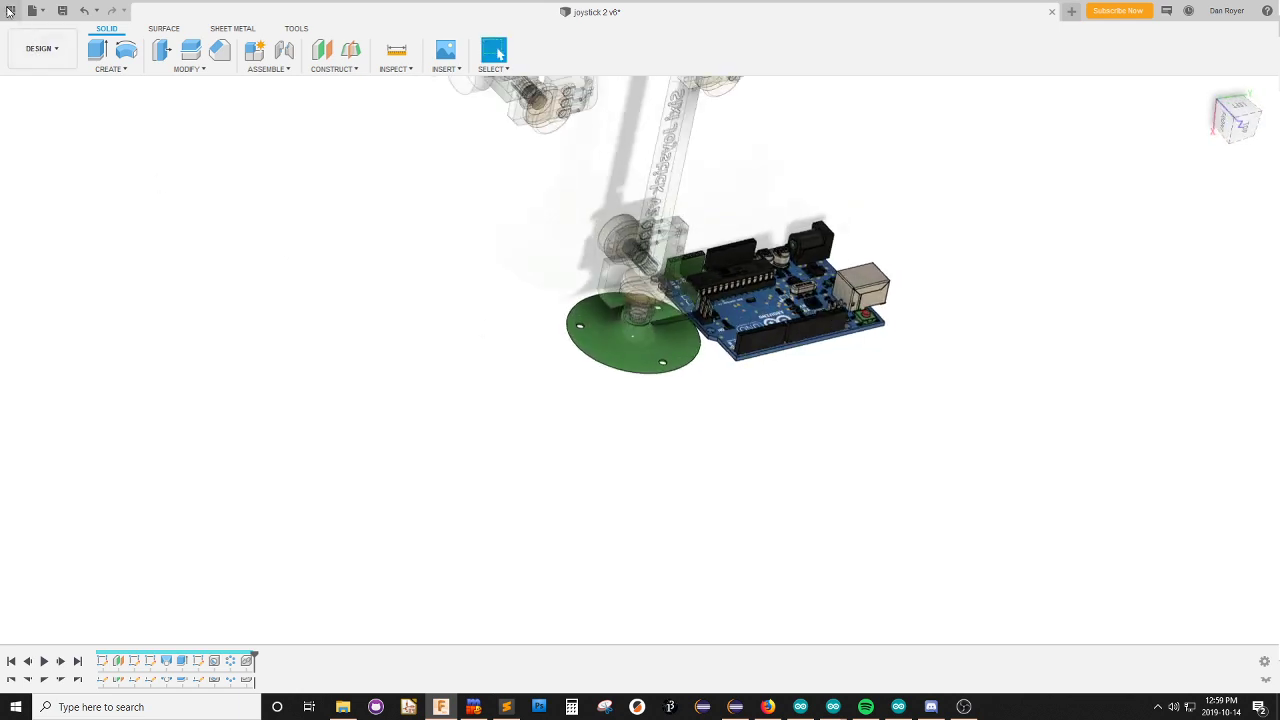
{"action": "left_click", "coordinate": [10, 11]}
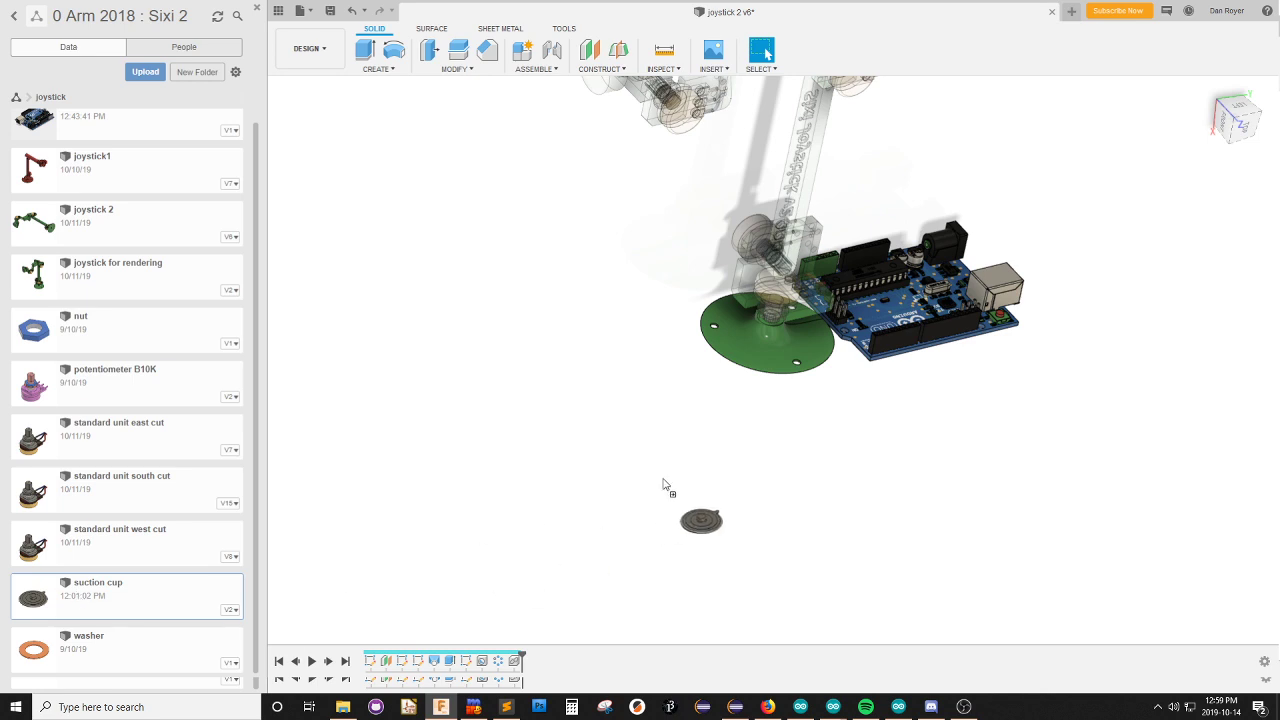
{"action": "left_click_drag", "start_coordinate": [662, 485], "coordinate": [746, 424]}
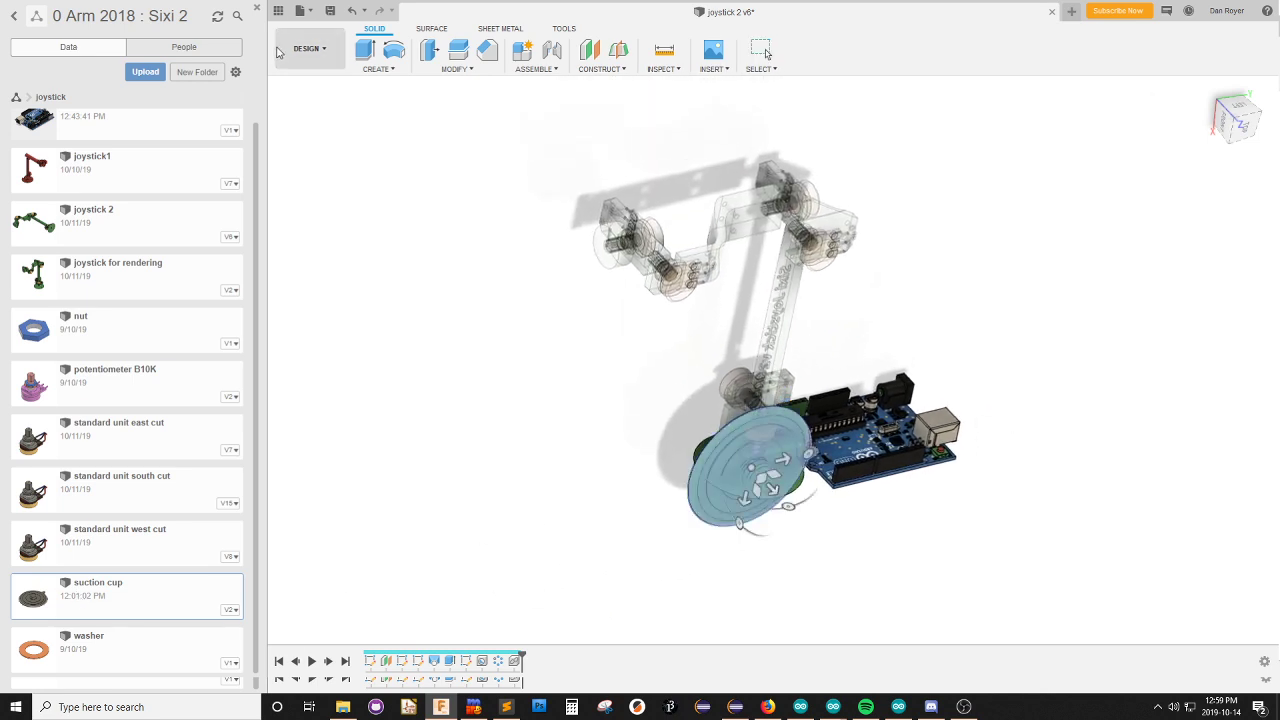
{"action": "left_click", "coordinate": [257, 8]}
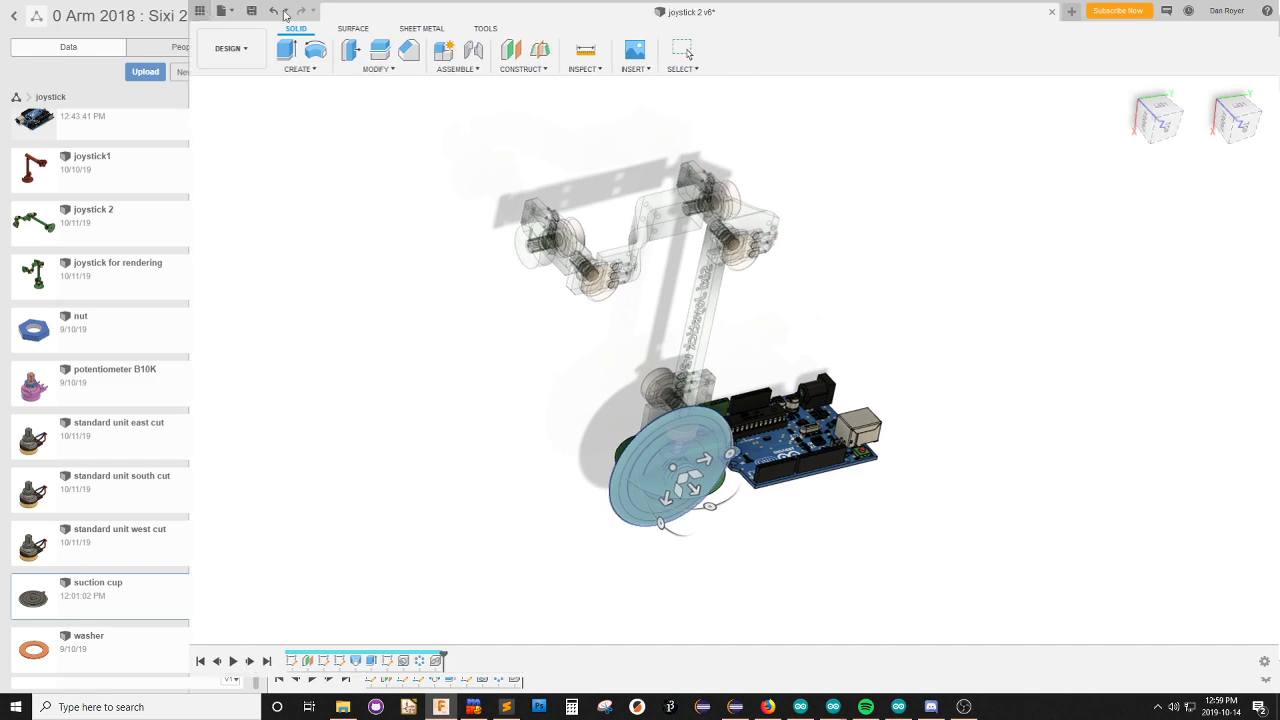
Rotate the suction cup so its disc lies flat, parallel to the round base plate.
{"action": "scroll", "coordinate": [520, 194], "scroll_direction": "down", "scroll_amount": 2}
{"action": "scroll", "coordinate": [640, 457], "scroll_direction": "up", "scroll_amount": 3}
{"action": "middle_click_drag", "start_coordinate": [483, 400], "coordinate": [659, 279], "text": "shift"}
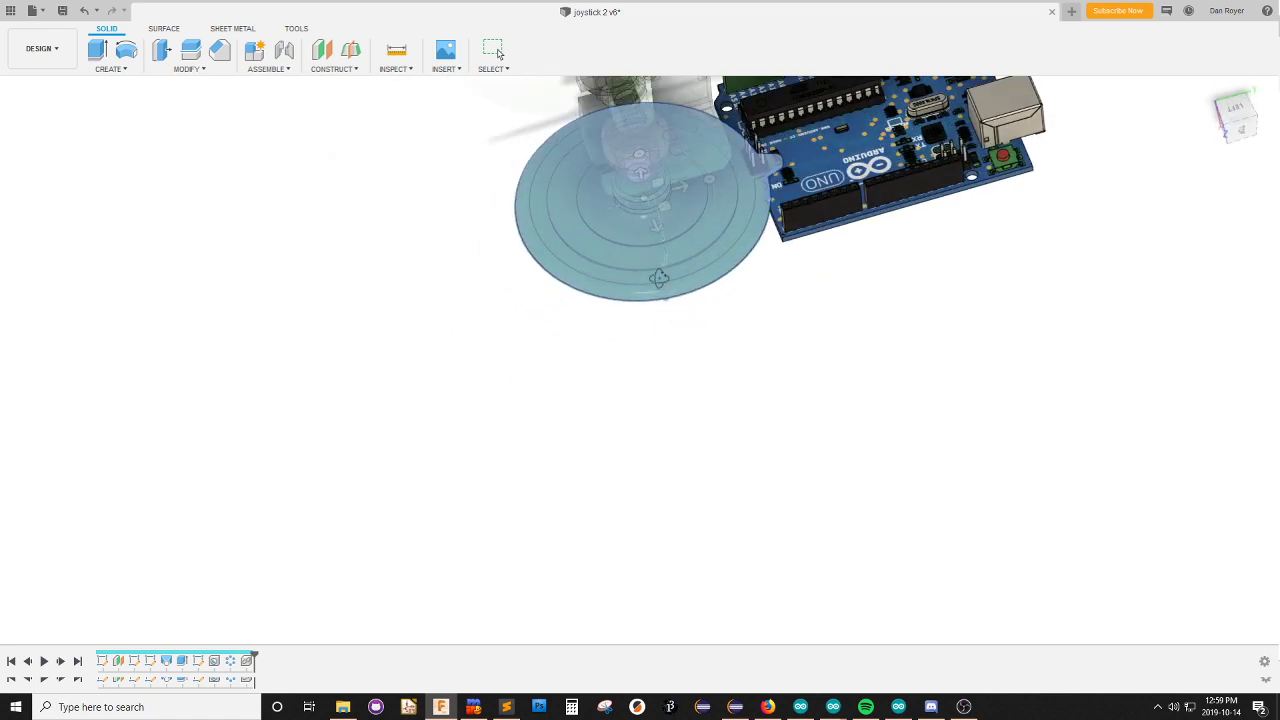
{"action": "left_click_drag", "start_coordinate": [712, 182], "coordinate": [505, 226]}
{"action": "middle_click_drag", "start_coordinate": [551, 334], "coordinate": [595, 330], "text": "shift"}
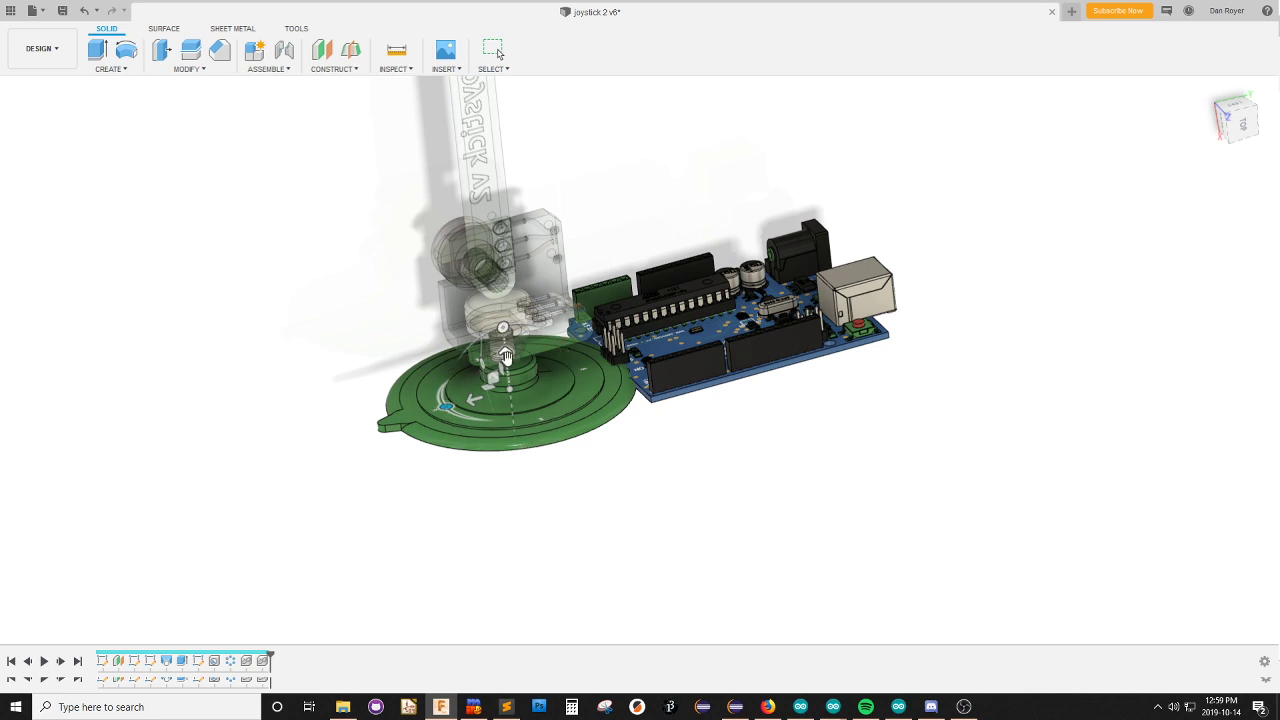
Lower the suction cup along the arm's vertical axis until it sits just below the round base plate.
{"action": "left_click_drag", "start_coordinate": [505, 352], "coordinate": [508, 393]}
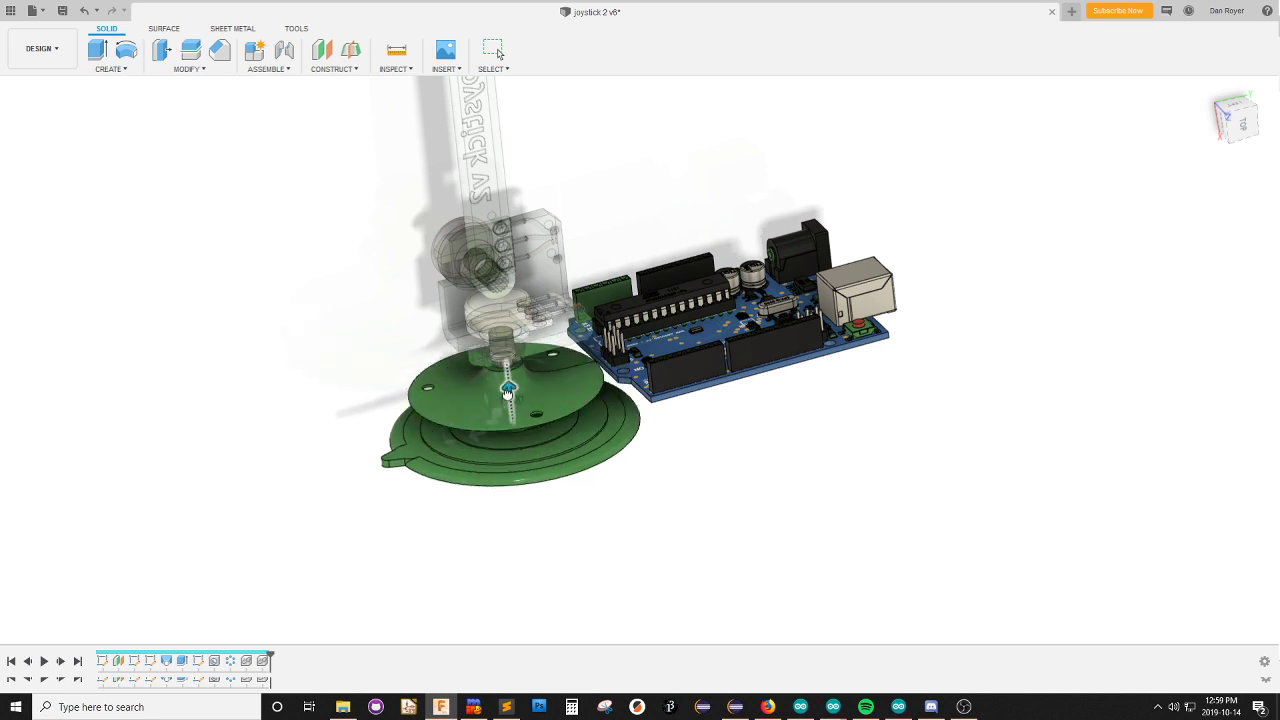
{"action": "middle_click_drag", "start_coordinate": [509, 398], "coordinate": [502, 366], "text": "shift"}
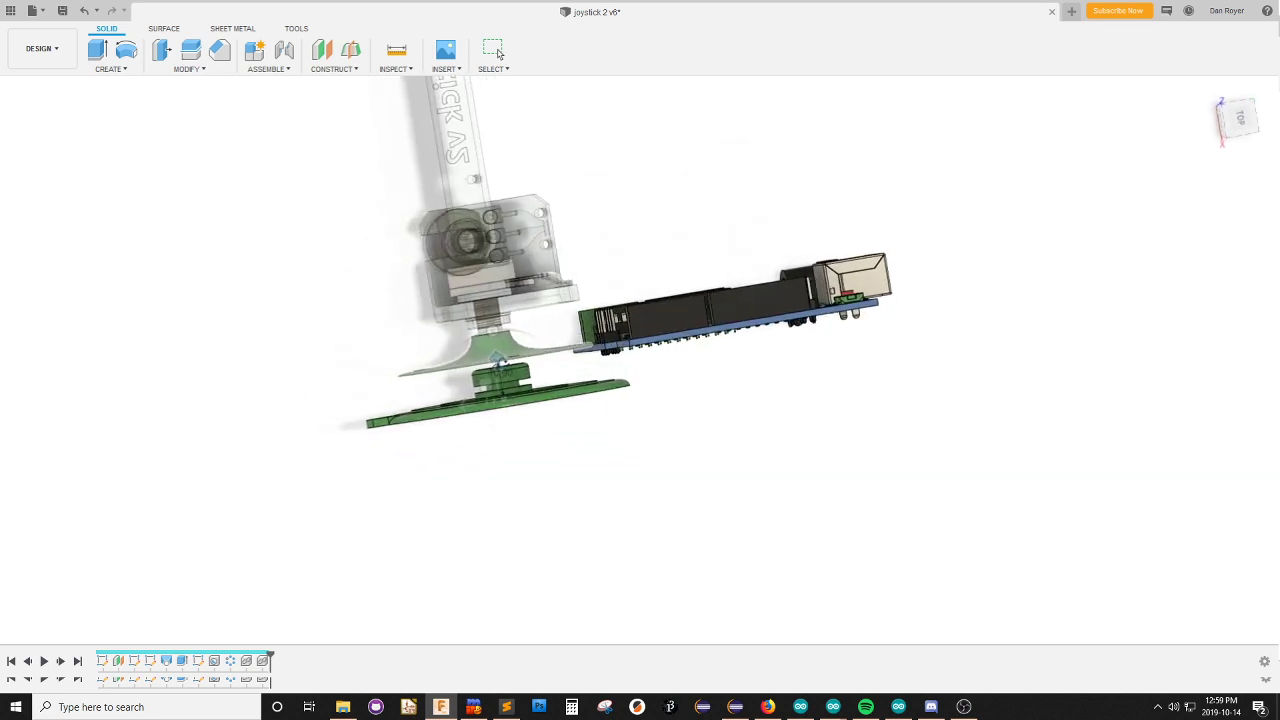
{"action": "scroll", "coordinate": [490, 356], "scroll_direction": "up", "scroll_amount": 1}
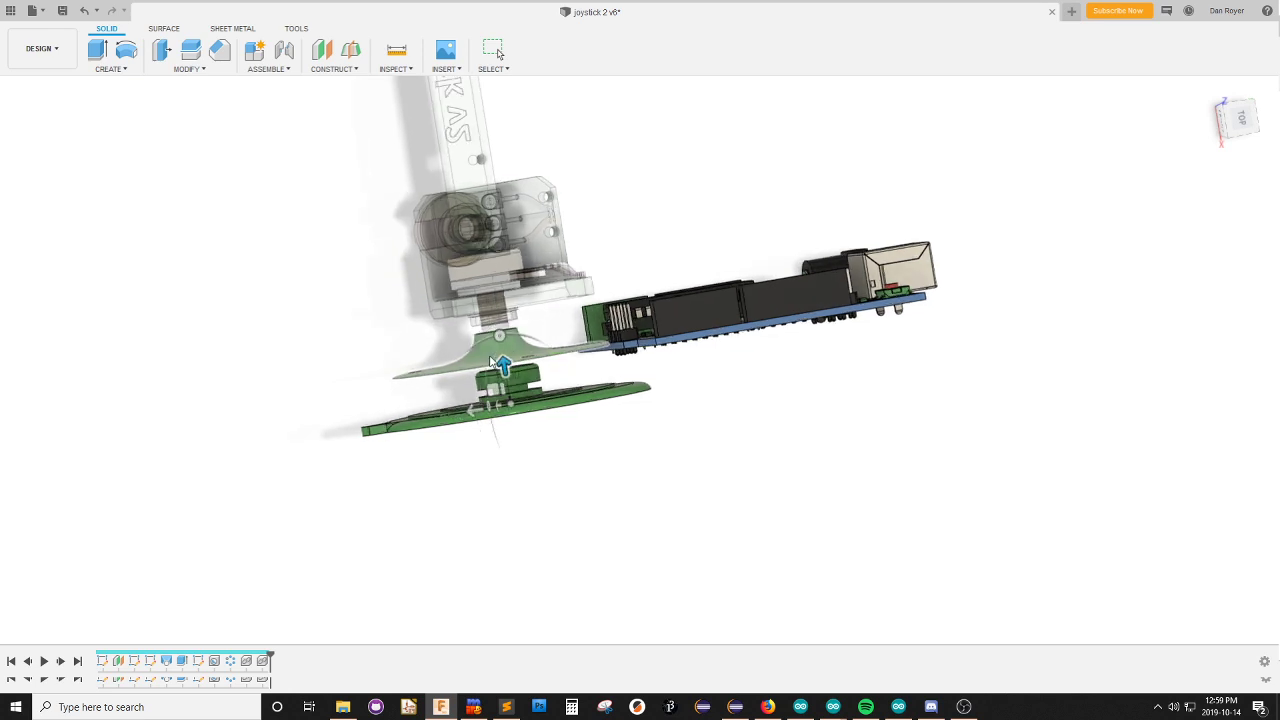
{"action": "middle_click_drag", "start_coordinate": [529, 388], "coordinate": [512, 403], "text": "shift"}
{"action": "scroll", "coordinate": [511, 403], "scroll_direction": "up", "scroll_amount": 3}
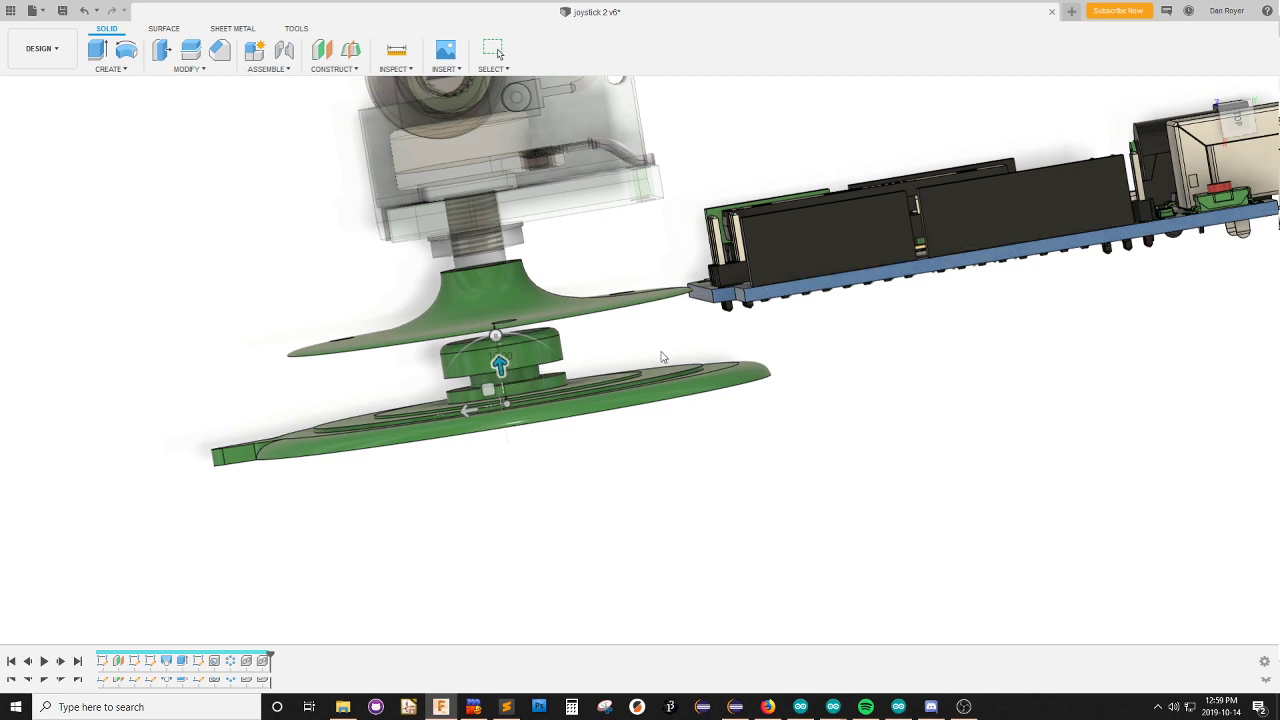
{"action": "scroll", "coordinate": [663, 357], "scroll_direction": "down", "scroll_amount": 3}
{"action": "left_click", "coordinate": [575, 365]}
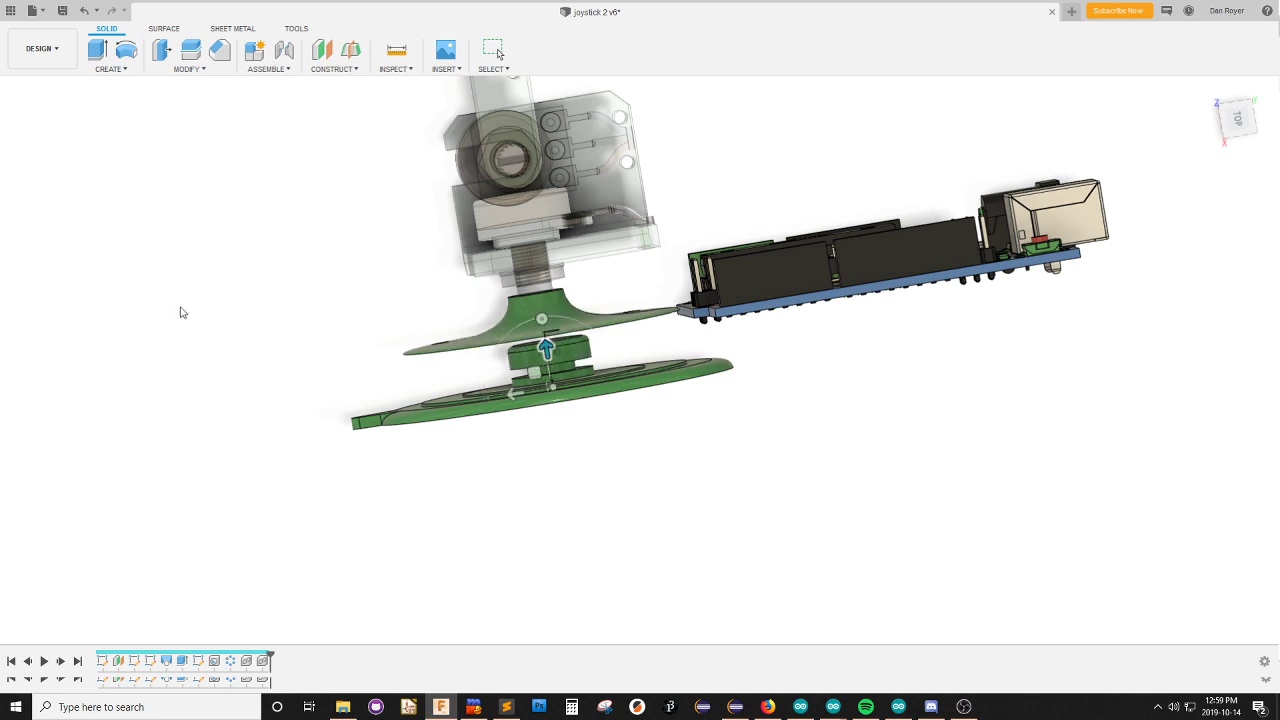
Hide the original round base plate, finish placing the suction cup, and check how it sits beneath the arm and beside the Arduino.
{"action": "left_click", "coordinate": [78, 260]}
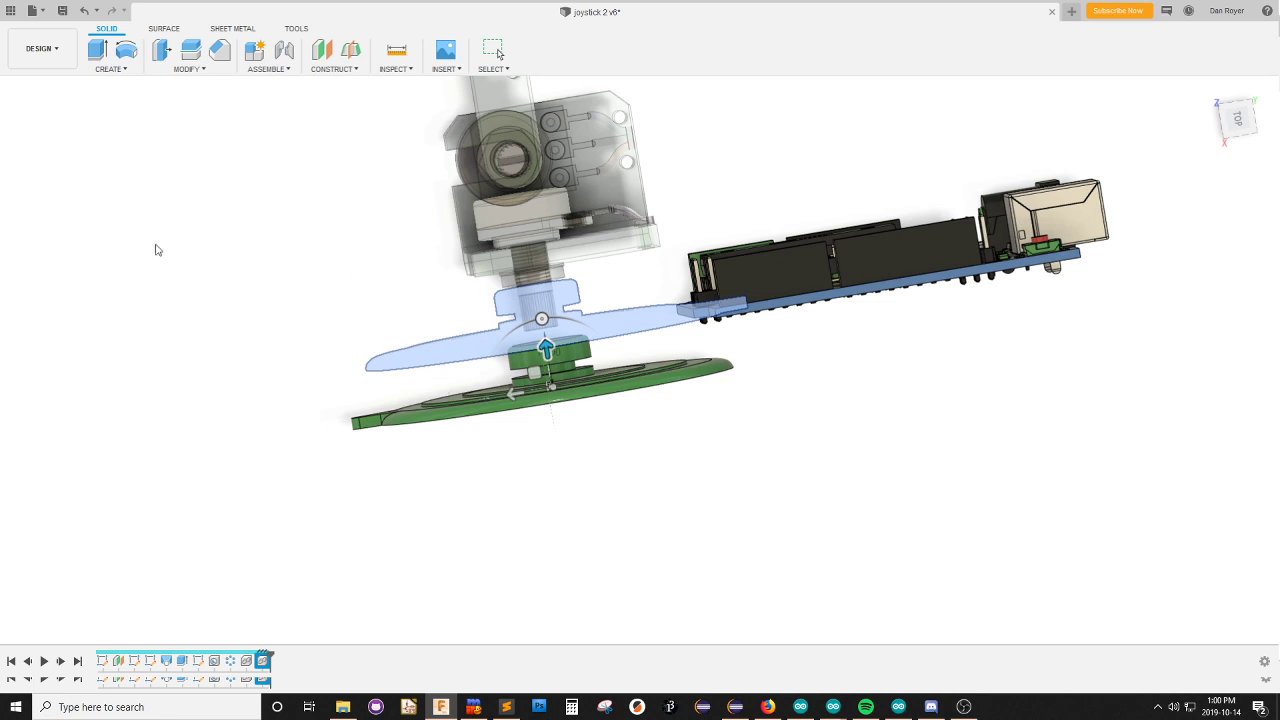
{"action": "key", "text": "Escape"}
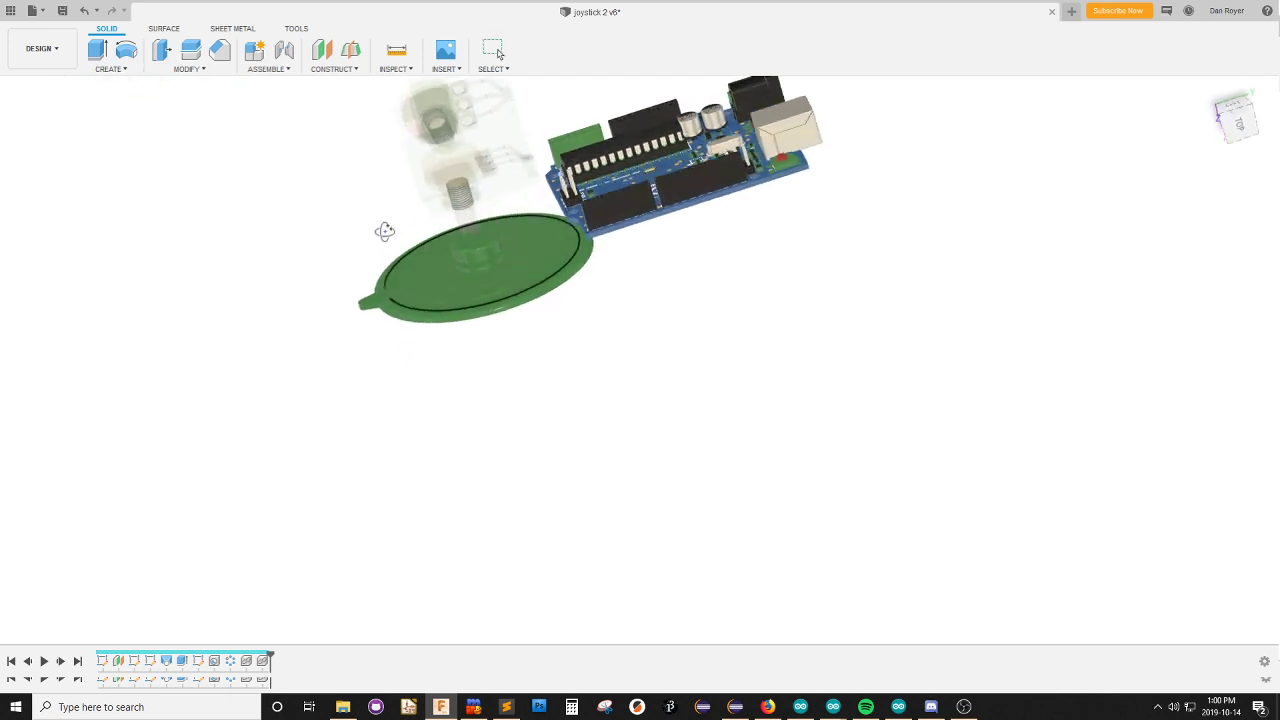
{"action": "middle_click_drag", "start_coordinate": [372, 205], "coordinate": [389, 209], "text": "shift"}
{"action": "scroll", "coordinate": [372, 220], "scroll_direction": "up", "scroll_amount": 3}
{"action": "scroll", "coordinate": [471, 560], "scroll_direction": "down", "scroll_amount": 3}
{"action": "scroll", "coordinate": [393, 357], "scroll_direction": "up", "scroll_amount": 4}
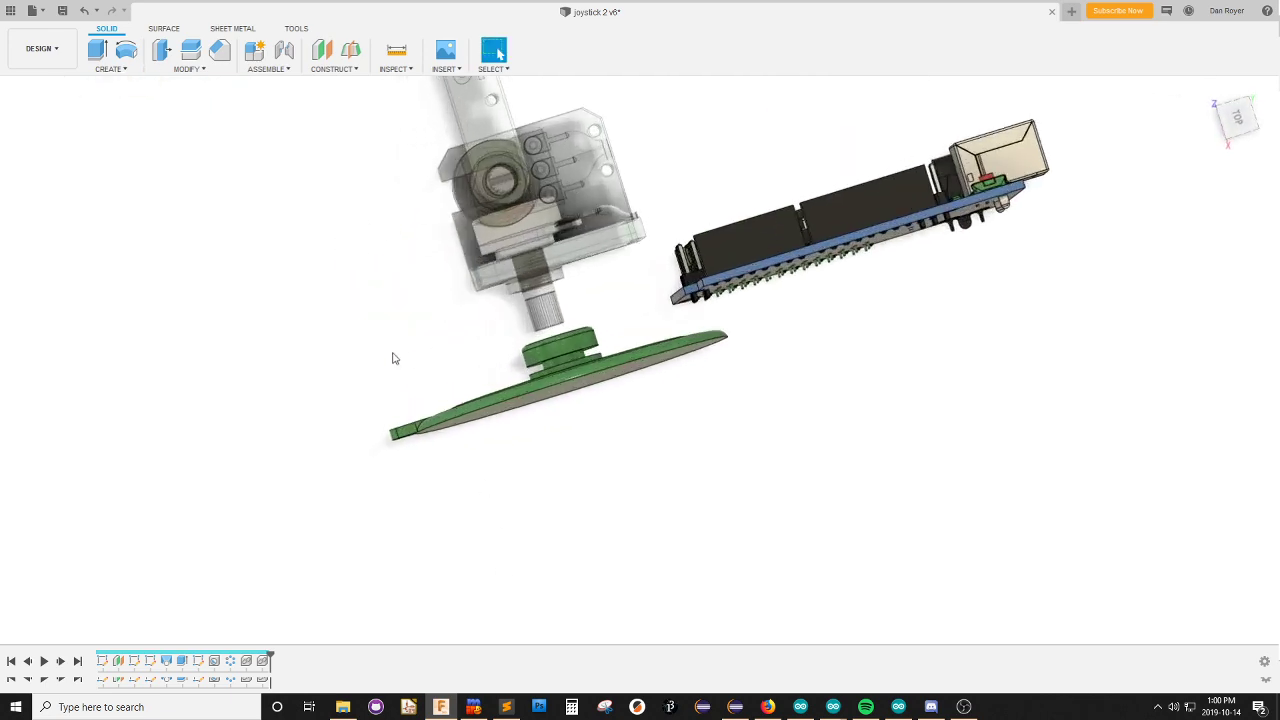
{"action": "middle_click_drag", "start_coordinate": [384, 300], "coordinate": [398, 388], "text": "shift"}
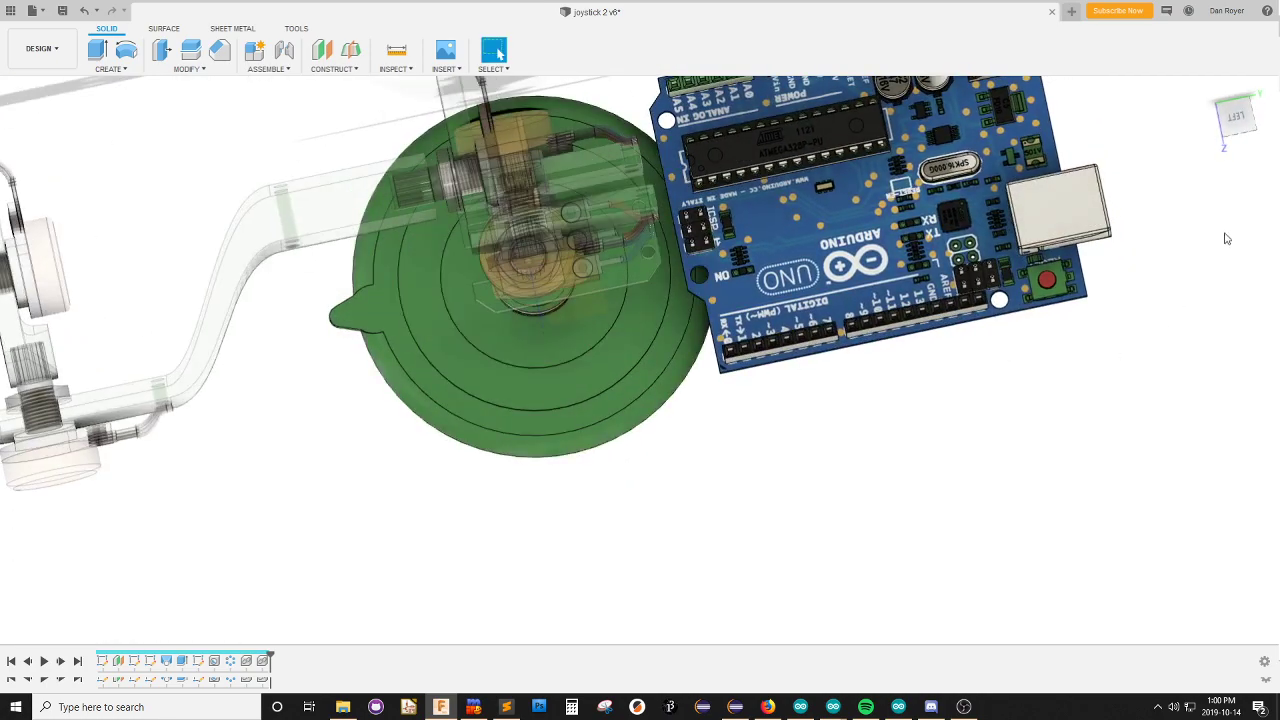
Move the suction cup in the plan view so its centre lines up with the arm's vertical axis.
{"action": "left_click", "coordinate": [1236, 117]}
{"action": "scroll", "coordinate": [450, 440], "scroll_direction": "up", "scroll_amount": 3}
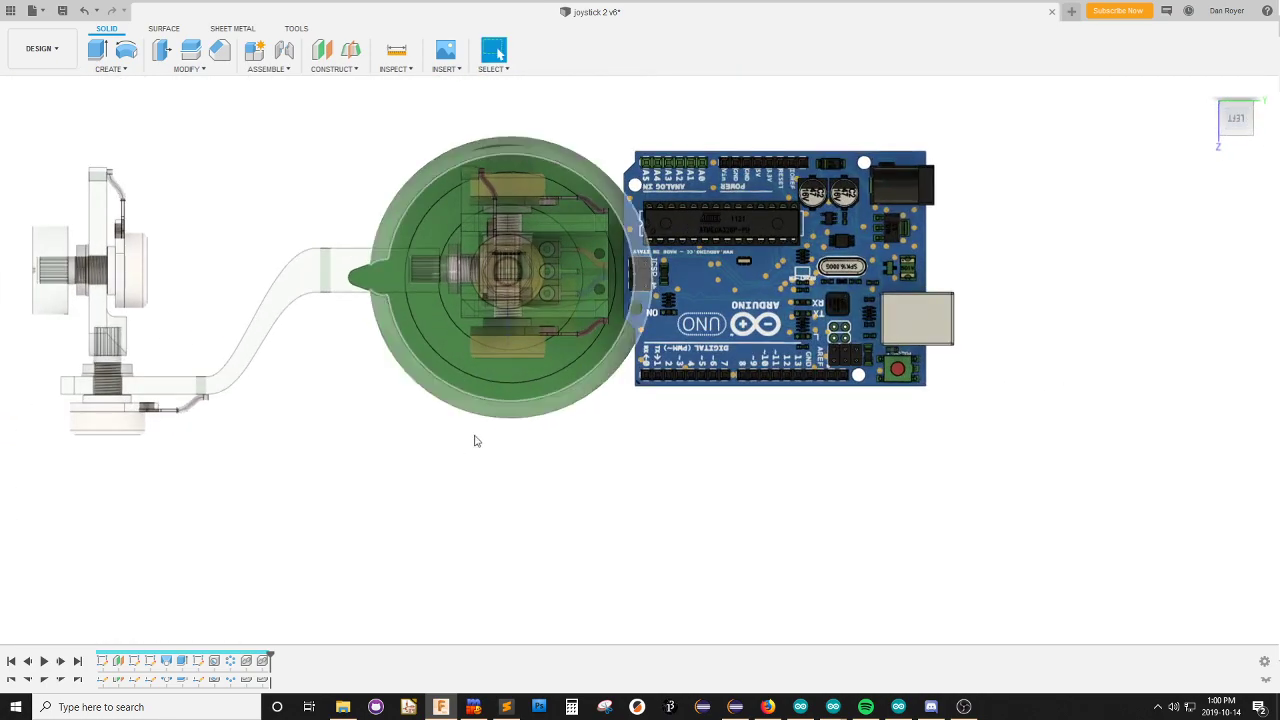
{"action": "left_click", "coordinate": [400, 330]}
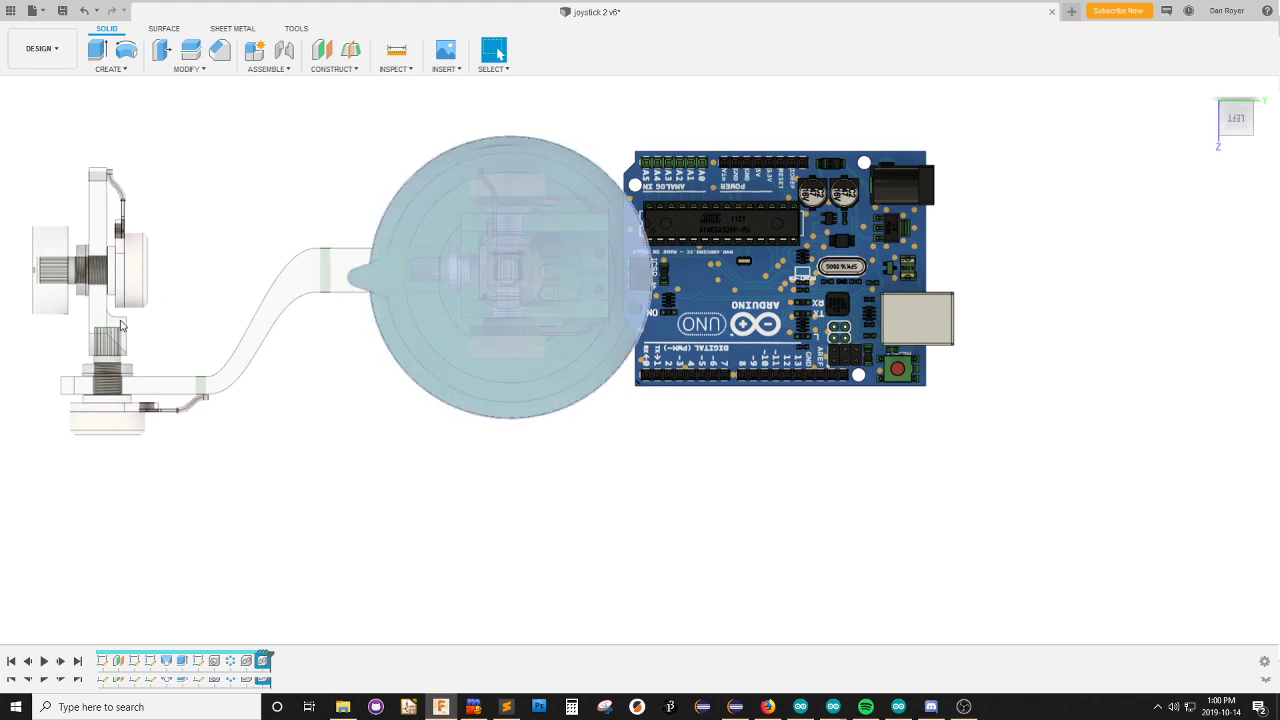
{"action": "key", "text": "m"}
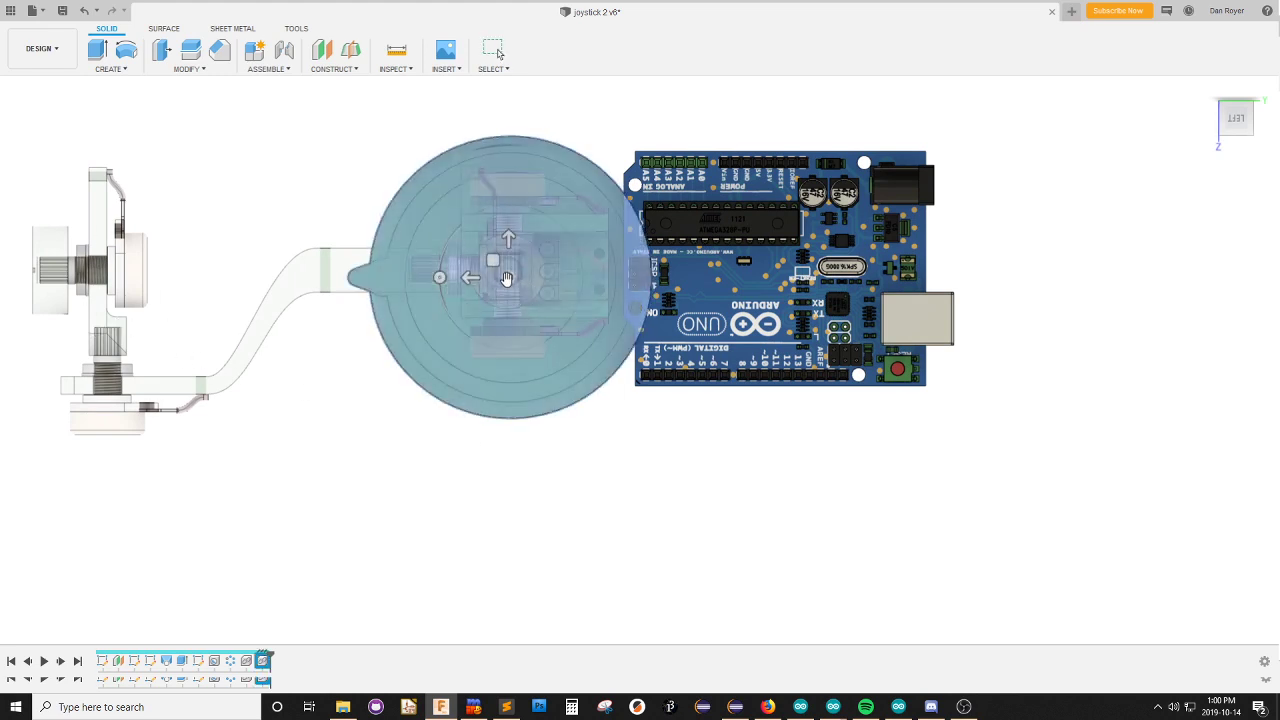
{"action": "left_click_drag", "start_coordinate": [509, 279], "coordinate": [273, 197]}
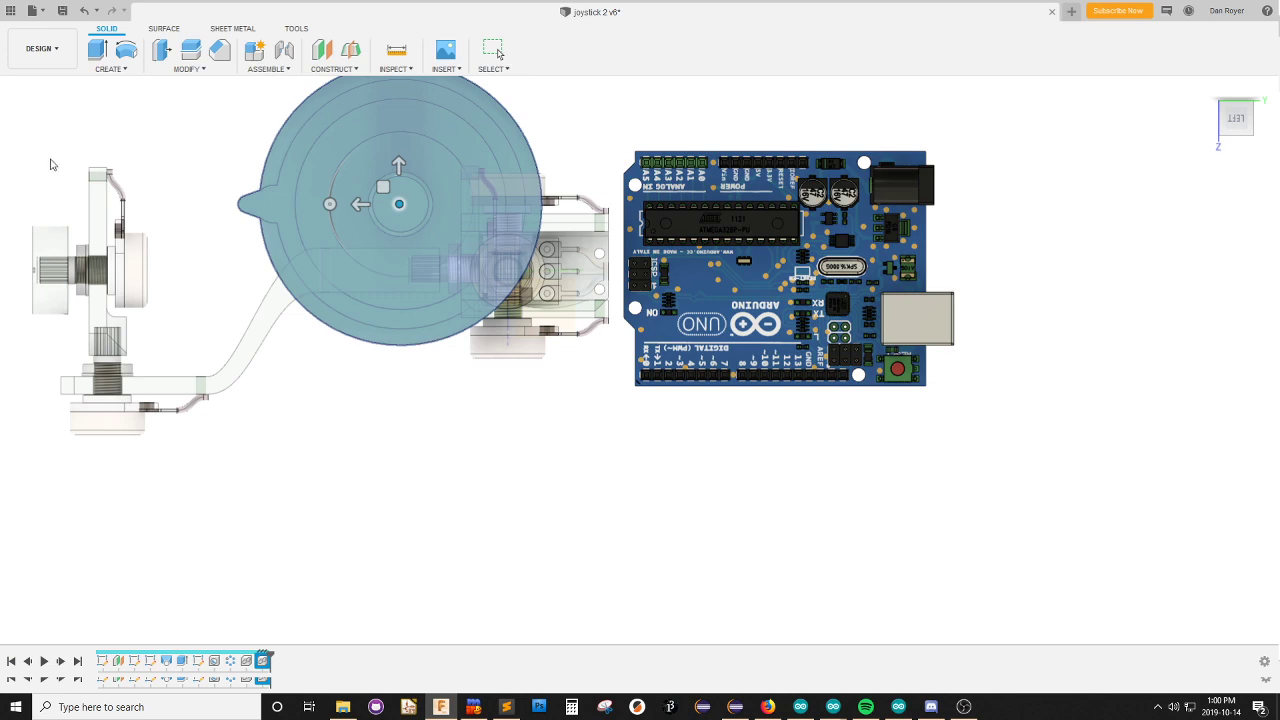
{"action": "key", "text": "ctrl+z"}
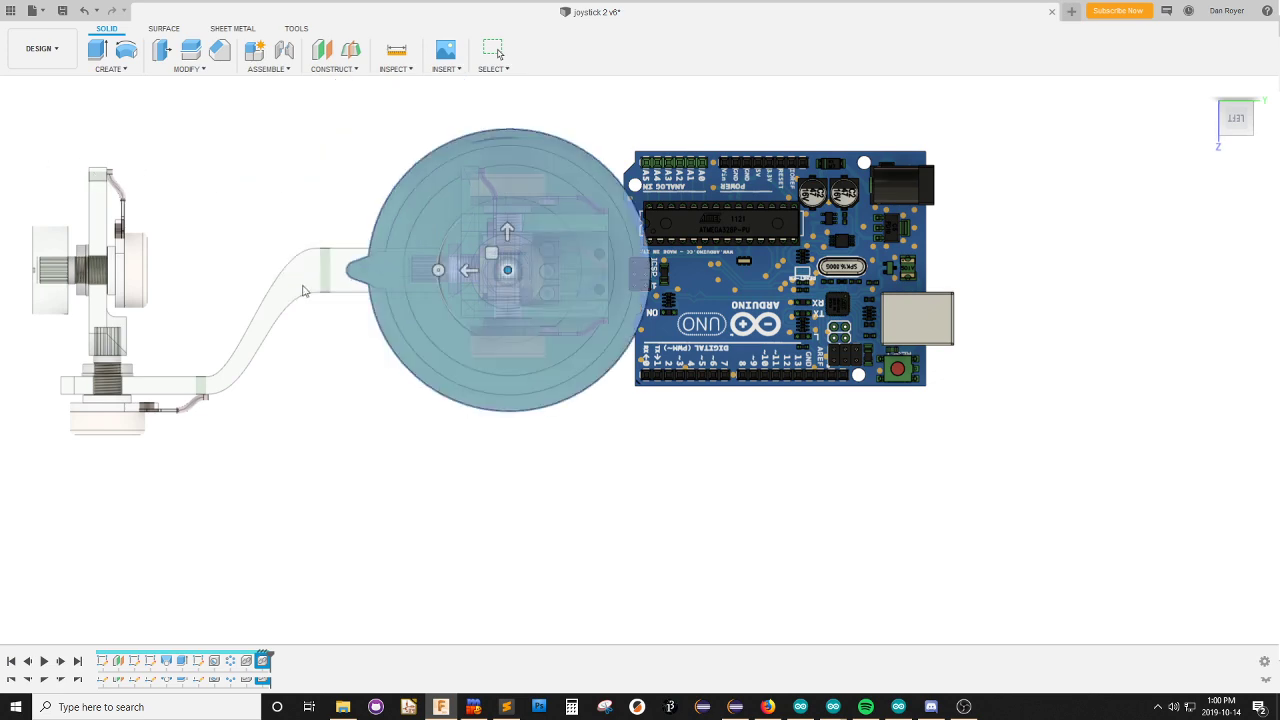
{"action": "left_click", "coordinate": [1198, 467]}
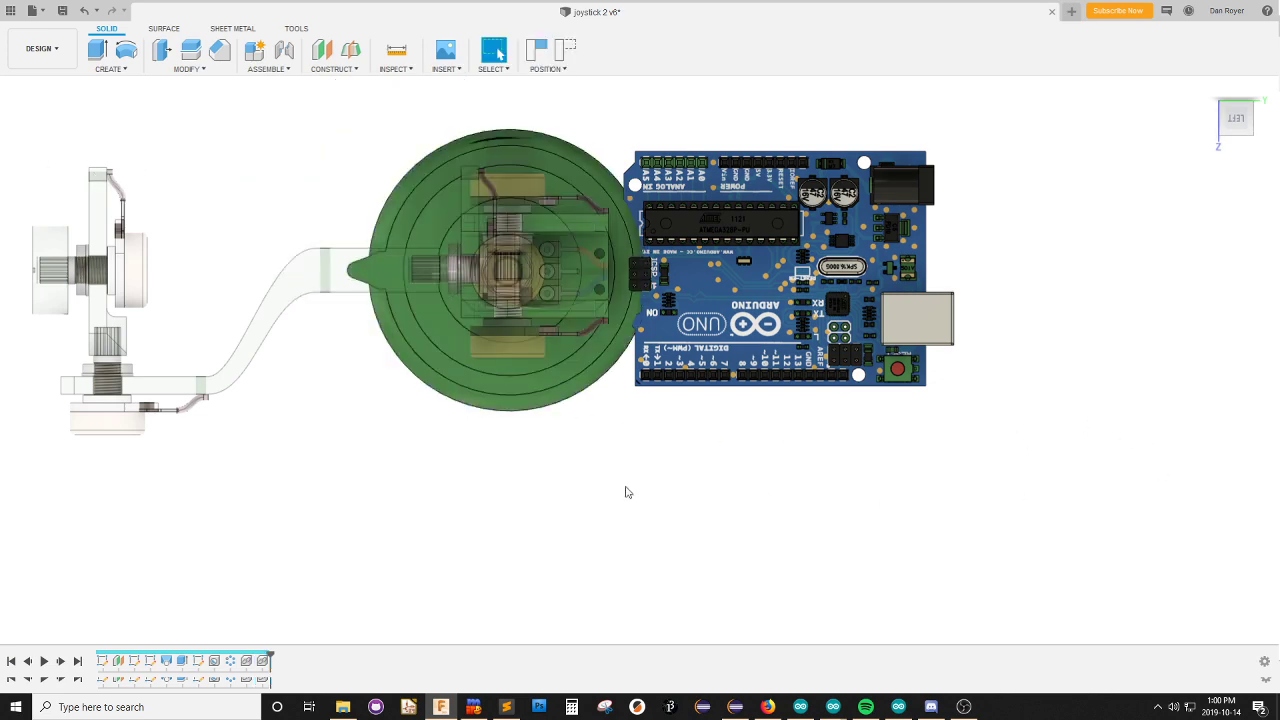
Examine from the side how the suction cup sits below the arm's lowest nut and beside the Arduino.
{"action": "middle_click_drag", "start_coordinate": [577, 483], "coordinate": [581, 383], "text": "shift"}
{"action": "scroll", "coordinate": [661, 306], "scroll_direction": "down", "scroll_amount": 2}
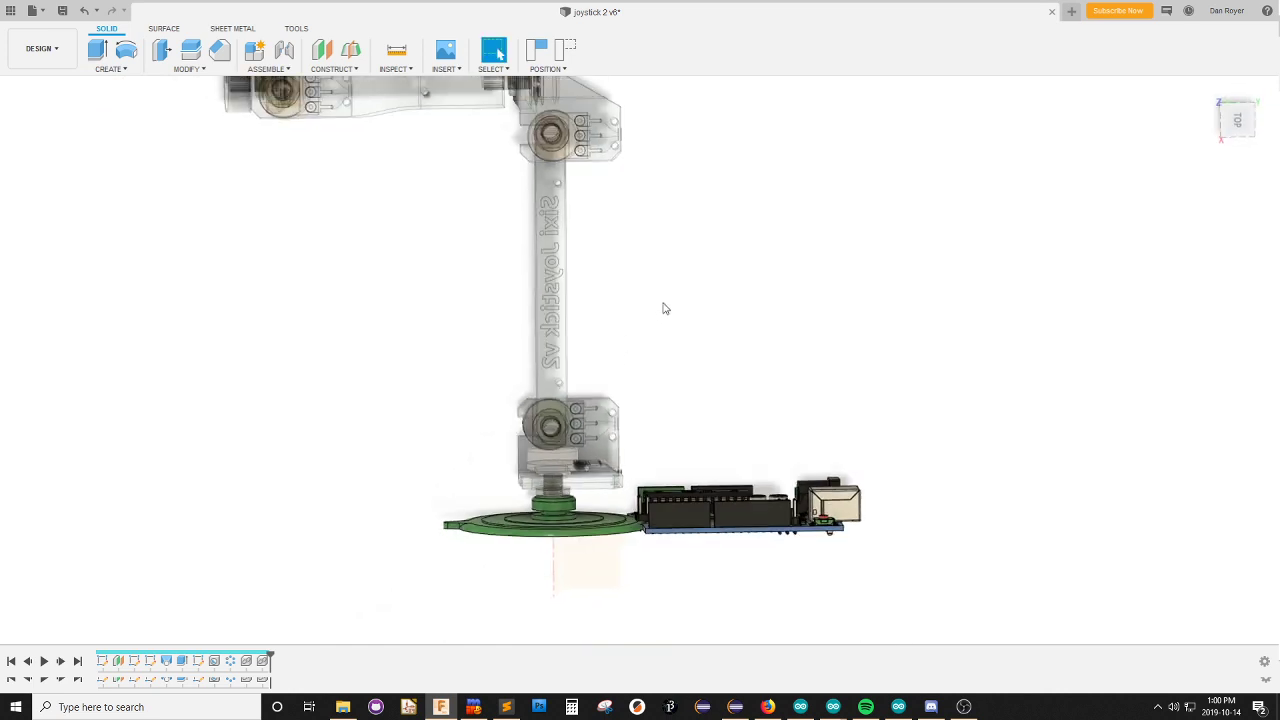
{"action": "scroll", "coordinate": [541, 478], "scroll_direction": "up", "scroll_amount": 4}
{"action": "scroll", "coordinate": [572, 285], "scroll_direction": "down", "scroll_amount": 3}
{"action": "scroll", "coordinate": [540, 510], "scroll_direction": "up", "scroll_amount": 3}
{"action": "scroll", "coordinate": [580, 452], "scroll_direction": "up", "scroll_amount": 5}
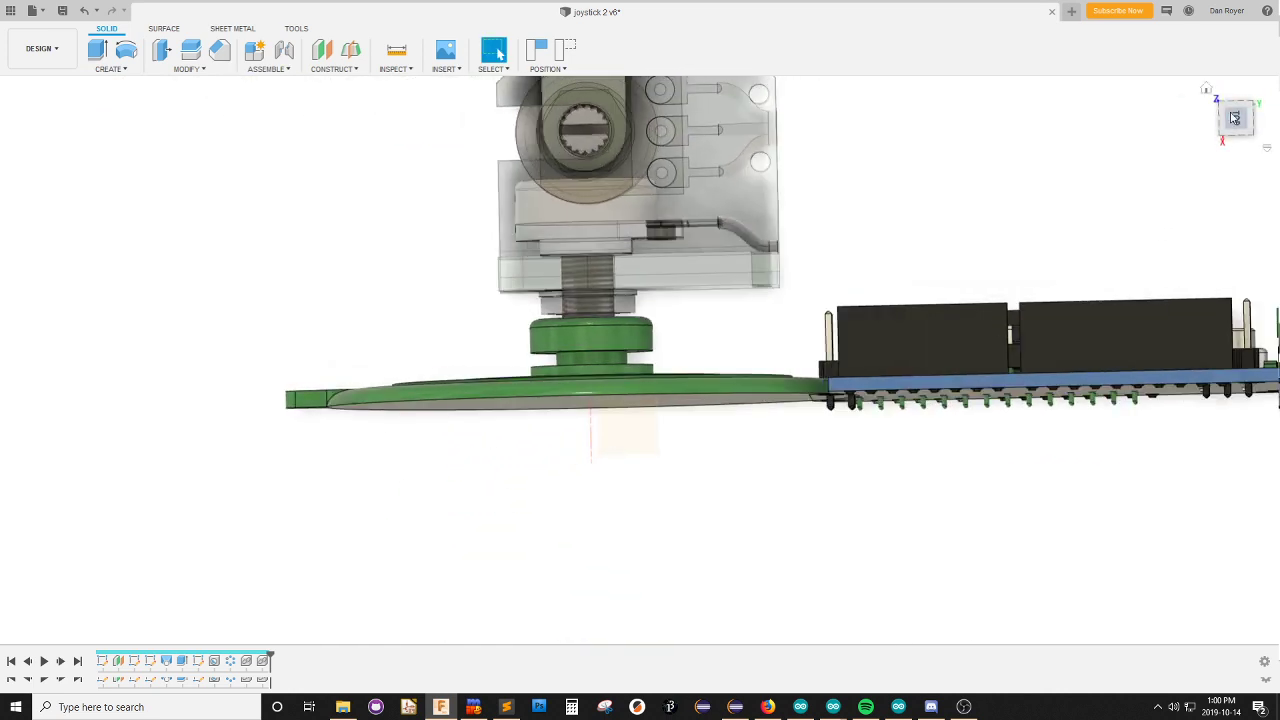
{"action": "left_click", "coordinate": [1208, 143]}
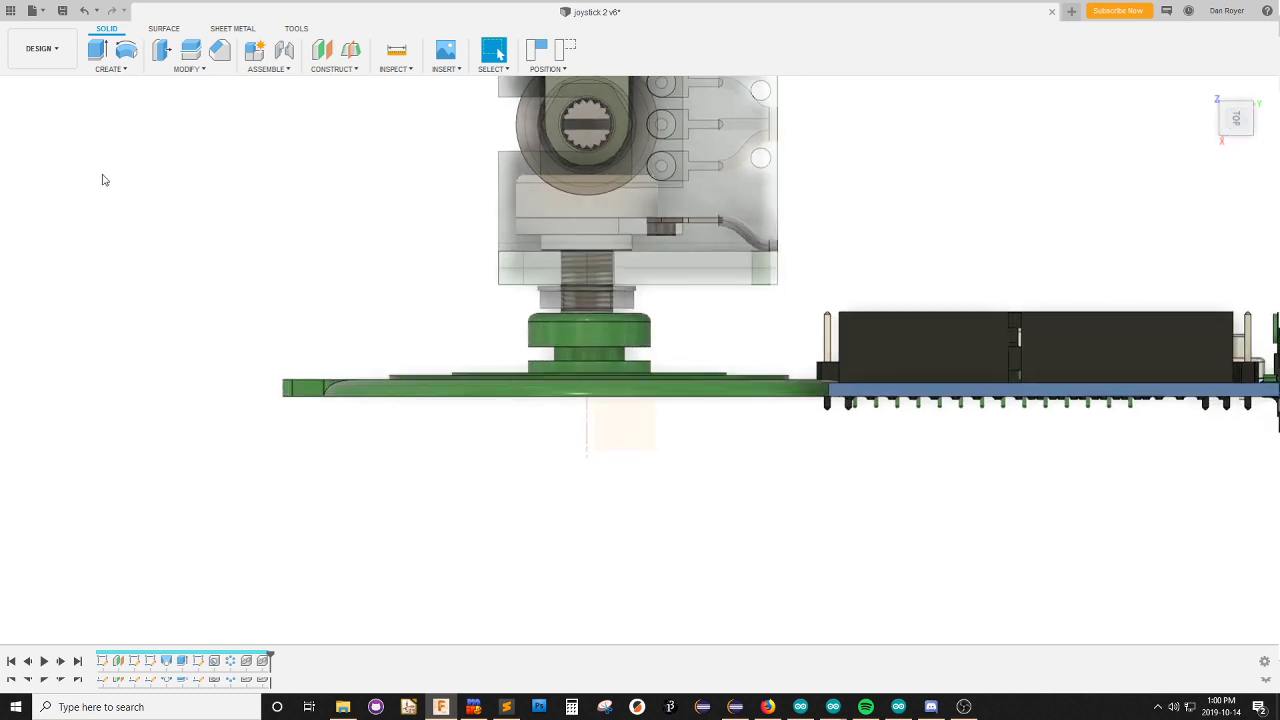
{"action": "left_click", "coordinate": [111, 425]}
{"action": "key", "text": "m"}
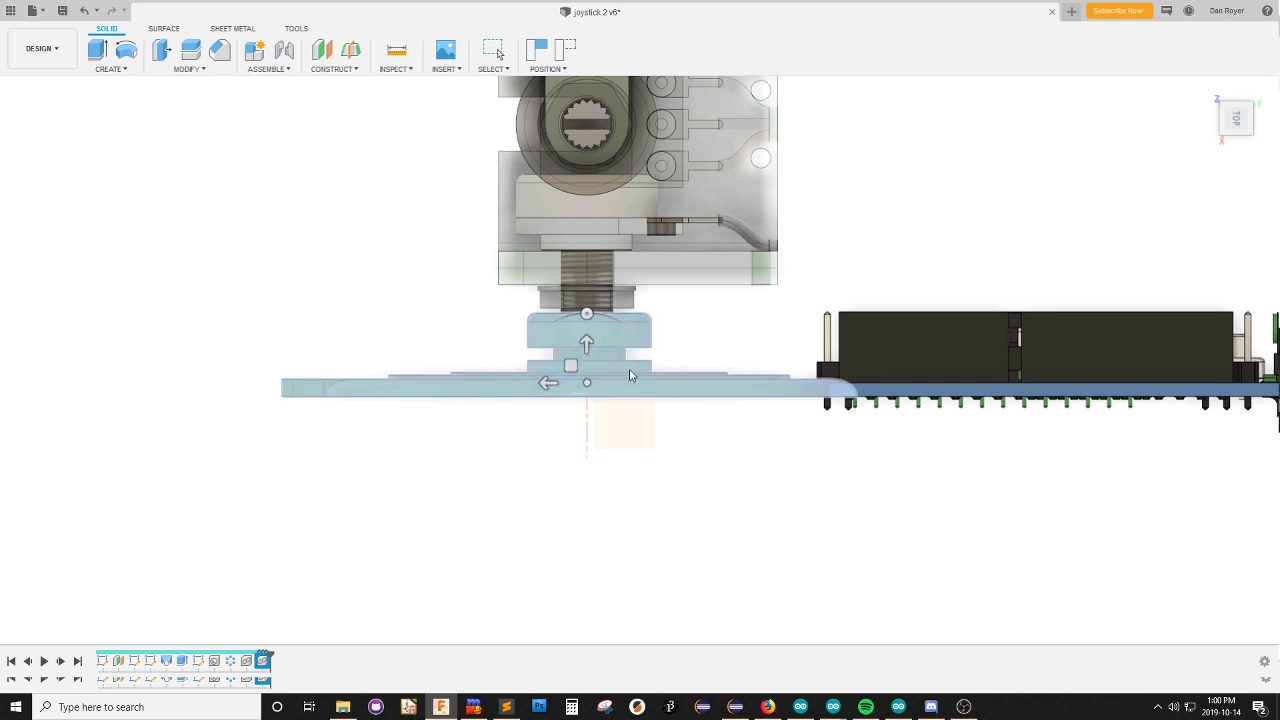
{"action": "scroll", "coordinate": [604, 392], "scroll_direction": "up", "scroll_amount": 2}
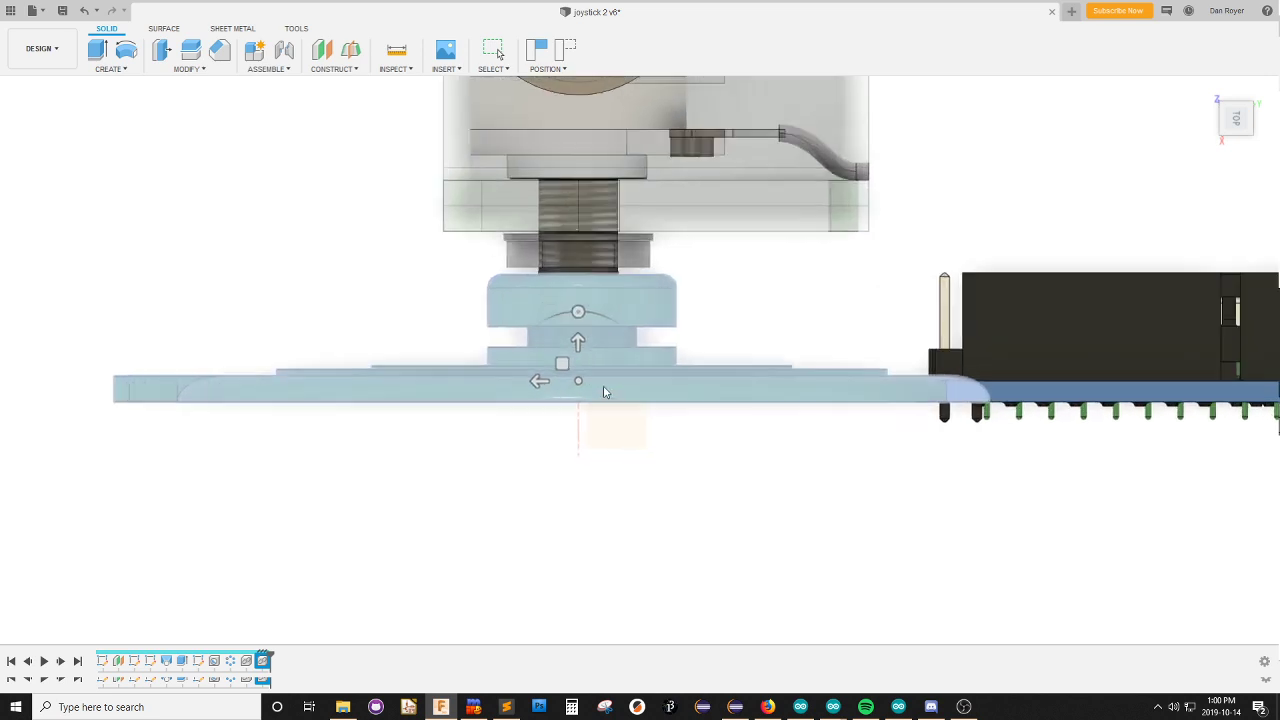
{"action": "scroll", "coordinate": [604, 392], "scroll_direction": "up", "scroll_amount": 1}
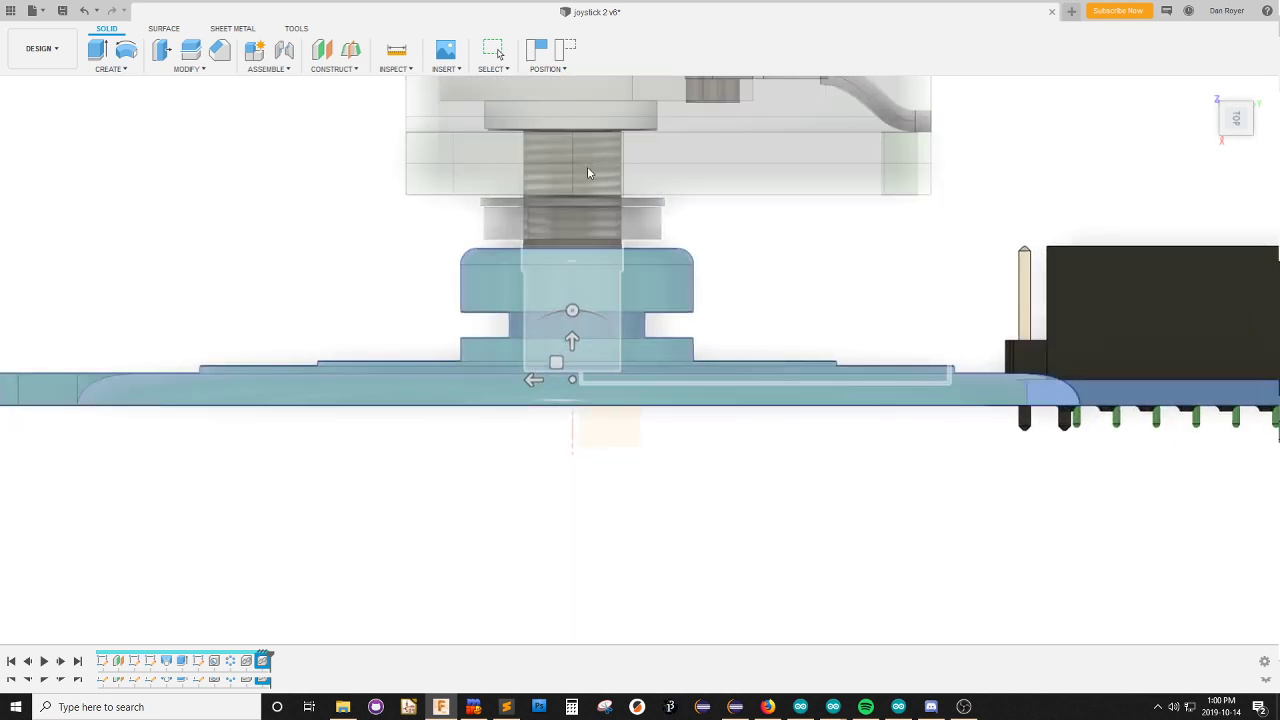
{"action": "scroll", "coordinate": [605, 473], "scroll_direction": "down", "scroll_amount": 2}
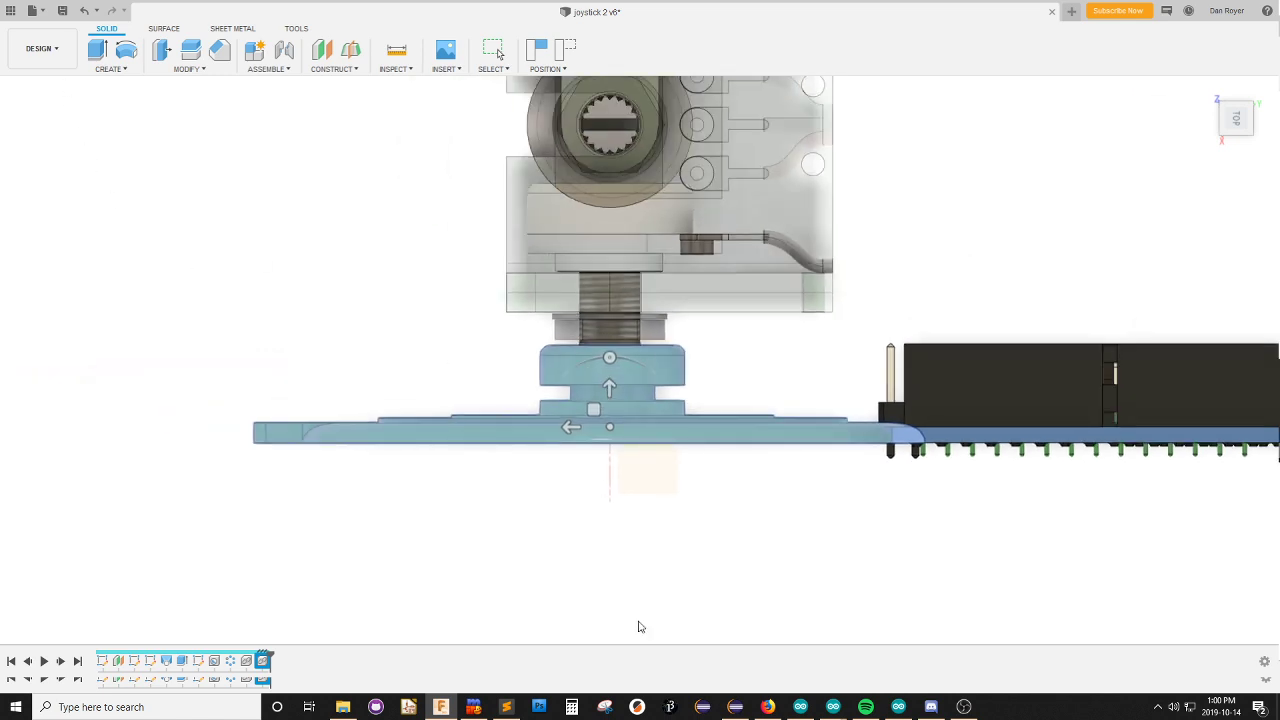
{"action": "scroll", "coordinate": [714, 500], "scroll_direction": "down", "scroll_amount": 2}
{"action": "scroll", "coordinate": [729, 423], "scroll_direction": "up", "scroll_amount": 1}
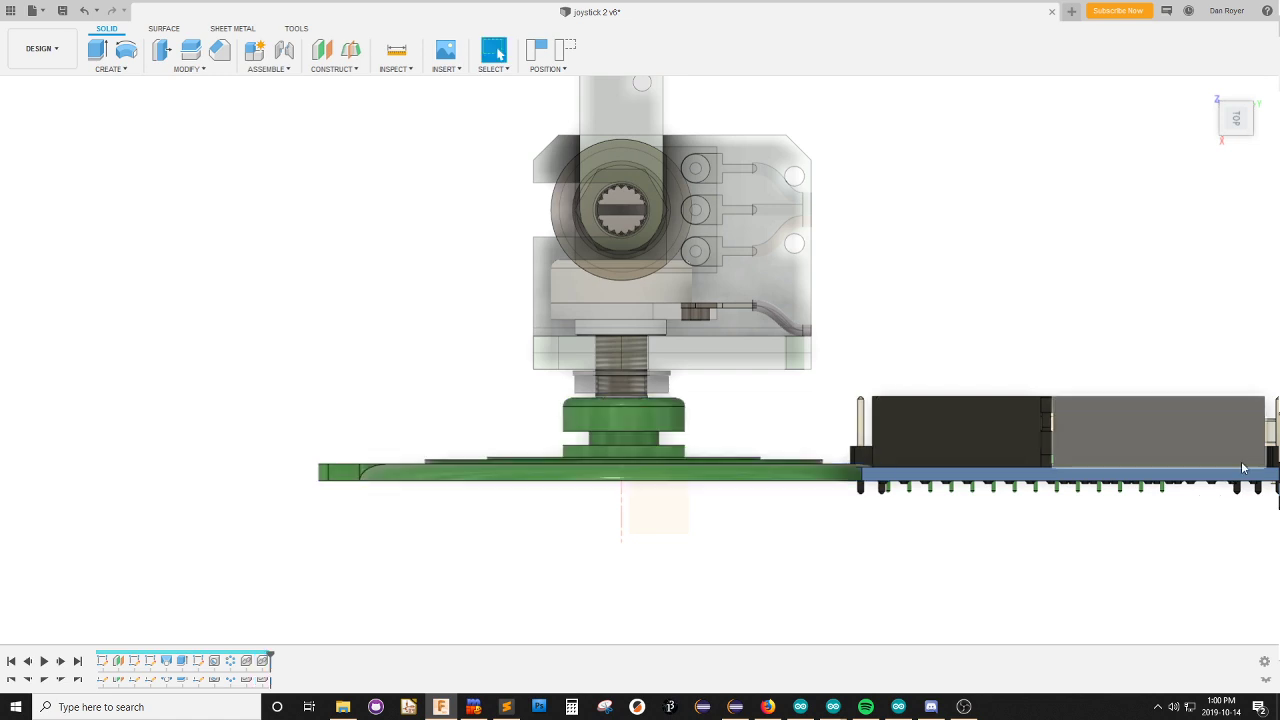
Hide the suction cup and the Arduino so only the transparent arm remains in view.
{"action": "scroll", "coordinate": [605, 518], "scroll_direction": "up", "scroll_amount": 2}
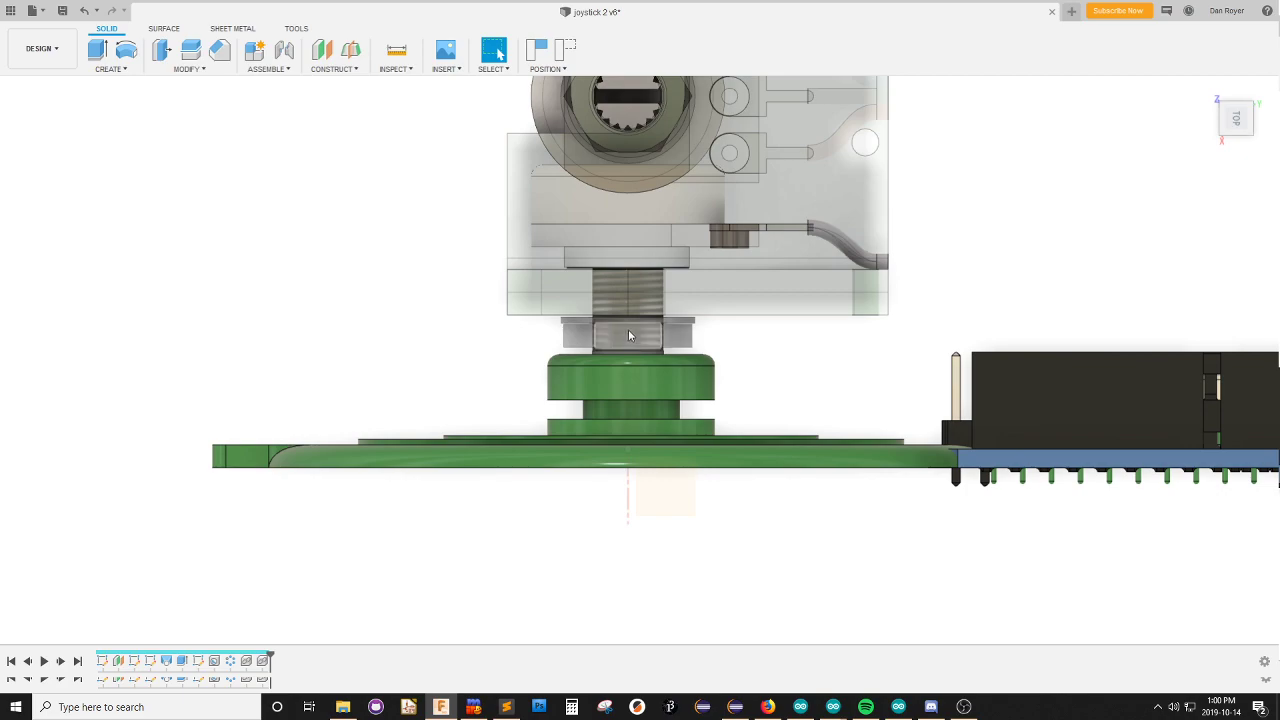
{"action": "scroll", "coordinate": [391, 288], "scroll_direction": "down", "scroll_amount": 2}
{"action": "middle_click_drag", "start_coordinate": [383, 200], "coordinate": [396, 236], "text": "shift"}
{"action": "left_click", "coordinate": [50, 318]}
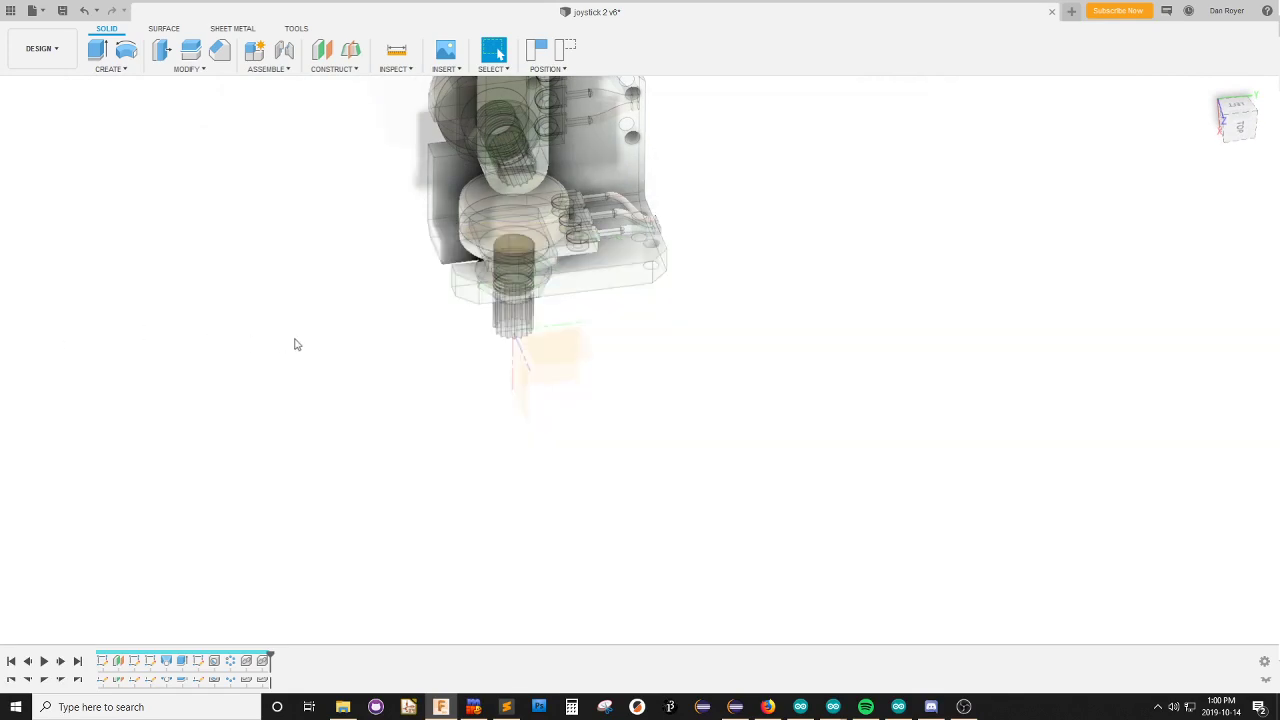
Examine along the arm's vertical axis how the lowest potentiometer's shaft and hex nut line up with the origin.
{"action": "middle_click_drag", "start_coordinate": [307, 324], "coordinate": [343, 169], "text": "shift"}
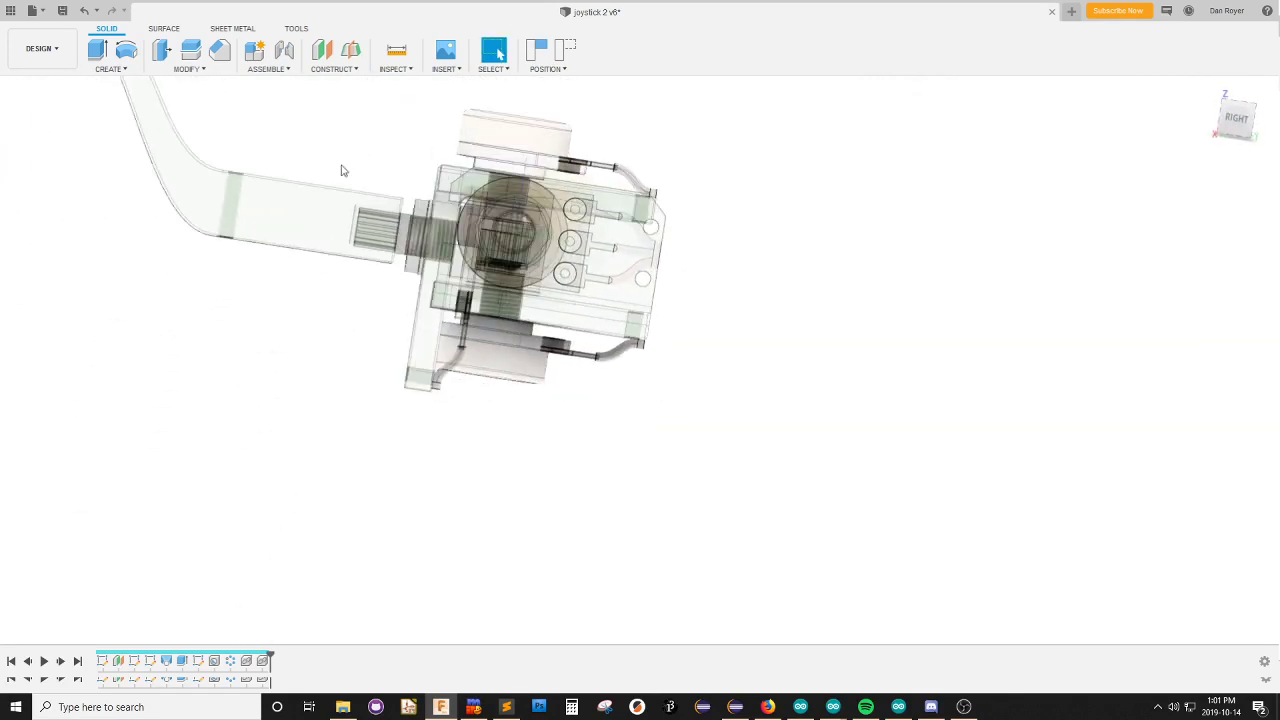
{"action": "left_click", "coordinate": [1238, 118]}
{"action": "scroll", "coordinate": [526, 351], "scroll_direction": "up", "scroll_amount": 10}
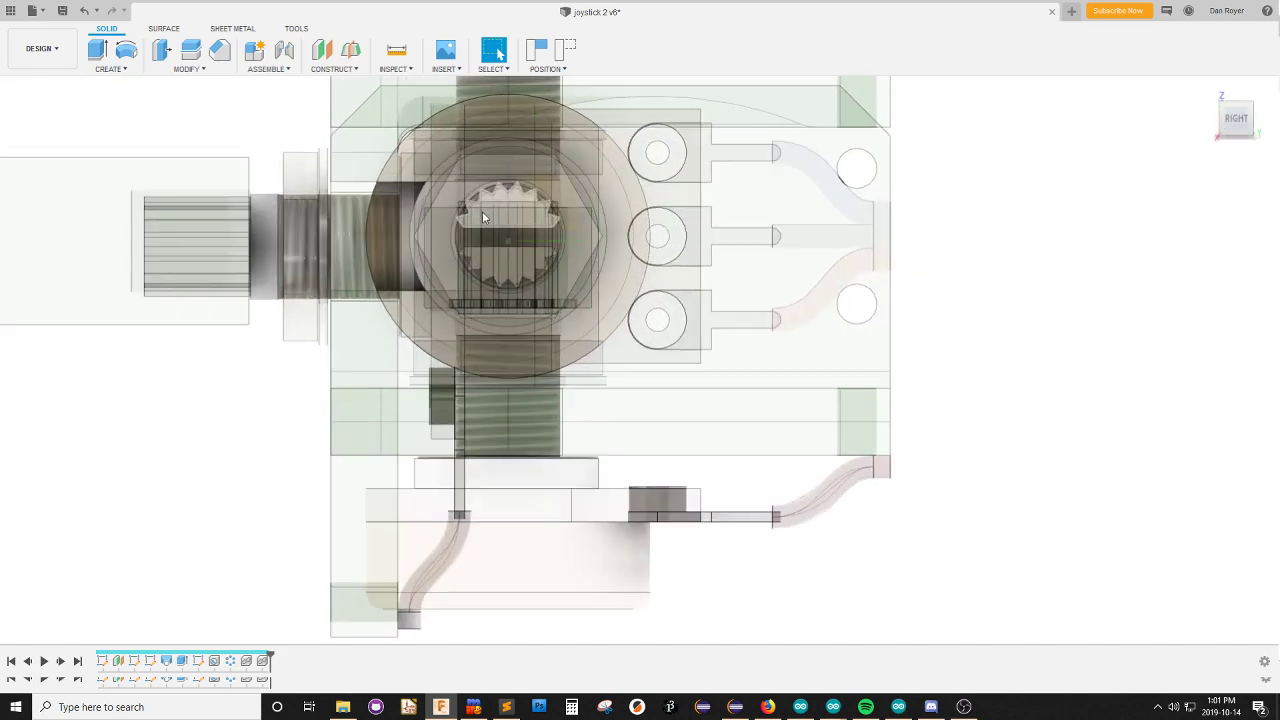
{"action": "scroll", "coordinate": [548, 444], "scroll_direction": "up", "scroll_amount": 4}
{"action": "scroll", "coordinate": [564, 372], "scroll_direction": "down", "scroll_amount": 4}
{"action": "scroll", "coordinate": [545, 265], "scroll_direction": "up", "scroll_amount": 4}
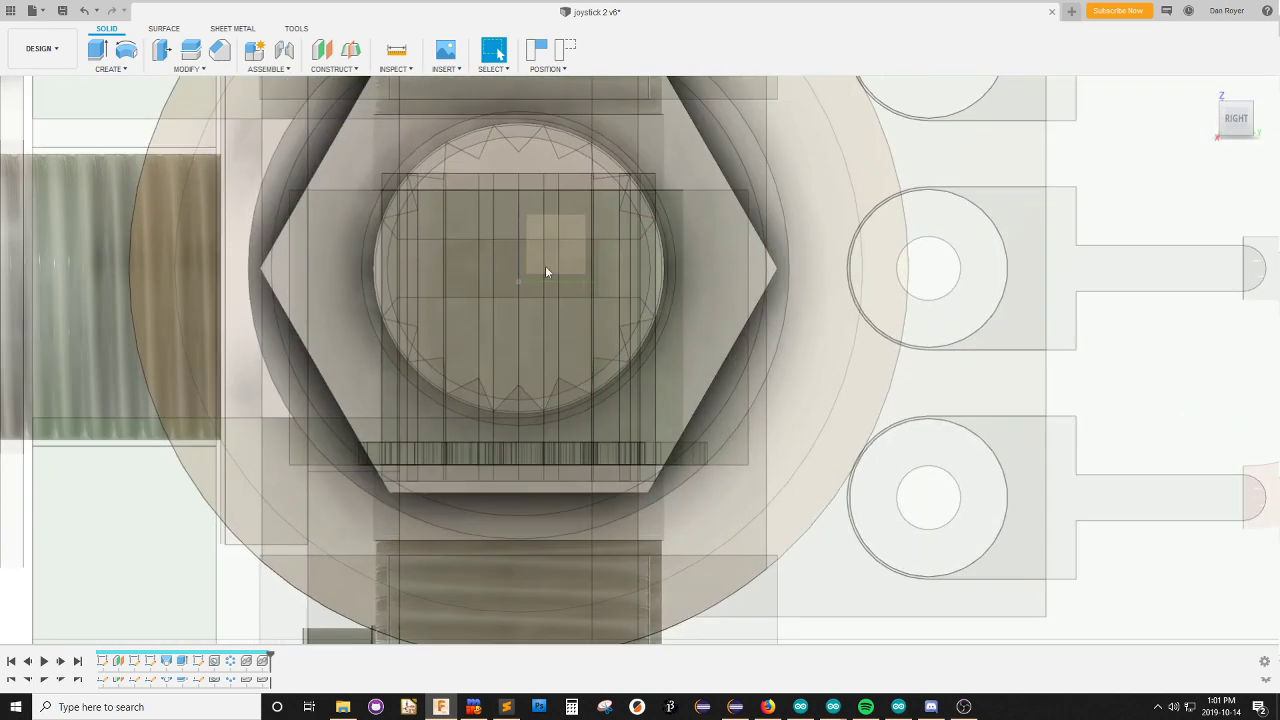
{"action": "scroll", "coordinate": [609, 549], "scroll_direction": "down", "scroll_amount": 1}
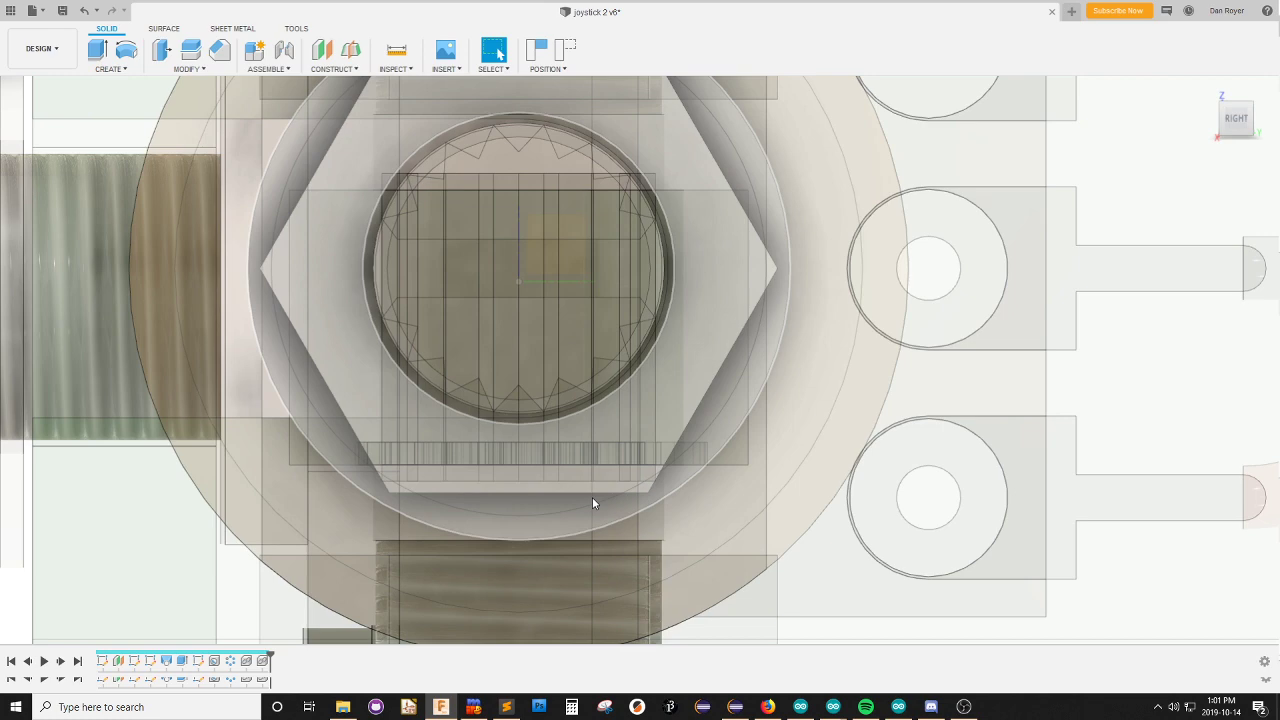
{"action": "scroll", "coordinate": [588, 495], "scroll_direction": "down", "scroll_amount": 1}
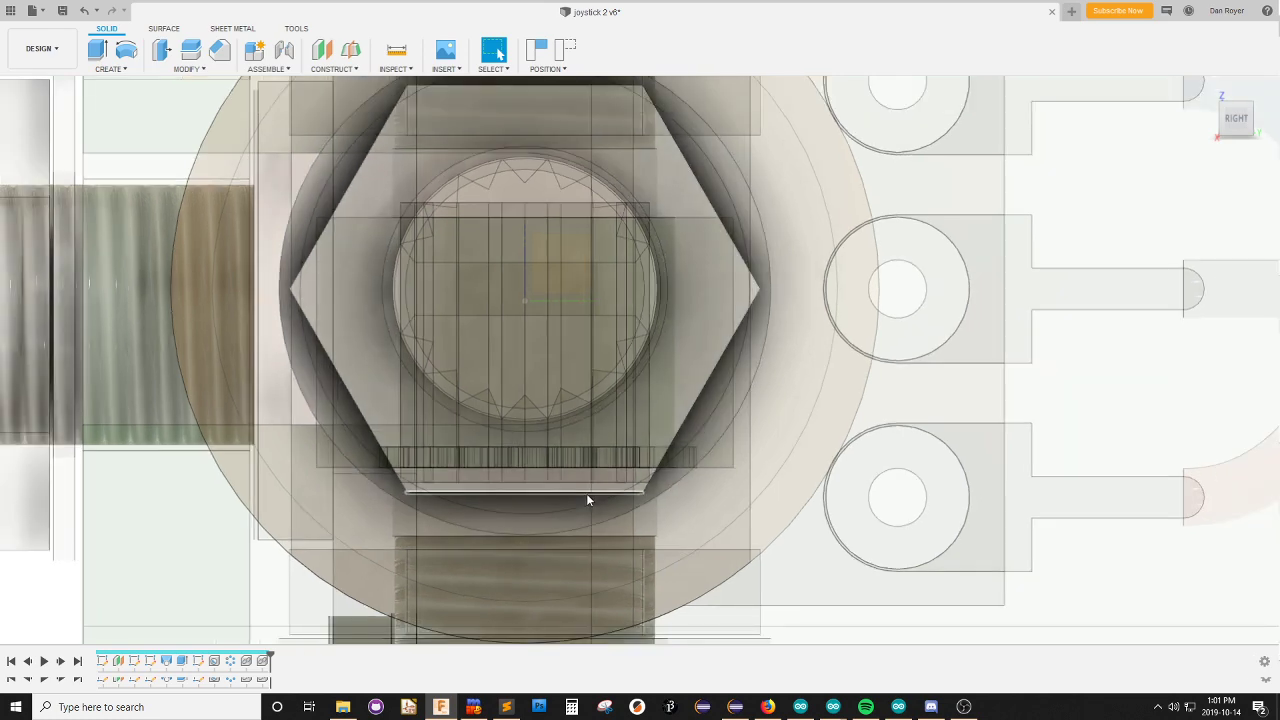
{"action": "scroll", "coordinate": [587, 498], "scroll_direction": "down", "scroll_amount": 1}
{"action": "scroll", "coordinate": [546, 260], "scroll_direction": "down", "scroll_amount": 5}
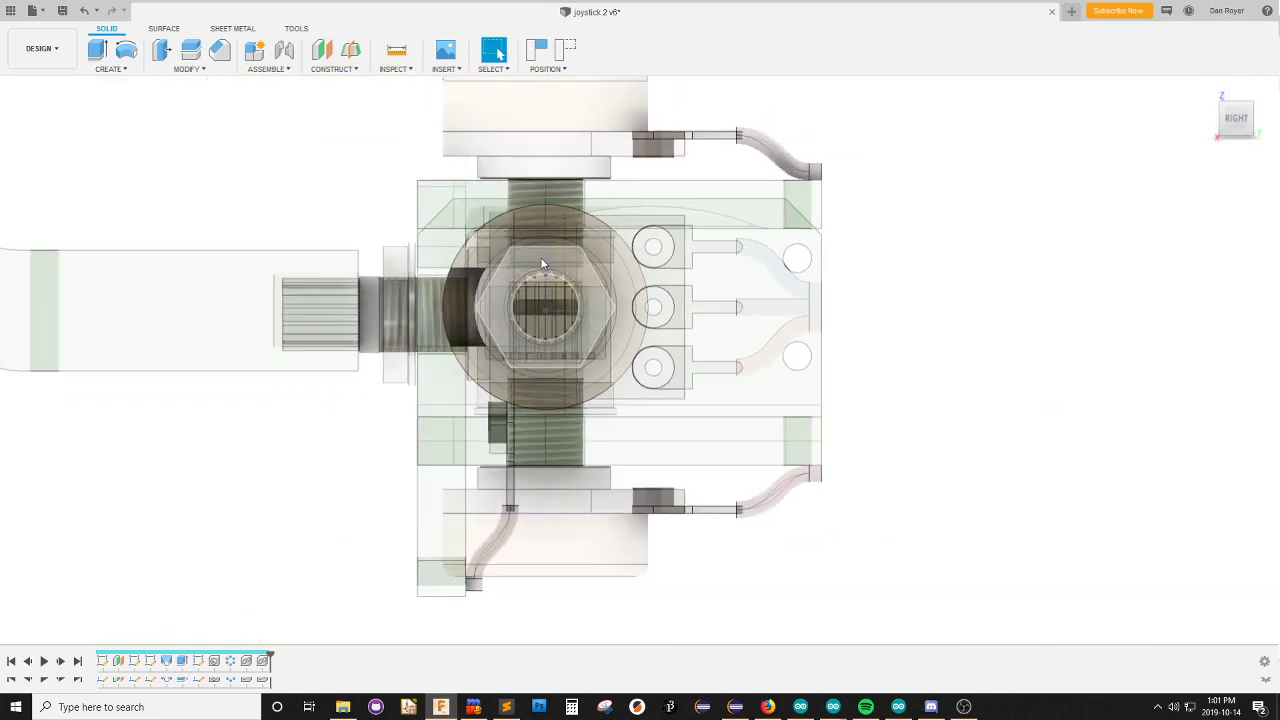
{"action": "scroll", "coordinate": [540, 266], "scroll_direction": "up", "scroll_amount": 6}
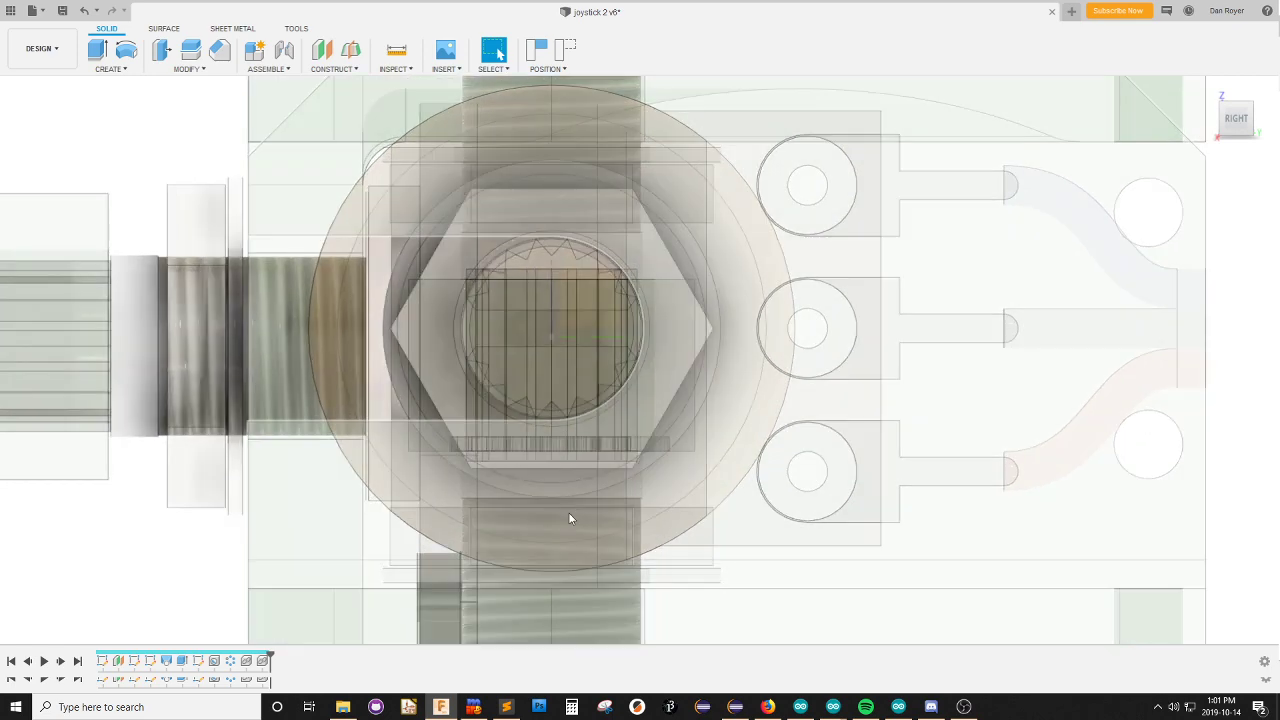
{"action": "scroll", "coordinate": [560, 480], "scroll_direction": "down", "scroll_amount": 3}
{"action": "scroll", "coordinate": [529, 400], "scroll_direction": "down", "scroll_amount": 8}
Compare the whole arm's position with the base joint and origin, viewed square-on from beneath.
{"action": "mouse_move", "coordinate": [508, 243]}
{"action": "middle_mouse_down", "text": "shift"}
{"action": "mouse_move", "coordinate": [491, 300]}
{"action": "mouse_move", "coordinate": [491, 411]}
{"action": "mouse_move", "coordinate": [510, 380]}
{"action": "mouse_move", "coordinate": [543, 200]}
{"action": "mouse_move", "coordinate": [500, 250]}
{"action": "middle_mouse_up", "text": "shift"}
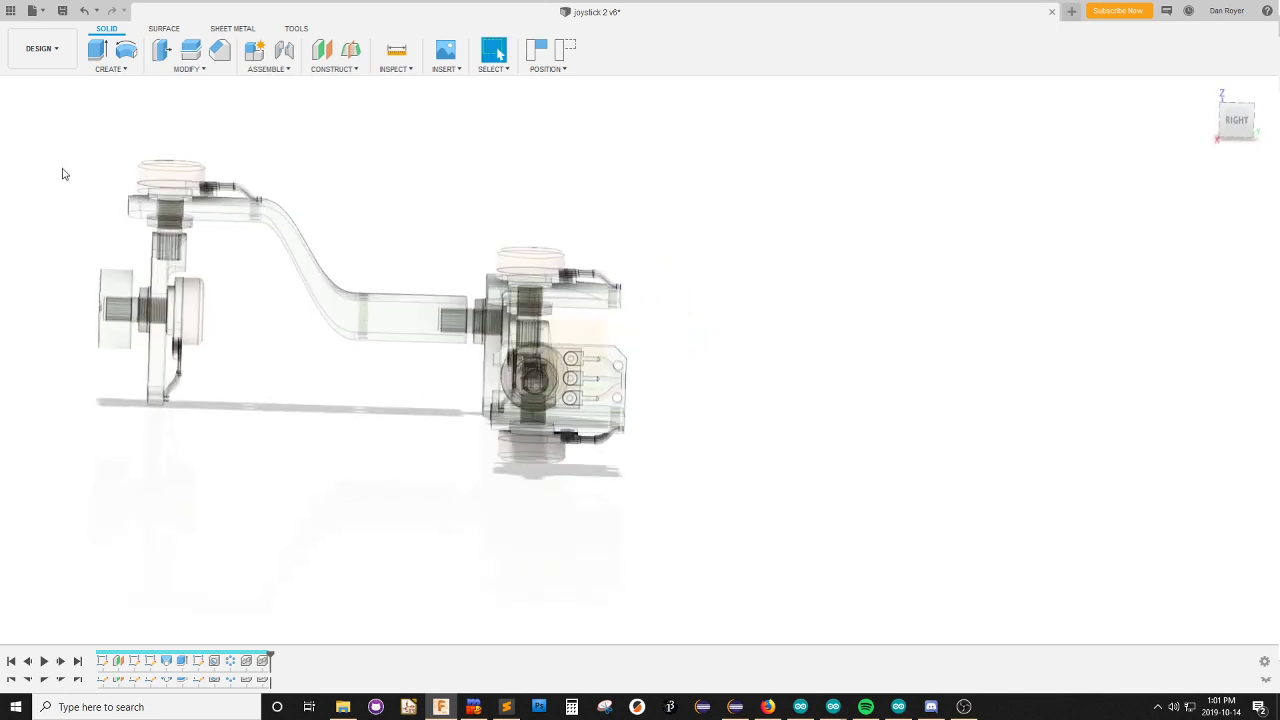
{"action": "scroll", "coordinate": [380, 531], "scroll_direction": "up", "scroll_amount": 5}
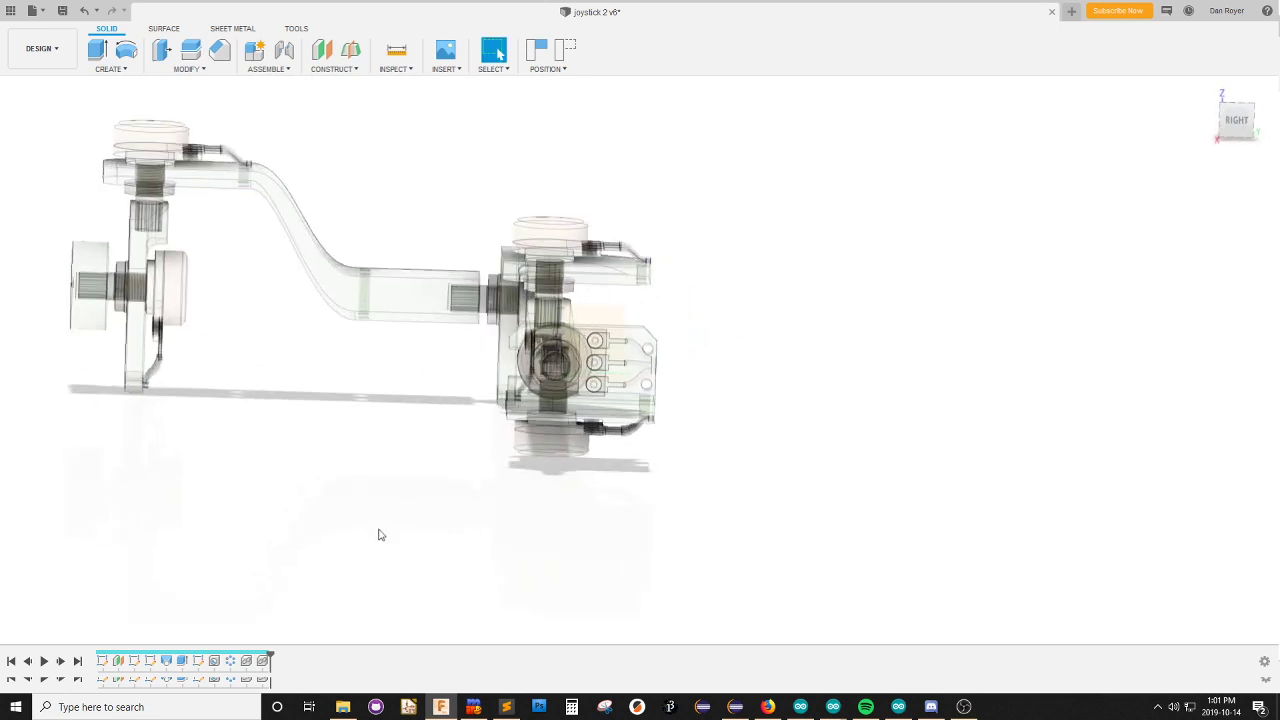
{"action": "left_click", "coordinate": [1237, 120]}
{"action": "scroll", "coordinate": [628, 344], "scroll_direction": "up", "scroll_amount": 6}
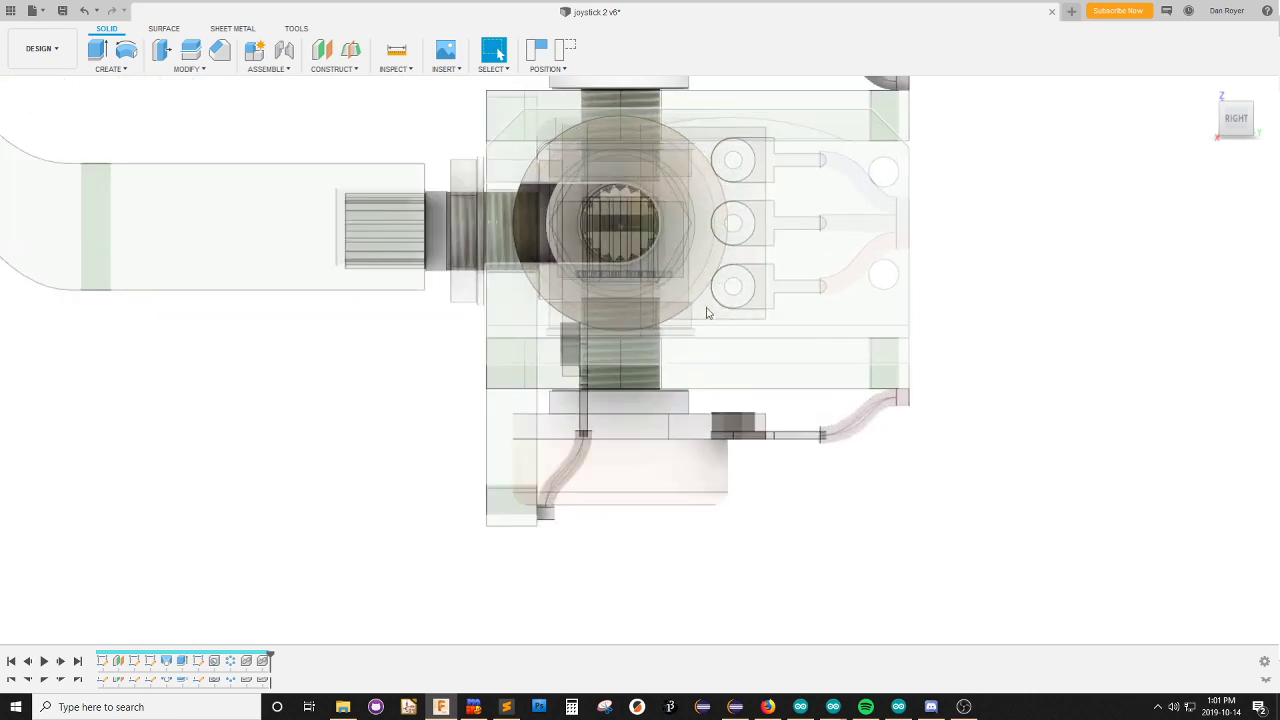
{"action": "scroll", "coordinate": [628, 344], "scroll_direction": "up", "scroll_amount": 1}
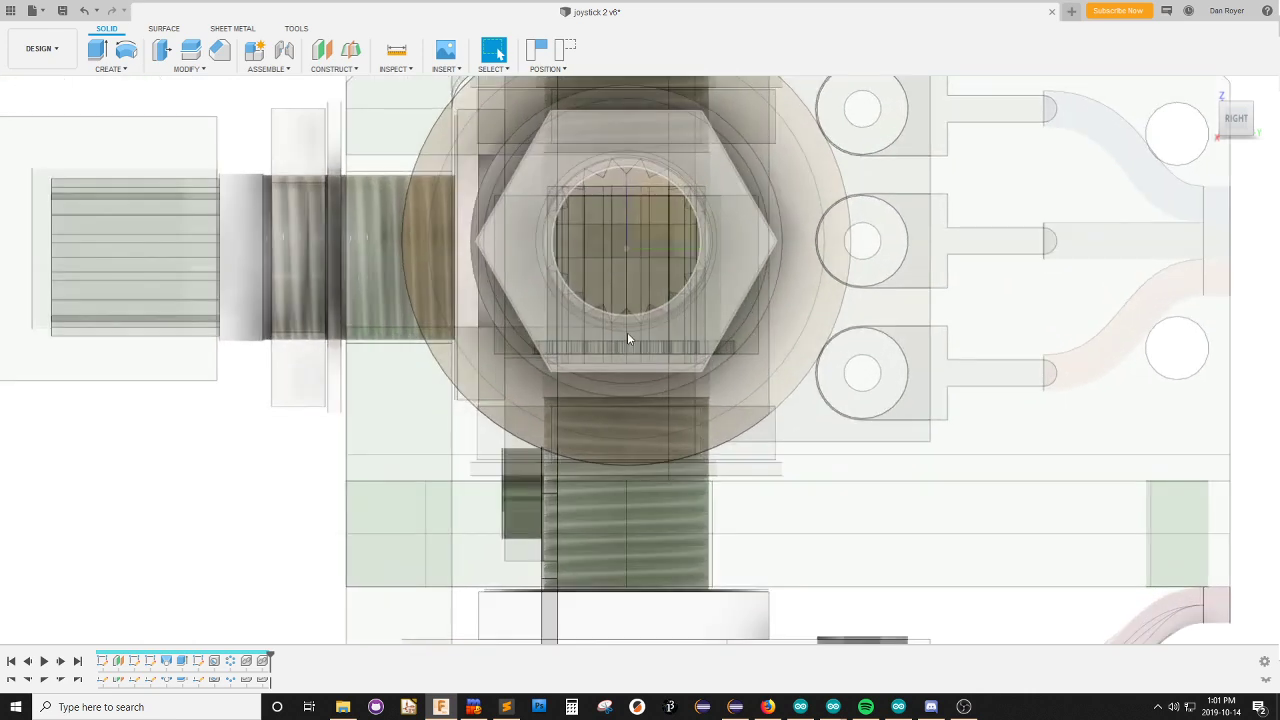
{"action": "scroll", "coordinate": [638, 345], "scroll_direction": "down", "scroll_amount": 10}
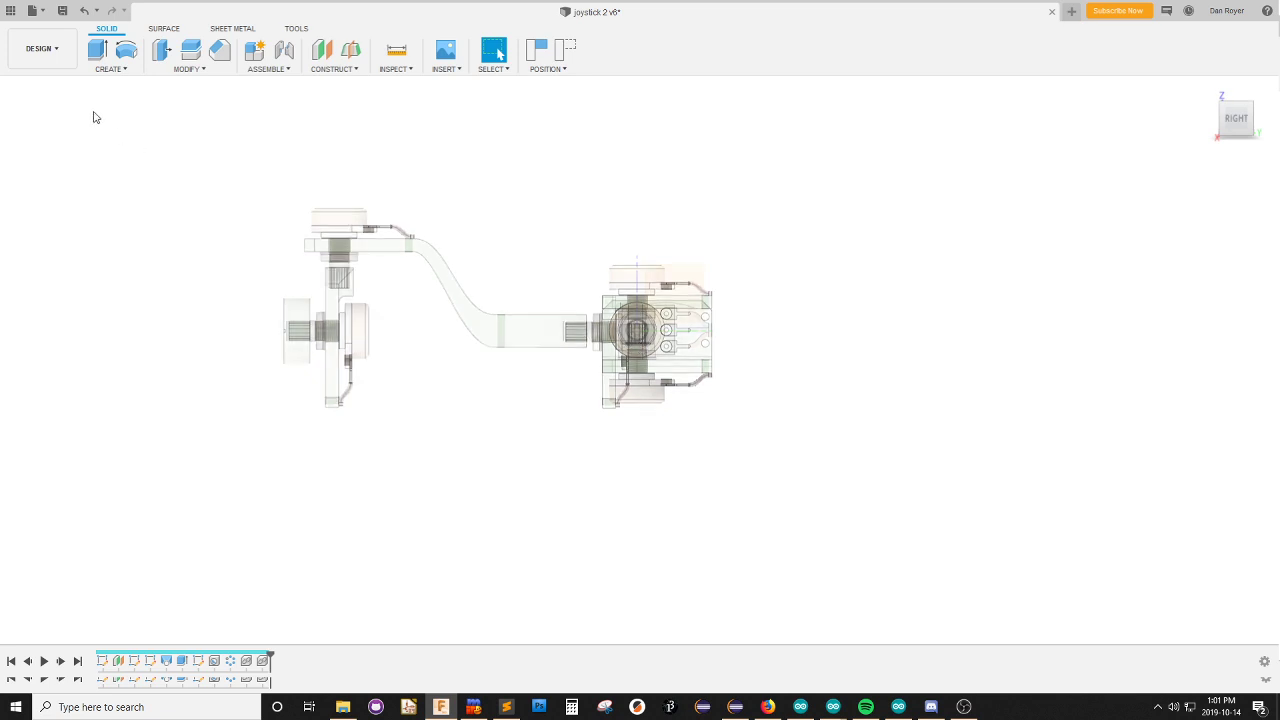
{"action": "scroll", "coordinate": [643, 334], "scroll_direction": "up", "scroll_amount": 5}
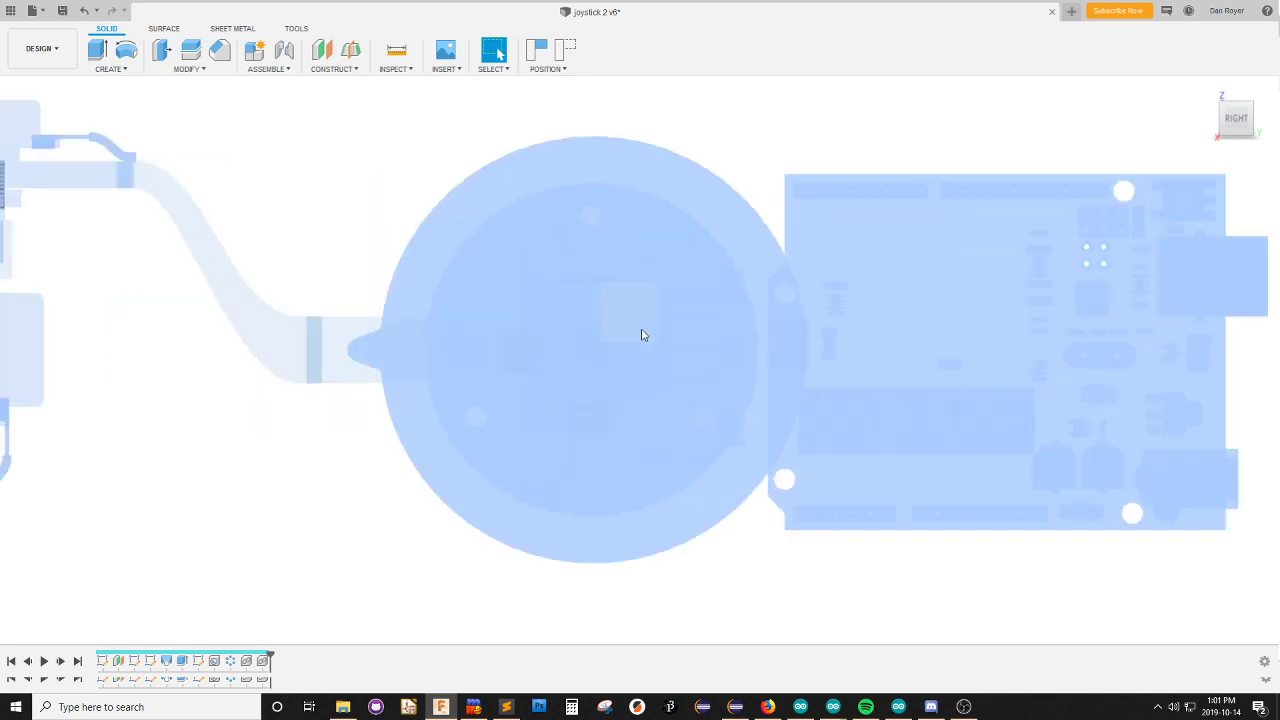
{"action": "scroll", "coordinate": [576, 400], "scroll_direction": "down", "scroll_amount": 3}
{"action": "scroll", "coordinate": [576, 394], "scroll_direction": "up", "scroll_amount": 5}
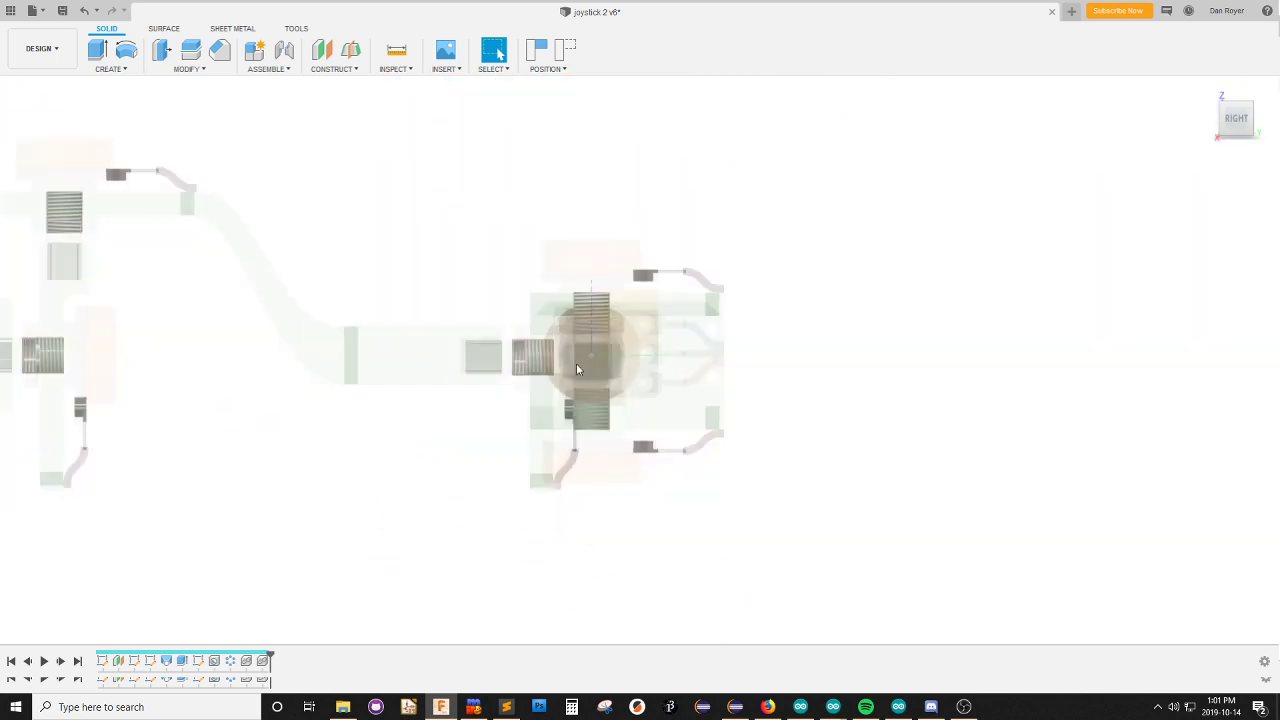
{"action": "scroll", "coordinate": [977, 266], "scroll_direction": "up", "scroll_amount": 3}
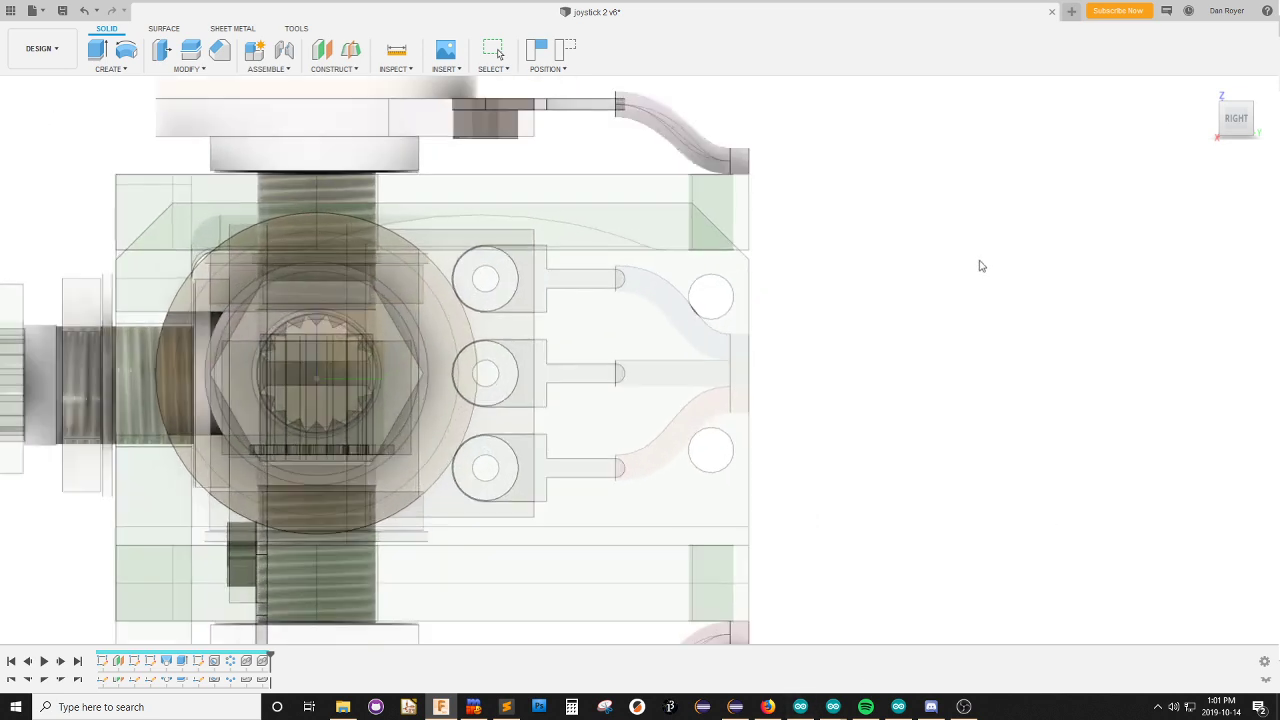
{"action": "scroll", "coordinate": [974, 266], "scroll_direction": "down", "scroll_amount": 4}
{"action": "scroll", "coordinate": [960, 266], "scroll_direction": "up", "scroll_amount": 1}
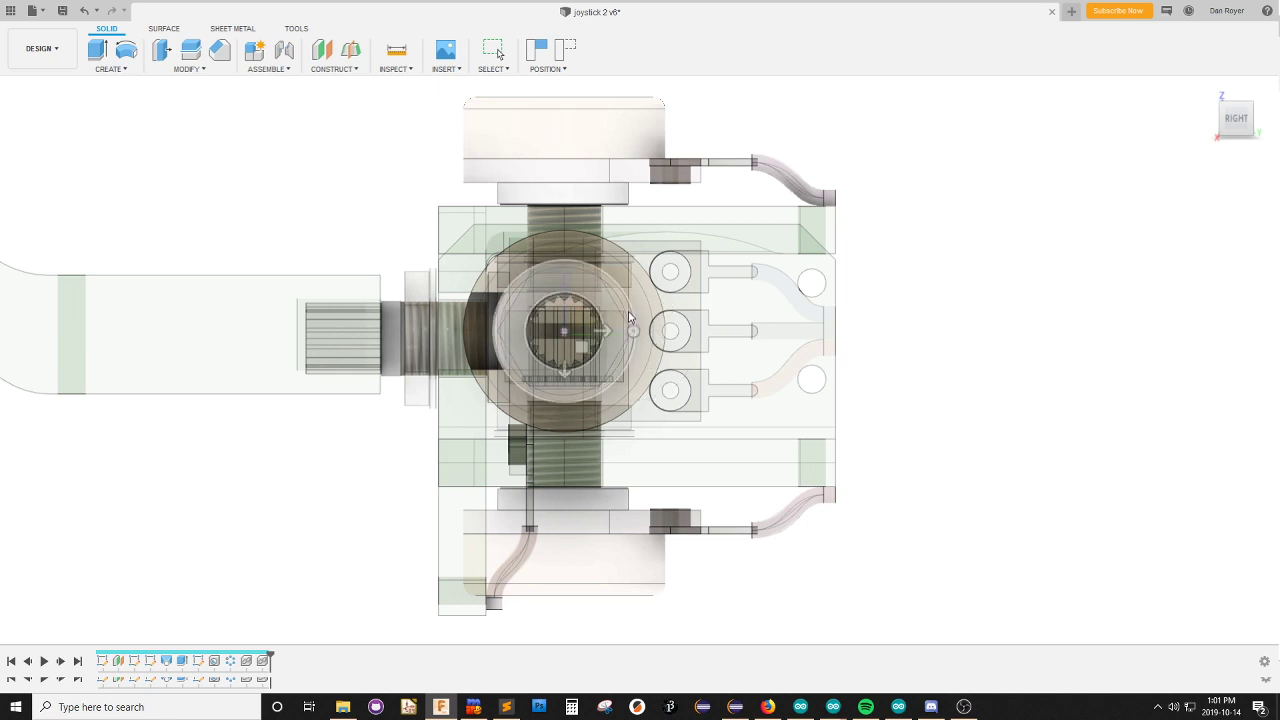
{"action": "left_click", "coordinate": [628, 309]}
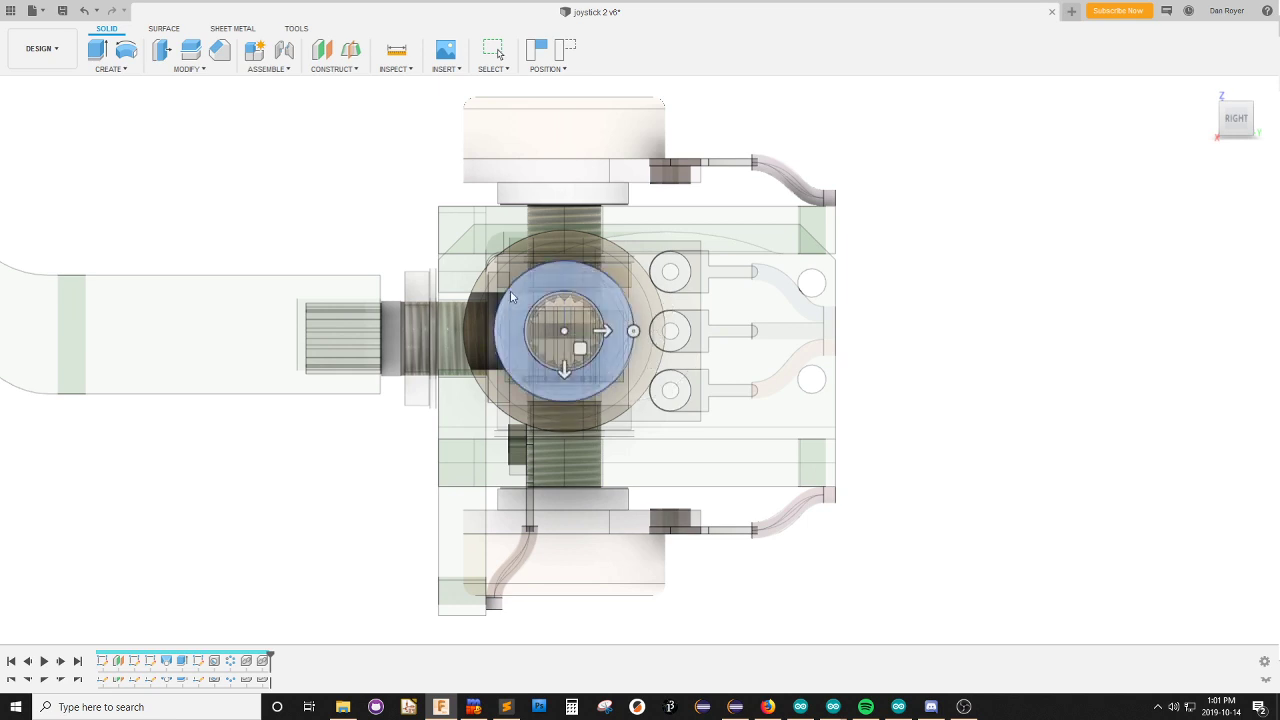
{"action": "scroll", "coordinate": [572, 341], "scroll_direction": "up", "scroll_amount": 3}
{"action": "scroll", "coordinate": [585, 335], "scroll_direction": "up", "scroll_amount": 2}
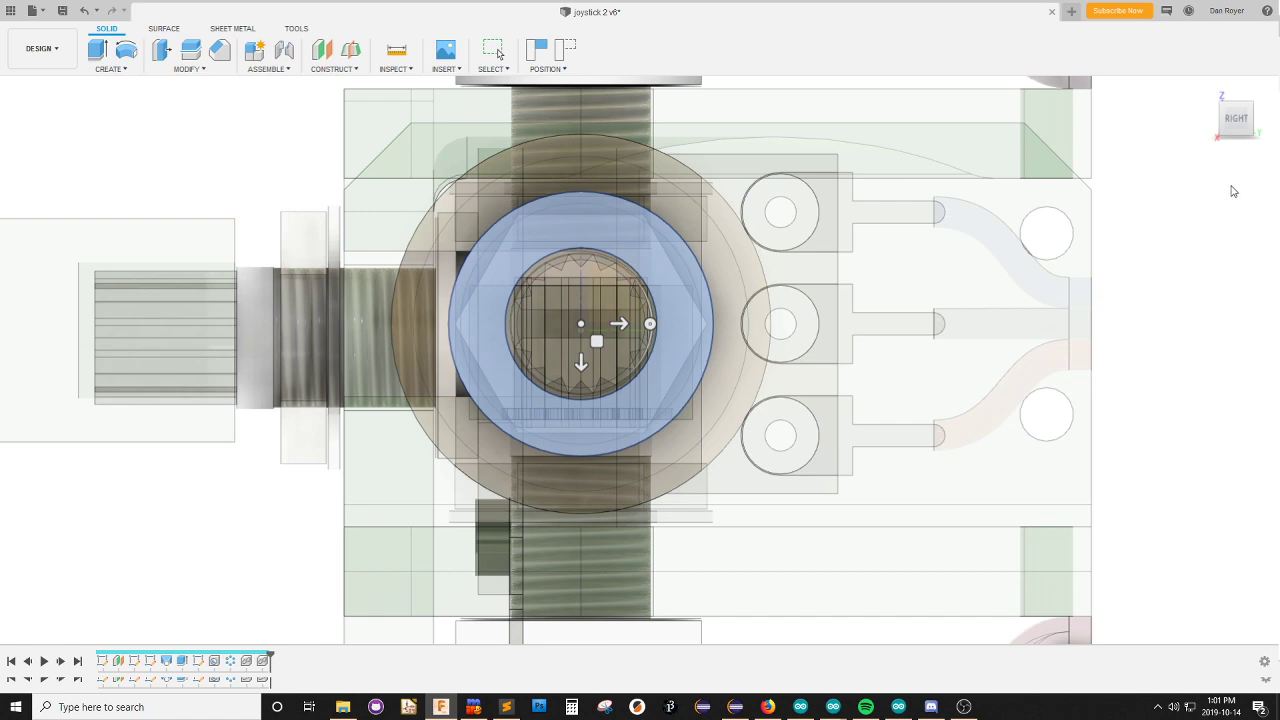
{"action": "key", "text": "Escape"}
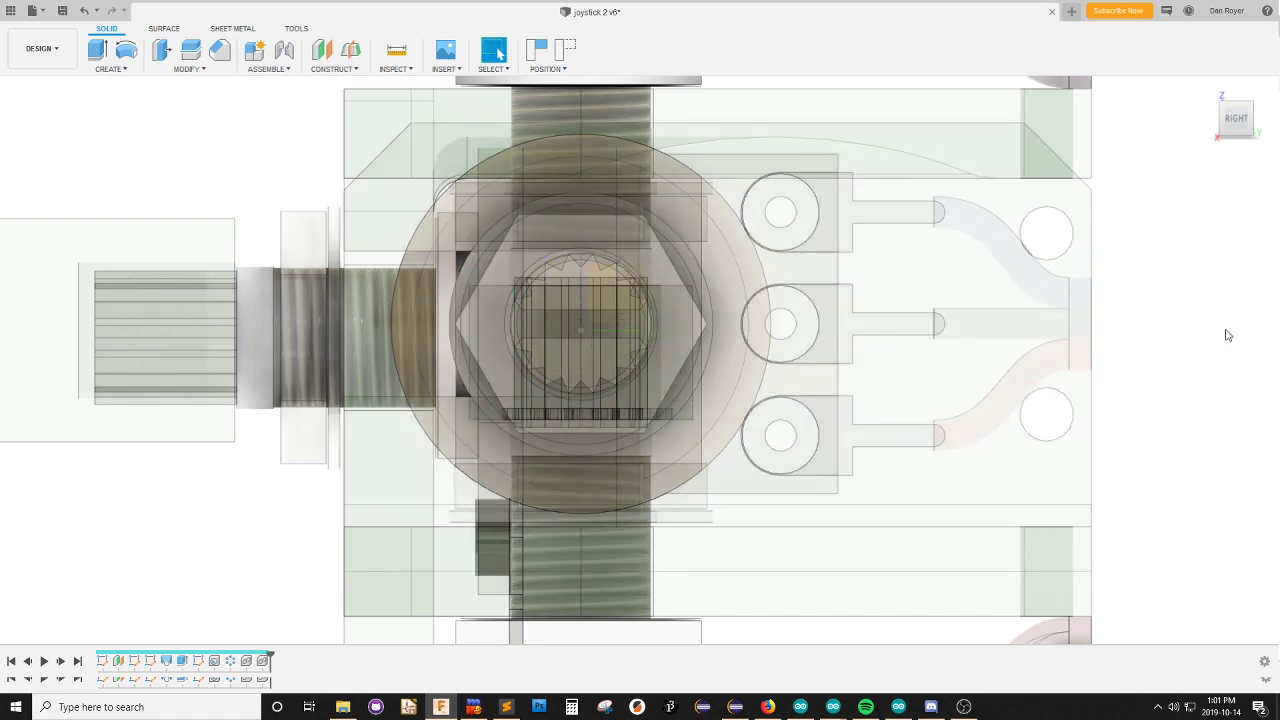
Hide the upper arm parts, show the suction cup and Arduino again, and view the base joint from above along its axis.
{"action": "scroll", "coordinate": [1189, 286], "scroll_direction": "down", "scroll_amount": 4}
{"action": "scroll", "coordinate": [590, 330], "scroll_direction": "down", "scroll_amount": 2}
{"action": "scroll", "coordinate": [1105, 273], "scroll_direction": "up", "scroll_amount": 2}
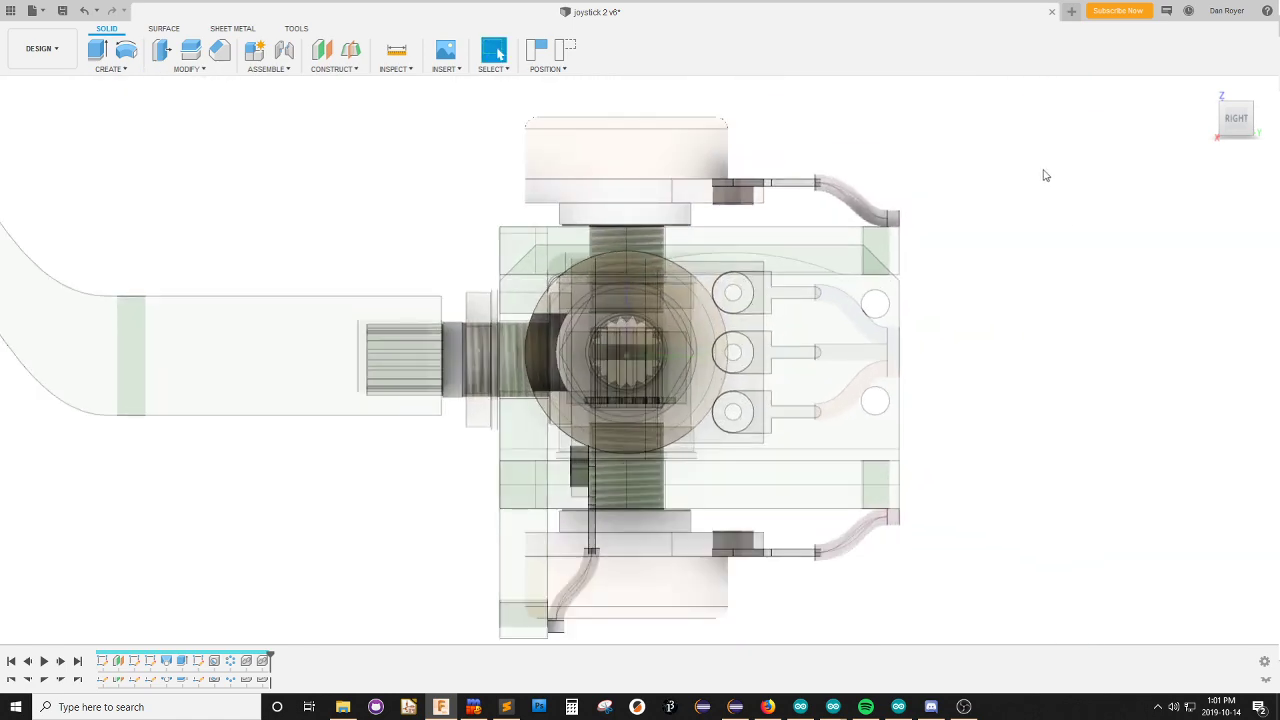
{"action": "middle_click_drag", "start_coordinate": [1045, 174], "coordinate": [1043, 370], "text": "shift"}
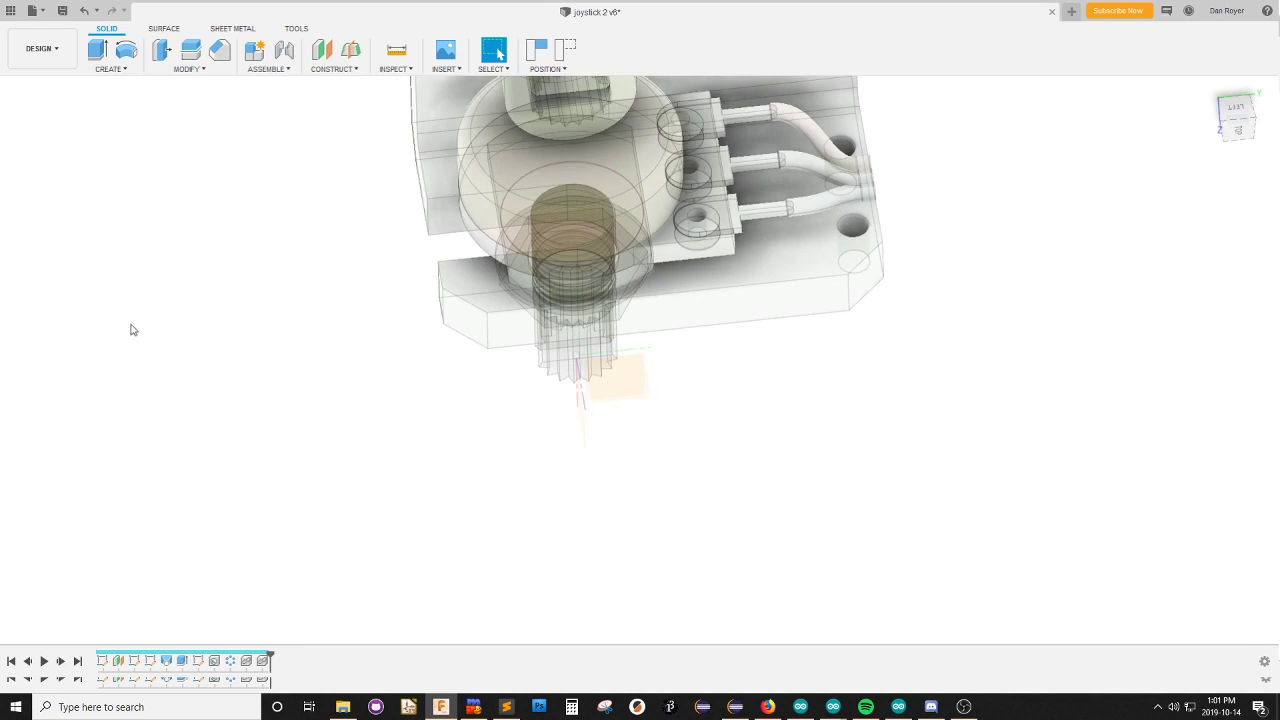
{"action": "key", "text": "v"}
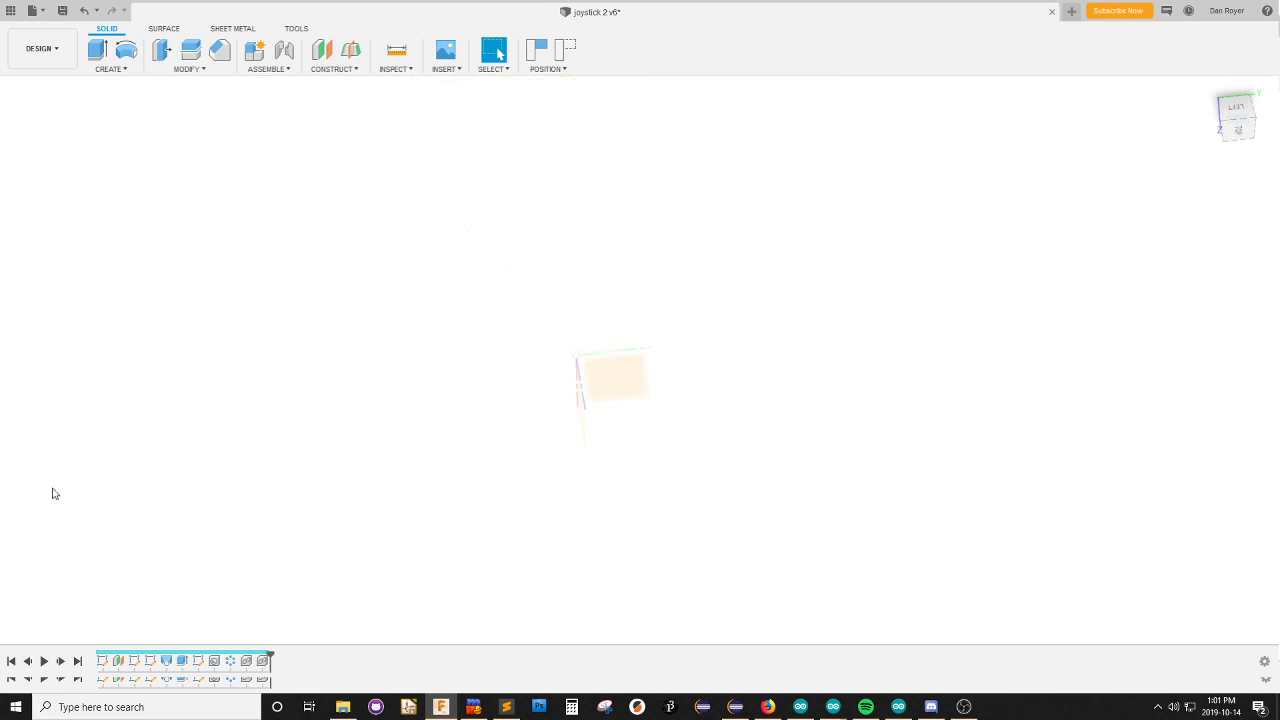
{"action": "key", "text": "v"}
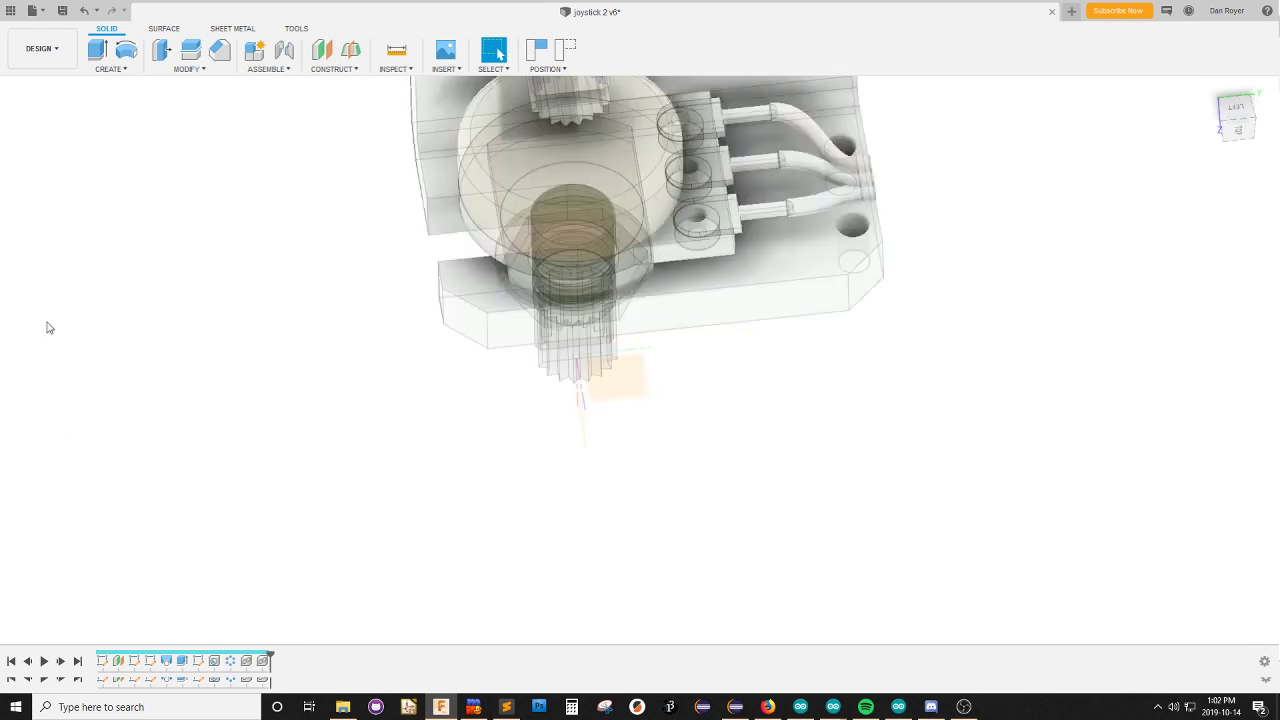
{"action": "scroll", "coordinate": [296, 420], "scroll_direction": "down", "scroll_amount": 3}
{"action": "middle_click_drag", "start_coordinate": [303, 398], "coordinate": [362, 364], "text": "shift"}
{"action": "middle_click_drag", "start_coordinate": [262, 404], "coordinate": [346, 457], "text": "shift"}
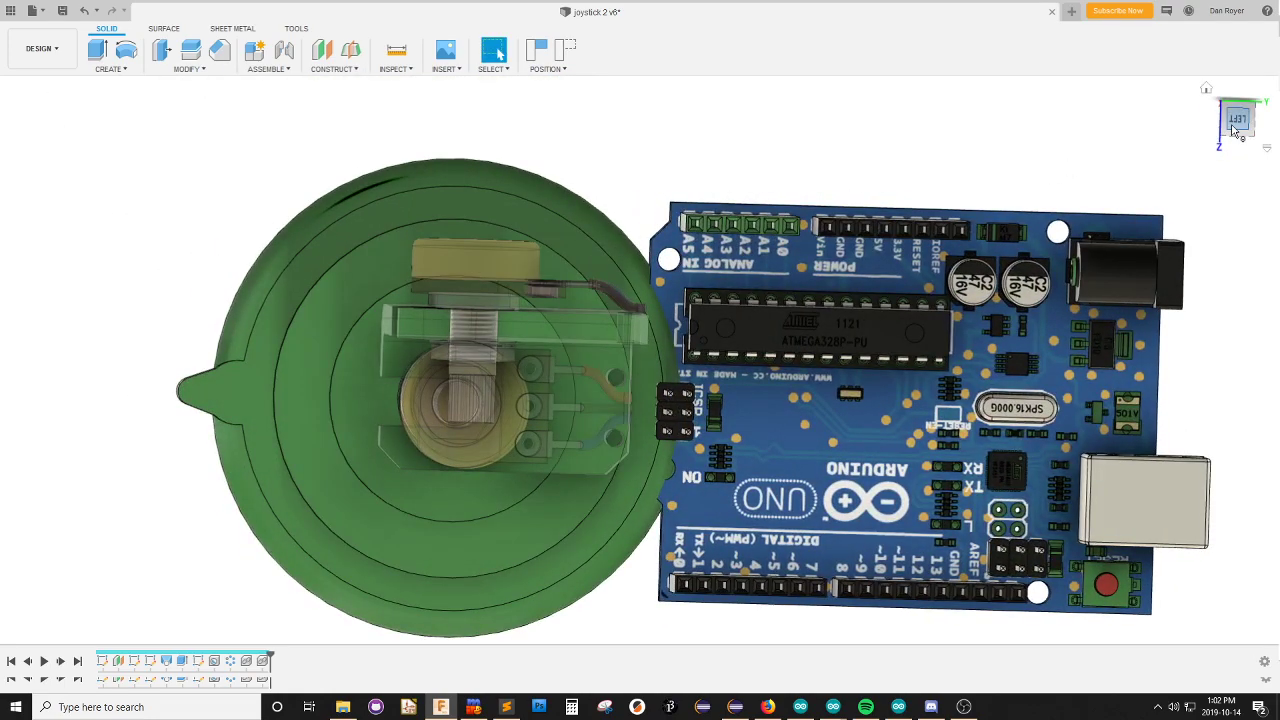
{"action": "scroll", "coordinate": [840, 163], "scroll_direction": "down", "scroll_amount": 2}
{"action": "scroll", "coordinate": [526, 395], "scroll_direction": "up", "scroll_amount": 6}
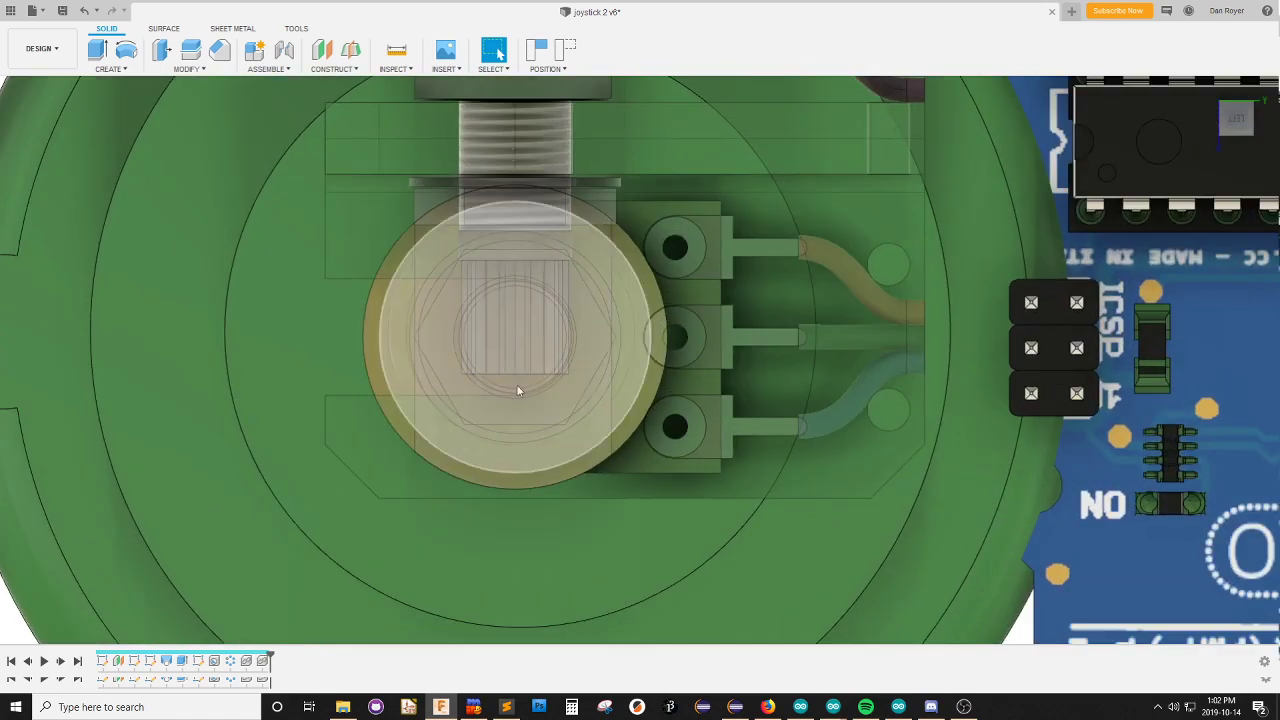
Compare the base potentiometer's circular edge with the suction cup's inner ring to check how well they share a centre.
{"action": "scroll", "coordinate": [509, 396], "scroll_direction": "down", "scroll_amount": 5}
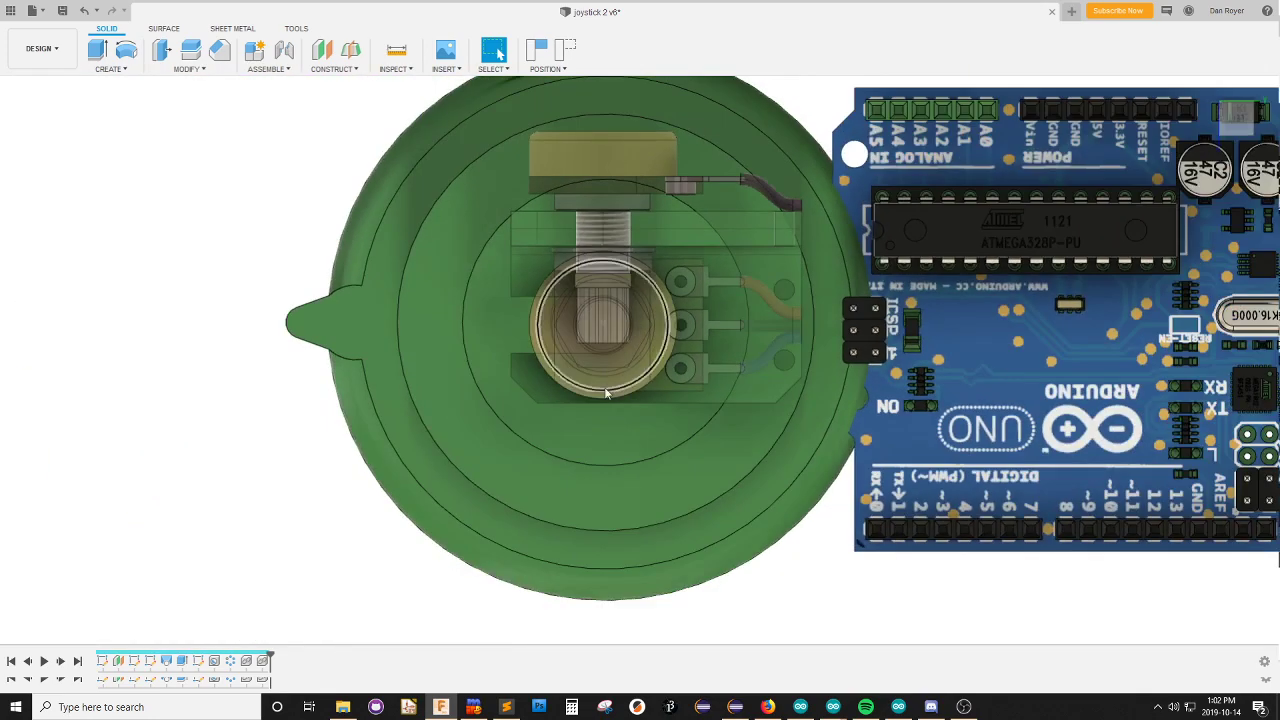
{"action": "left_click", "coordinate": [613, 387]}
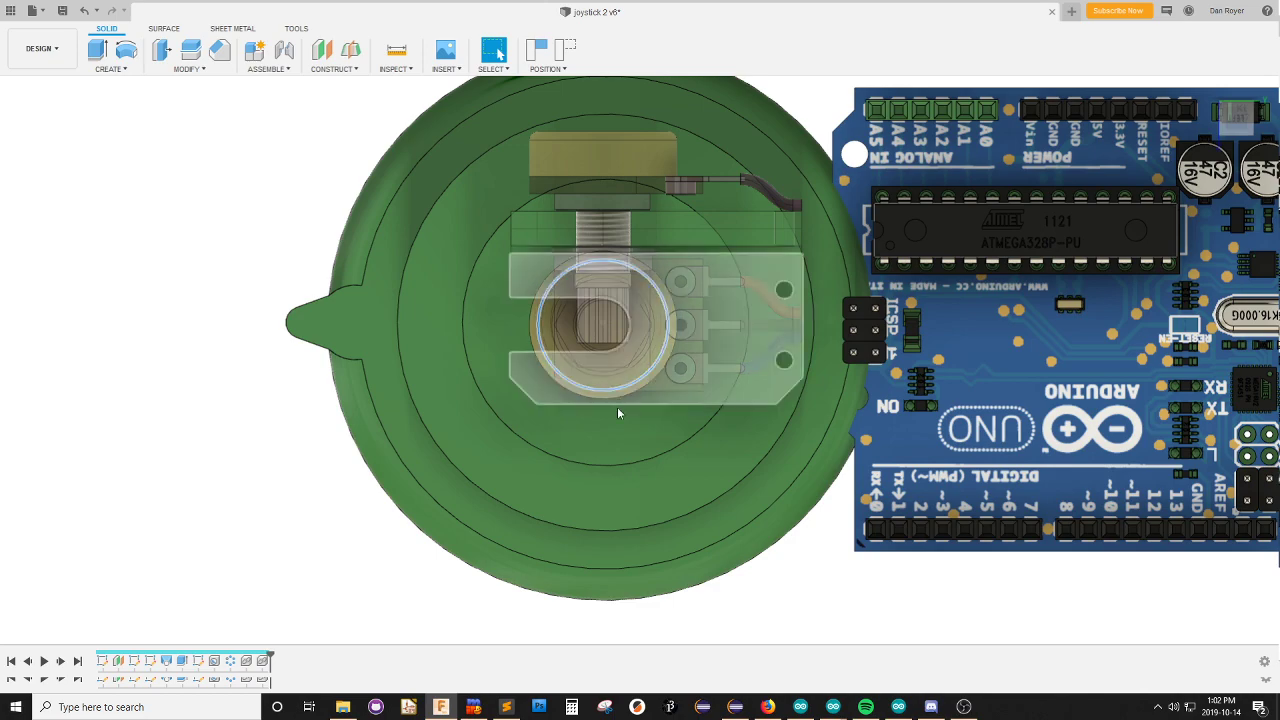
{"action": "left_click", "coordinate": [624, 466]}
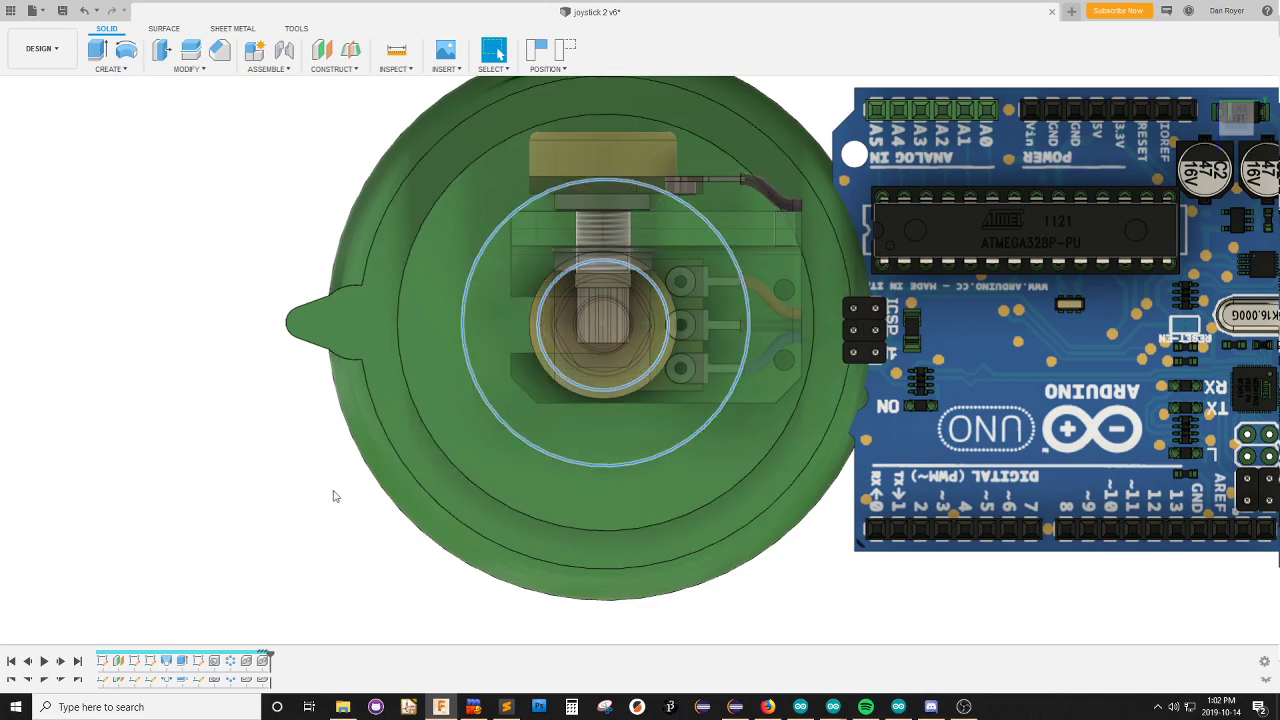
{"action": "middle_click_drag", "start_coordinate": [663, 514], "coordinate": [670, 381], "text": "shift"}
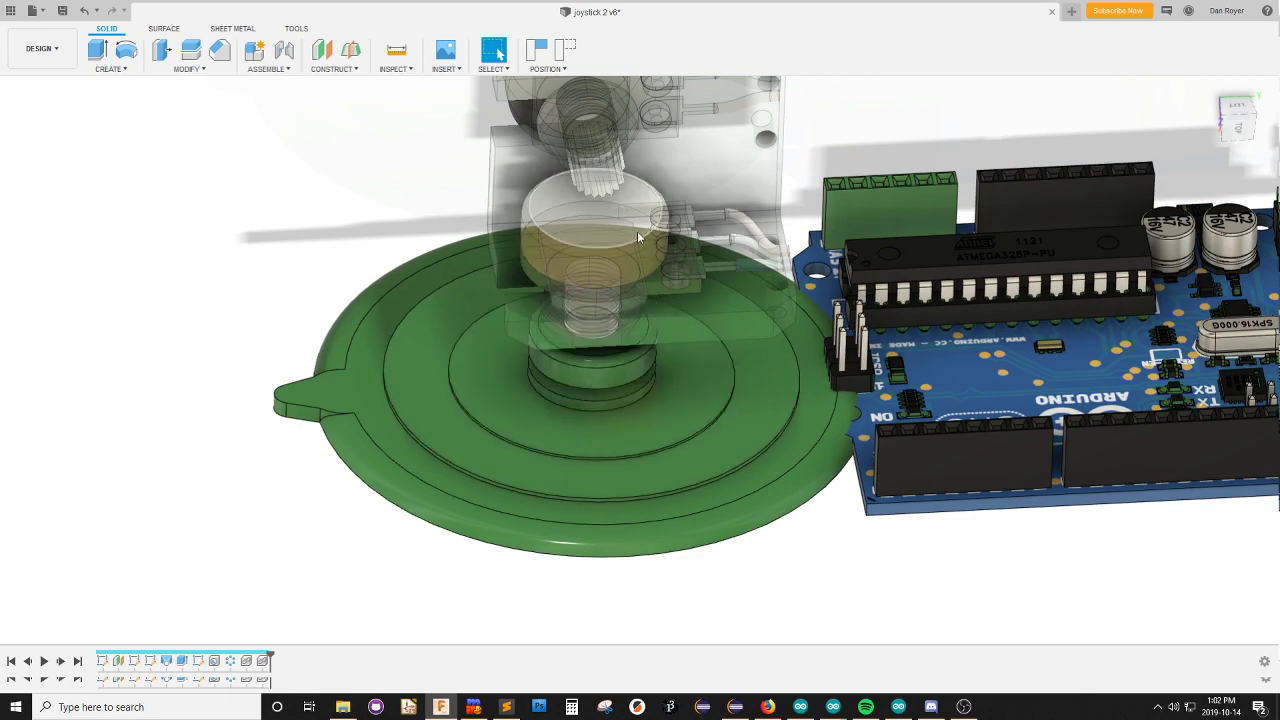
{"action": "left_click", "coordinate": [605, 472]}
{"action": "middle_click_drag", "start_coordinate": [277, 334], "coordinate": [269, 291], "text": "shift"}
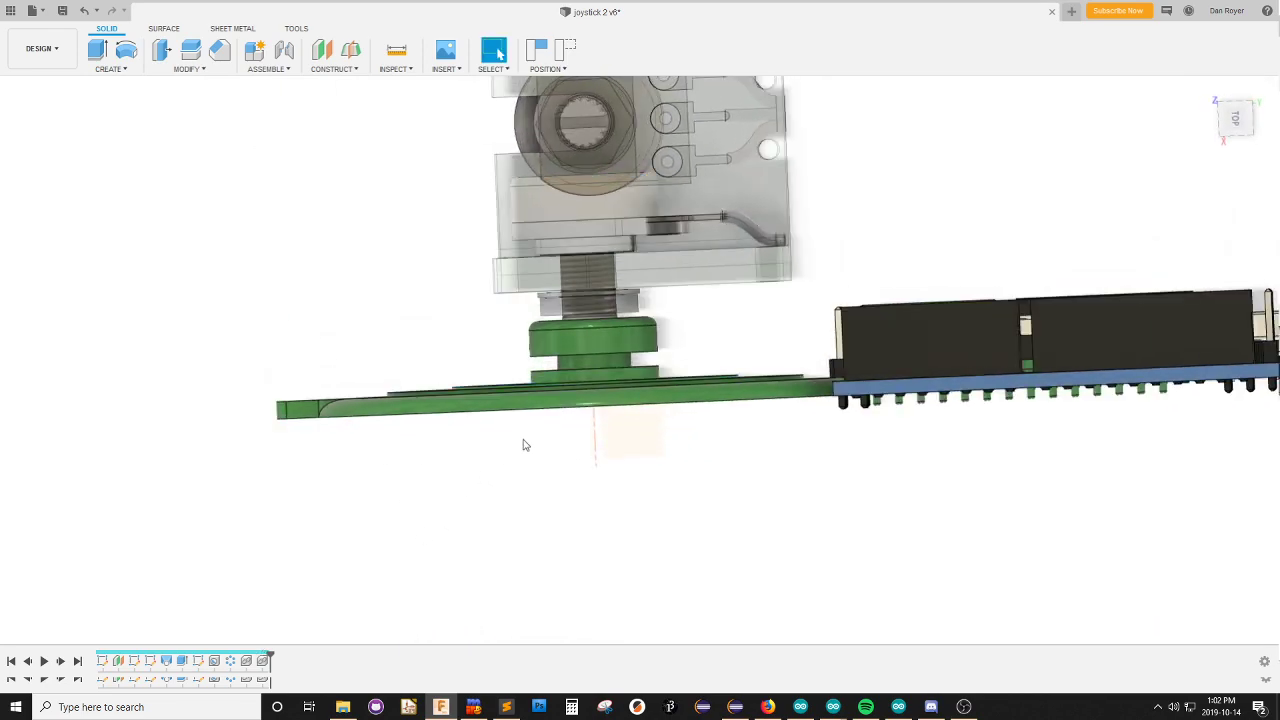
Try to lower the suction cup along the base axis, clear of the potentiometer's splined shaft.
{"action": "left_click", "coordinate": [565, 384]}
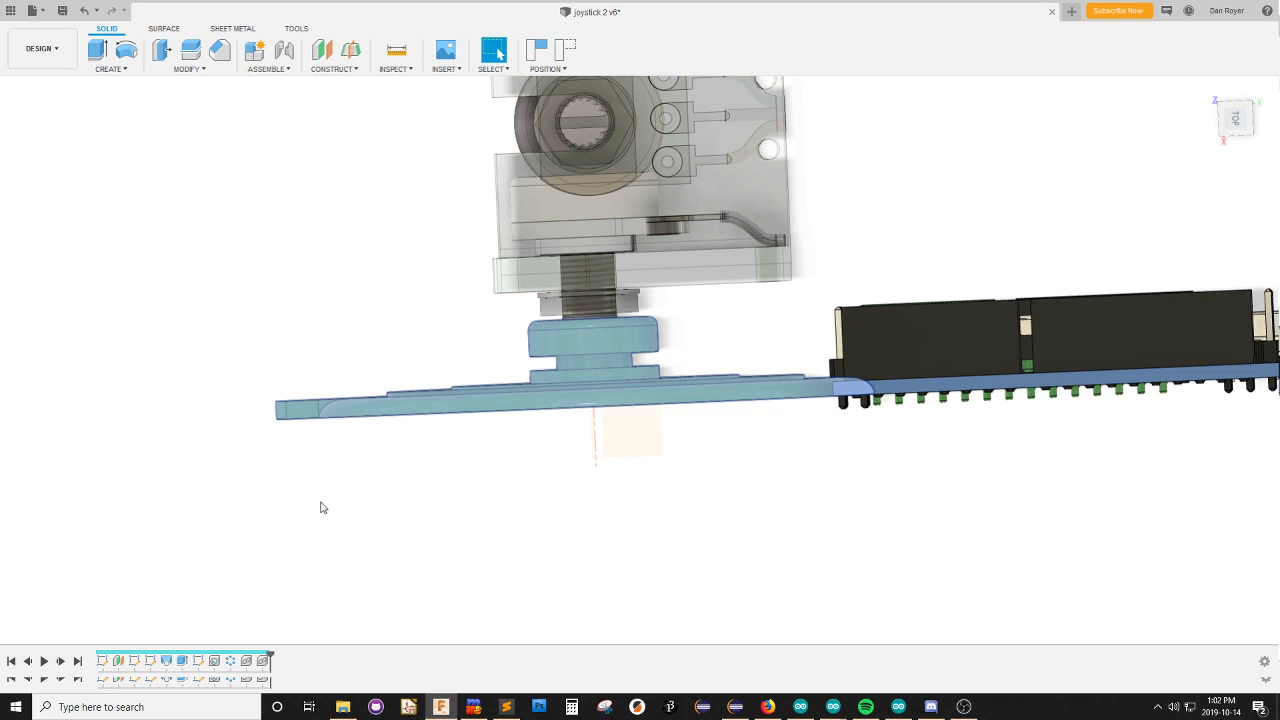
{"action": "key", "text": "m"}
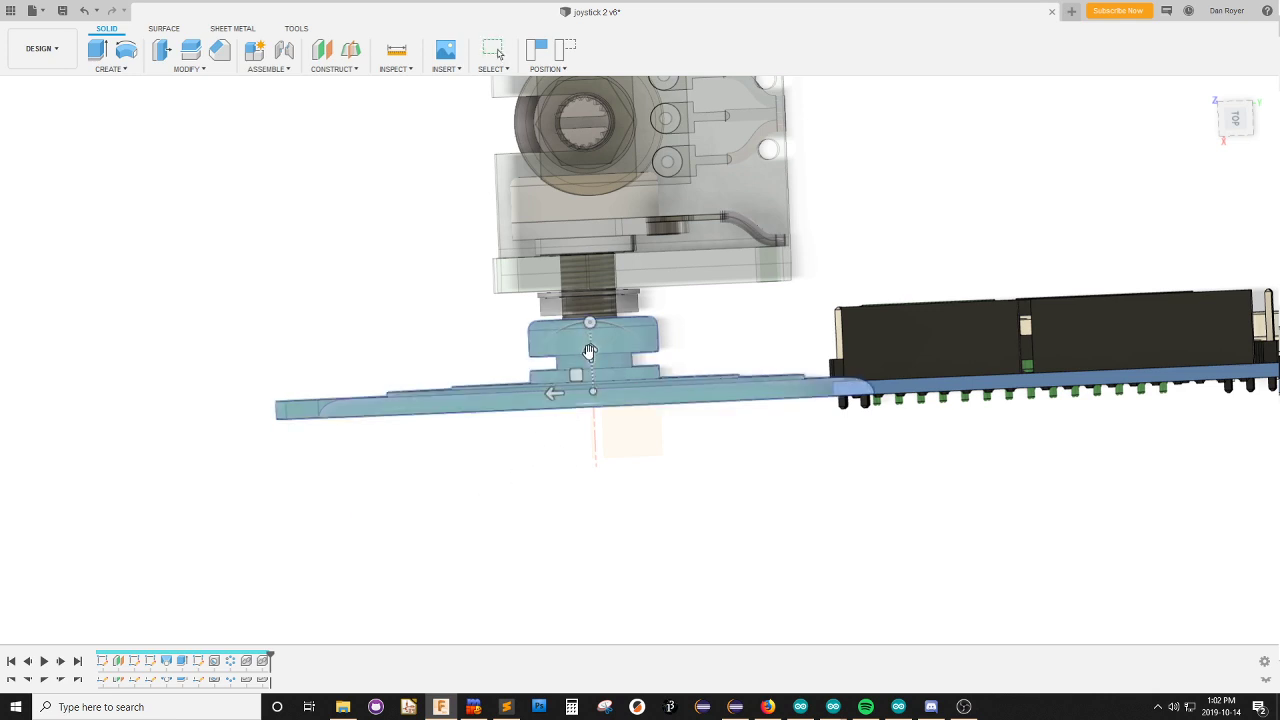
{"action": "left_click_drag", "start_coordinate": [590, 353], "coordinate": [593, 430]}
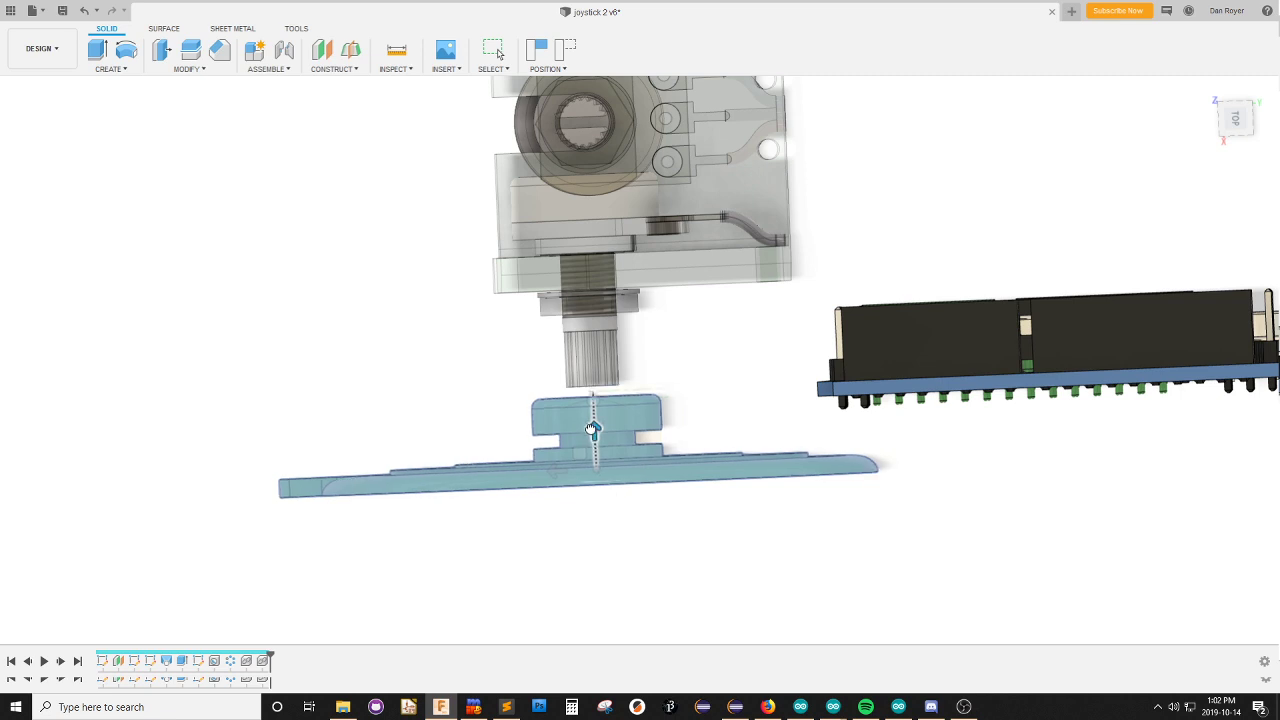
{"action": "left_click_drag", "start_coordinate": [593, 430], "coordinate": [593, 420]}
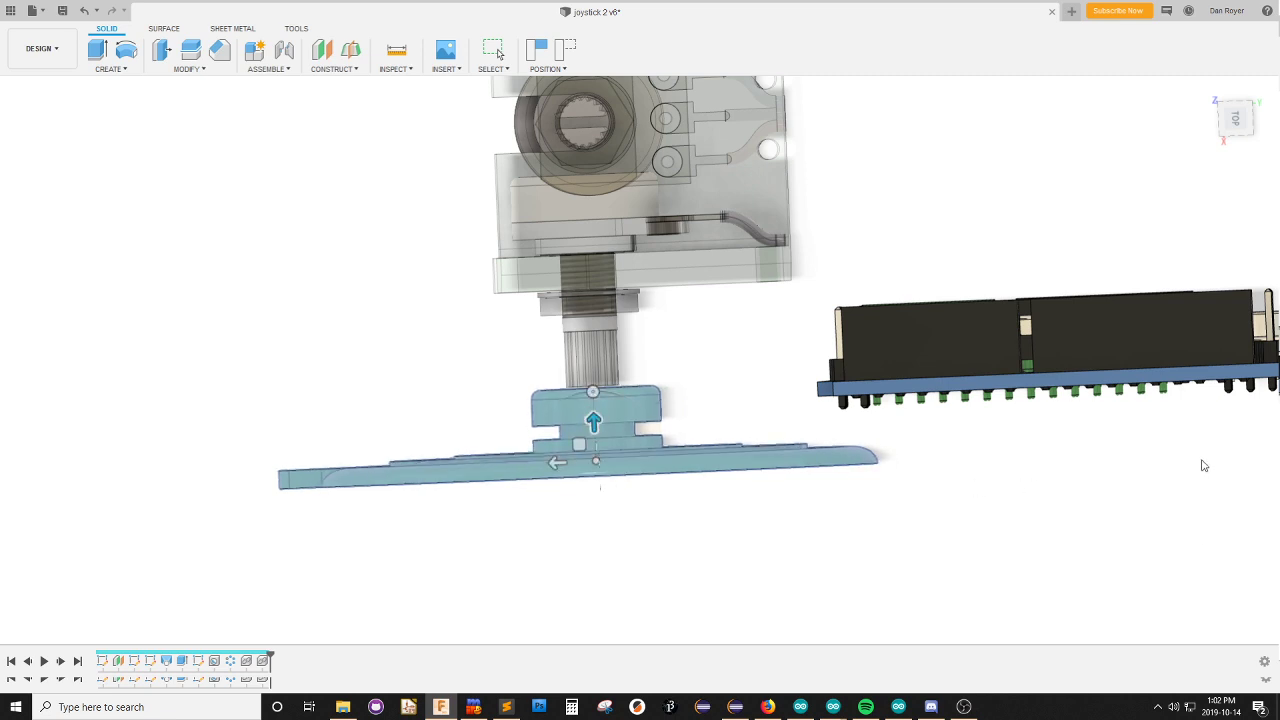
Viewed square-on along the base axis, nudge the suction cup into line with the potentiometer's centre and apply the move.
{"action": "middle_click_drag", "start_coordinate": [736, 310], "coordinate": [737, 441], "text": "shift"}
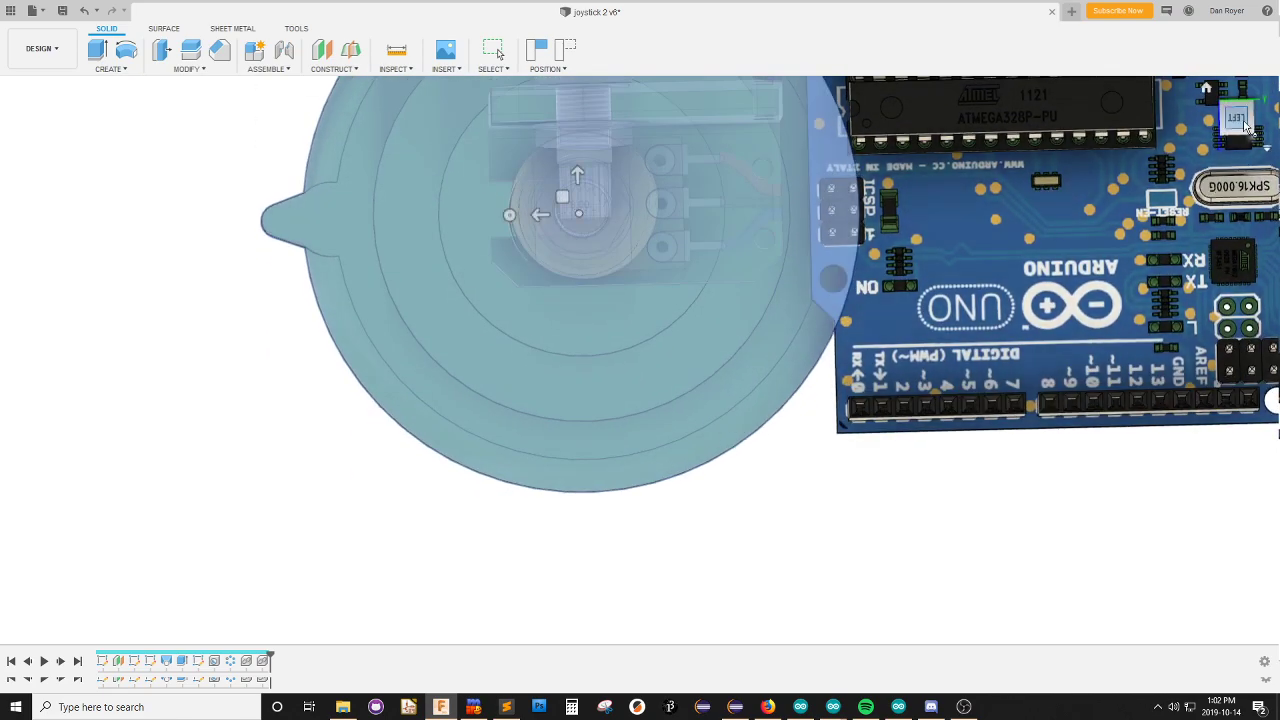
{"action": "left_click", "coordinate": [1241, 122]}
{"action": "scroll", "coordinate": [590, 470], "scroll_direction": "up", "scroll_amount": 2}
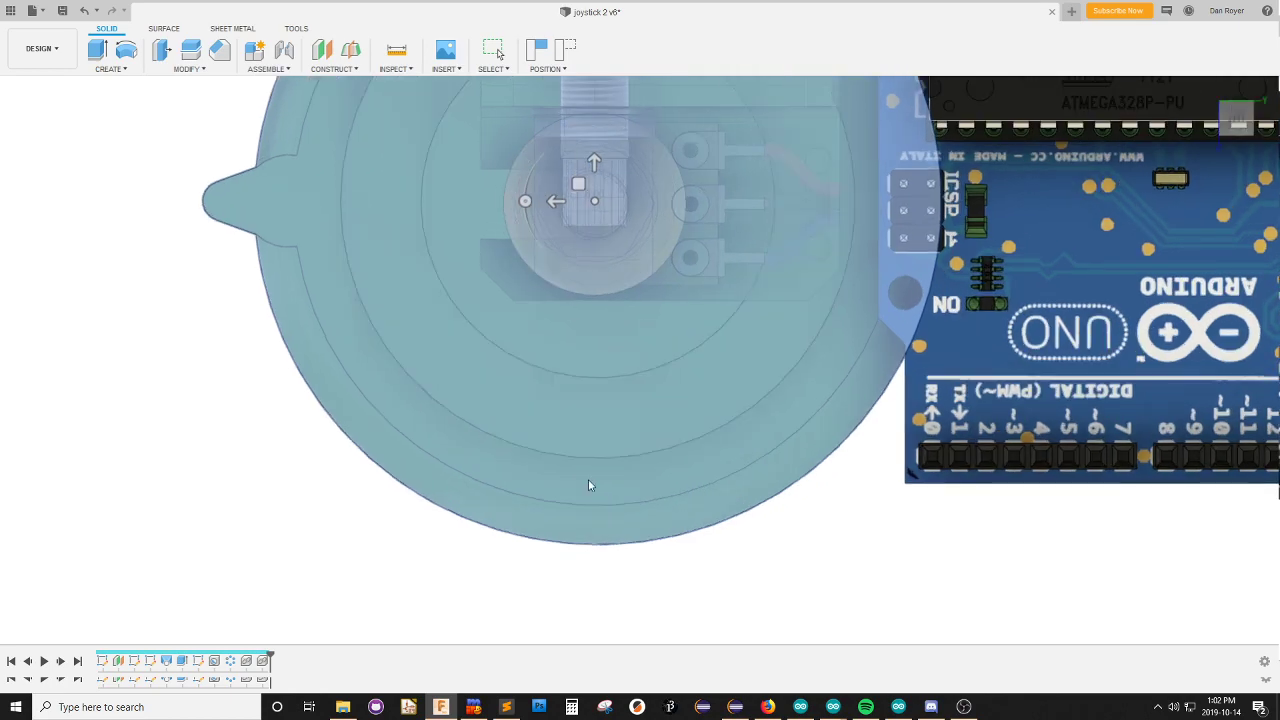
{"action": "scroll", "coordinate": [603, 258], "scroll_direction": "up", "scroll_amount": 5}
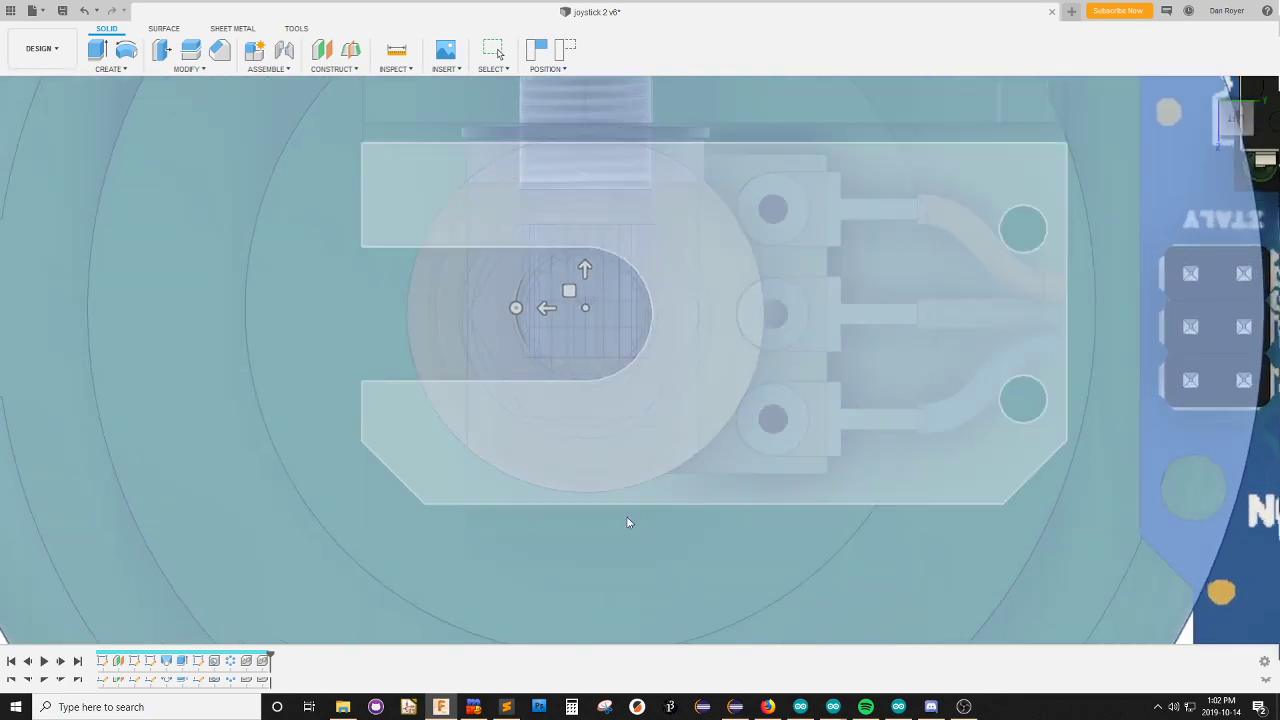
{"action": "scroll", "coordinate": [587, 309], "scroll_direction": "down", "scroll_amount": 6}
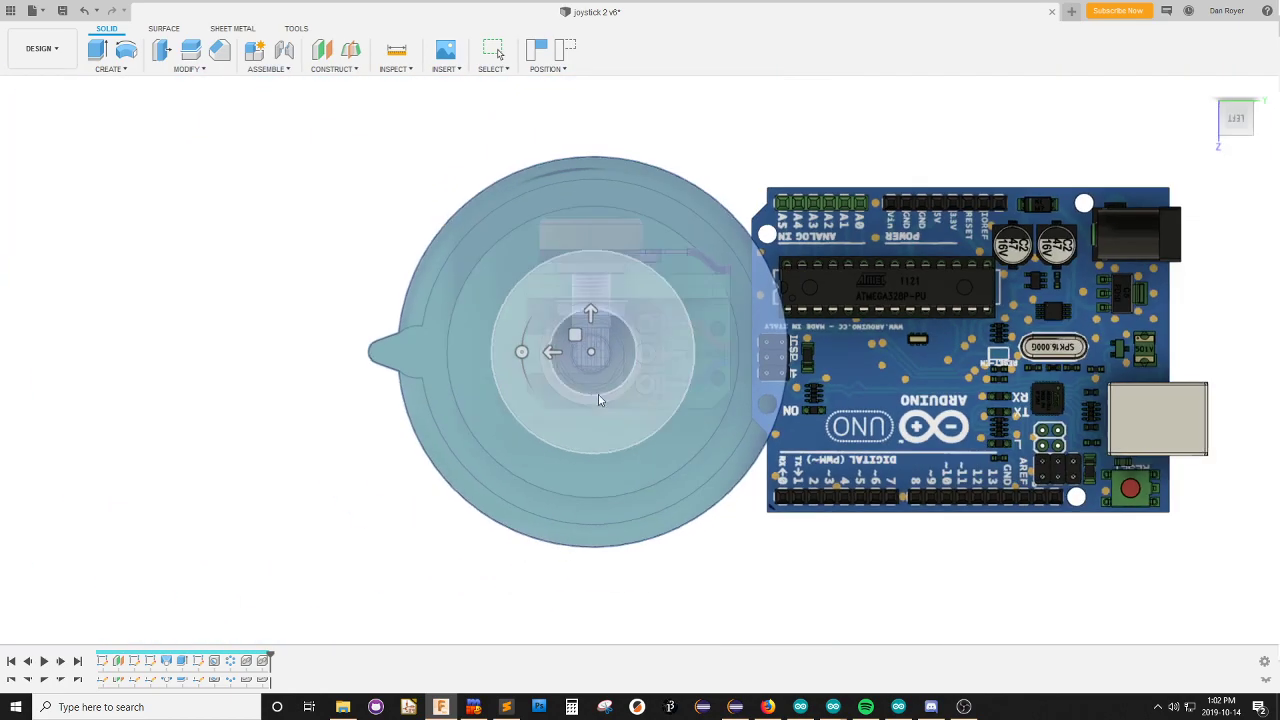
{"action": "scroll", "coordinate": [598, 394], "scroll_direction": "up", "scroll_amount": 3}
{"action": "scroll", "coordinate": [600, 445], "scroll_direction": "up", "scroll_amount": 2}
{"action": "scroll", "coordinate": [597, 412], "scroll_direction": "up", "scroll_amount": 5}
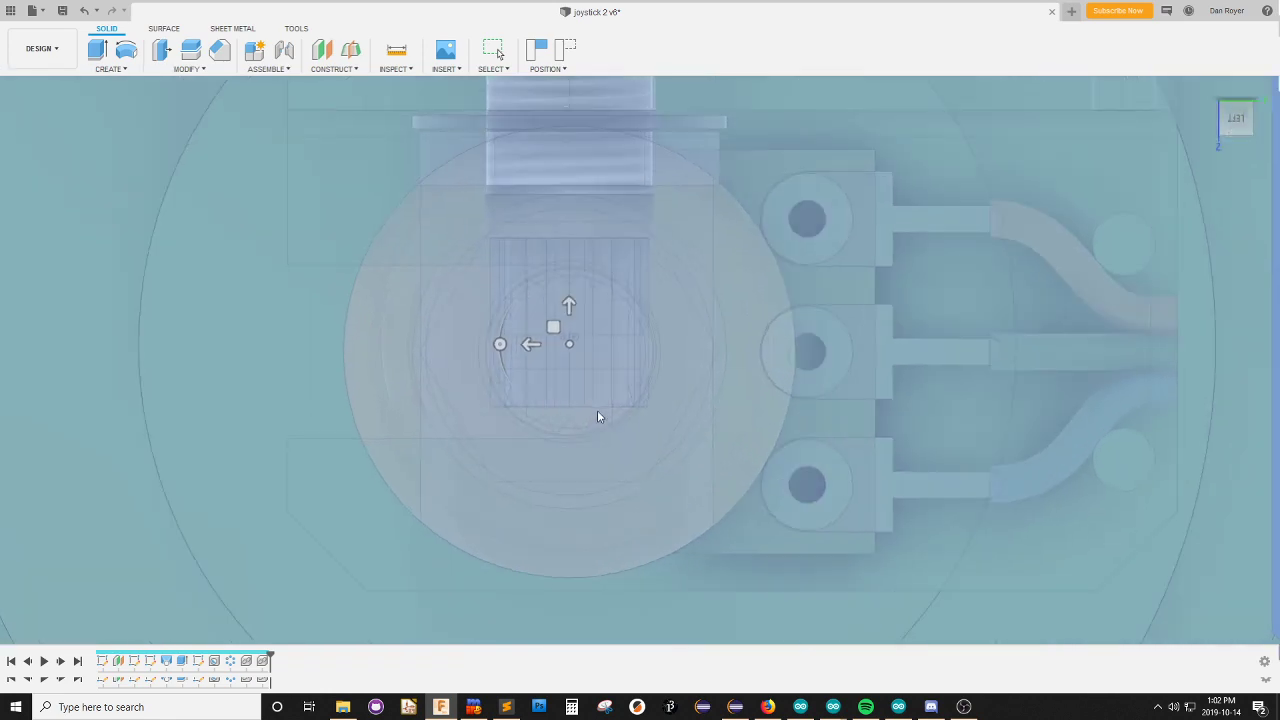
{"action": "scroll", "coordinate": [565, 352], "scroll_direction": "up", "scroll_amount": 1}
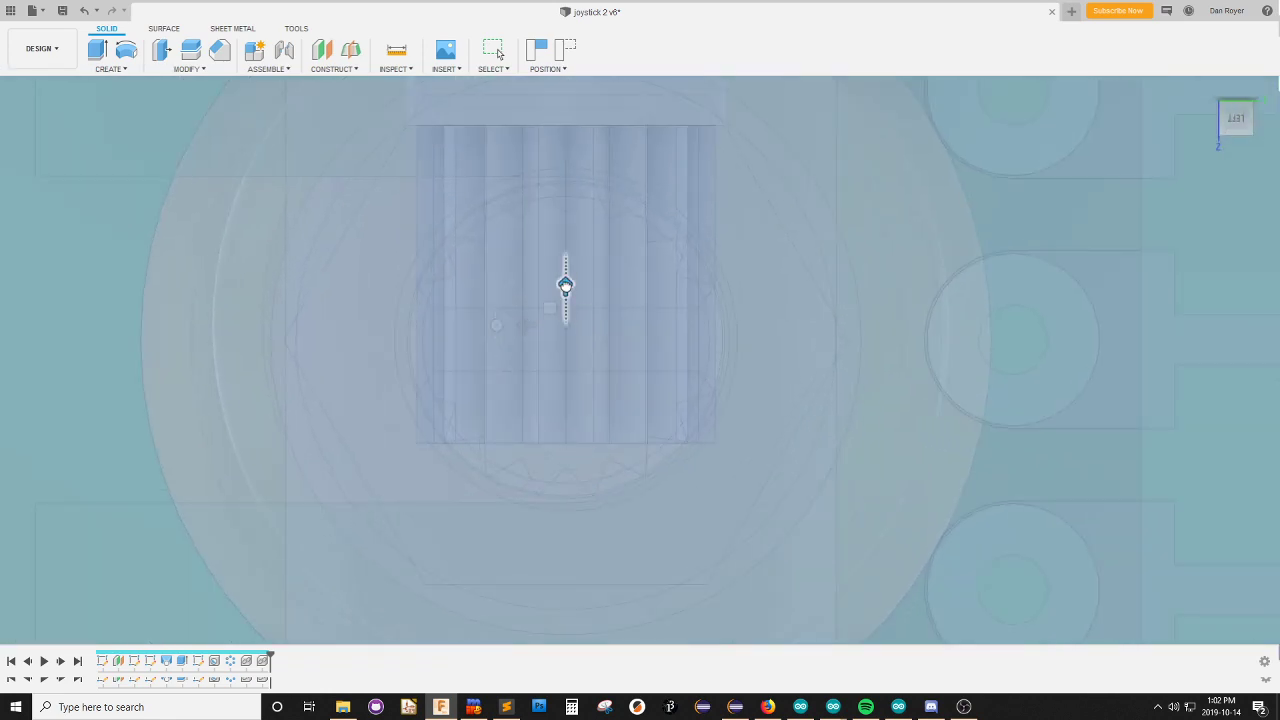
{"action": "mouse_move", "coordinate": [565, 290]}
{"action": "left_mouse_down"}
{"action": "mouse_move", "coordinate": [564, 313]}
{"action": "mouse_move", "coordinate": [565, 287]}
{"action": "left_mouse_up"}
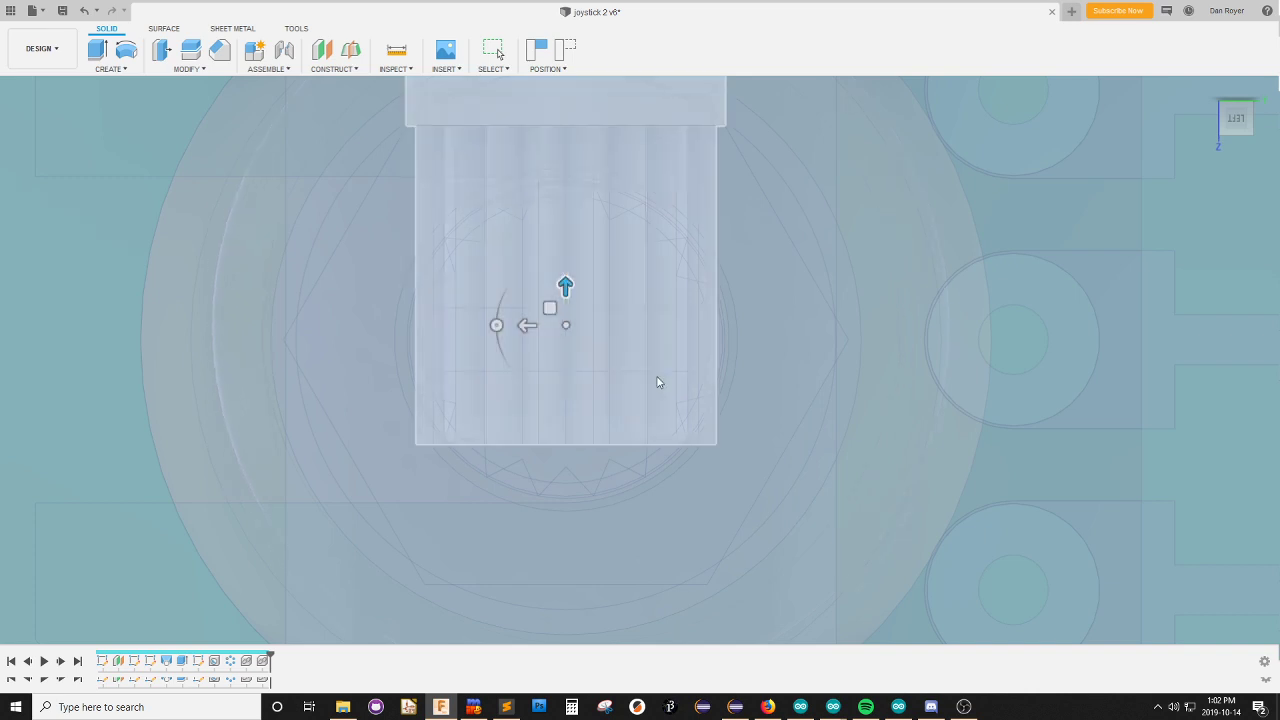
{"action": "scroll", "coordinate": [1000, 410], "scroll_direction": "down", "scroll_amount": 1}
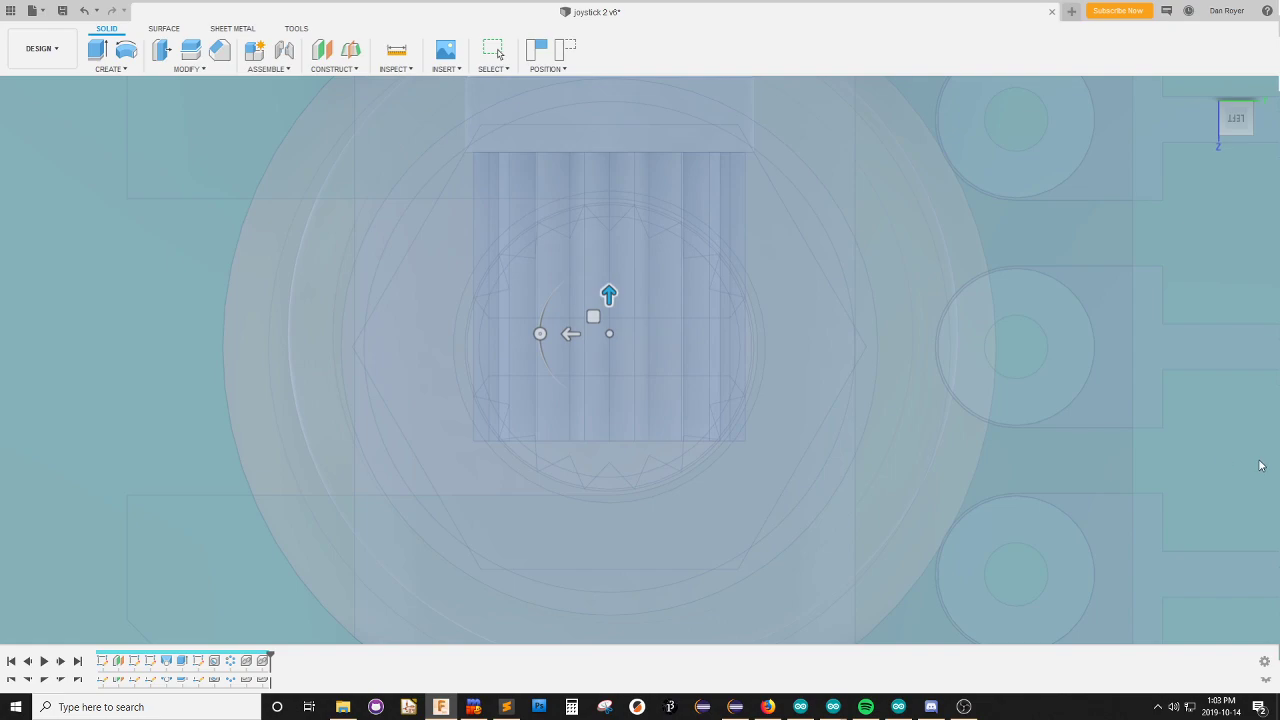
{"action": "key", "text": "Return"}
Examine square-on from the front how the suction cup lines up with the base potentiometer's threaded shaft and the Arduino.
{"action": "scroll", "coordinate": [664, 350], "scroll_direction": "down", "scroll_amount": 3}
{"action": "middle_click_drag", "start_coordinate": [664, 339], "coordinate": [768, 322], "text": "shift"}
{"action": "scroll", "coordinate": [558, 378], "scroll_direction": "down", "scroll_amount": 3}
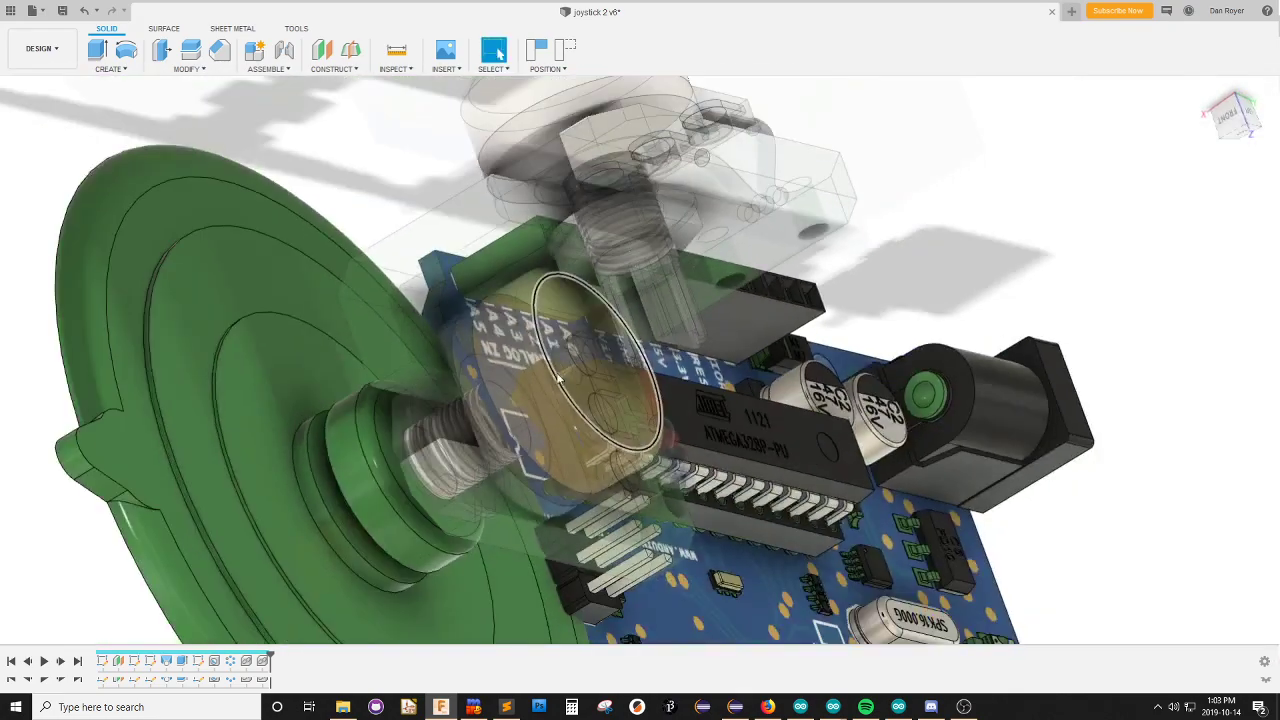
{"action": "scroll", "coordinate": [558, 378], "scroll_direction": "down", "scroll_amount": 3}
{"action": "middle_click_drag", "start_coordinate": [591, 374], "coordinate": [652, 370], "text": "shift"}
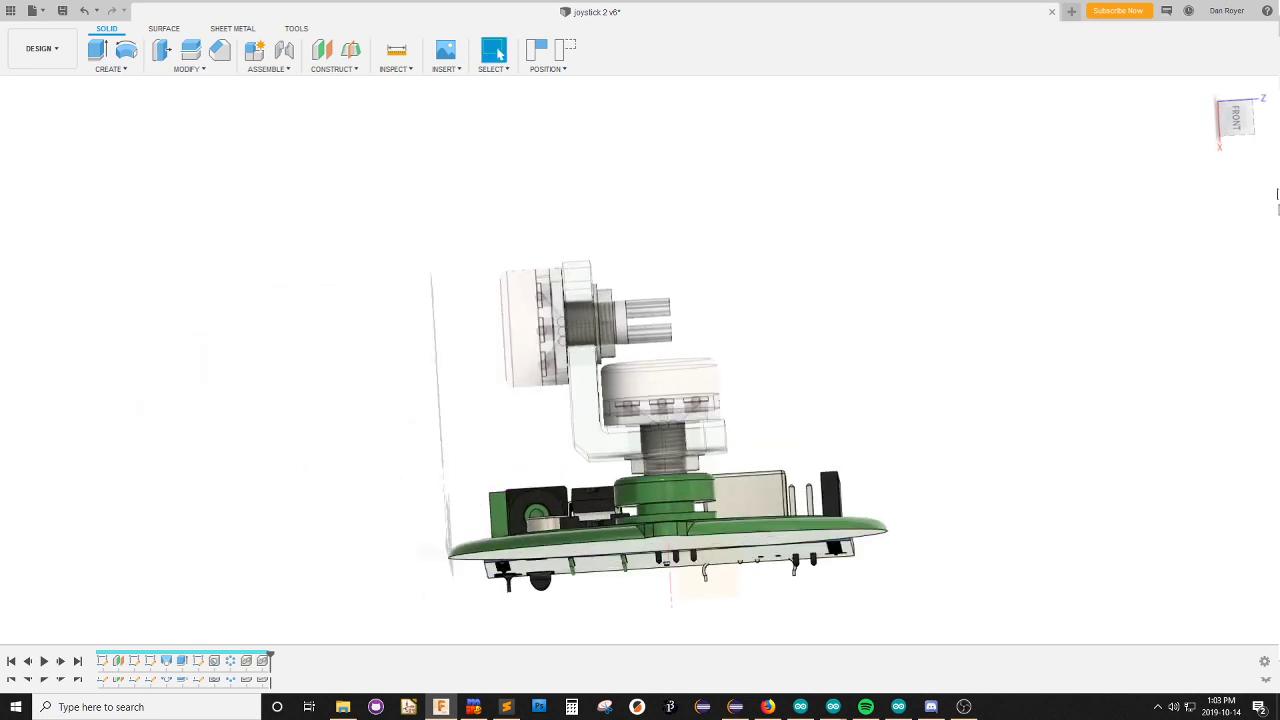
{"action": "left_click", "coordinate": [1236, 120]}
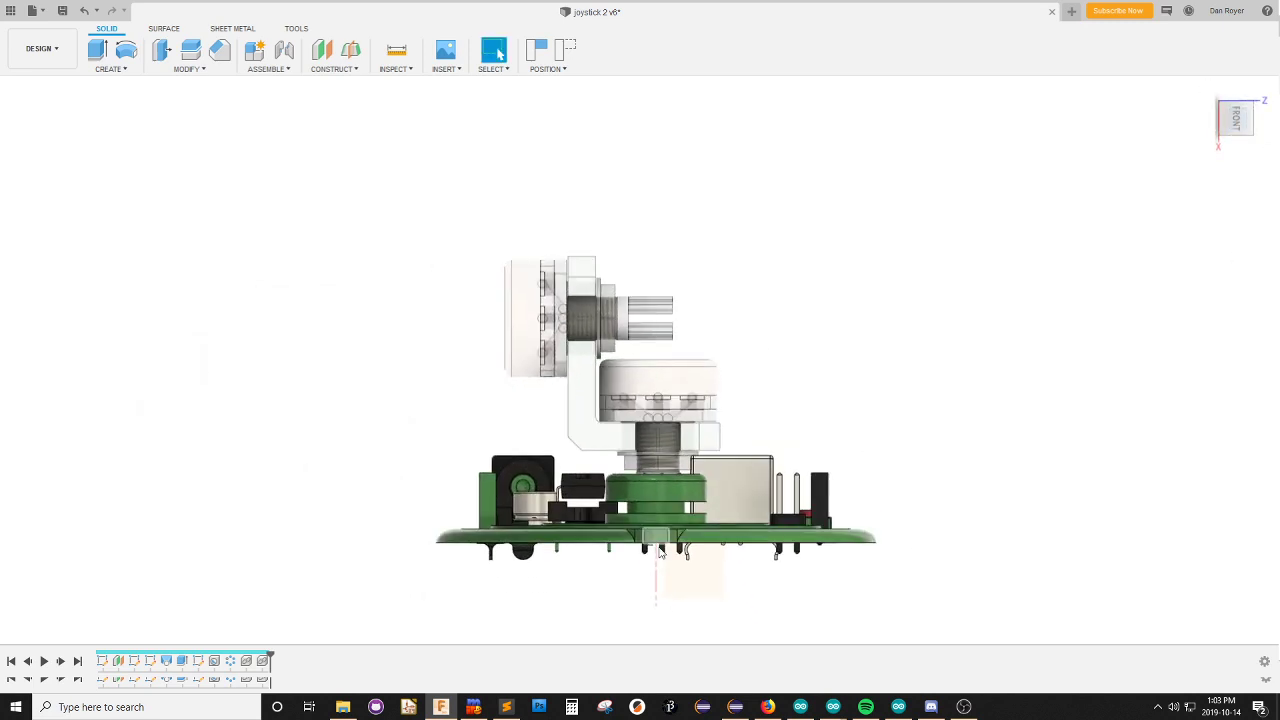
{"action": "scroll", "coordinate": [660, 550], "scroll_direction": "up", "scroll_amount": 3}
{"action": "scroll", "coordinate": [646, 450], "scroll_direction": "down", "scroll_amount": 5}
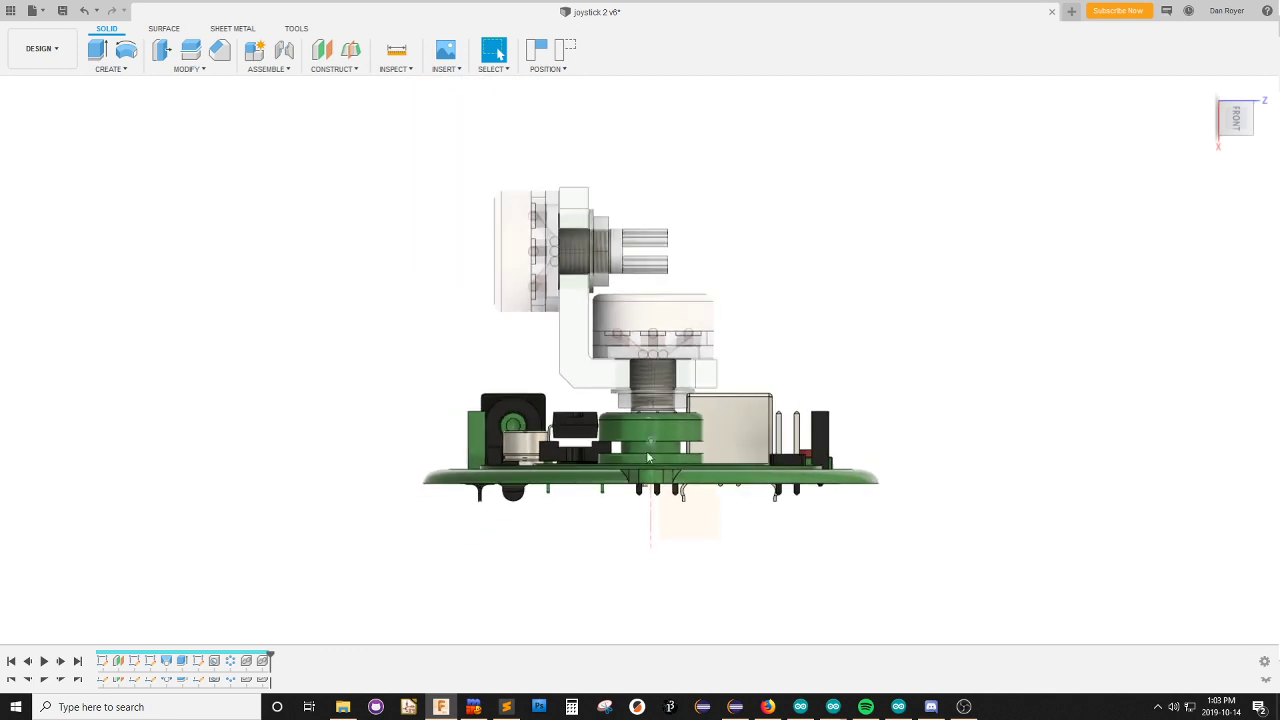
{"action": "scroll", "coordinate": [644, 466], "scroll_direction": "down", "scroll_amount": 2}
{"action": "scroll", "coordinate": [647, 513], "scroll_direction": "up", "scroll_amount": 5}
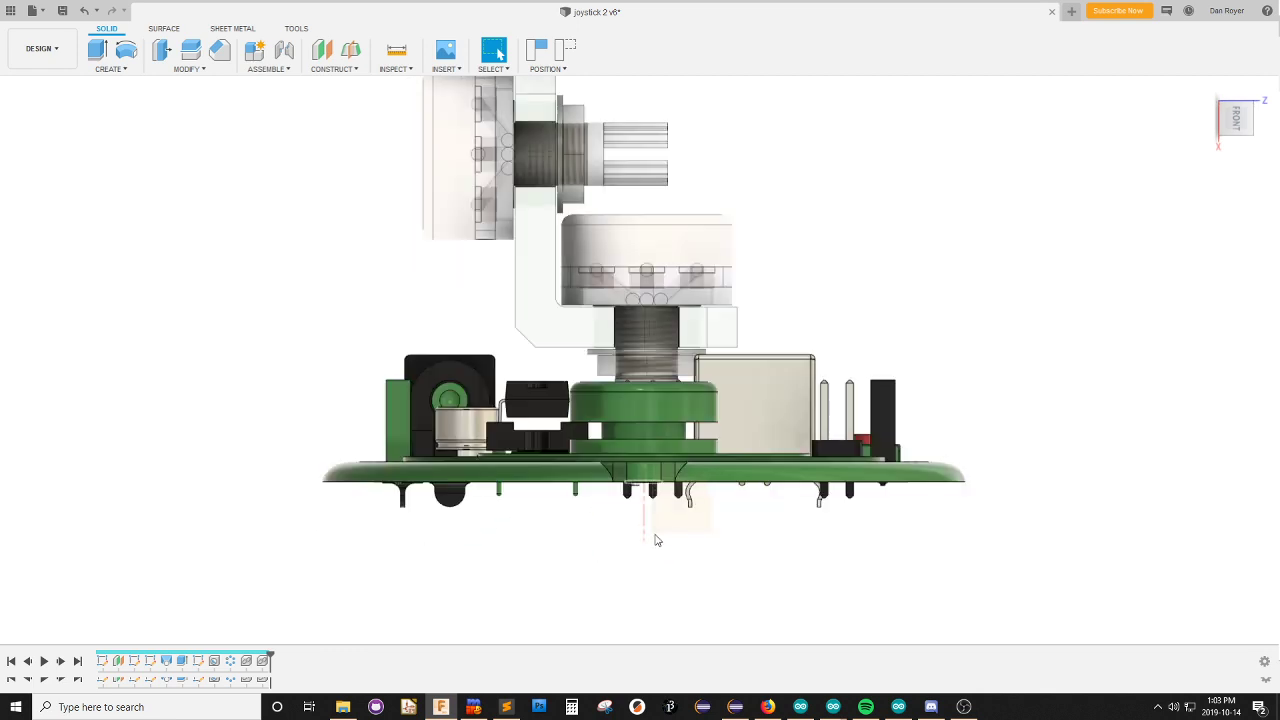
{"action": "scroll", "coordinate": [656, 540], "scroll_direction": "up", "scroll_amount": 3}
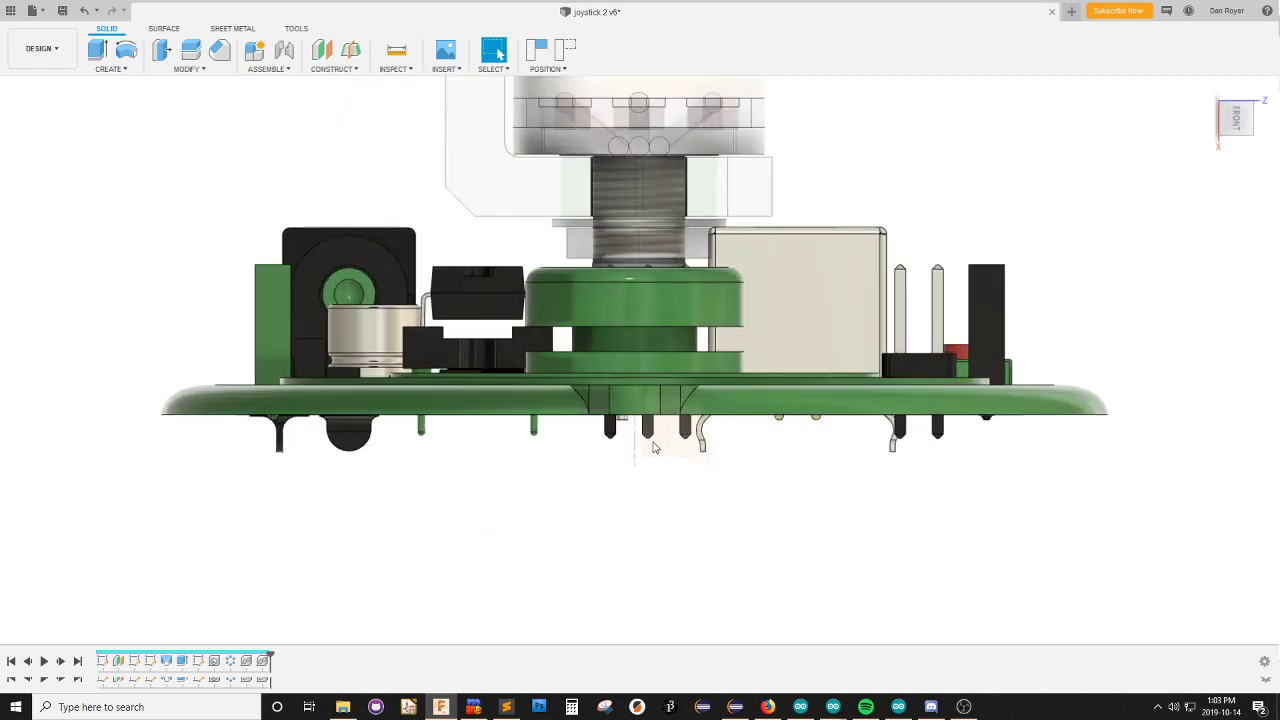
{"action": "scroll", "coordinate": [654, 448], "scroll_direction": "down", "scroll_amount": 2}
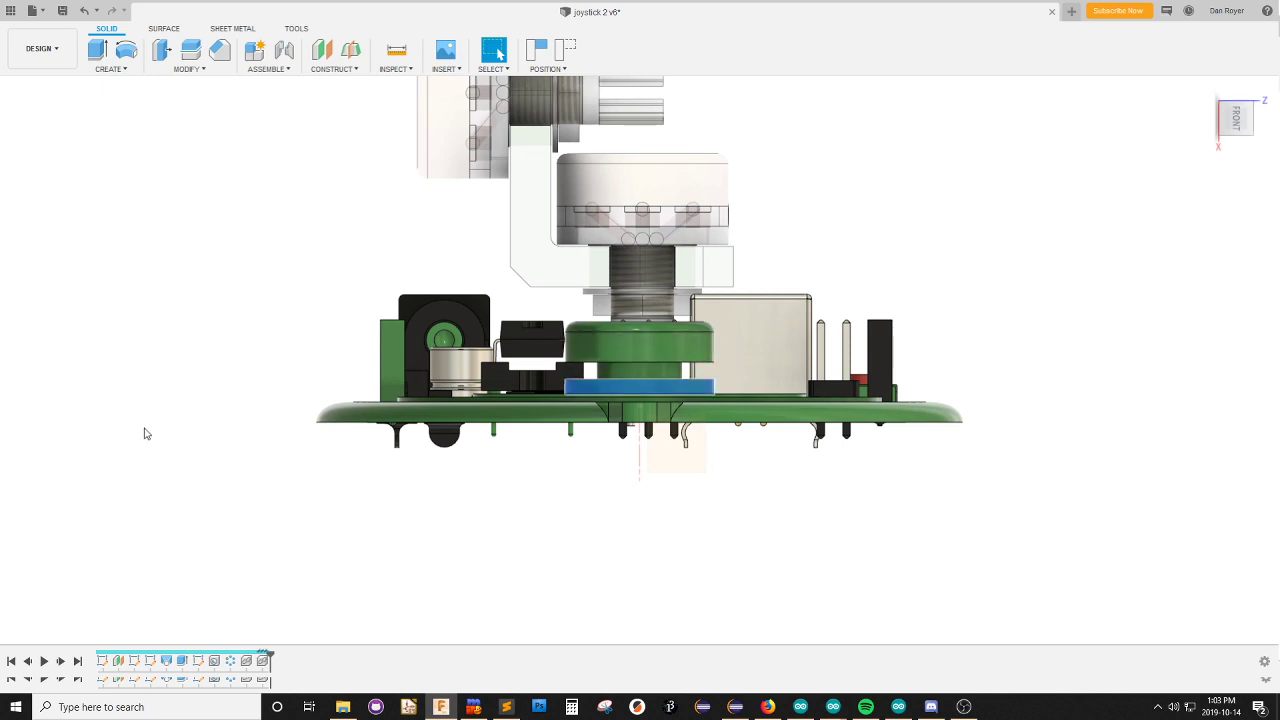
{"action": "key", "text": "m"}
{"action": "scroll", "coordinate": [602, 378], "scroll_direction": "up", "scroll_amount": 3}
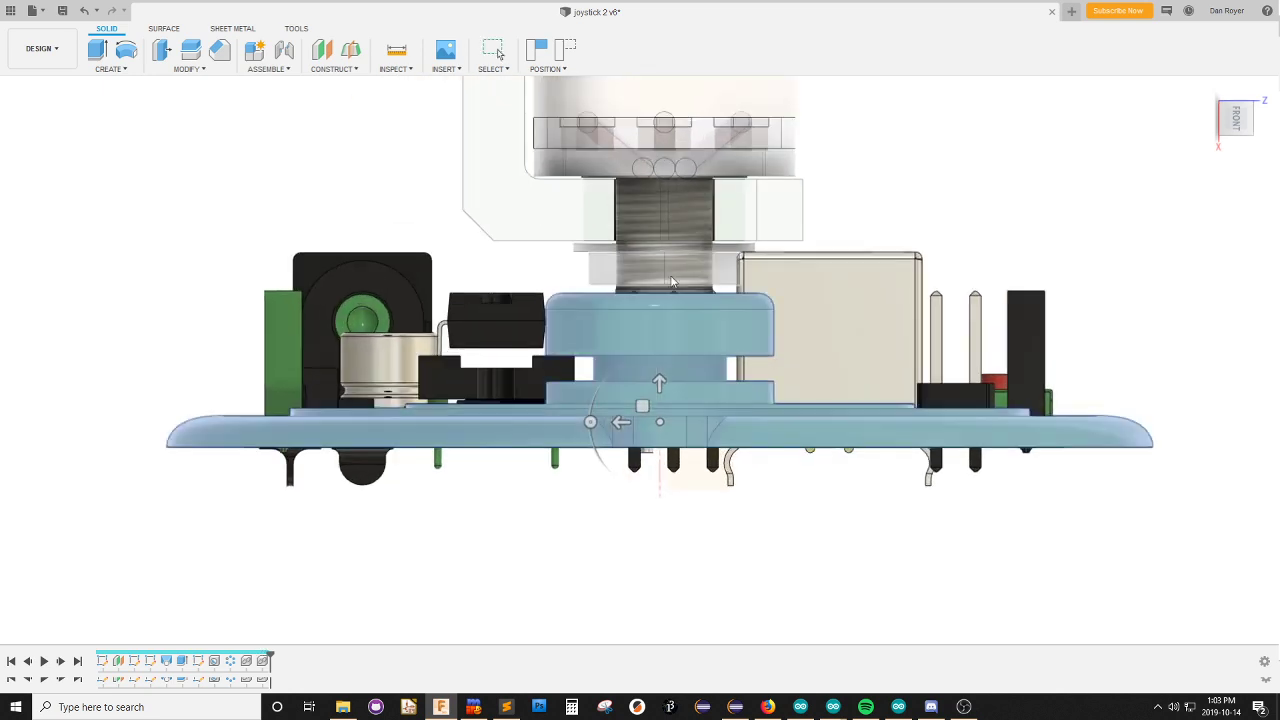
{"action": "scroll", "coordinate": [693, 362], "scroll_direction": "down", "scroll_amount": 1}
{"action": "middle_click_drag", "start_coordinate": [732, 287], "coordinate": [722, 314], "text": "shift"}
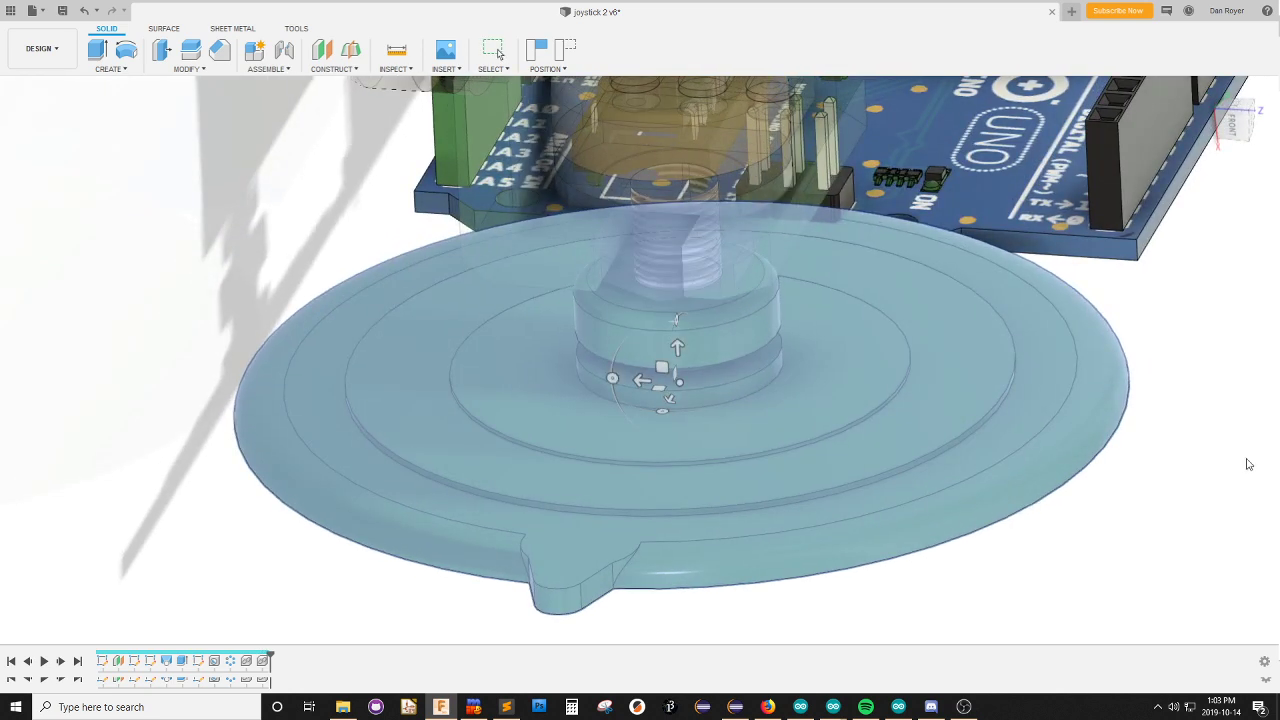
{"action": "key", "text": "Escape"}
Create a construction axis through the cylindrical threaded shaft of the base potentiometer.
{"action": "middle_click_drag", "start_coordinate": [777, 387], "coordinate": [777, 350], "text": "shift"}
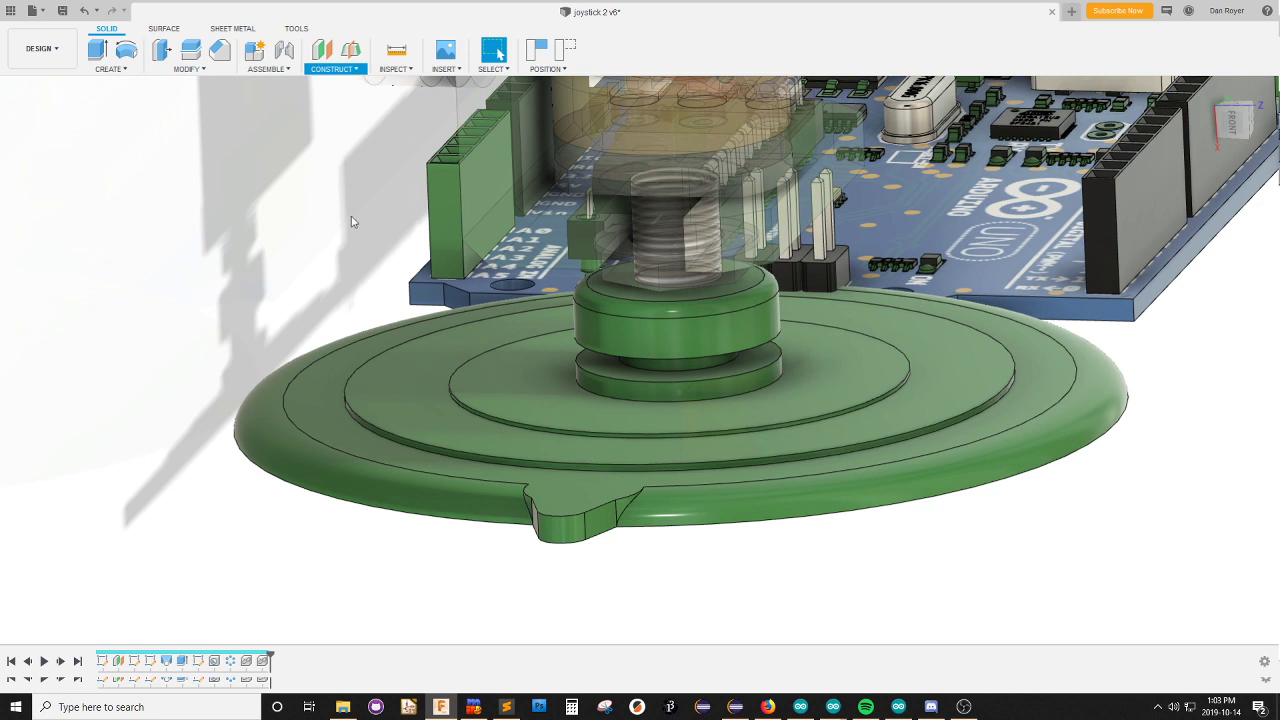
{"action": "left_click", "coordinate": [689, 238]}
{"action": "left_click", "coordinate": [1200, 229]}
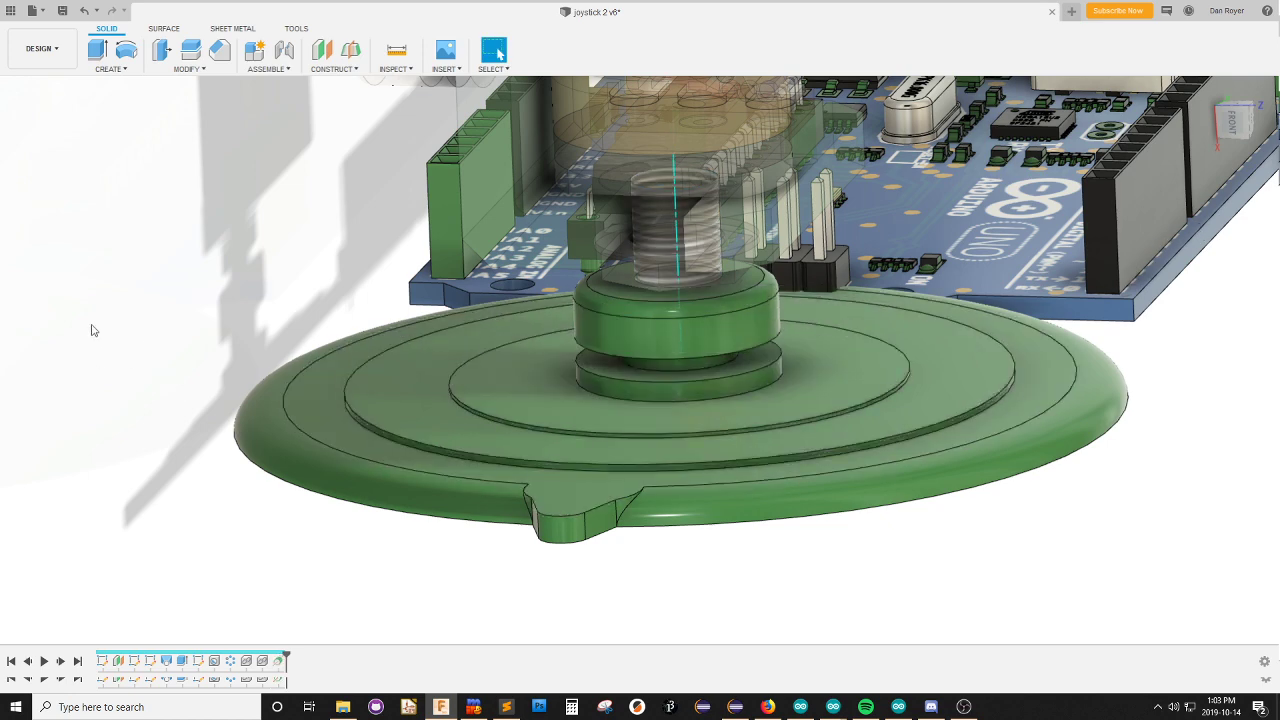
Try sliding the suction cup sideways along the Z axis, away from the base axis and back.
{"action": "left_click", "coordinate": [121, 428]}
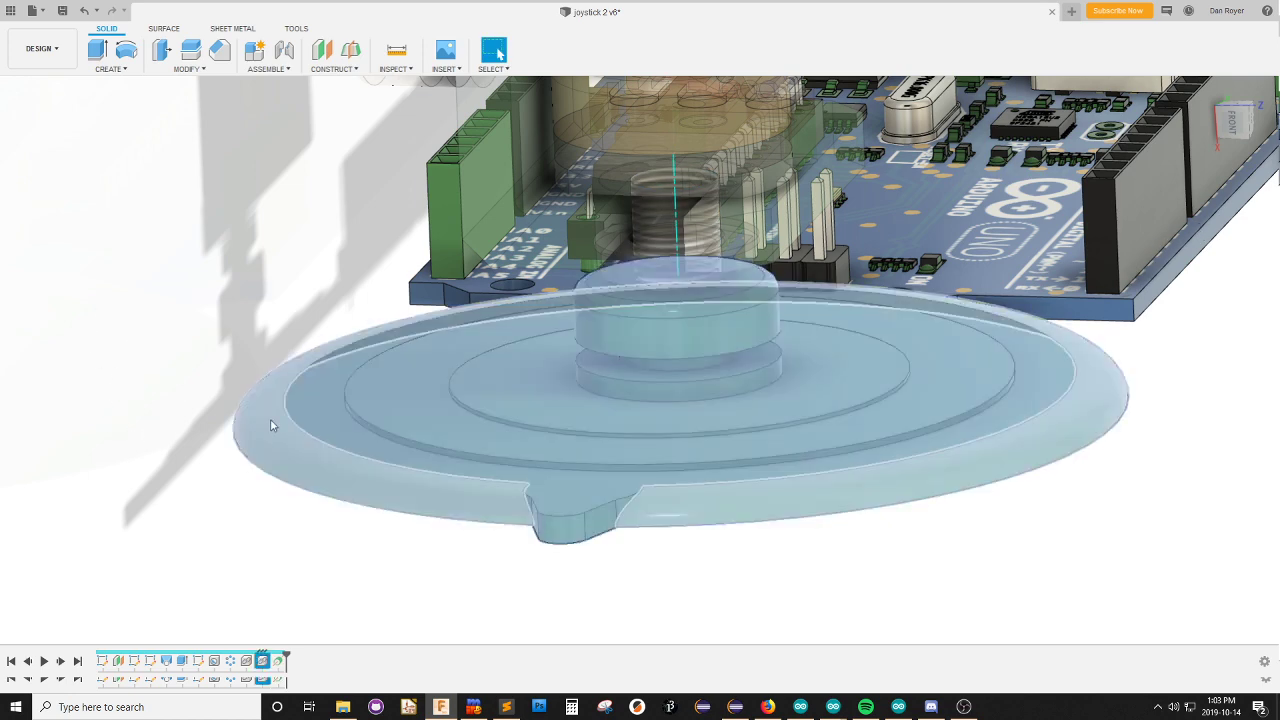
{"action": "key", "text": "m"}
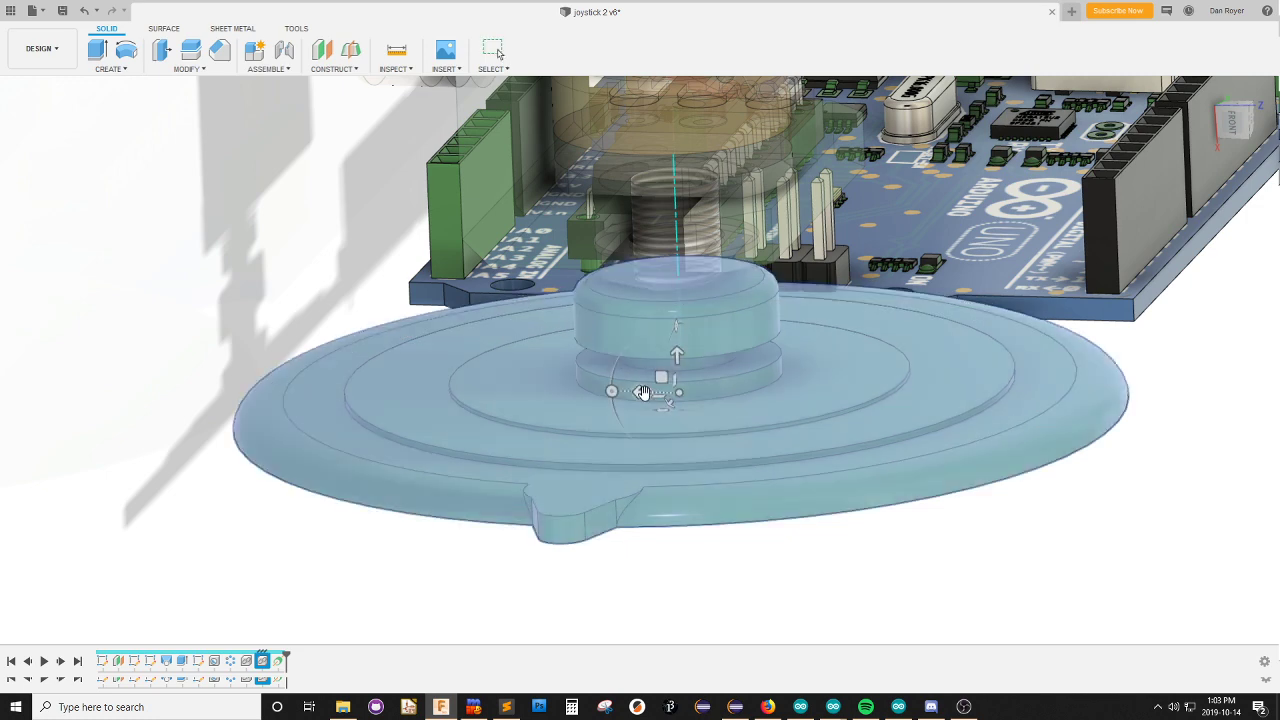
{"action": "left_click_drag", "start_coordinate": [641, 392], "coordinate": [546, 390]}
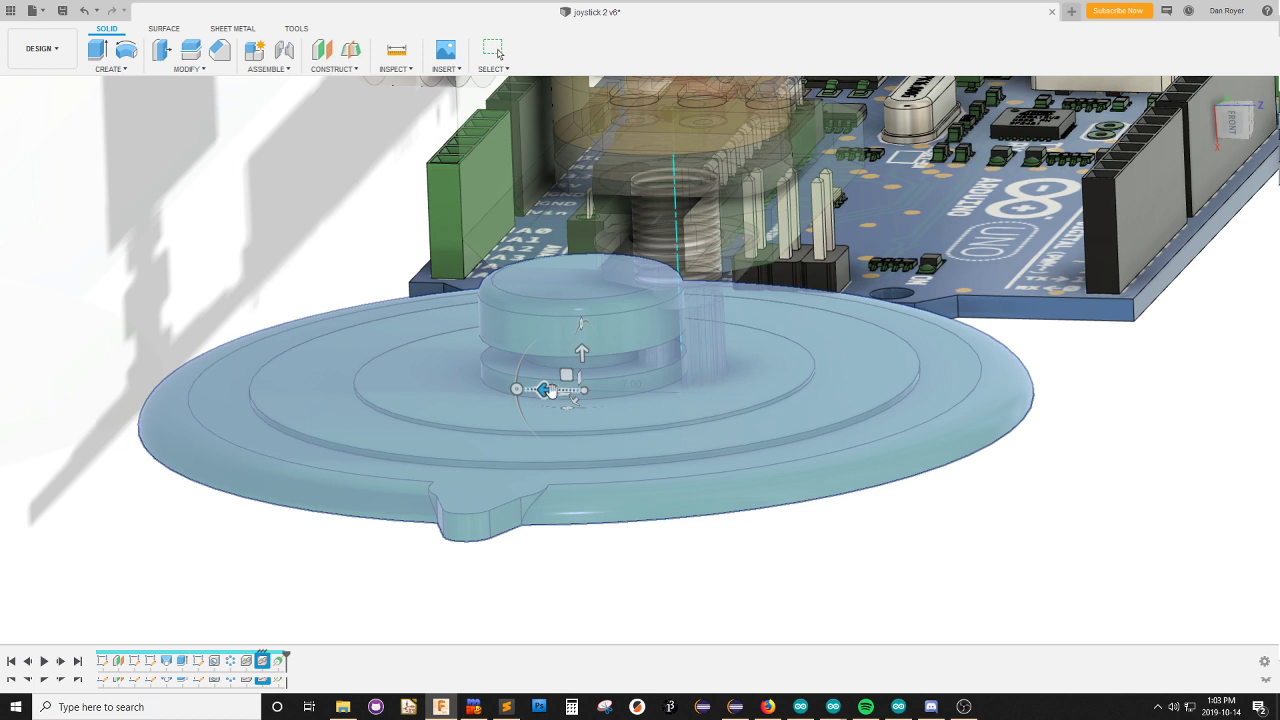
{"action": "left_click_drag", "start_coordinate": [543, 389], "coordinate": [643, 394]}
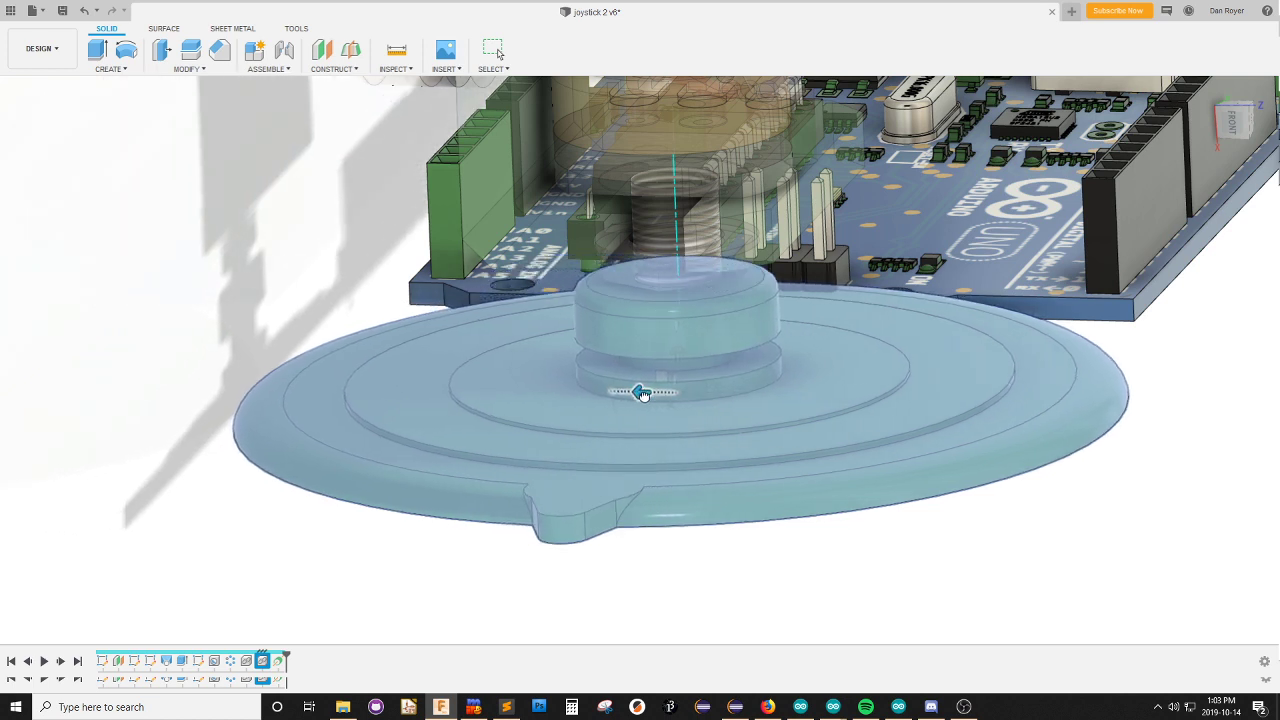
Viewed square-on from the front, try to slide the suction cup into line with the construction axis and raise it past the Arduino board.
{"action": "middle_click_drag", "start_coordinate": [697, 397], "coordinate": [714, 386], "text": "shift"}
{"action": "left_click", "coordinate": [1238, 121]}
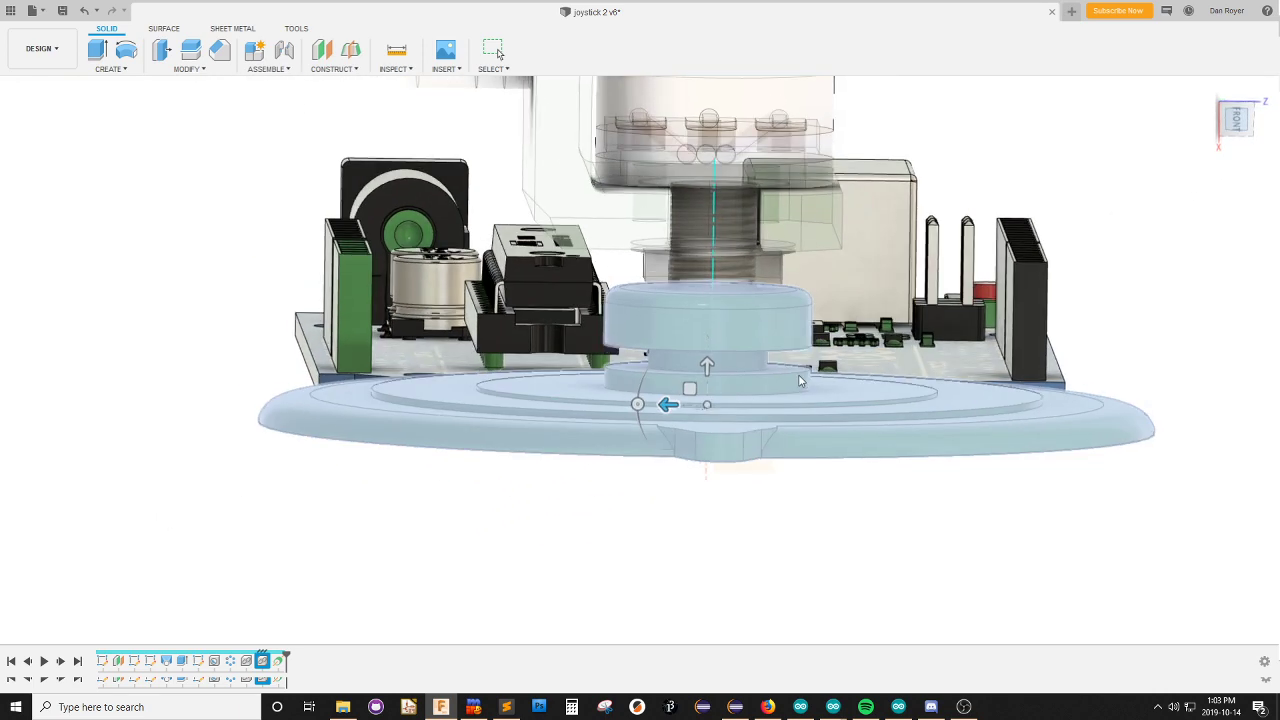
{"action": "scroll", "coordinate": [764, 326], "scroll_direction": "up", "scroll_amount": 2}
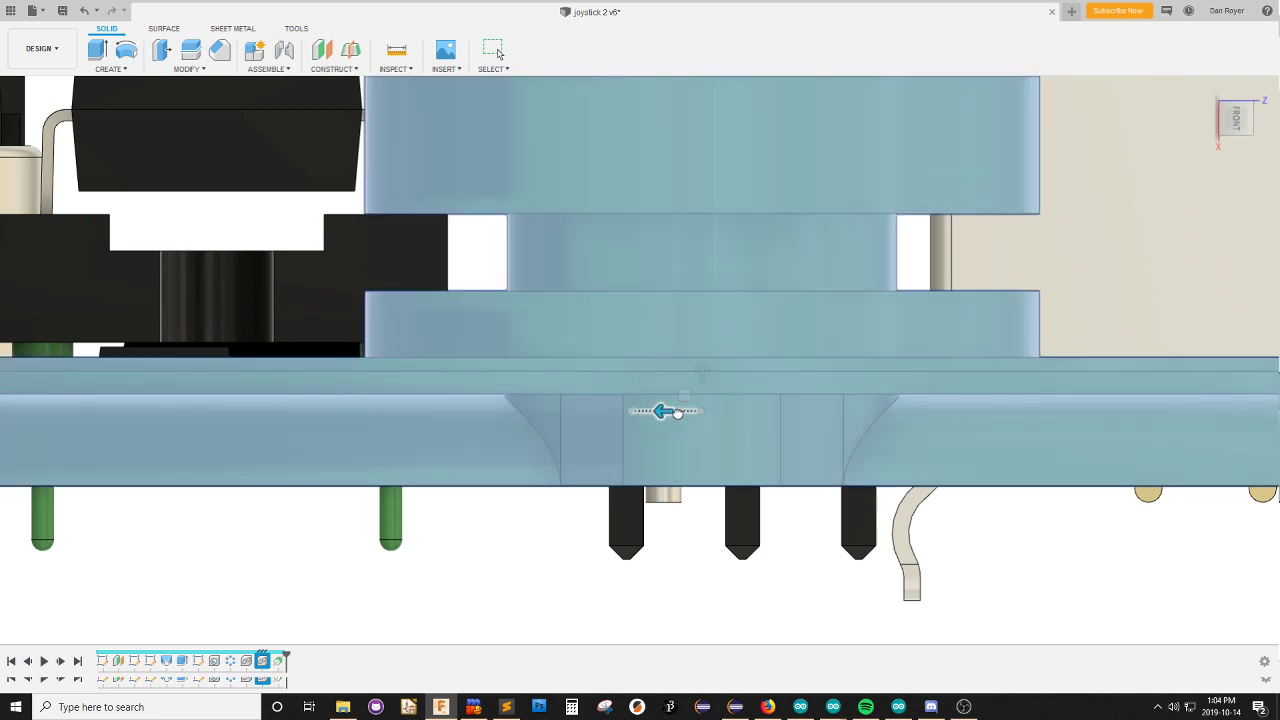
{"action": "left_click_drag", "start_coordinate": [677, 412], "coordinate": [664, 410]}
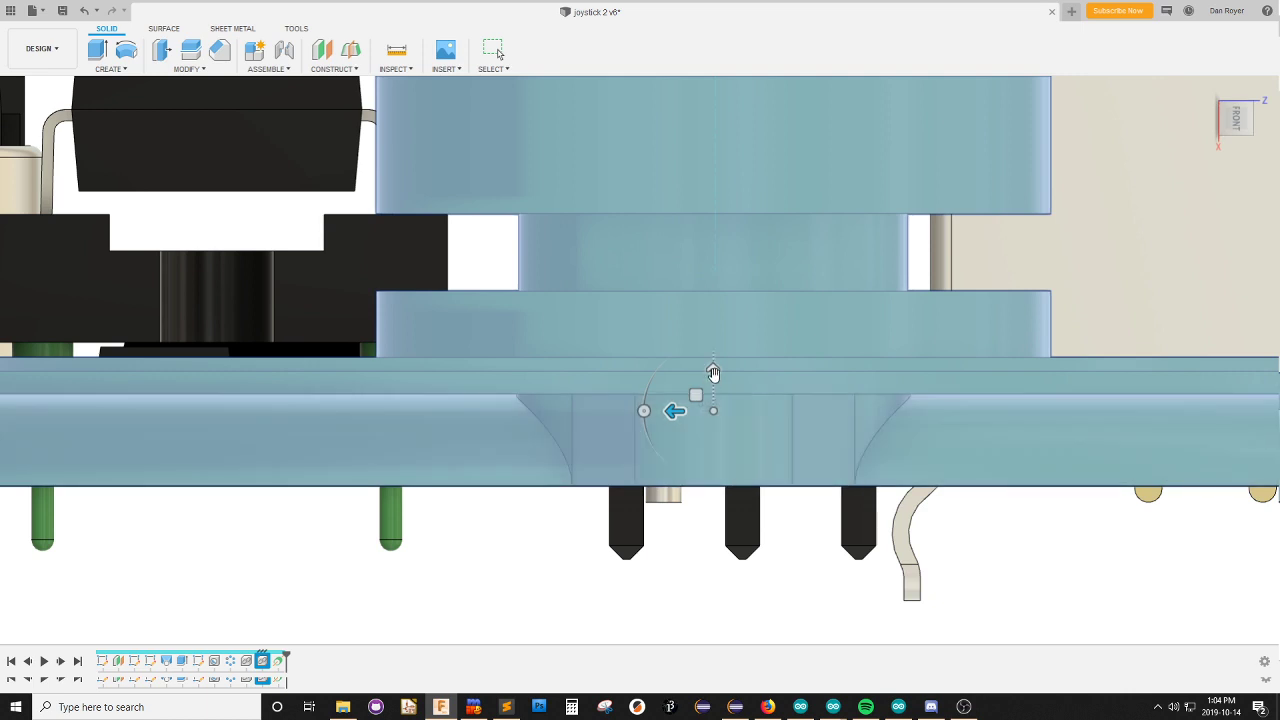
{"action": "left_click_drag", "start_coordinate": [712, 372], "coordinate": [713, 167]}
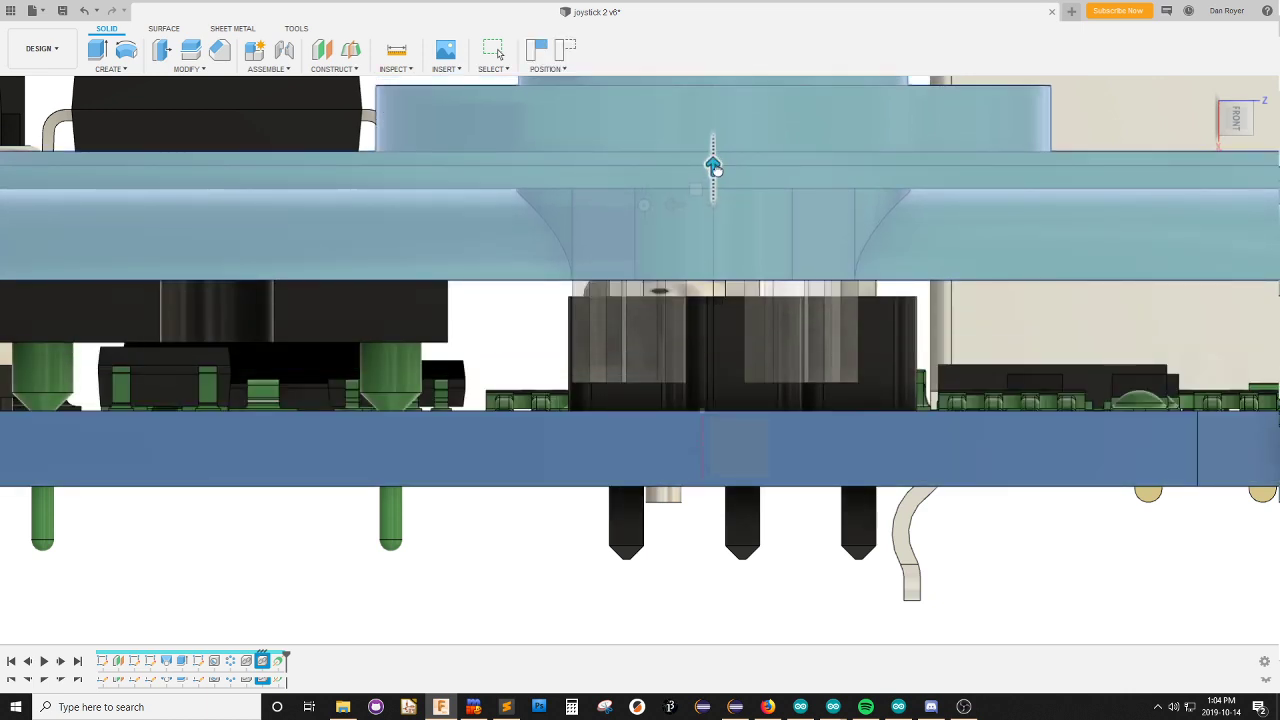
{"action": "left_click_drag", "start_coordinate": [713, 167], "coordinate": [712, 374]}
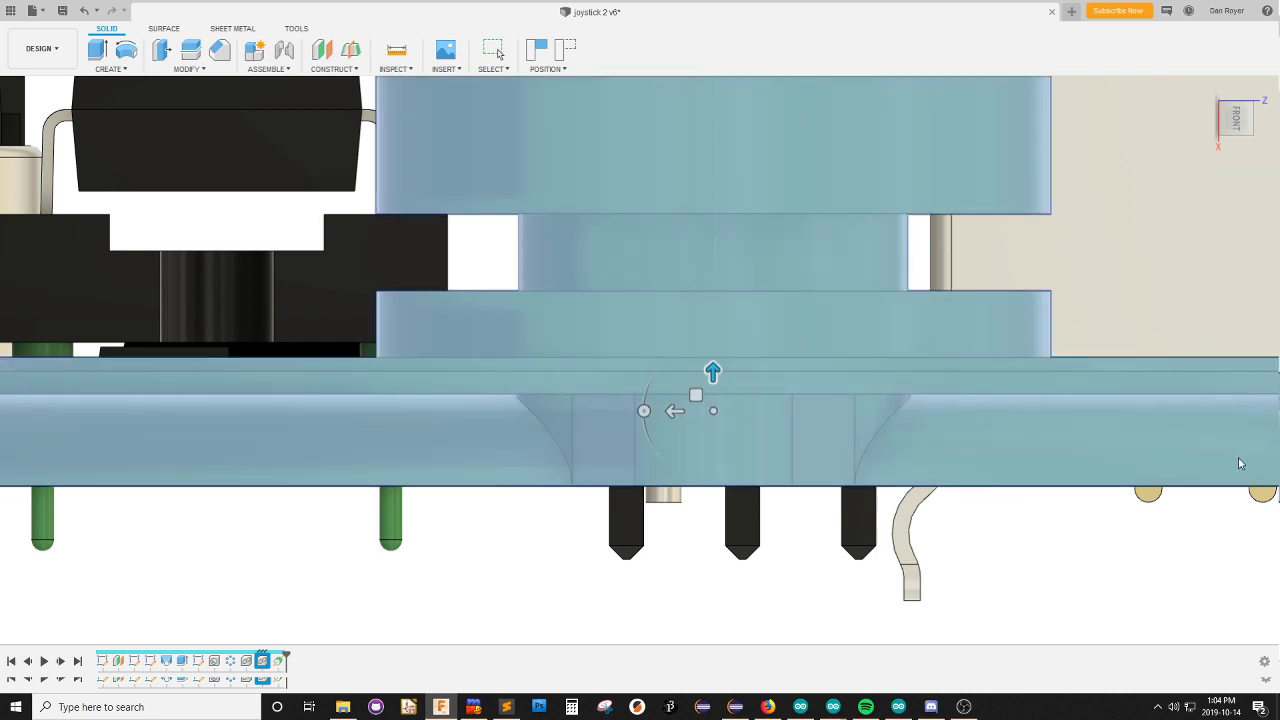
{"action": "key", "text": "Escape"}
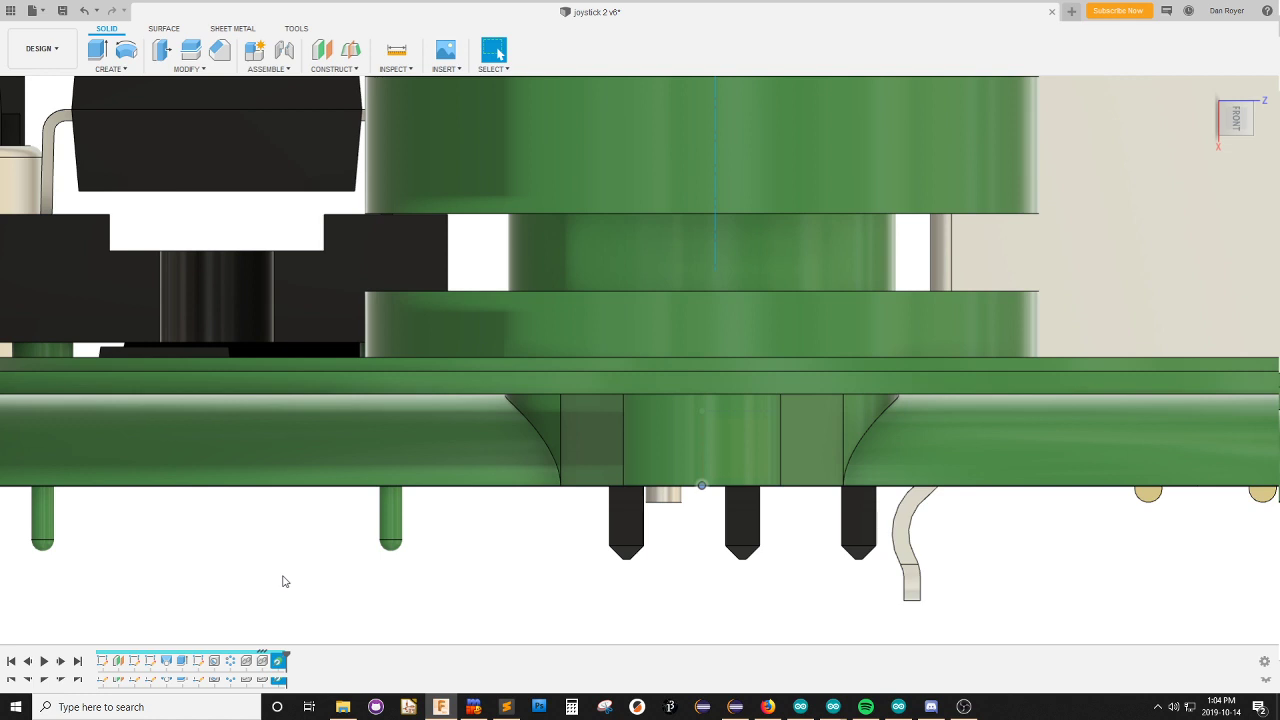
Try to shift the suction cup sideways by the offset to the construction axis and lower it slightly relative to the Arduino.
{"action": "left_click", "coordinate": [415, 609]}
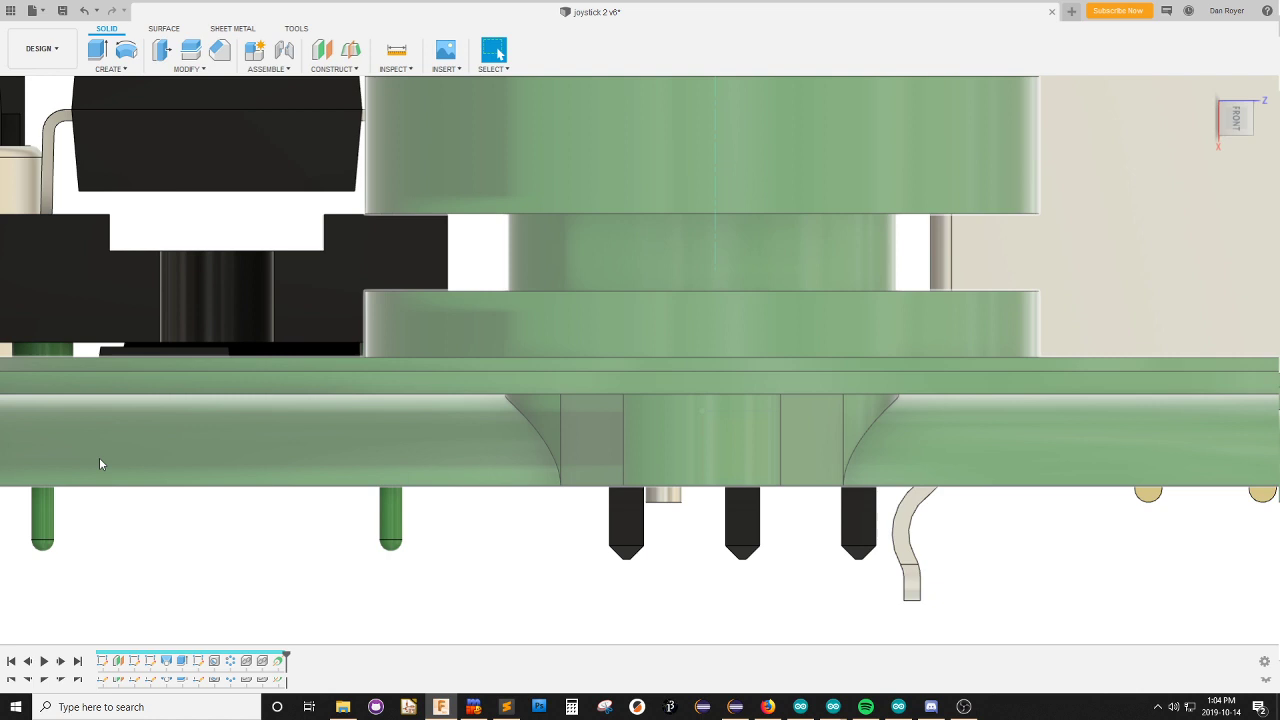
{"action": "left_click", "coordinate": [99, 457]}
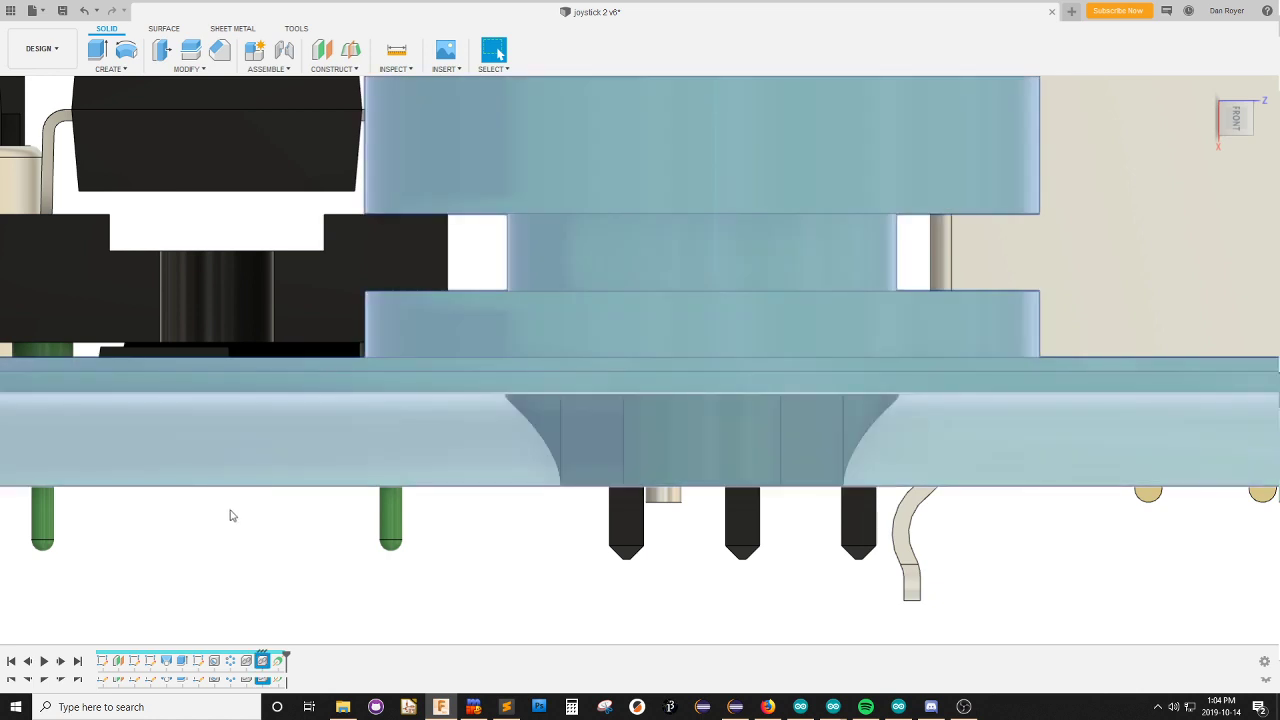
{"action": "key", "text": "m"}
{"action": "left_click_drag", "start_coordinate": [663, 410], "coordinate": [681, 431]}
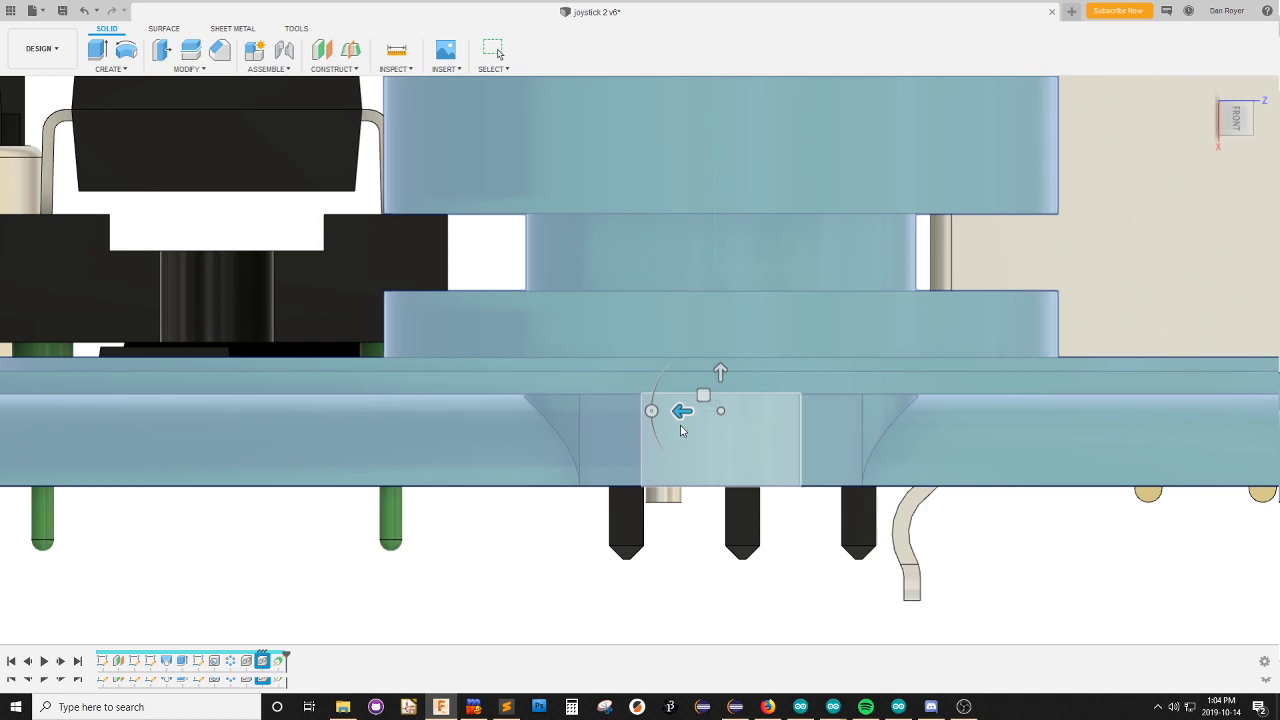
{"action": "key", "text": "BackSpace"}
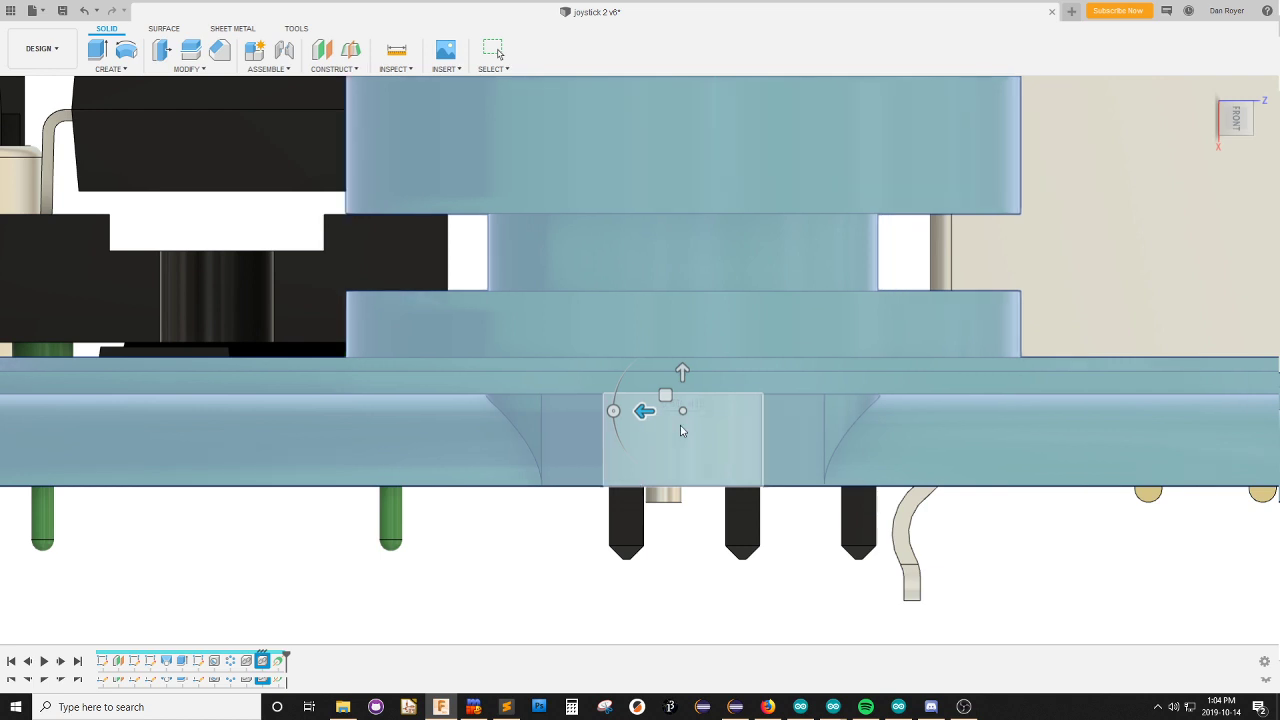
{"action": "left_click_drag", "start_coordinate": [680, 430], "coordinate": [682, 425]}
{"action": "mouse_move", "coordinate": [720, 372]}
{"action": "left_mouse_down"}
{"action": "mouse_move", "coordinate": [724, 254]}
{"action": "mouse_move", "coordinate": [720, 395]}
{"action": "left_mouse_up"}
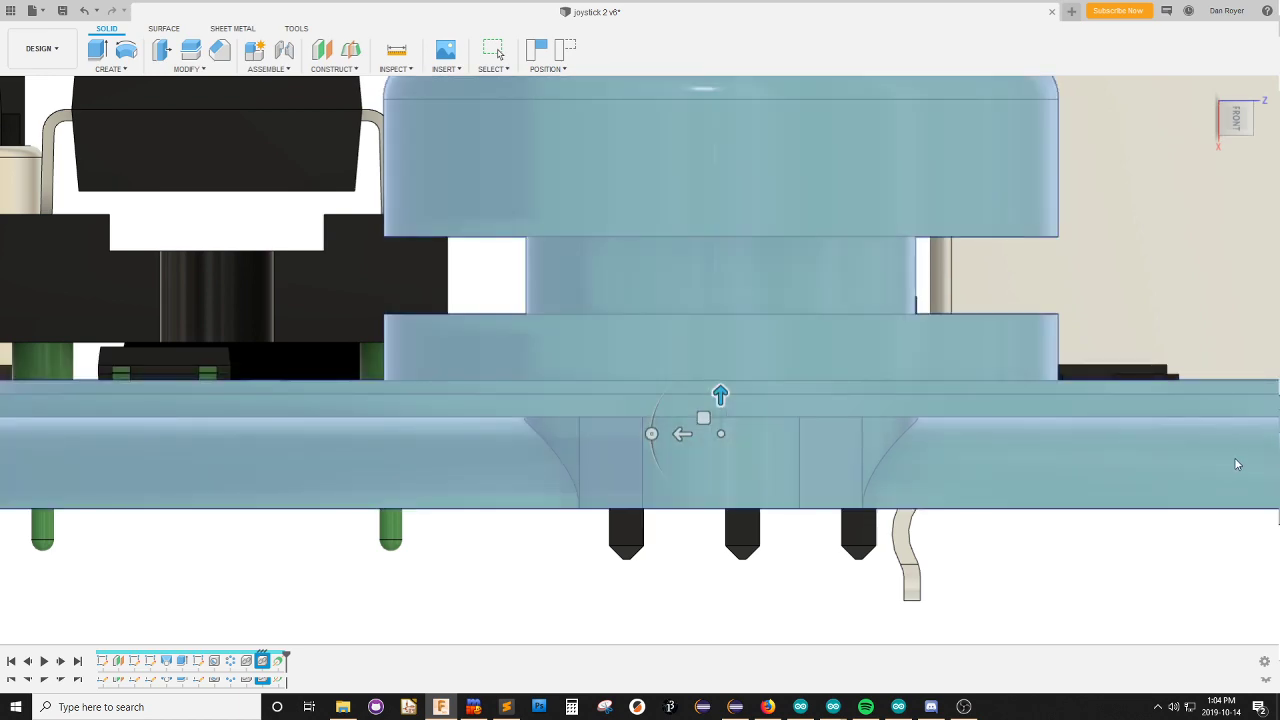
{"action": "key", "text": "Escape"}
Viewed square-on along the base axis, try to slide the suction cup along Z until it is concentric with the potentiometer.
{"action": "scroll", "coordinate": [1020, 516], "scroll_direction": "down", "scroll_amount": 3}
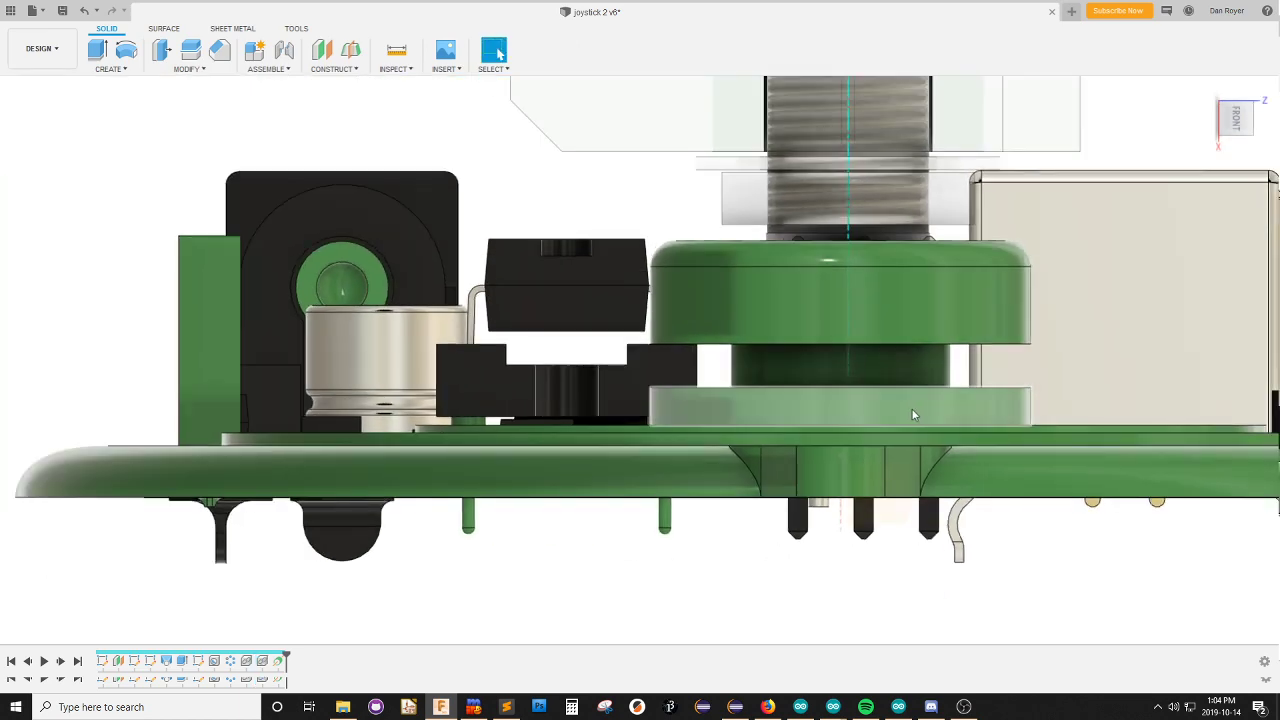
{"action": "middle_click_drag", "start_coordinate": [913, 413], "coordinate": [912, 512], "text": "shift"}
{"action": "scroll", "coordinate": [912, 510], "scroll_direction": "down", "scroll_amount": 4}
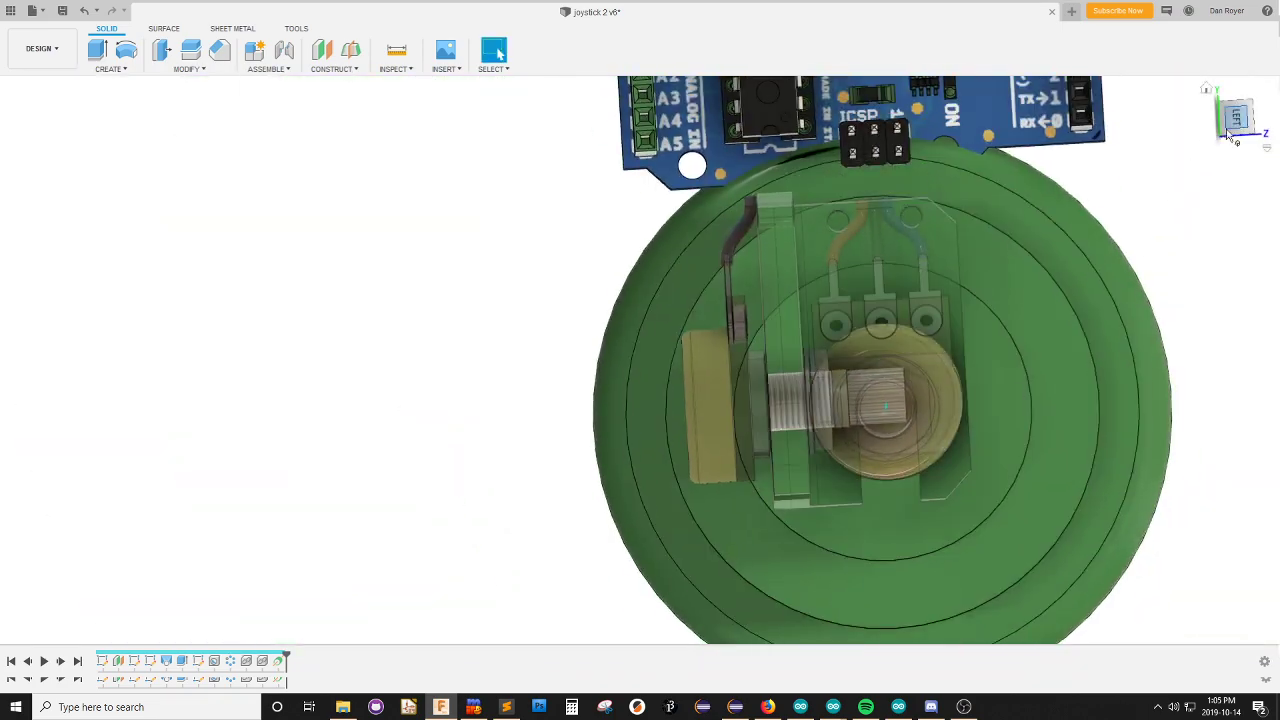
{"action": "left_click", "coordinate": [1228, 135]}
{"action": "scroll", "coordinate": [822, 346], "scroll_direction": "down", "scroll_amount": 3}
{"action": "scroll", "coordinate": [975, 475], "scroll_direction": "up", "scroll_amount": 3}
{"action": "scroll", "coordinate": [795, 338], "scroll_direction": "up", "scroll_amount": 4}
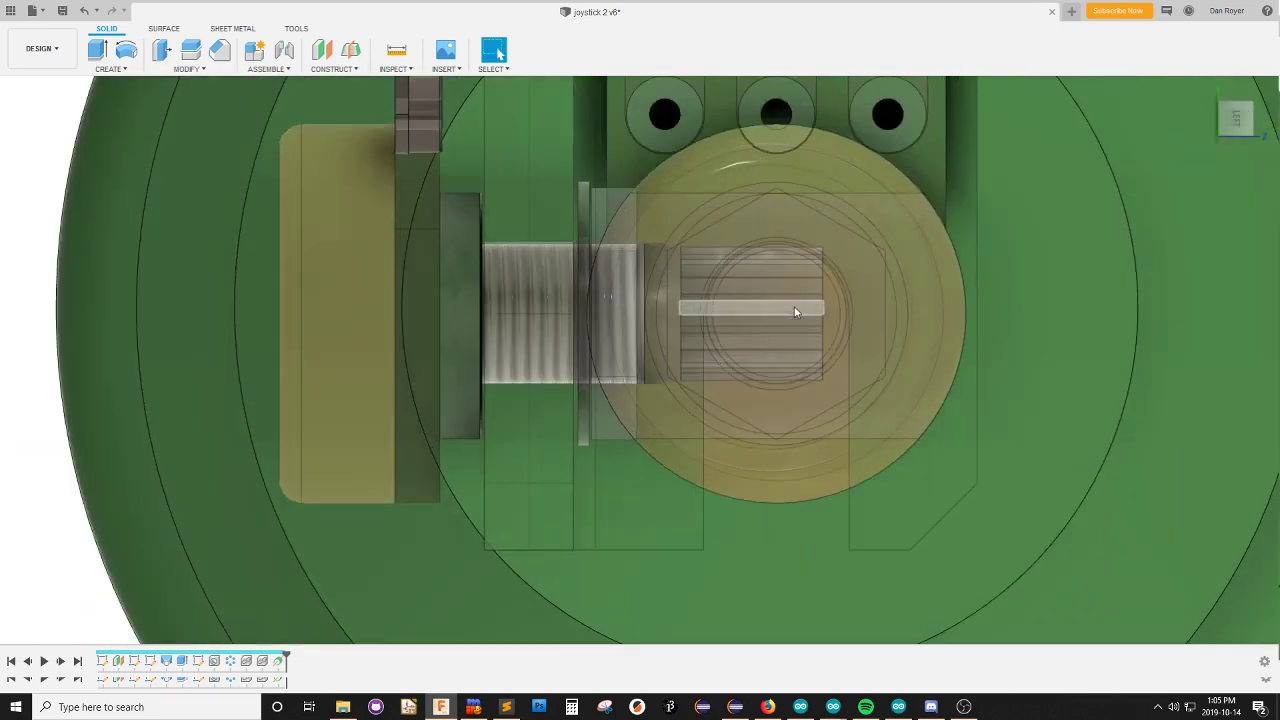
{"action": "scroll", "coordinate": [796, 313], "scroll_direction": "up", "scroll_amount": 10}
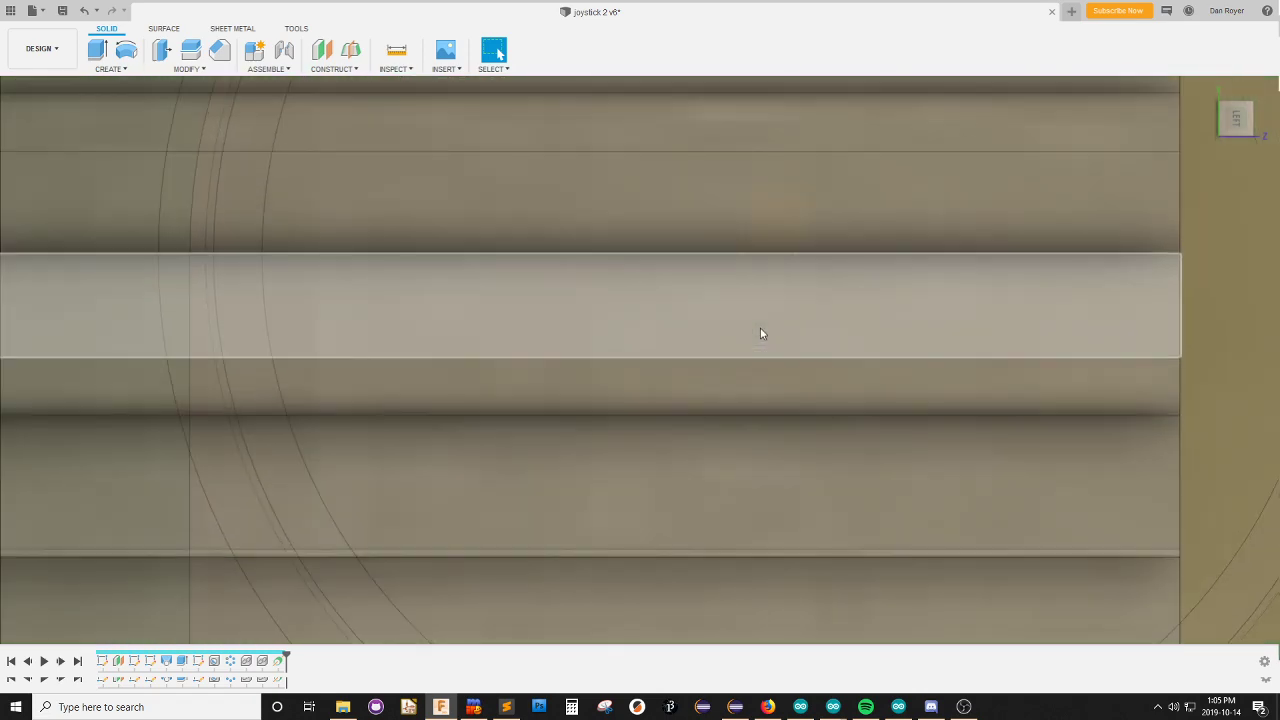
{"action": "scroll", "coordinate": [726, 441], "scroll_direction": "down", "scroll_amount": 2}
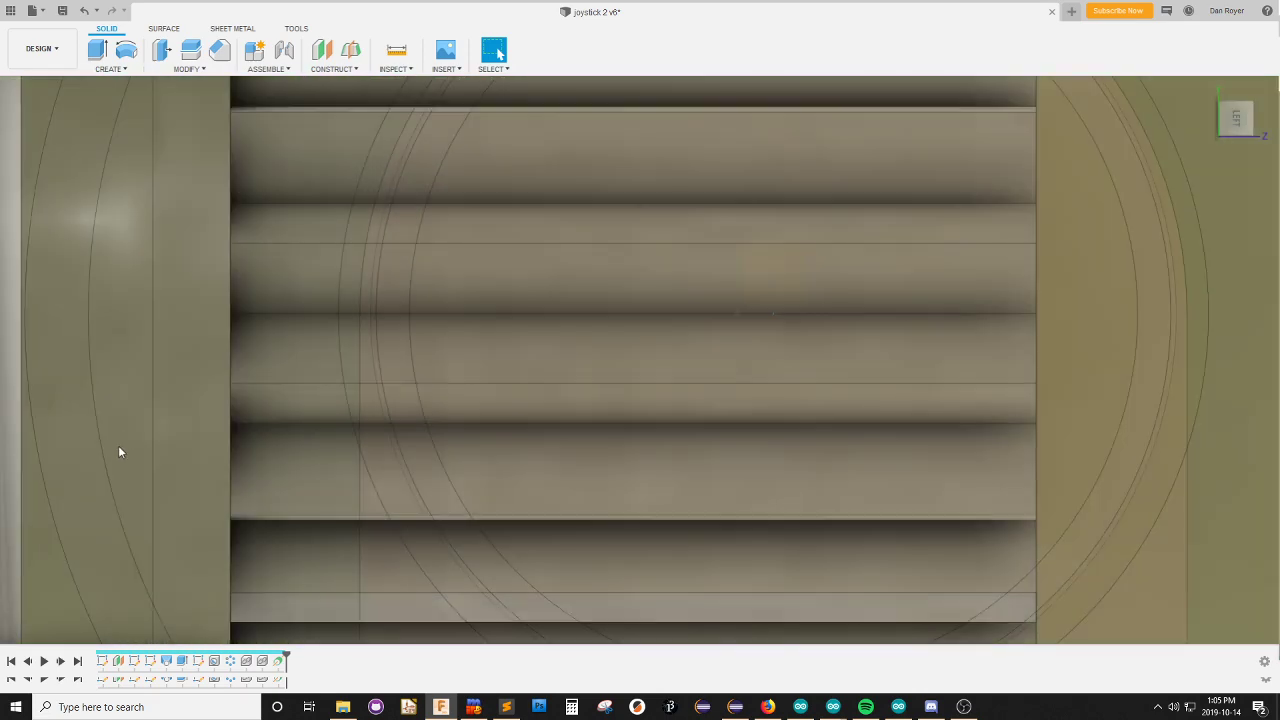
{"action": "left_click", "coordinate": [120, 453]}
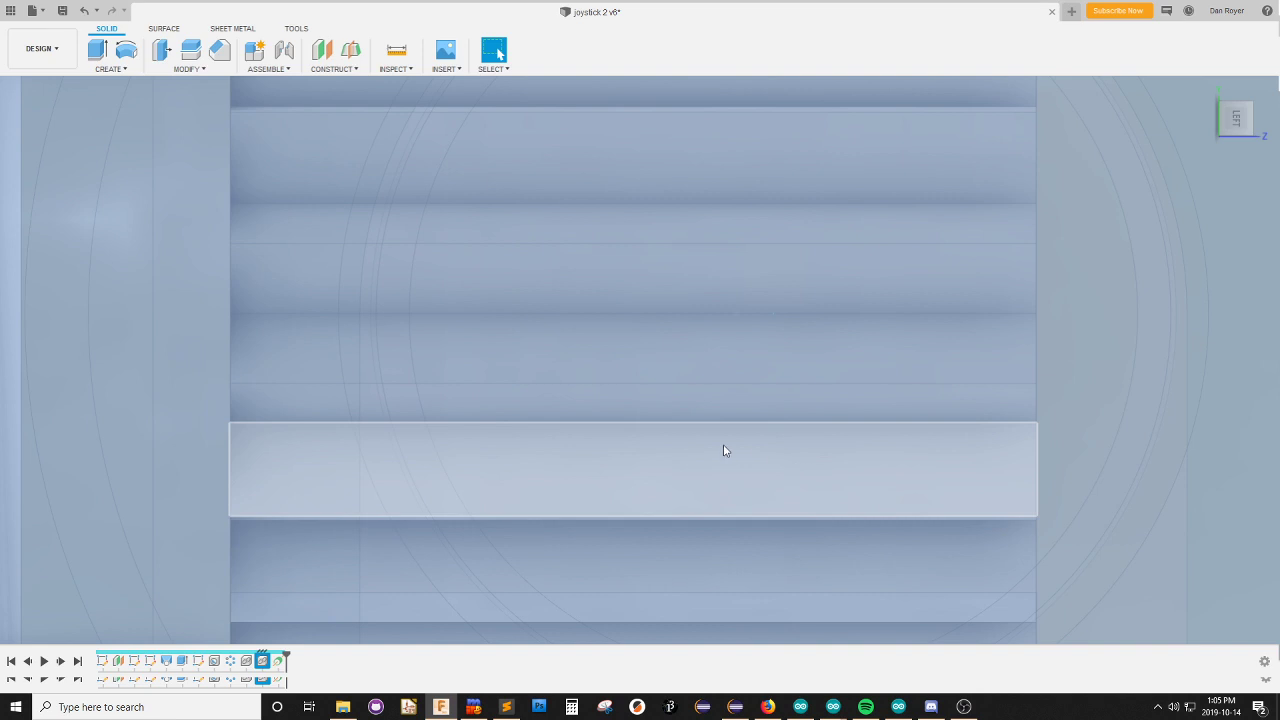
{"action": "key", "text": "m"}
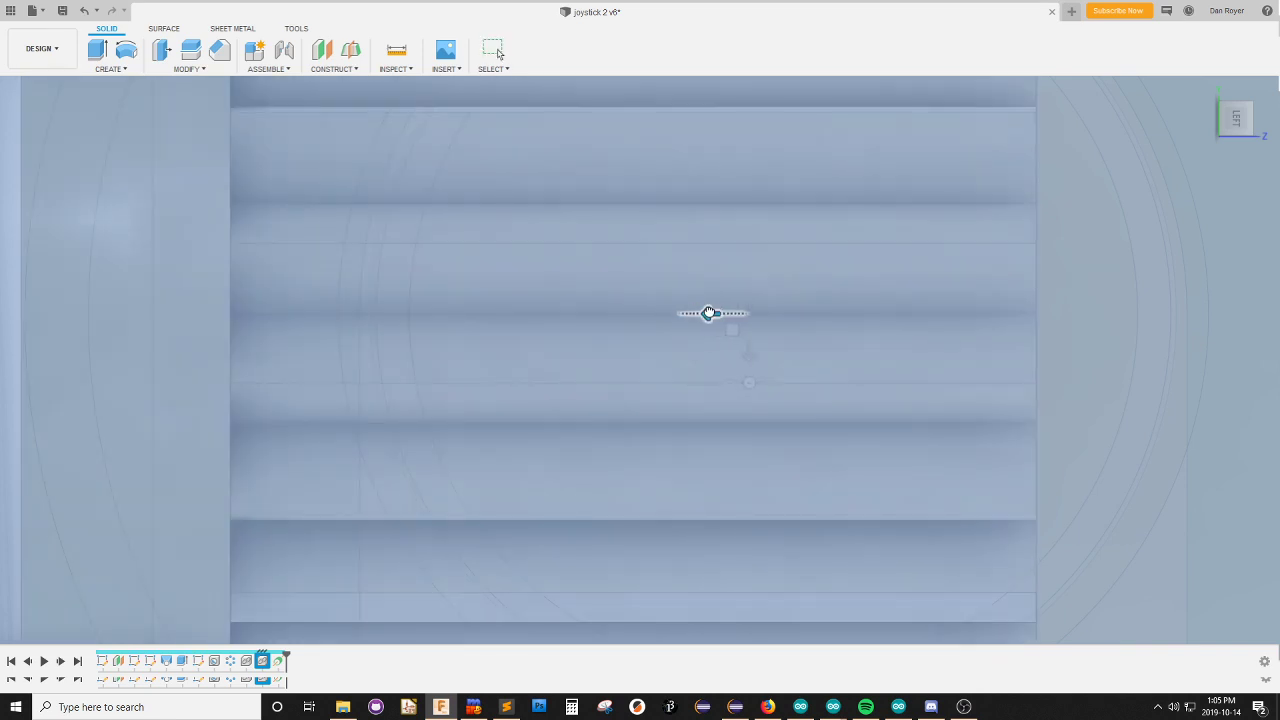
{"action": "left_click_drag", "start_coordinate": [708, 313], "coordinate": [733, 318]}
{"action": "key", "text": "Escape"}
Measure the offset between the suction cup's centre point and the base potentiometer's construction axis, and examine the alignment along that axis.
{"action": "scroll", "coordinate": [737, 390], "scroll_direction": "down", "scroll_amount": 5}
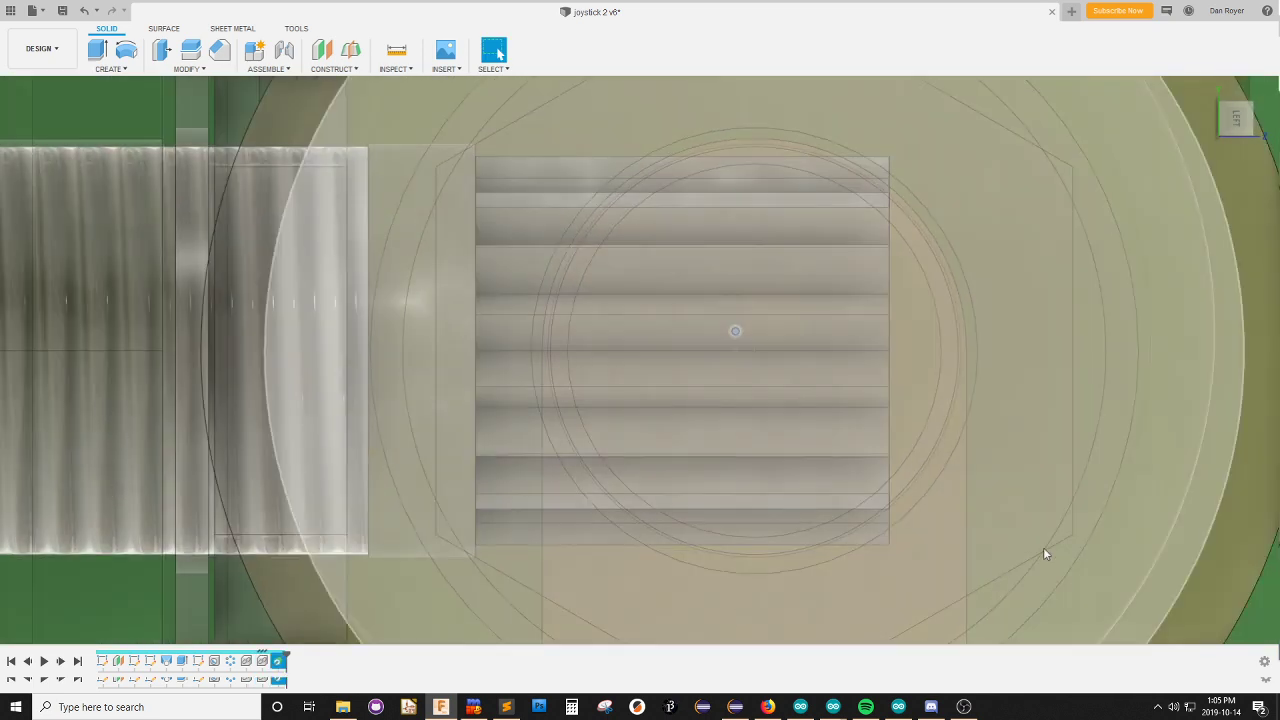
{"action": "key", "text": "i"}
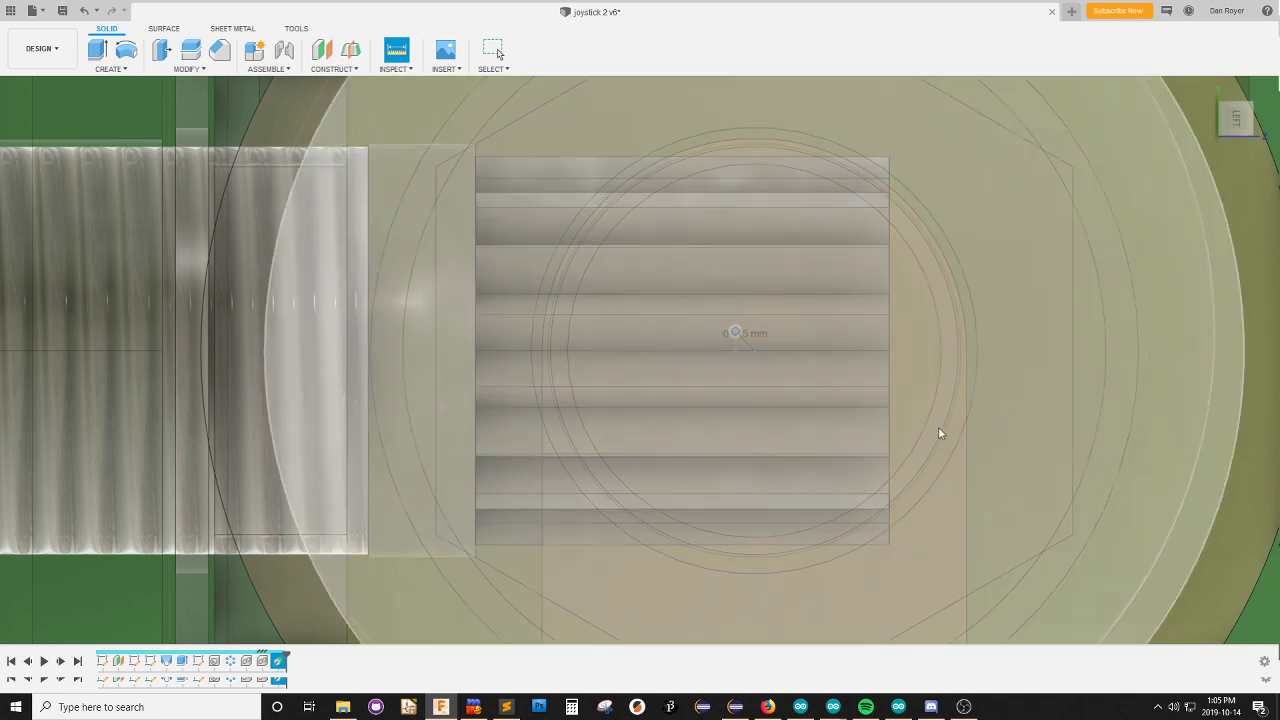
{"action": "middle_click_drag", "start_coordinate": [938, 426], "coordinate": [938, 338], "text": "shift"}
{"action": "scroll", "coordinate": [938, 344], "scroll_direction": "down", "scroll_amount": 10}
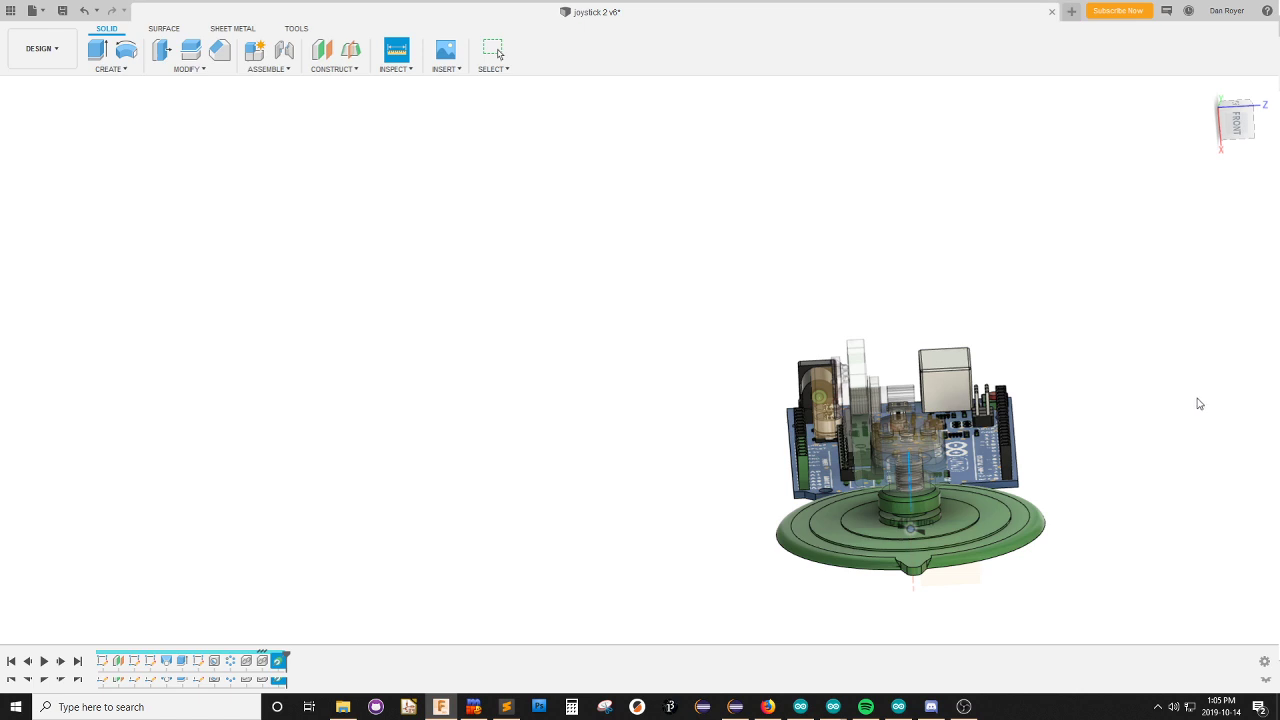
{"action": "middle_click_drag", "start_coordinate": [1067, 332], "coordinate": [1054, 409], "text": "shift"}
{"action": "scroll", "coordinate": [1057, 414], "scroll_direction": "down", "scroll_amount": 3}
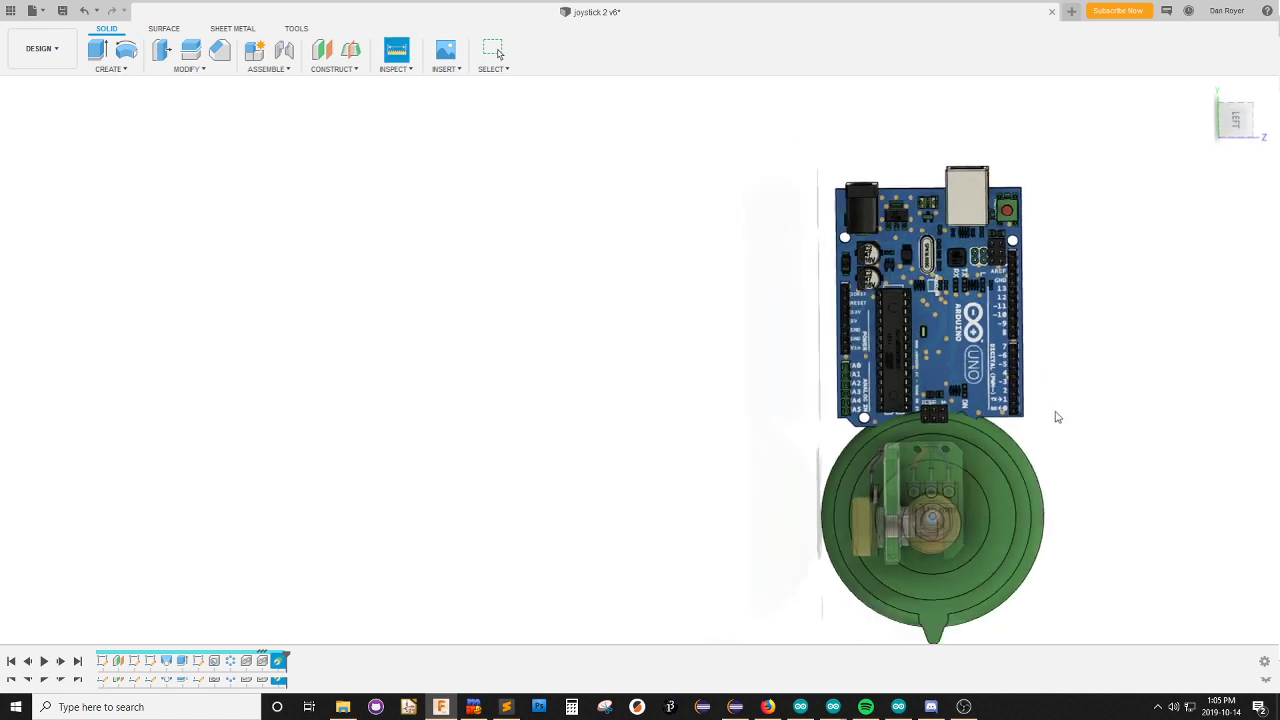
{"action": "left_click", "coordinate": [1234, 120]}
{"action": "scroll", "coordinate": [960, 566], "scroll_direction": "up", "scroll_amount": 3}
{"action": "scroll", "coordinate": [1094, 506], "scroll_direction": "up", "scroll_amount": 2}
{"action": "scroll", "coordinate": [848, 456], "scroll_direction": "up", "scroll_amount": 8}
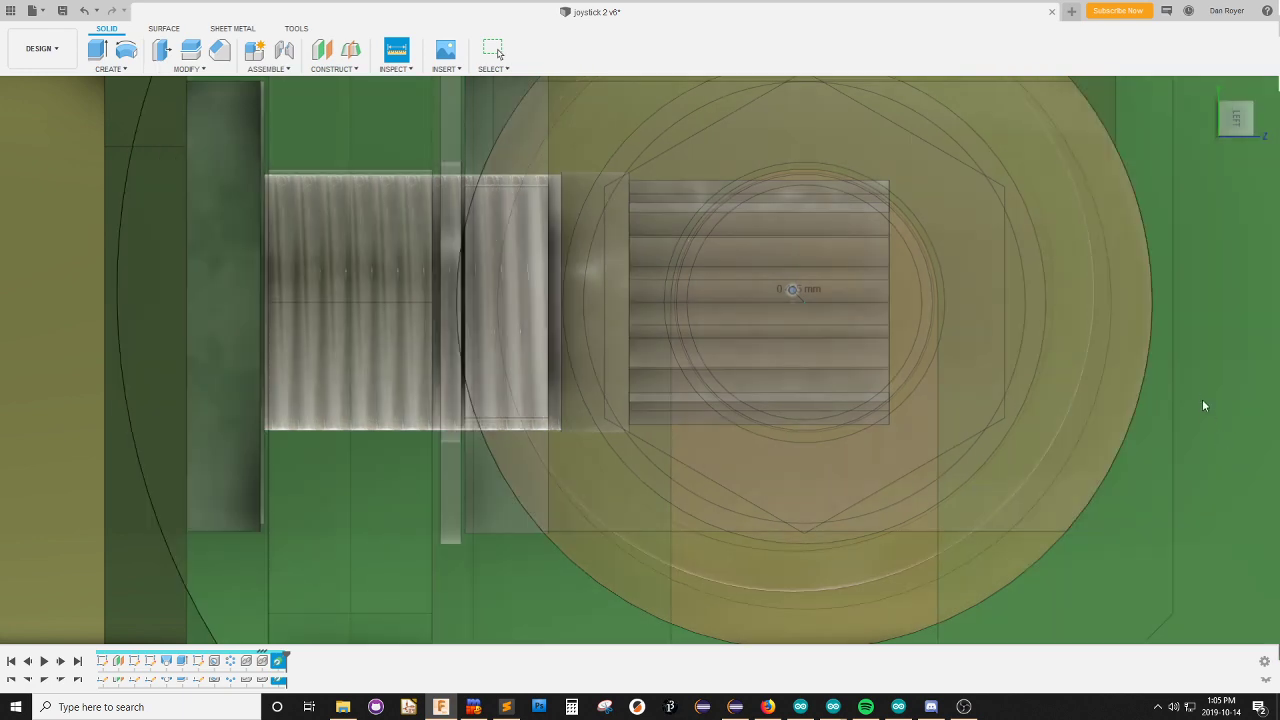
{"action": "key", "text": "Escape"}
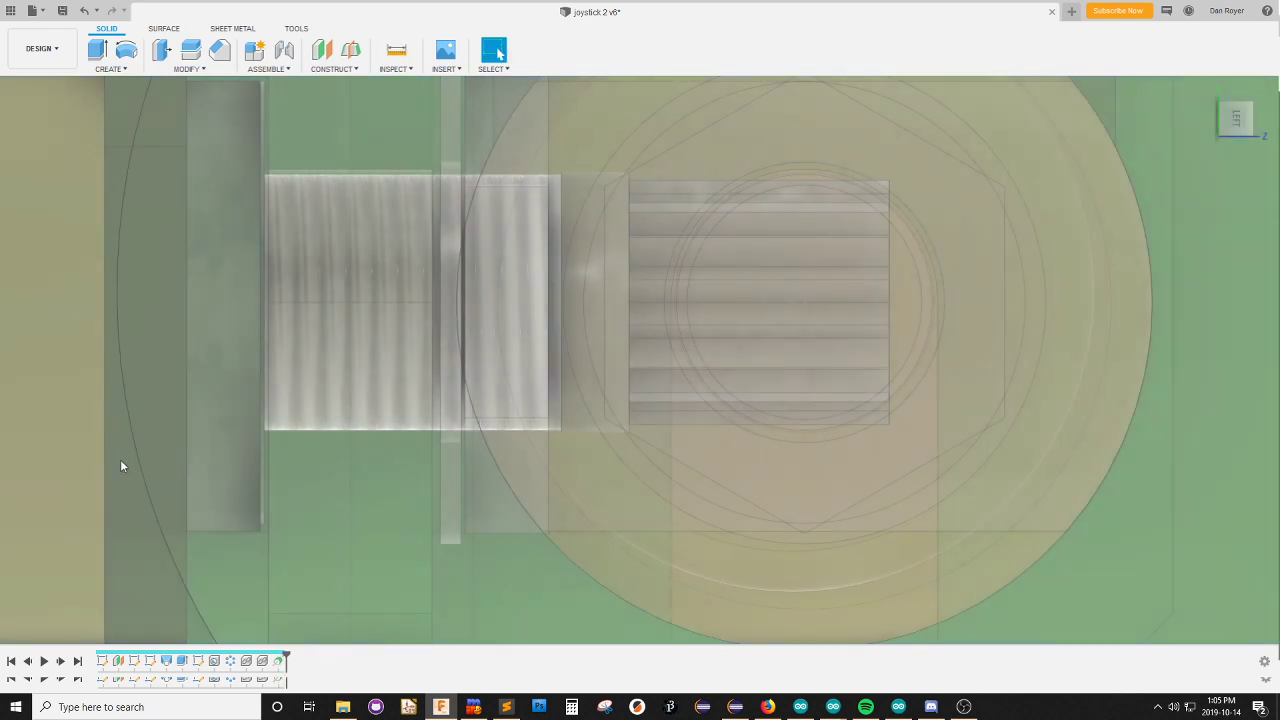
Move the suction cup along Z by the measured offset so that it is centred on the construction axis, and apply the move.
{"action": "left_click", "coordinate": [120, 460]}
{"action": "key", "text": "m"}
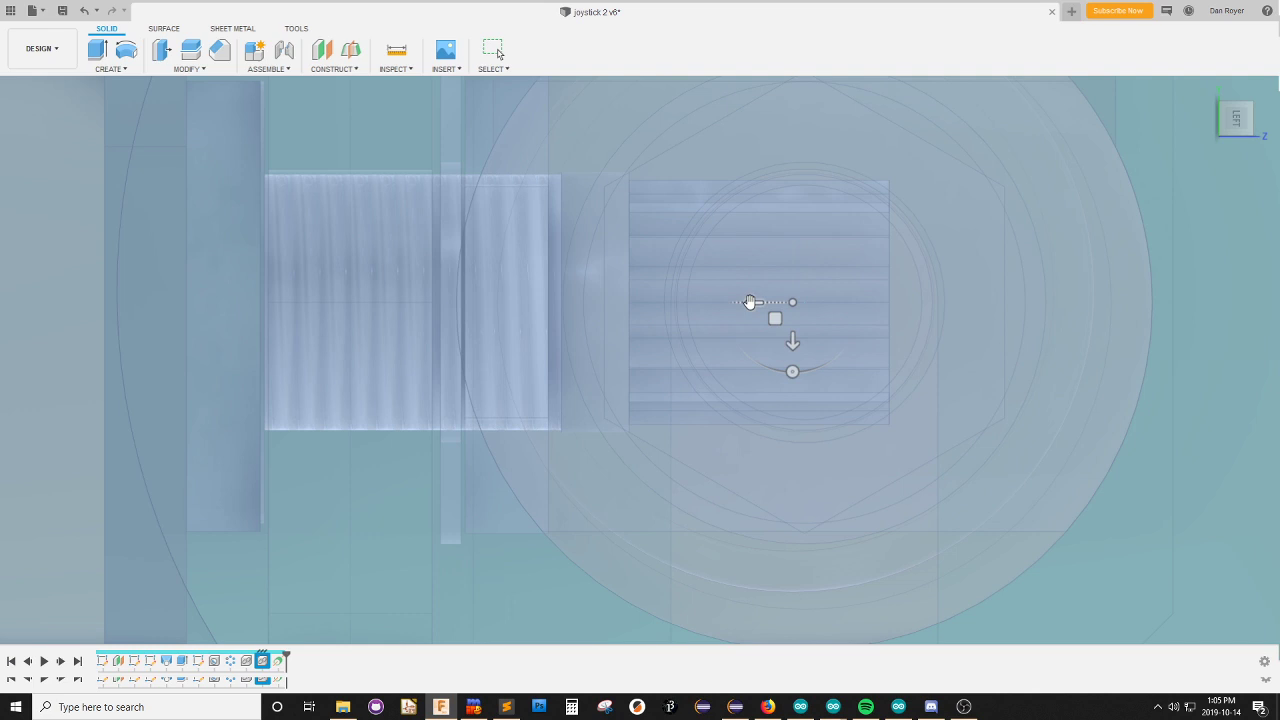
{"action": "left_click_drag", "start_coordinate": [754, 302], "coordinate": [770, 302]}
{"action": "key", "text": "ctrl+z"}
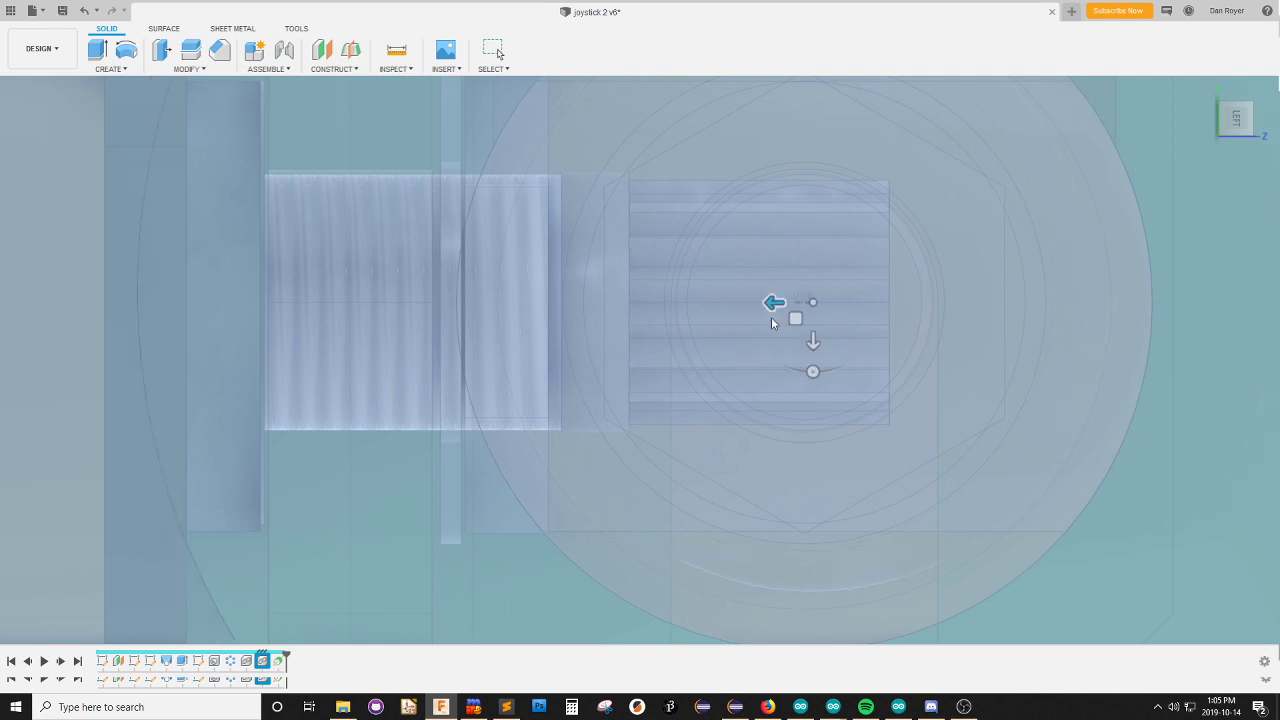
{"action": "key", "text": "Return"}
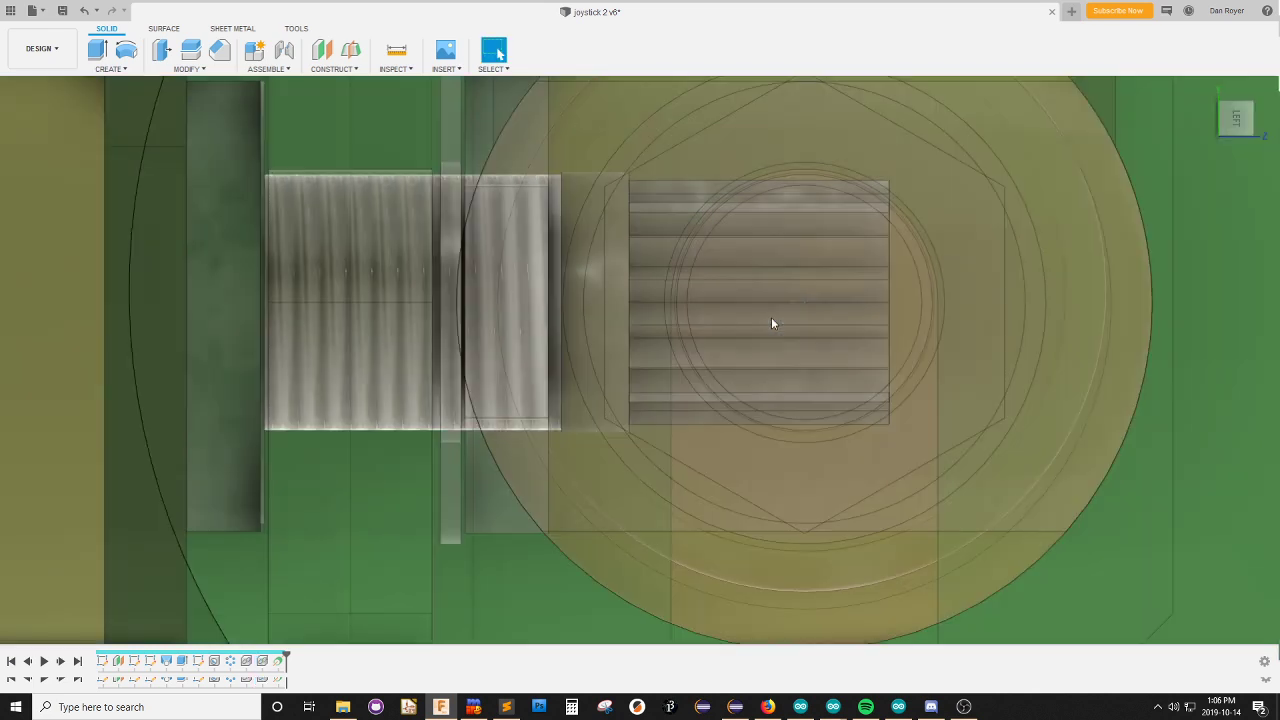
Examine how concentric the suction cup is with the base potentiometer, viewed square-on along the base axis.
{"action": "scroll", "coordinate": [742, 394], "scroll_direction": "down", "scroll_amount": 5}
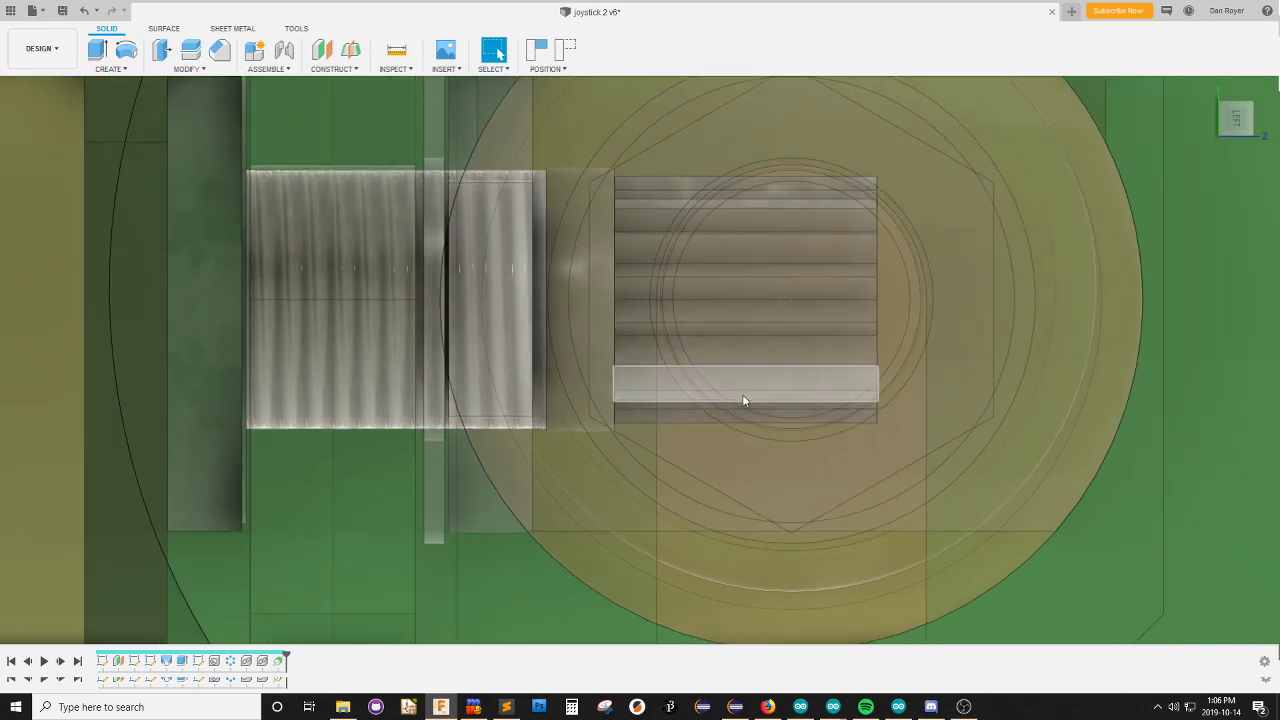
{"action": "scroll", "coordinate": [794, 489], "scroll_direction": "down", "scroll_amount": 3}
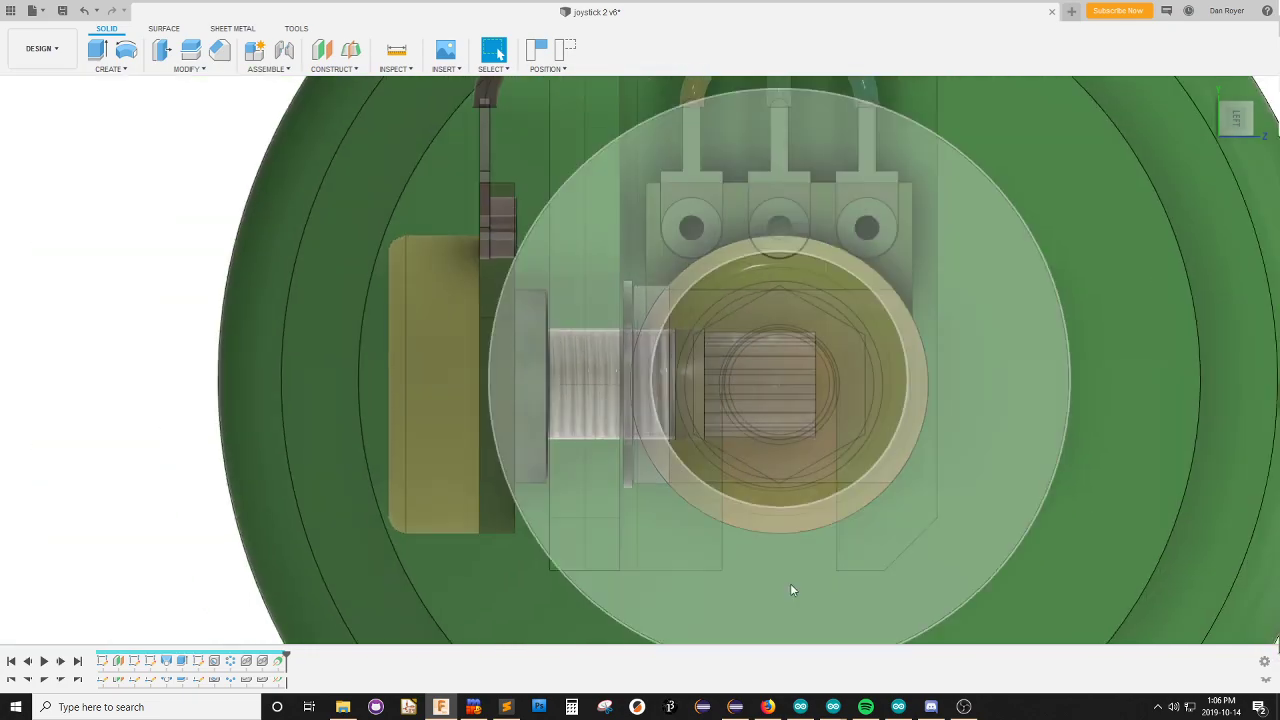
{"action": "mouse_move", "coordinate": [786, 549]}
{"action": "middle_mouse_down", "text": "shift"}
{"action": "mouse_move", "coordinate": [789, 476]}
{"action": "mouse_move", "coordinate": [919, 413]}
{"action": "mouse_move", "coordinate": [780, 448]}
{"action": "mouse_move", "coordinate": [776, 566]}
{"action": "middle_mouse_up", "text": "shift"}
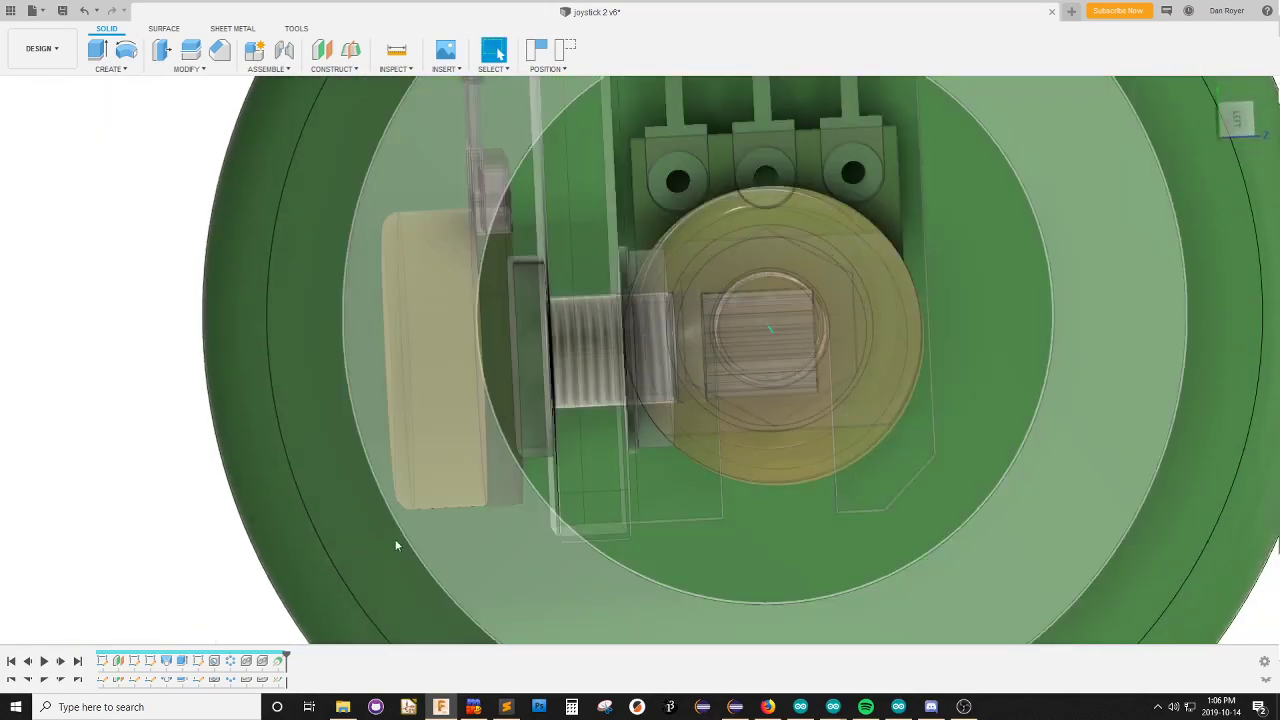
{"action": "key", "text": "ctrl+z"}
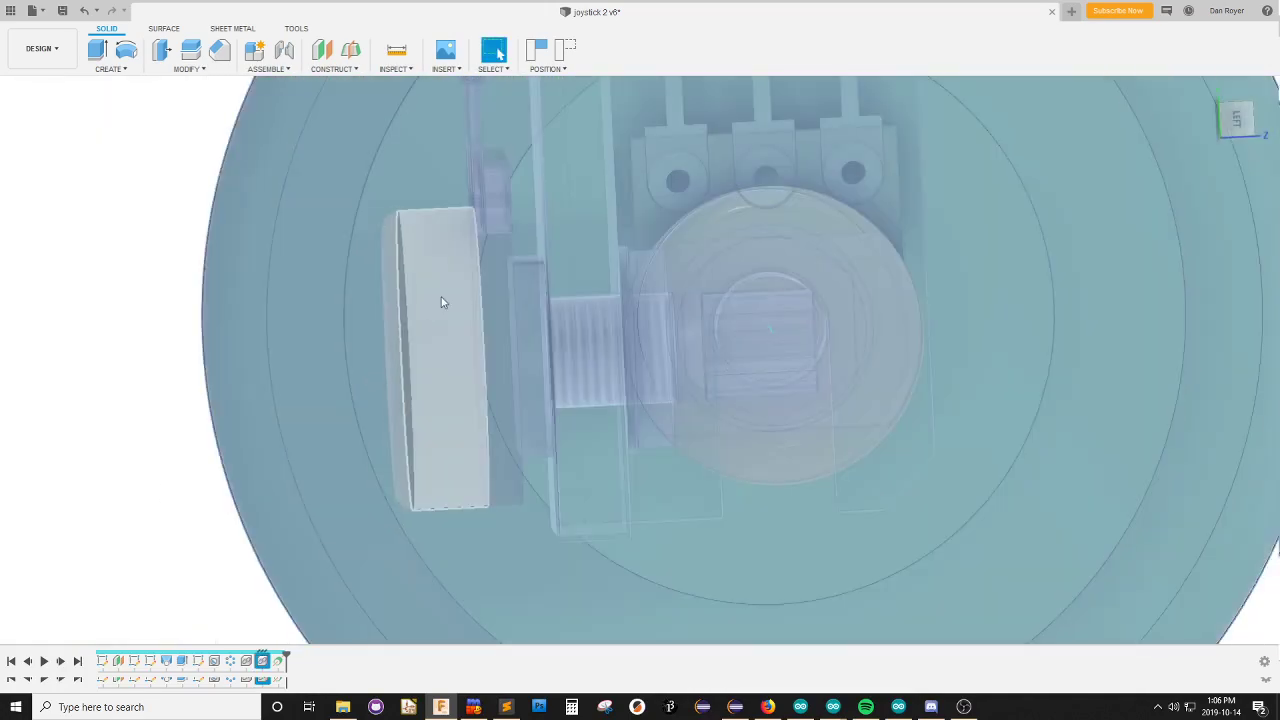
{"action": "left_click", "coordinate": [1234, 114]}
{"action": "scroll", "coordinate": [828, 446], "scroll_direction": "up", "scroll_amount": 5}
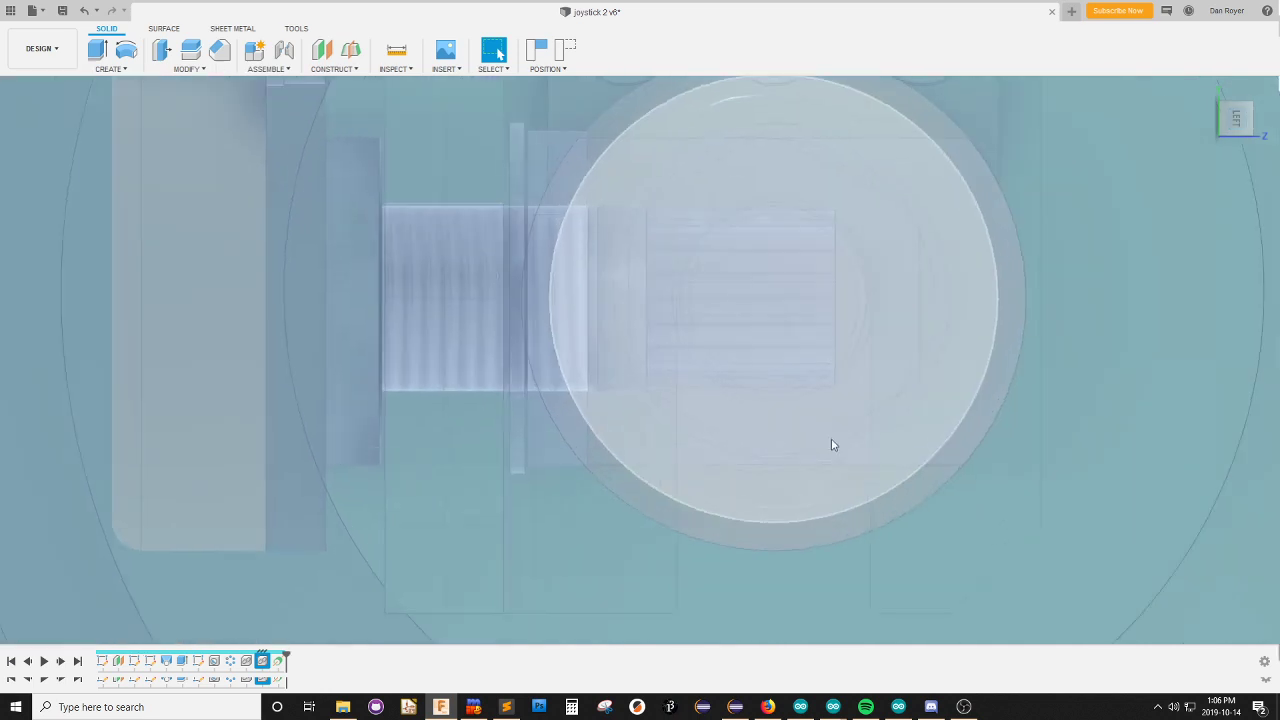
{"action": "key", "text": "m"}
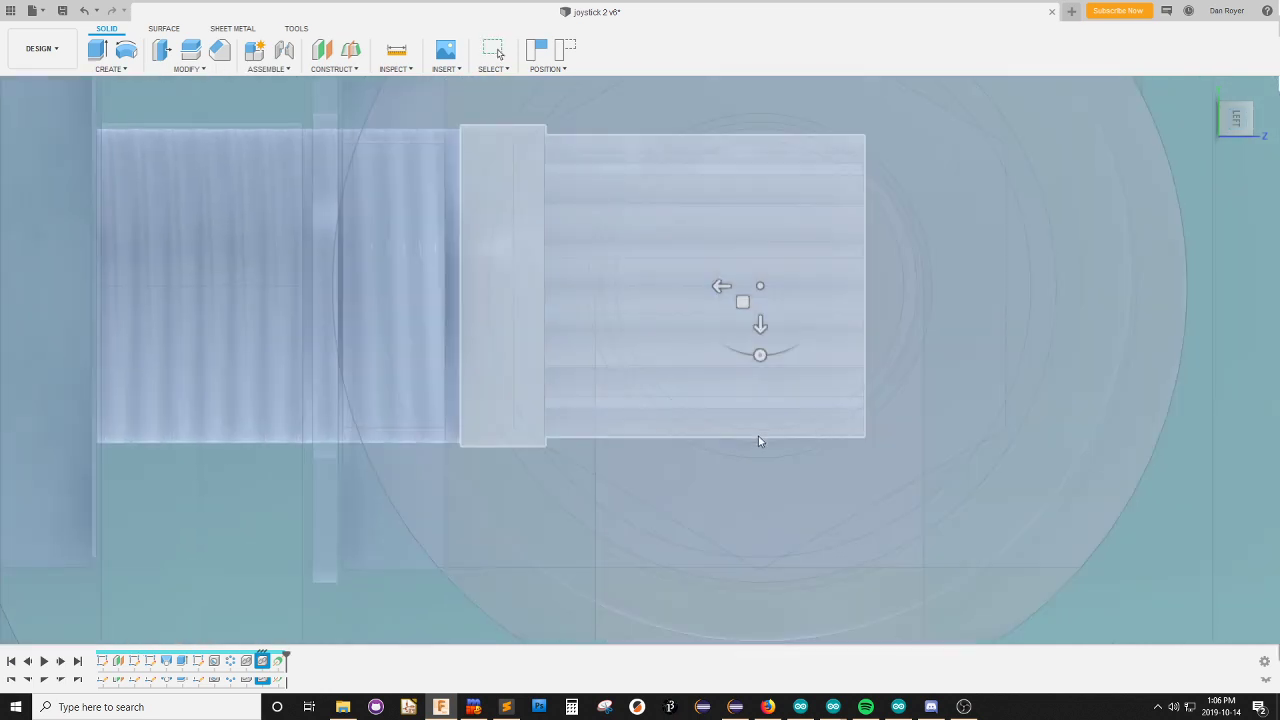
{"action": "key", "text": "Escape"}
{"action": "scroll", "coordinate": [769, 286], "scroll_direction": "up", "scroll_amount": 2}
{"action": "scroll", "coordinate": [769, 286], "scroll_direction": "up", "scroll_amount": 1}
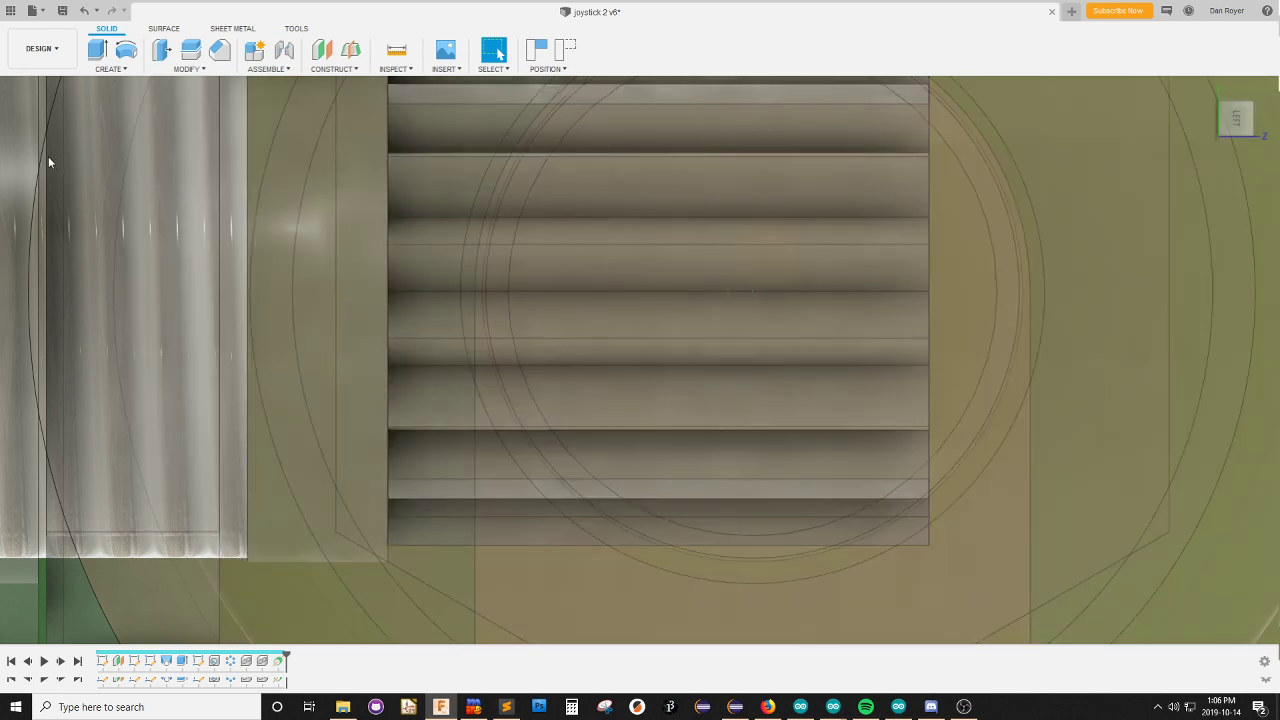
{"action": "scroll", "coordinate": [592, 342], "scroll_direction": "down", "scroll_amount": 5}
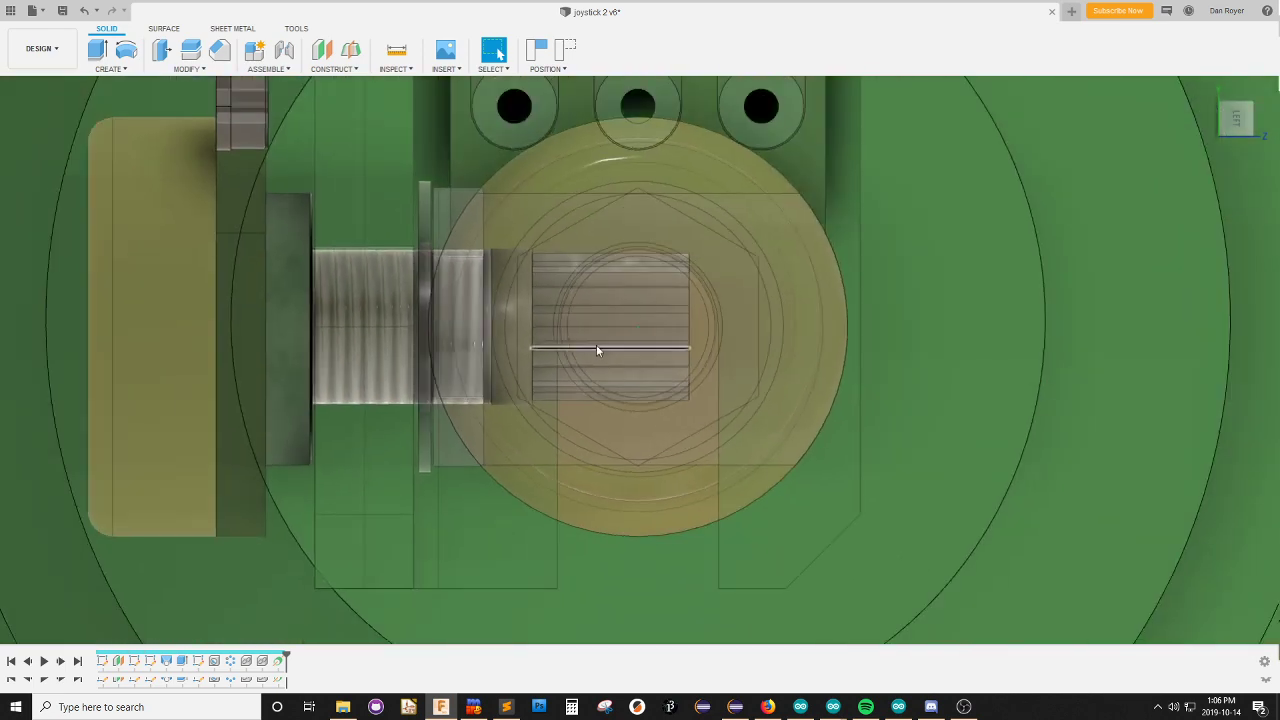
{"action": "scroll", "coordinate": [596, 350], "scroll_direction": "down", "scroll_amount": 5}
{"action": "scroll", "coordinate": [621, 360], "scroll_direction": "up", "scroll_amount": 6}
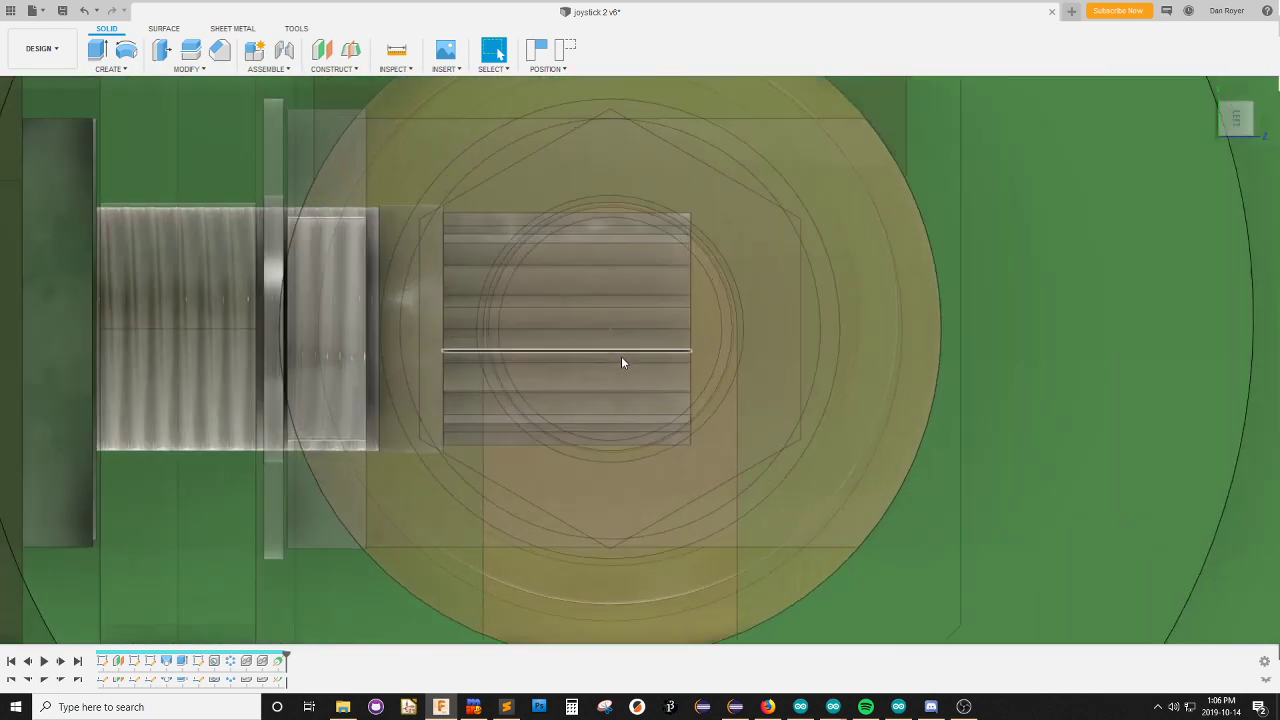
{"action": "scroll", "coordinate": [621, 360], "scroll_direction": "down", "scroll_amount": 5}
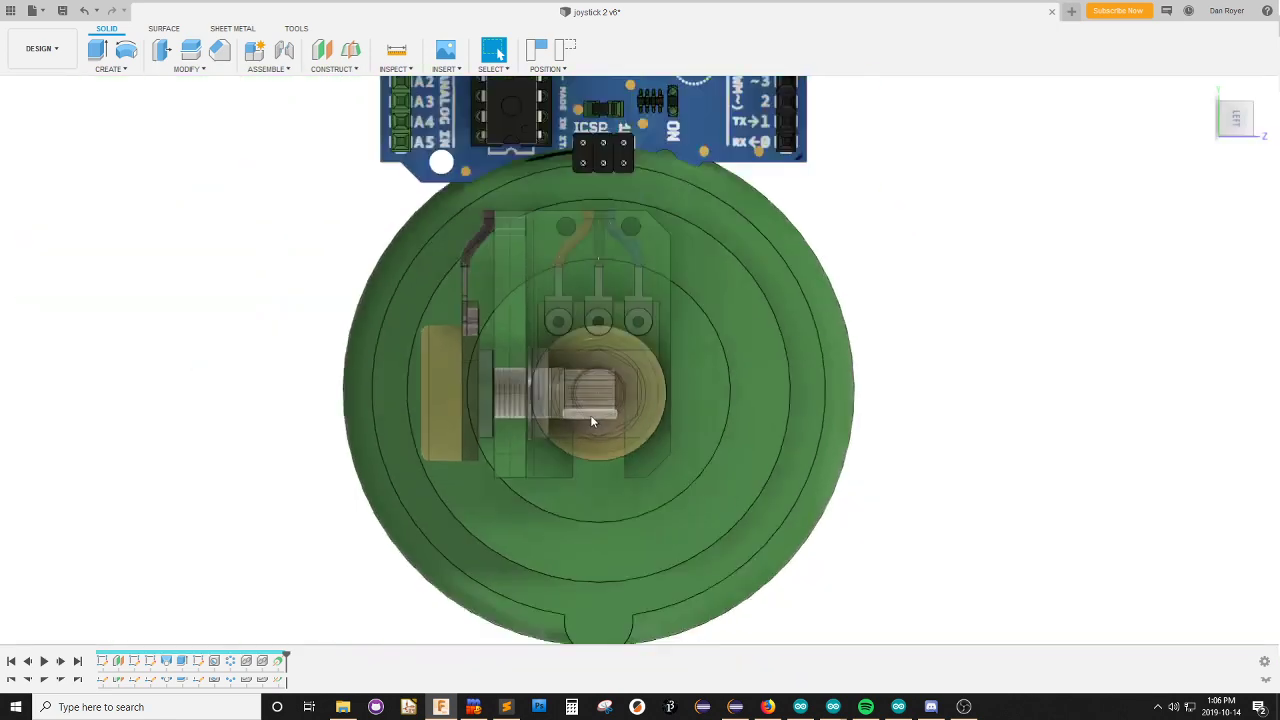
Move the suction cup straight down along the base axis until it sits clear below the end of the potentiometer shaft.
{"action": "scroll", "coordinate": [592, 422], "scroll_direction": "down", "scroll_amount": 4}
{"action": "middle_click_drag", "start_coordinate": [680, 430], "coordinate": [777, 286], "text": "shift"}
{"action": "scroll", "coordinate": [448, 351], "scroll_direction": "up", "scroll_amount": 4}
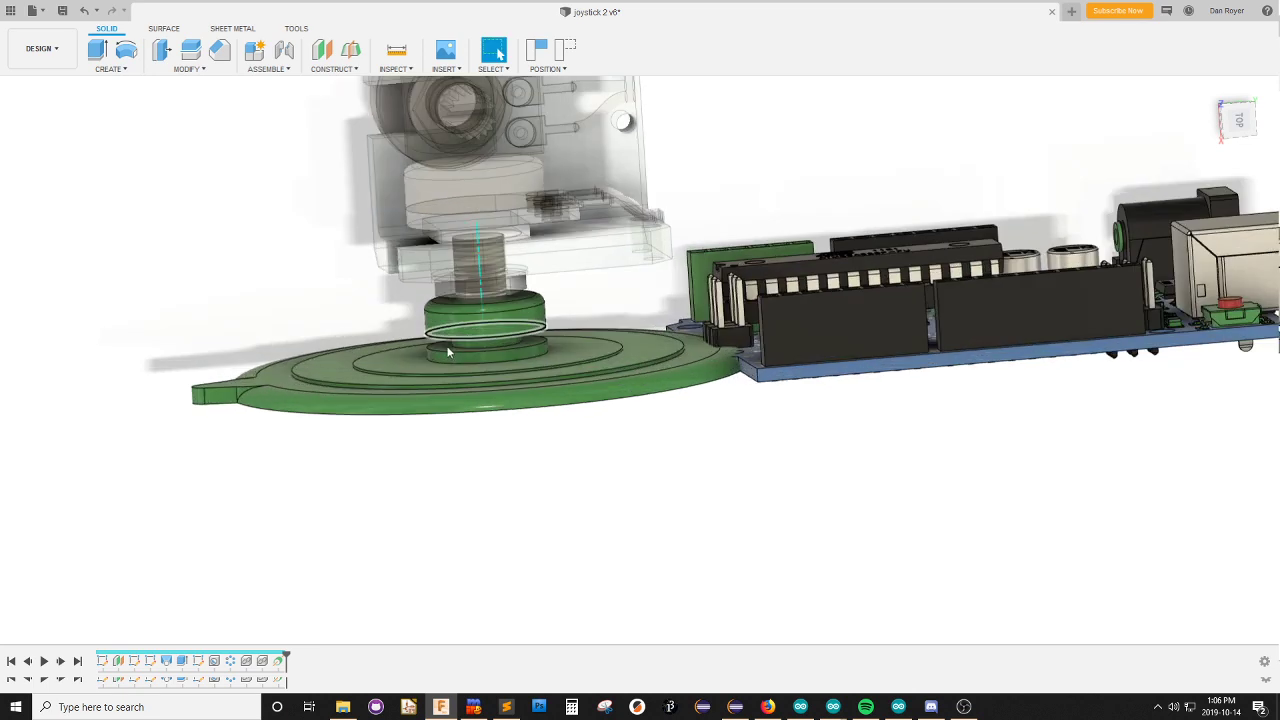
{"action": "left_click", "coordinate": [473, 369]}
{"action": "key", "text": "m"}
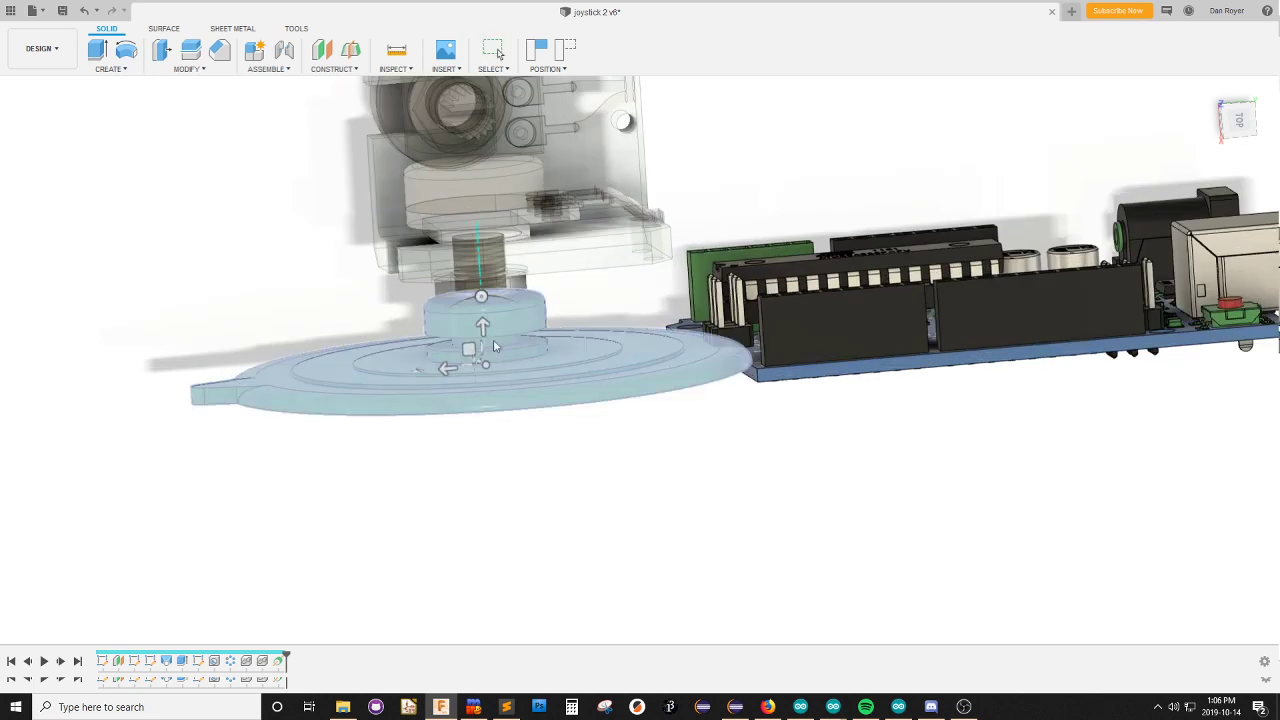
{"action": "left_click_drag", "start_coordinate": [483, 330], "coordinate": [484, 352]}
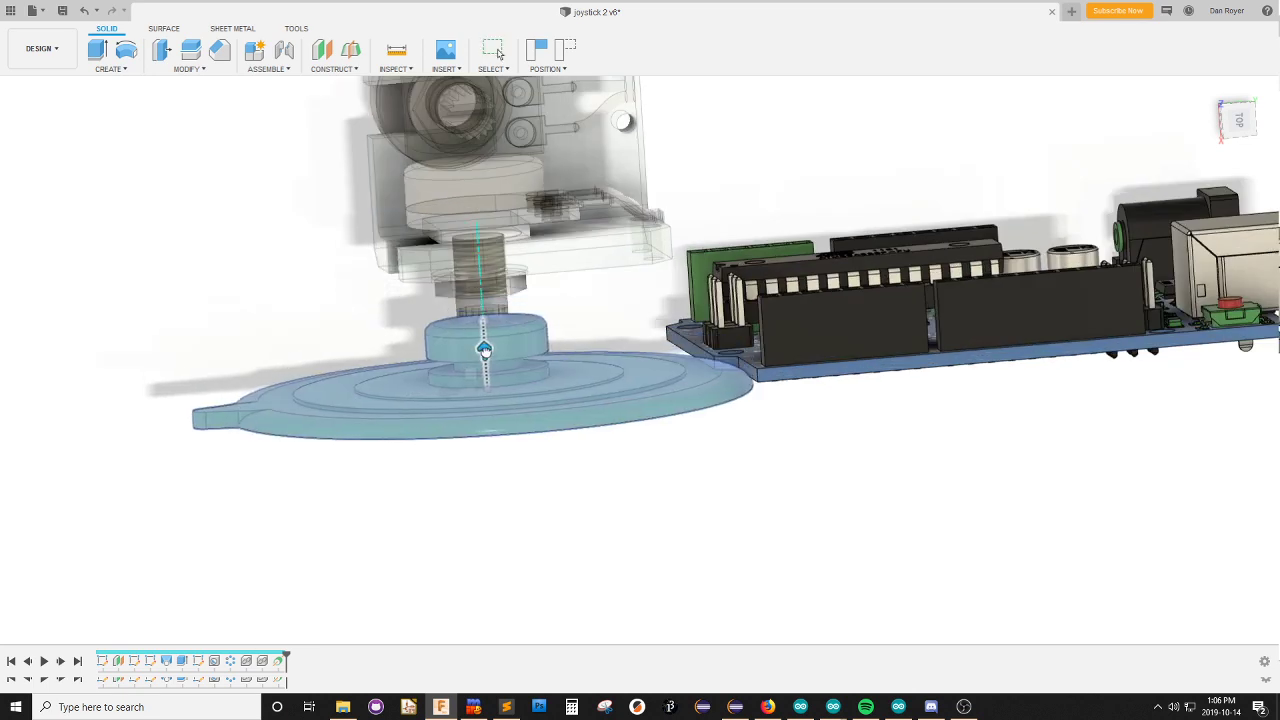
{"action": "left_click", "coordinate": [1240, 122]}
{"action": "scroll", "coordinate": [455, 350], "scroll_direction": "up", "scroll_amount": 3}
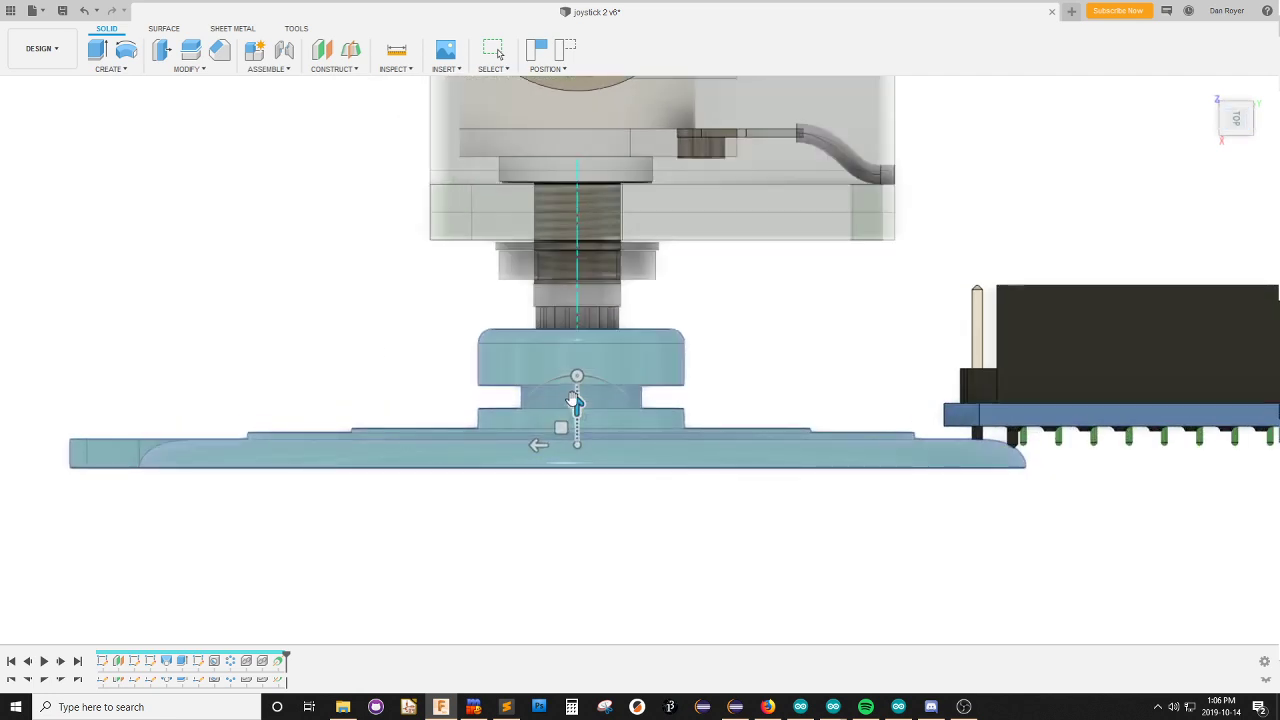
{"action": "left_click_drag", "start_coordinate": [576, 418], "coordinate": [577, 477]}
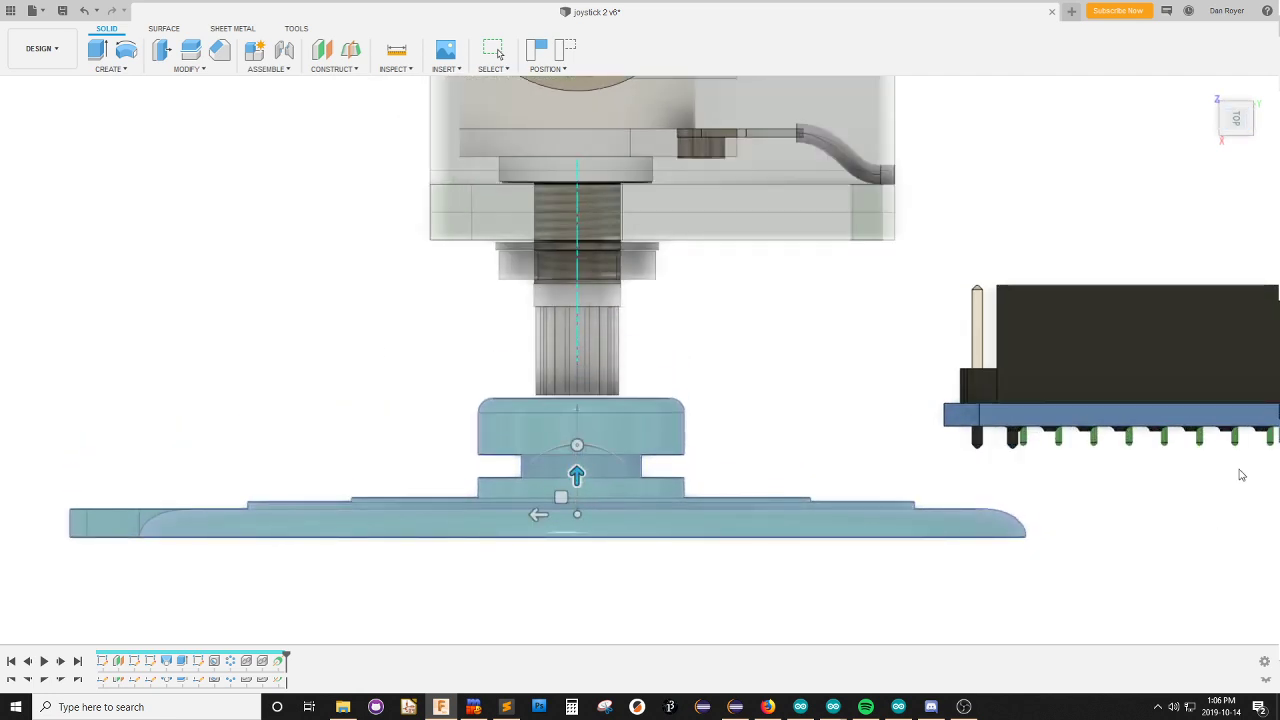
{"action": "key", "text": "Return"}
Capture the lowered suction cup's current position in the design history.
{"action": "scroll", "coordinate": [363, 253], "scroll_direction": "down", "scroll_amount": 2}
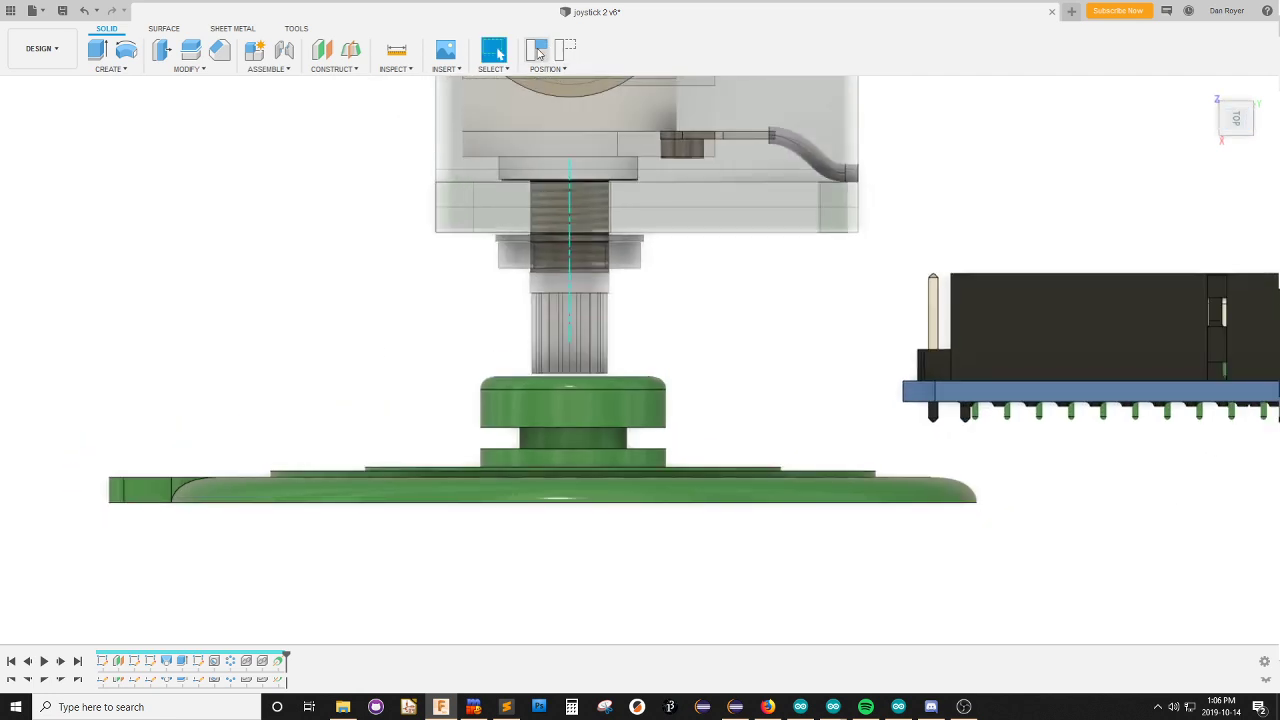
{"action": "scroll", "coordinate": [363, 253], "scroll_direction": "down", "scroll_amount": 1}
{"action": "scroll", "coordinate": [606, 277], "scroll_direction": "up", "scroll_amount": 1}
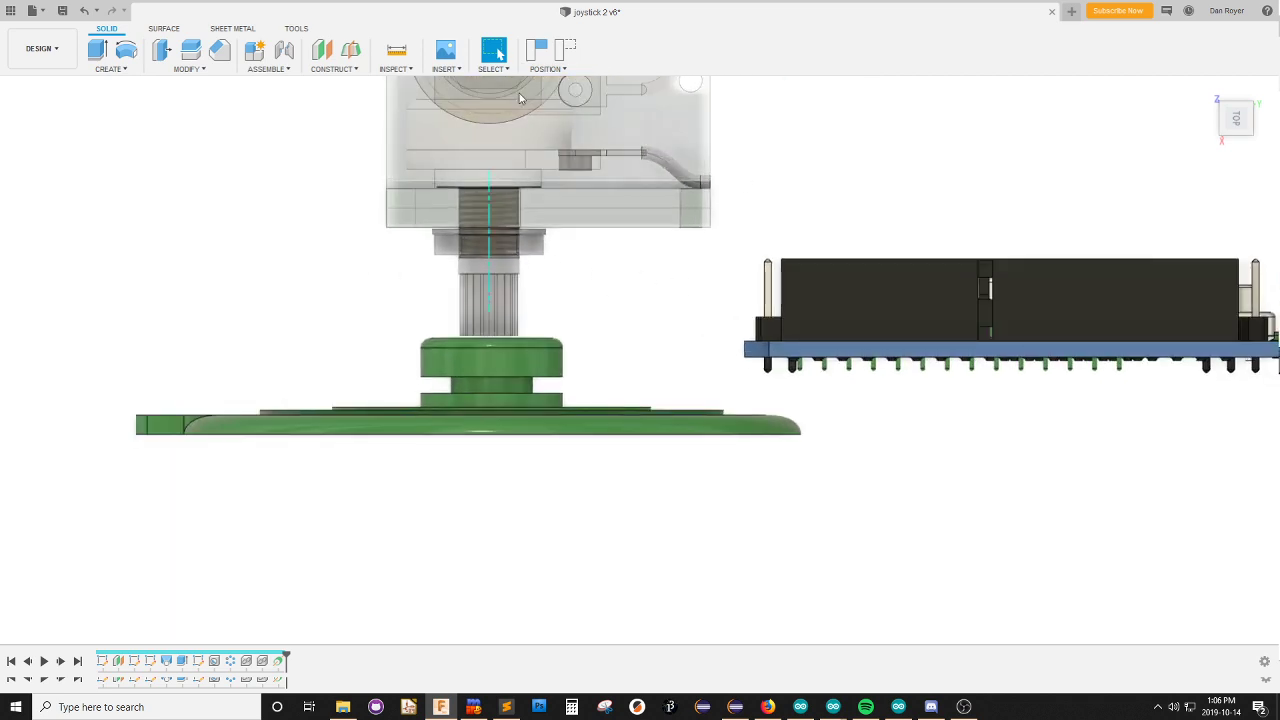
{"action": "left_click", "coordinate": [541, 51]}
{"action": "left_click", "coordinate": [541, 52]}
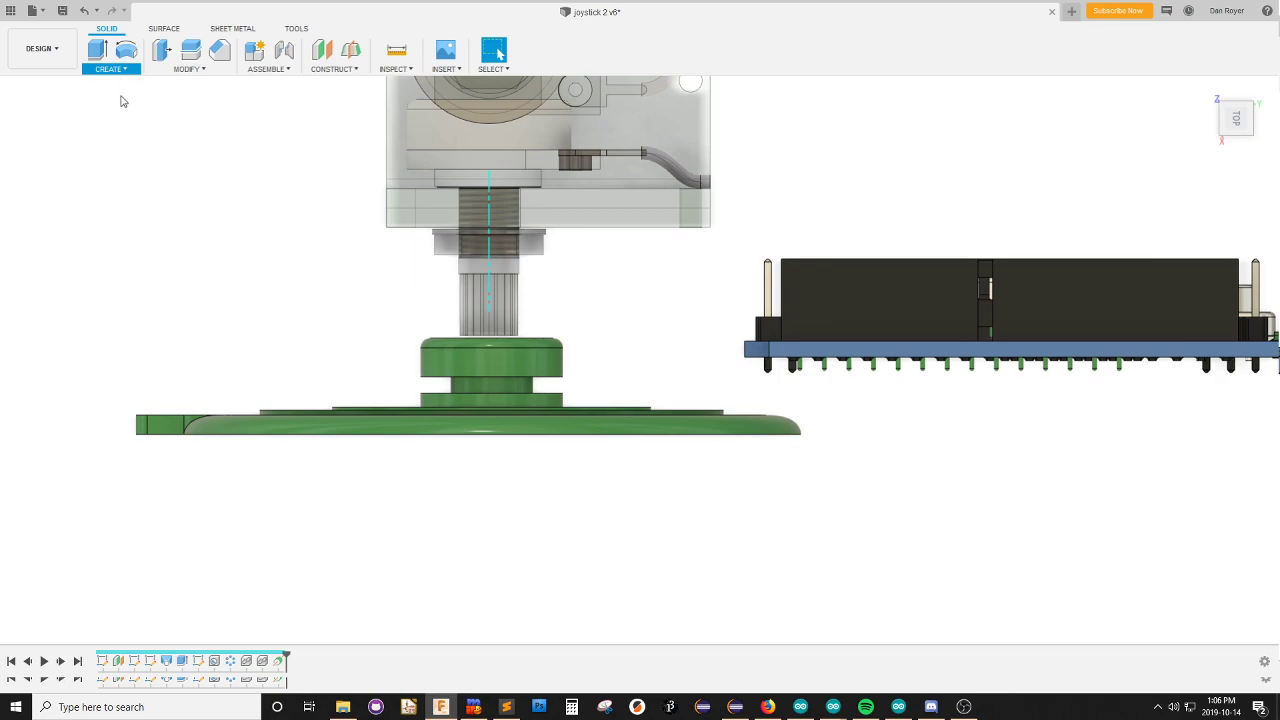
Start a sketch on the suction cup's lower flange and project the flange and neck outlines into it.
{"action": "left_click", "coordinate": [121, 101]}
{"action": "mouse_move", "coordinate": [603, 346]}
{"action": "middle_mouse_down", "text": "shift"}
{"action": "mouse_move", "coordinate": [600, 372]}
{"action": "mouse_move", "coordinate": [652, 421]}
{"action": "mouse_move", "coordinate": [654, 320]}
{"action": "middle_mouse_up", "text": "shift"}
{"action": "left_click", "coordinate": [549, 372]}
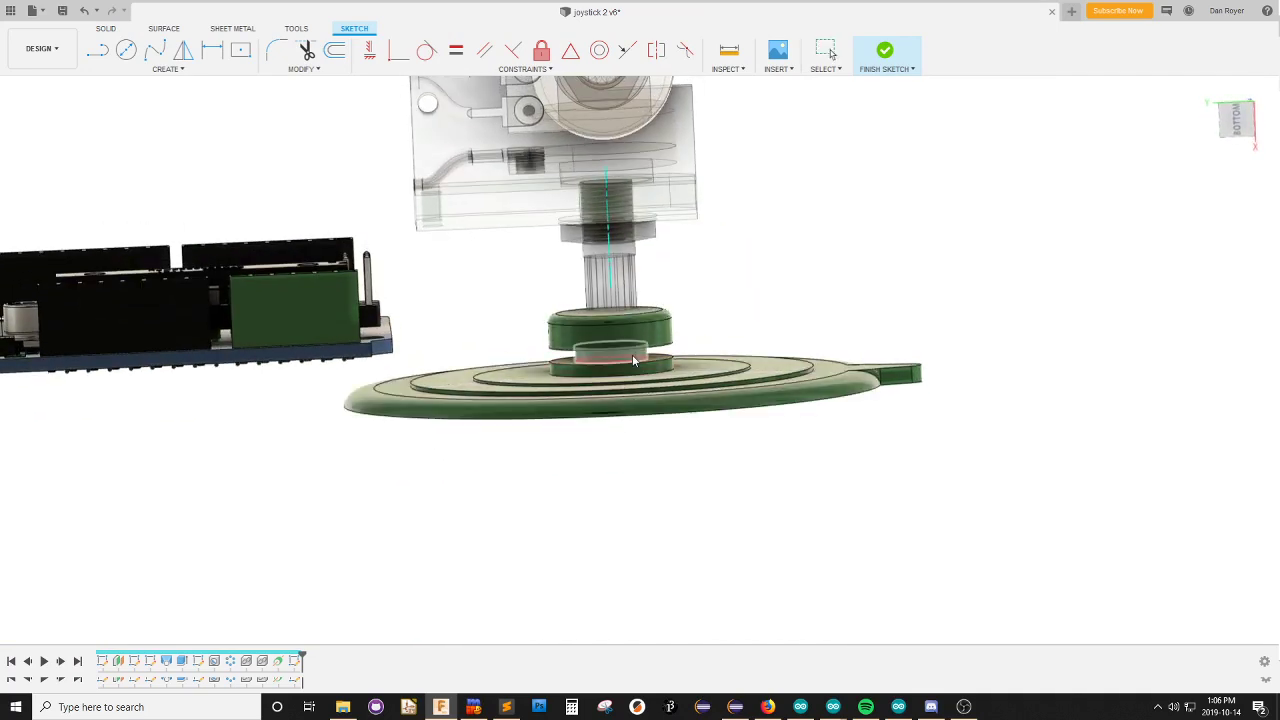
{"action": "left_click", "coordinate": [632, 356]}
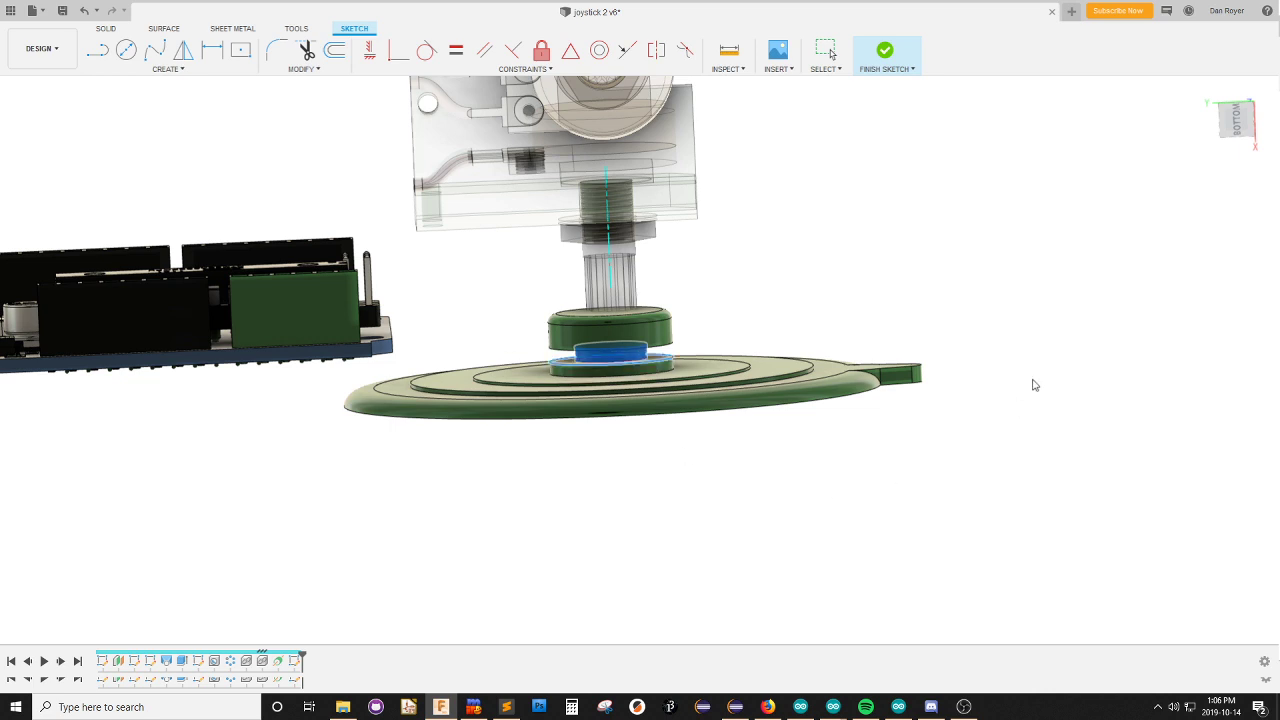
{"action": "key", "text": "Return"}
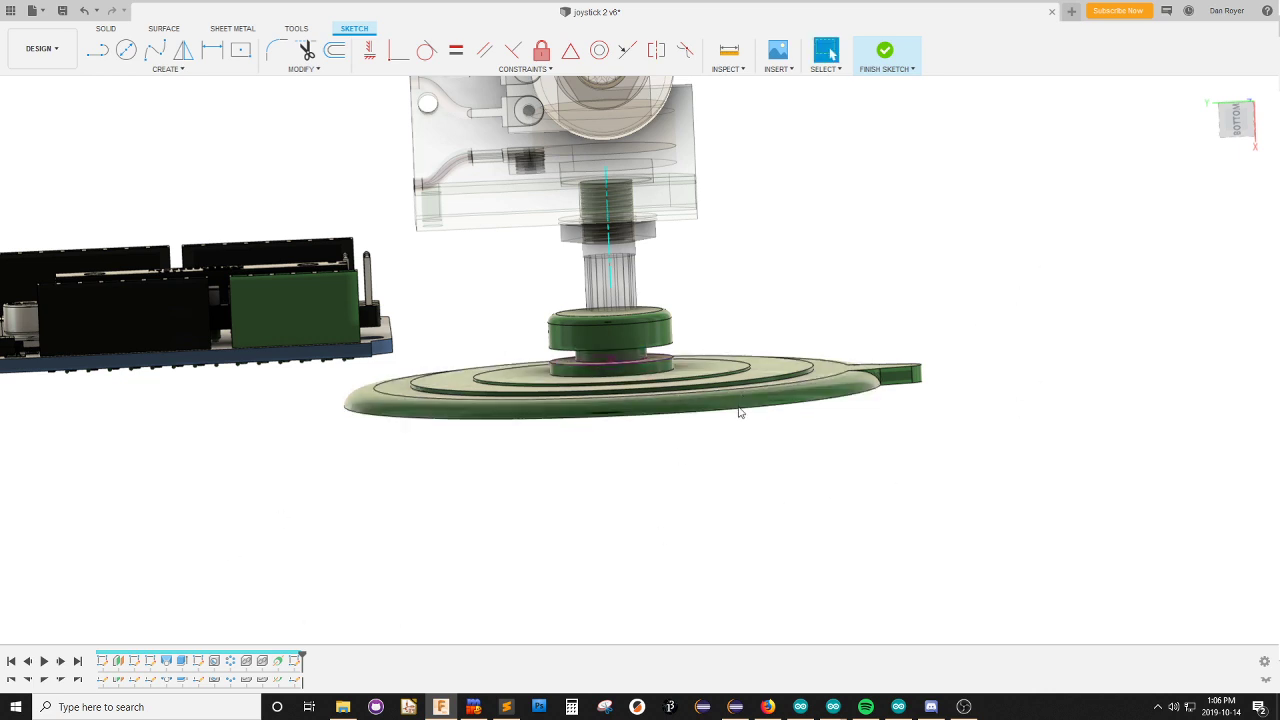
Project the circular edge around the suction cup's large disc, interrupted at the pull tab, into the sketch.
{"action": "scroll", "coordinate": [757, 303], "scroll_direction": "up", "scroll_amount": 3}
{"action": "scroll", "coordinate": [756, 292], "scroll_direction": "down", "scroll_amount": 4}
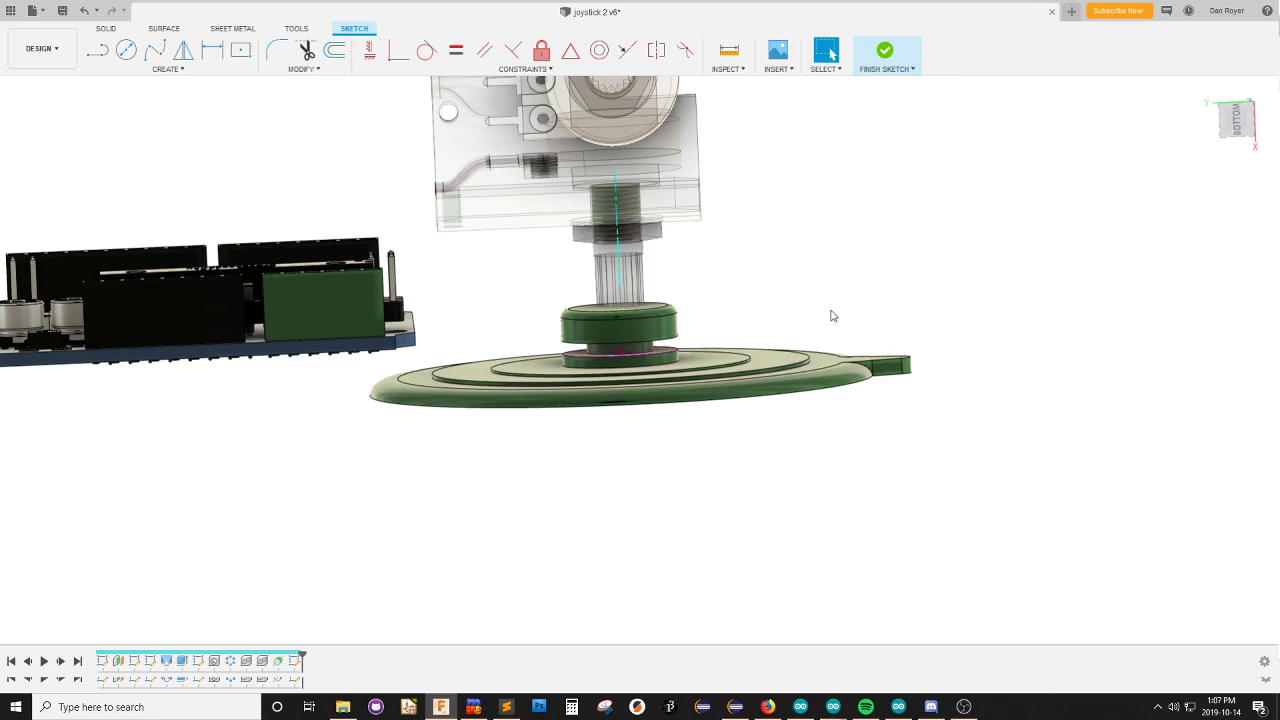
{"action": "key", "text": "p"}
{"action": "left_click", "coordinate": [829, 374]}
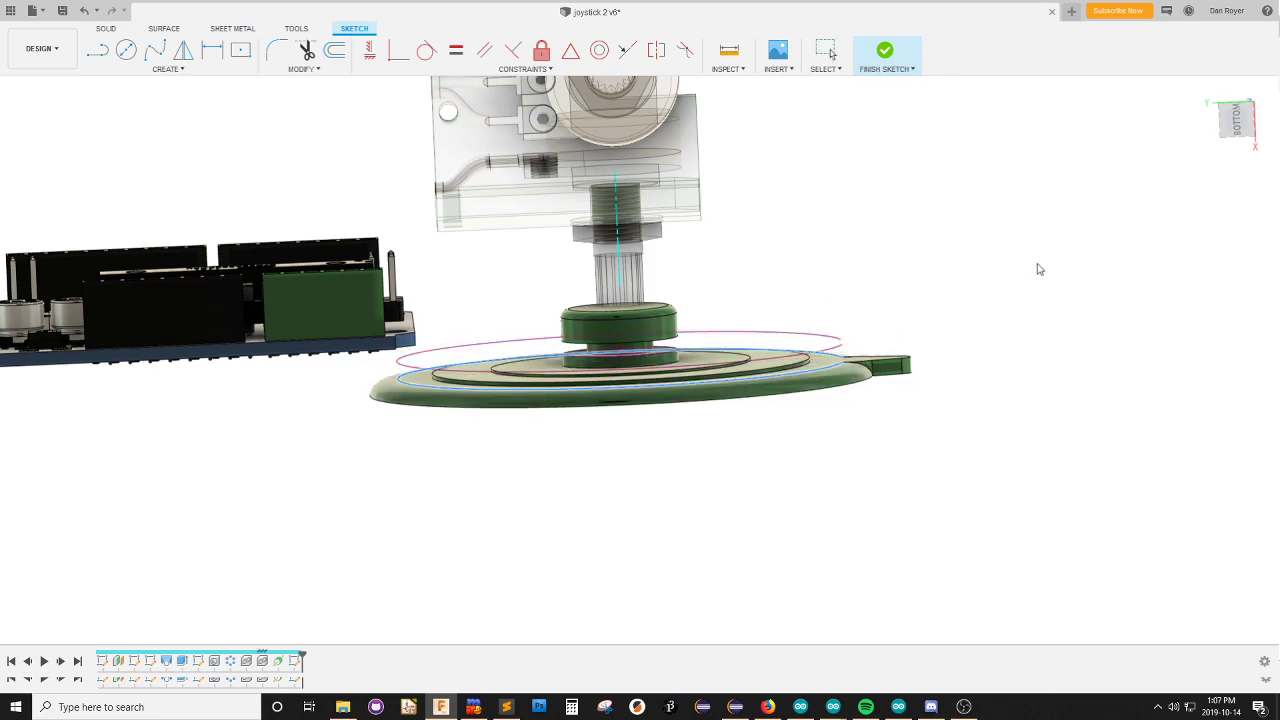
{"action": "key", "text": "Return"}
With the joystick arm hidden, project three of the Arduino's mounting holes plus the board's two long edges and its USB-side edge into the sketch.
{"action": "mouse_move", "coordinate": [881, 238]}
{"action": "middle_mouse_down", "text": "shift"}
{"action": "mouse_move", "coordinate": [878, 346]}
{"action": "mouse_move", "coordinate": [874, 320]}
{"action": "mouse_move", "coordinate": [876, 333]}
{"action": "middle_mouse_up", "text": "shift"}
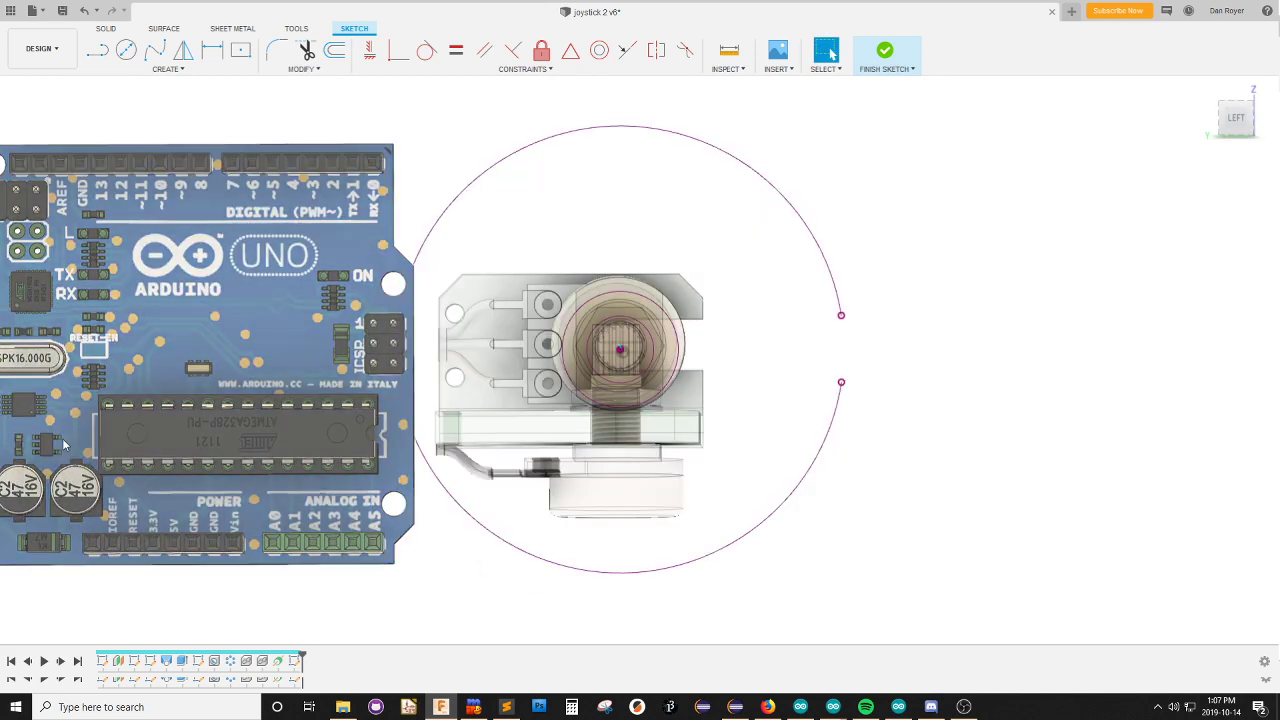
{"action": "scroll", "coordinate": [1100, 378], "scroll_direction": "down", "scroll_amount": 4}
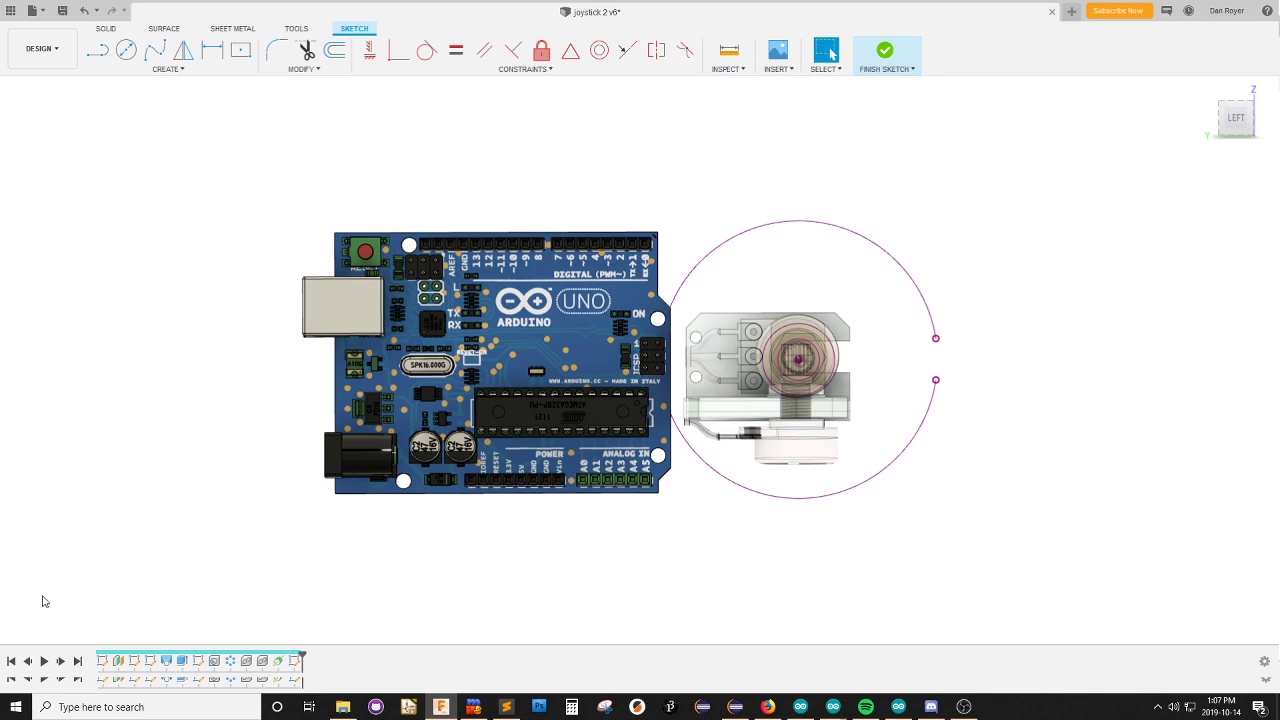
{"action": "scroll", "coordinate": [855, 367], "scroll_direction": "up", "scroll_amount": 1}
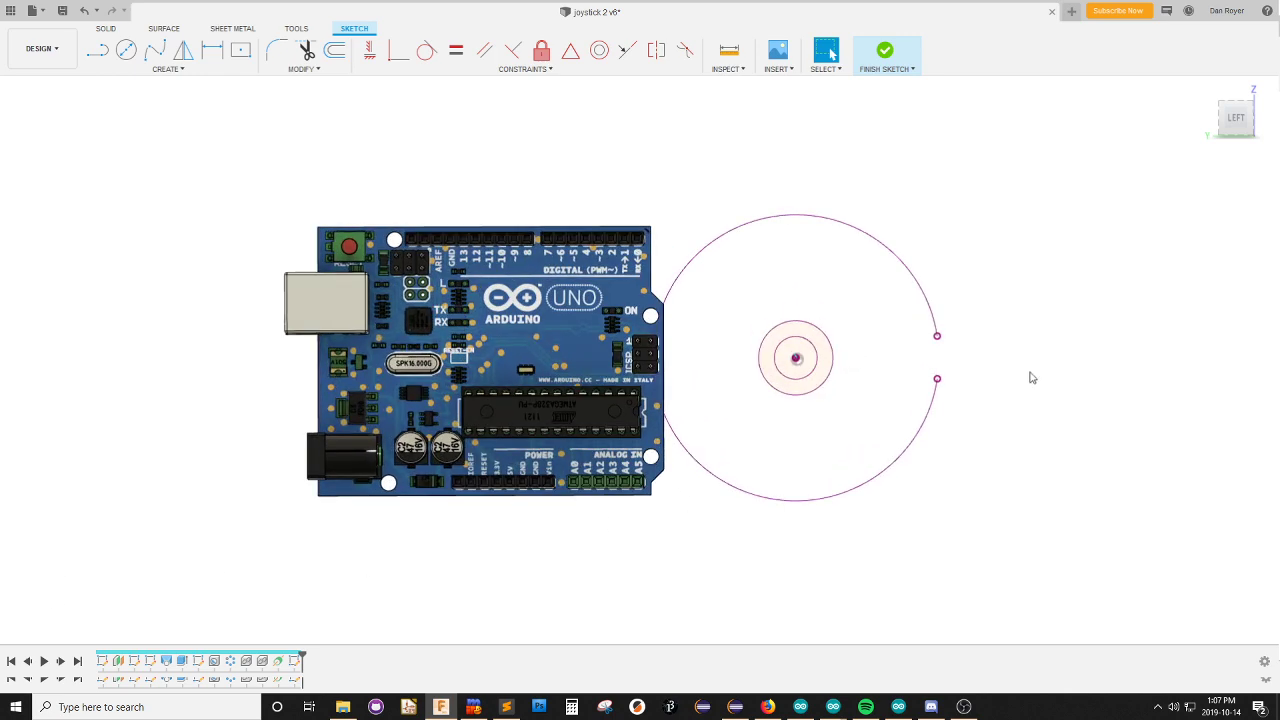
{"action": "mouse_move", "coordinate": [913, 330]}
{"action": "middle_mouse_down", "text": "shift"}
{"action": "mouse_move", "coordinate": [925, 342]}
{"action": "mouse_move", "coordinate": [914, 334]}
{"action": "middle_mouse_up", "text": "shift"}
{"action": "key", "text": "p"}
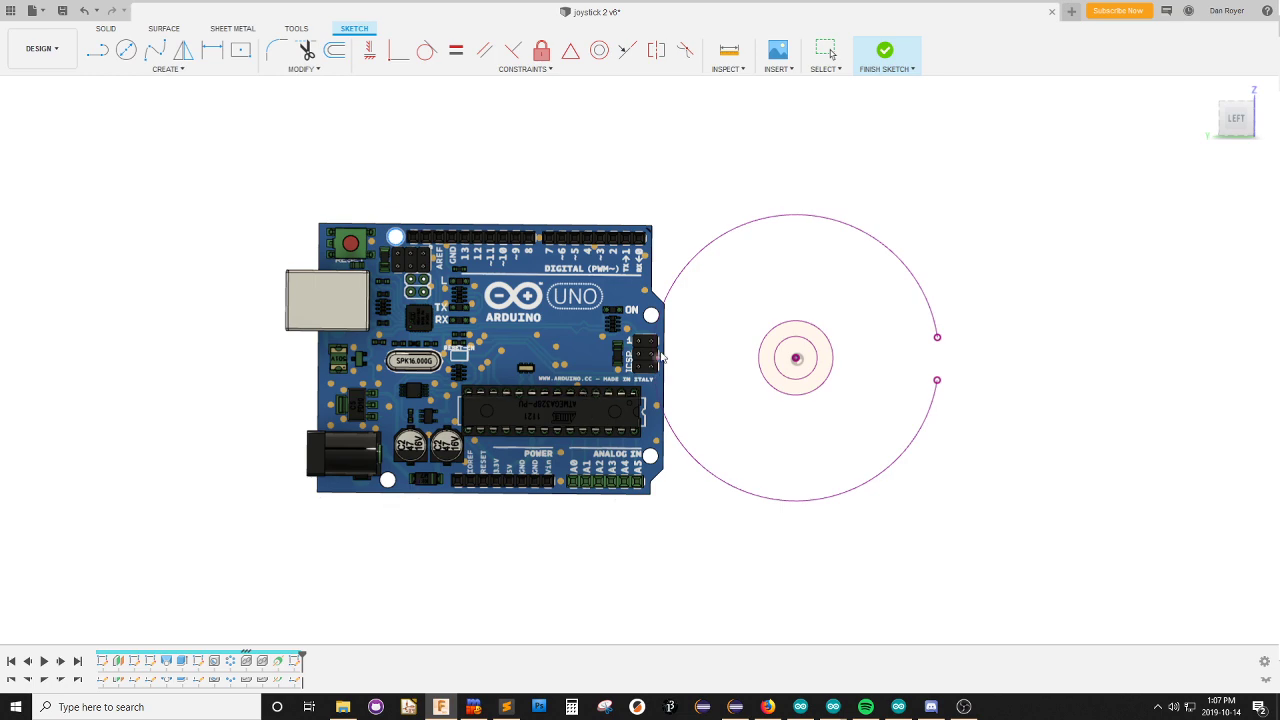
{"action": "left_click", "coordinate": [651, 318]}
{"action": "left_click", "coordinate": [652, 460]}
{"action": "key", "text": "Return"}
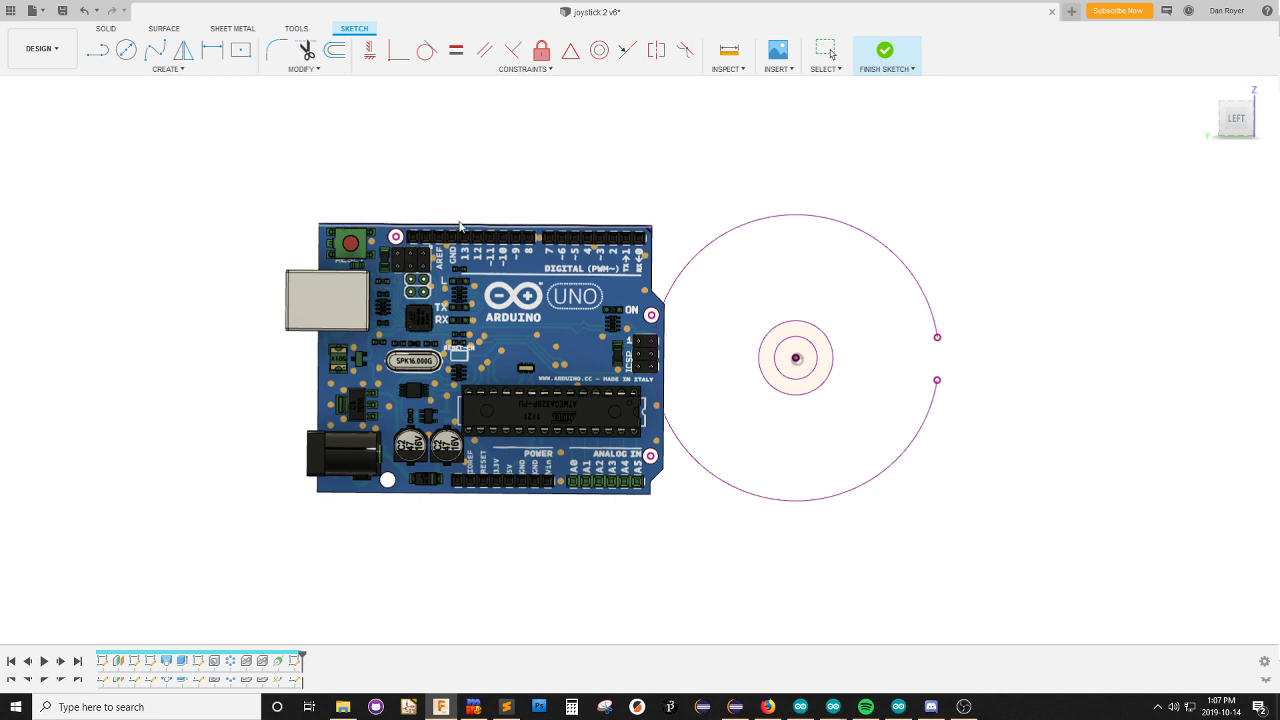
{"action": "left_click", "coordinate": [318, 258]}
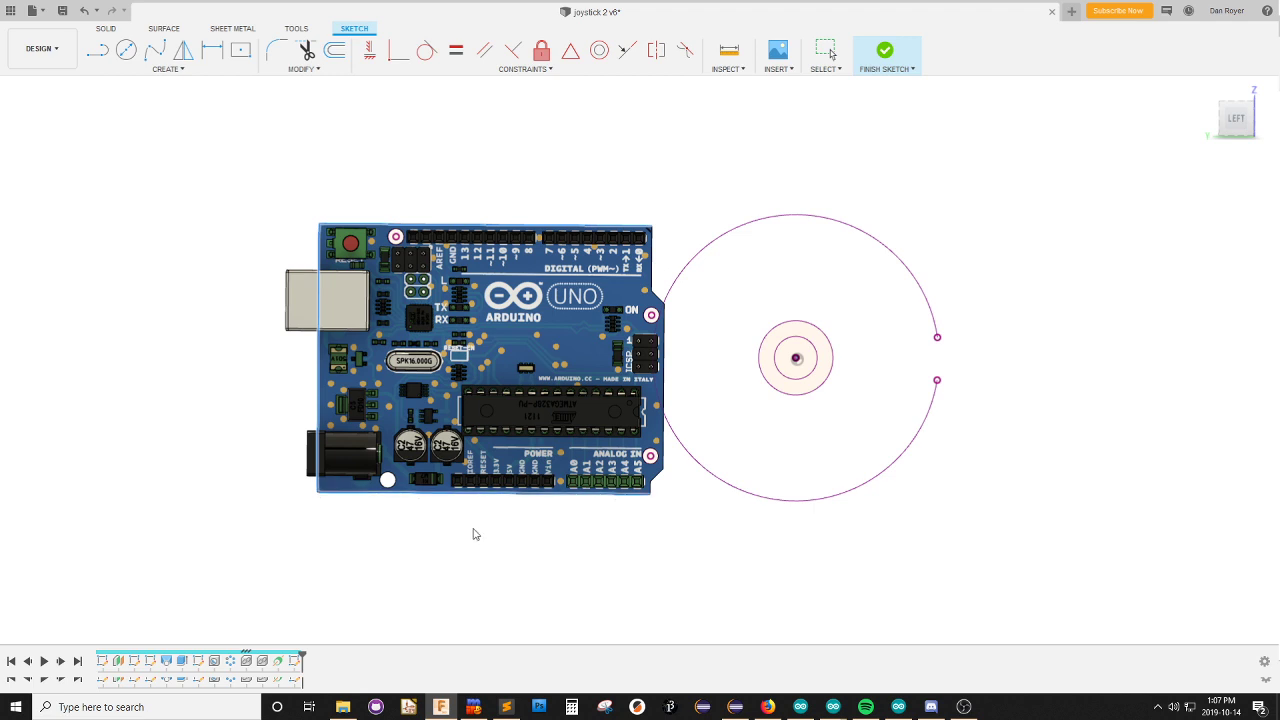
{"action": "key", "text": "Return"}
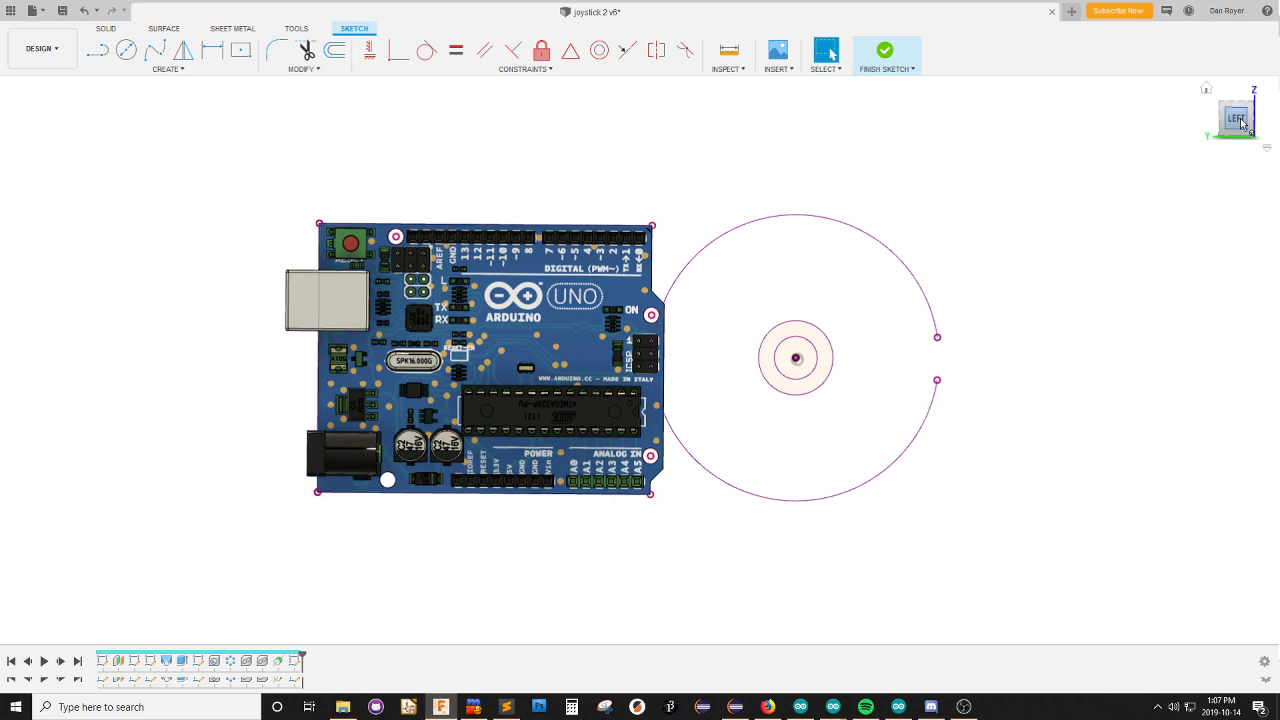
Offset the projected Arduino board edges outward by 1 mm along the two long sides and the USB side.
{"action": "left_click", "coordinate": [1236, 118]}
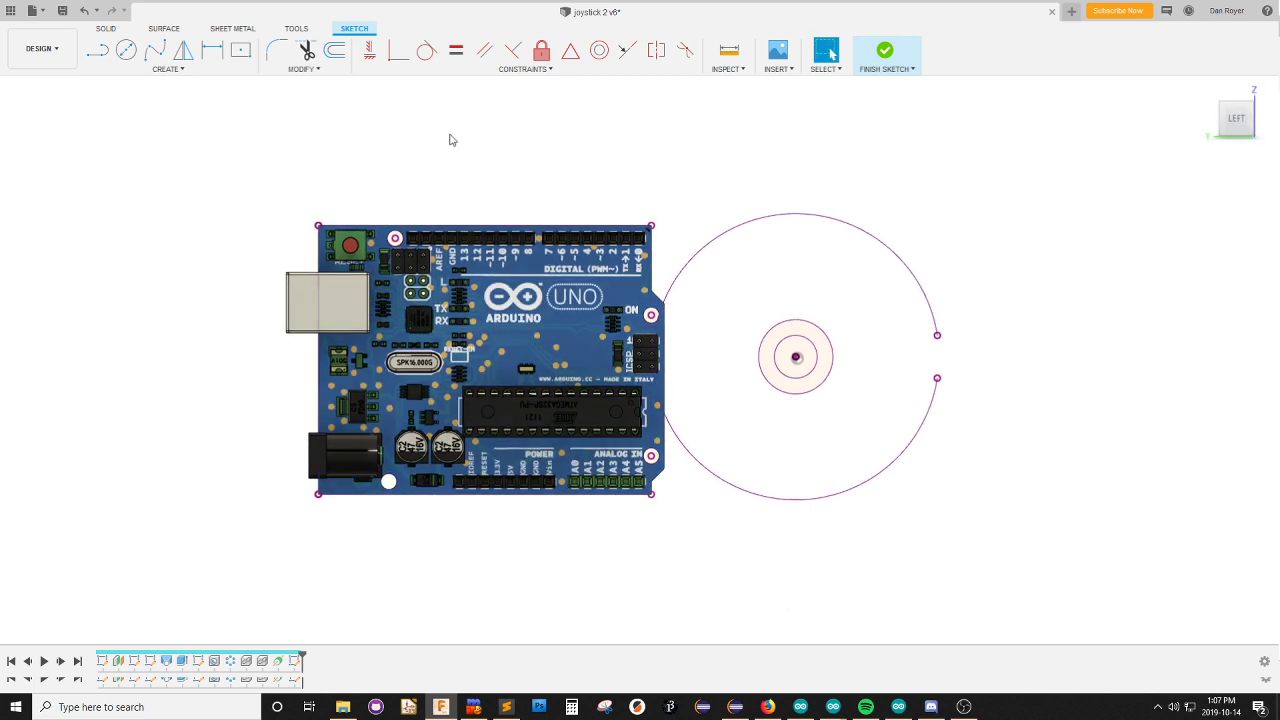
{"action": "key", "text": "o"}
{"action": "left_click", "coordinate": [461, 226]}
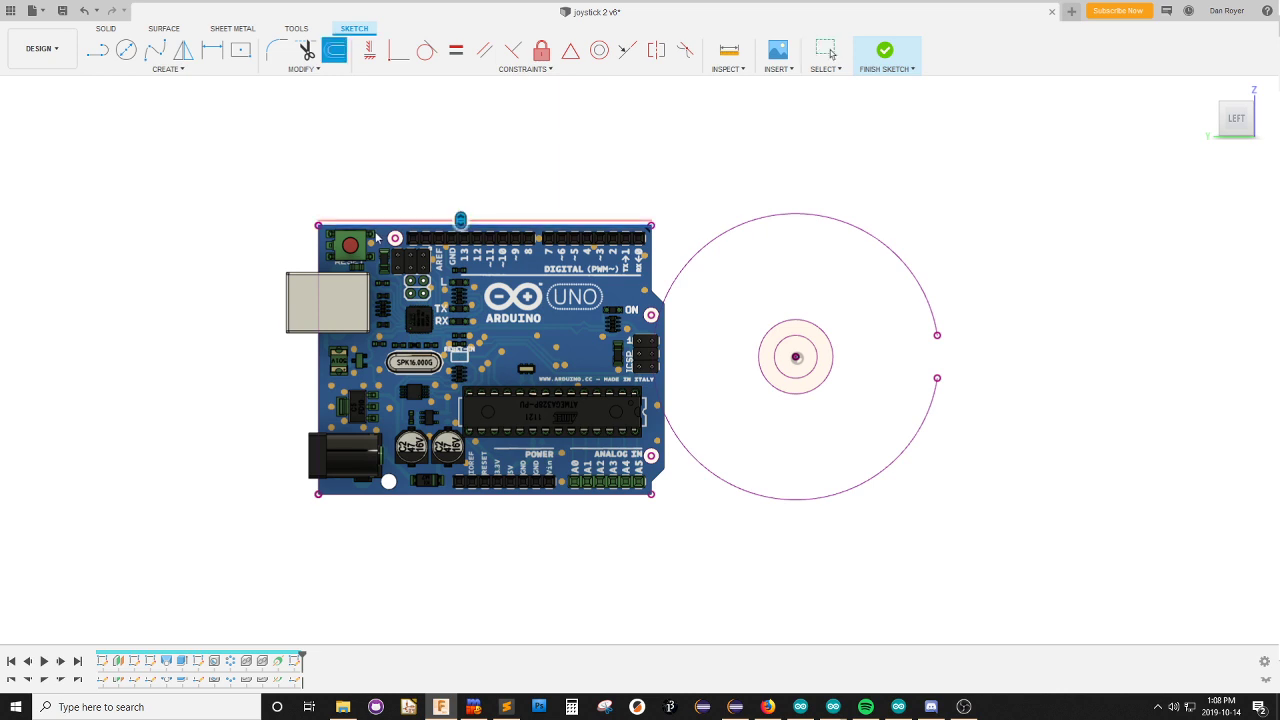
{"action": "left_click", "coordinate": [389, 496]}
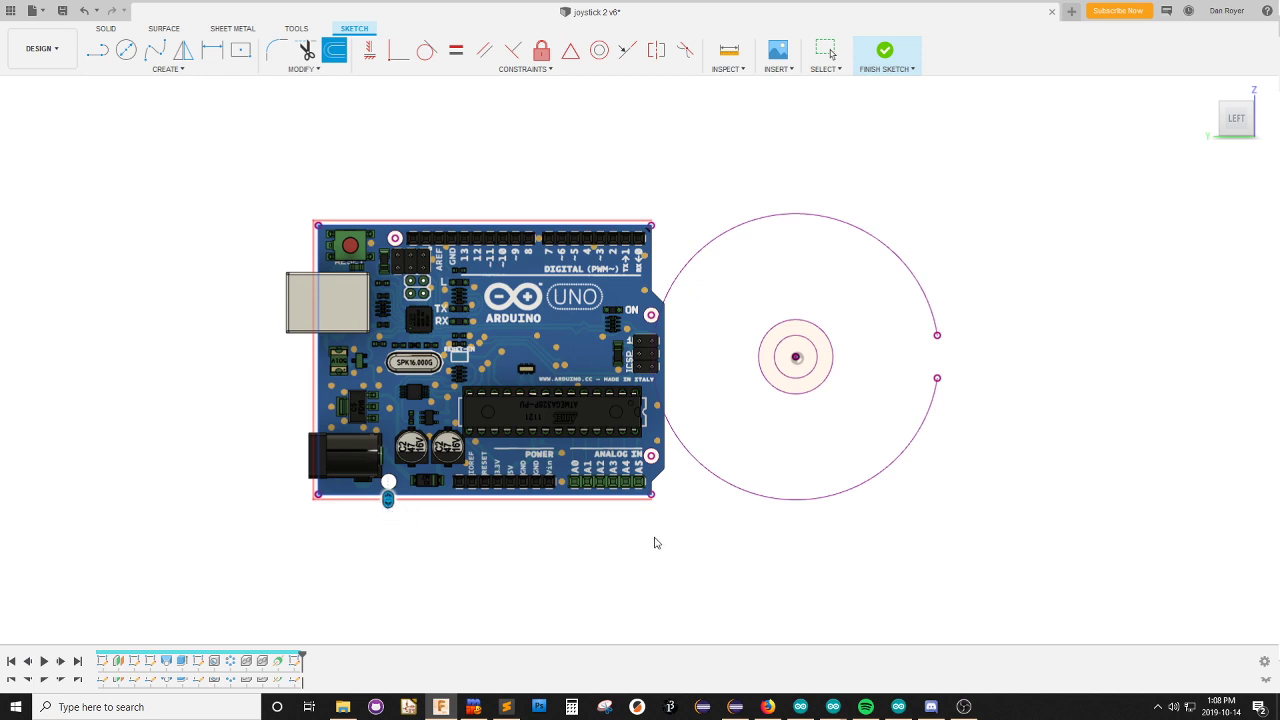
{"action": "key", "text": "Return"}
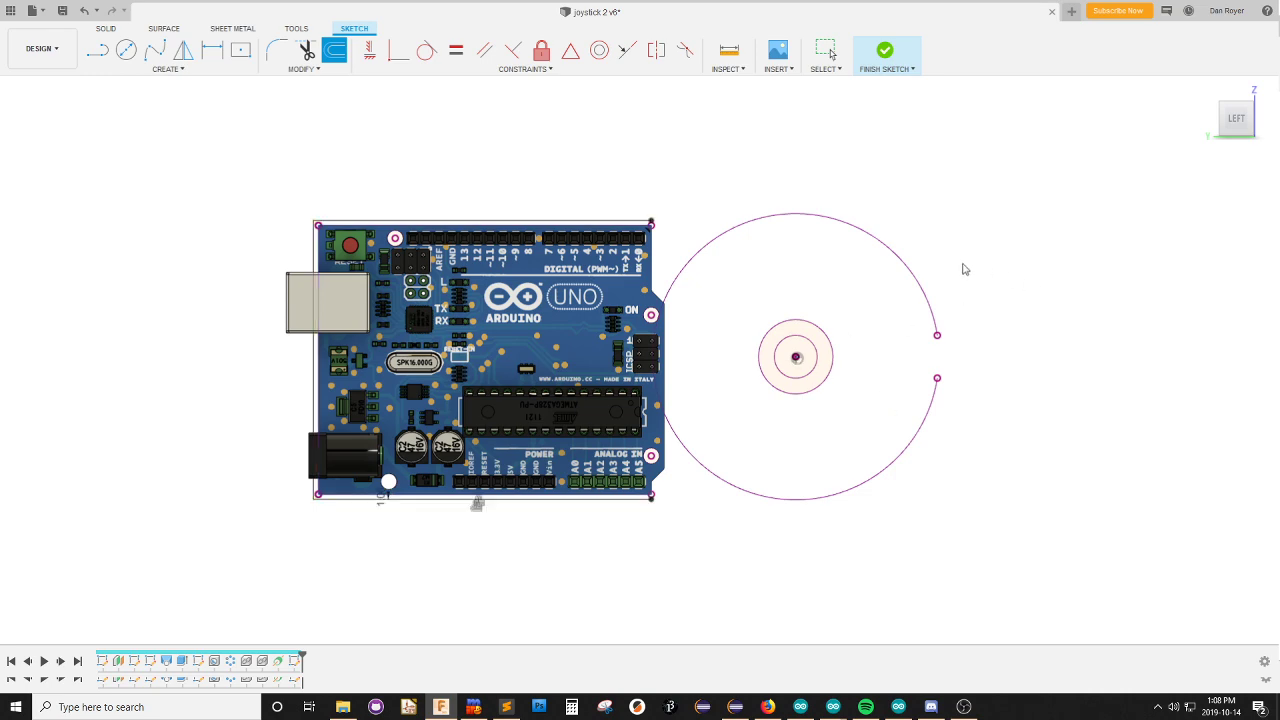
{"action": "left_click", "coordinate": [601, 227]}
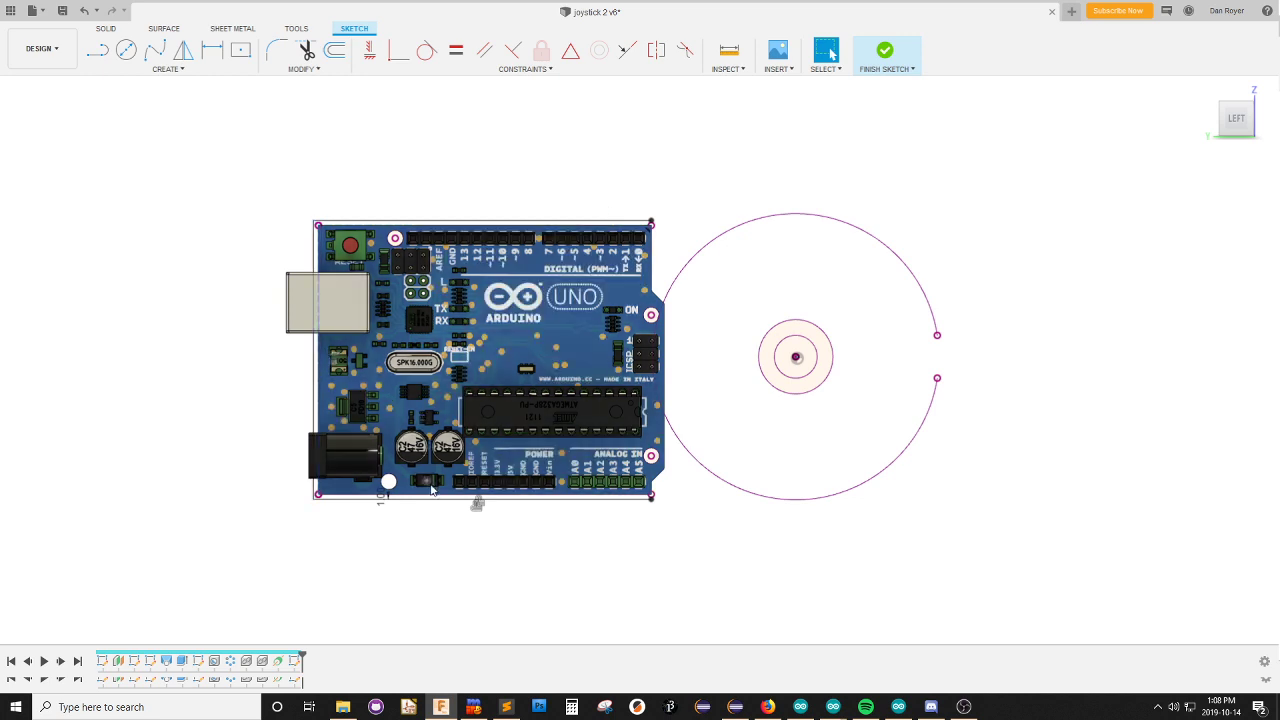
Offset the Arduino's projected long edges and USB-side edge outward by 2.2 mm to add a second outer outline.
{"action": "left_click", "coordinate": [683, 535]}
{"action": "key", "text": "o"}
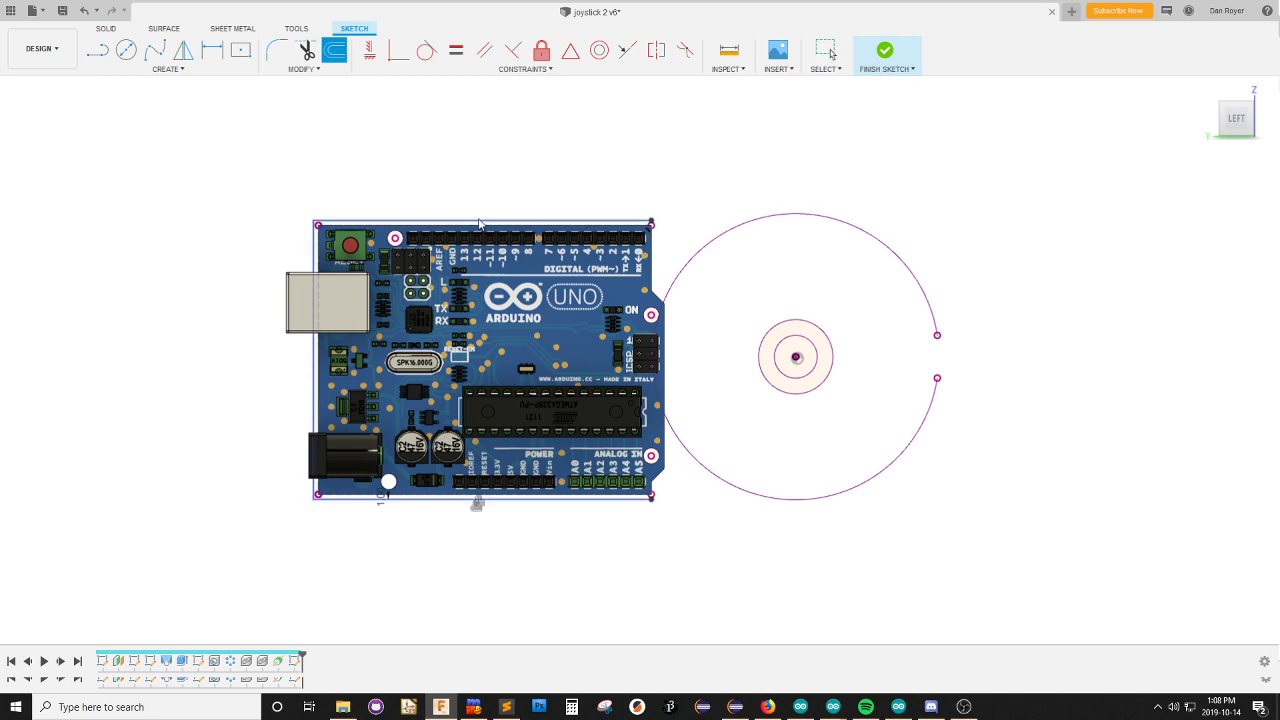
{"action": "key", "text": "Escape"}
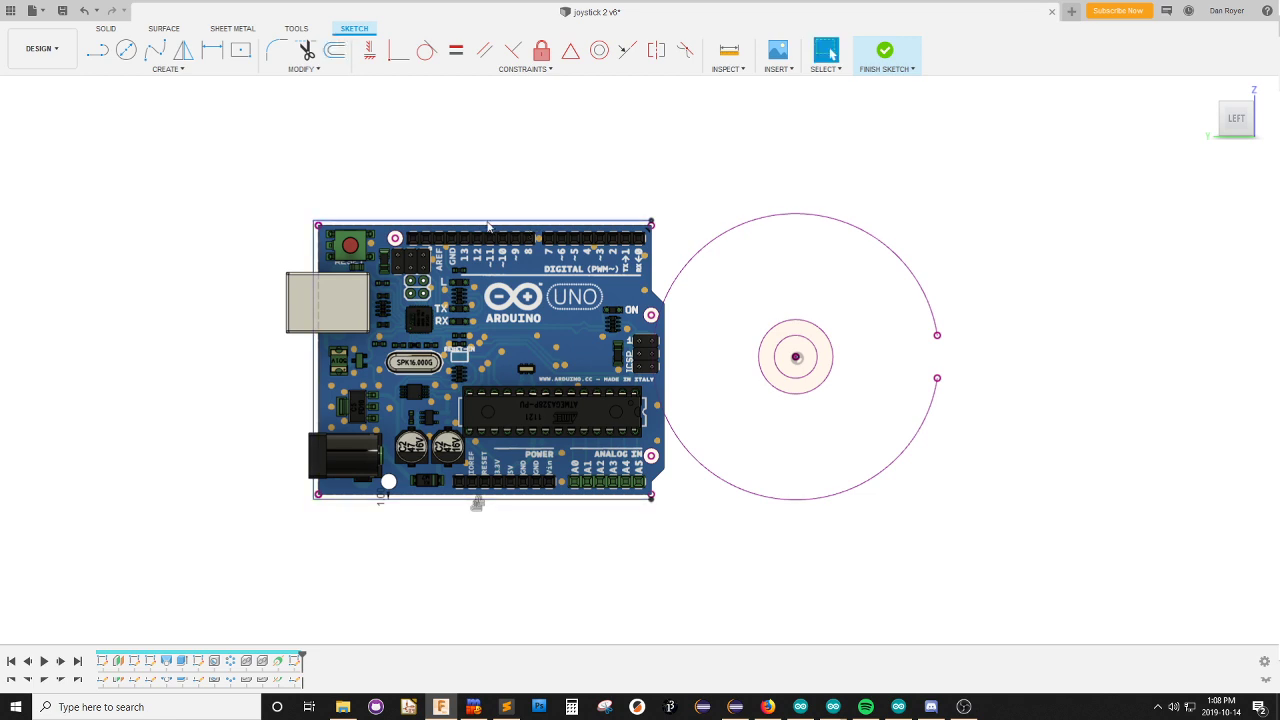
{"action": "key", "text": "o"}
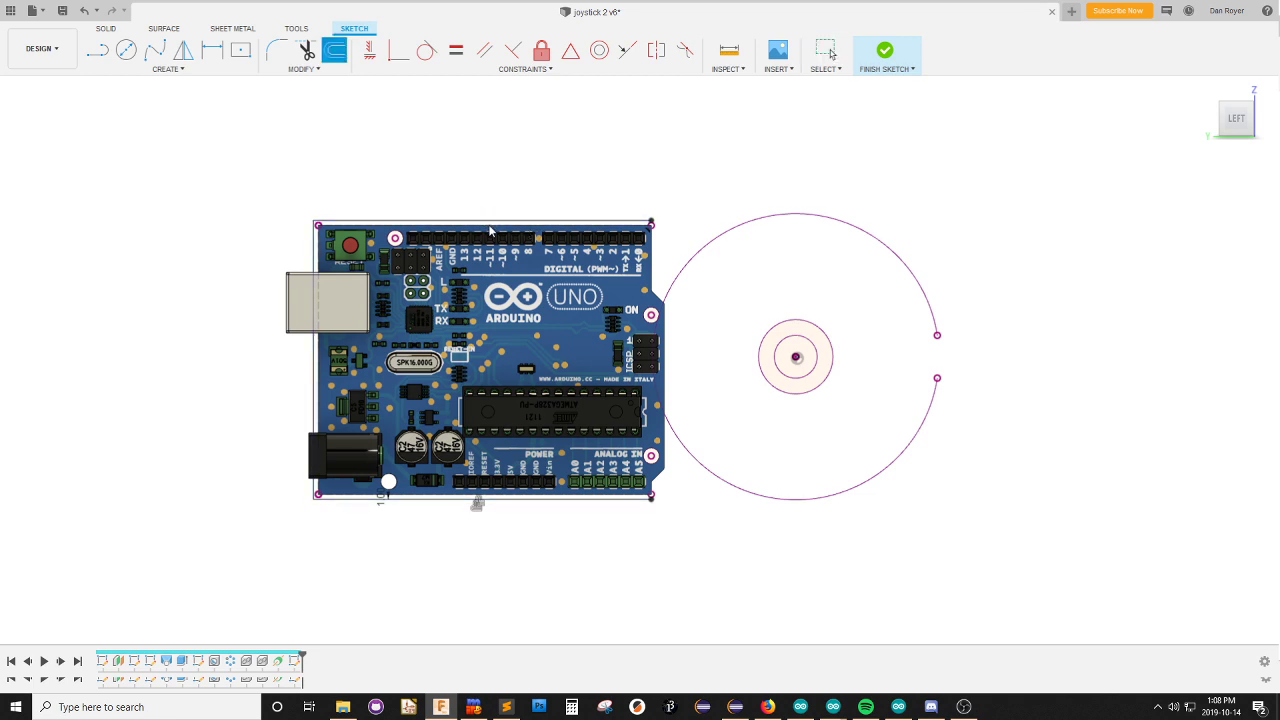
{"action": "left_click", "coordinate": [489, 222]}
{"action": "left_click_drag", "start_coordinate": [489, 220], "coordinate": [489, 215]}
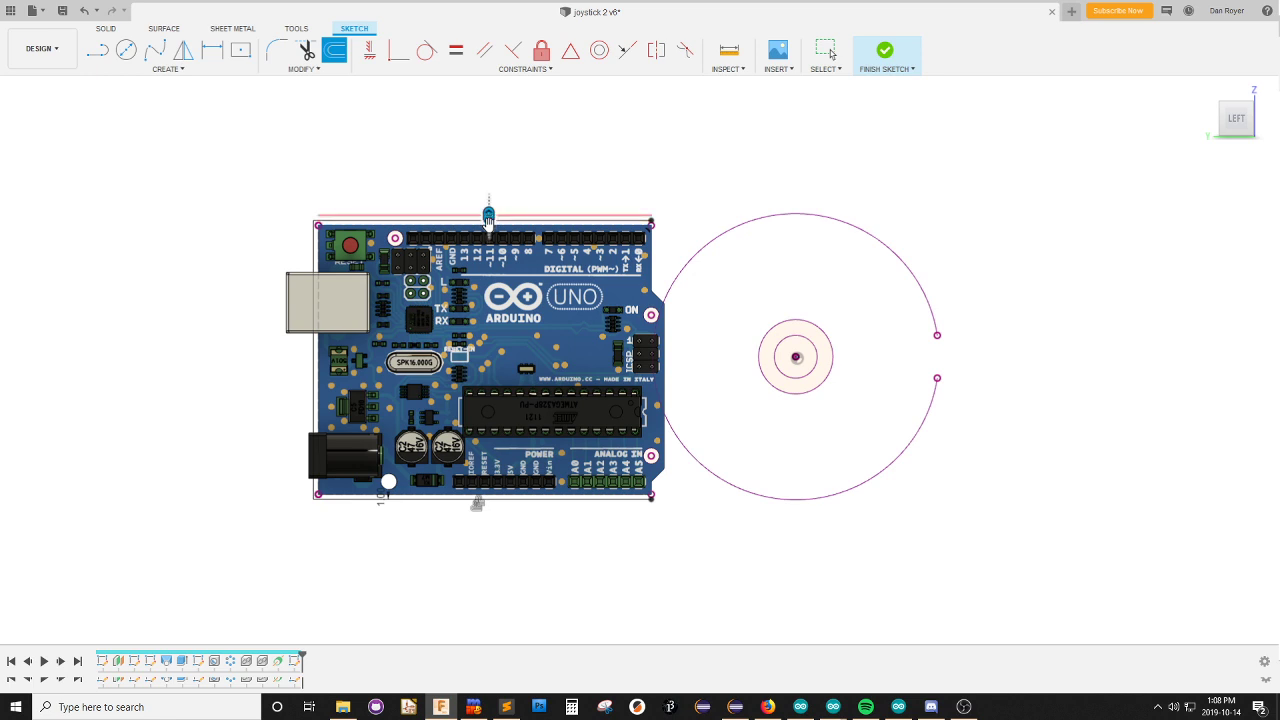
{"action": "left_click", "coordinate": [318, 245]}
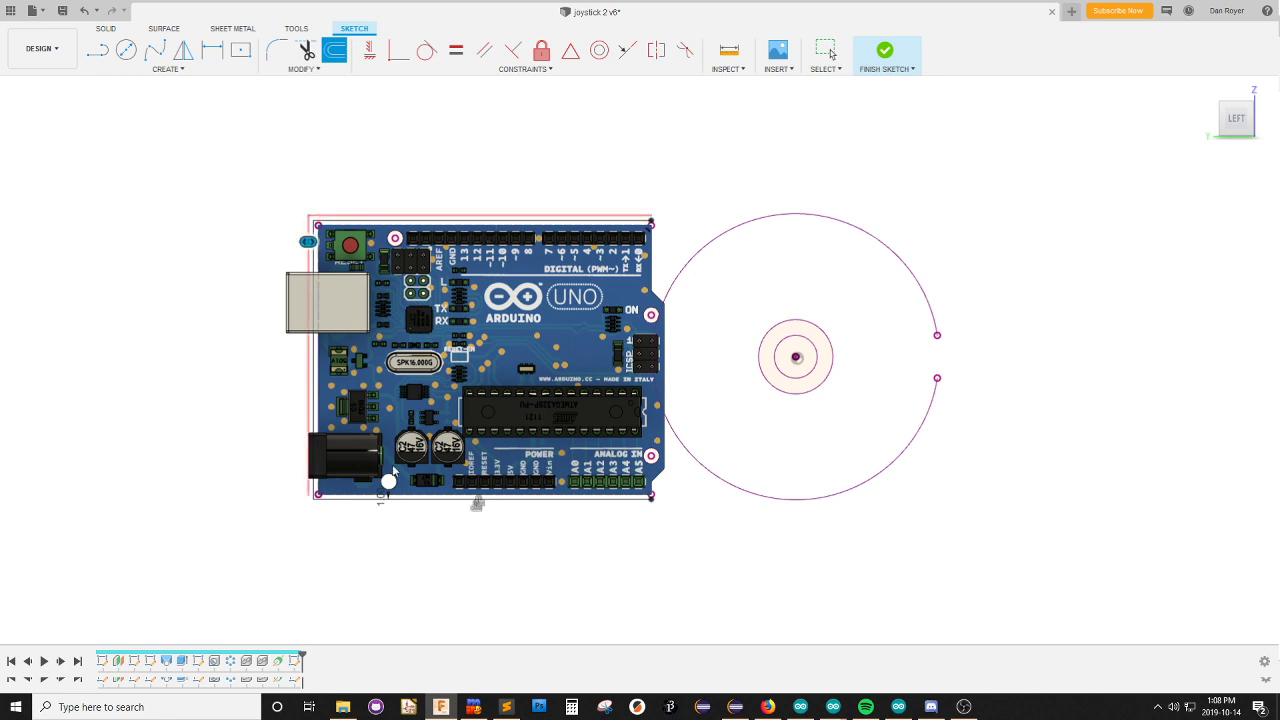
{"action": "left_click", "coordinate": [436, 496]}
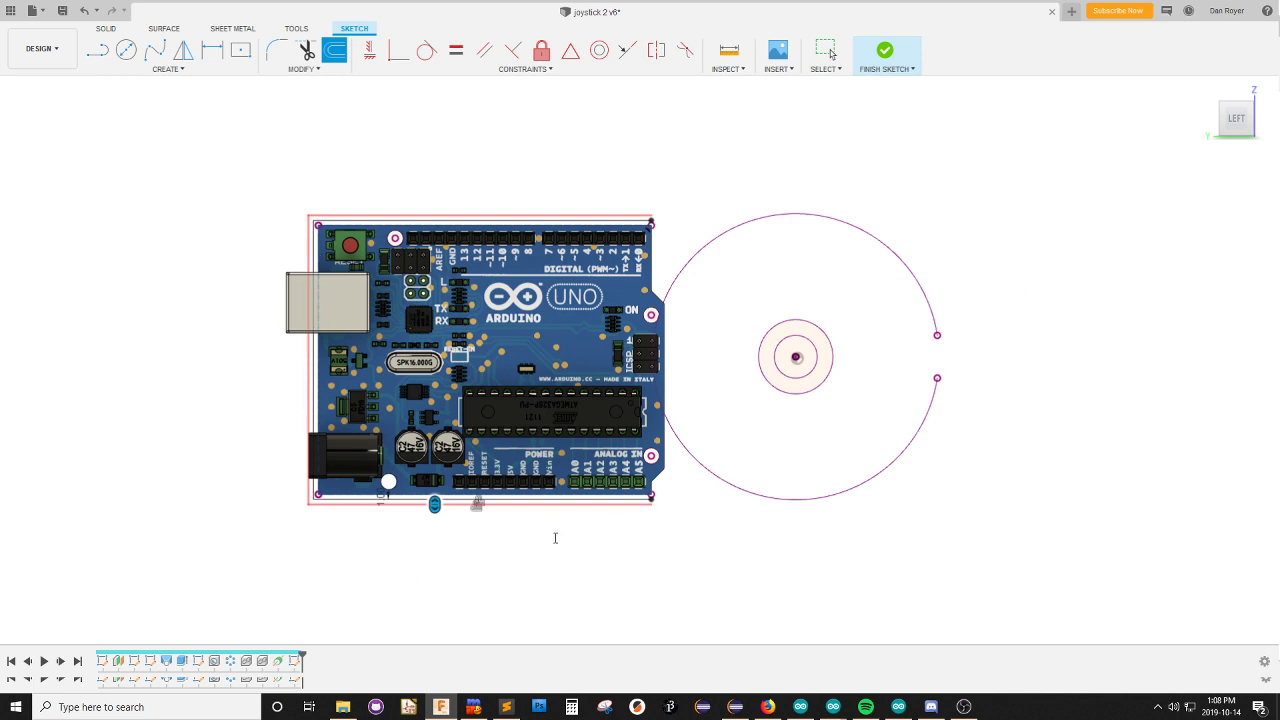
{"action": "type", "text": "1"}
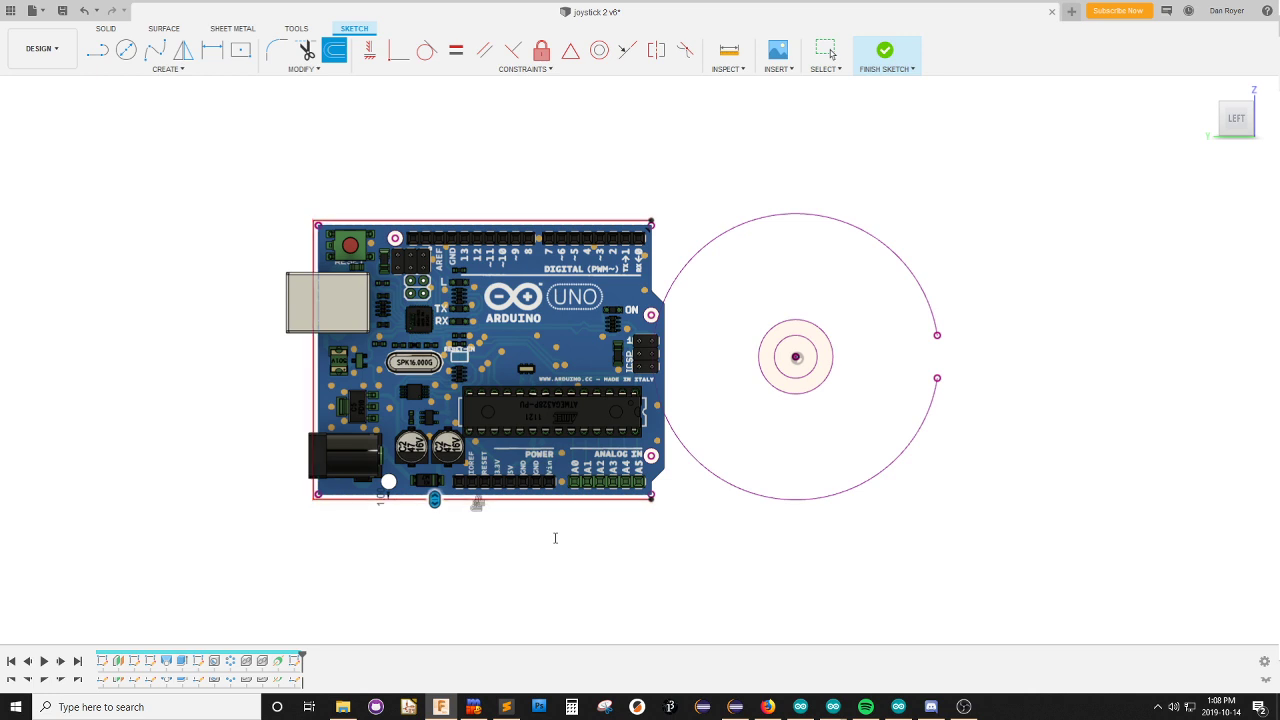
{"action": "type", "text": "2"}
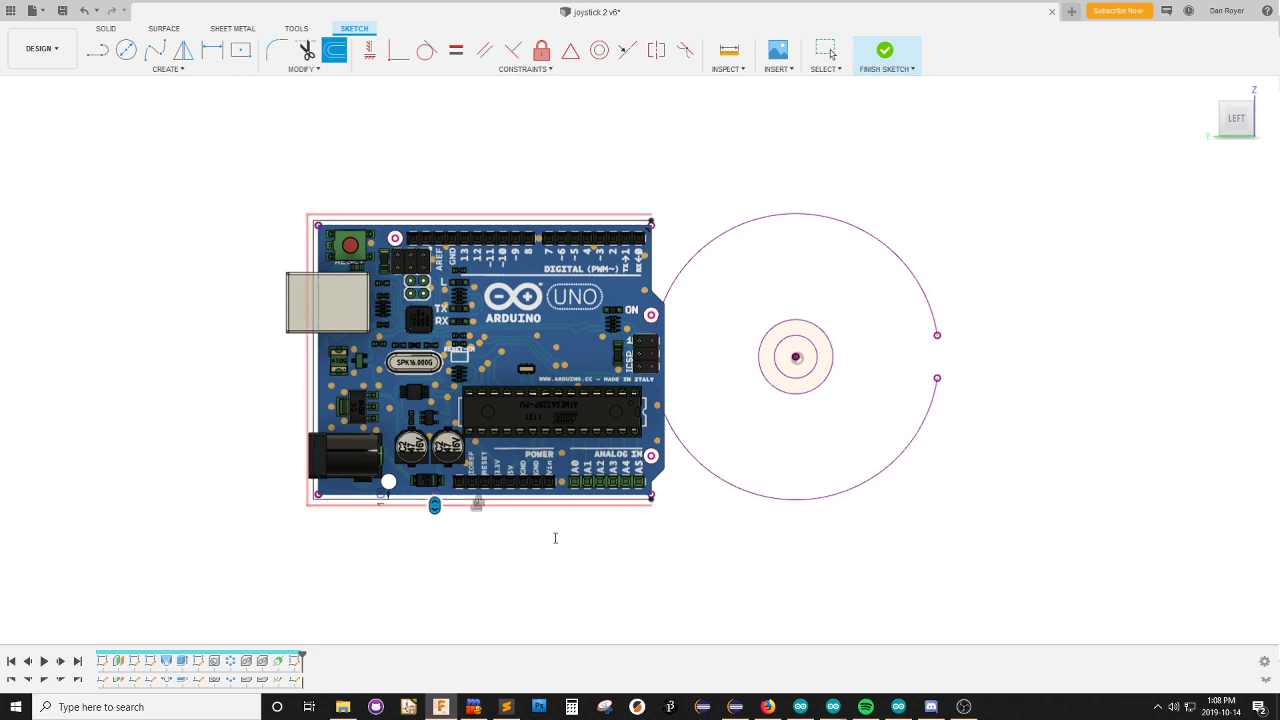
{"action": "key", "text": "Return"}
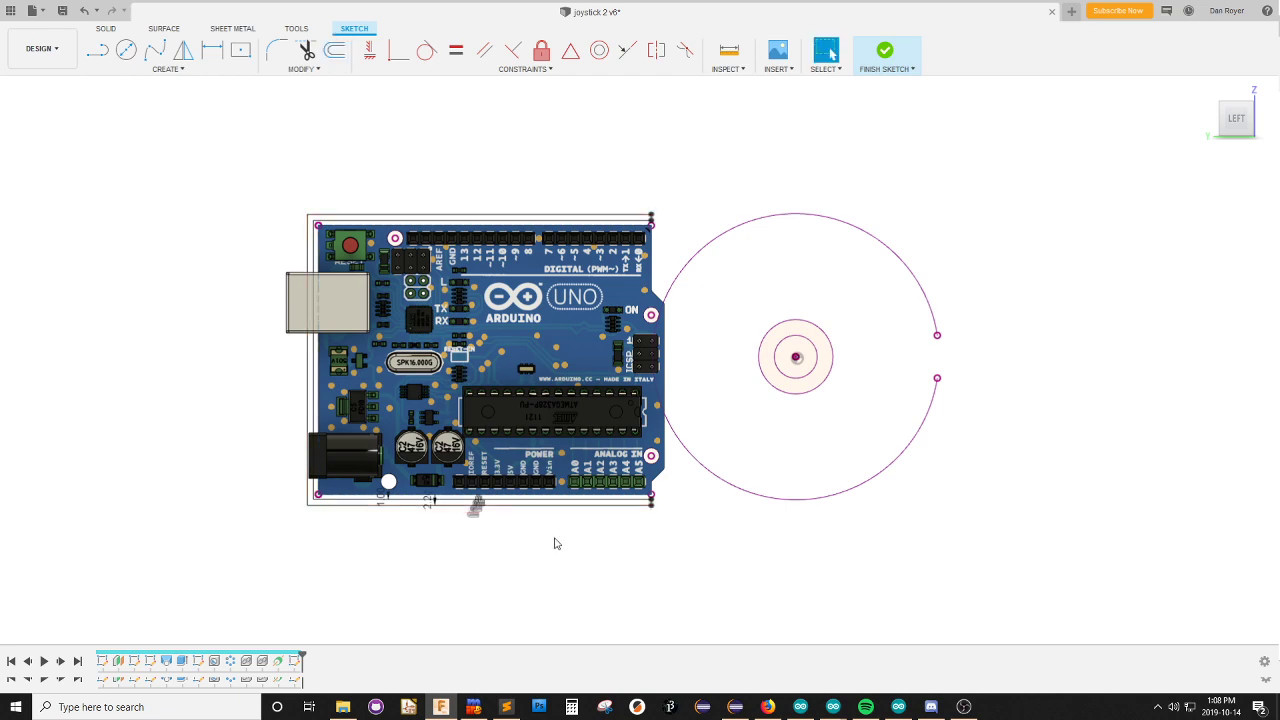
Sketch a circle about 6 mm in diameter centered on the suction cup's flange.
{"action": "scroll", "coordinate": [300, 225], "scroll_direction": "up", "scroll_amount": 2}
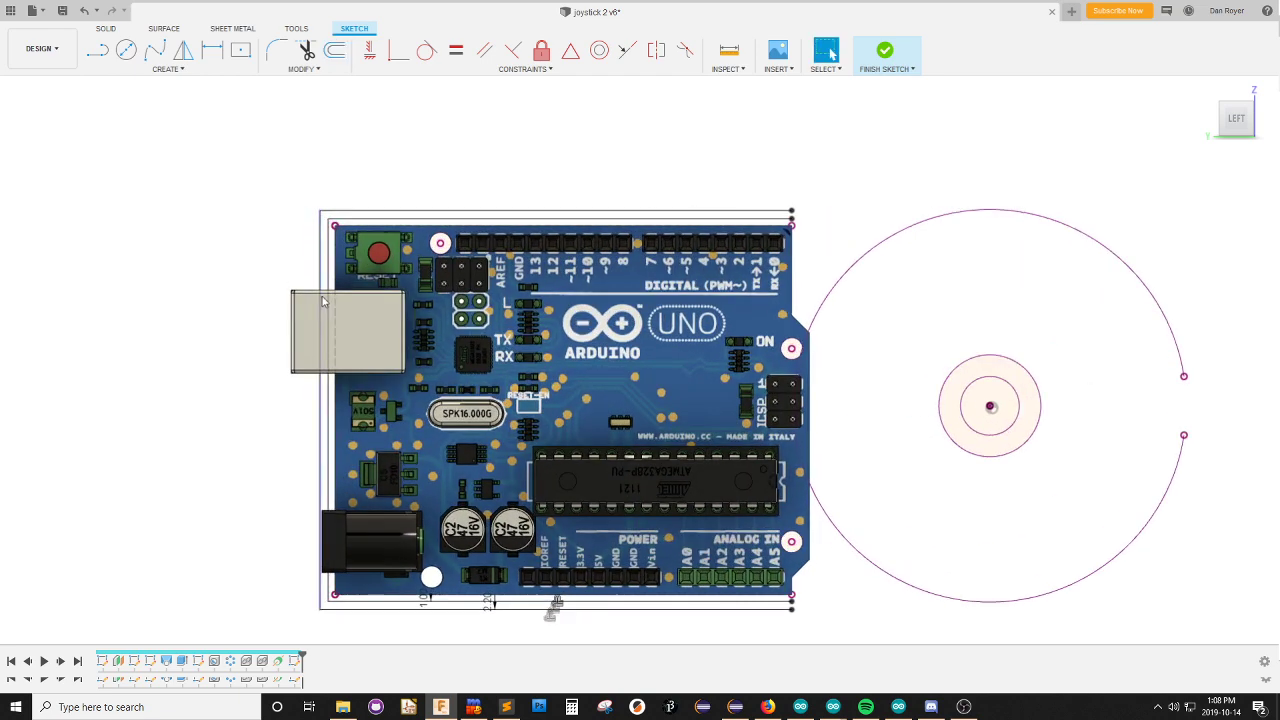
{"action": "scroll", "coordinate": [303, 245], "scroll_direction": "down", "scroll_amount": 3}
{"action": "scroll", "coordinate": [303, 245], "scroll_direction": "up", "scroll_amount": 3}
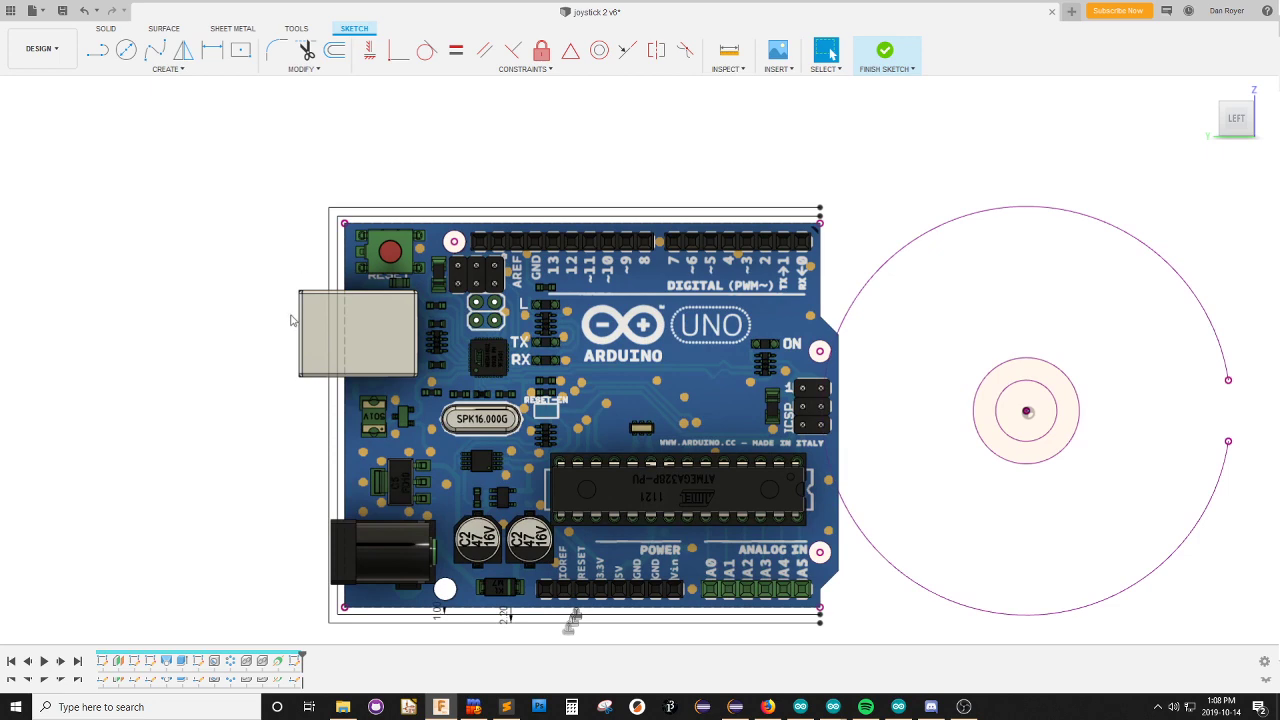
{"action": "scroll", "coordinate": [285, 335], "scroll_direction": "up", "scroll_amount": 1}
{"action": "scroll", "coordinate": [280, 242], "scroll_direction": "down", "scroll_amount": 3}
{"action": "scroll", "coordinate": [257, 237], "scroll_direction": "up", "scroll_amount": 3}
{"action": "scroll", "coordinate": [265, 215], "scroll_direction": "down", "scroll_amount": 3}
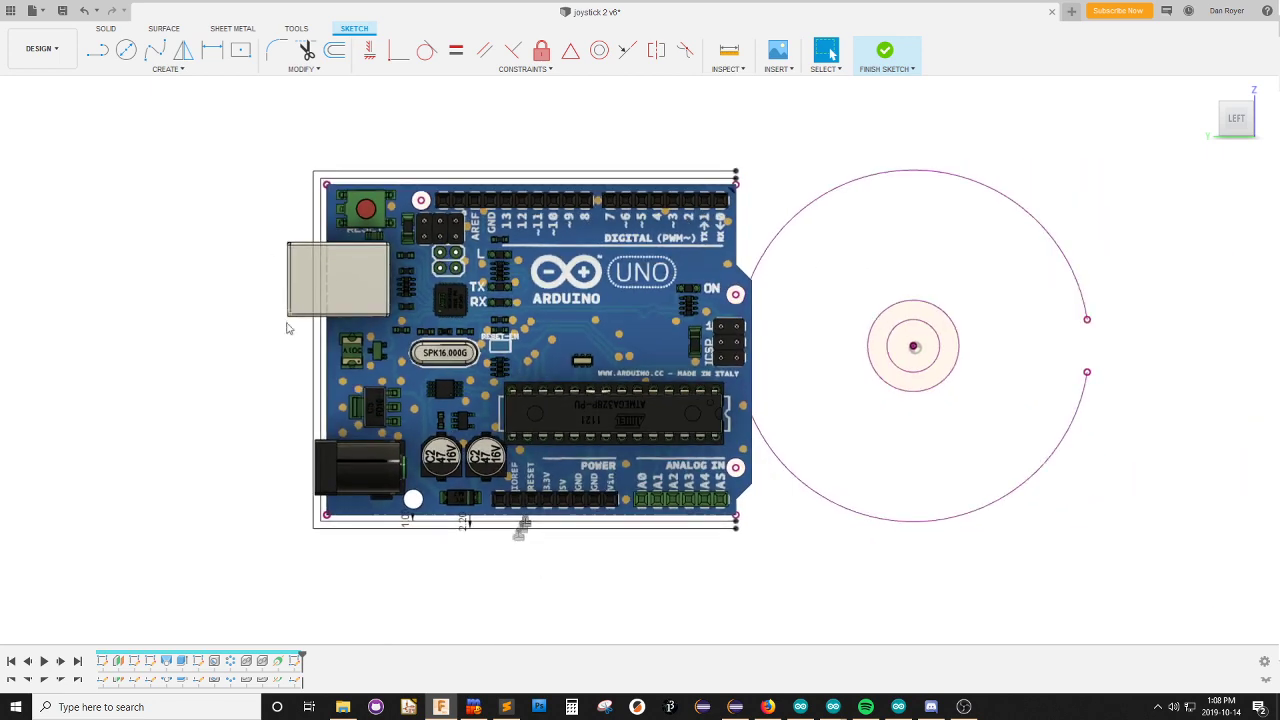
{"action": "scroll", "coordinate": [262, 305], "scroll_direction": "down", "scroll_amount": 2}
{"action": "scroll", "coordinate": [672, 197], "scroll_direction": "up", "scroll_amount": 2}
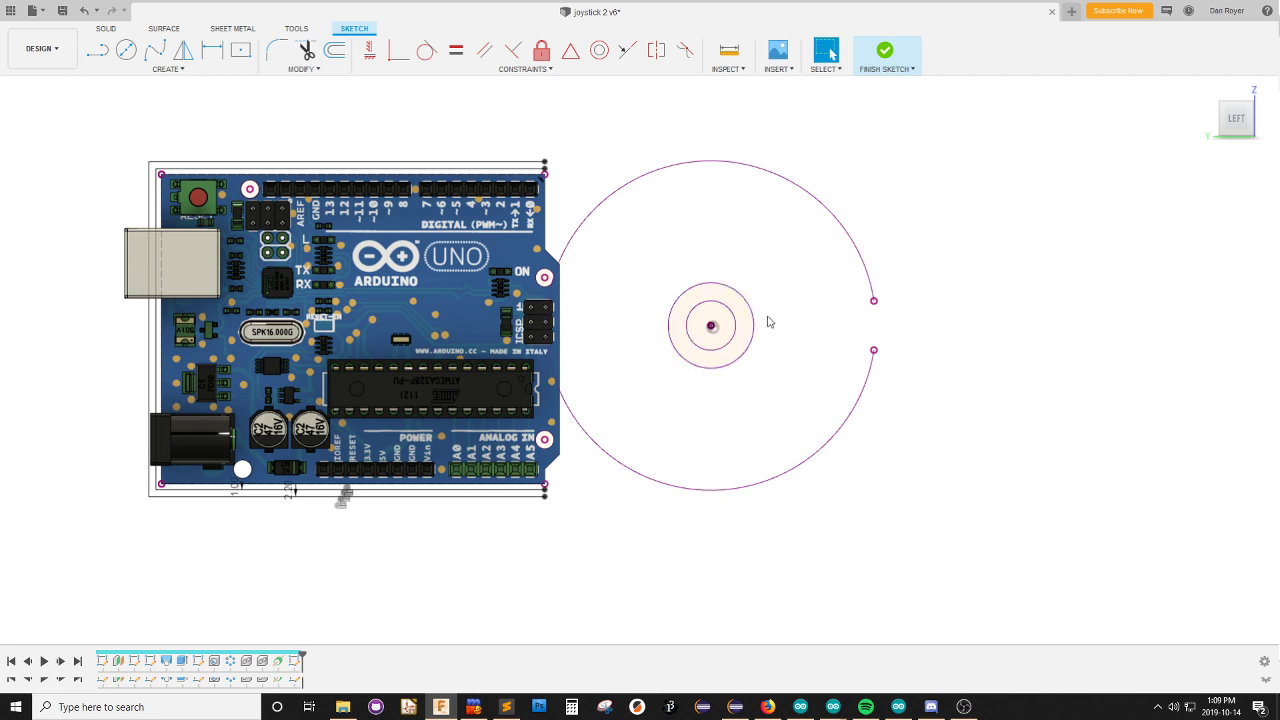
{"action": "key", "text": "c"}
{"action": "left_click", "coordinate": [710, 326]}
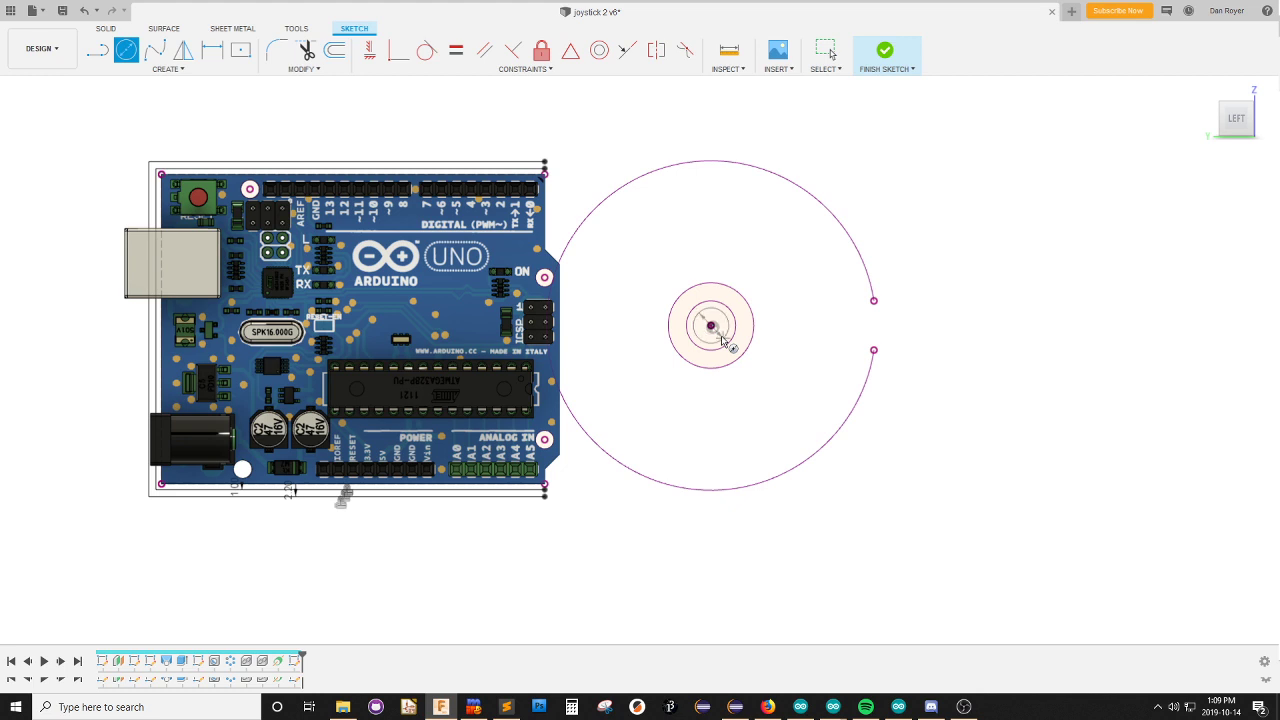
{"action": "key", "text": "Escape"}
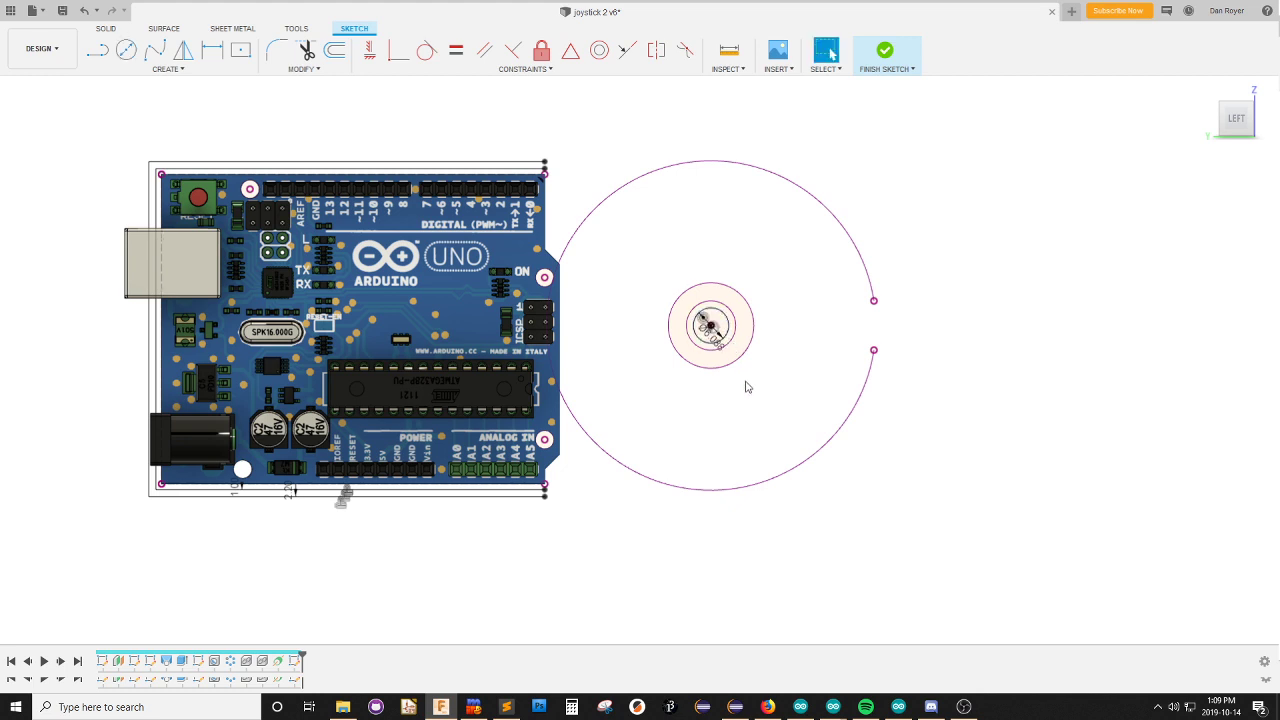
Sketch a vertical line across the neck circle through its center and horizontal lines from both its ends to the flange circle, away from the Arduino.
{"action": "mouse_move", "coordinate": [749, 383]}
{"action": "middle_mouse_down", "text": "shift"}
{"action": "mouse_move", "coordinate": [751, 306]}
{"action": "mouse_move", "coordinate": [718, 333]}
{"action": "middle_mouse_up", "text": "shift"}
{"action": "scroll", "coordinate": [718, 333], "scroll_direction": "up", "scroll_amount": 5}
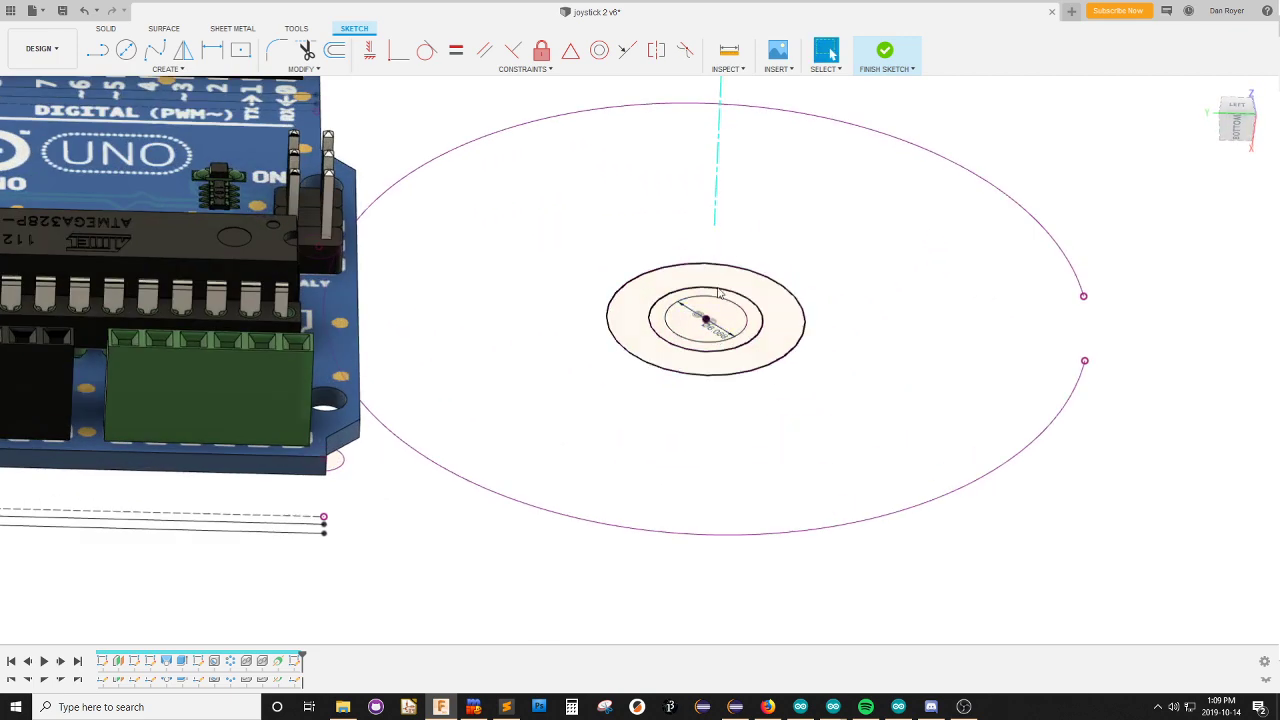
{"action": "scroll", "coordinate": [740, 437], "scroll_direction": "down", "scroll_amount": 4}
{"action": "scroll", "coordinate": [754, 398], "scroll_direction": "up", "scroll_amount": 4}
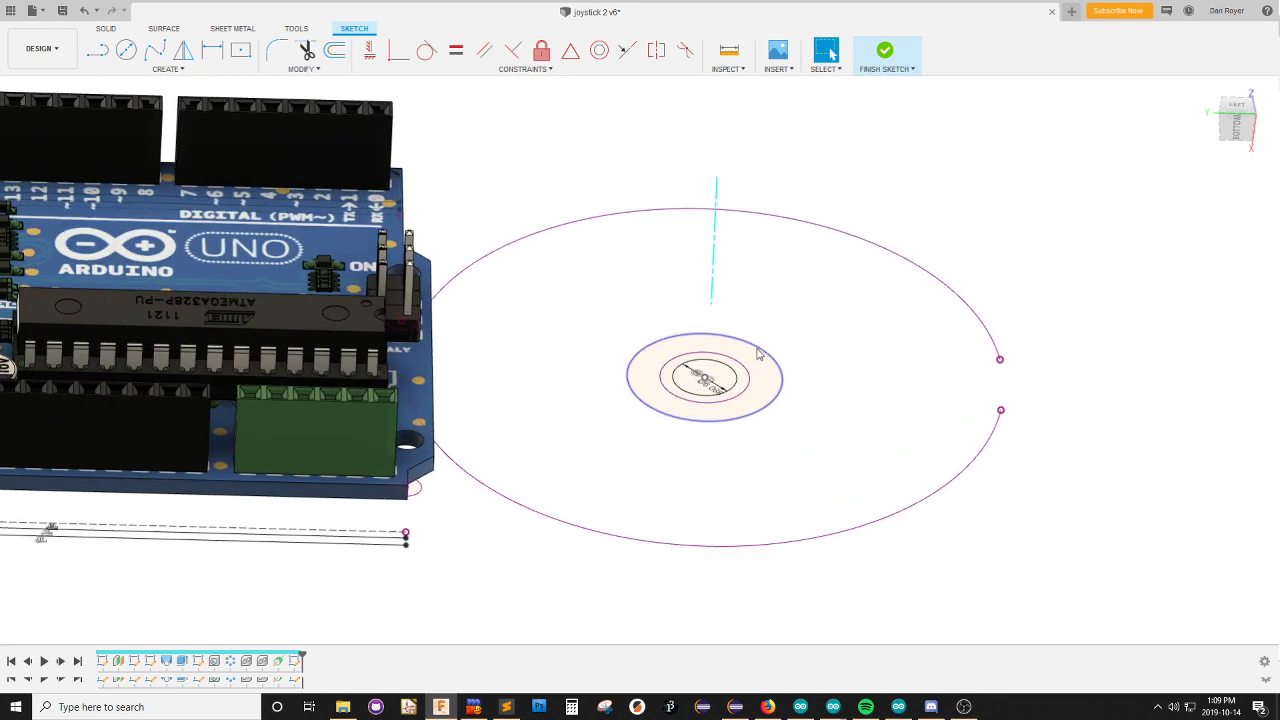
{"action": "scroll", "coordinate": [758, 405], "scroll_direction": "down", "scroll_amount": 3}
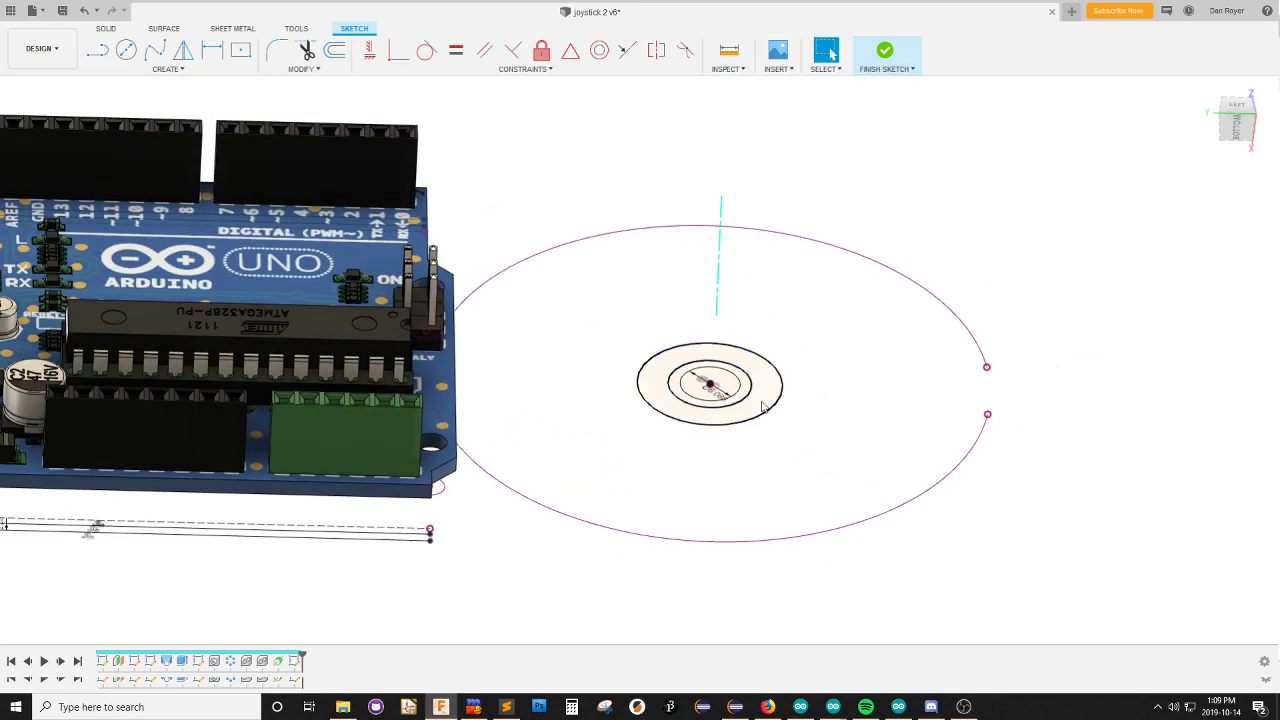
{"action": "middle_click_drag", "start_coordinate": [735, 306], "coordinate": [734, 363], "text": "shift"}
{"action": "key", "text": "l"}
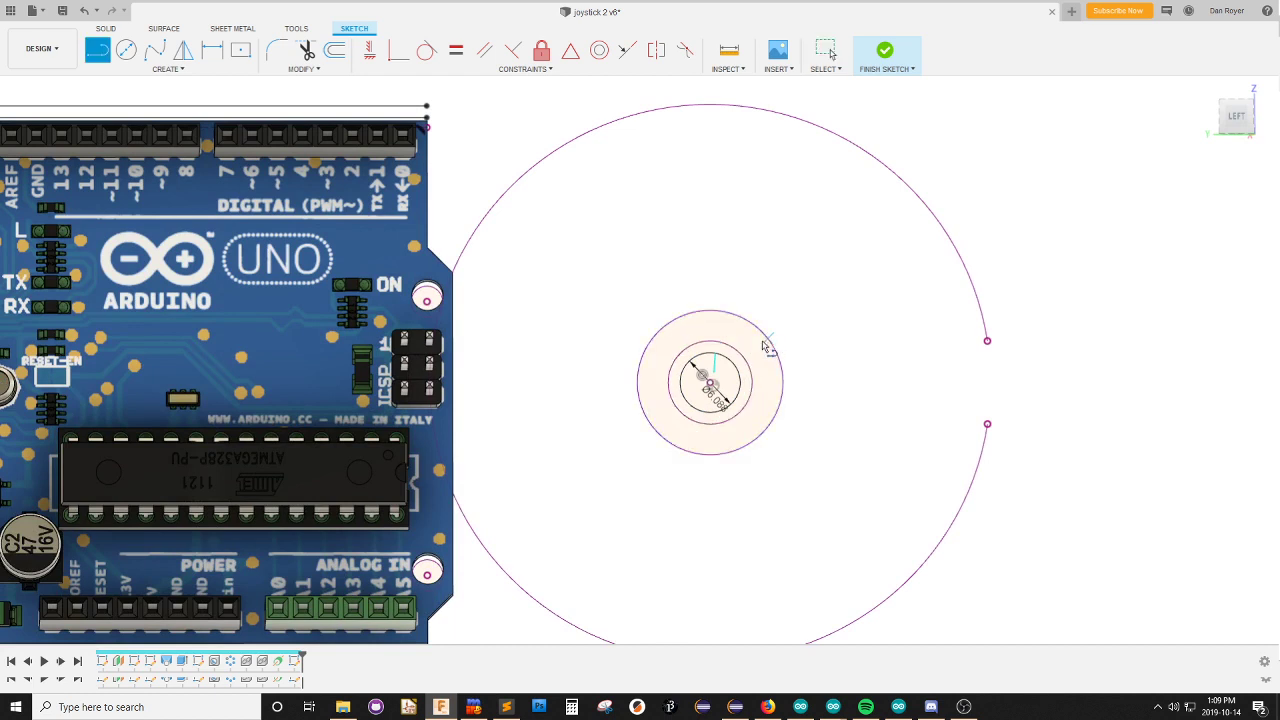
{"action": "left_click", "coordinate": [709, 383]}
{"action": "left_click", "coordinate": [709, 341]}
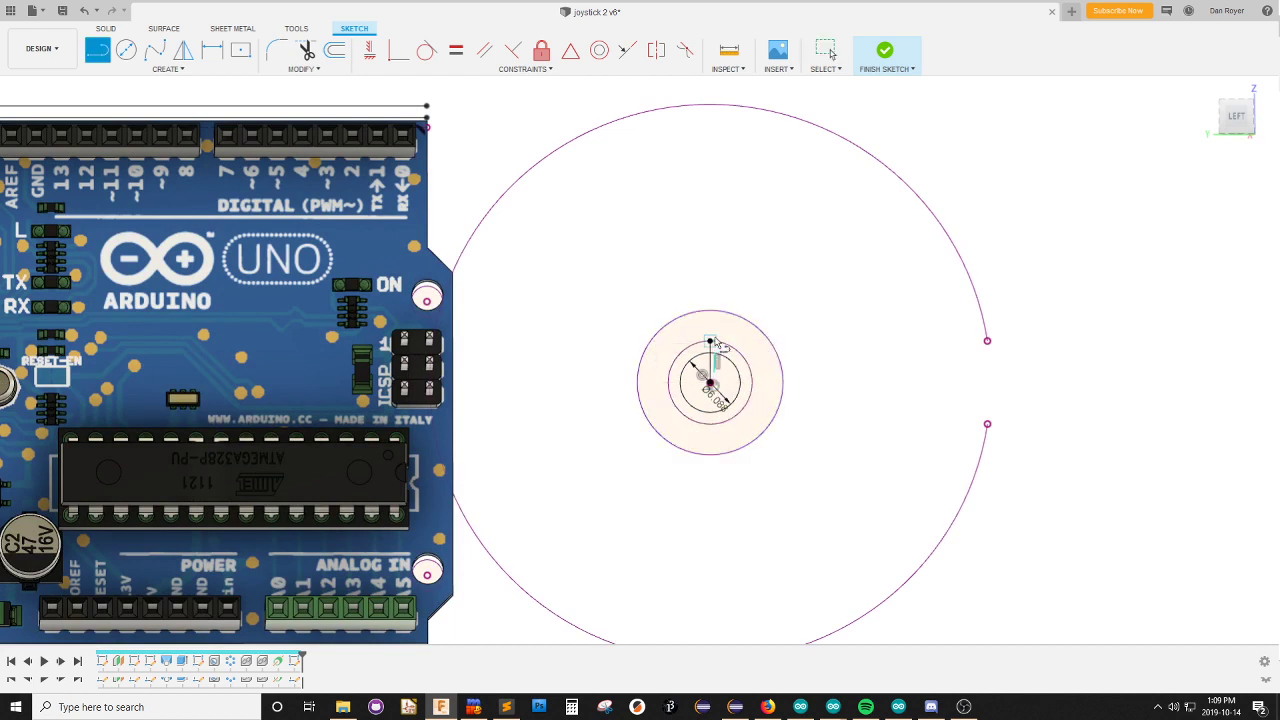
{"action": "left_click", "coordinate": [769, 341]}
{"action": "left_click", "coordinate": [709, 425]}
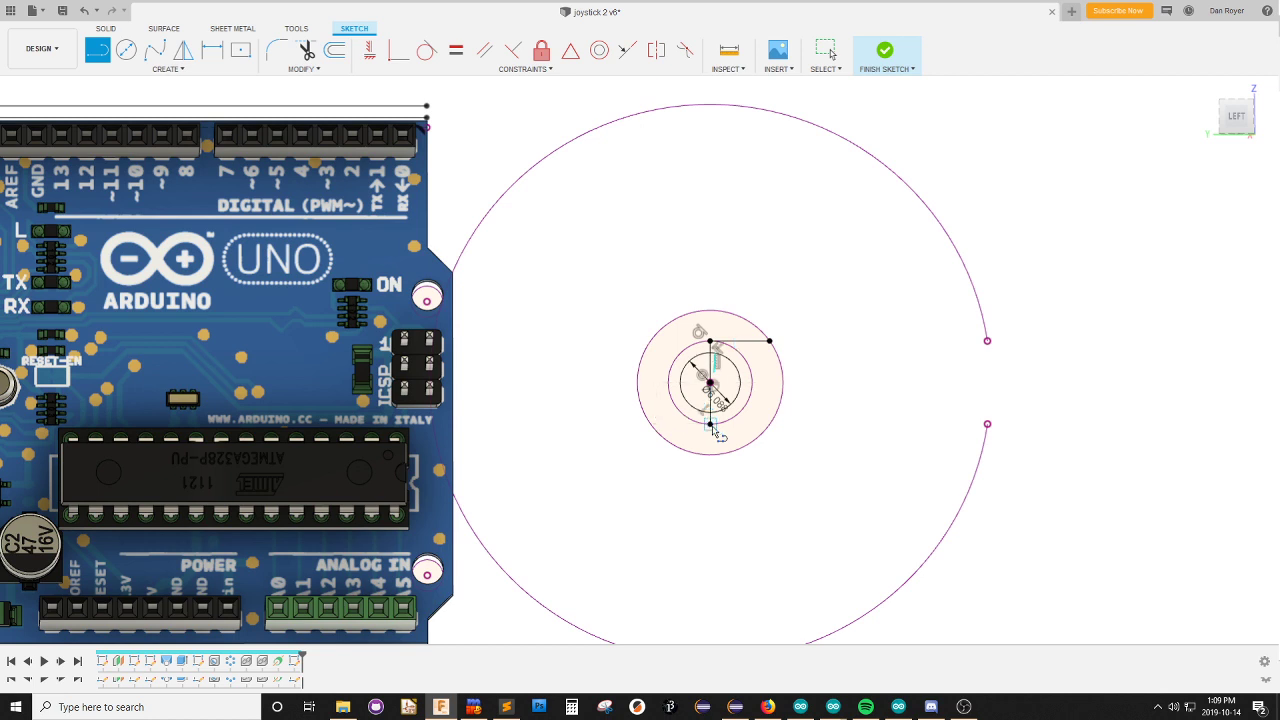
{"action": "left_click", "coordinate": [769, 425]}
{"action": "key", "text": "Escape"}
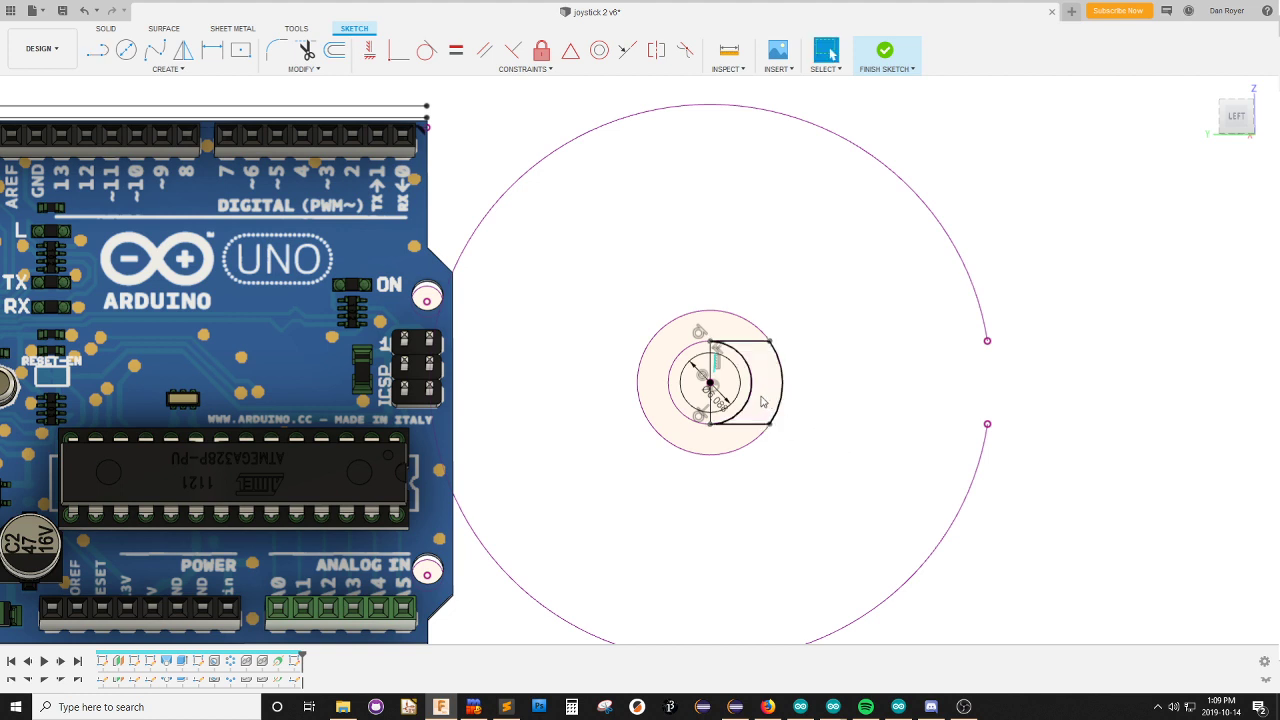
{"action": "left_click", "coordinate": [723, 332]}
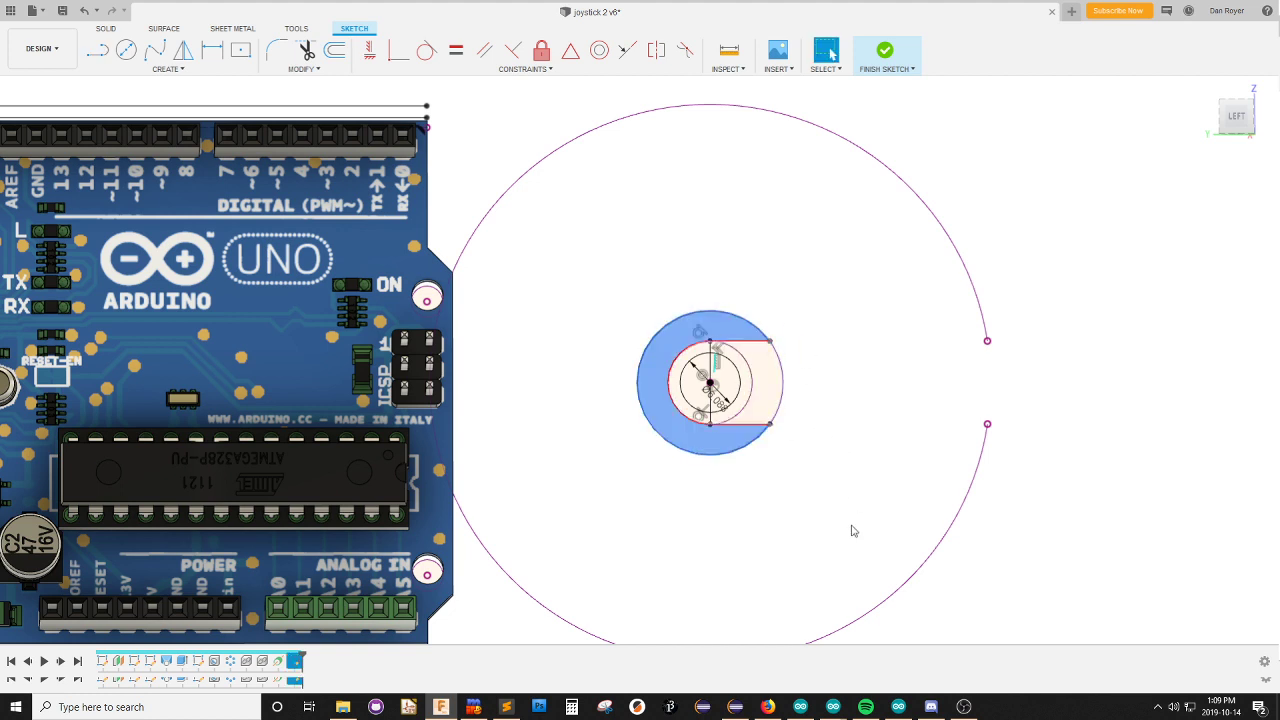
{"action": "left_click", "coordinate": [889, 420]}
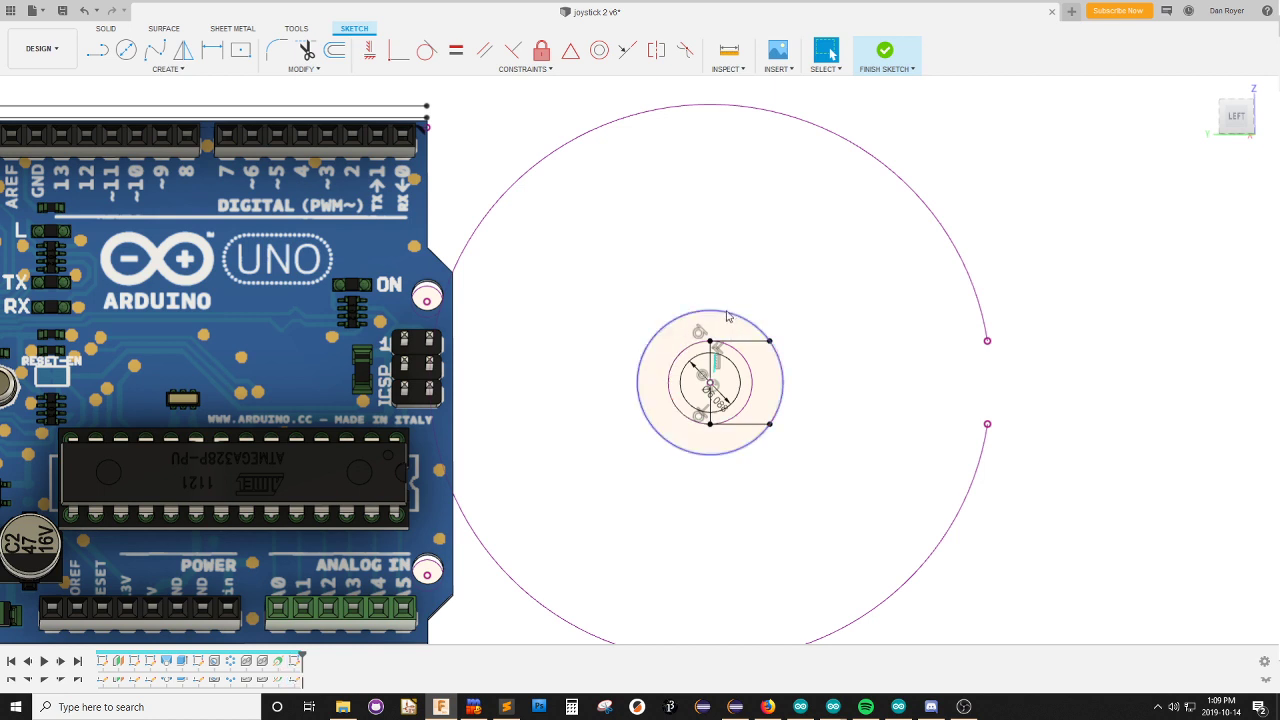
Connect both open ends of the outermost Arduino outline to the suction cup's flange circle with two tangent lines.
{"action": "key", "text": "l"}
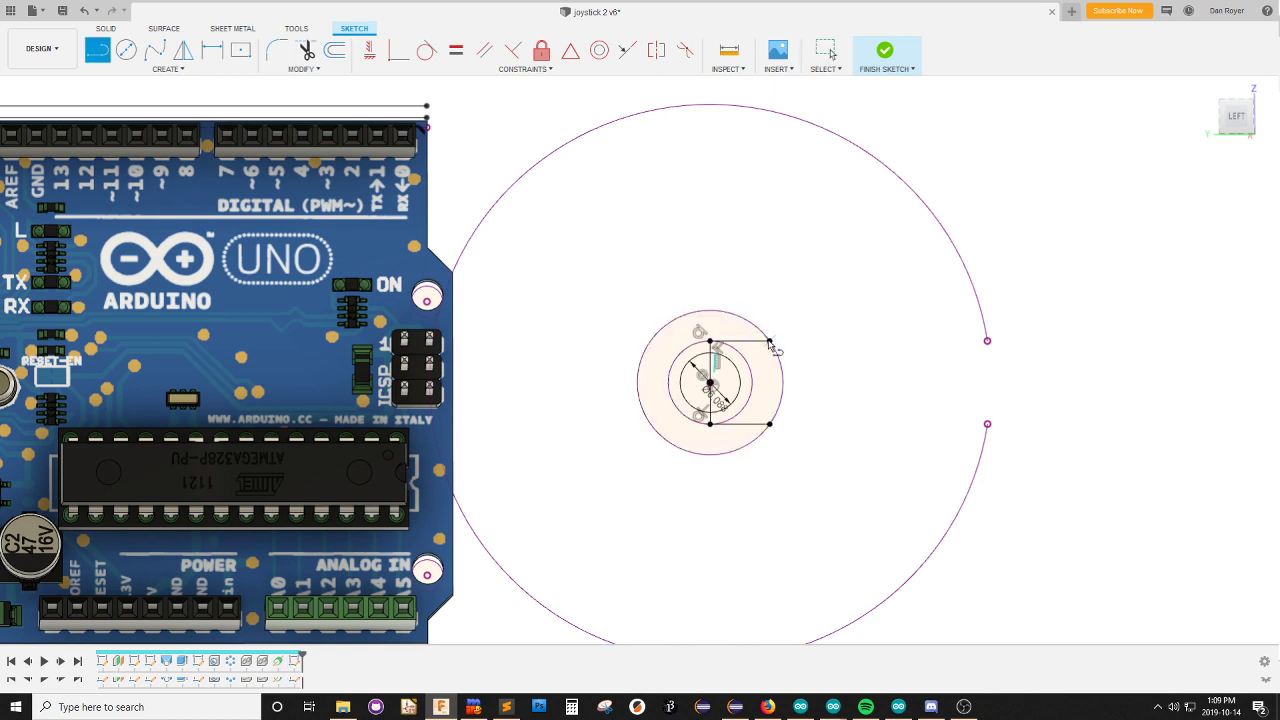
{"action": "left_click", "coordinate": [427, 106]}
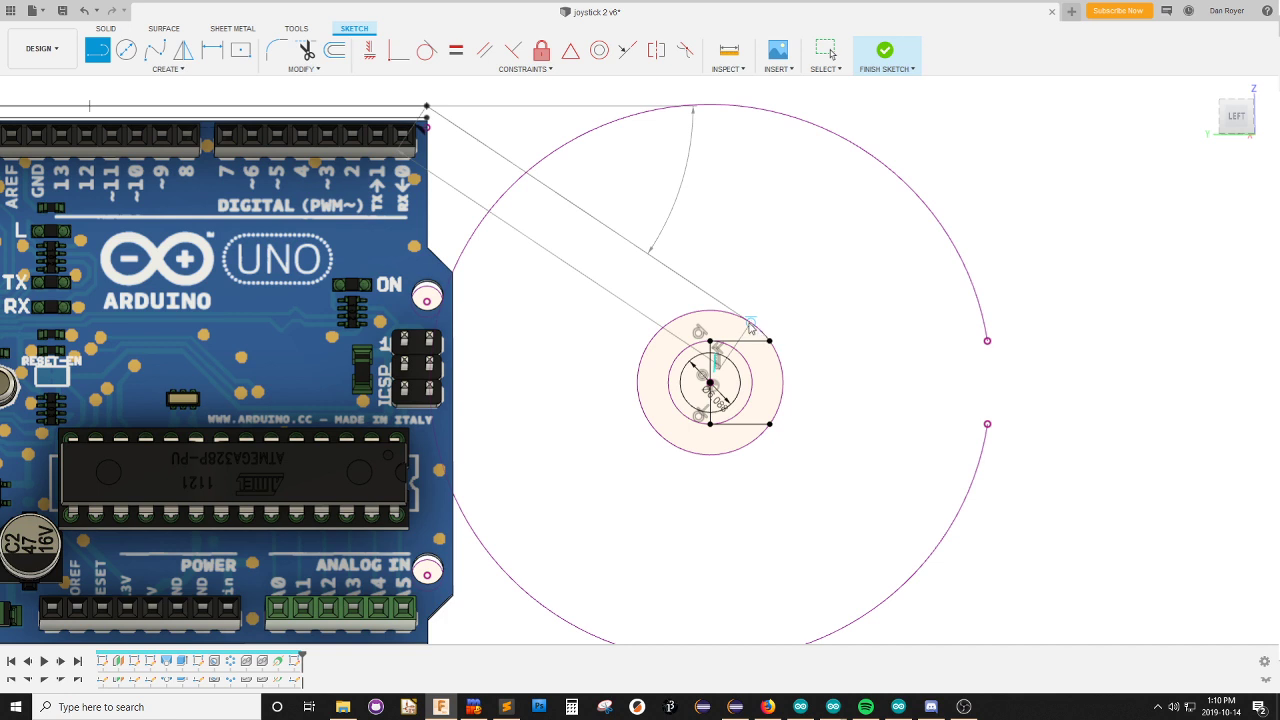
{"action": "key", "text": "Escape"}
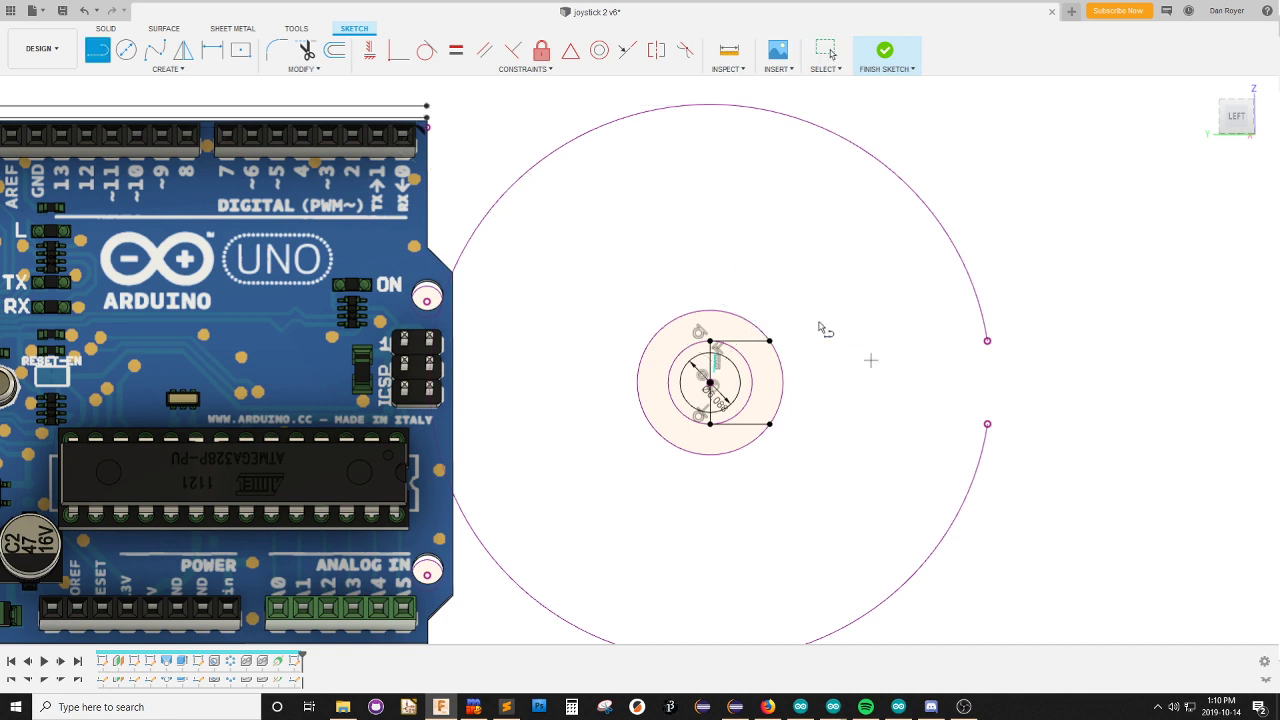
{"action": "left_click", "coordinate": [427, 106]}
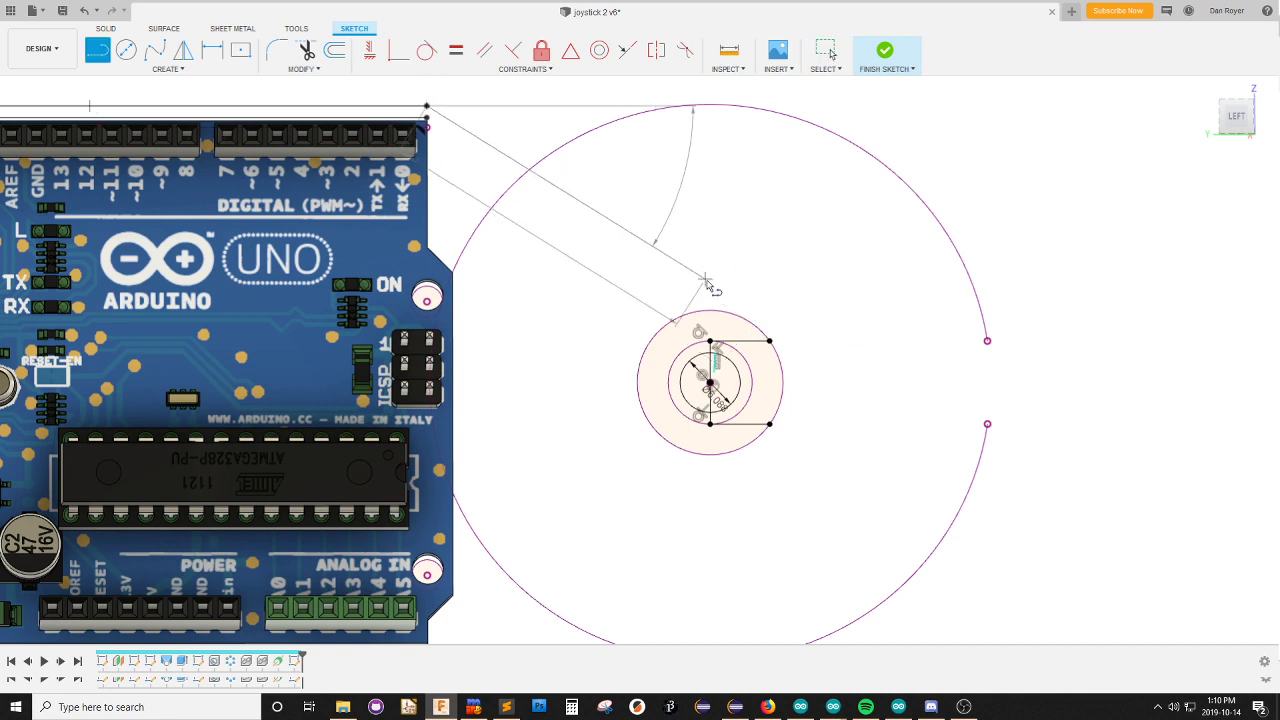
{"action": "double_click", "coordinate": [751, 321]}
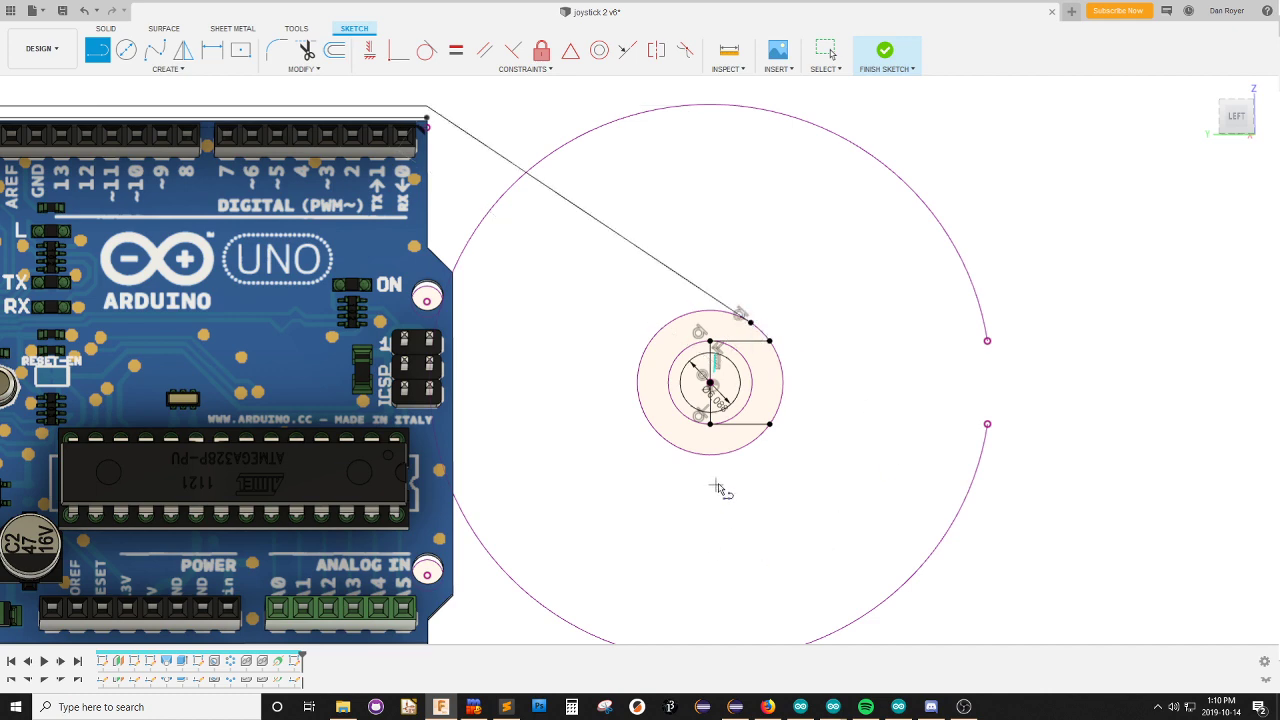
{"action": "scroll", "coordinate": [550, 437], "scroll_direction": "up", "scroll_amount": 2}
{"action": "scroll", "coordinate": [543, 335], "scroll_direction": "down", "scroll_amount": 3}
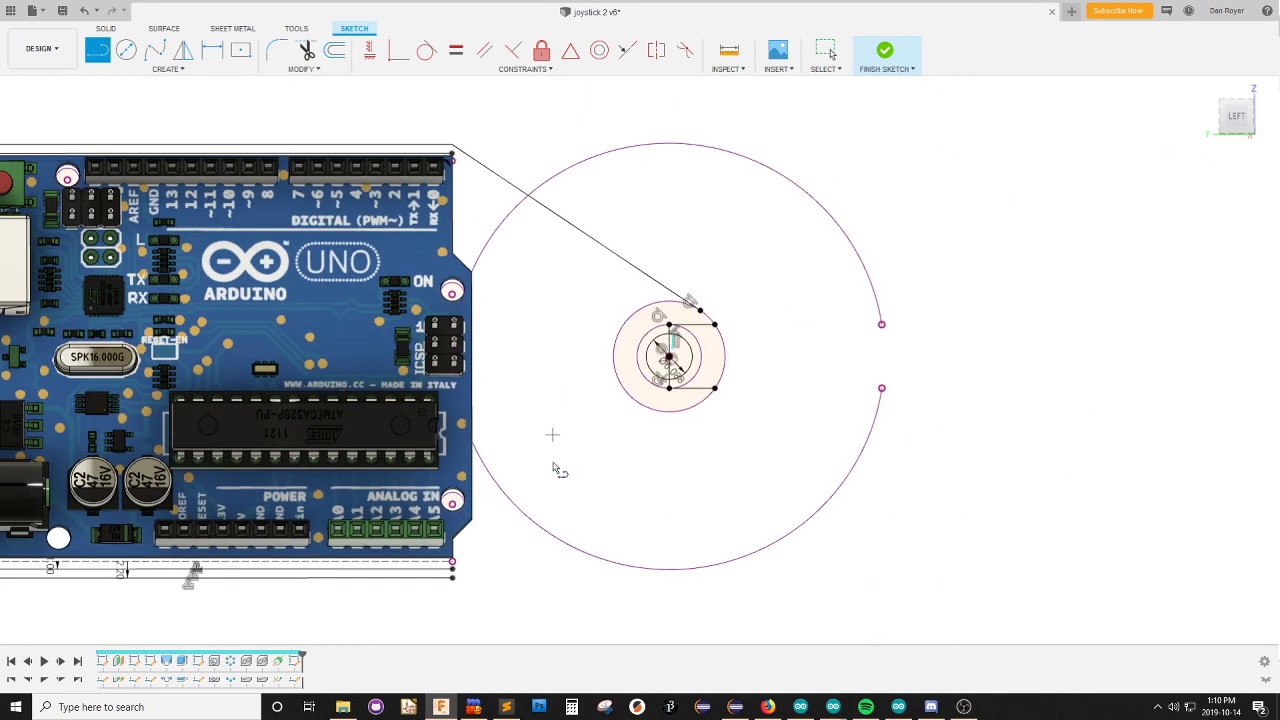
{"action": "left_click", "coordinate": [452, 577]}
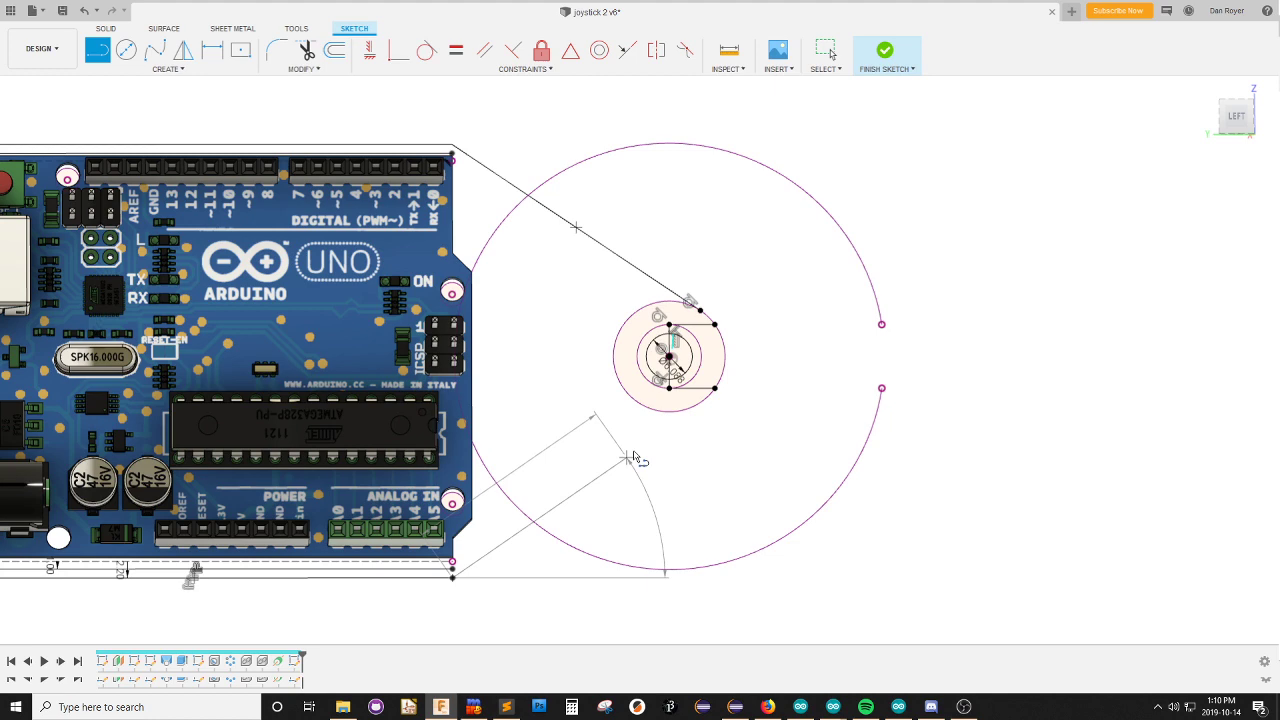
{"action": "left_click", "coordinate": [700, 406]}
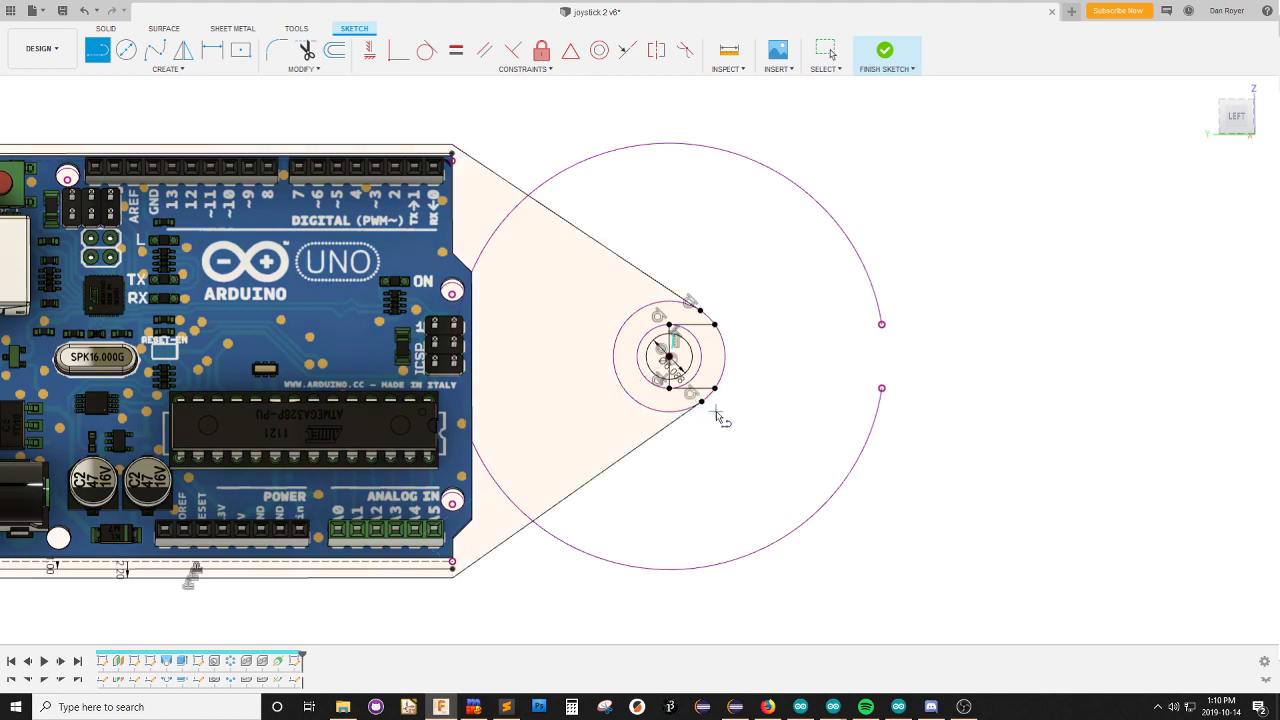
{"action": "scroll", "coordinate": [786, 451], "scroll_direction": "down", "scroll_amount": 2}
{"action": "scroll", "coordinate": [557, 223], "scroll_direction": "up", "scroll_amount": 1}
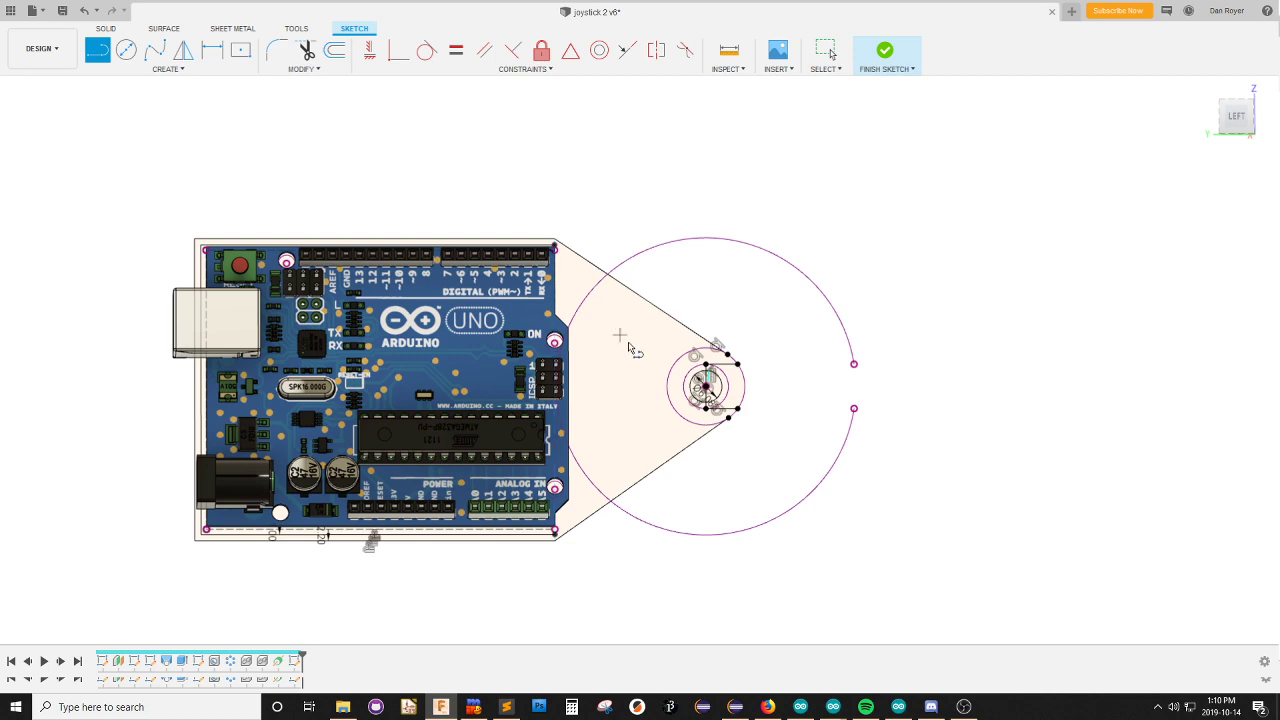
{"action": "key", "text": "Escape"}
Extrude the Arduino outline, the tapered section and the notched flange ring as one base plate, toward the Arduino.
{"action": "scroll", "coordinate": [740, 395], "scroll_direction": "up", "scroll_amount": 2}
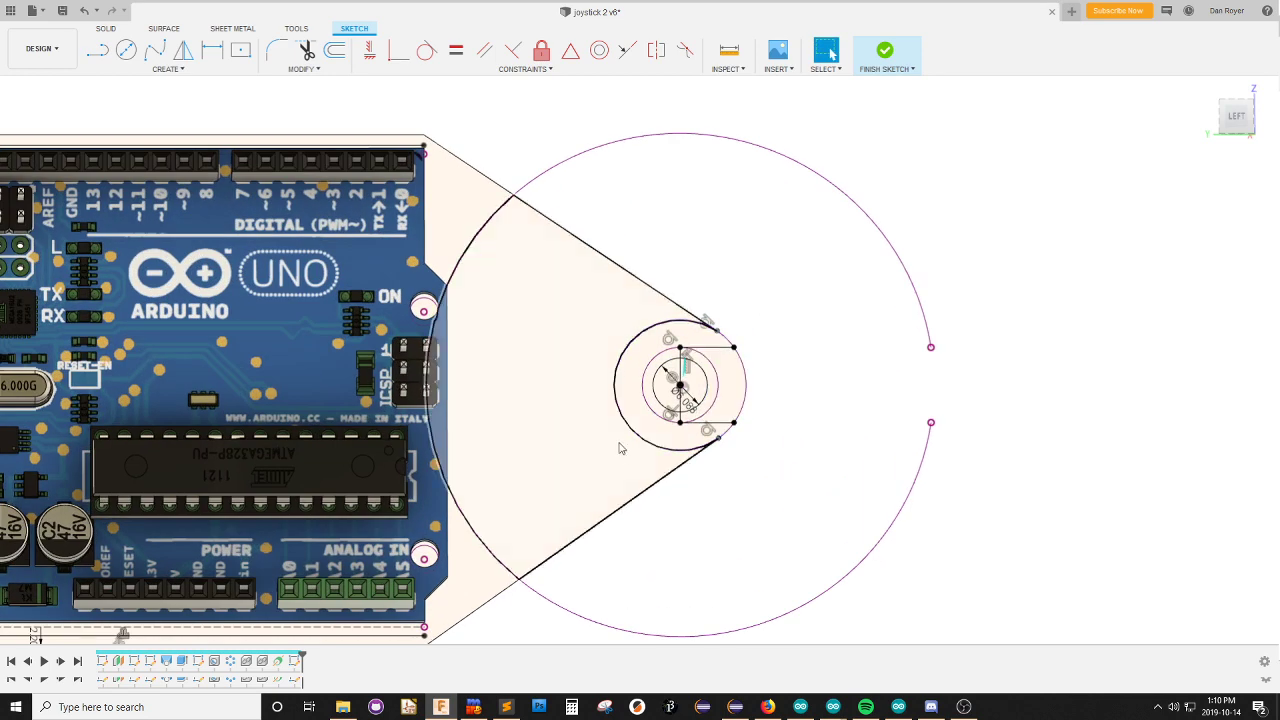
{"action": "key", "text": "e"}
{"action": "left_click", "coordinate": [474, 213]}
{"action": "left_click", "coordinate": [518, 250]}
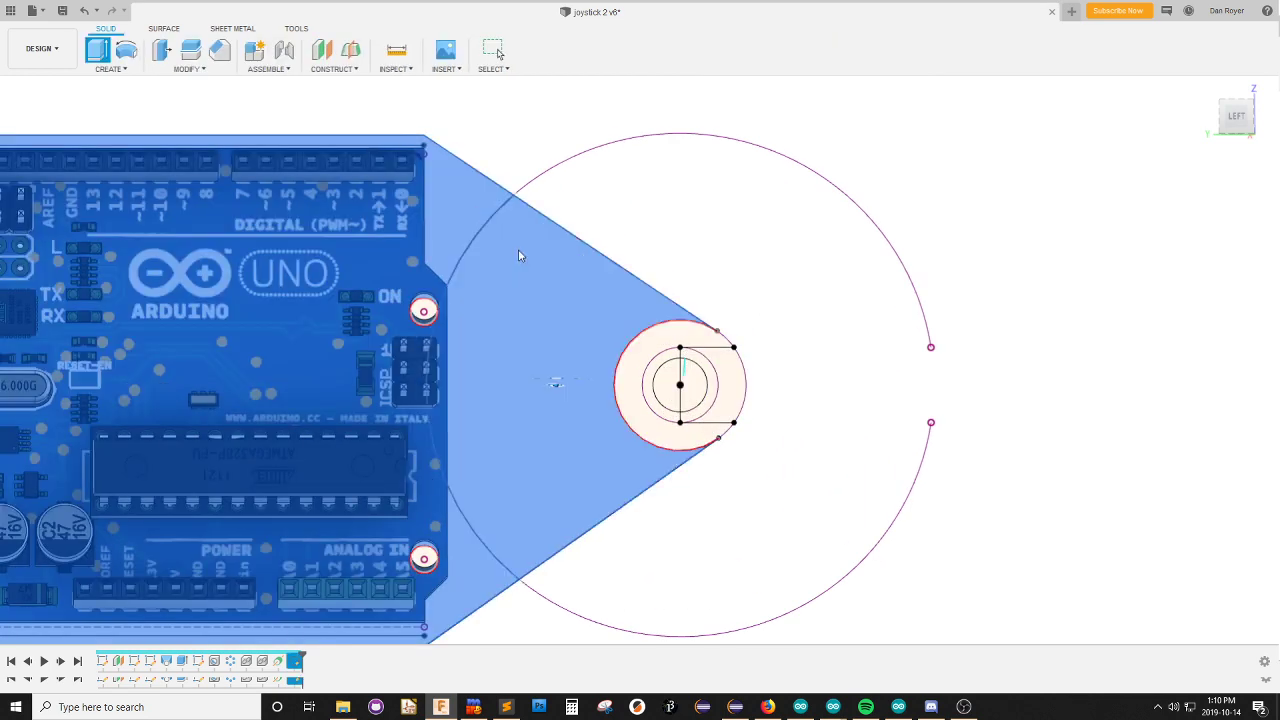
{"action": "left_click", "coordinate": [682, 338], "text": "shift"}
{"action": "middle_click_drag", "start_coordinate": [562, 417], "coordinate": [522, 323], "text": "shift"}
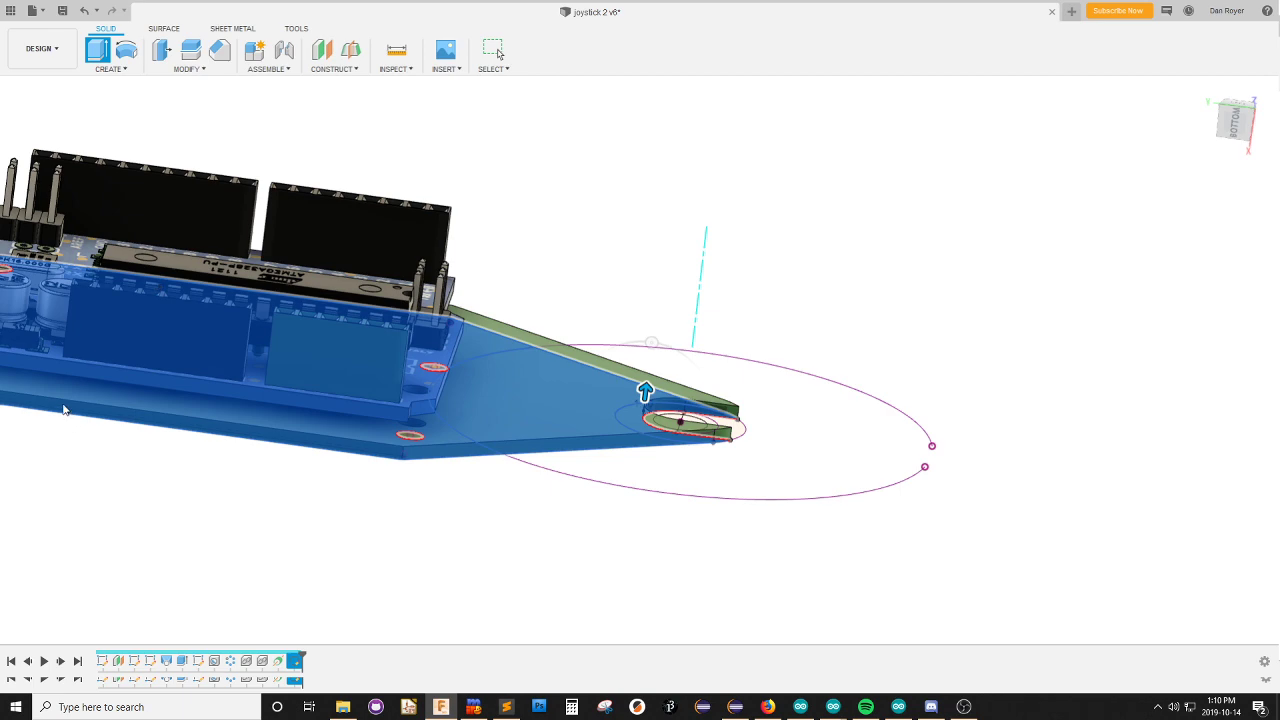
{"action": "mouse_move", "coordinate": [62, 410]}
{"action": "middle_mouse_down", "text": "shift"}
{"action": "mouse_move", "coordinate": [149, 433]}
{"action": "mouse_move", "coordinate": [851, 277]}
{"action": "mouse_move", "coordinate": [783, 297]}
{"action": "mouse_move", "coordinate": [786, 283]}
{"action": "middle_mouse_up", "text": "shift"}
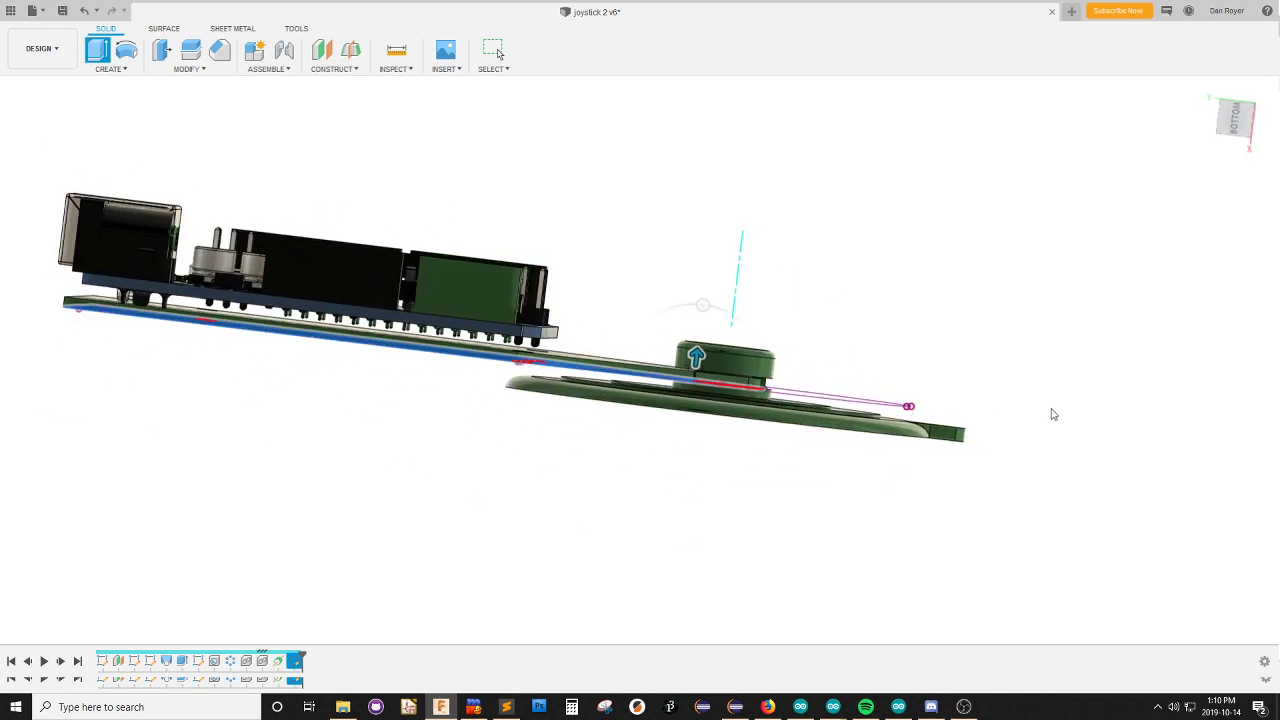
{"action": "left_click", "coordinate": [1191, 357]}
{"action": "middle_click_drag", "start_coordinate": [937, 213], "coordinate": [914, 313], "text": "shift"}
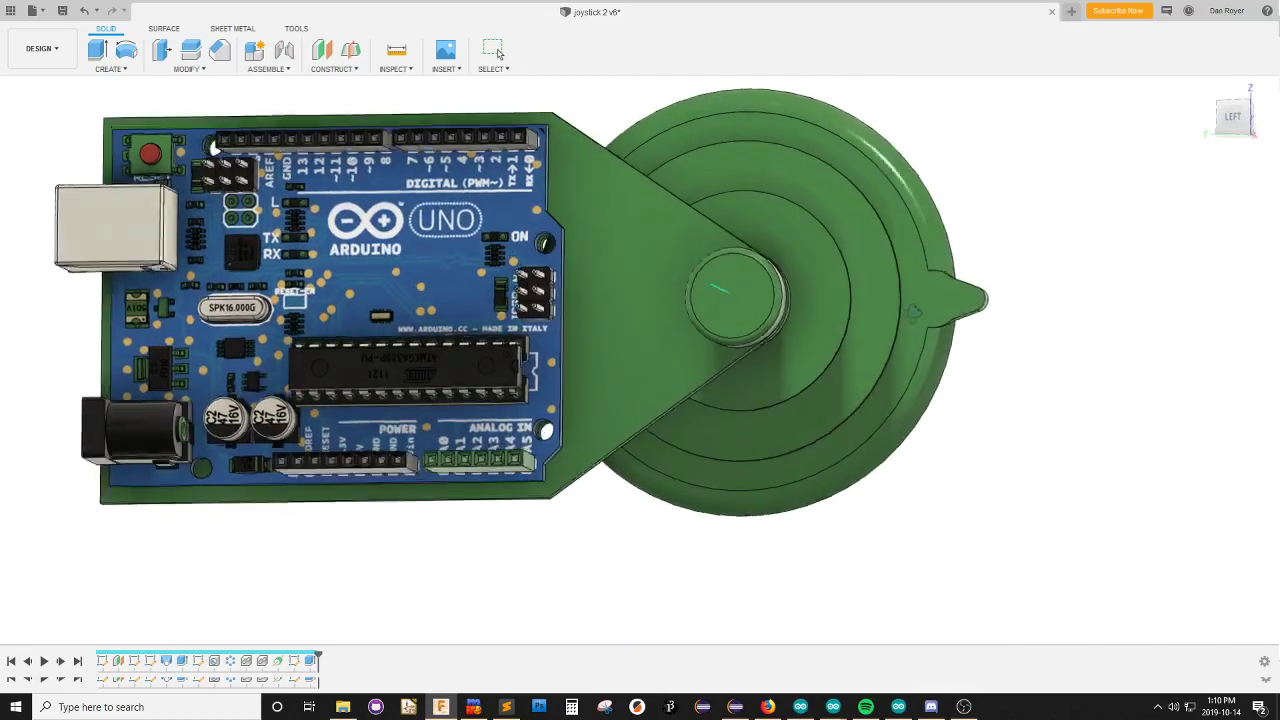
Hide the suction cup and reopen the base plate sketch for editing around the neck notch.
{"action": "left_click", "coordinate": [495, 51]}
{"action": "key", "text": "v"}
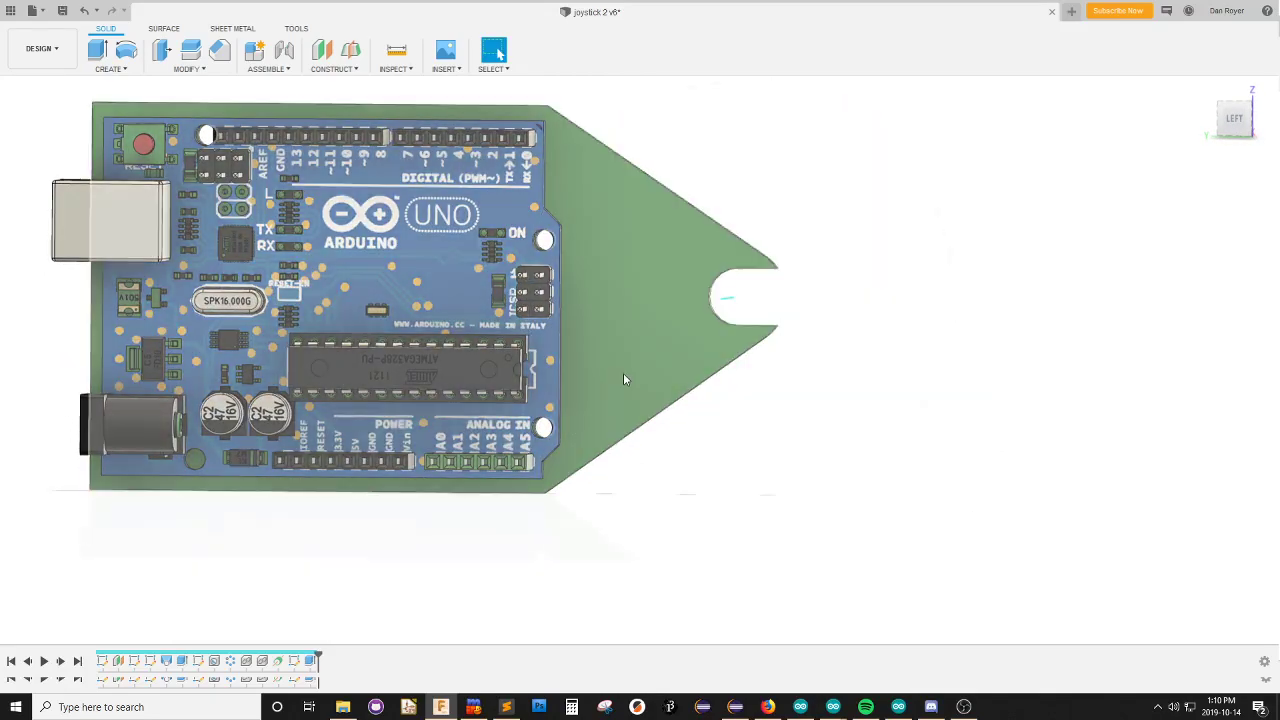
{"action": "scroll", "coordinate": [772, 264], "scroll_direction": "up", "scroll_amount": 2}
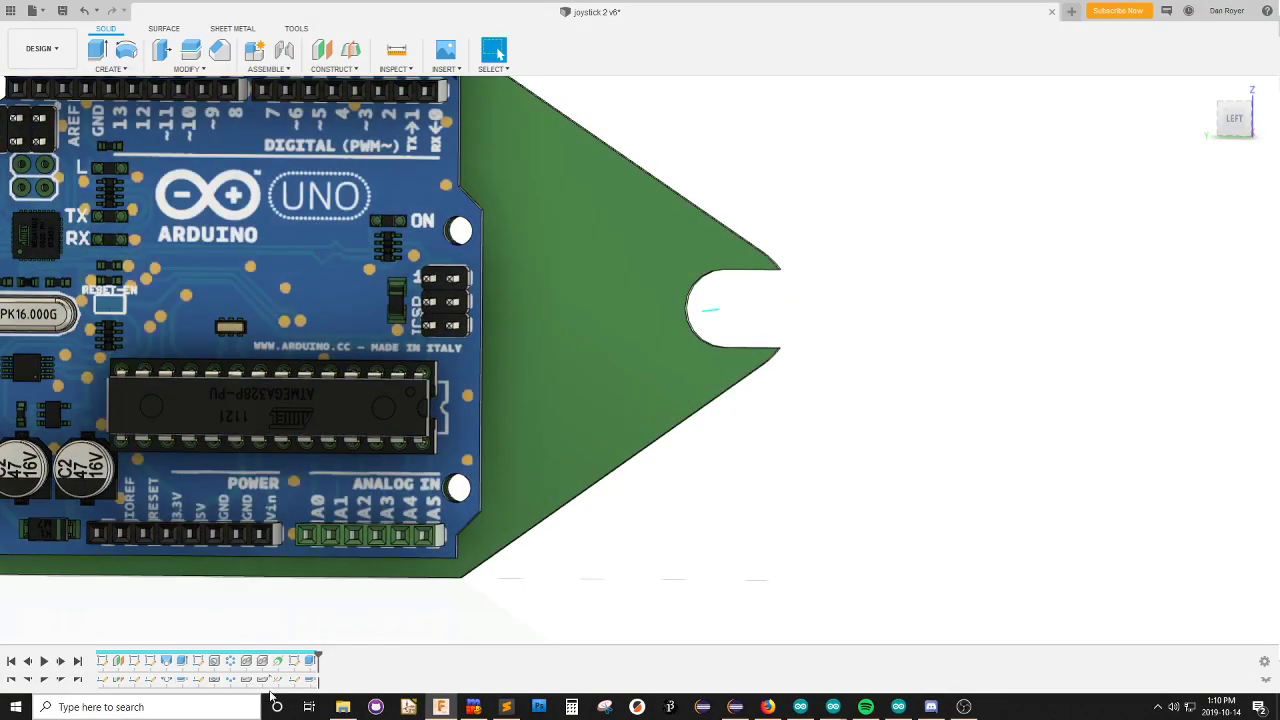
{"action": "left_click", "coordinate": [294, 661]}
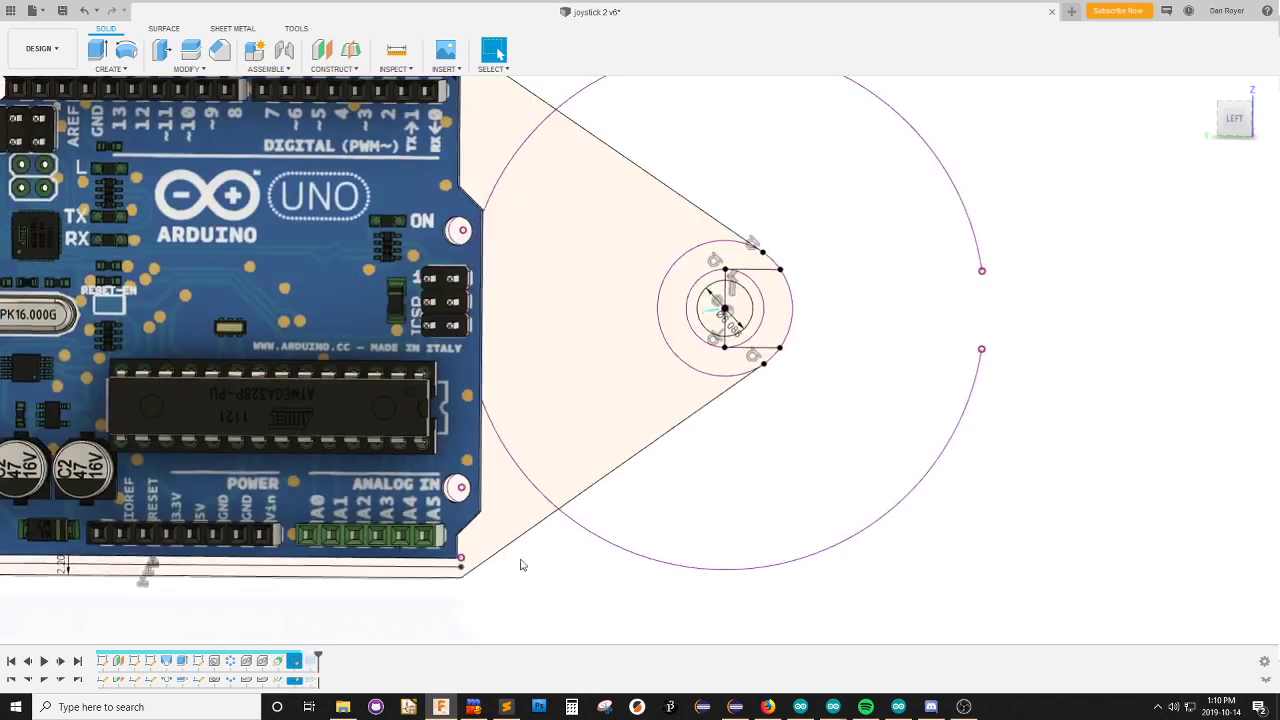
{"action": "scroll", "coordinate": [870, 230], "scroll_direction": "up", "scroll_amount": 3}
{"action": "scroll", "coordinate": [740, 388], "scroll_direction": "up", "scroll_amount": 3}
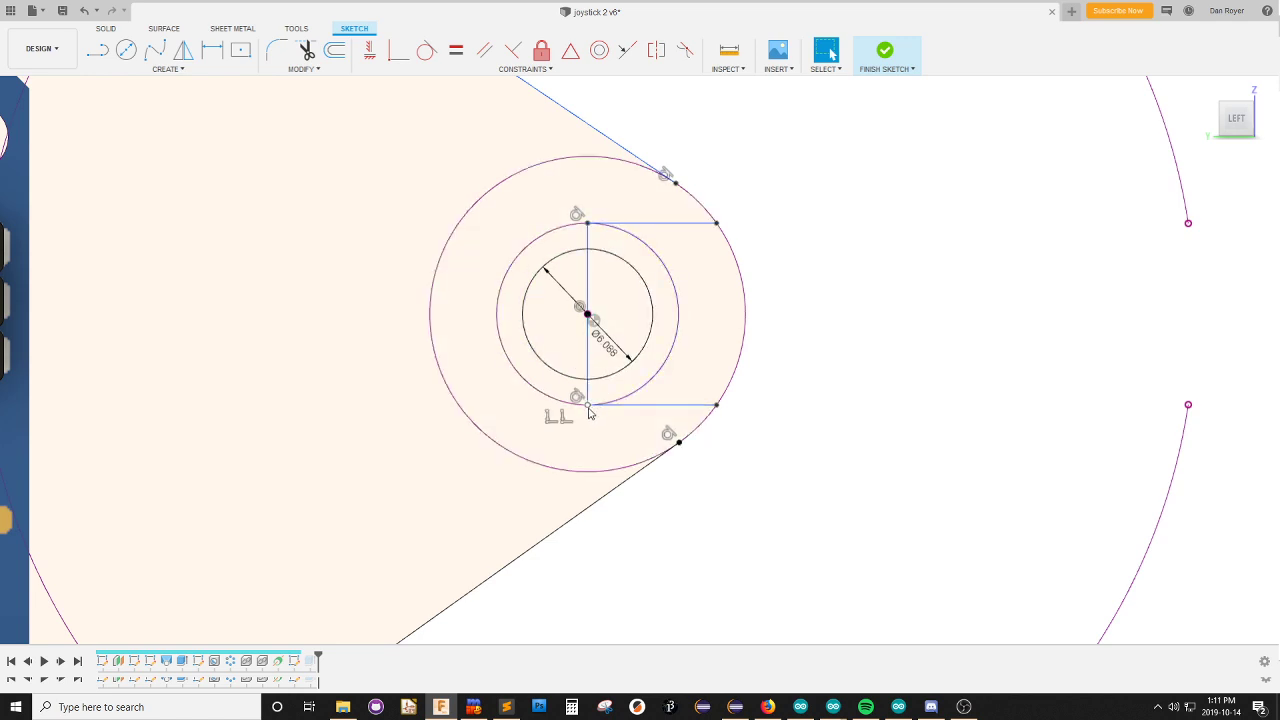
Shift the notch lines' inner endpoints along the neck circle toward the opening and delete the lines' tangent constraints with that circle.
{"action": "left_click_drag", "start_coordinate": [589, 407], "coordinate": [608, 401]}
{"action": "left_click_drag", "start_coordinate": [588, 223], "coordinate": [612, 230]}
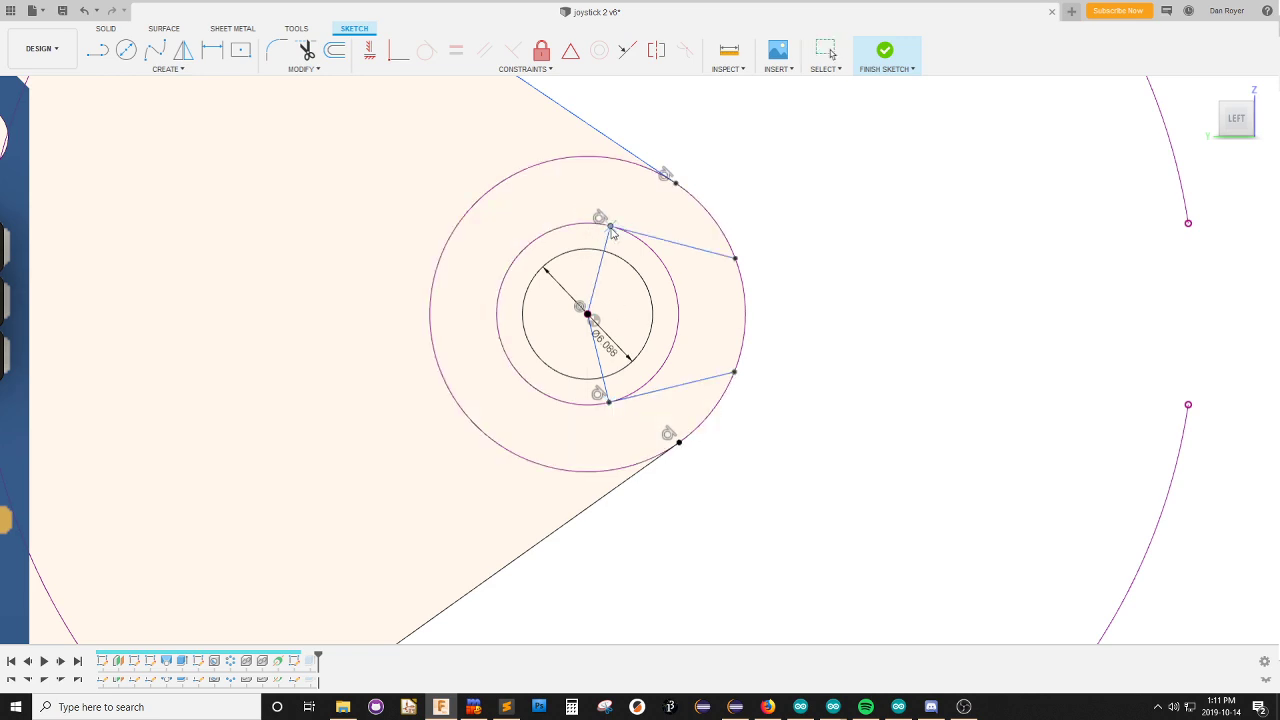
{"action": "left_click", "coordinate": [369, 51]}
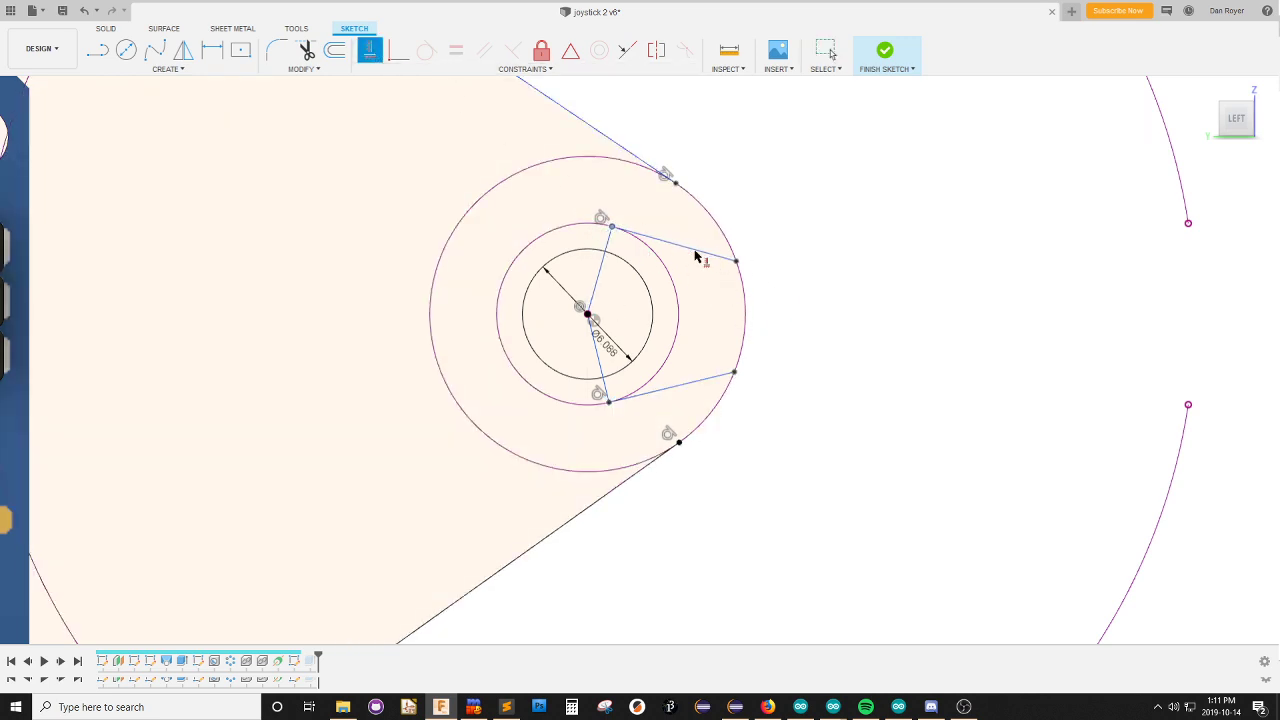
{"action": "left_click", "coordinate": [705, 381]}
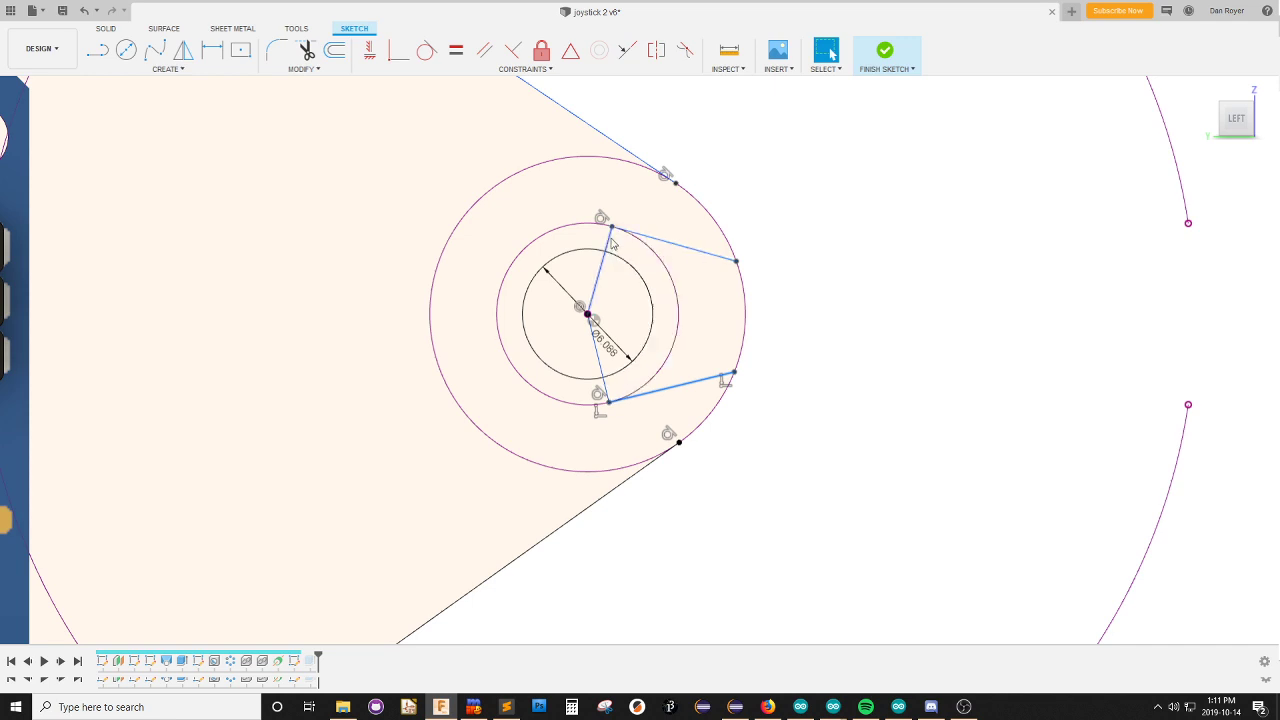
{"action": "key", "text": "Delete"}
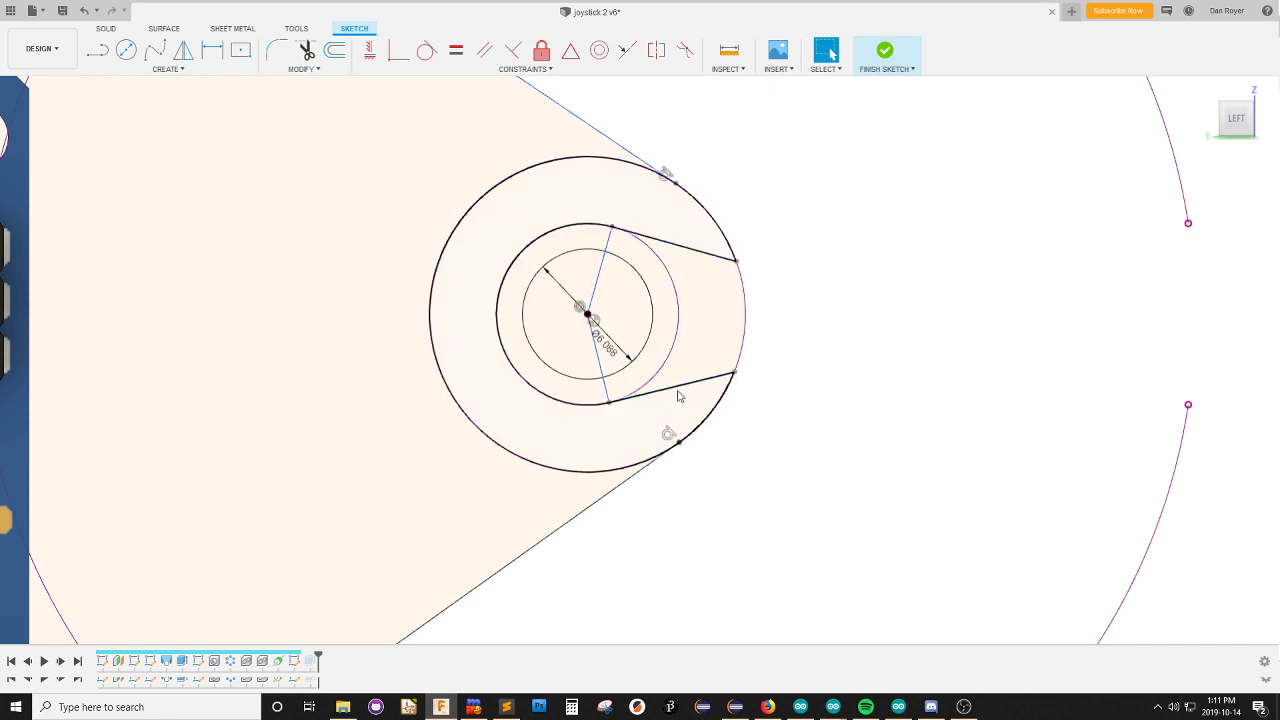
Constrain both notch lines to horizontal and move their inner endpoints along the neck circle to narrow the opening.
{"action": "left_click", "coordinate": [682, 386]}
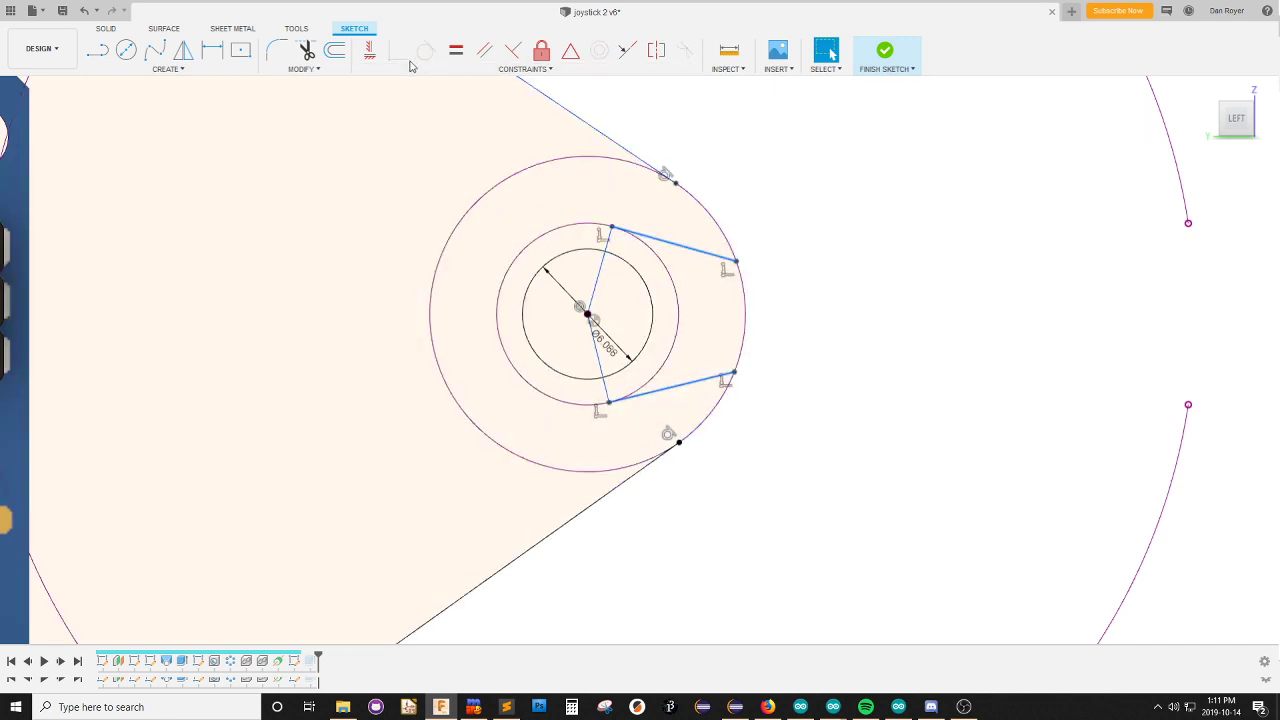
{"action": "left_click", "coordinate": [370, 50]}
{"action": "key", "text": "Escape"}
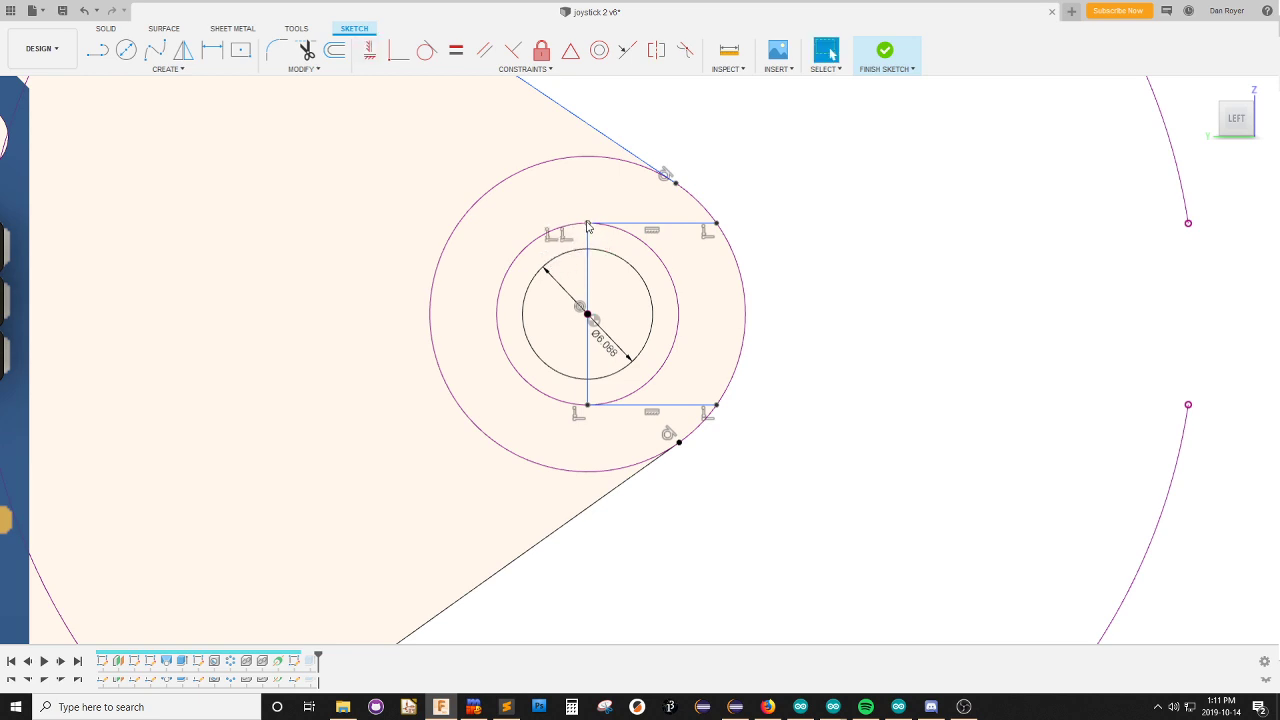
{"action": "left_click_drag", "start_coordinate": [588, 225], "coordinate": [647, 247]}
{"action": "left_click_drag", "start_coordinate": [590, 410], "coordinate": [638, 389]}
{"action": "key", "text": "d"}
{"action": "left_click", "coordinate": [624, 285]}
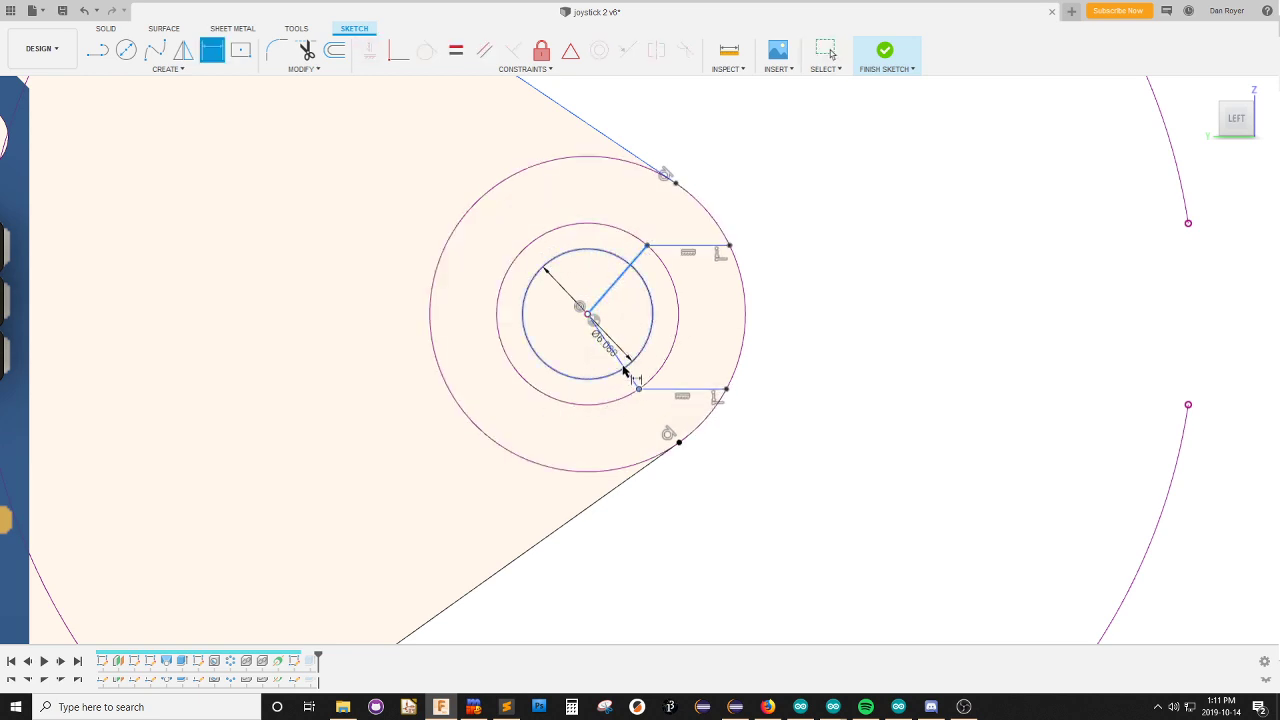
{"action": "key", "text": "Escape"}
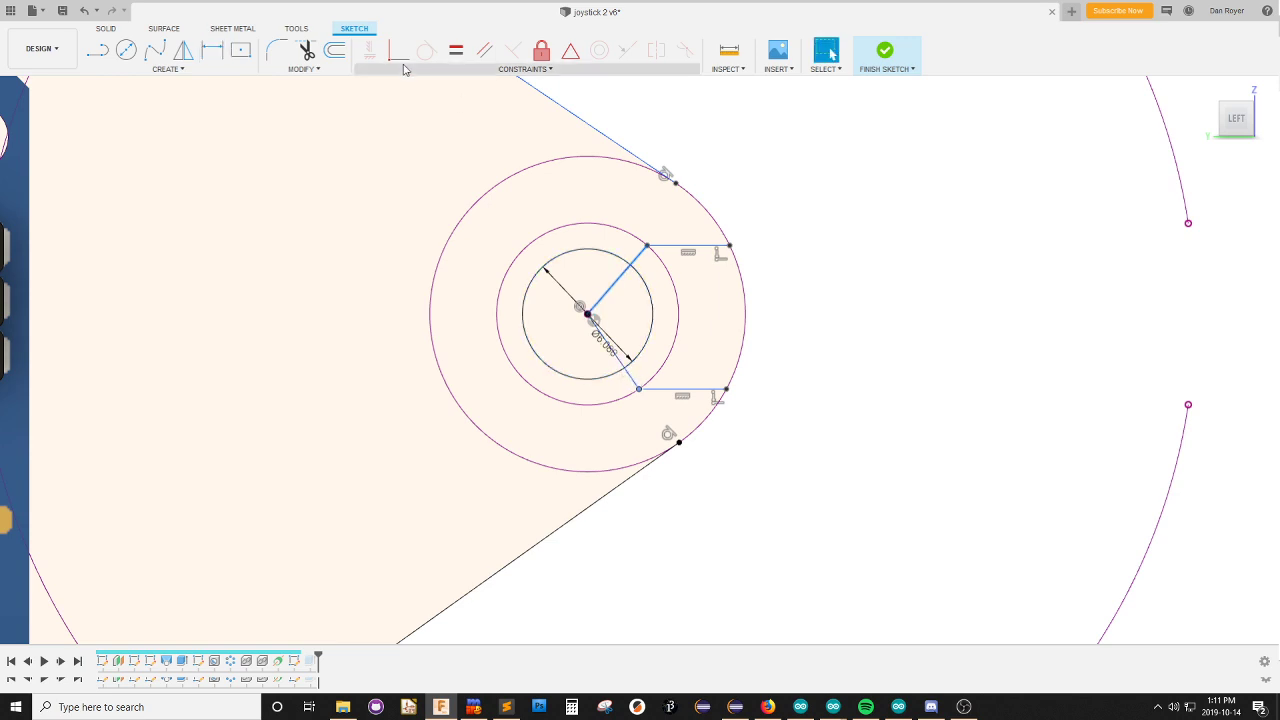
Sketch a horizontal line from the neck circle's center to the flange circle at the notch opening and make it construction geometry.
{"action": "key", "text": "l"}
{"action": "left_click", "coordinate": [587, 315]}
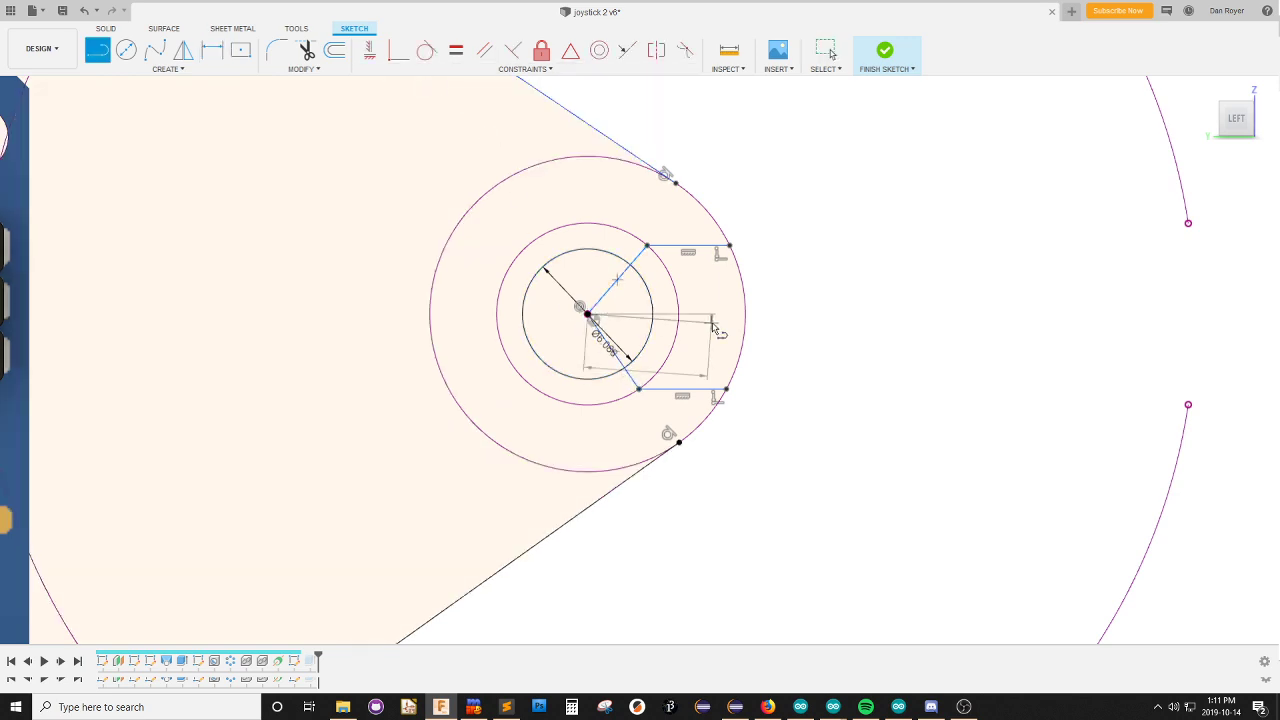
{"action": "left_click", "coordinate": [746, 314]}
{"action": "key", "text": "Escape"}
{"action": "left_click", "coordinate": [717, 315]}
{"action": "key", "text": "x"}
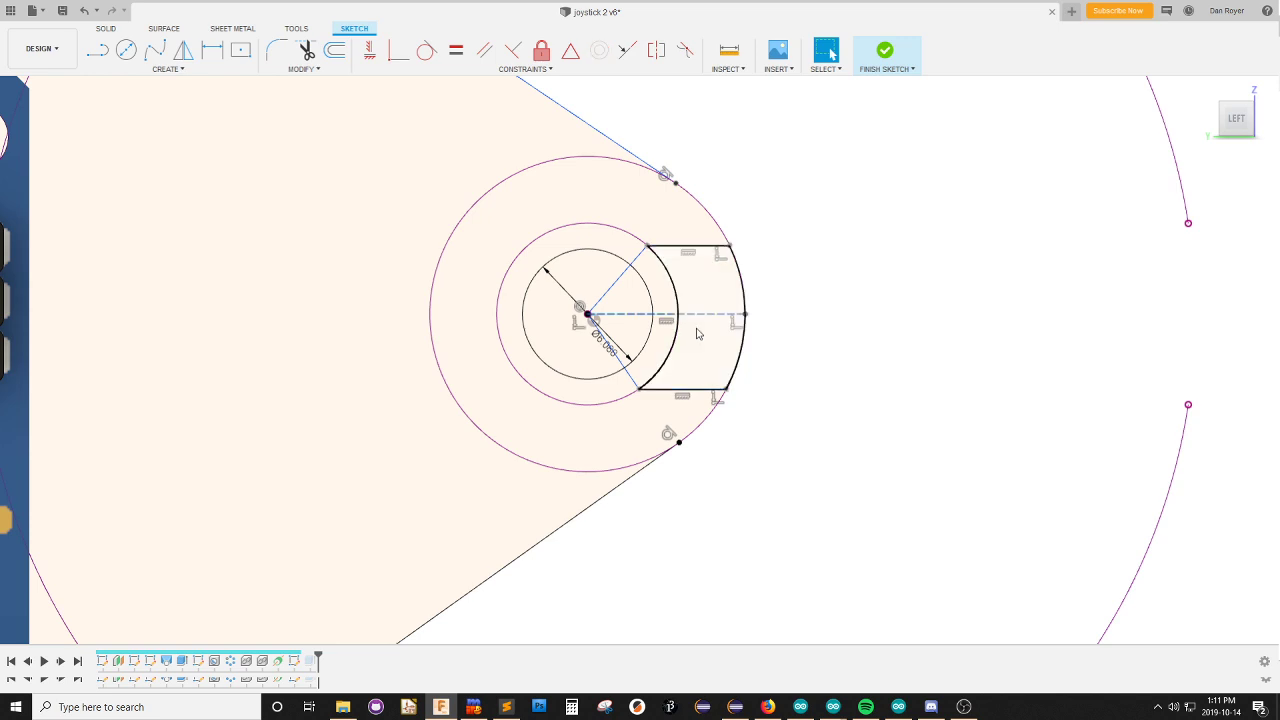
Make the two slanted lines from the neck circle's center symmetric about the horizontal construction line.
{"action": "left_click", "coordinate": [777, 266]}
{"action": "left_click", "coordinate": [656, 50]}
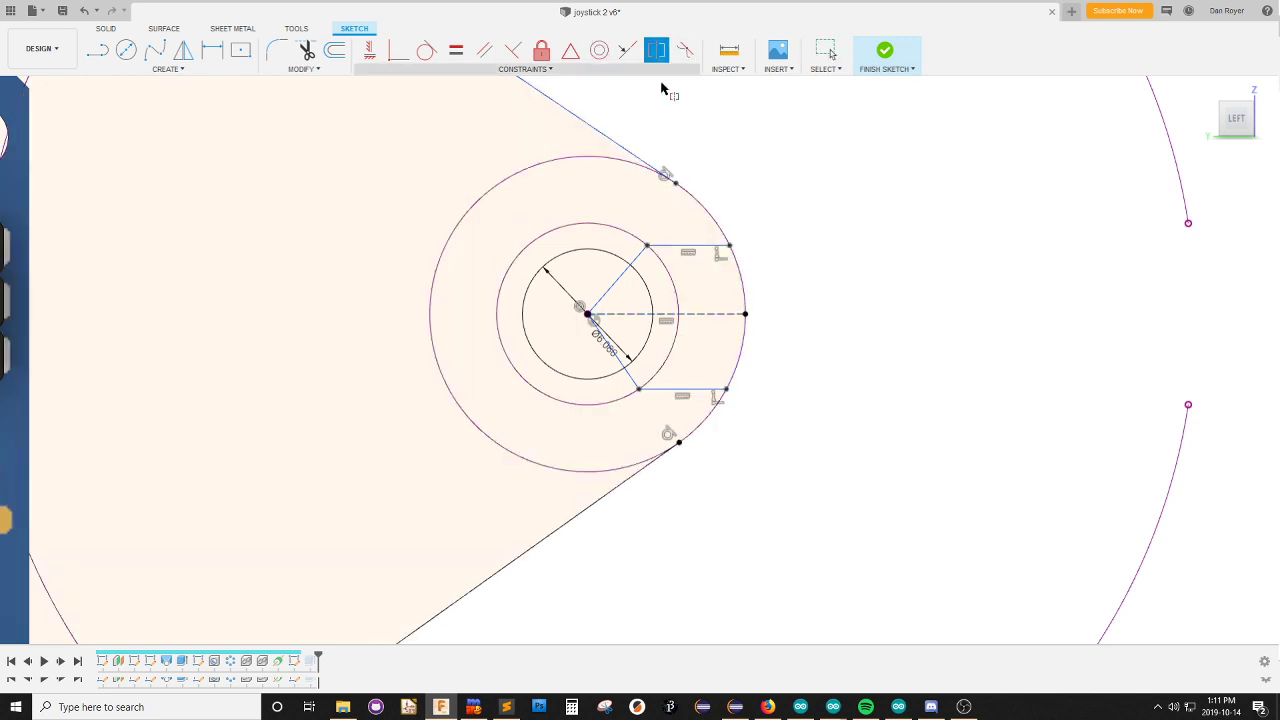
{"action": "left_click", "coordinate": [630, 373]}
{"action": "left_click", "coordinate": [628, 268]}
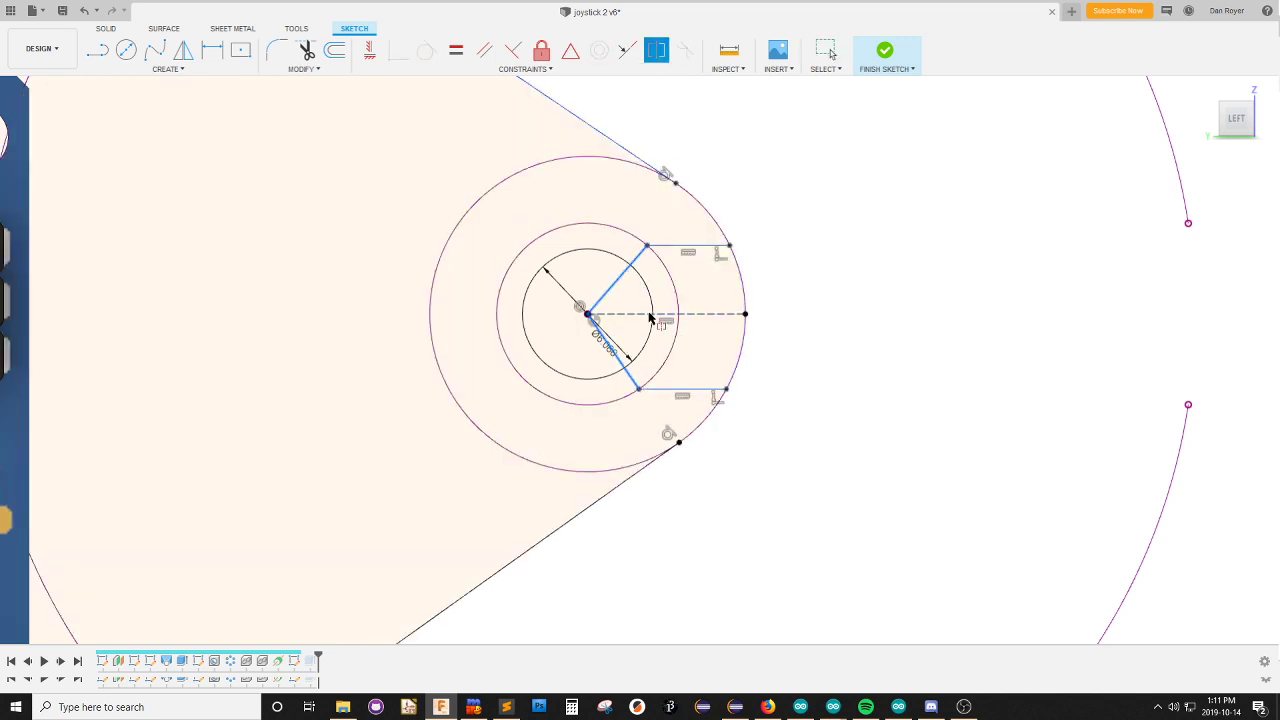
{"action": "left_click", "coordinate": [651, 314]}
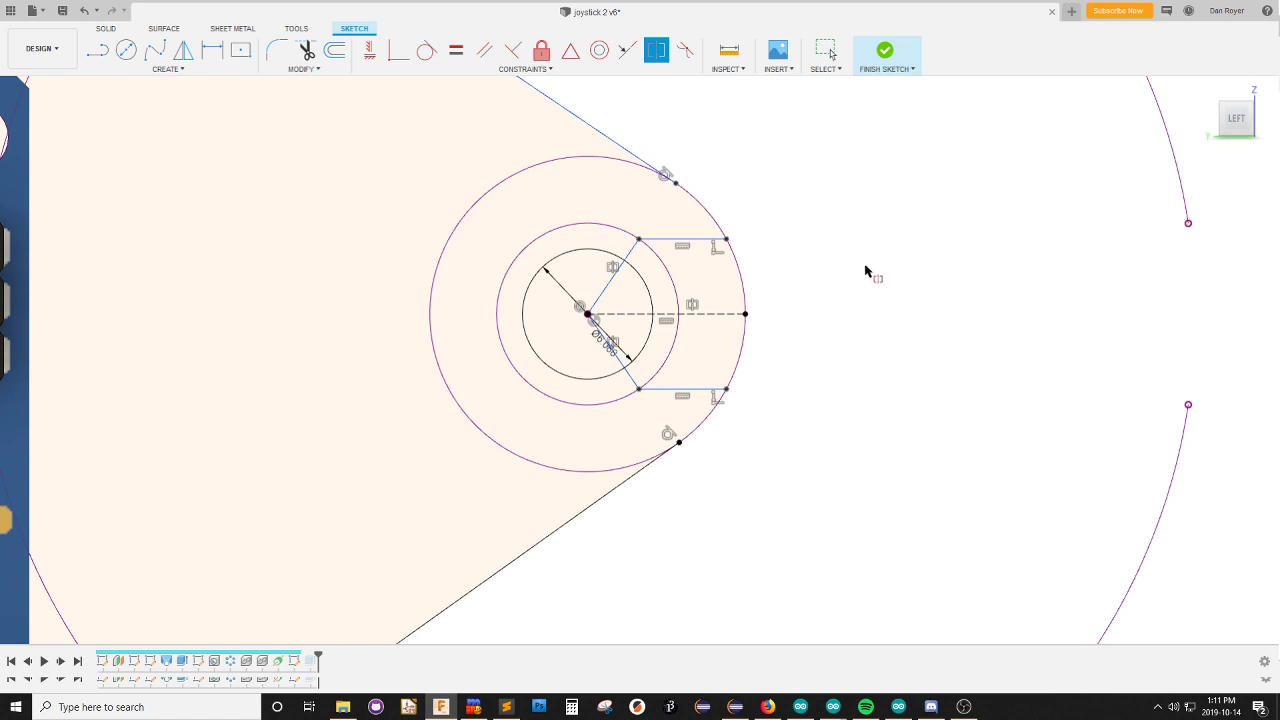
{"action": "key", "text": "Escape"}
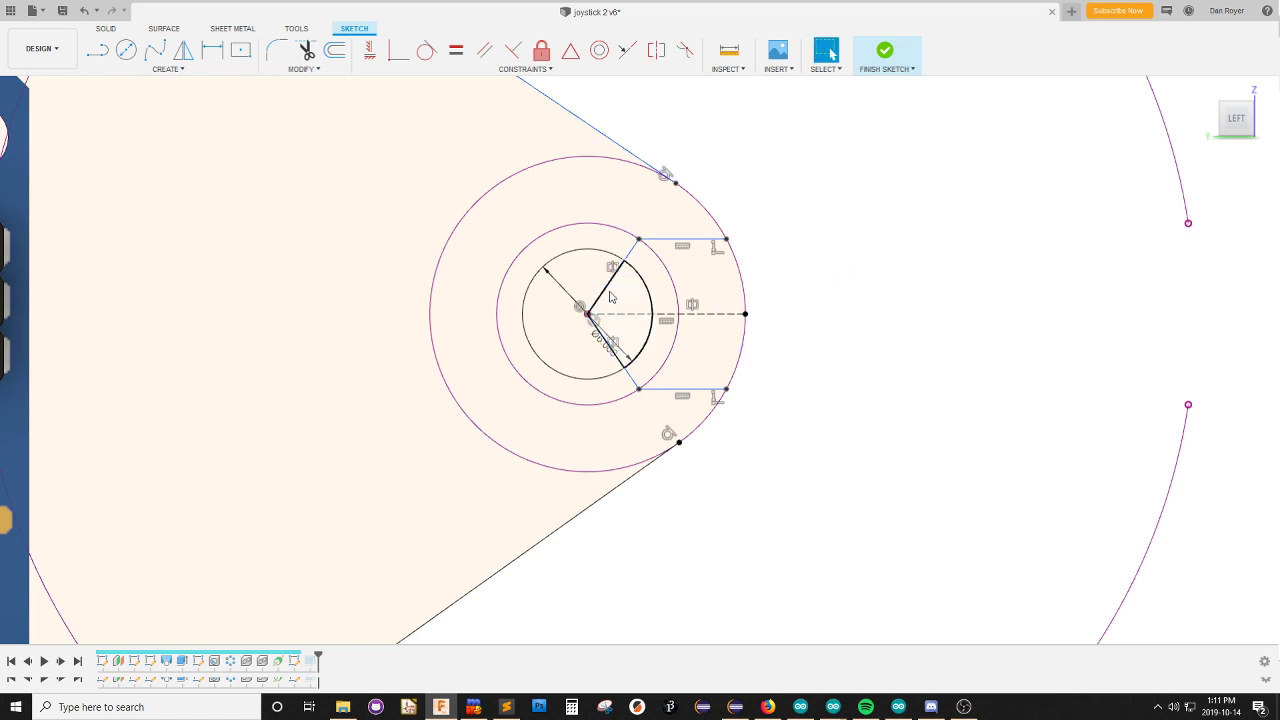
Dimension the gap between the two horizontal notch lines at 7 mm and finish the sketch.
{"action": "key", "text": "d"}
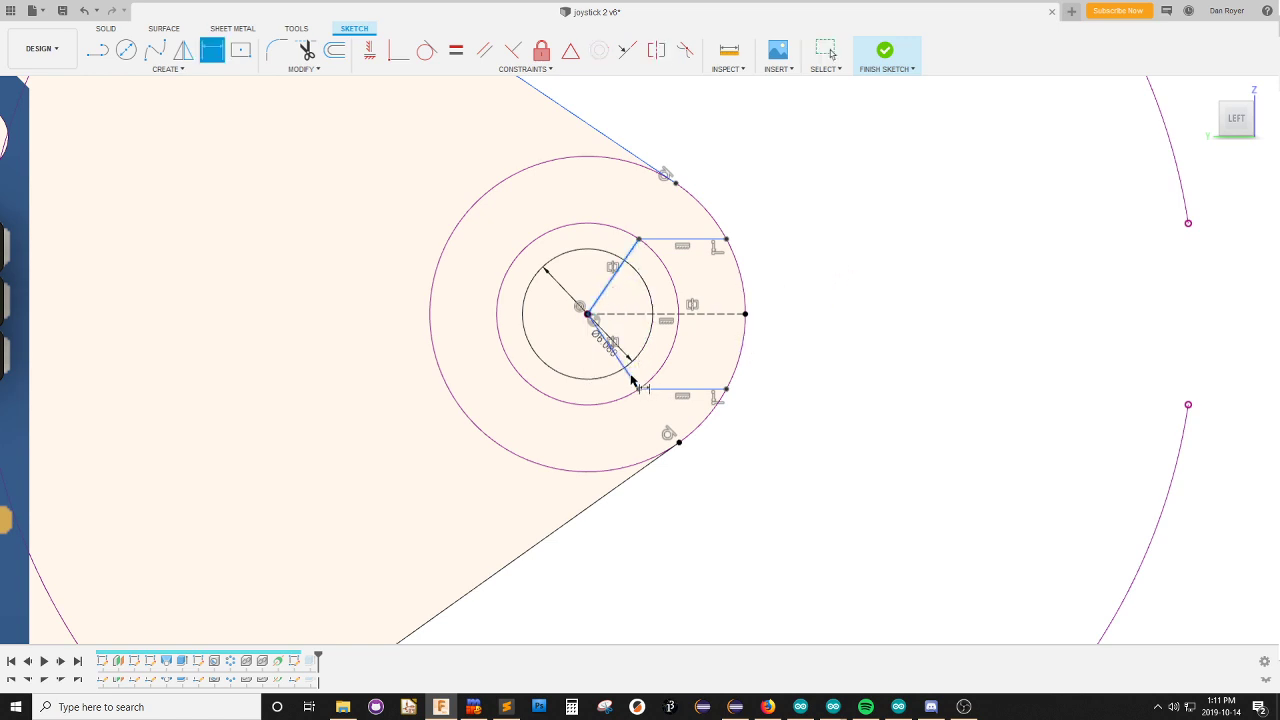
{"action": "key", "text": "Escape"}
{"action": "key", "text": "d"}
{"action": "left_click", "coordinate": [705, 240]}
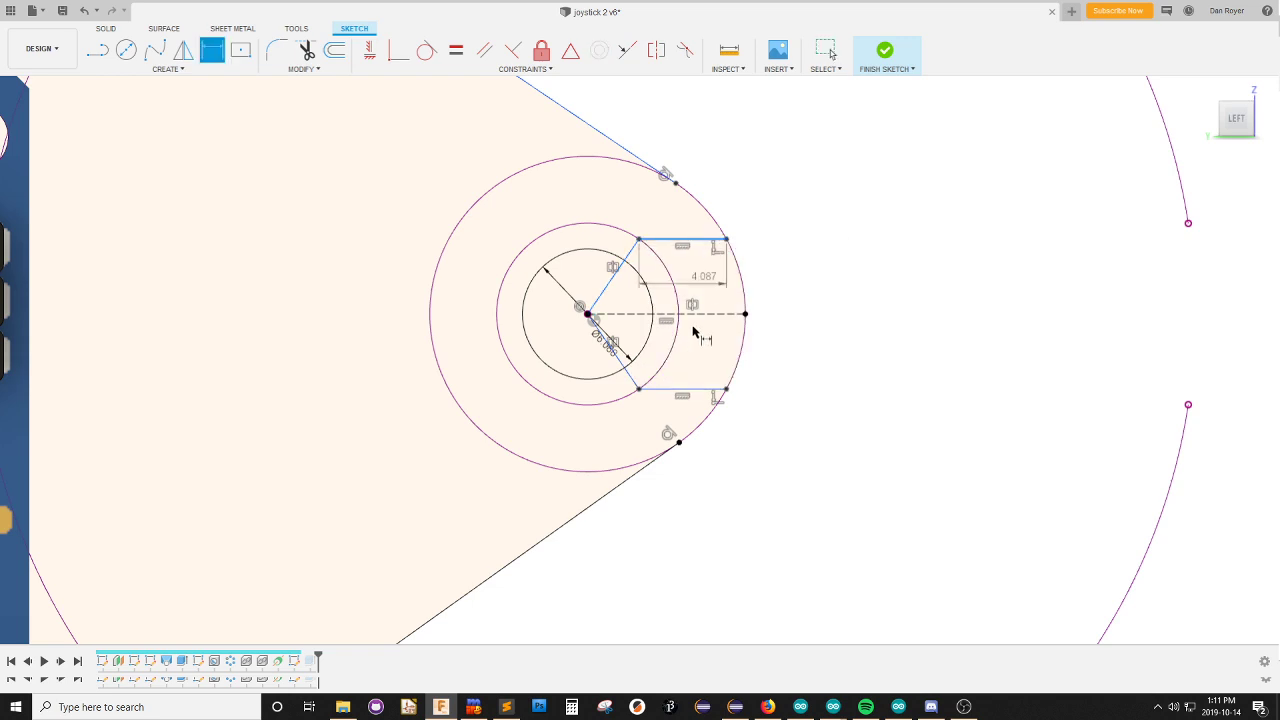
{"action": "left_click", "coordinate": [704, 389]}
{"action": "left_click", "coordinate": [806, 311]}
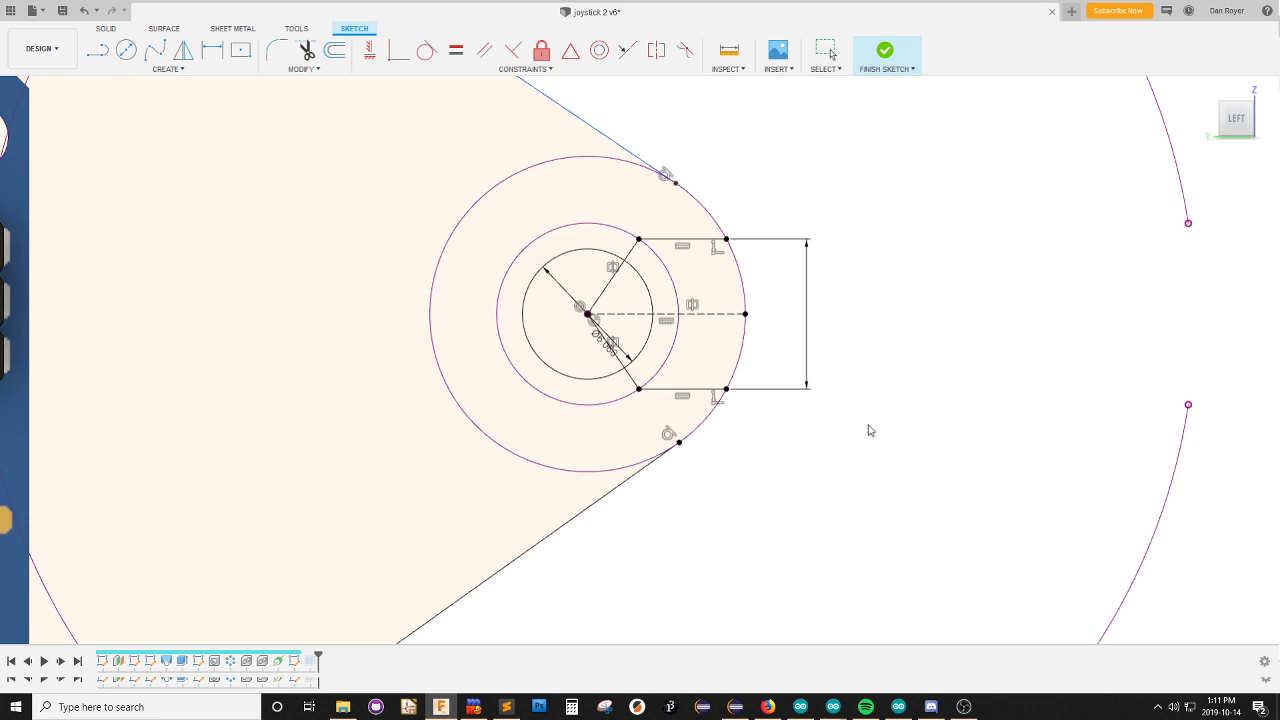
{"action": "key", "text": "d"}
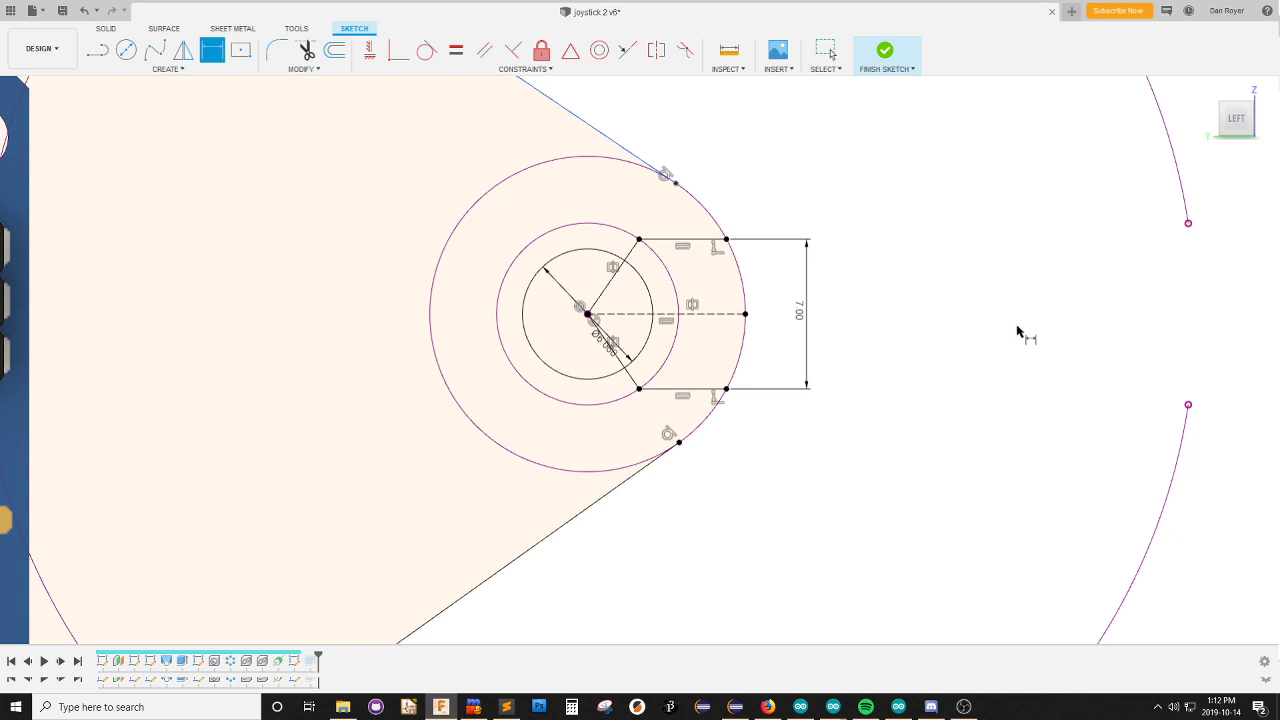
{"action": "scroll", "coordinate": [1018, 332], "scroll_direction": "down", "scroll_amount": 5}
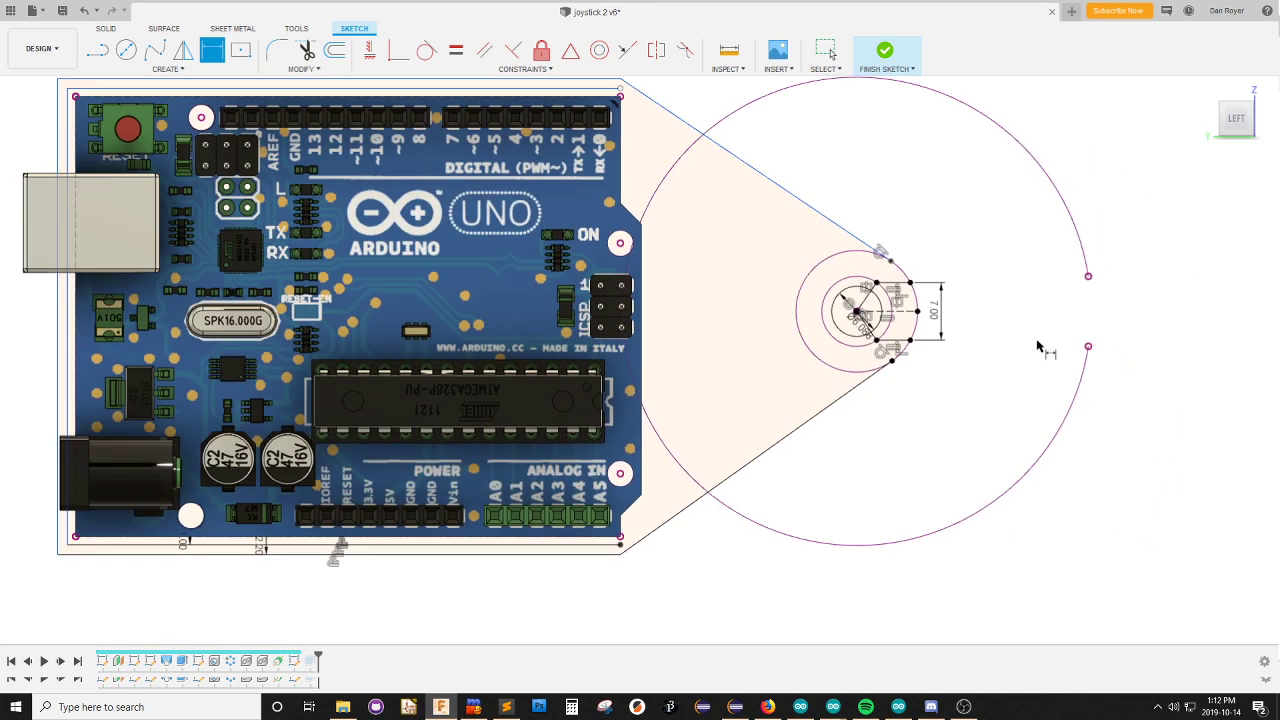
{"action": "key", "text": "ctrl+Return"}
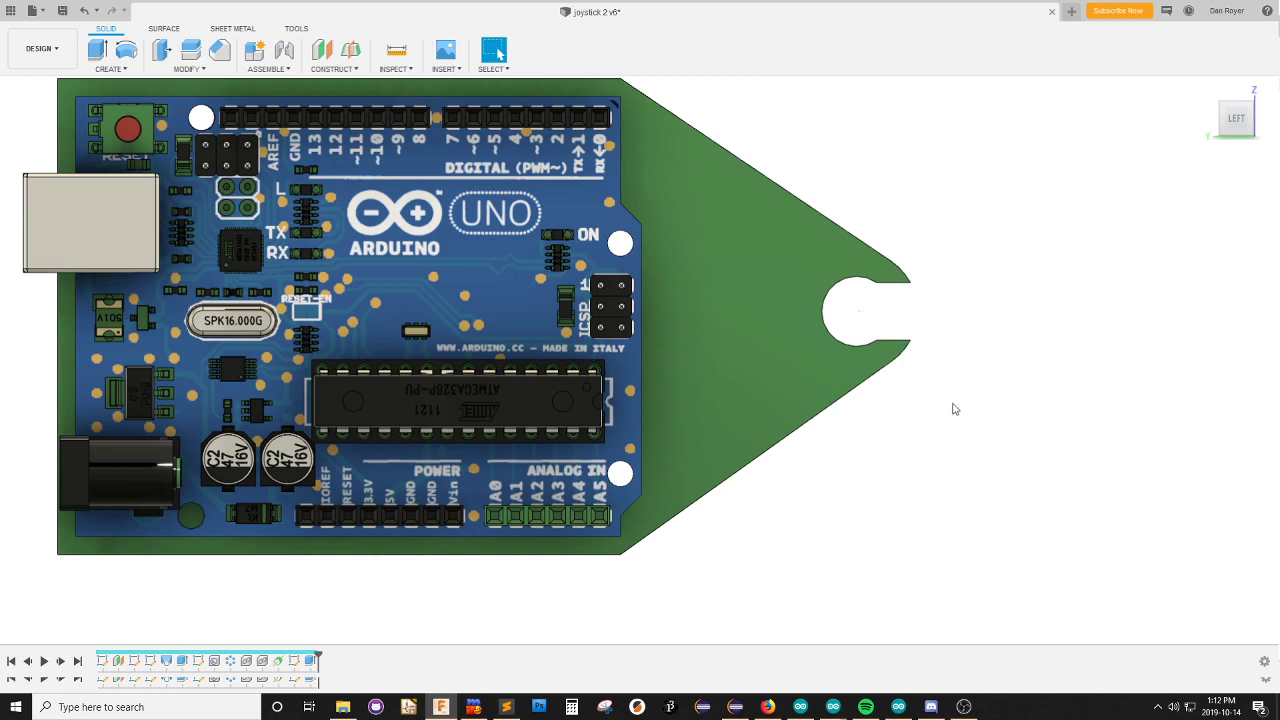
Show the suction cup again and give it a grey appearance.
{"action": "middle_click_drag", "start_coordinate": [953, 409], "coordinate": [815, 447], "text": "shift"}
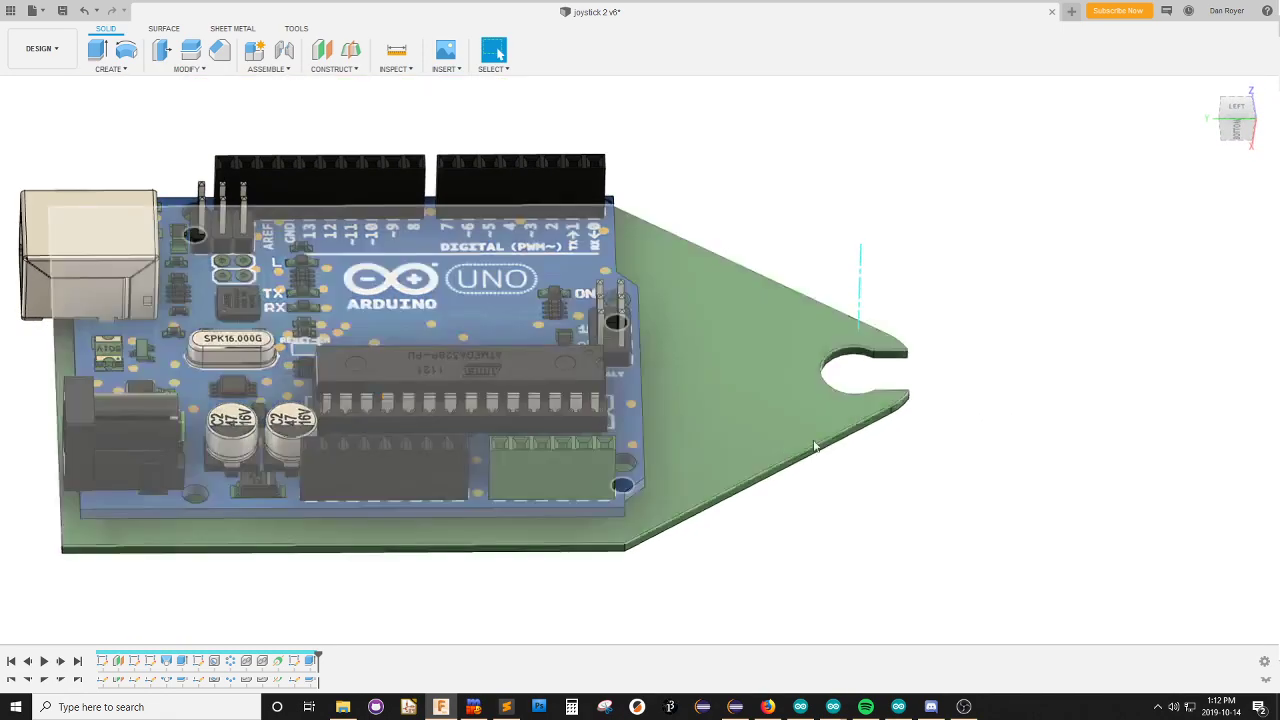
{"action": "scroll", "coordinate": [815, 447], "scroll_direction": "down", "scroll_amount": 3}
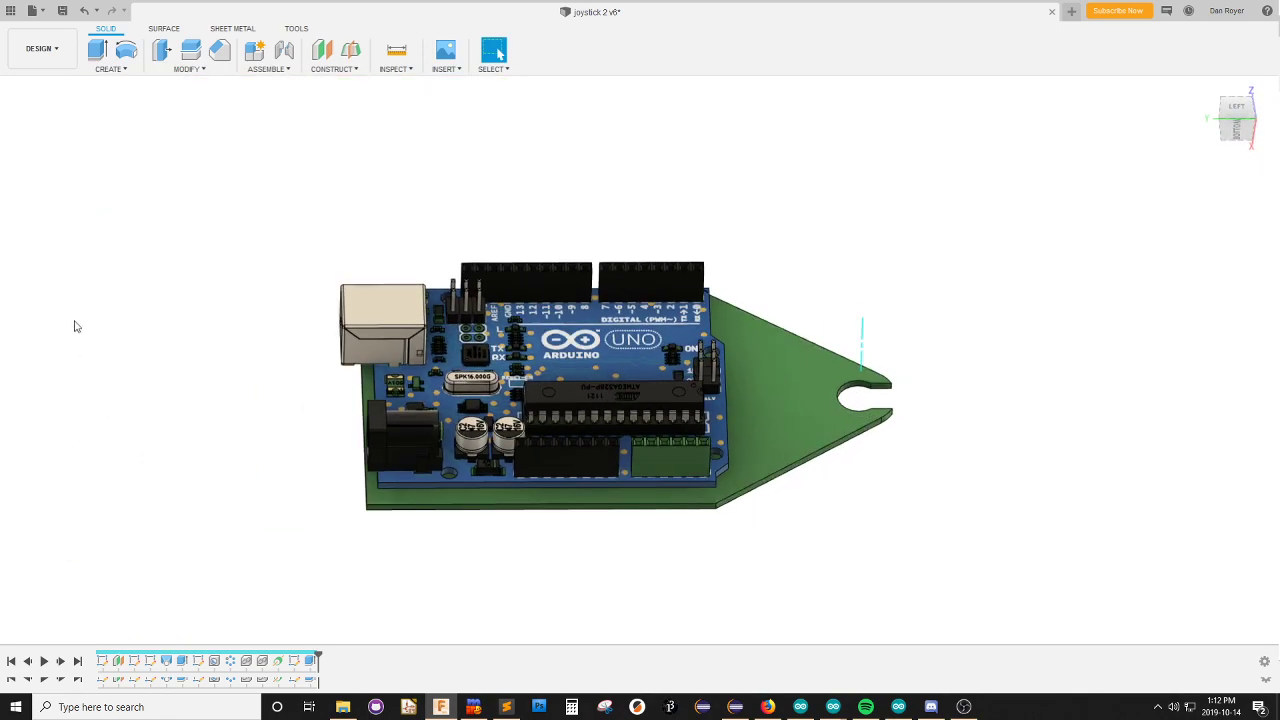
{"action": "left_click", "coordinate": [119, 415]}
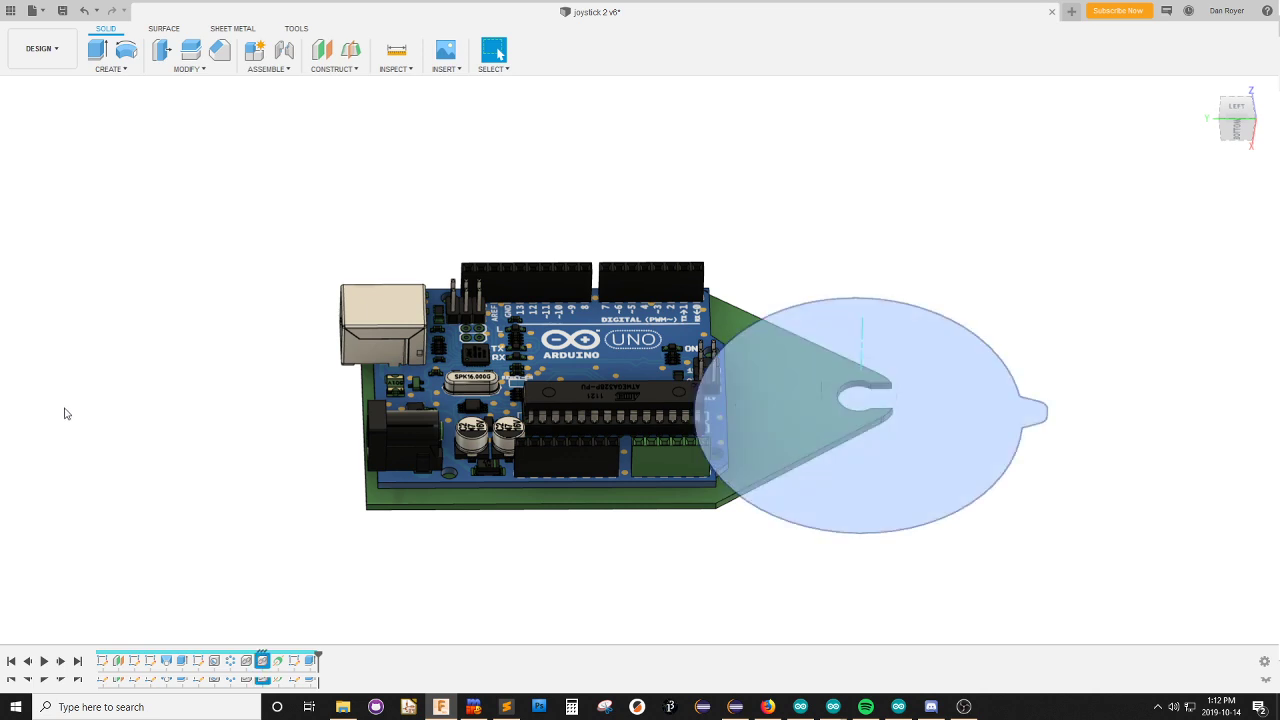
{"action": "scroll", "coordinate": [647, 547], "scroll_direction": "down", "scroll_amount": 3}
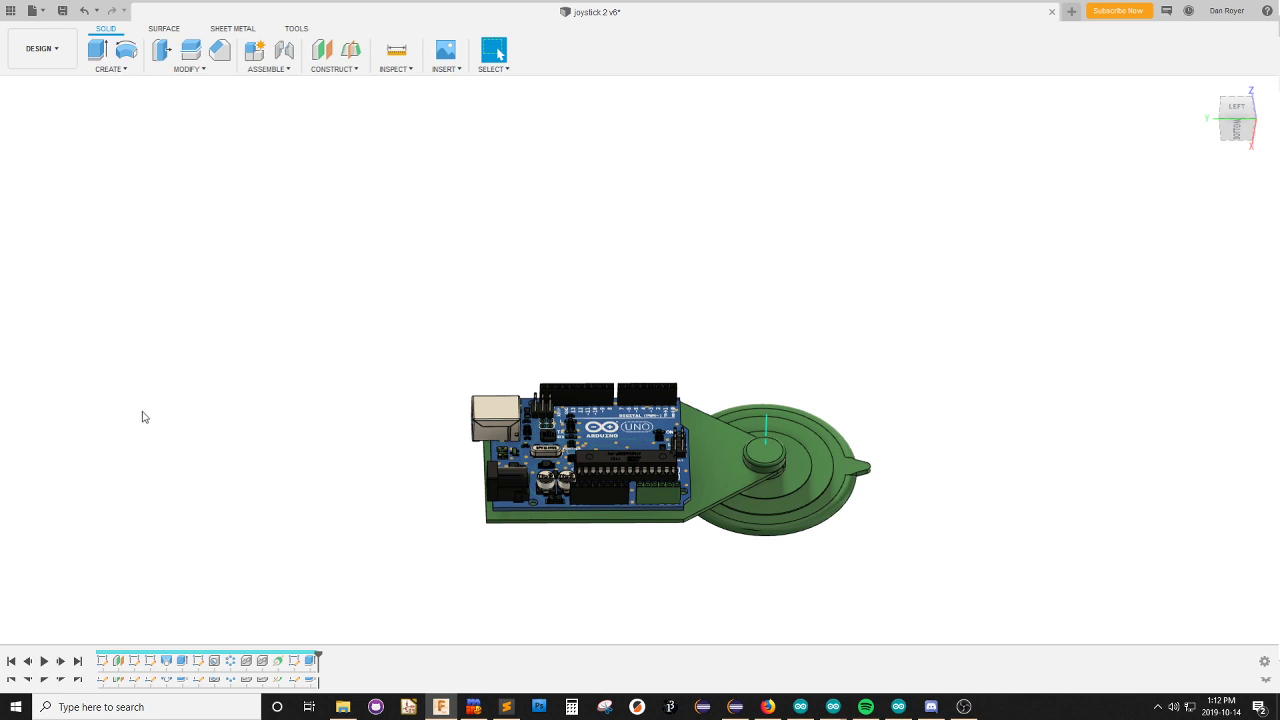
{"action": "key", "text": "j"}
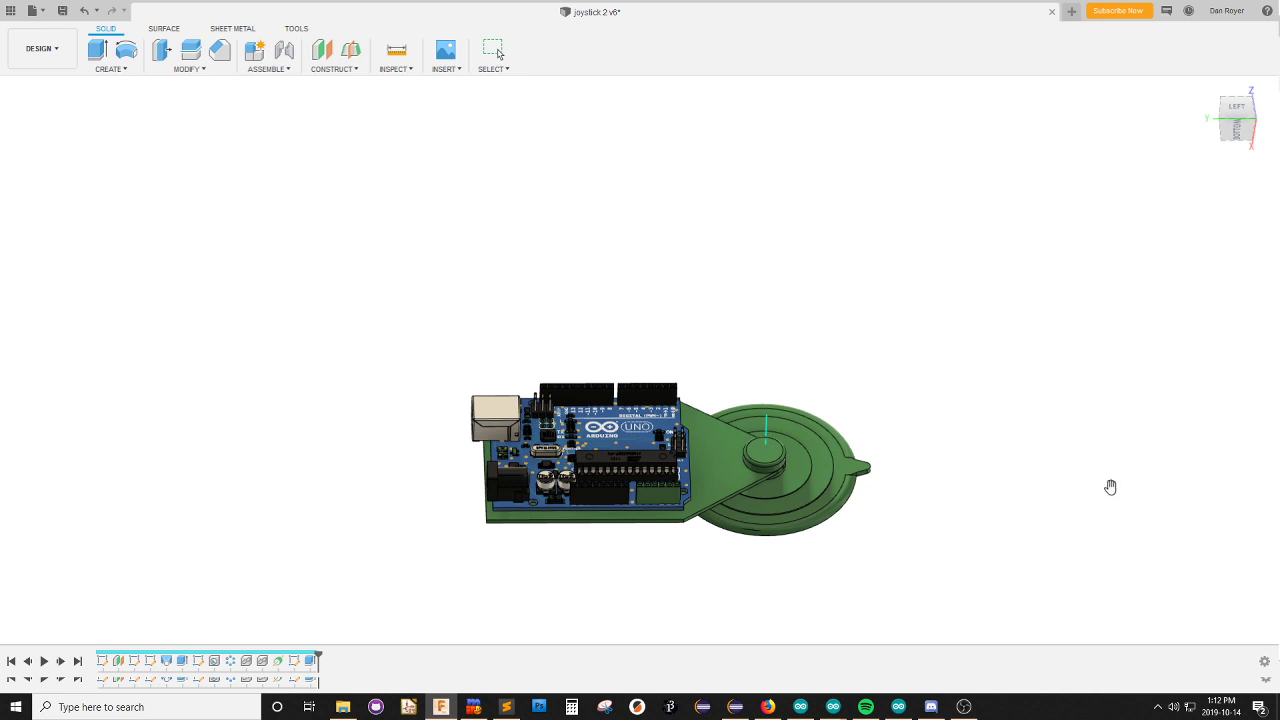
{"action": "left_click", "coordinate": [846, 506]}
{"action": "left_click", "coordinate": [1050, 542]}
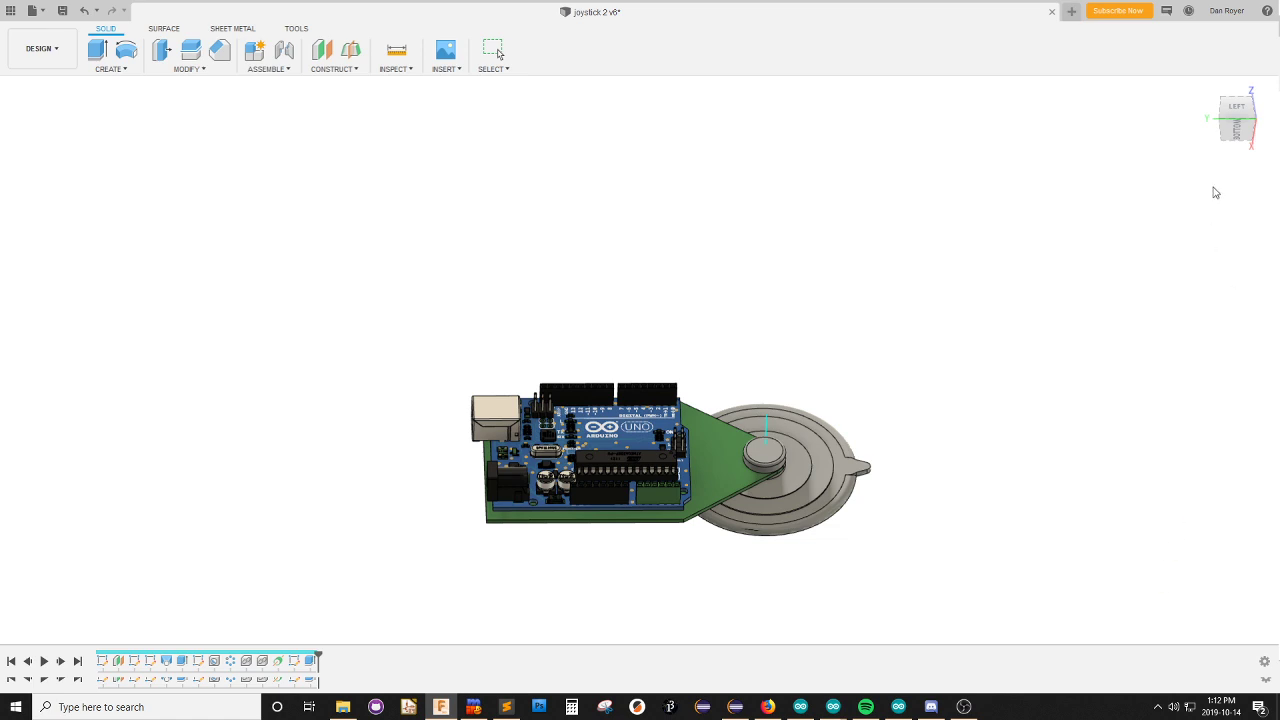
{"action": "key", "text": "Escape"}
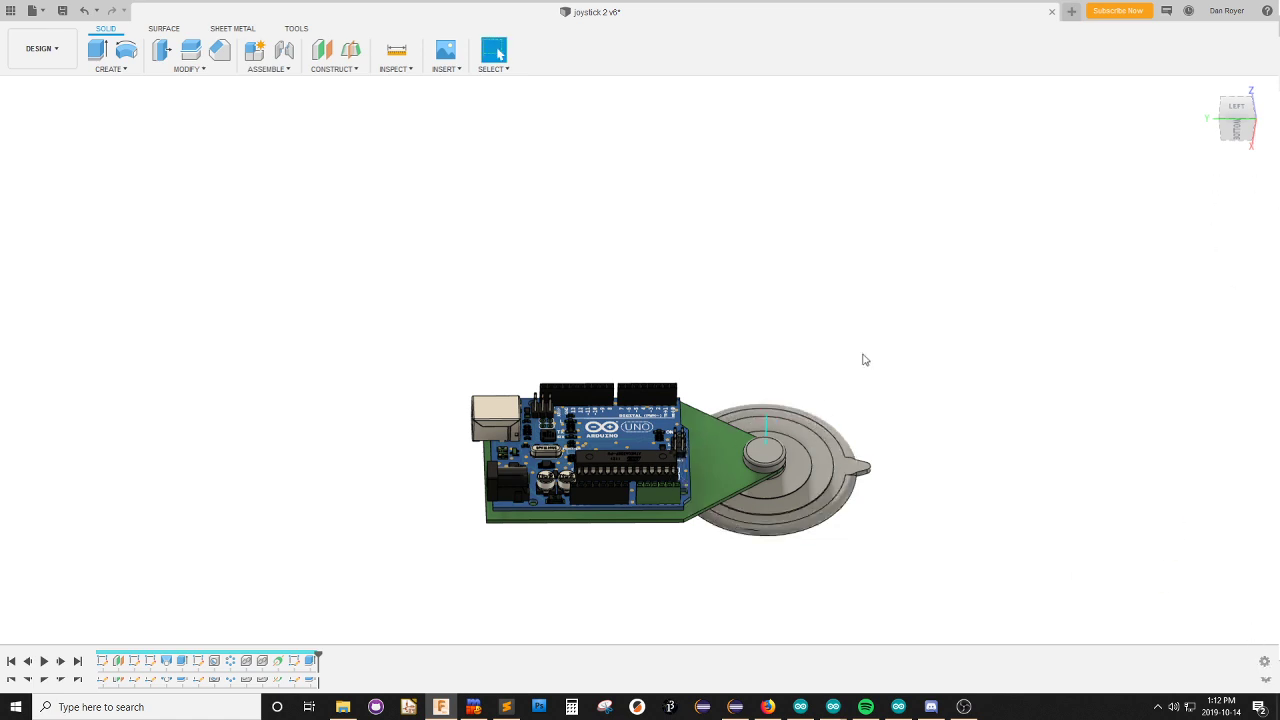
Show the potentiometer above the suction cup.
{"action": "left_click", "coordinate": [57, 429]}
{"action": "middle_click", "coordinate": [349, 400]}
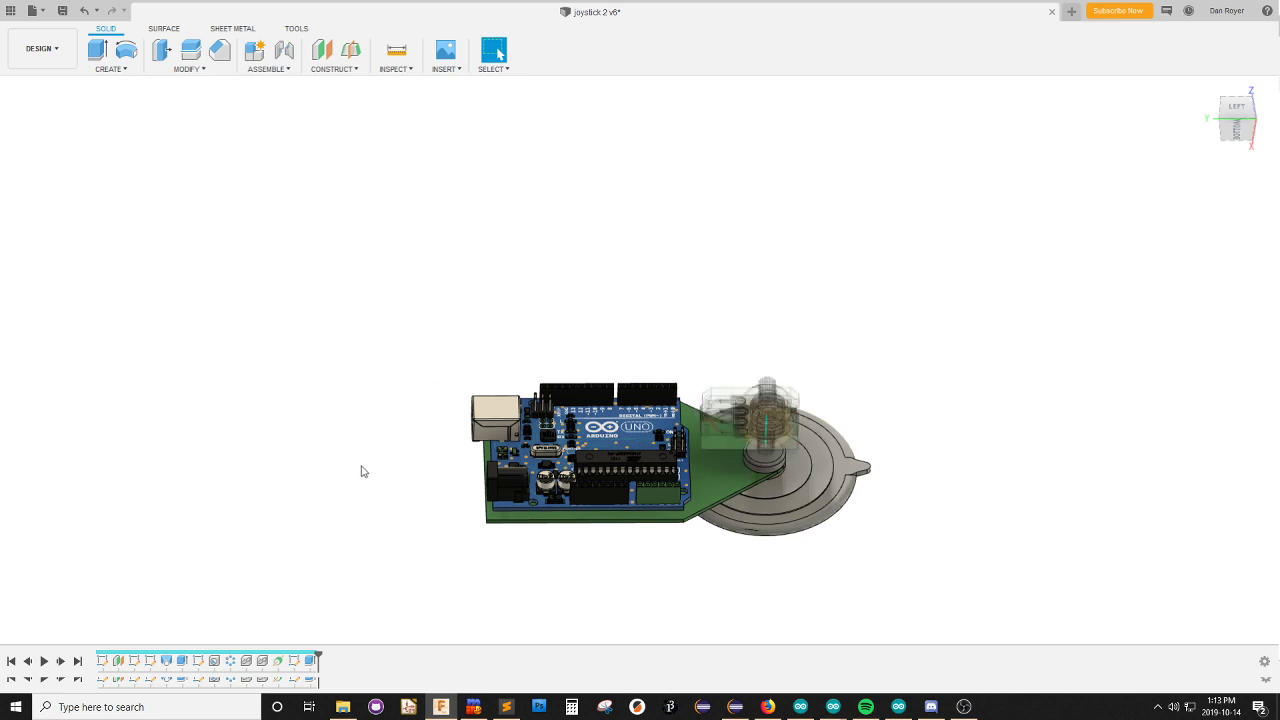
{"action": "mouse_move", "coordinate": [387, 494]}
{"action": "middle_mouse_down", "text": "shift"}
{"action": "mouse_move", "coordinate": [386, 417]}
{"action": "mouse_move", "coordinate": [366, 560]}
{"action": "mouse_move", "coordinate": [377, 514]}
{"action": "mouse_move", "coordinate": [378, 535]}
{"action": "mouse_move", "coordinate": [377, 369]}
{"action": "mouse_move", "coordinate": [369, 531]}
{"action": "mouse_move", "coordinate": [380, 537]}
{"action": "mouse_move", "coordinate": [369, 543]}
{"action": "mouse_move", "coordinate": [383, 434]}
{"action": "mouse_move", "coordinate": [371, 426]}
{"action": "mouse_move", "coordinate": [366, 486]}
{"action": "mouse_move", "coordinate": [389, 486]}
{"action": "mouse_move", "coordinate": [400, 397]}
{"action": "mouse_move", "coordinate": [398, 505]}
{"action": "middle_mouse_up", "text": "shift"}
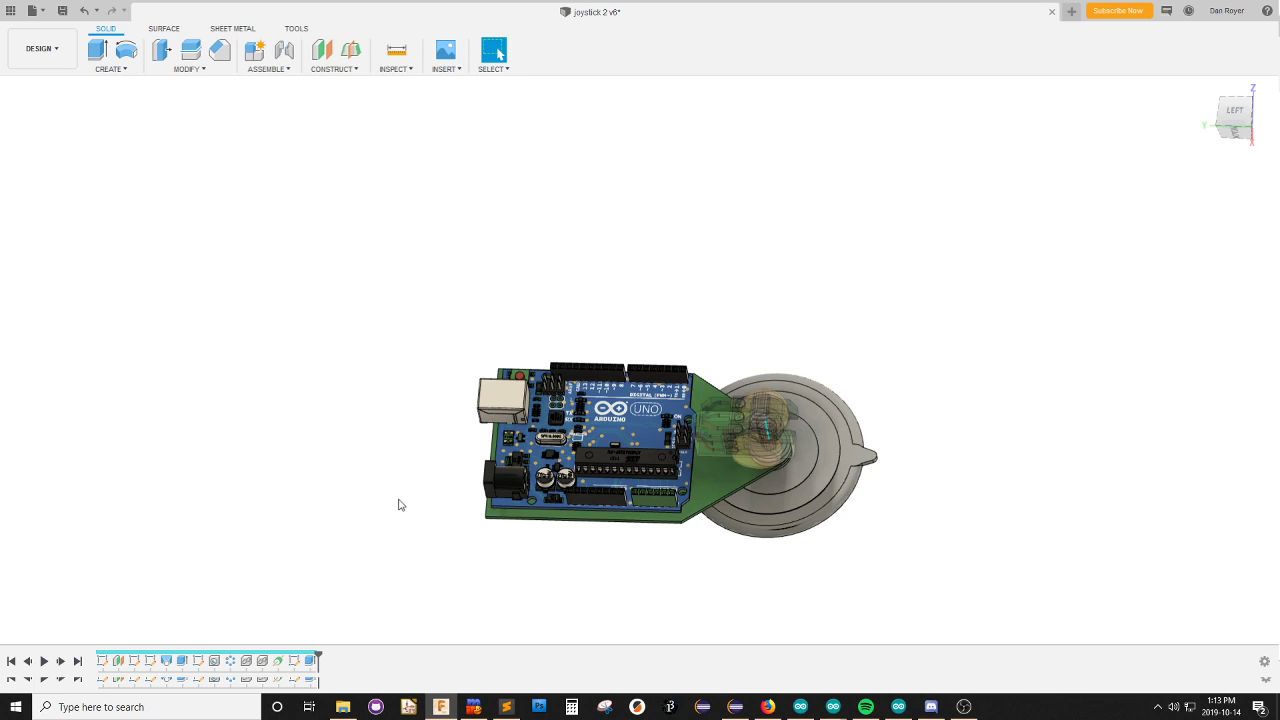
Make the base plate sketch visible on the model and examine the plate and suction cup from the underside.
{"action": "left_click", "coordinate": [297, 663]}
{"action": "left_click", "coordinate": [294, 661]}
{"action": "left_click", "coordinate": [42, 368]}
{"action": "left_click", "coordinate": [71, 442]}
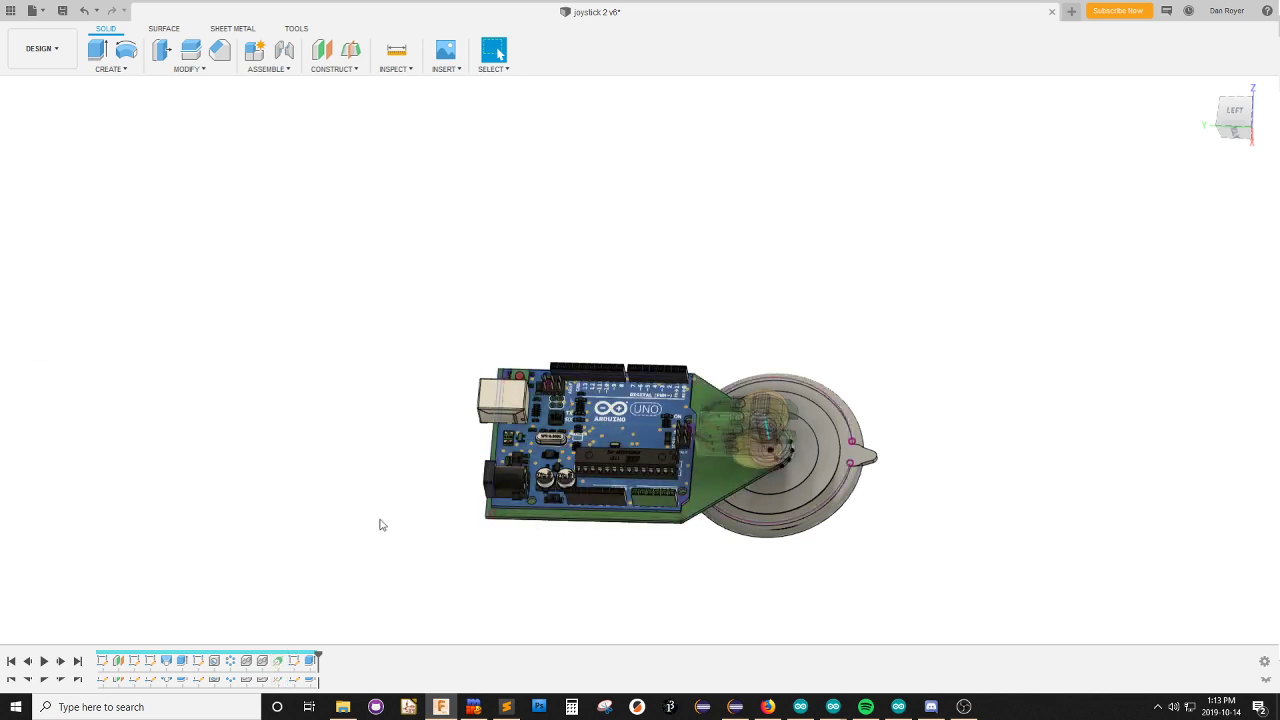
{"action": "middle_click_drag", "start_coordinate": [532, 572], "coordinate": [545, 392], "text": "shift"}
{"action": "scroll", "coordinate": [608, 405], "scroll_direction": "up", "scroll_amount": 3}
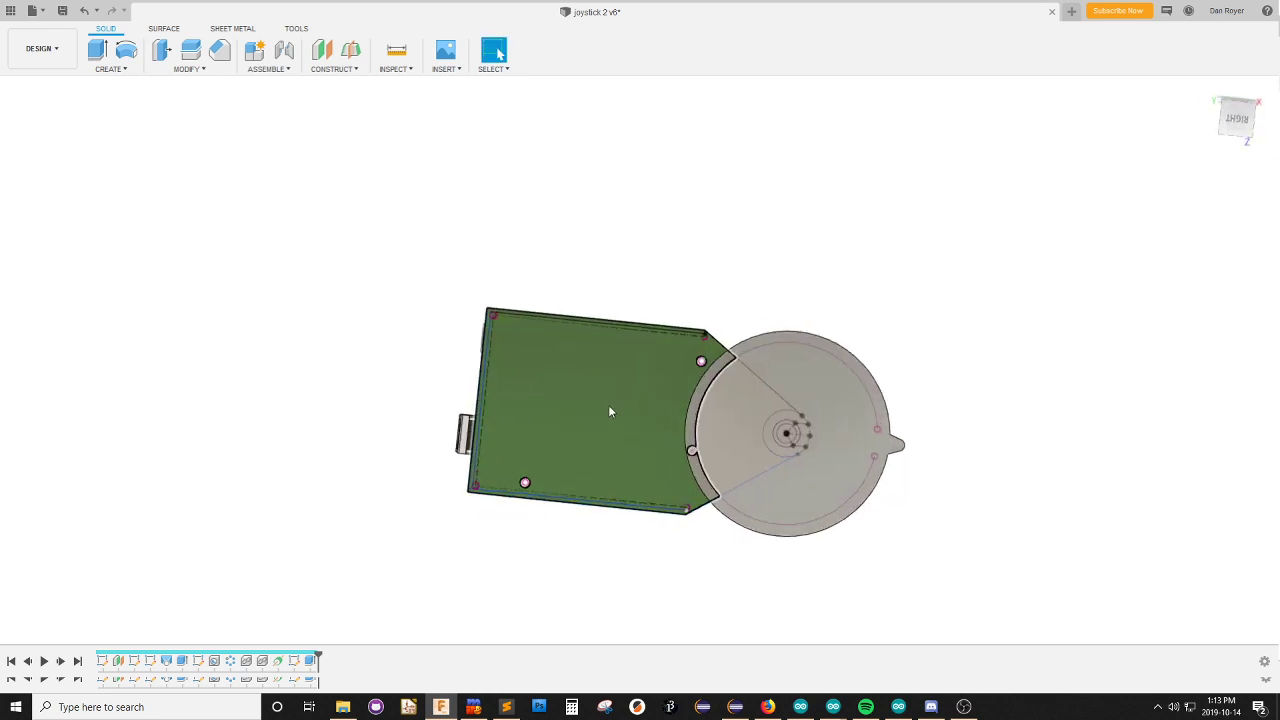
Extrude the three mounting-hole circles of the green base plate upward into pegs that pass through the Arduino board's holes.
{"action": "scroll", "coordinate": [628, 364], "scroll_direction": "up", "scroll_amount": 1}
{"action": "key", "text": "e"}
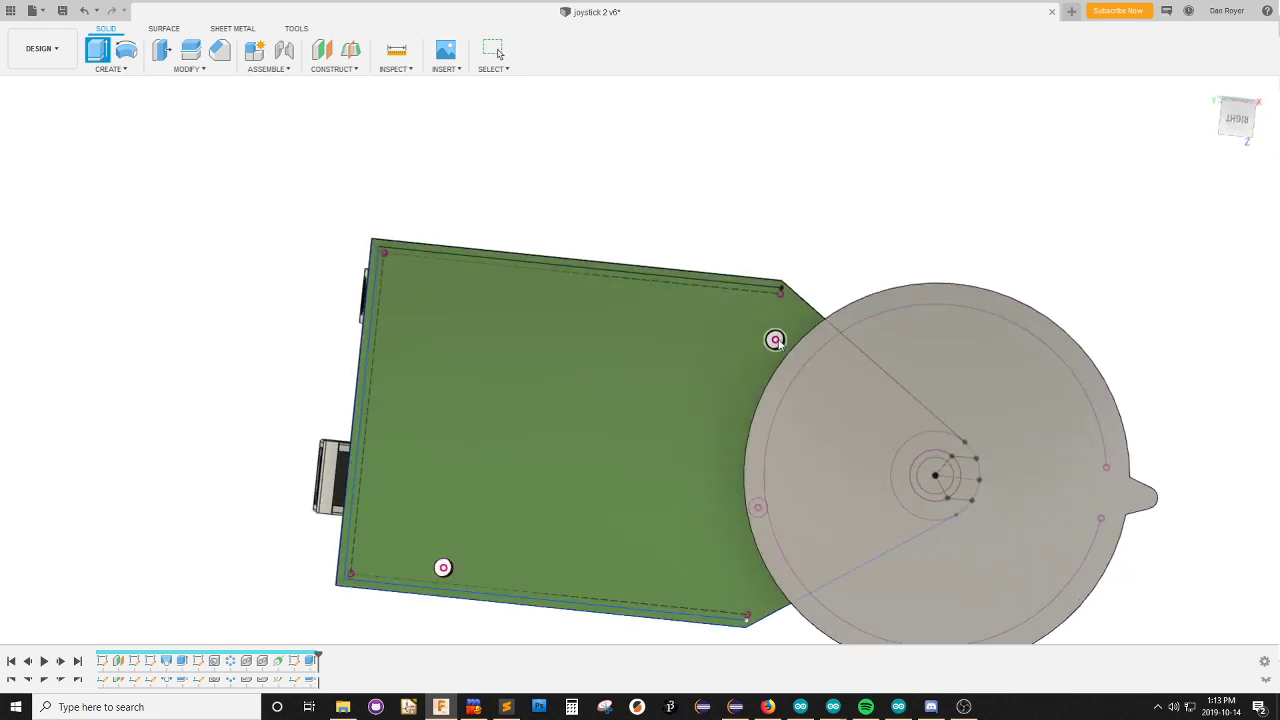
{"action": "left_click", "coordinate": [775, 340]}
{"action": "left_click", "coordinate": [716, 603]}
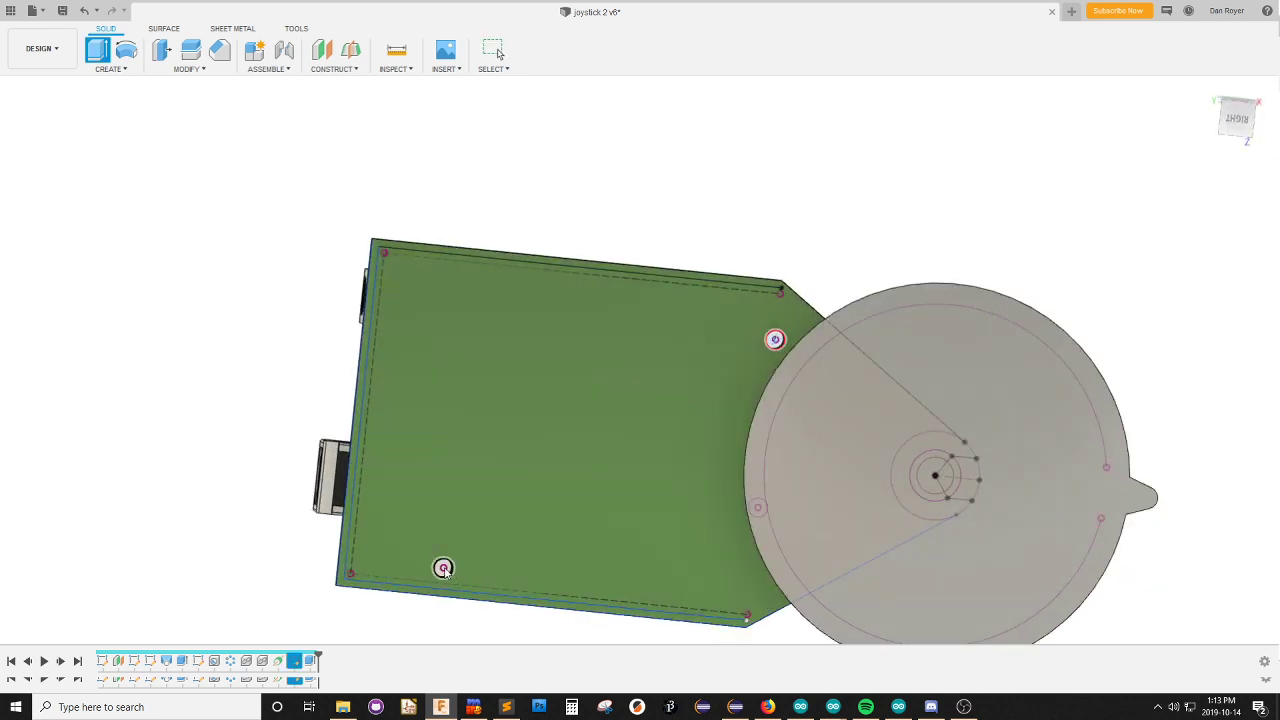
{"action": "middle_click_drag", "start_coordinate": [586, 466], "coordinate": [644, 462], "text": "shift"}
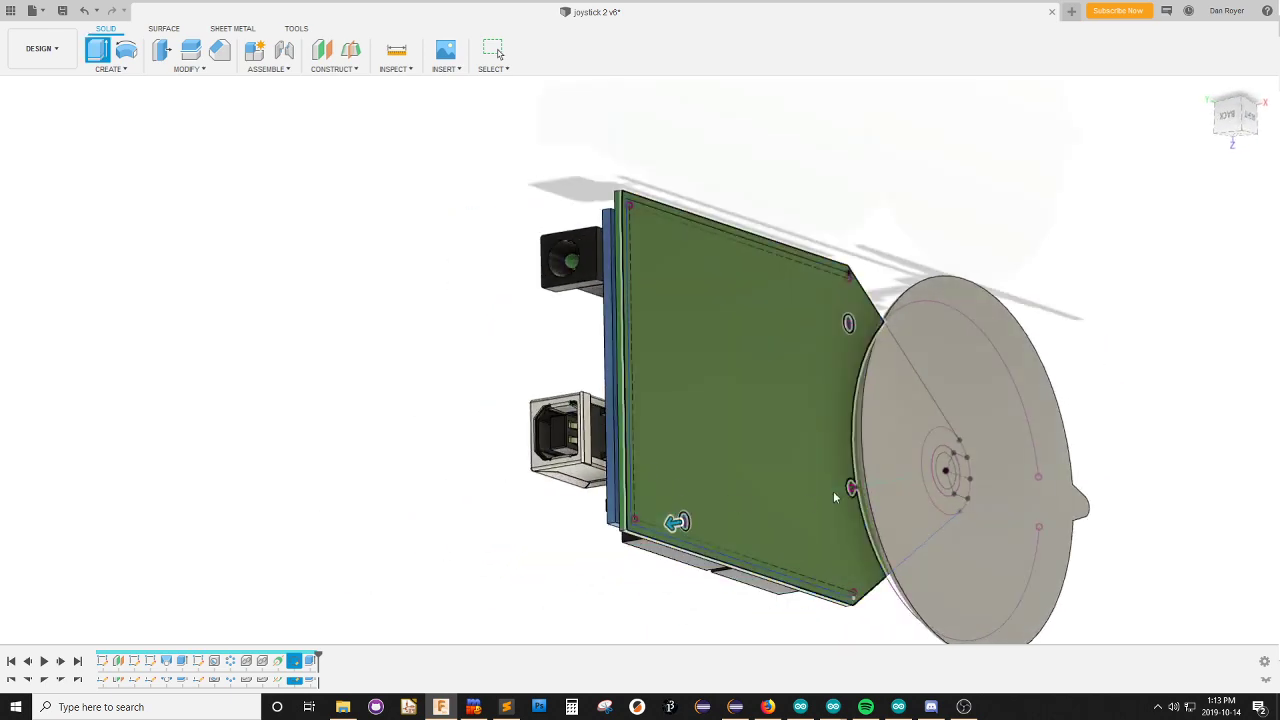
{"action": "middle_click_drag", "start_coordinate": [794, 357], "coordinate": [734, 449], "text": "shift"}
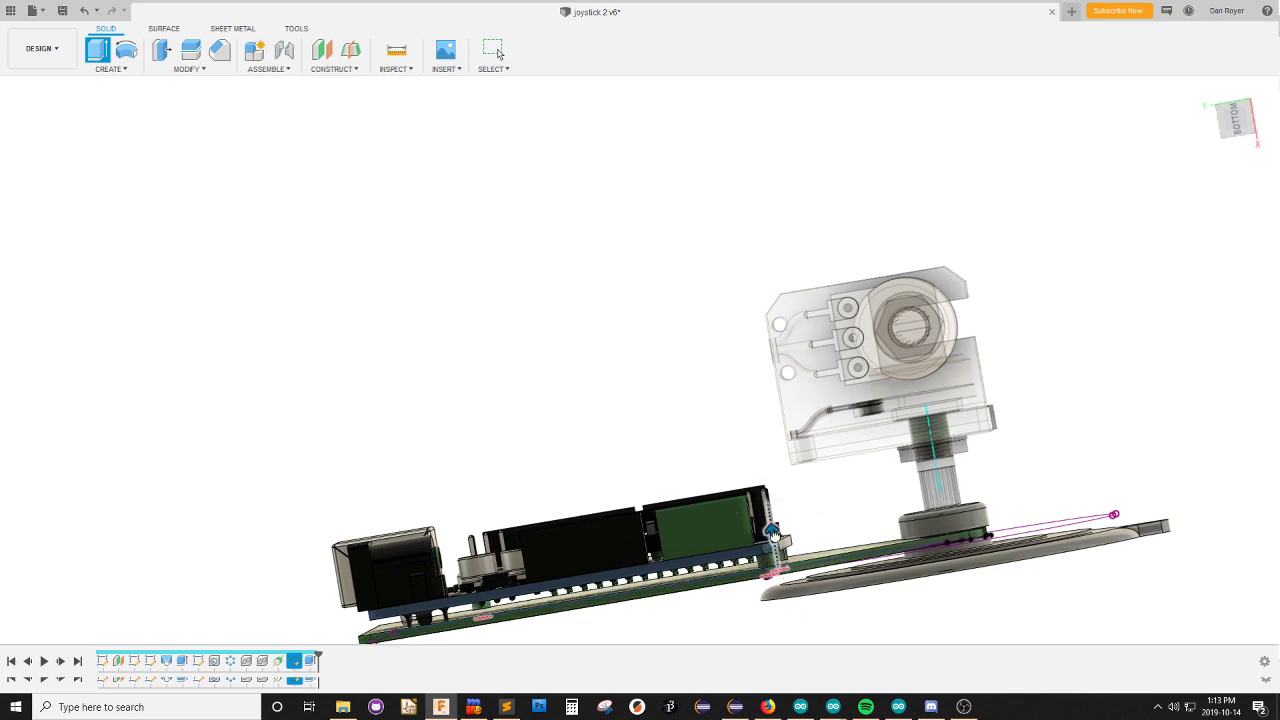
{"action": "middle_click_drag", "start_coordinate": [734, 449], "coordinate": [763, 467], "text": "shift"}
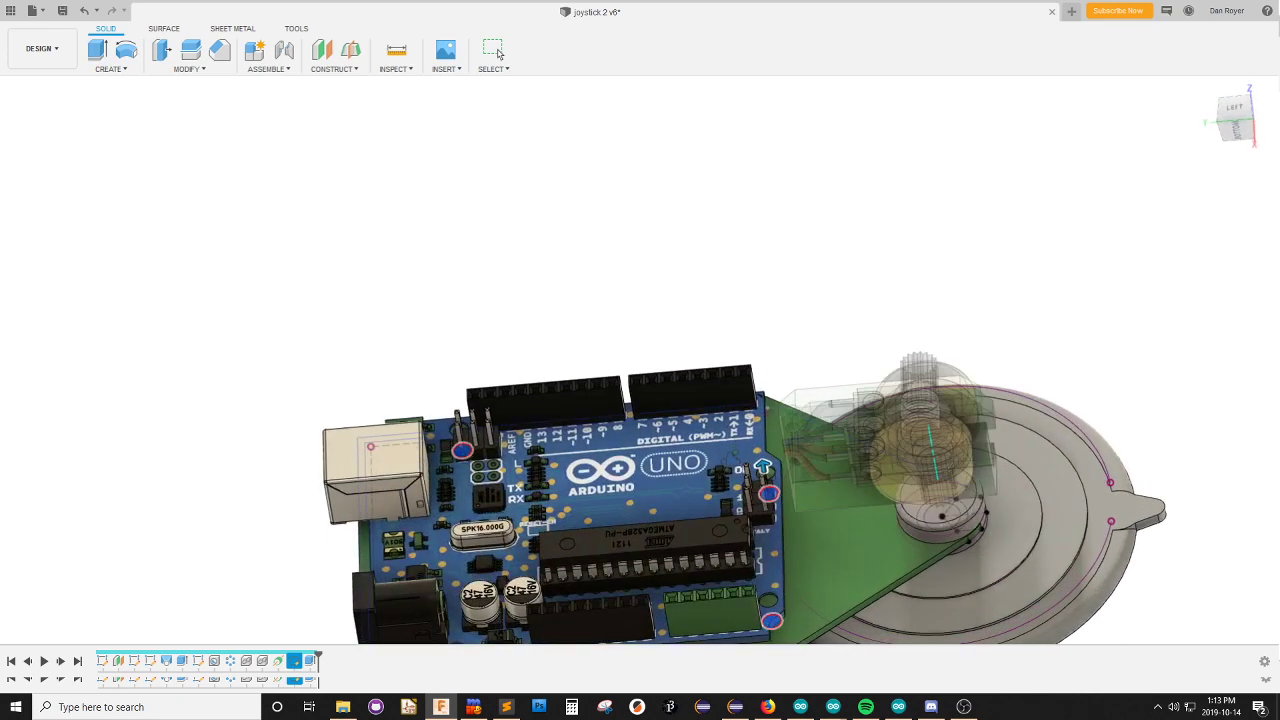
{"action": "scroll", "coordinate": [728, 372], "scroll_direction": "down", "scroll_amount": 3}
{"action": "scroll", "coordinate": [579, 550], "scroll_direction": "up", "scroll_amount": 4}
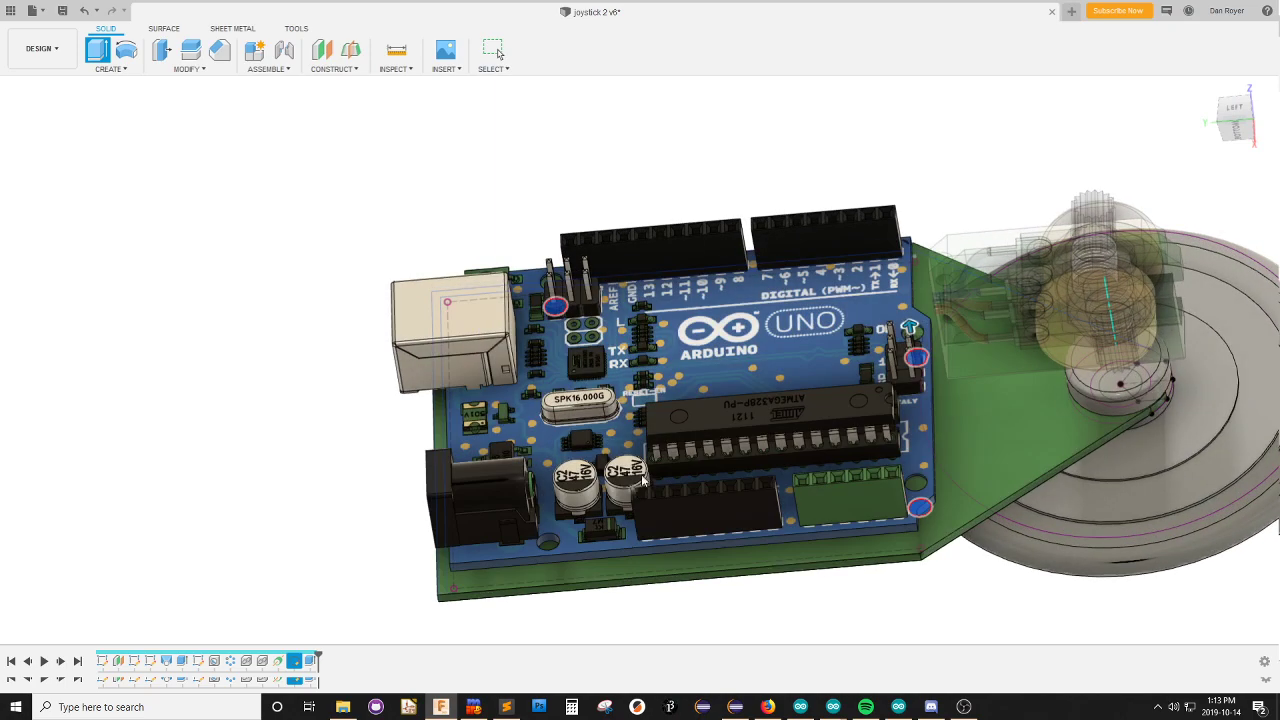
{"action": "middle_click_drag", "start_coordinate": [641, 474], "coordinate": [625, 452], "text": "shift"}
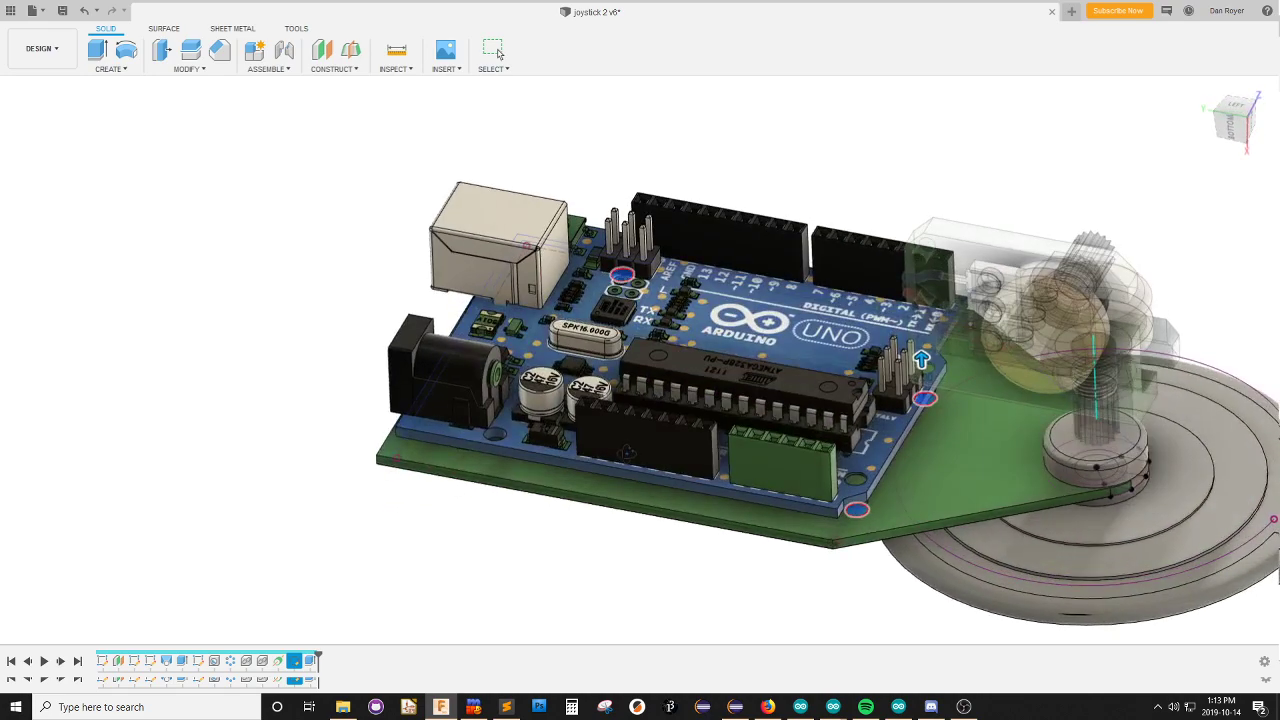
{"action": "key", "text": "e"}
{"action": "key", "text": "Return"}
{"action": "mouse_move", "coordinate": [909, 418]}
{"action": "middle_mouse_down", "text": "shift"}
{"action": "mouse_move", "coordinate": [877, 308]}
{"action": "mouse_move", "coordinate": [883, 267]}
{"action": "mouse_move", "coordinate": [886, 277]}
{"action": "middle_mouse_up", "text": "shift"}
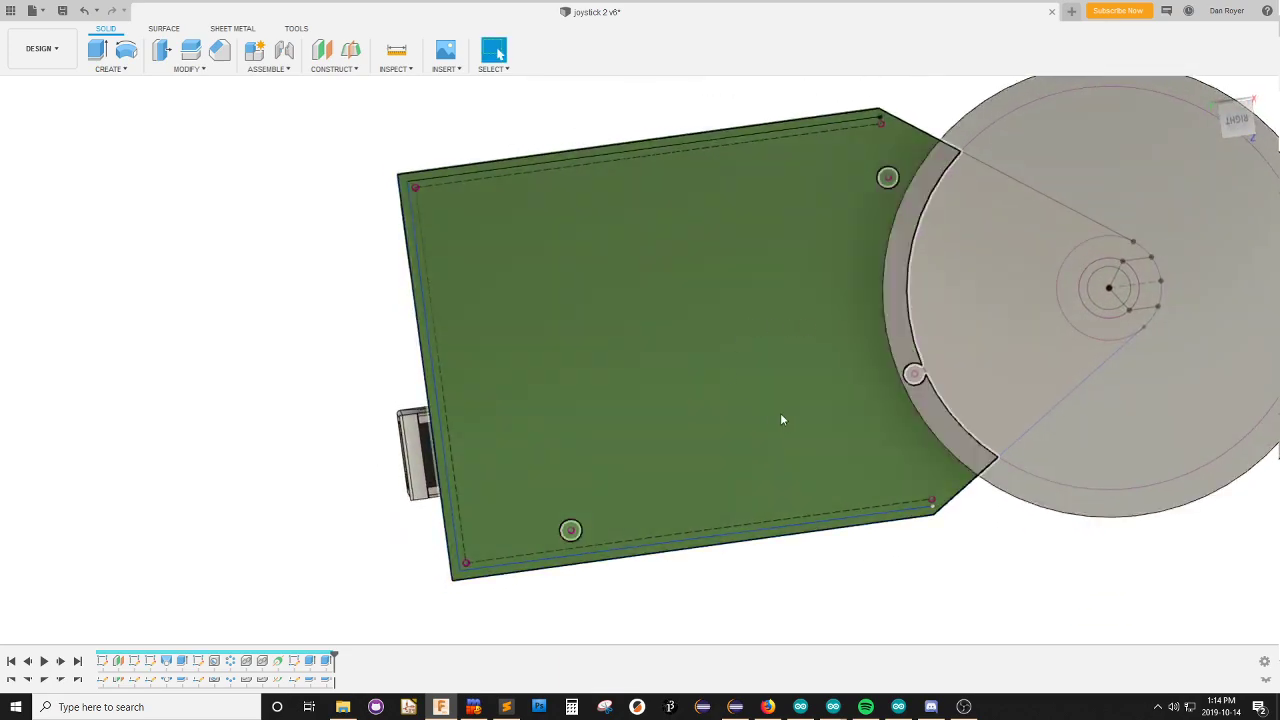
Reopen the green base plate's existing sketch for editing.
{"action": "double_click", "coordinate": [689, 532]}
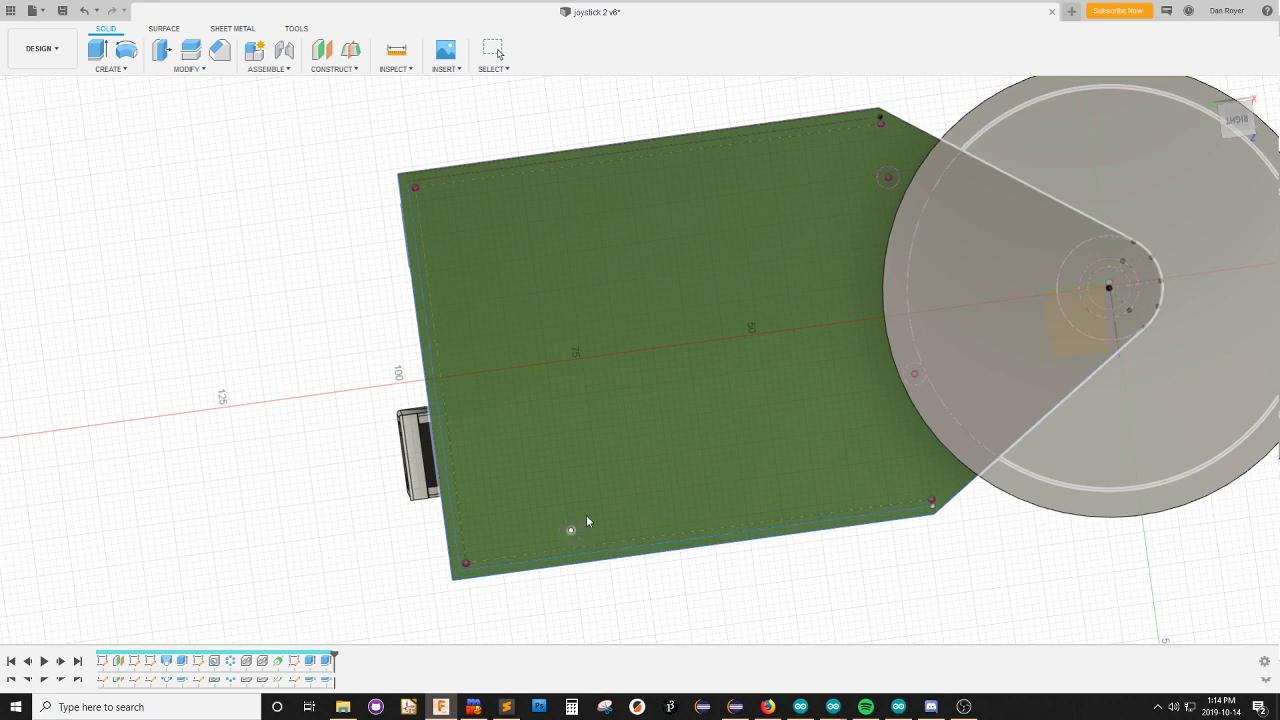
{"action": "left_click", "coordinate": [586, 518]}
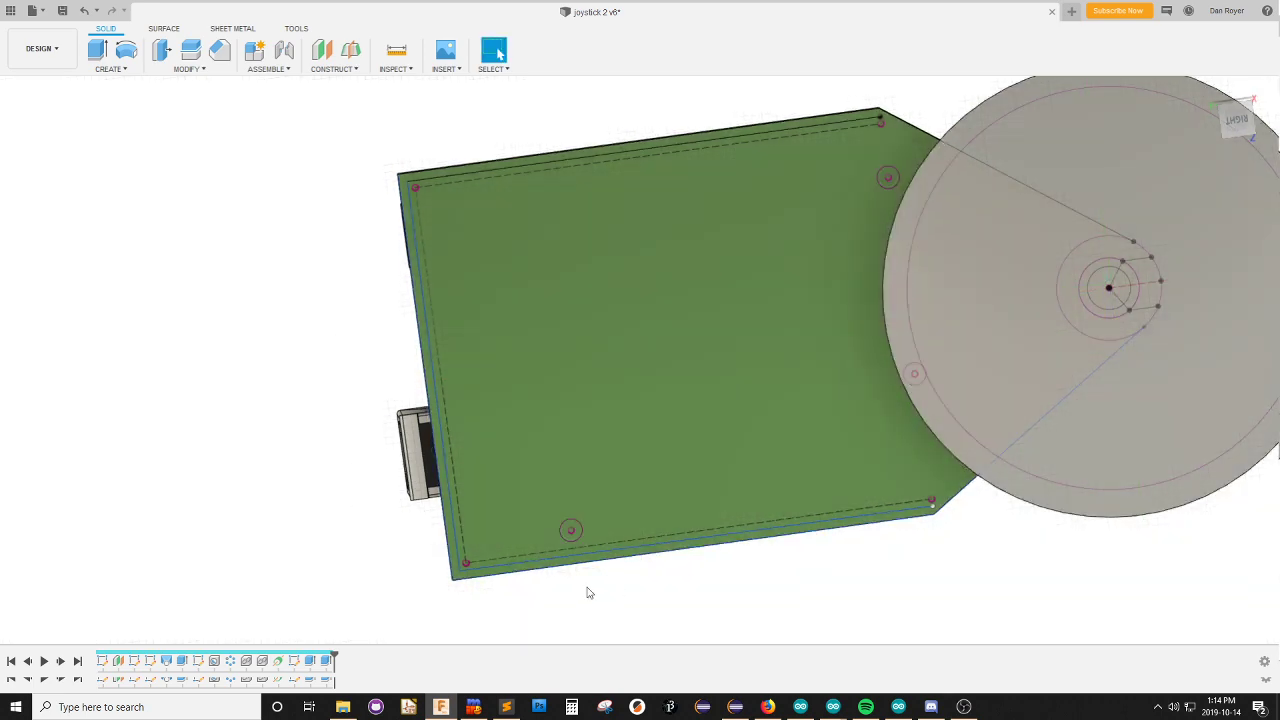
{"action": "right_click", "coordinate": [294, 660]}
{"action": "left_click", "coordinate": [341, 576]}
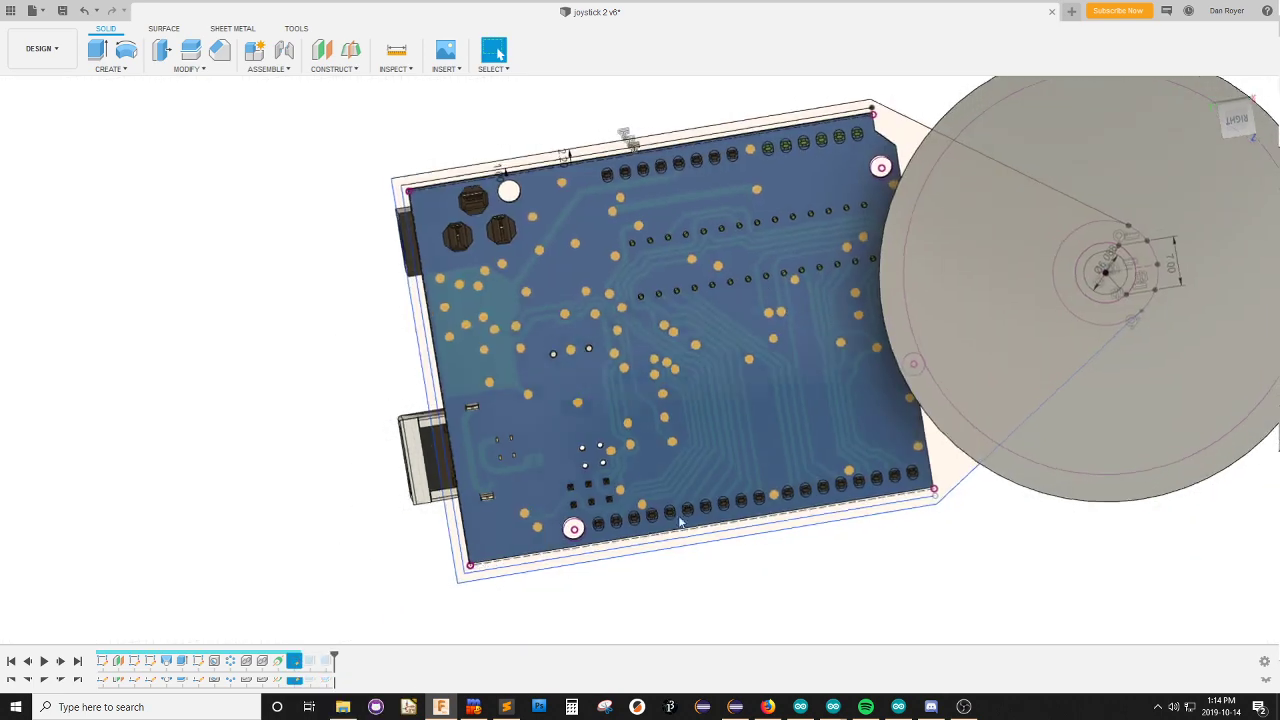
{"action": "scroll", "coordinate": [768, 323], "scroll_direction": "up", "scroll_amount": 2}
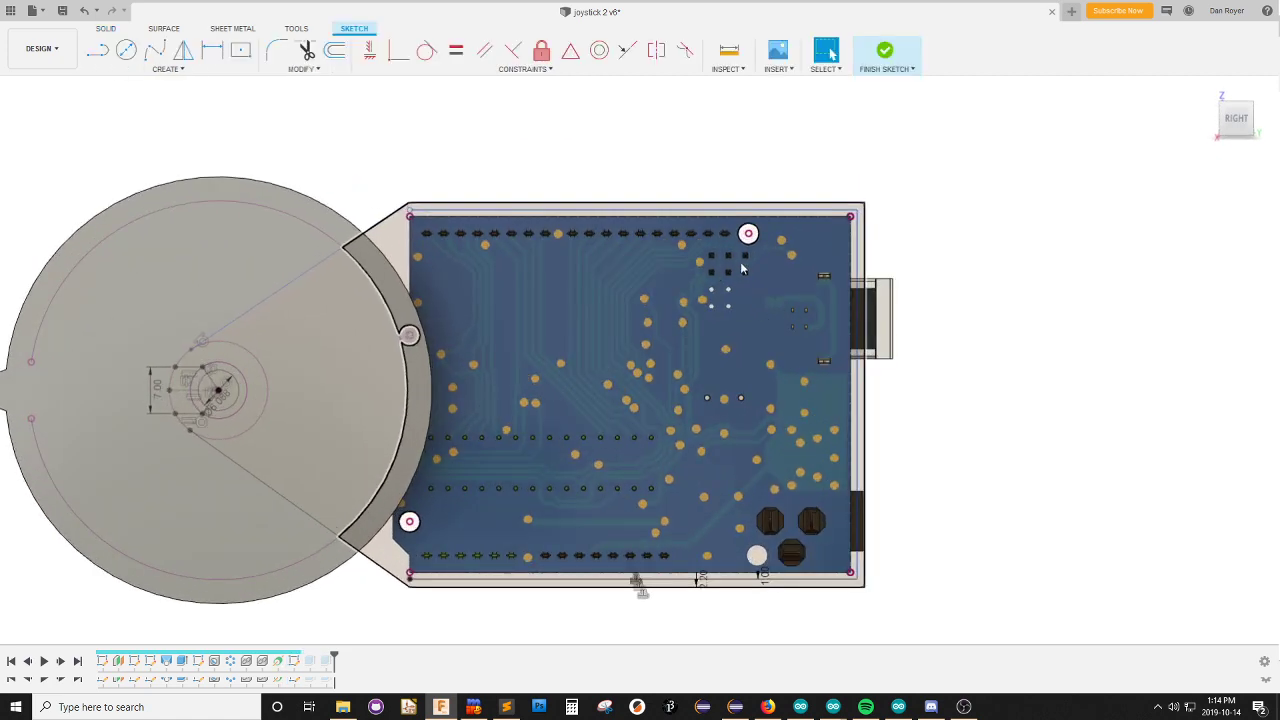
Offset each of the three mounting-hole circles outward to form larger concentric rings.
{"action": "key", "text": "o"}
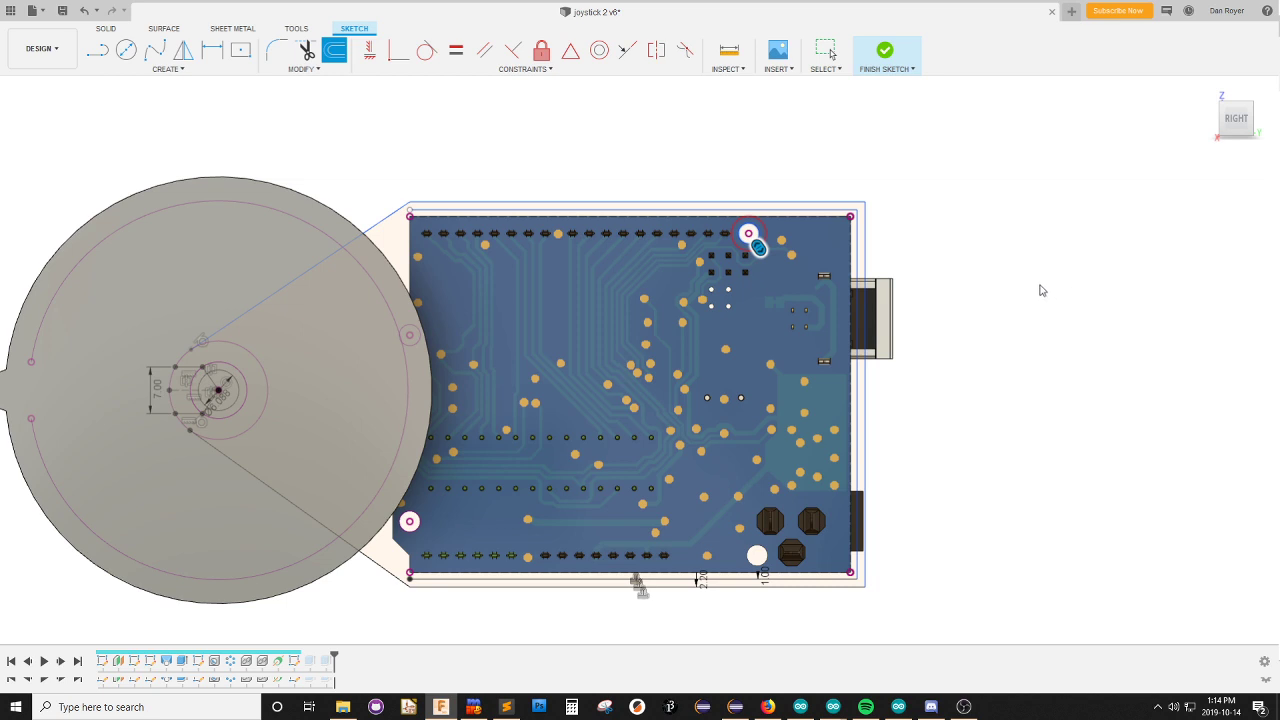
{"action": "key", "text": "Escape"}
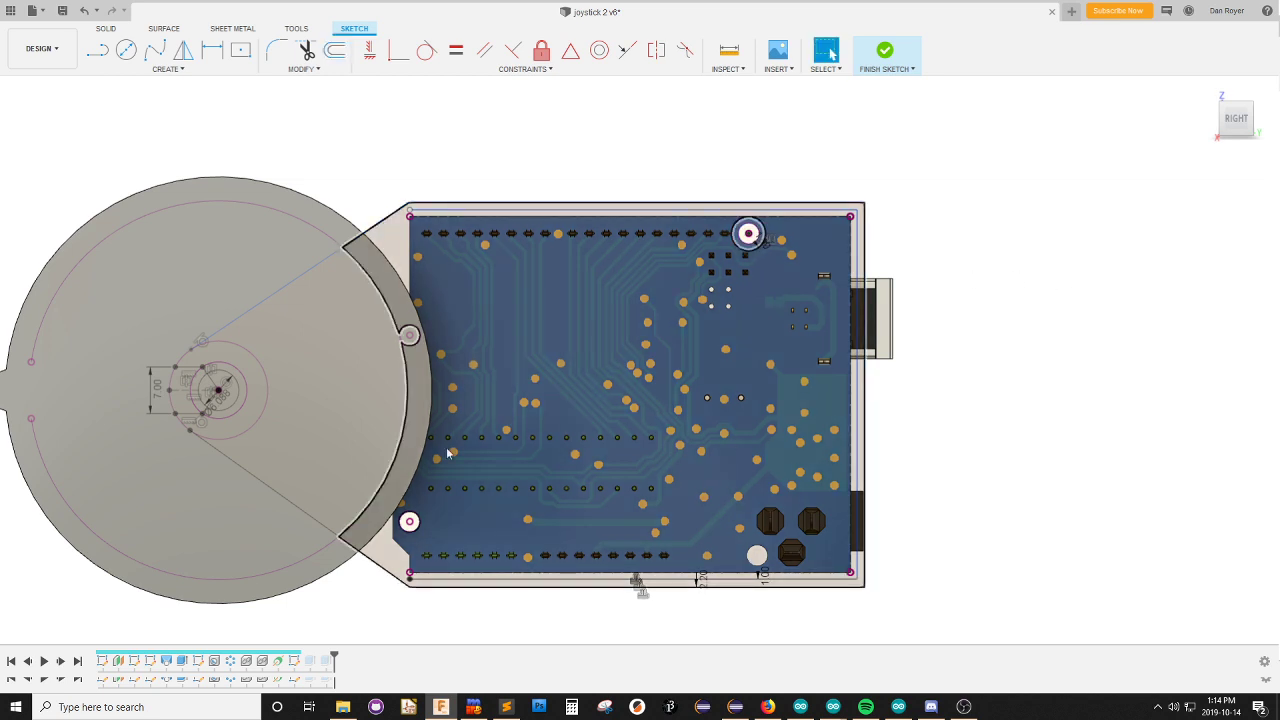
{"action": "key", "text": "o"}
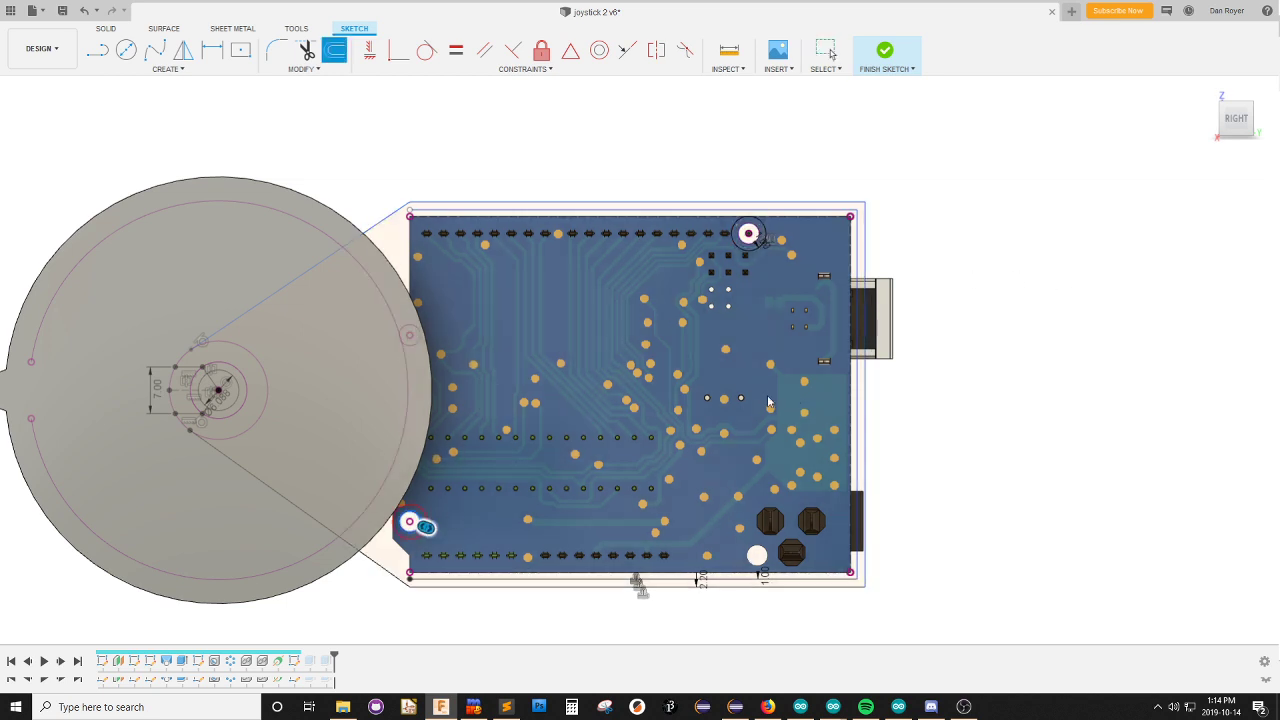
{"action": "key", "text": "Return"}
{"action": "key", "text": "o"}
{"action": "left_click", "coordinate": [418, 341]}
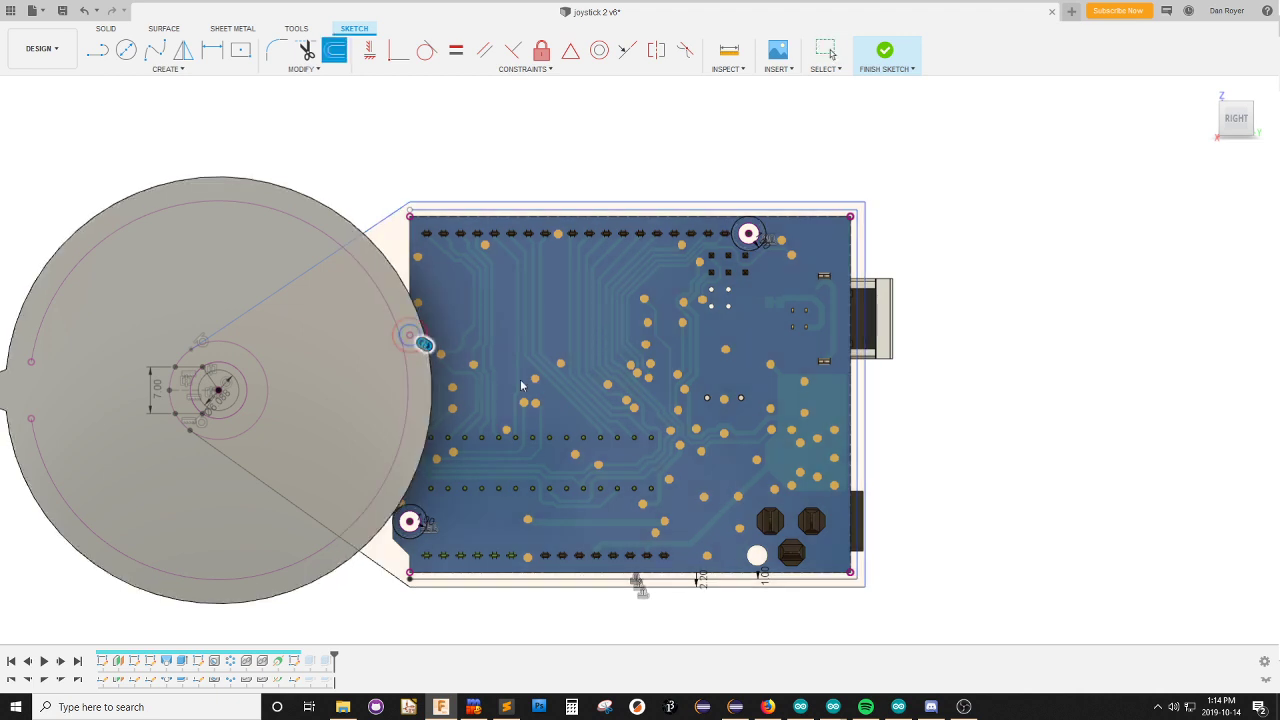
{"action": "key", "text": "Escape"}
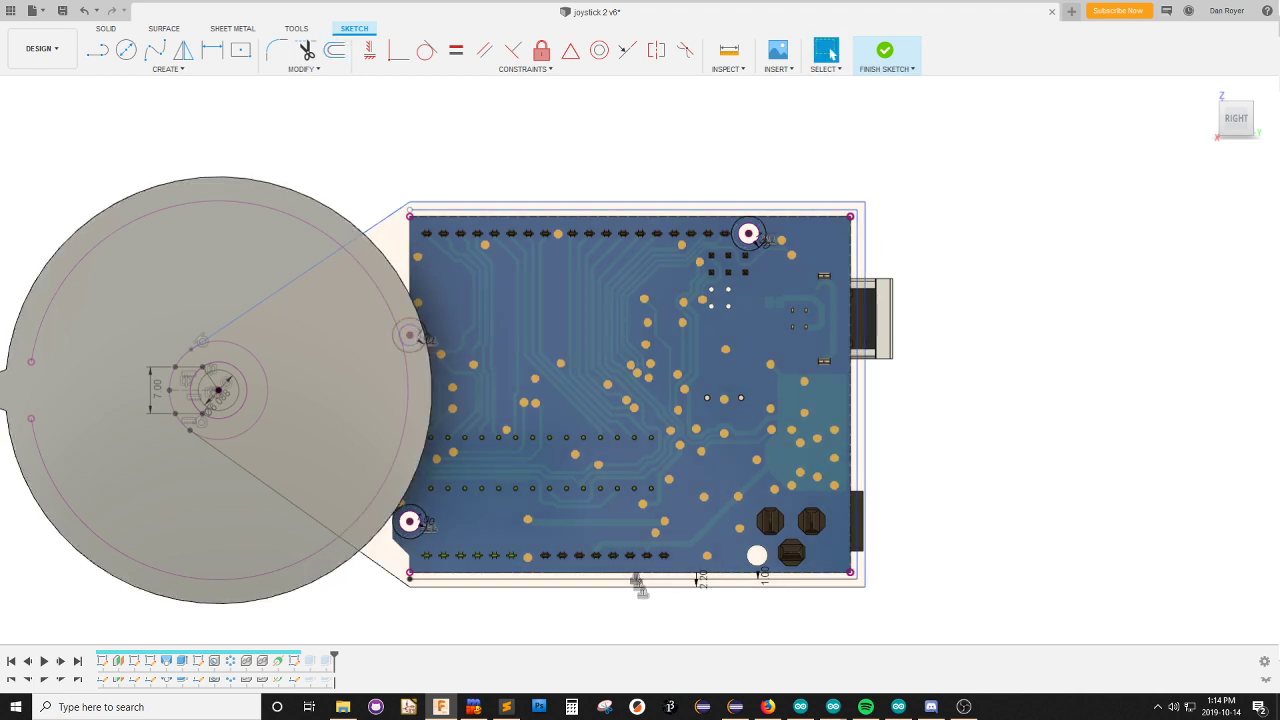
Show the plate sketch and extrude the three ring profiles around the pegs 3.5 mm upward as standoffs under the Arduino board.
{"action": "left_click", "coordinate": [295, 662]}
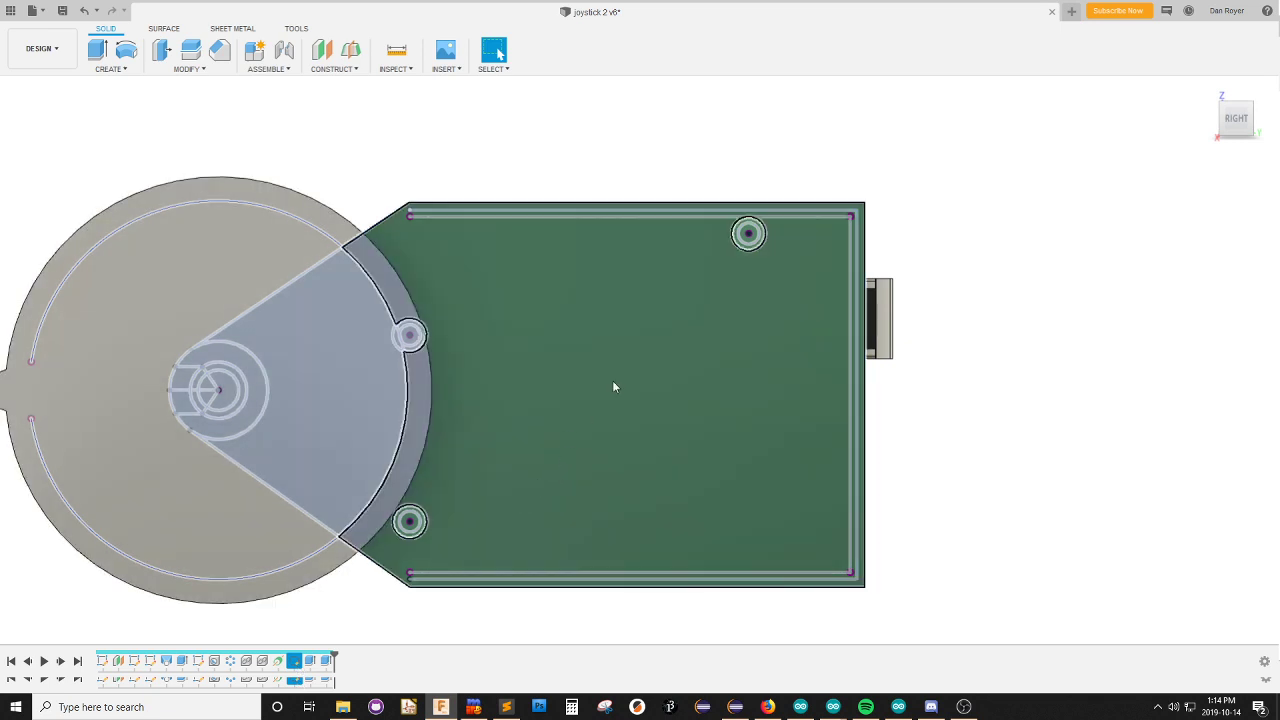
{"action": "key", "text": "e"}
{"action": "left_click", "coordinate": [760, 242]}
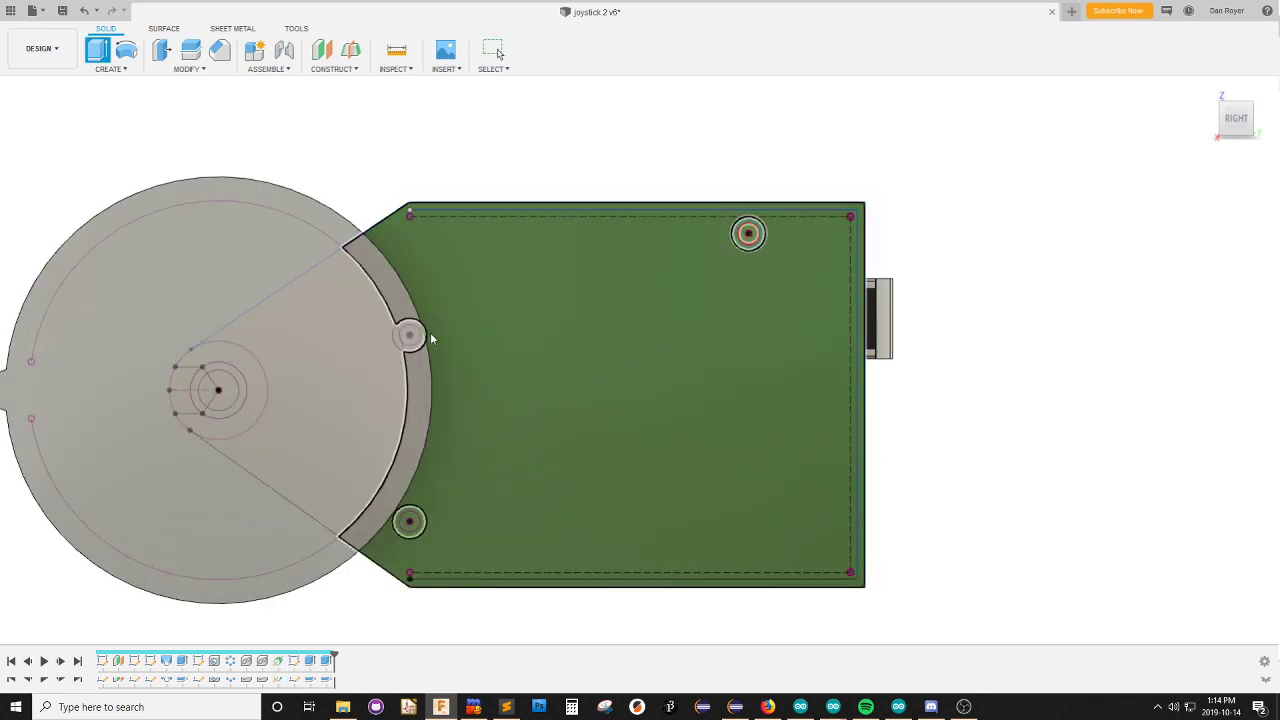
{"action": "left_click", "coordinate": [424, 336]}
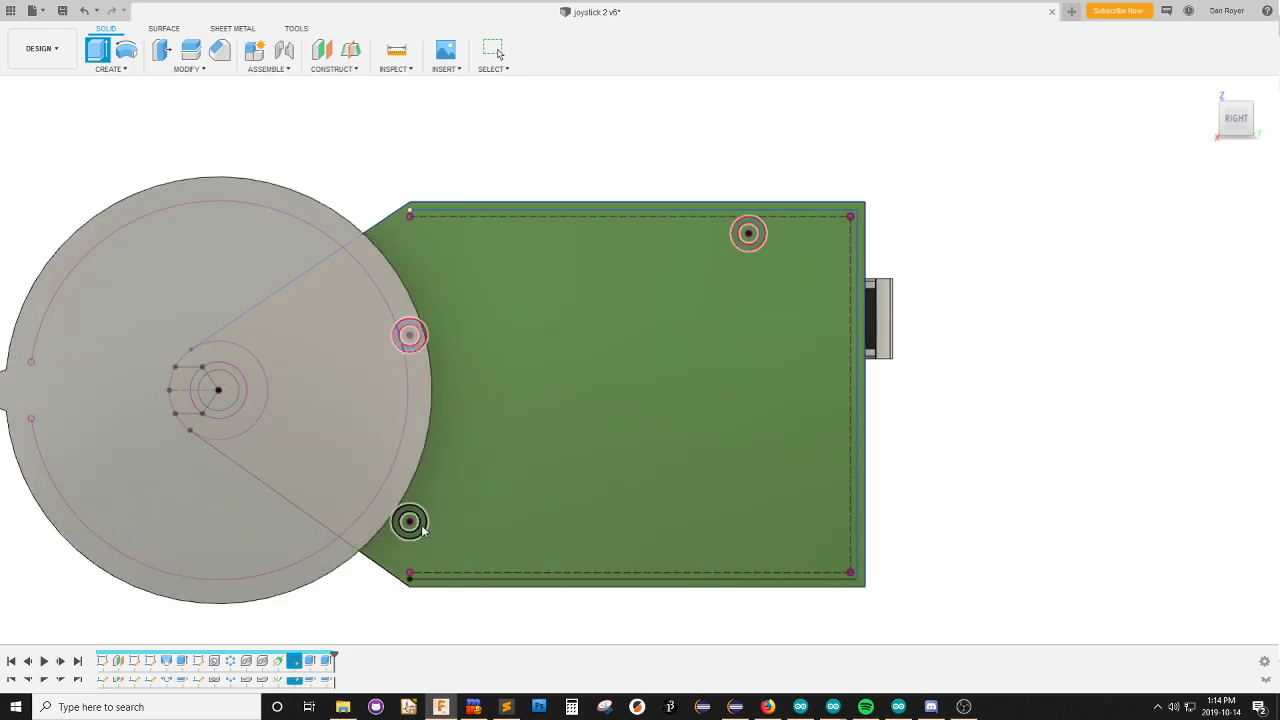
{"action": "left_click", "coordinate": [421, 524]}
{"action": "middle_click_drag", "start_coordinate": [560, 336], "coordinate": [557, 451], "text": "shift"}
{"action": "middle_click_drag", "start_coordinate": [406, 458], "coordinate": [314, 485], "text": "shift"}
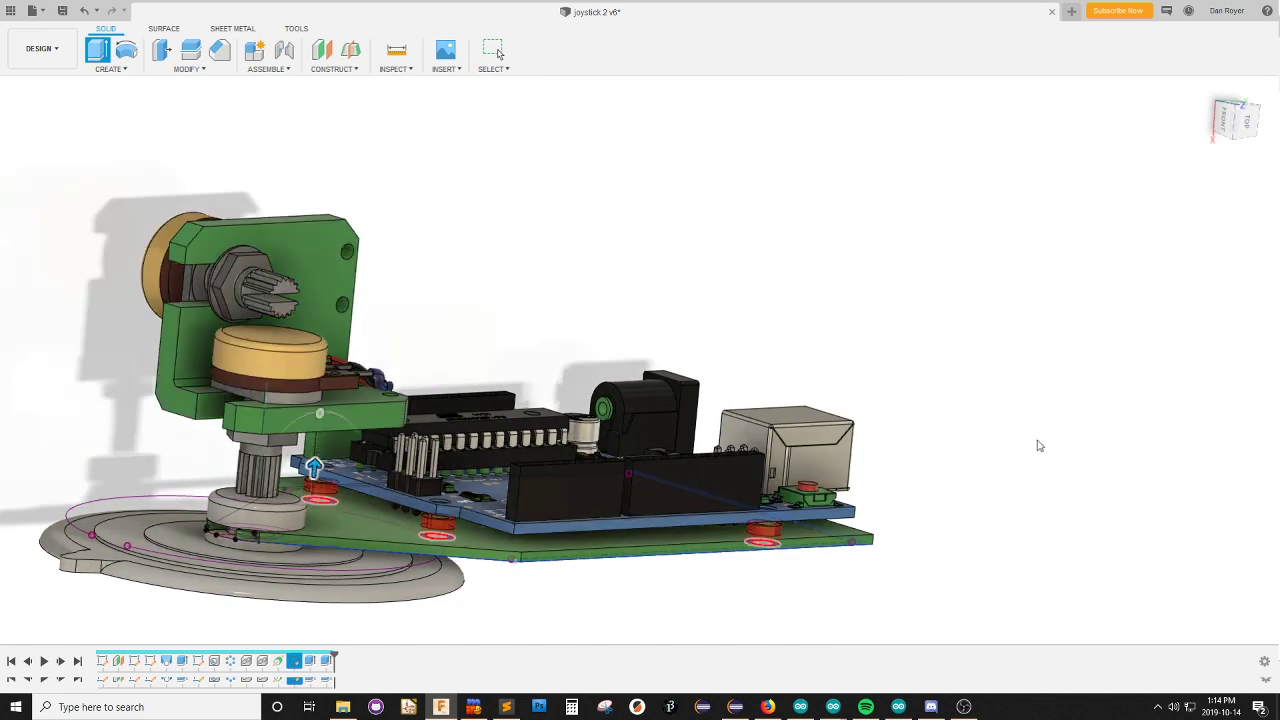
{"action": "scroll", "coordinate": [243, 408], "scroll_direction": "up", "scroll_amount": 6}
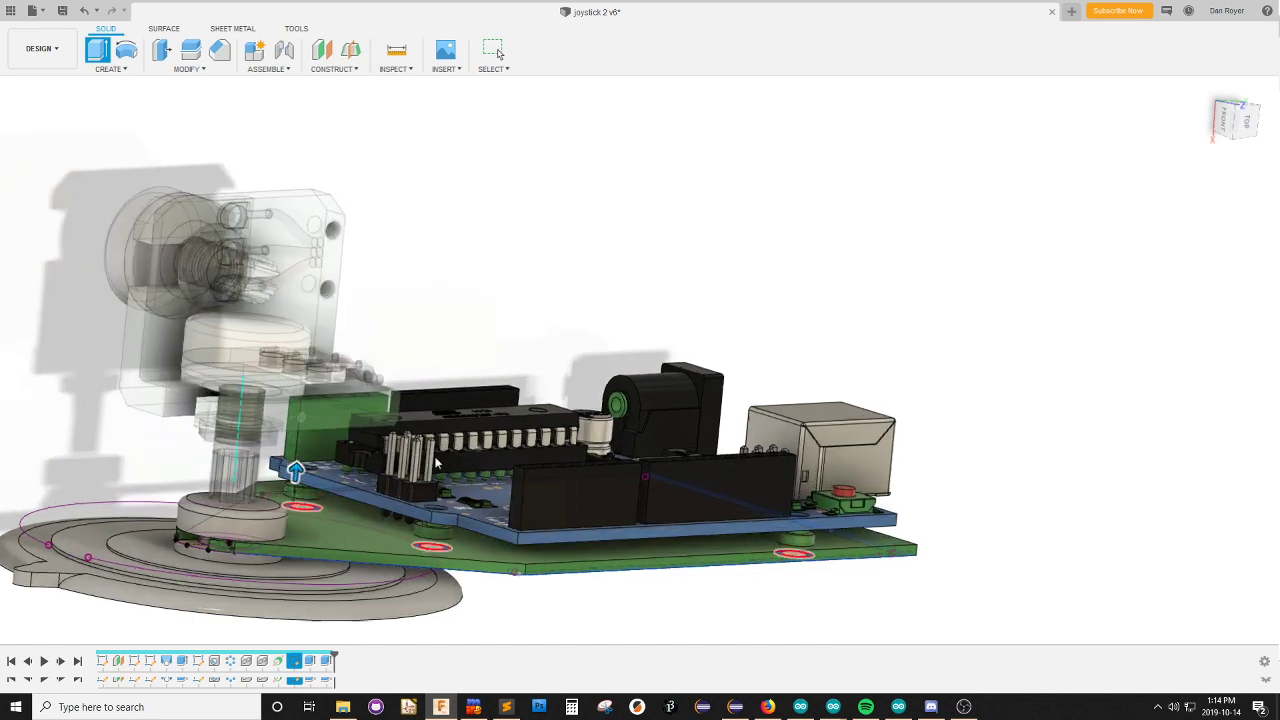
{"action": "scroll", "coordinate": [243, 408], "scroll_direction": "up", "scroll_amount": 8}
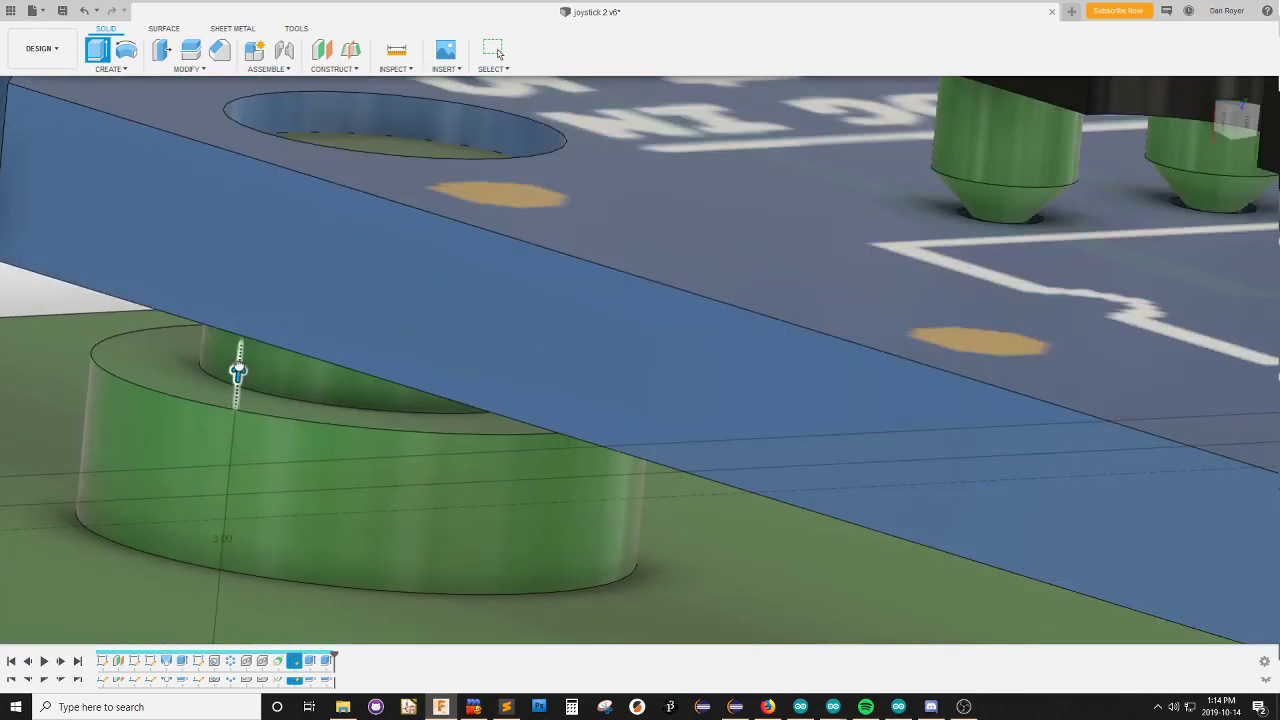
{"action": "left_click_drag", "start_coordinate": [238, 372], "coordinate": [248, 317]}
{"action": "scroll", "coordinate": [323, 373], "scroll_direction": "down", "scroll_amount": 3}
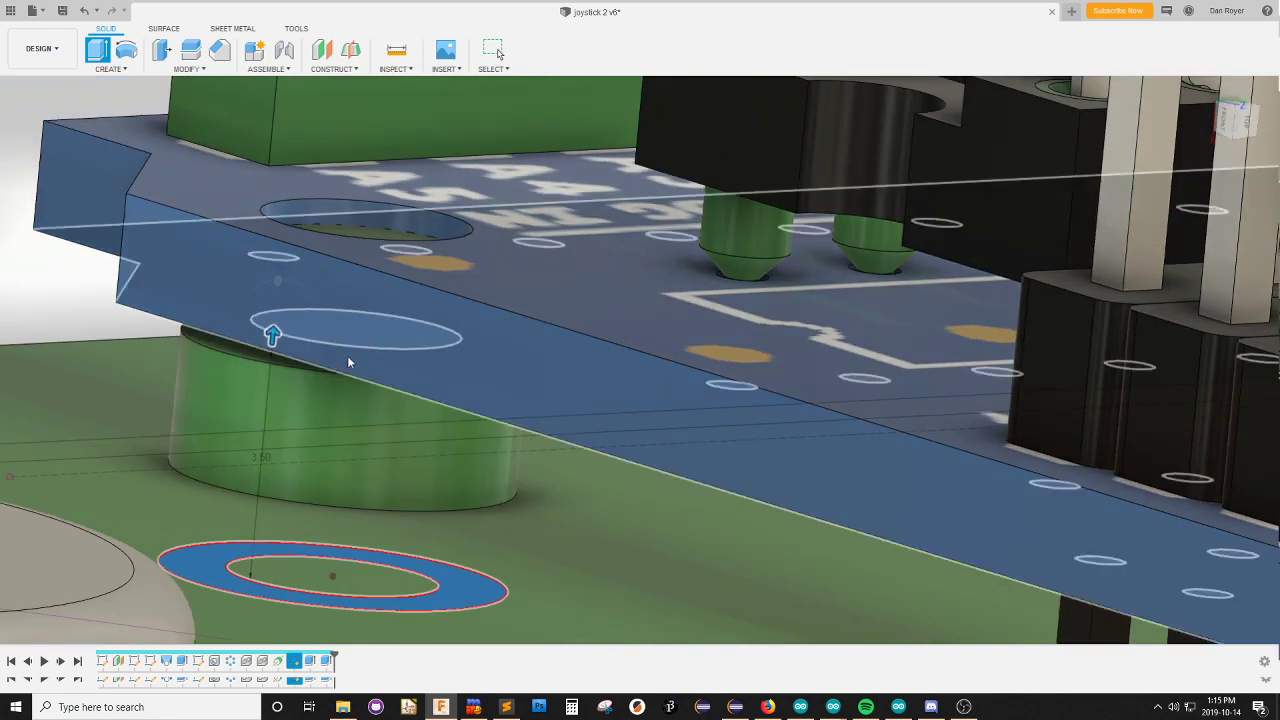
{"action": "scroll", "coordinate": [301, 270], "scroll_direction": "down", "scroll_amount": 4}
{"action": "scroll", "coordinate": [444, 322], "scroll_direction": "down", "scroll_amount": 4}
{"action": "scroll", "coordinate": [672, 425], "scroll_direction": "down", "scroll_amount": 2}
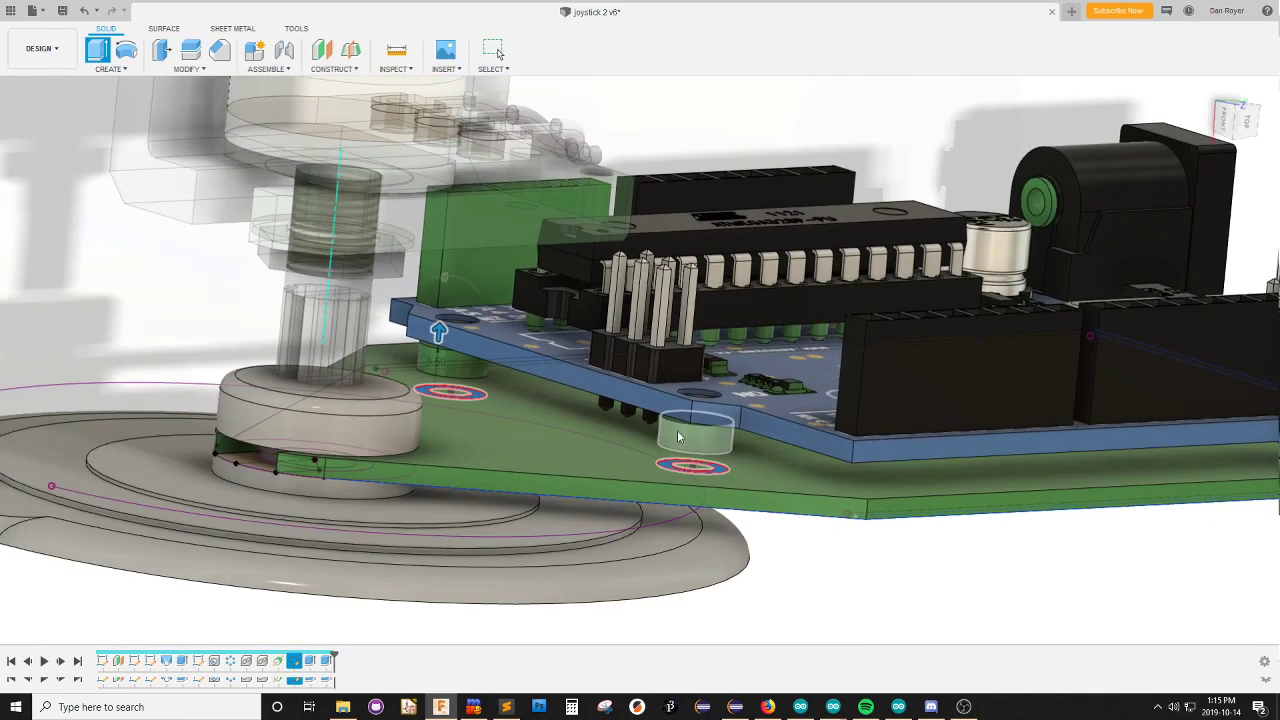
Examine the clearance between the base plate and the solder pins and USB connector legs beneath the Arduino board.
{"action": "middle_click_drag", "start_coordinate": [677, 430], "coordinate": [629, 443], "text": "shift"}
{"action": "scroll", "coordinate": [522, 417], "scroll_direction": "down", "scroll_amount": 4}
{"action": "scroll", "coordinate": [889, 509], "scroll_direction": "up", "scroll_amount": 6}
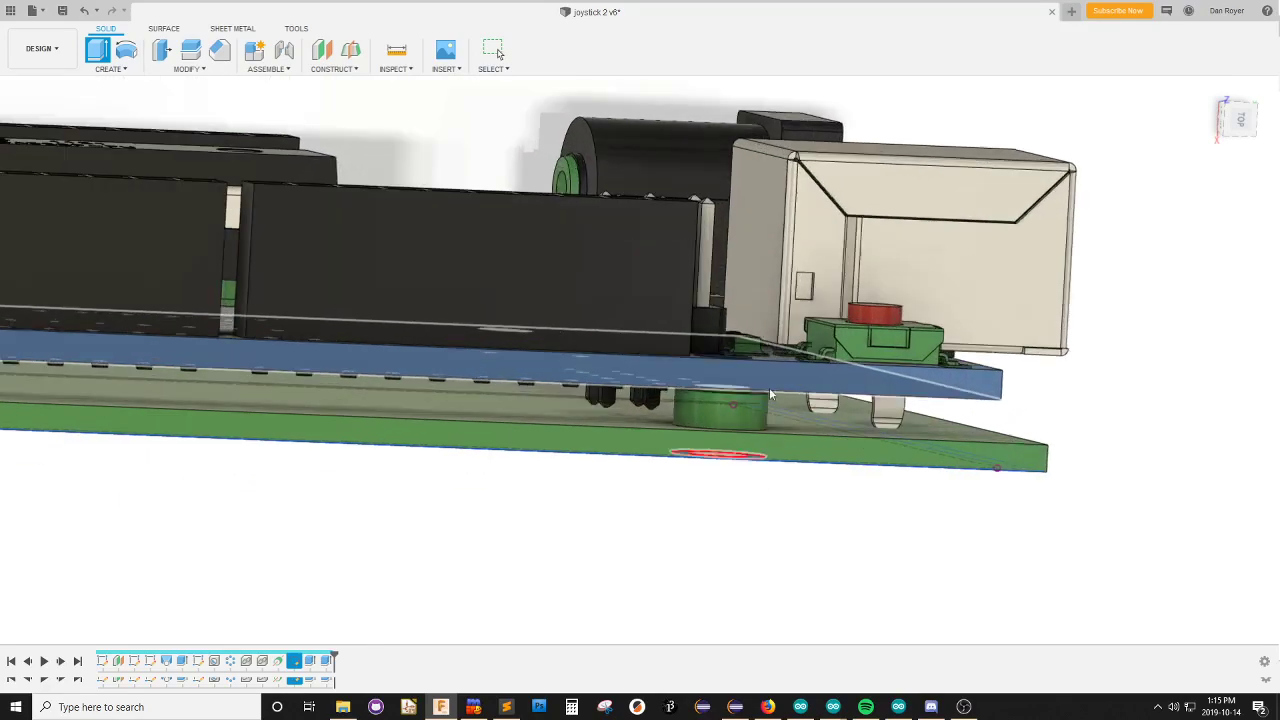
{"action": "middle_click_drag", "start_coordinate": [750, 430], "coordinate": [528, 434], "text": "shift"}
{"action": "scroll", "coordinate": [905, 395], "scroll_direction": "down", "scroll_amount": 3}
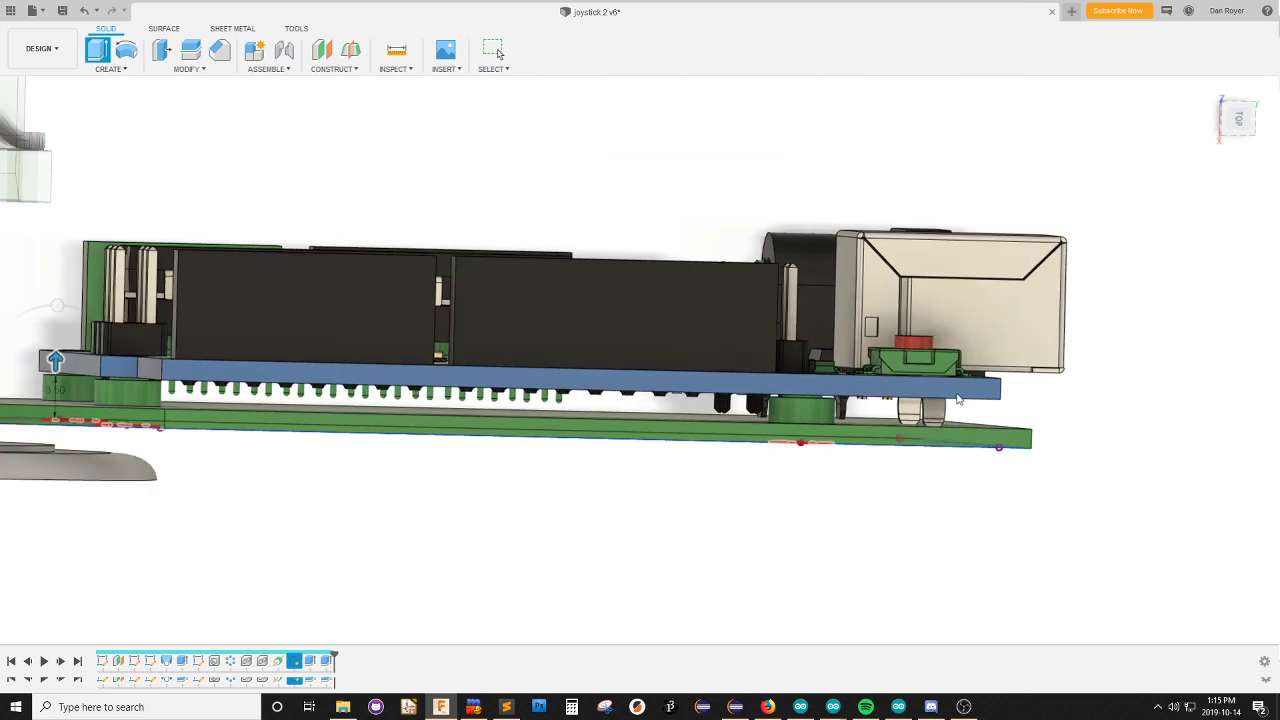
{"action": "scroll", "coordinate": [955, 390], "scroll_direction": "up", "scroll_amount": 4}
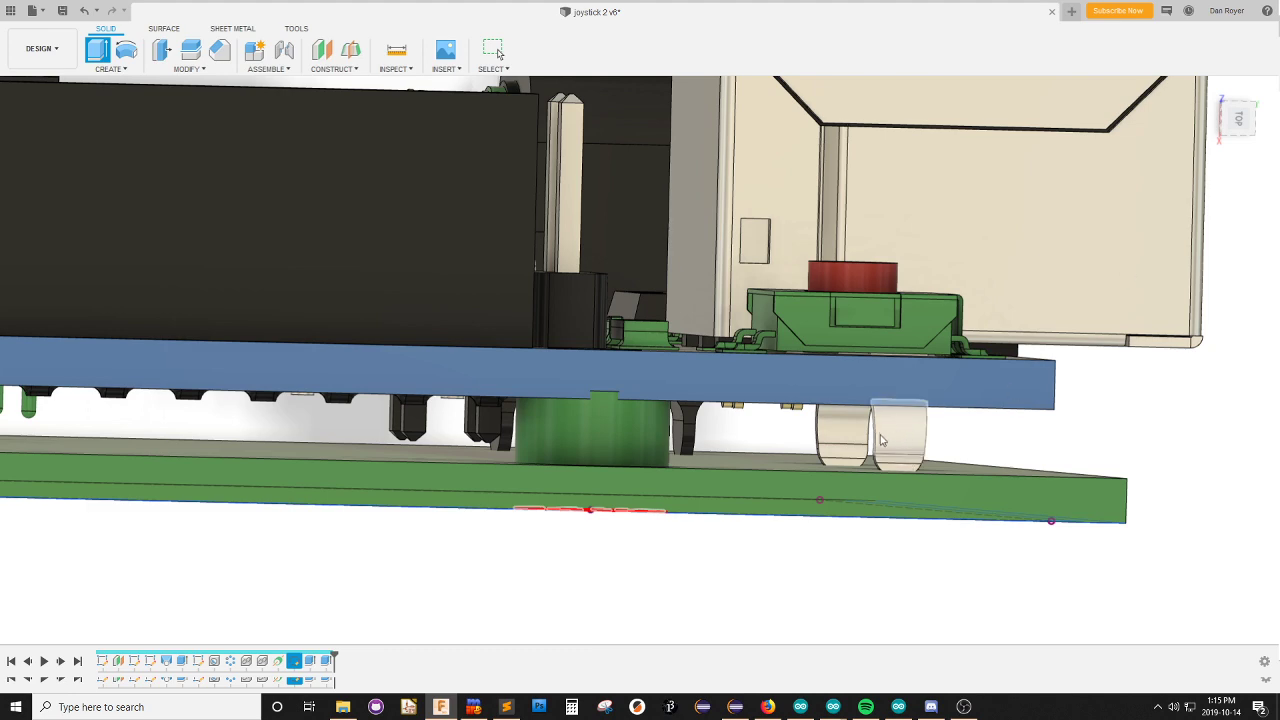
{"action": "scroll", "coordinate": [1018, 480], "scroll_direction": "down", "scroll_amount": 5}
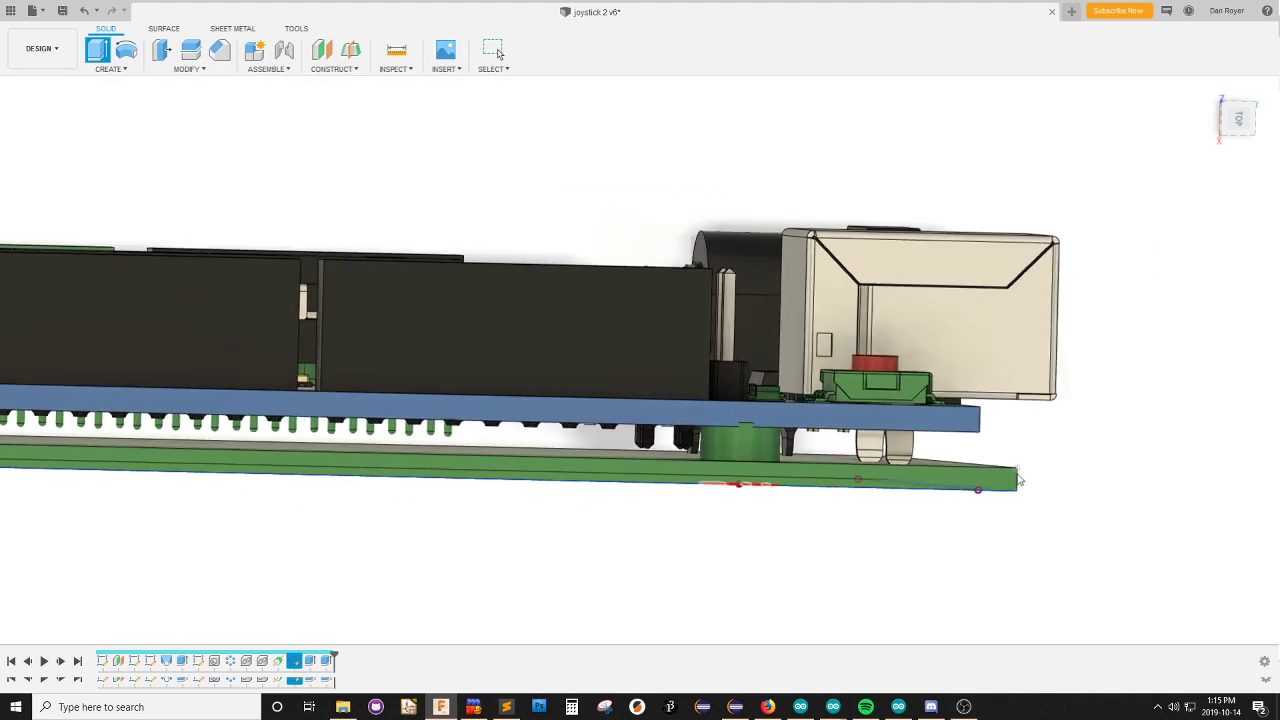
{"action": "scroll", "coordinate": [1038, 470], "scroll_direction": "down", "scroll_amount": 3}
{"action": "scroll", "coordinate": [505, 443], "scroll_direction": "up", "scroll_amount": 3}
{"action": "scroll", "coordinate": [648, 428], "scroll_direction": "down", "scroll_amount": 4}
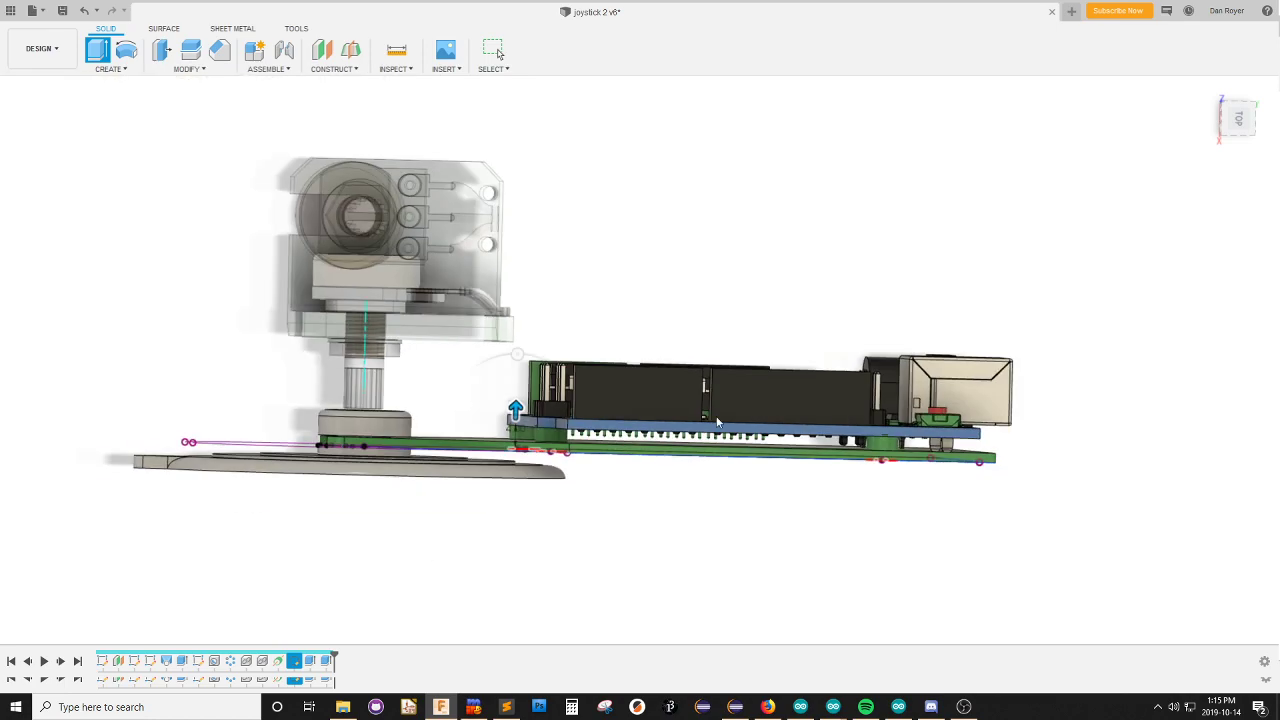
Complete the extrusion of the three standoffs on the base plate and clear the selection.
{"action": "mouse_move", "coordinate": [761, 362]}
{"action": "middle_mouse_down", "text": "shift"}
{"action": "mouse_move", "coordinate": [764, 480]}
{"action": "mouse_move", "coordinate": [757, 350]}
{"action": "middle_mouse_up", "text": "shift"}
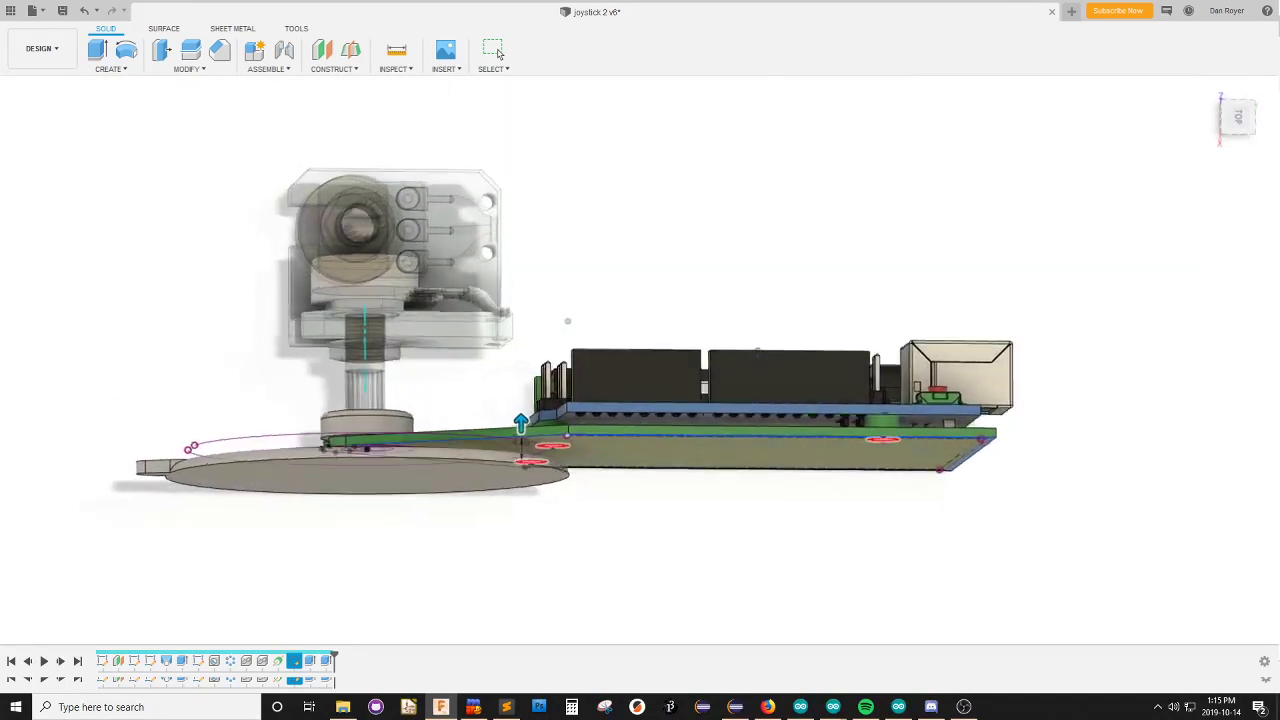
{"action": "middle_click_drag", "start_coordinate": [716, 425], "coordinate": [697, 385], "text": "shift"}
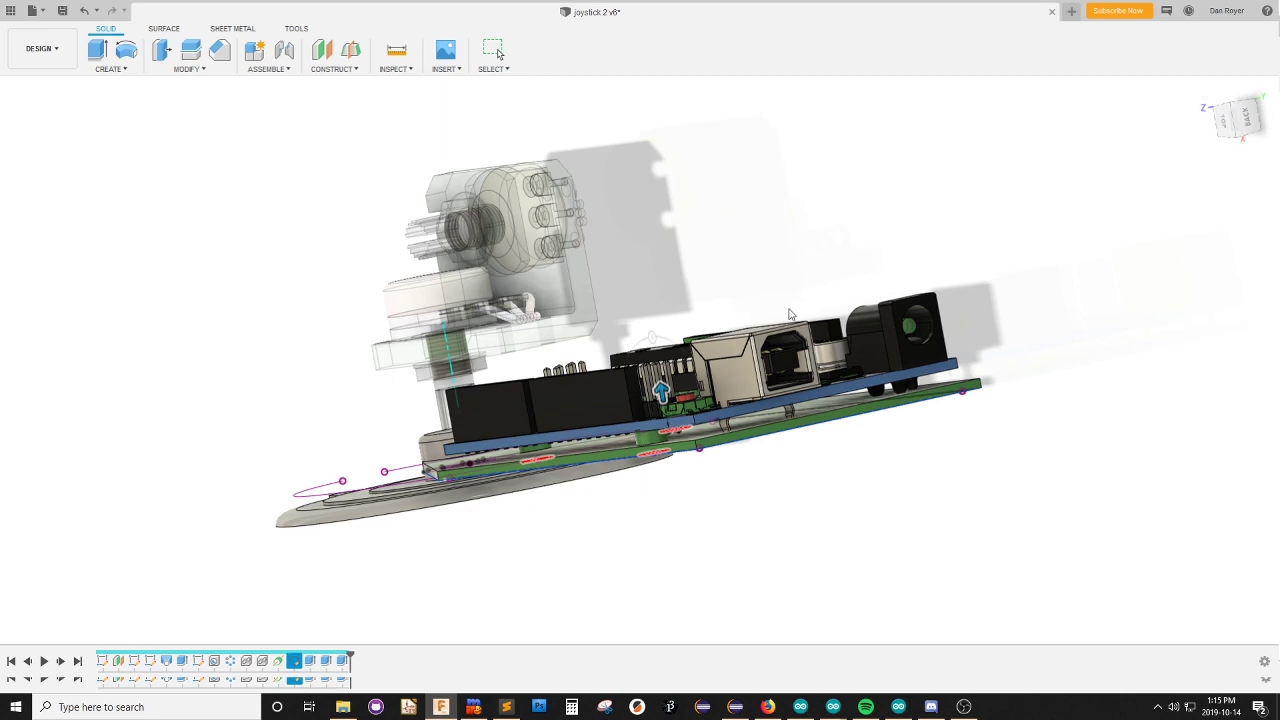
{"action": "left_click", "coordinate": [69, 443]}
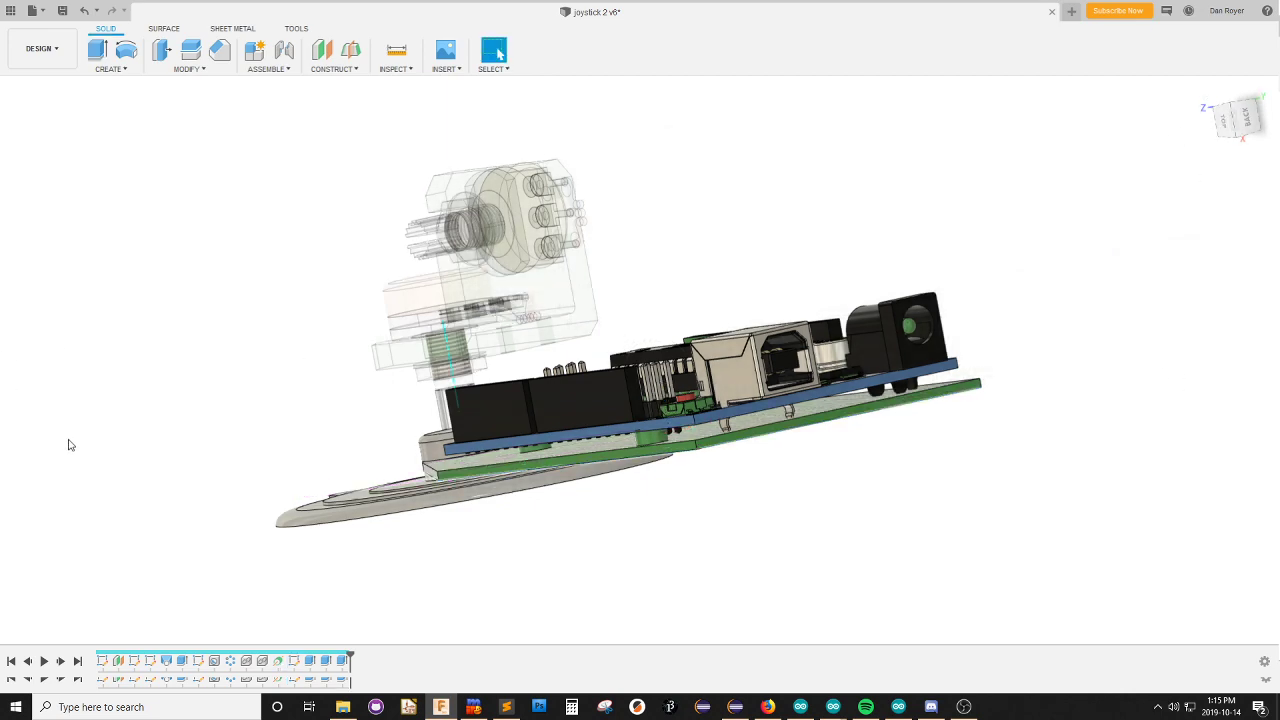
{"action": "mouse_move", "coordinate": [747, 219]}
{"action": "middle_mouse_down", "text": "shift"}
{"action": "mouse_move", "coordinate": [720, 222]}
{"action": "mouse_move", "coordinate": [716, 372]}
{"action": "mouse_move", "coordinate": [716, 292]}
{"action": "middle_mouse_up", "text": "shift"}
{"action": "middle_click_drag", "start_coordinate": [748, 407], "coordinate": [760, 230], "text": "shift"}
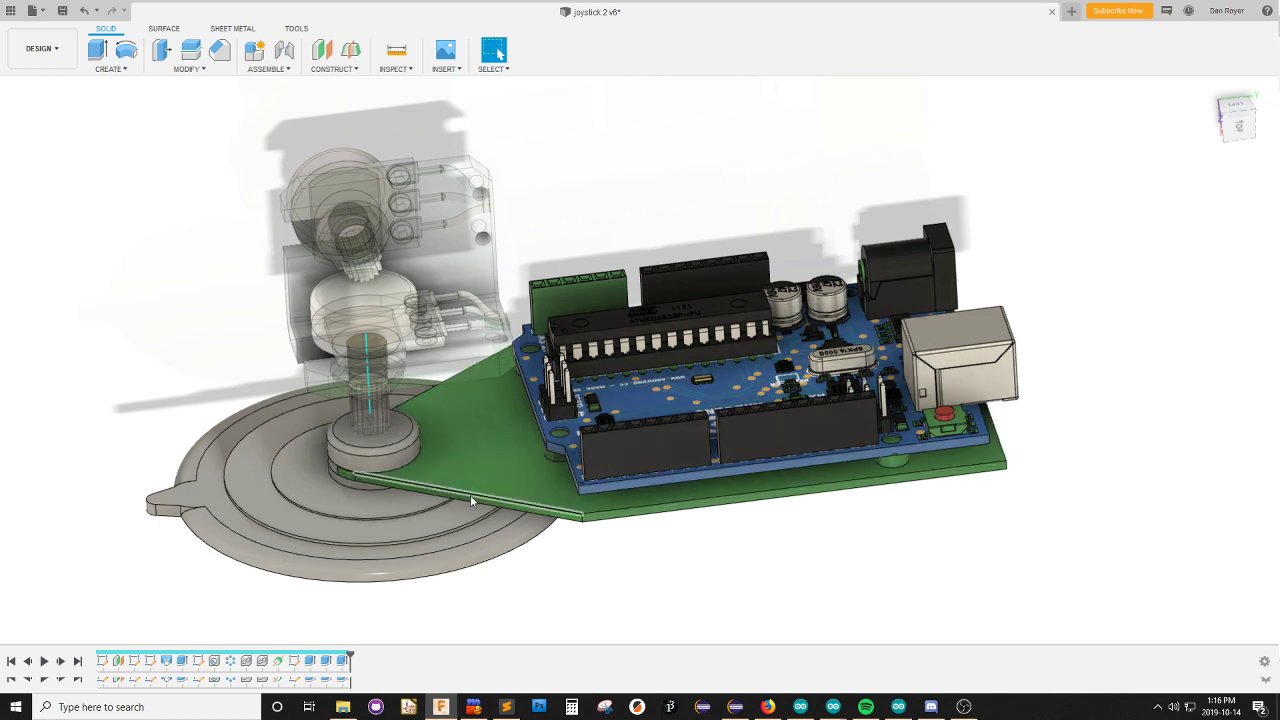
{"action": "middle_click_drag", "start_coordinate": [479, 420], "coordinate": [470, 370], "text": "shift"}
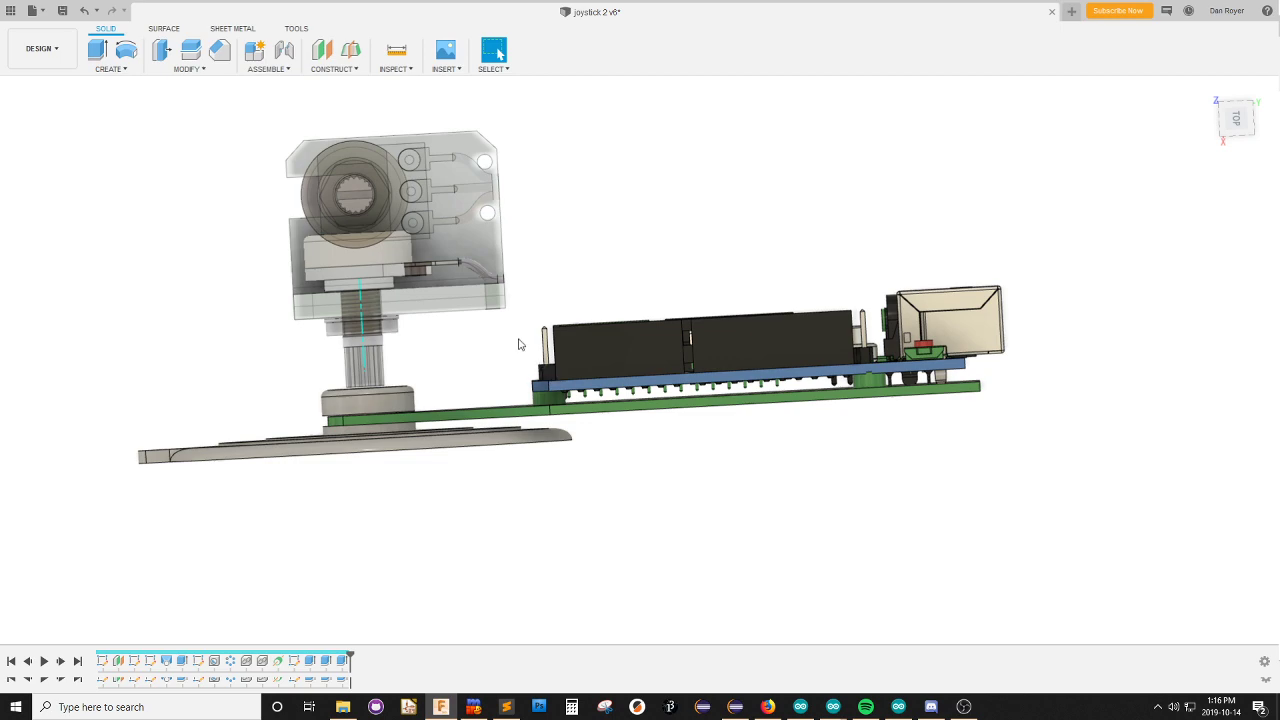
Examine the clearance between the lower potentiometer shaft and the suction cup's knob from an angle and from the side.
{"action": "middle_click_drag", "start_coordinate": [518, 344], "coordinate": [538, 402]}
{"action": "scroll", "coordinate": [539, 404], "scroll_direction": "down", "scroll_amount": 3}
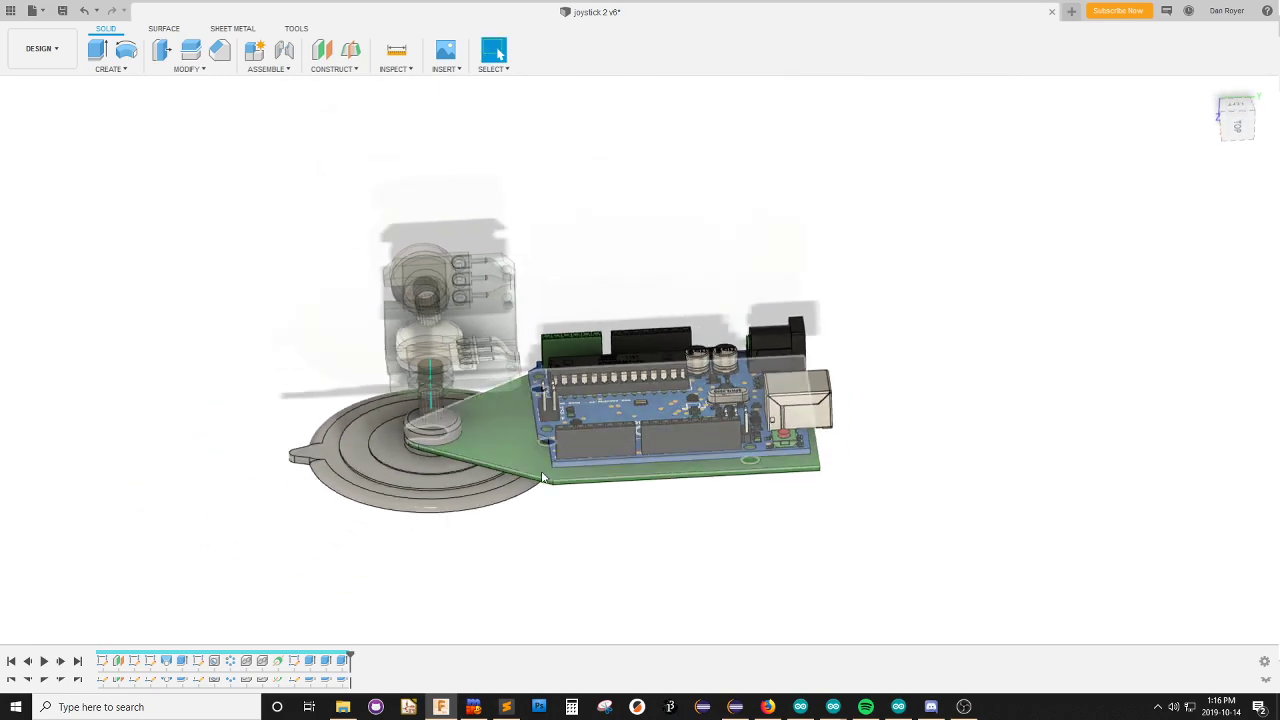
{"action": "scroll", "coordinate": [562, 516], "scroll_direction": "up", "scroll_amount": 3}
{"action": "scroll", "coordinate": [523, 566], "scroll_direction": "down", "scroll_amount": 2}
{"action": "scroll", "coordinate": [528, 543], "scroll_direction": "up", "scroll_amount": 3}
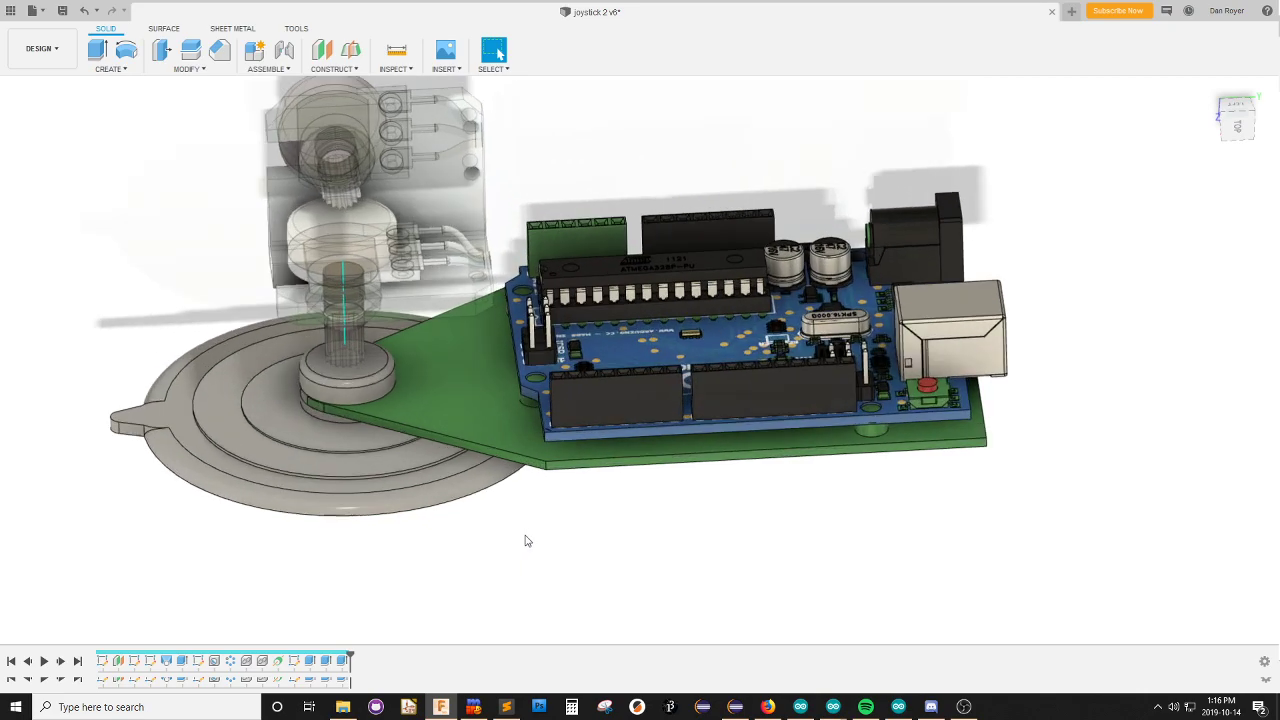
{"action": "middle_click_drag", "start_coordinate": [522, 524], "coordinate": [456, 386], "text": "shift"}
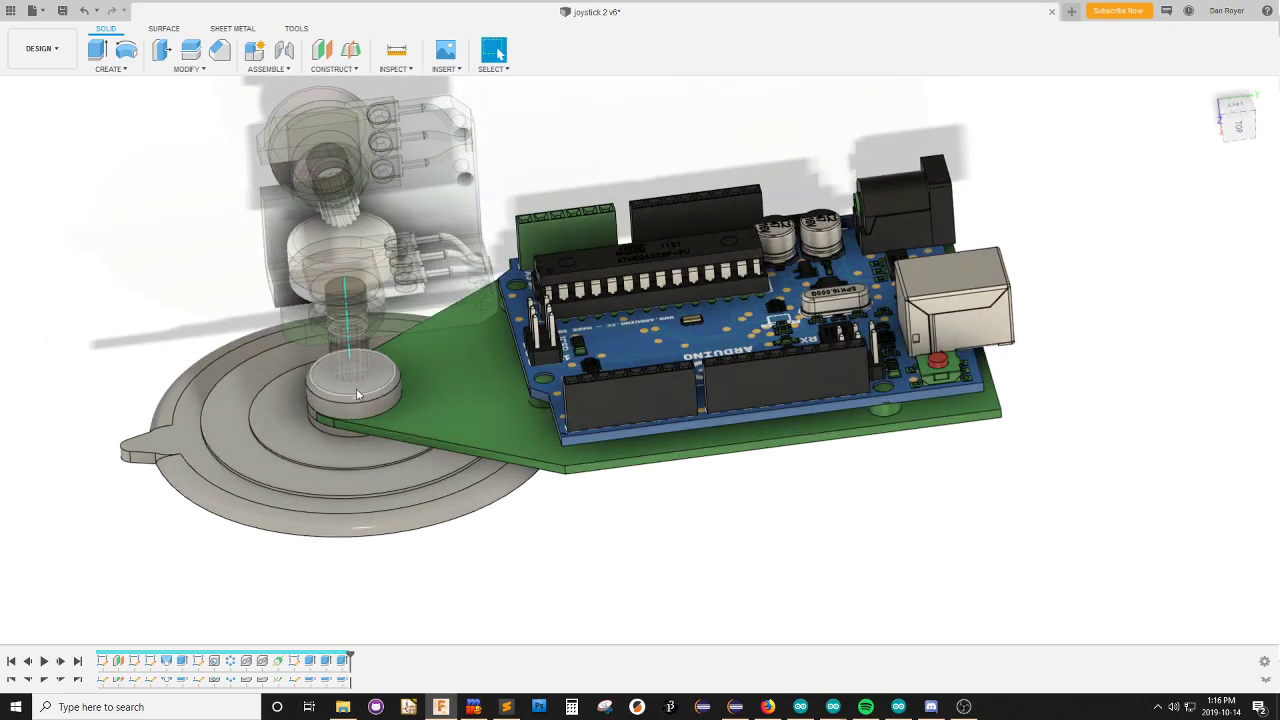
{"action": "scroll", "coordinate": [352, 388], "scroll_direction": "up", "scroll_amount": 3}
{"action": "scroll", "coordinate": [341, 383], "scroll_direction": "up", "scroll_amount": 2}
{"action": "middle_click_drag", "start_coordinate": [364, 395], "coordinate": [429, 354]}
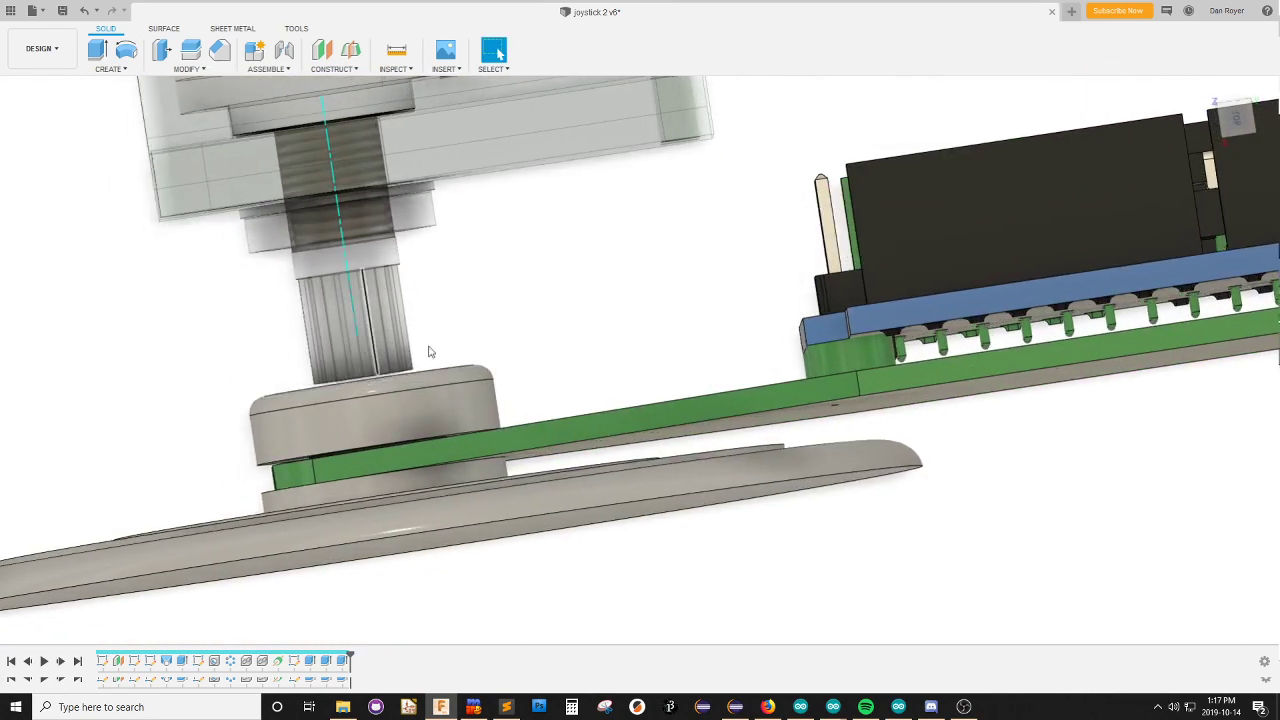
{"action": "left_click", "coordinate": [1240, 120]}
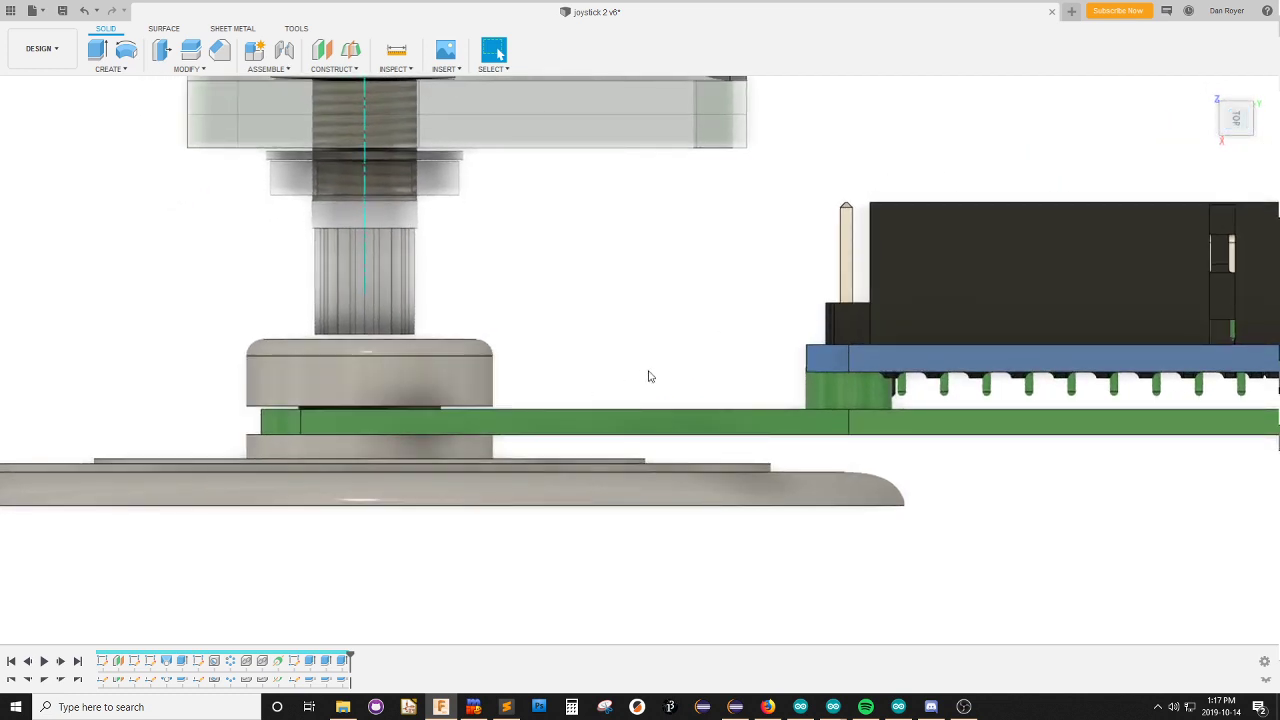
{"action": "scroll", "coordinate": [689, 363], "scroll_direction": "down", "scroll_amount": 2}
{"action": "scroll", "coordinate": [463, 330], "scroll_direction": "up", "scroll_amount": 1}
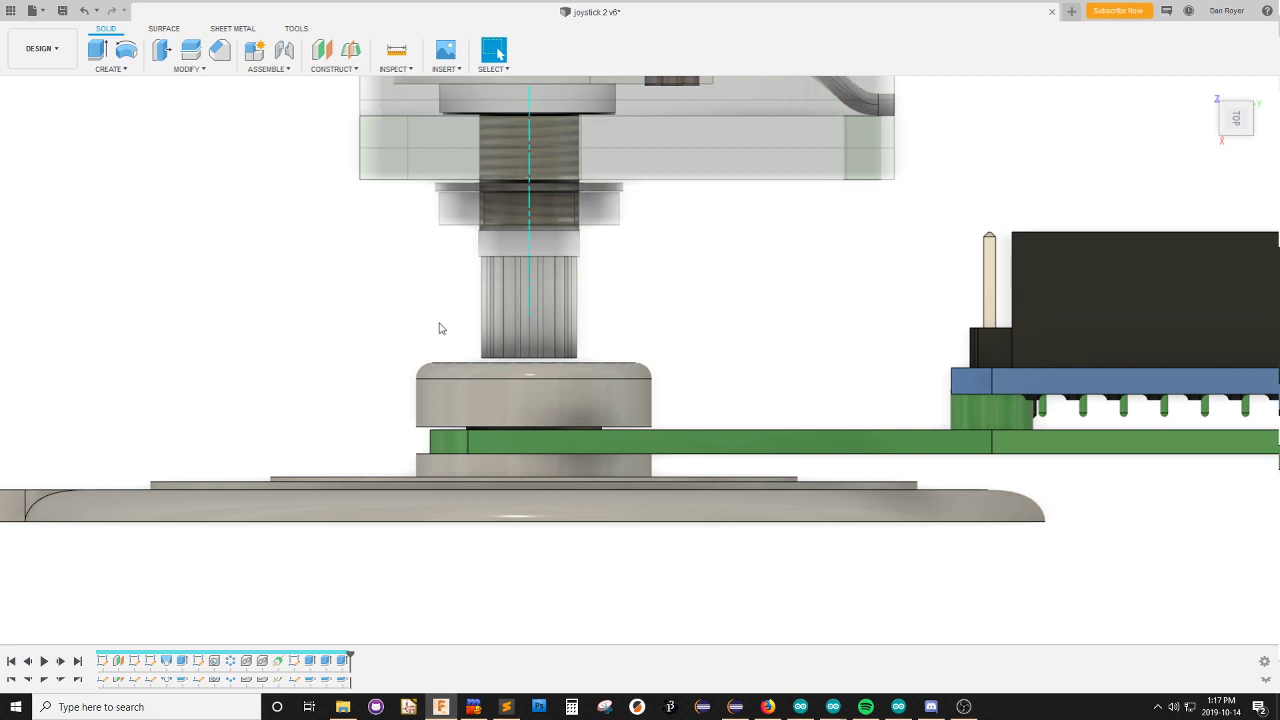
Examine how the base plate fits around the suction cup's neck beneath the potentiometer shaft.
{"action": "middle_click_drag", "start_coordinate": [683, 311], "coordinate": [685, 348], "text": "shift"}
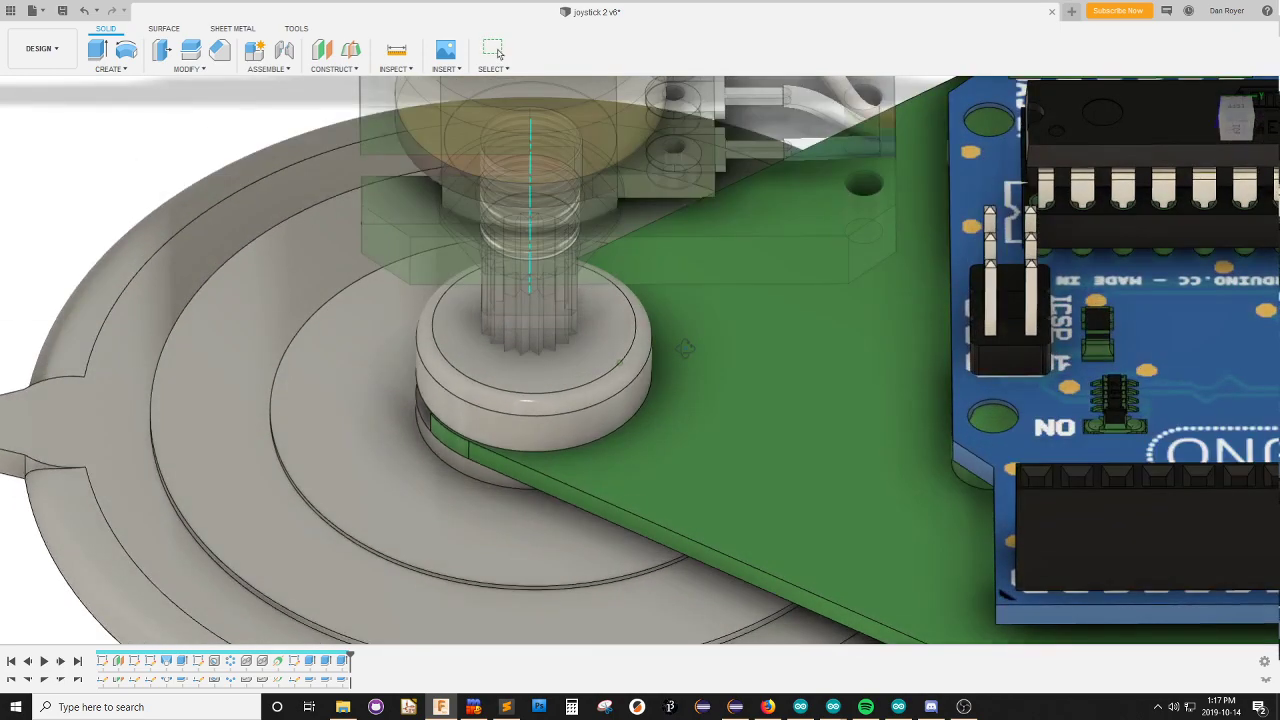
{"action": "scroll", "coordinate": [685, 348], "scroll_direction": "down", "scroll_amount": 5}
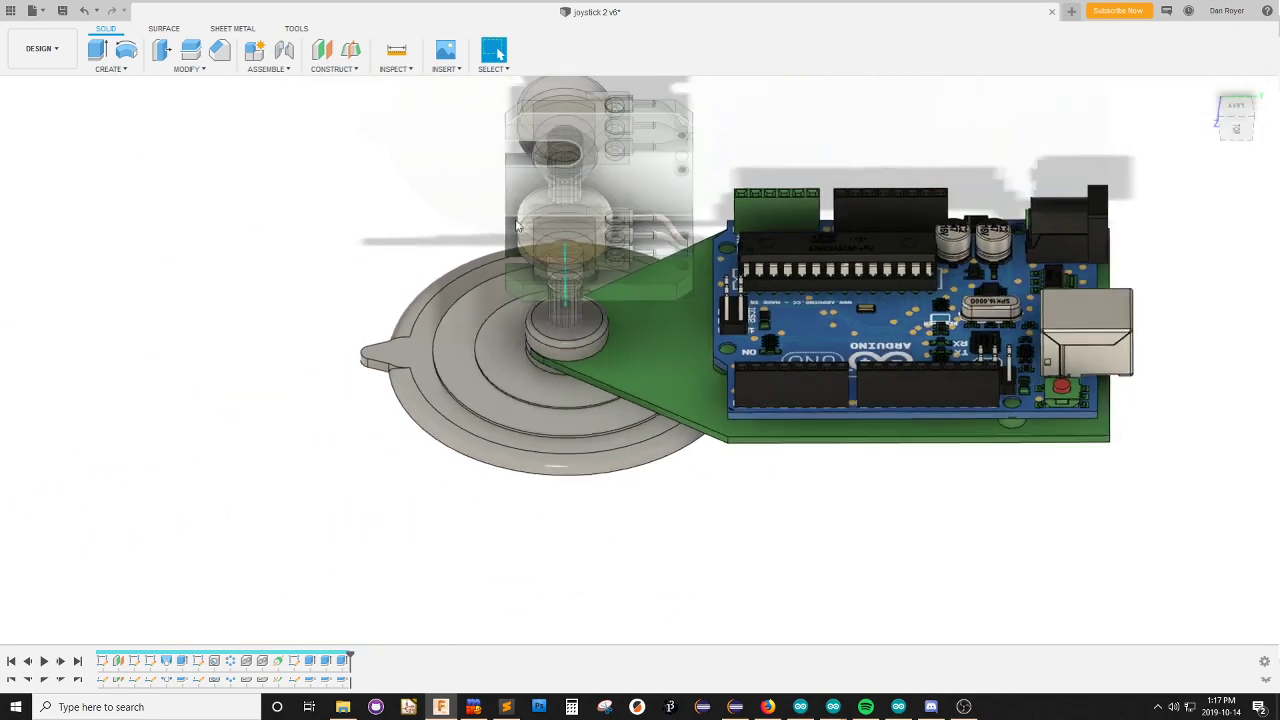
{"action": "scroll", "coordinate": [535, 360], "scroll_direction": "up", "scroll_amount": 4}
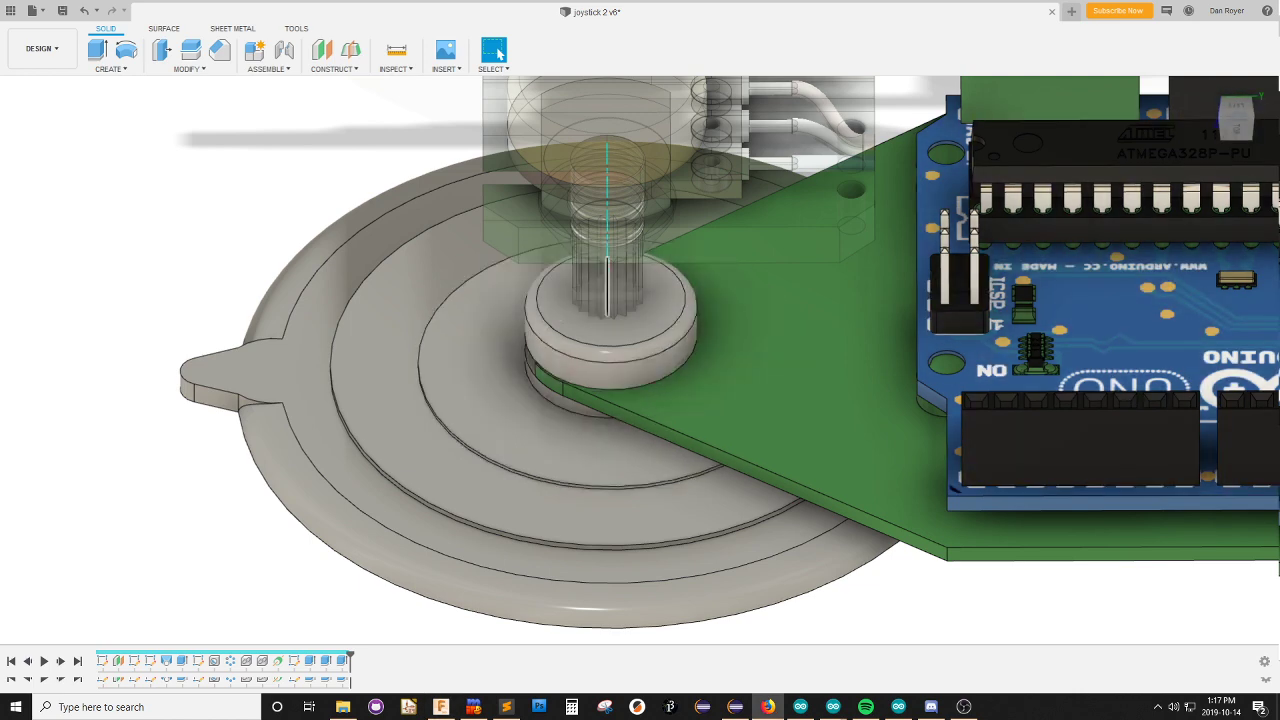
{"action": "scroll", "coordinate": [628, 335], "scroll_direction": "down", "scroll_amount": 1}
{"action": "scroll", "coordinate": [628, 355], "scroll_direction": "up", "scroll_amount": 1}
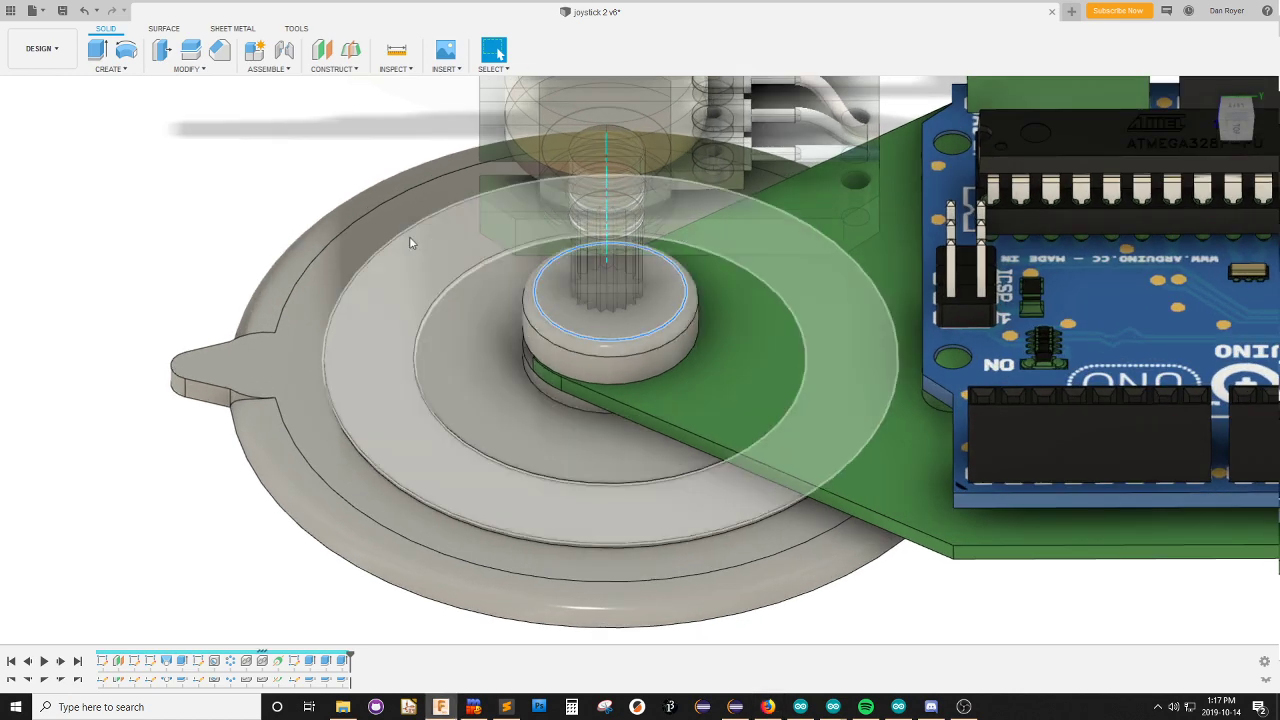
{"action": "scroll", "coordinate": [302, 214], "scroll_direction": "up", "scroll_amount": 2}
{"action": "scroll", "coordinate": [365, 225], "scroll_direction": "down", "scroll_amount": 1}
{"action": "scroll", "coordinate": [723, 334], "scroll_direction": "up", "scroll_amount": 1}
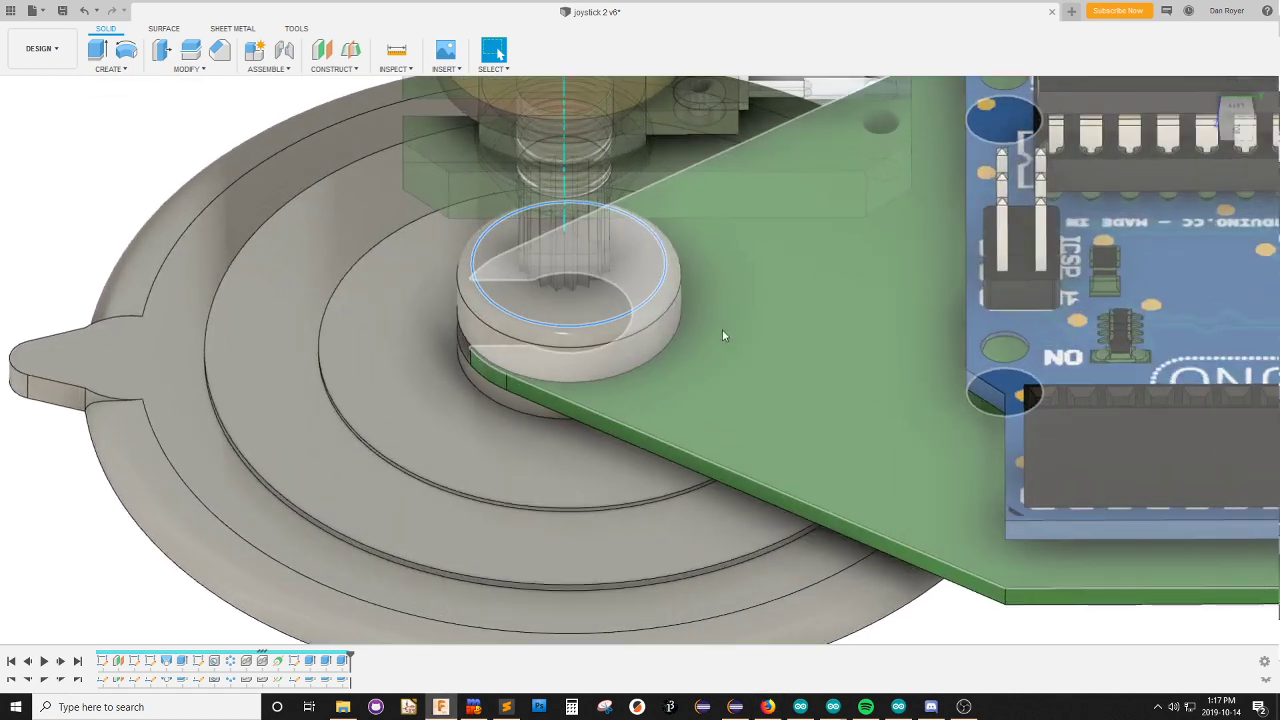
{"action": "scroll", "coordinate": [517, 338], "scroll_direction": "down", "scroll_amount": 2}
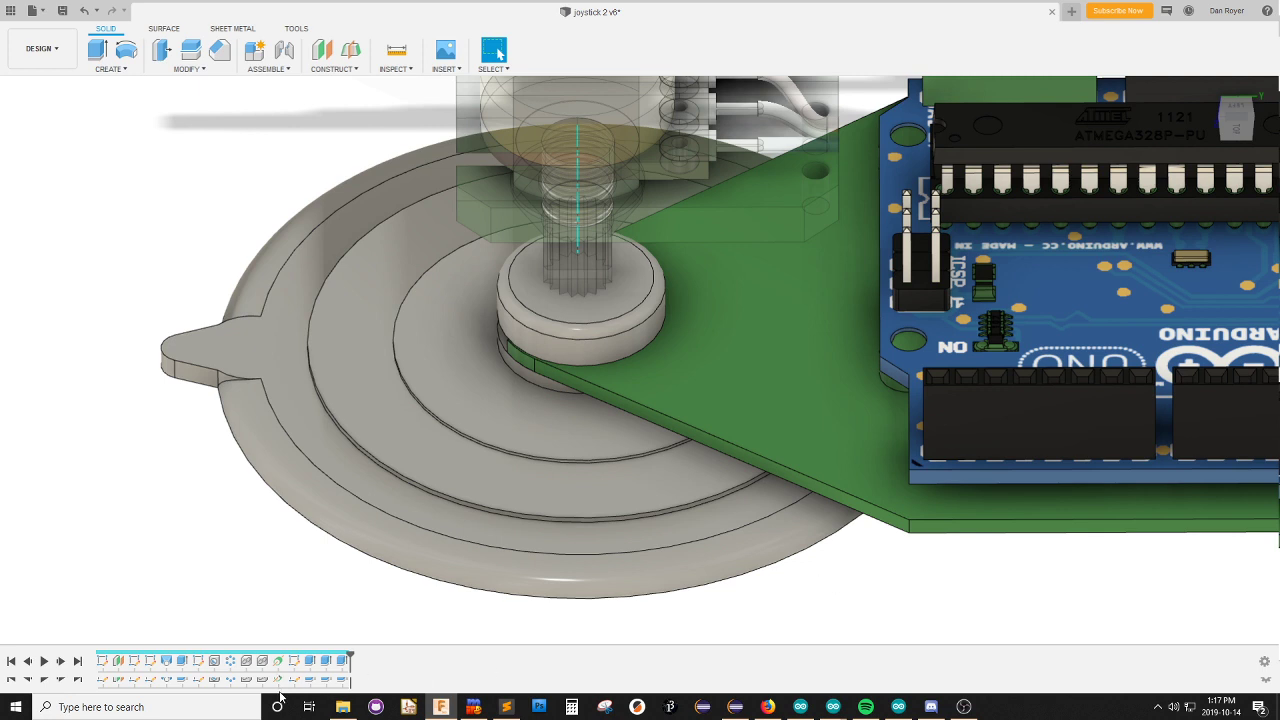
{"action": "mouse_move", "coordinate": [351, 655]}
{"action": "left_mouse_down"}
{"action": "mouse_move", "coordinate": [213, 652]}
{"action": "mouse_move", "coordinate": [350, 652]}
{"action": "mouse_move", "coordinate": [233, 653]}
{"action": "mouse_move", "coordinate": [281, 661]}
{"action": "left_mouse_up"}
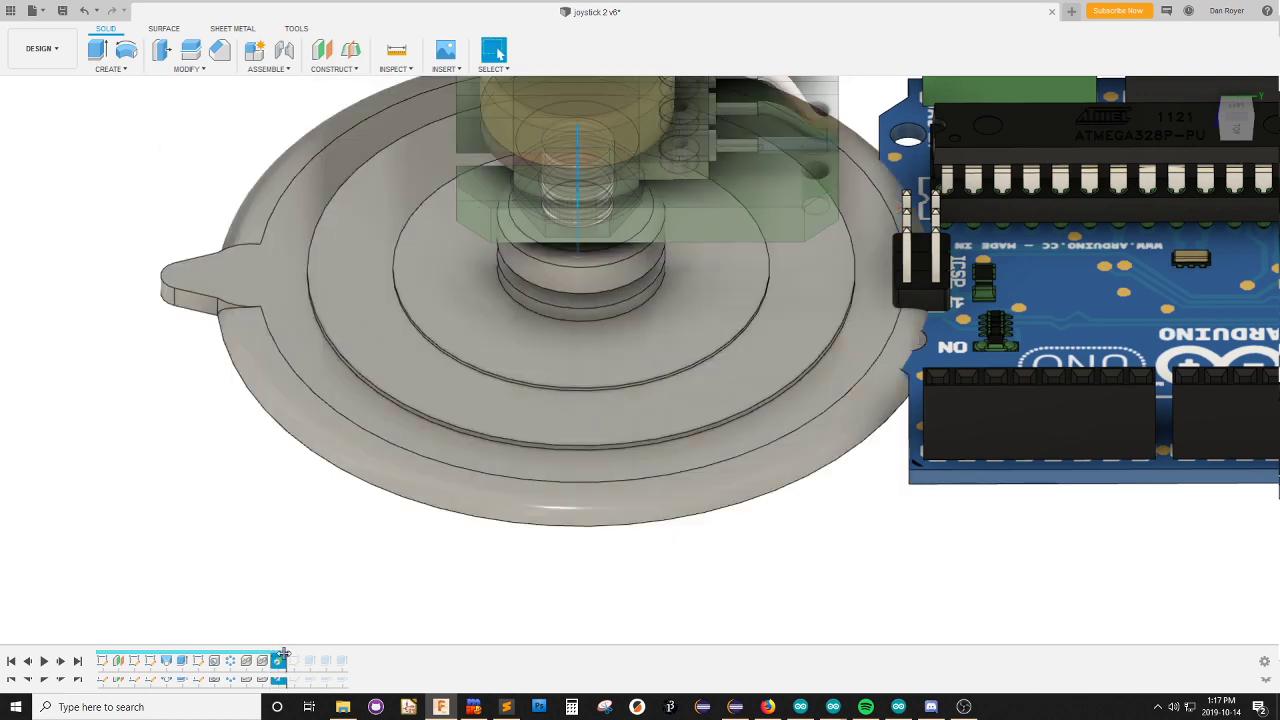
{"action": "left_click_drag", "start_coordinate": [285, 654], "coordinate": [299, 654]}
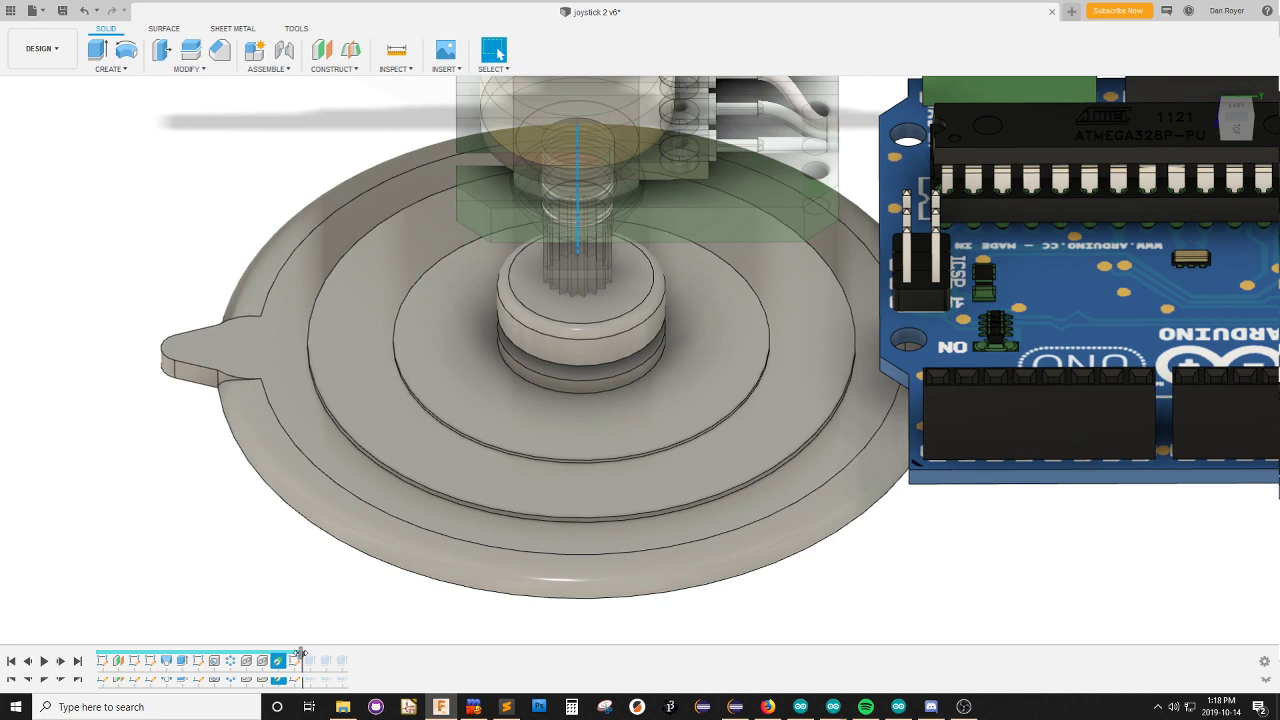
{"action": "left_click_drag", "start_coordinate": [299, 654], "coordinate": [285, 654]}
{"action": "left_click", "coordinate": [567, 435]}
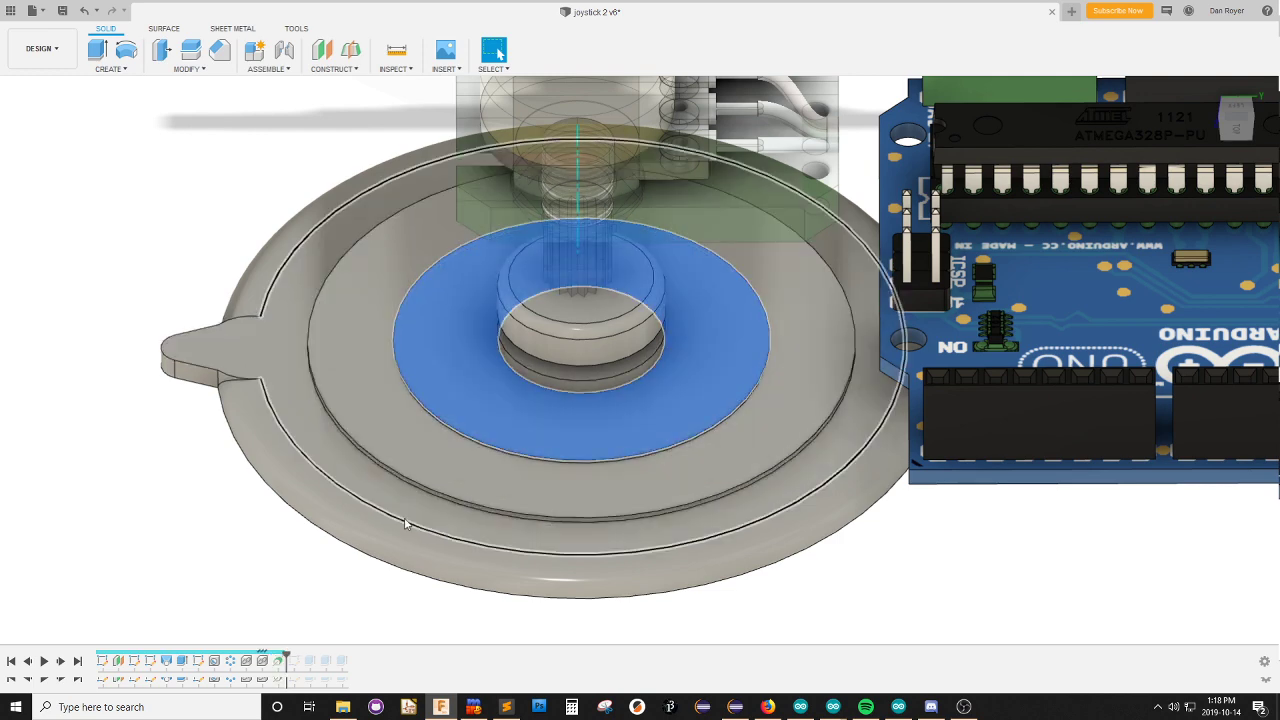
{"action": "left_click", "coordinate": [127, 480]}
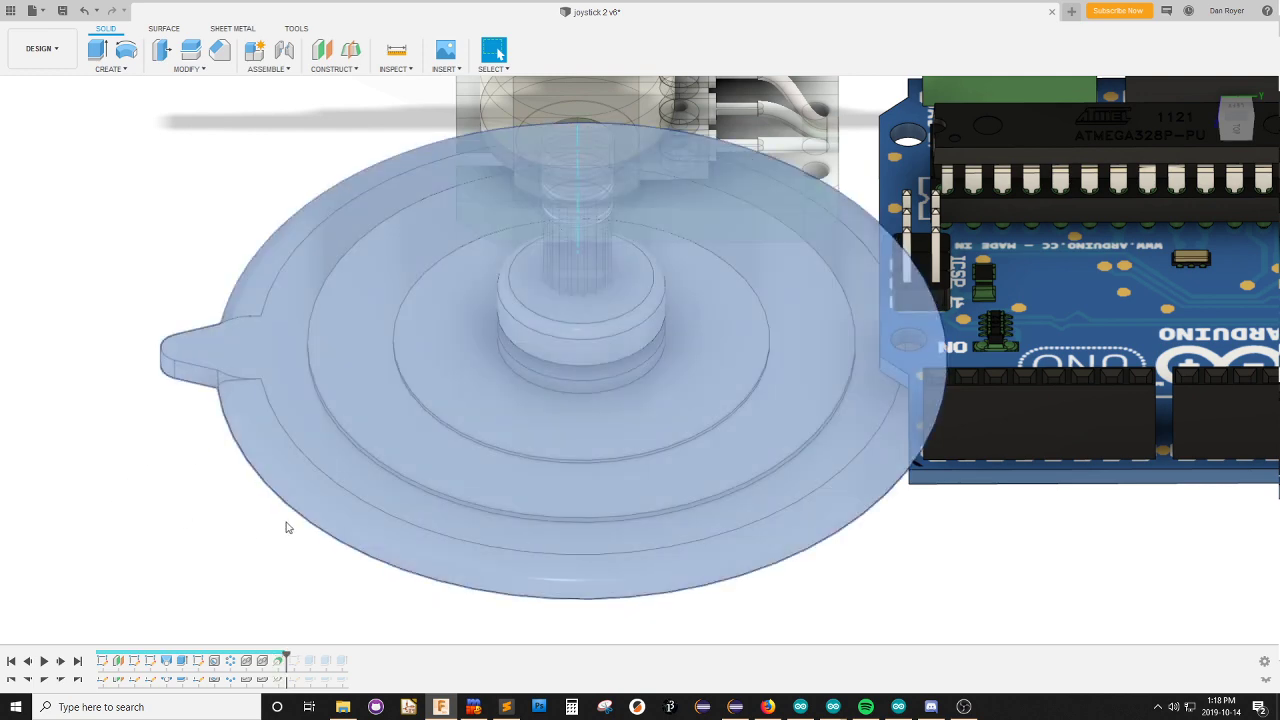
{"action": "key", "text": "m"}
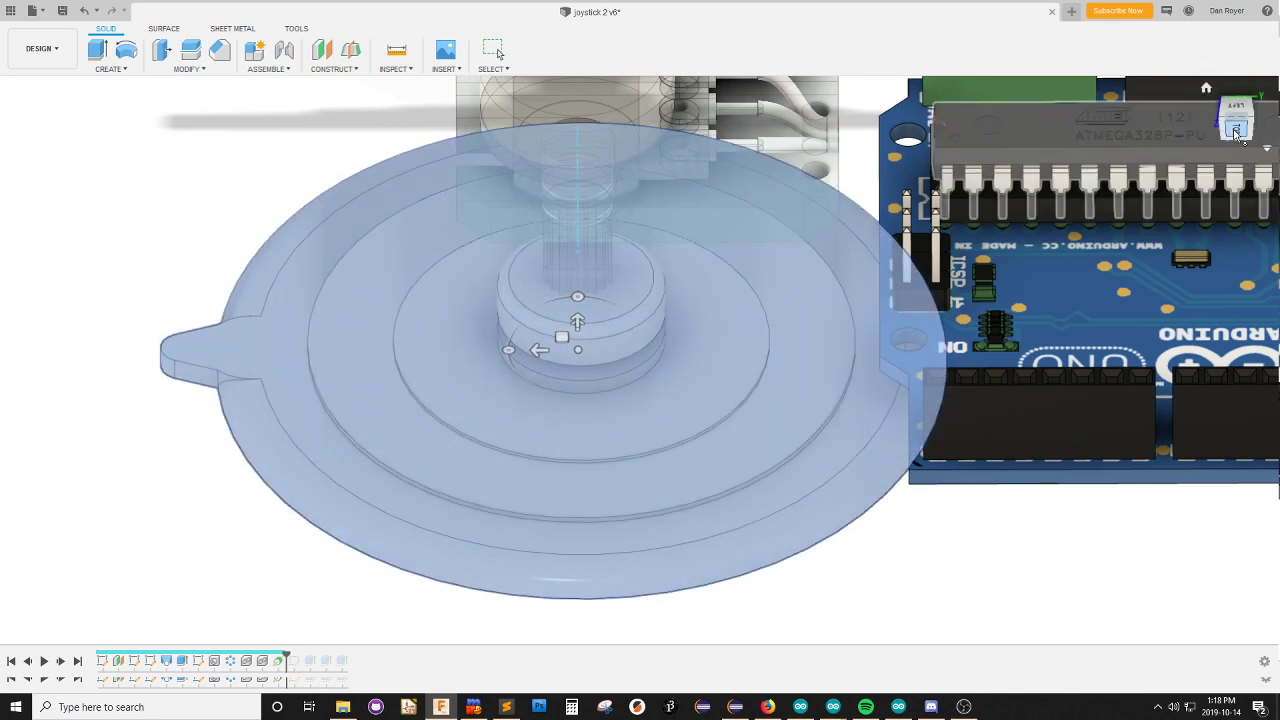
{"action": "left_click", "coordinate": [1238, 133]}
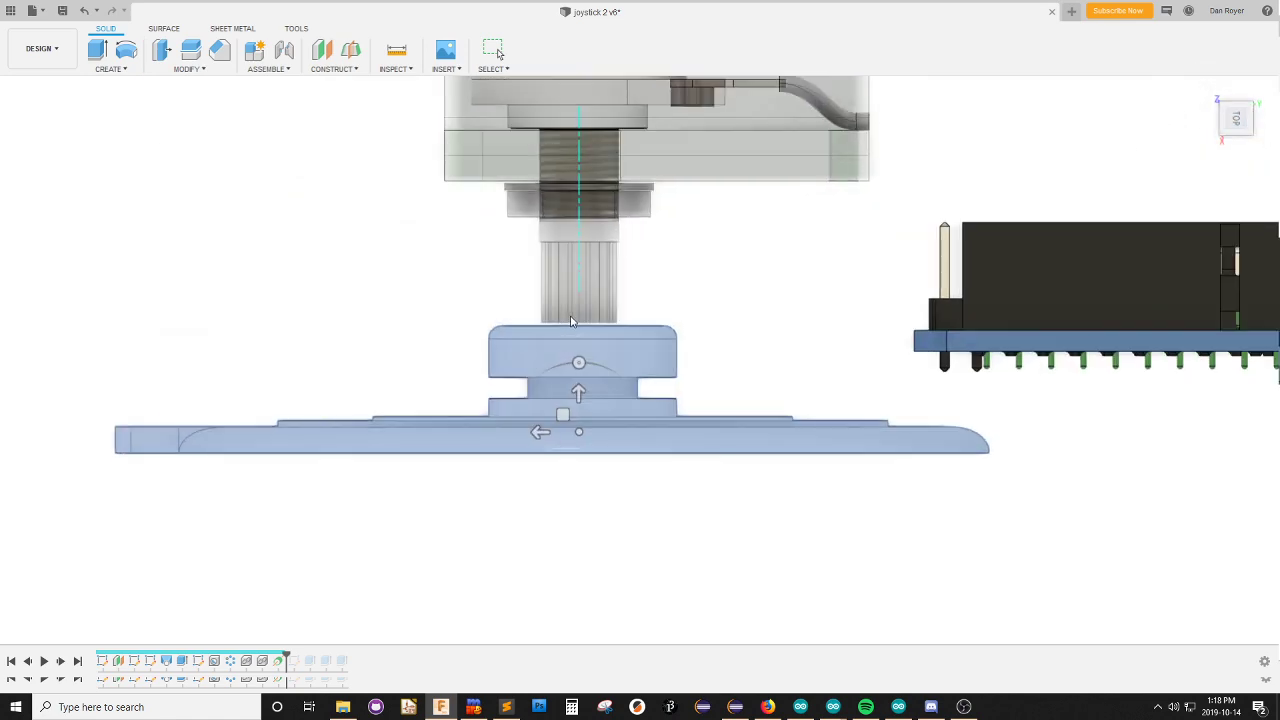
{"action": "scroll", "coordinate": [570, 320], "scroll_direction": "up", "scroll_amount": 2}
{"action": "scroll", "coordinate": [570, 320], "scroll_direction": "up", "scroll_amount": 2}
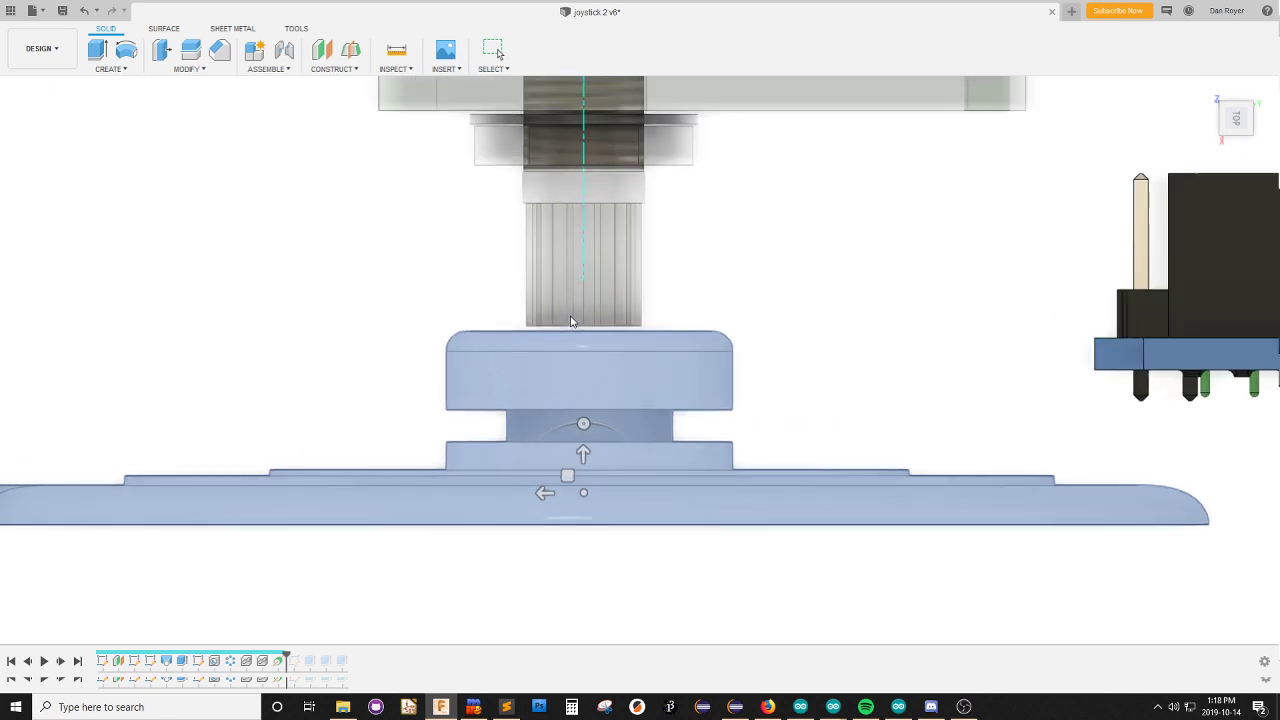
{"action": "mouse_move", "coordinate": [582, 451]}
{"action": "left_mouse_down"}
{"action": "mouse_move", "coordinate": [585, 186]}
{"action": "mouse_move", "coordinate": [583, 471]}
{"action": "left_mouse_up"}
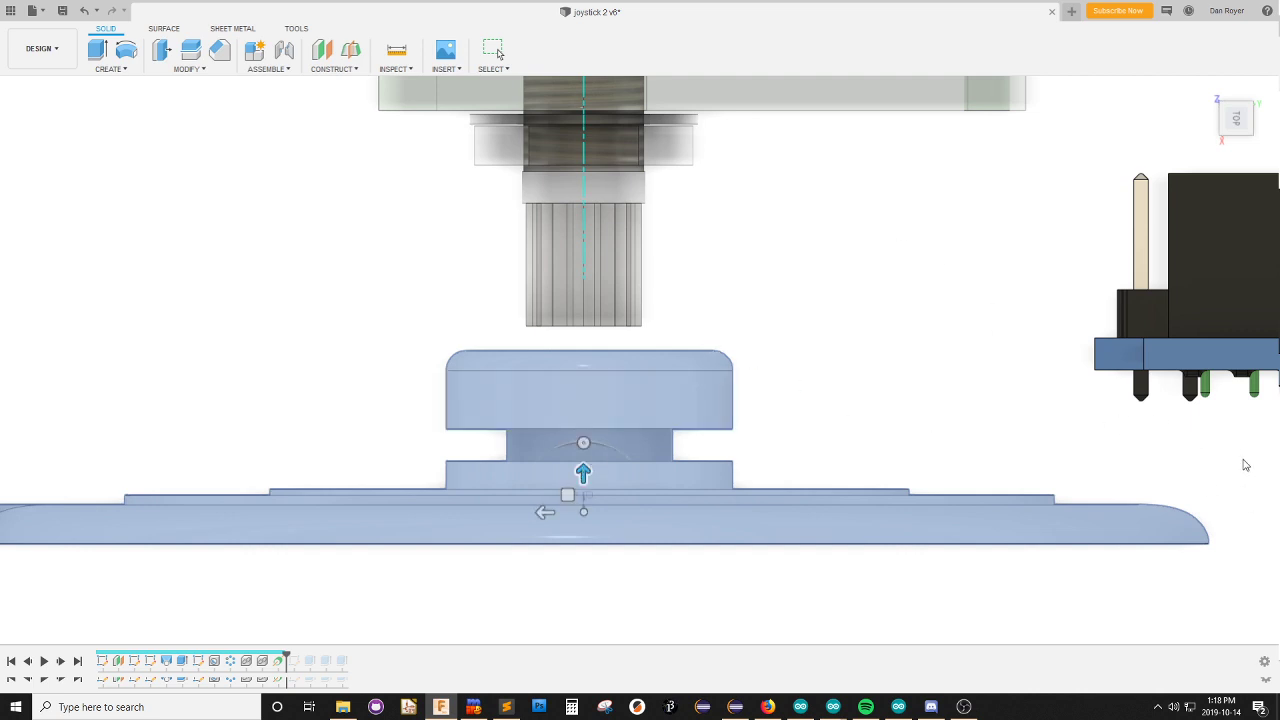
{"action": "key", "text": "Escape"}
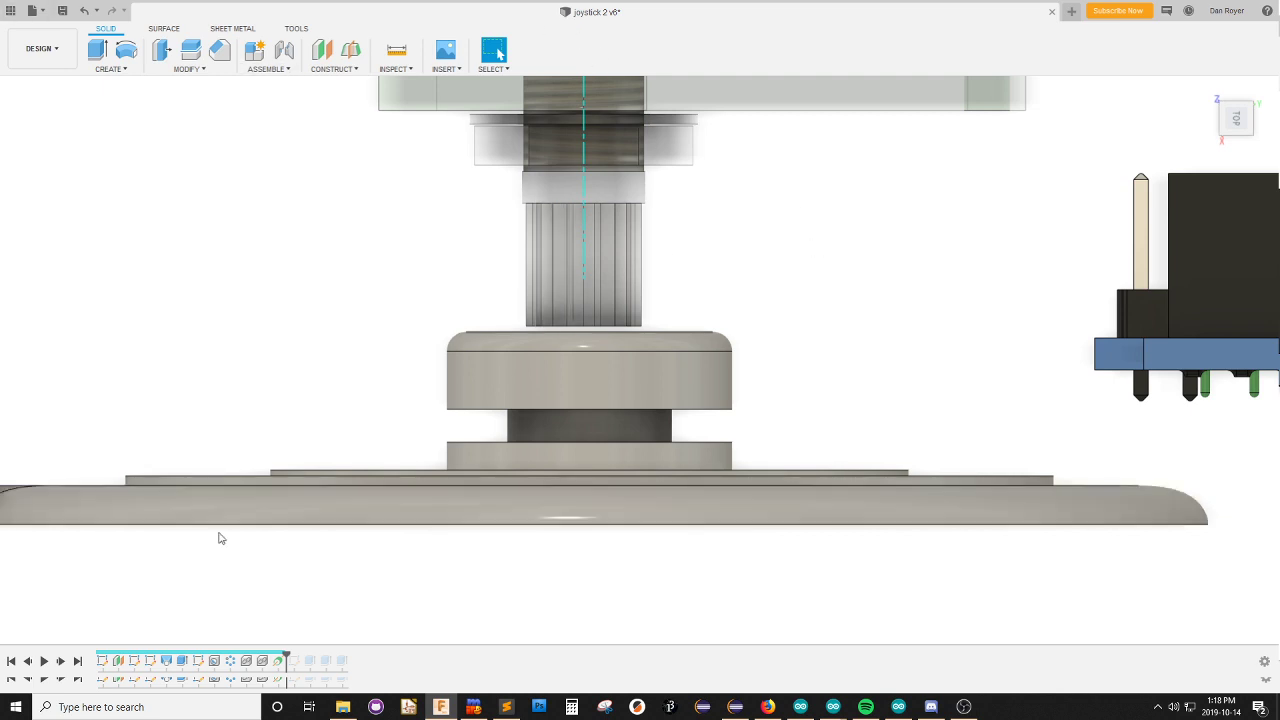
{"action": "mouse_move", "coordinate": [287, 658]}
{"action": "left_mouse_down"}
{"action": "mouse_move", "coordinate": [414, 651]}
{"action": "mouse_move", "coordinate": [418, 614]}
{"action": "left_mouse_up"}
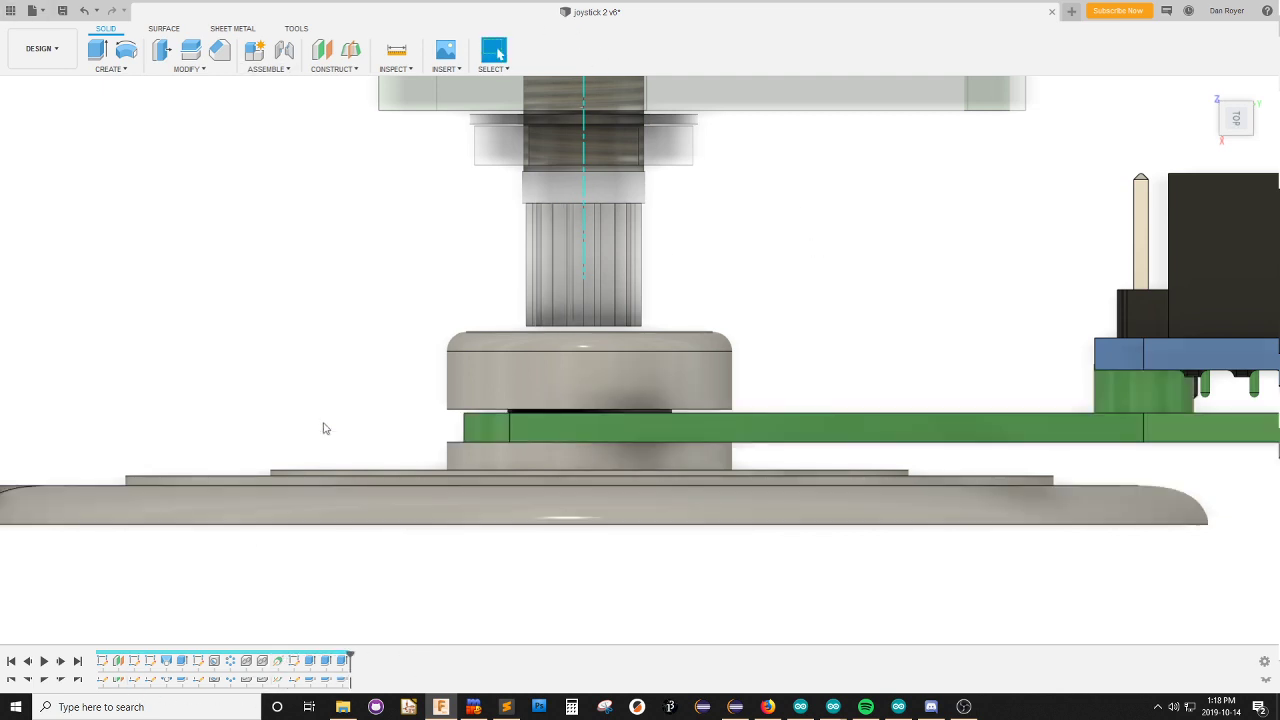
Open the suction cup design from the joystick project, inspect its profile from the right and front, and close it.
{"action": "left_click", "coordinate": [11, 10]}
{"action": "double_click", "coordinate": [79, 612]}
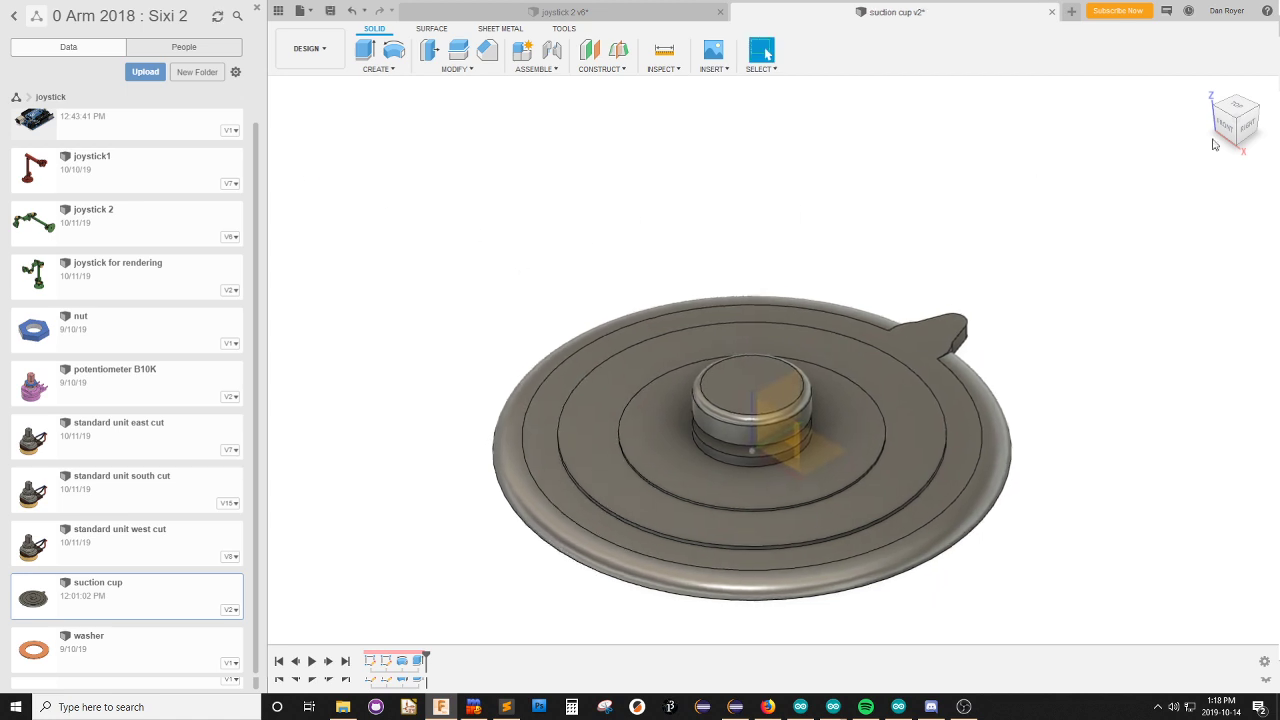
{"action": "left_click", "coordinate": [1234, 104]}
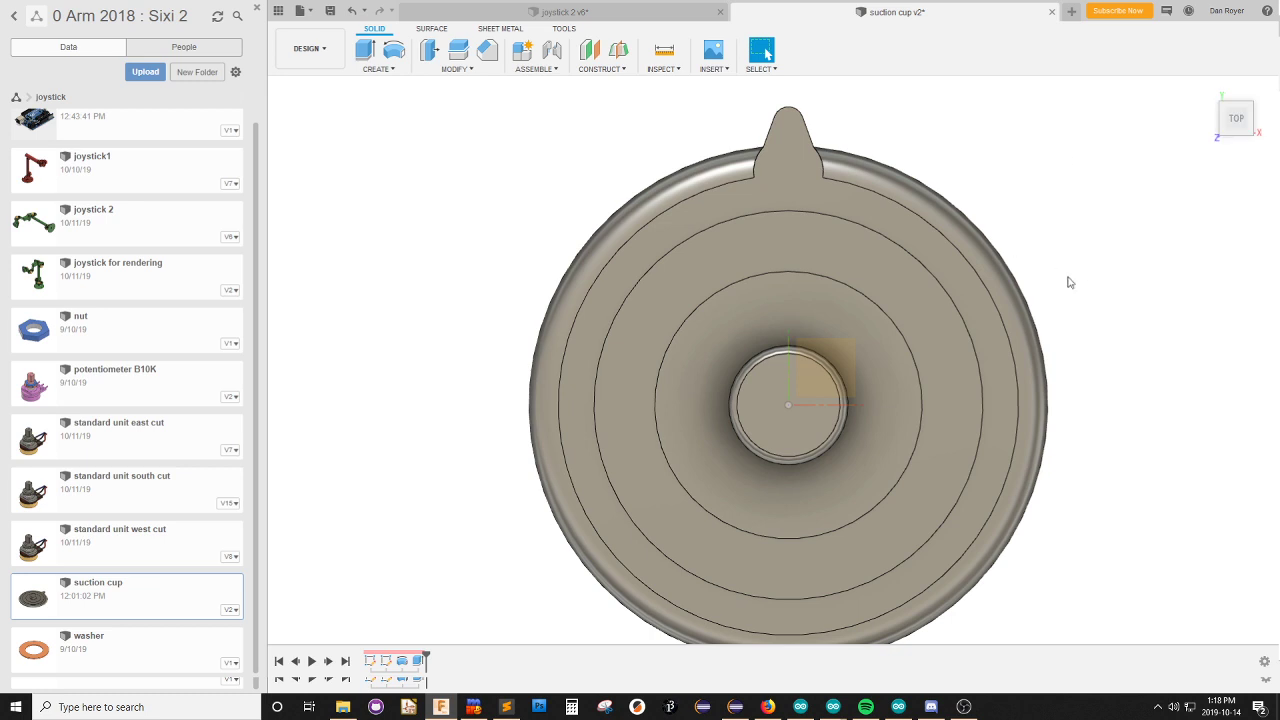
{"action": "middle_click_drag", "start_coordinate": [1069, 277], "coordinate": [974, 200], "text": "shift"}
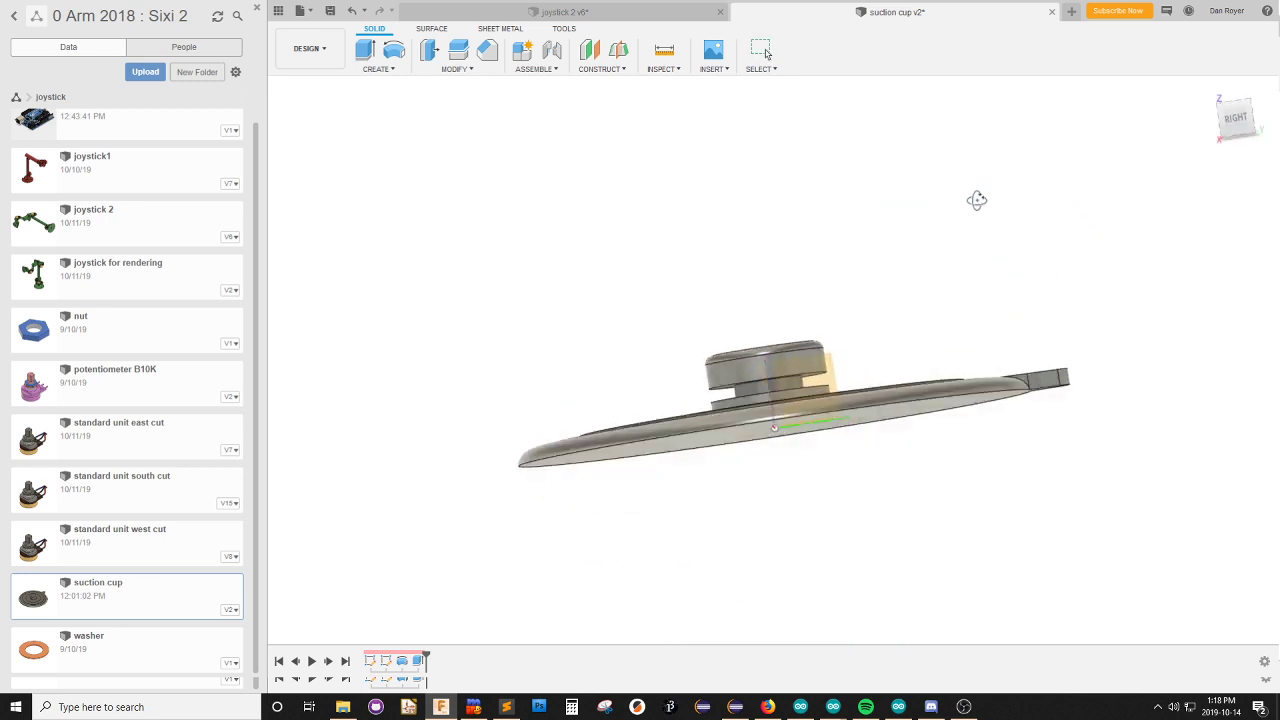
{"action": "left_click", "coordinate": [1237, 120]}
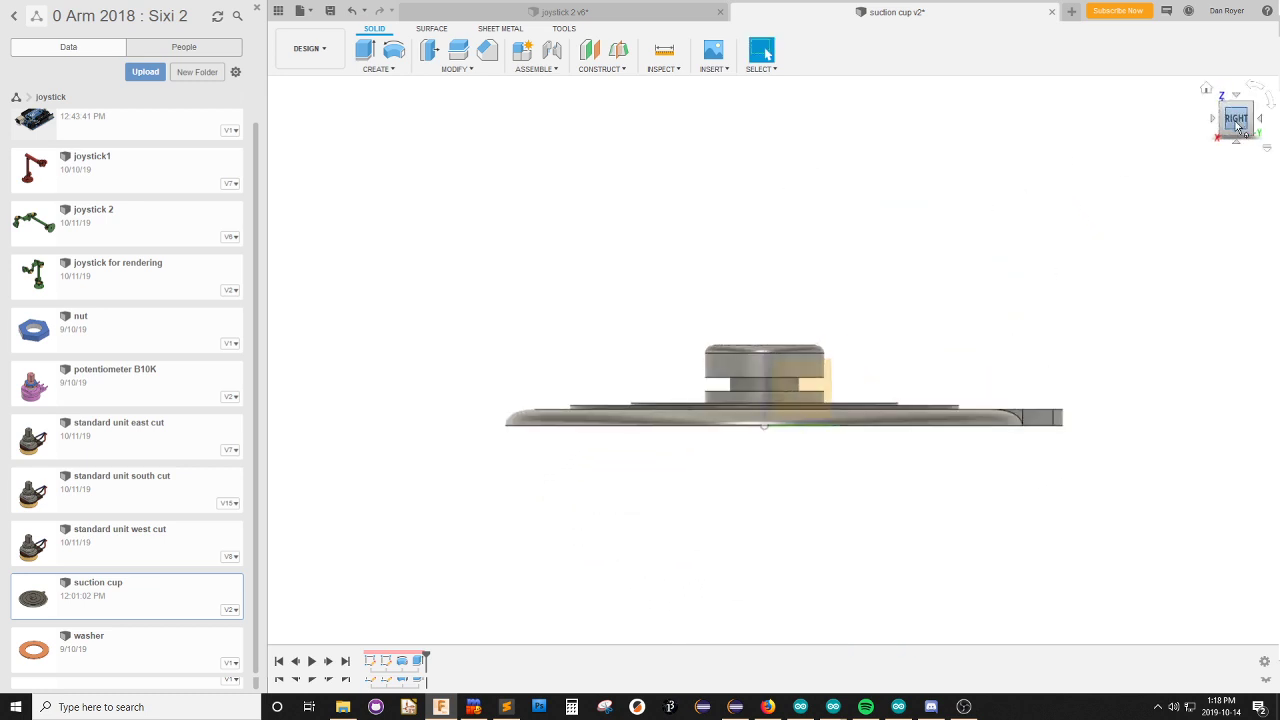
{"action": "left_click", "coordinate": [1228, 124]}
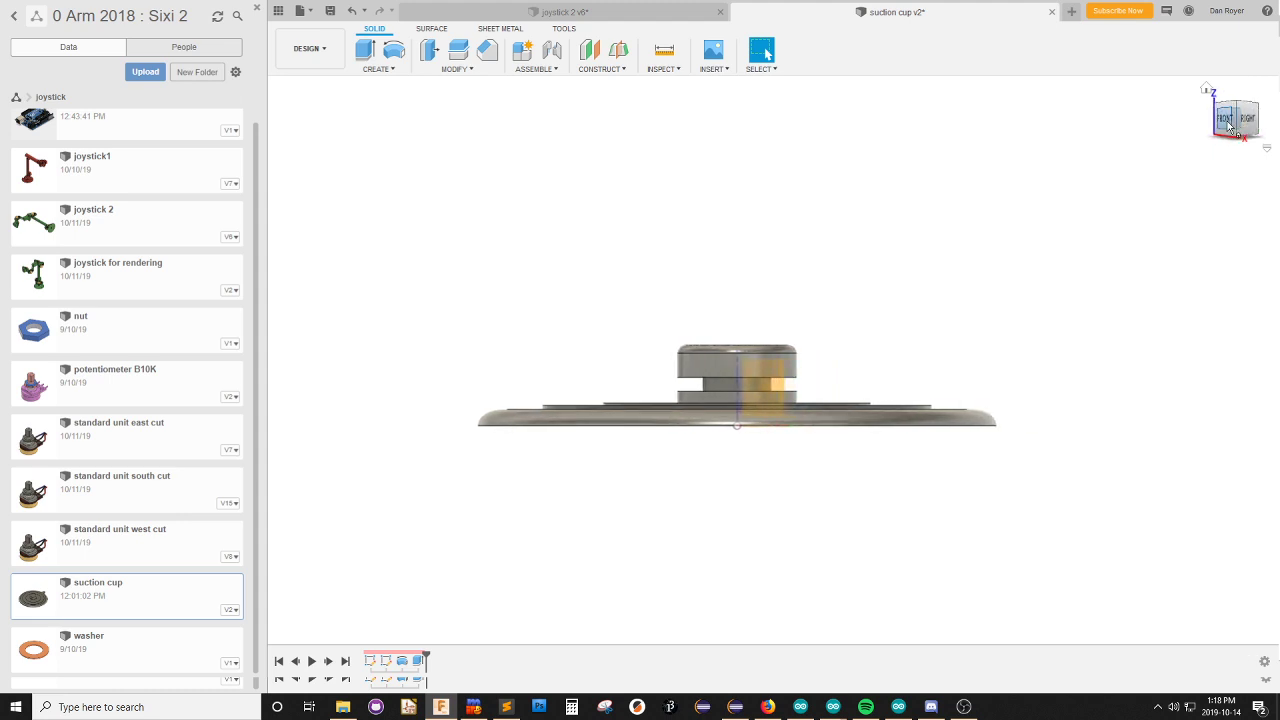
{"action": "left_click", "coordinate": [1225, 122]}
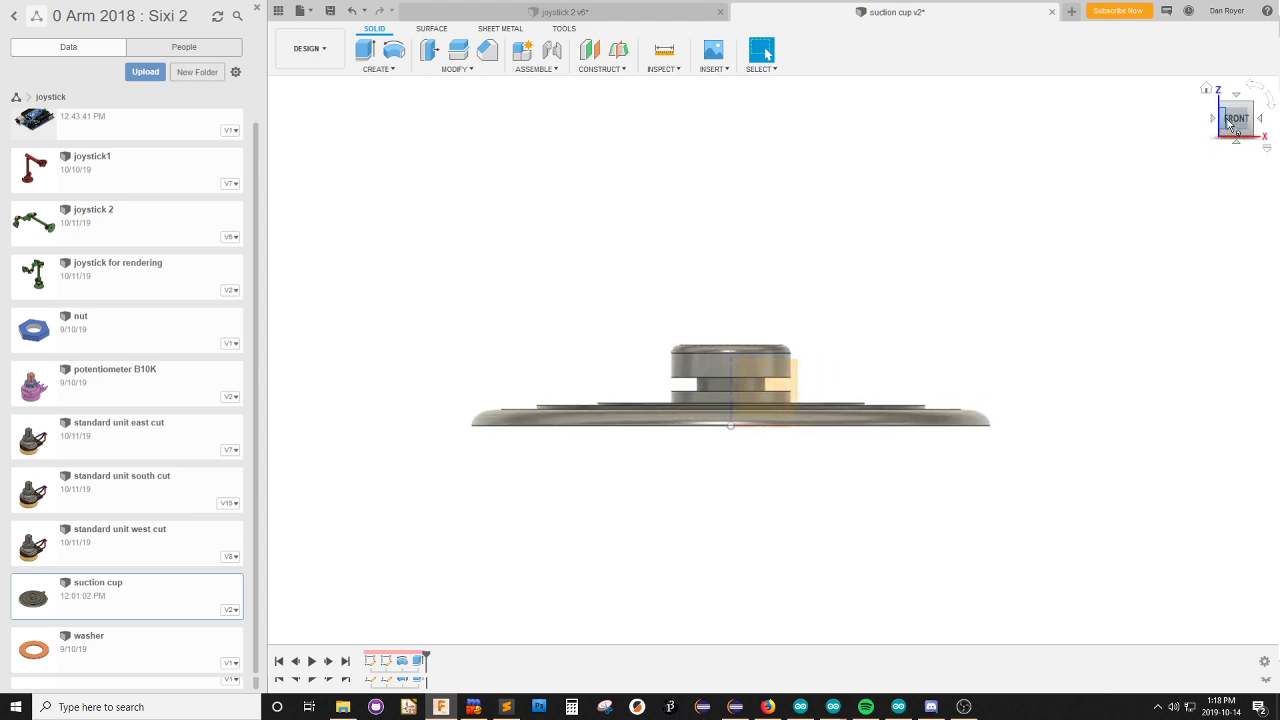
{"action": "left_click", "coordinate": [1051, 12]}
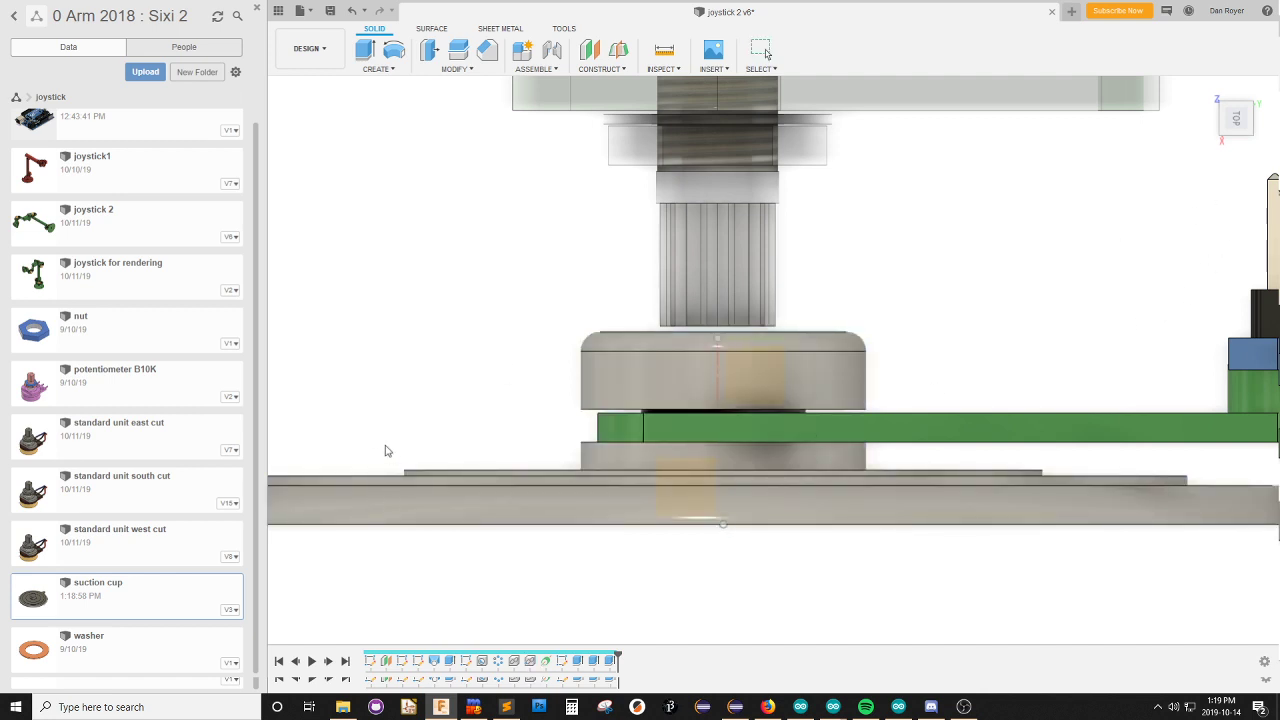
Roll the design history back to just after the suction cup's insertion and move the suction cup 13 mm straight down below the shaft.
{"action": "left_click", "coordinate": [530, 660]}
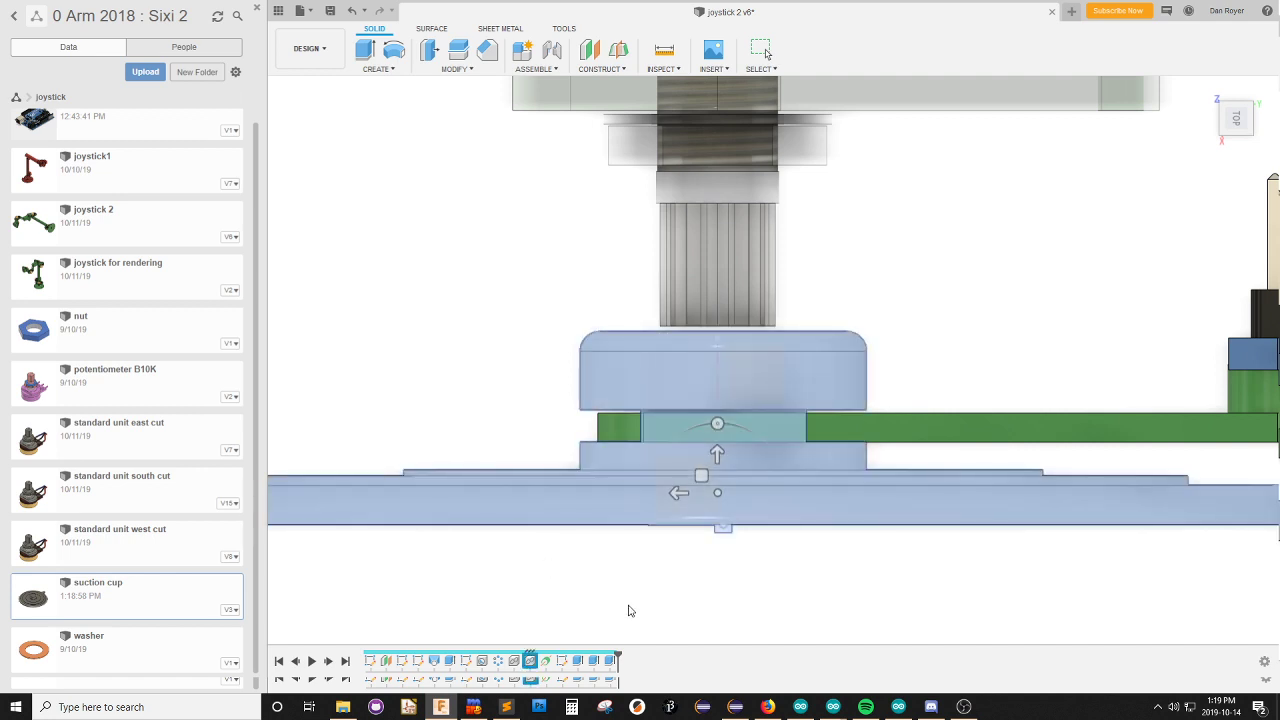
{"action": "left_click", "coordinate": [629, 610]}
{"action": "left_click_drag", "start_coordinate": [616, 657], "coordinate": [538, 653]}
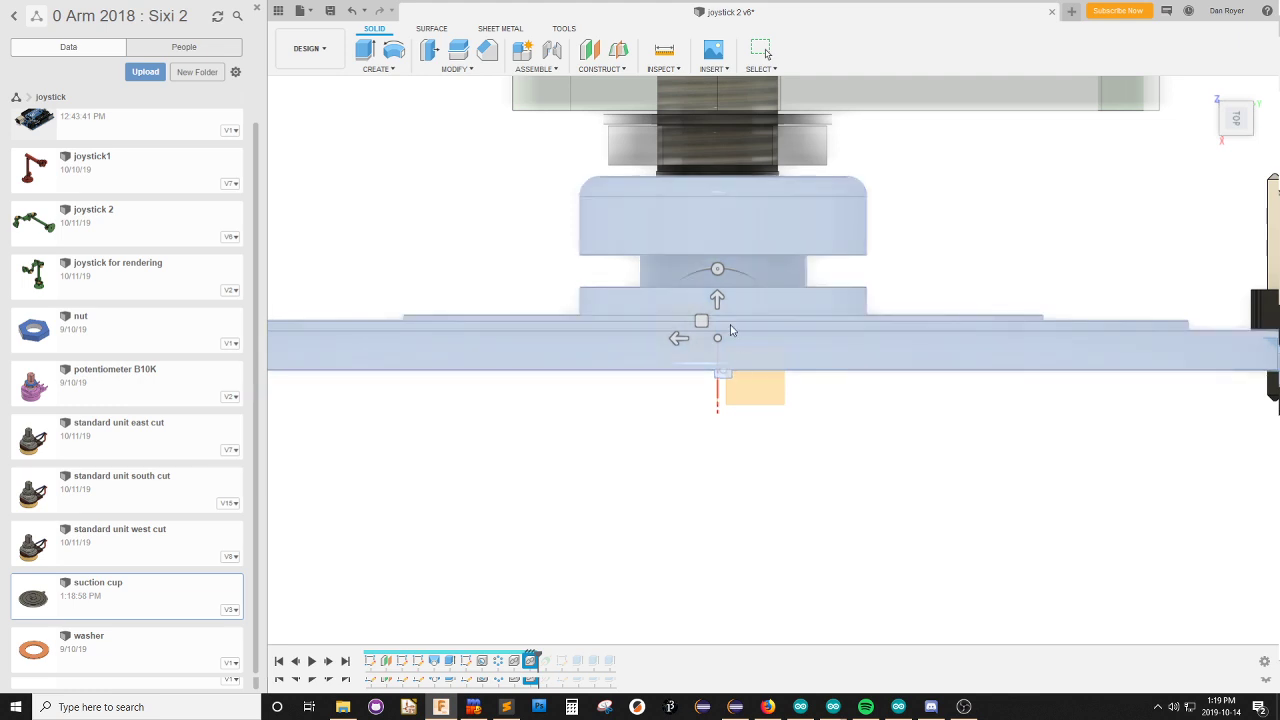
{"action": "left_click_drag", "start_coordinate": [712, 337], "coordinate": [704, 333]}
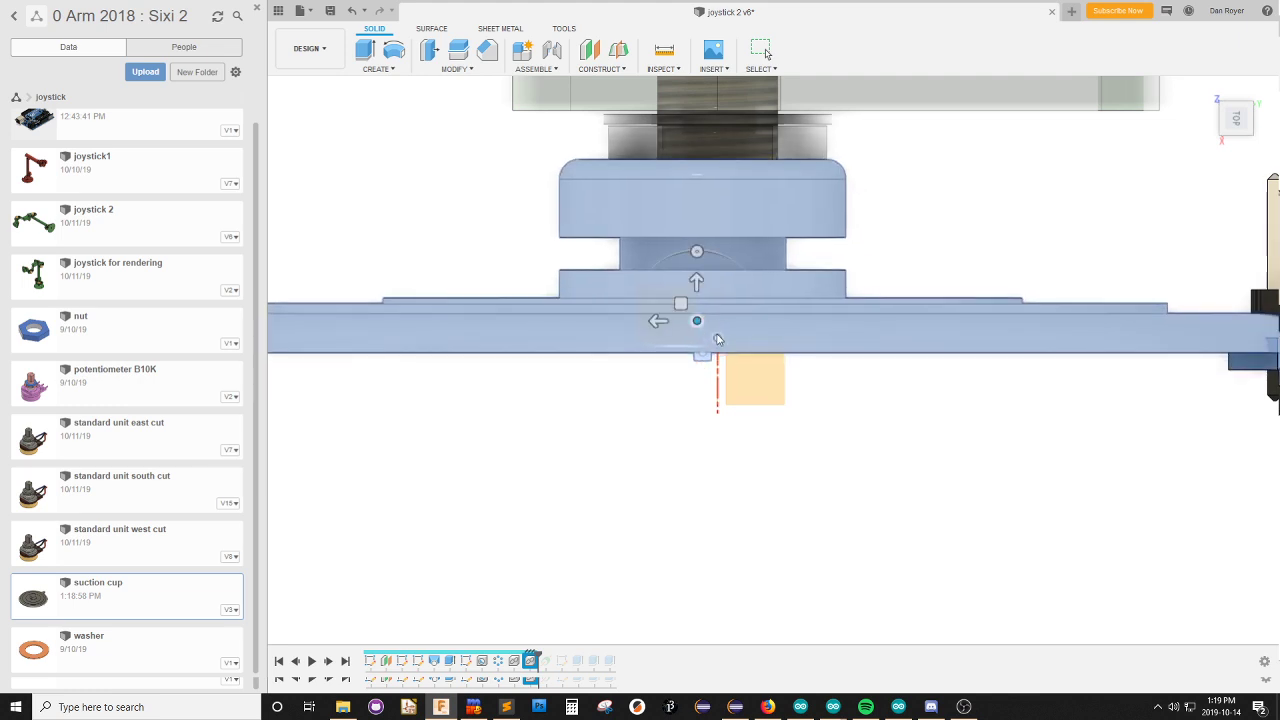
{"action": "left_click", "coordinate": [718, 340]}
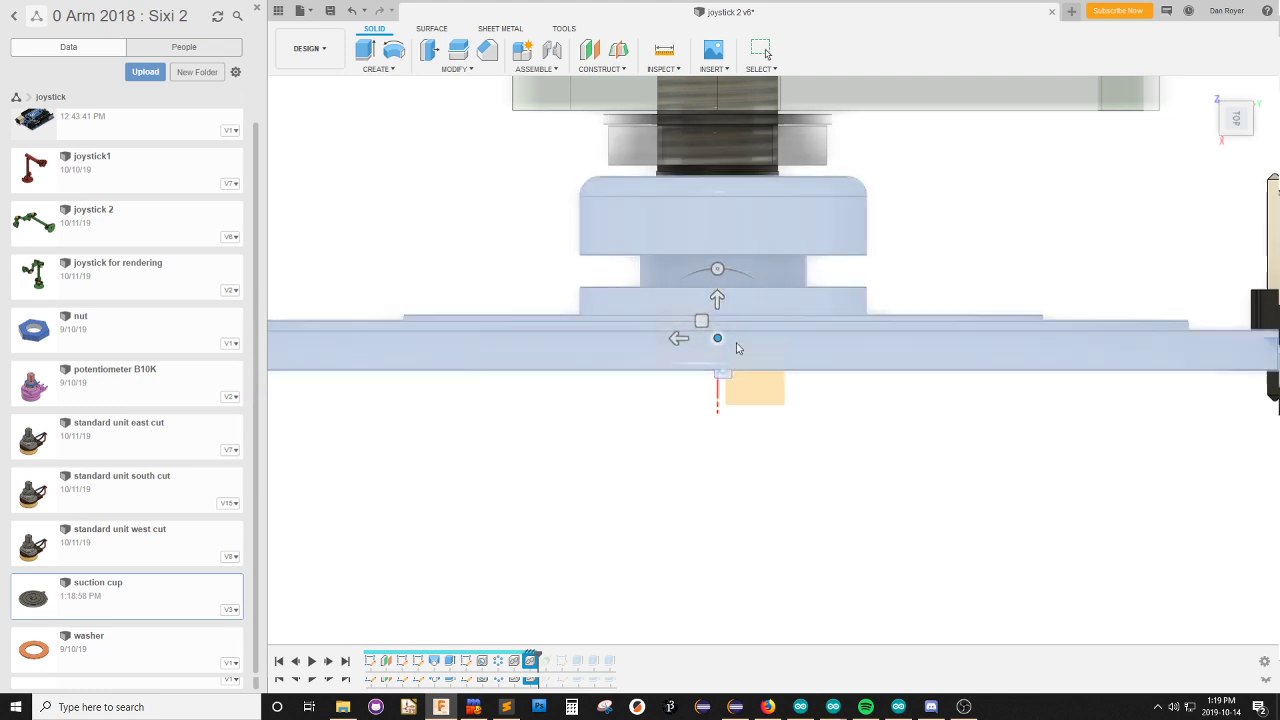
{"action": "left_click_drag", "start_coordinate": [717, 299], "coordinate": [716, 550]}
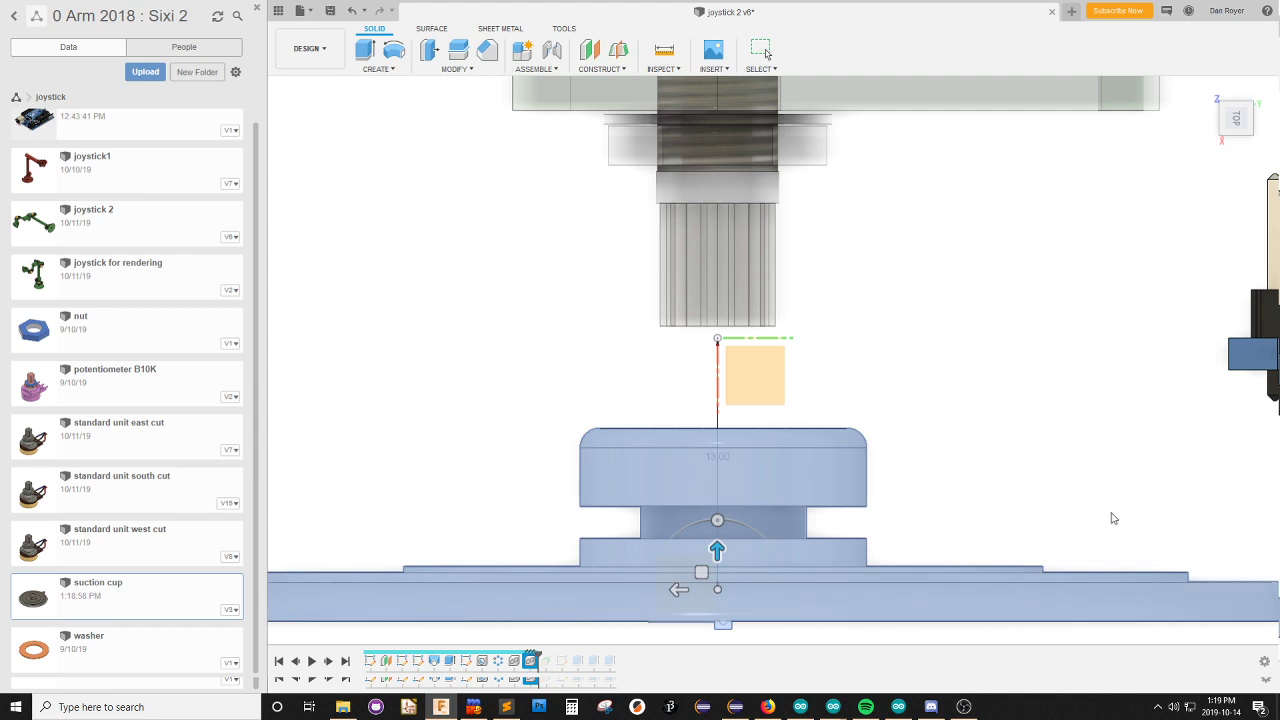
{"action": "key", "text": "Return"}
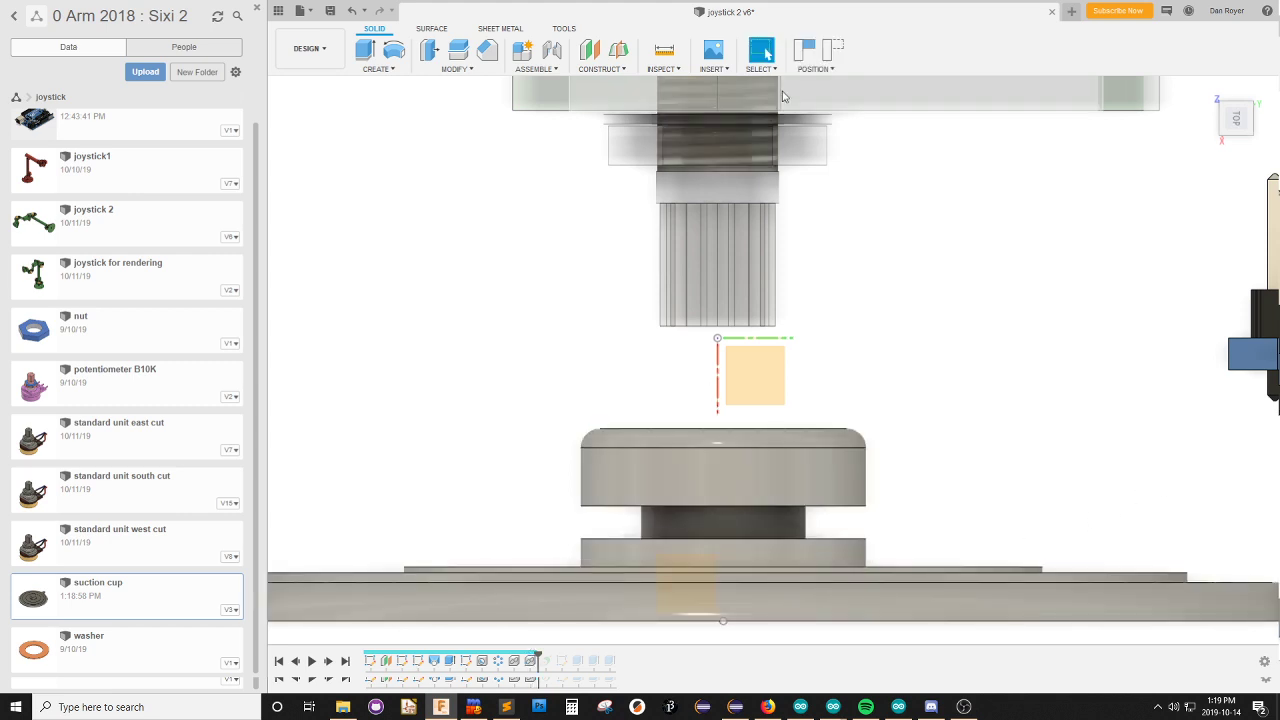
Capture the suction cup's lowered position and roll the design history to the end and back to just before the base plate's extrusion.
{"action": "left_click", "coordinate": [807, 57]}
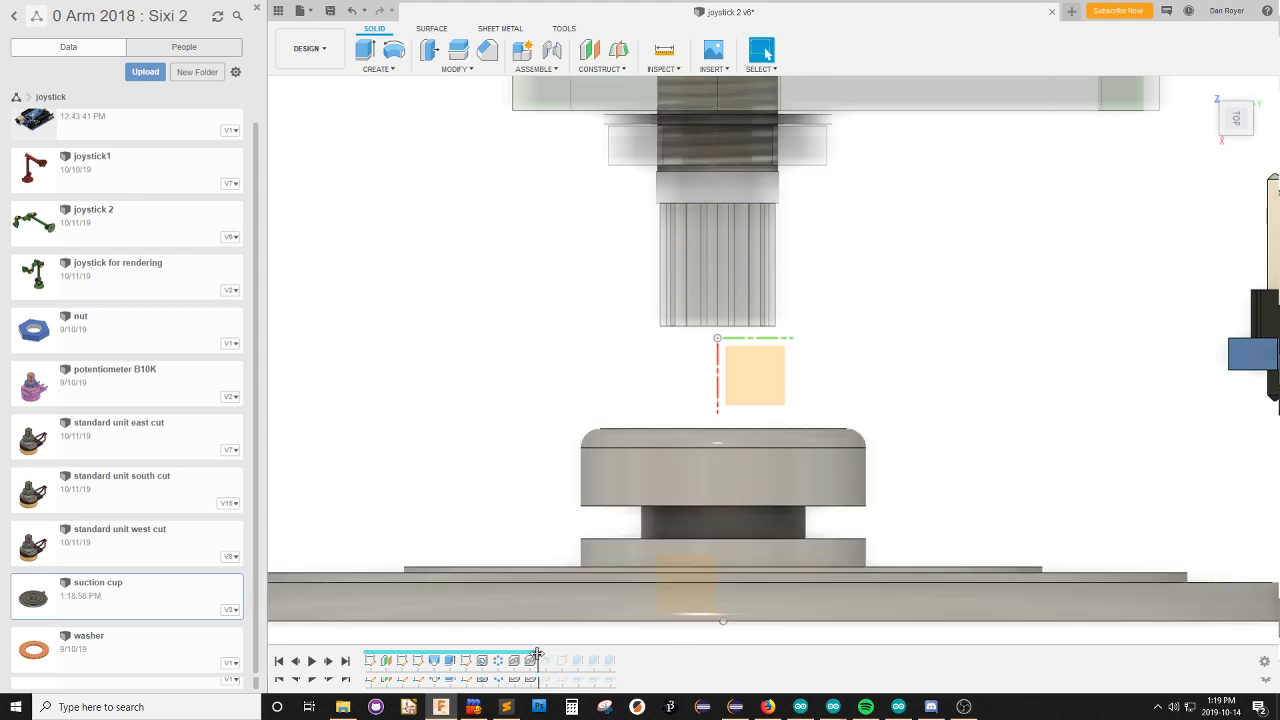
{"action": "left_click_drag", "start_coordinate": [540, 660], "coordinate": [628, 662]}
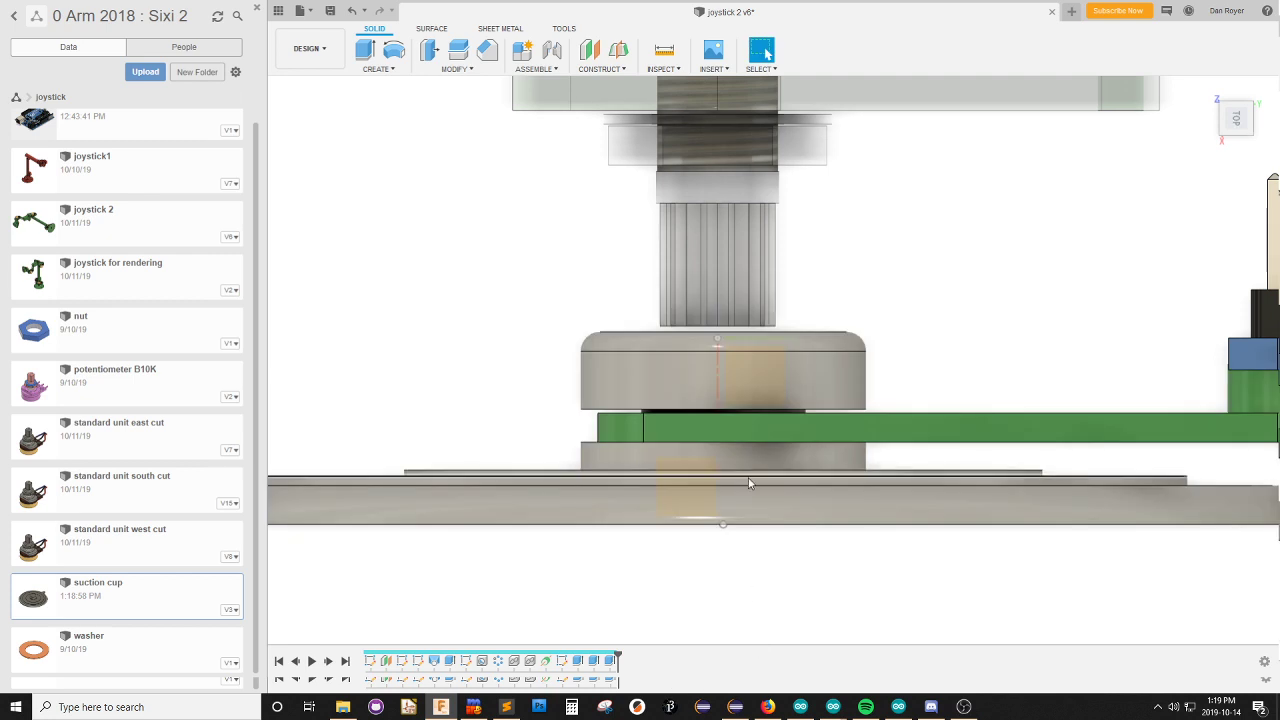
{"action": "mouse_move", "coordinate": [602, 655]}
{"action": "left_mouse_down"}
{"action": "mouse_move", "coordinate": [537, 655]}
{"action": "mouse_move", "coordinate": [568, 655]}
{"action": "left_mouse_up"}
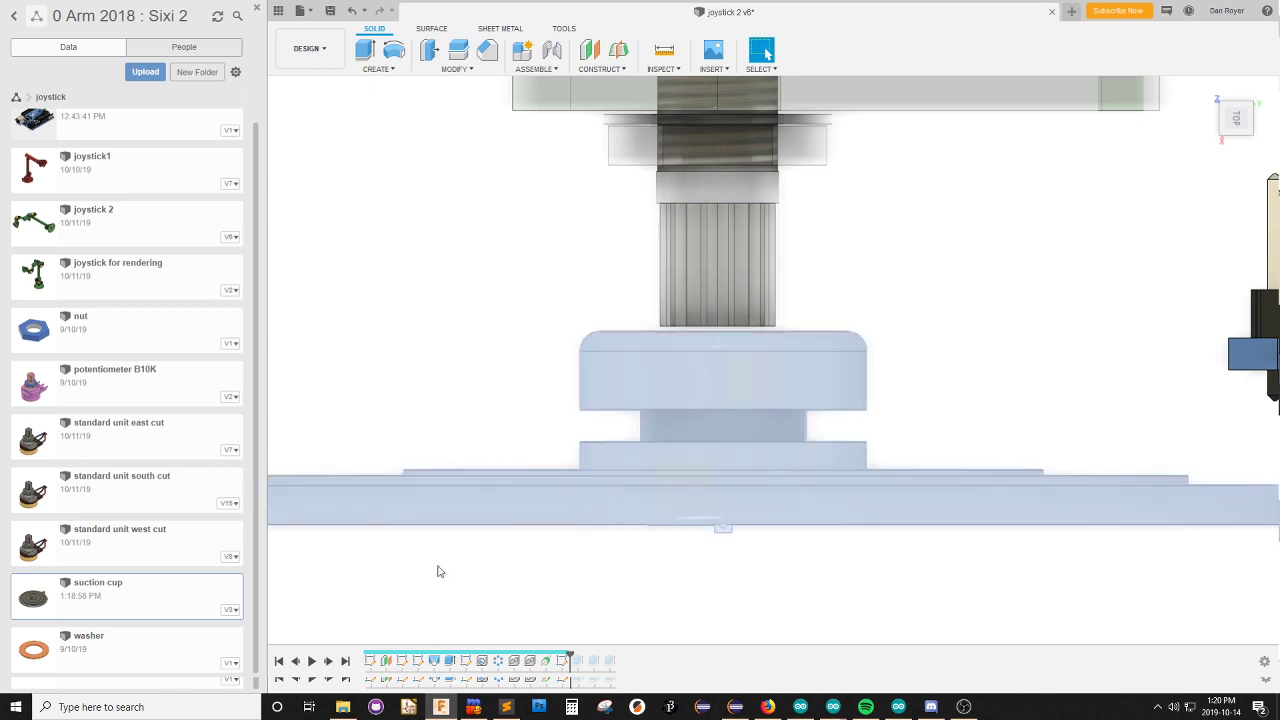
Try to move the suction cup straight down from the potentiometer shaft by 8 mm.
{"action": "key", "text": "m"}
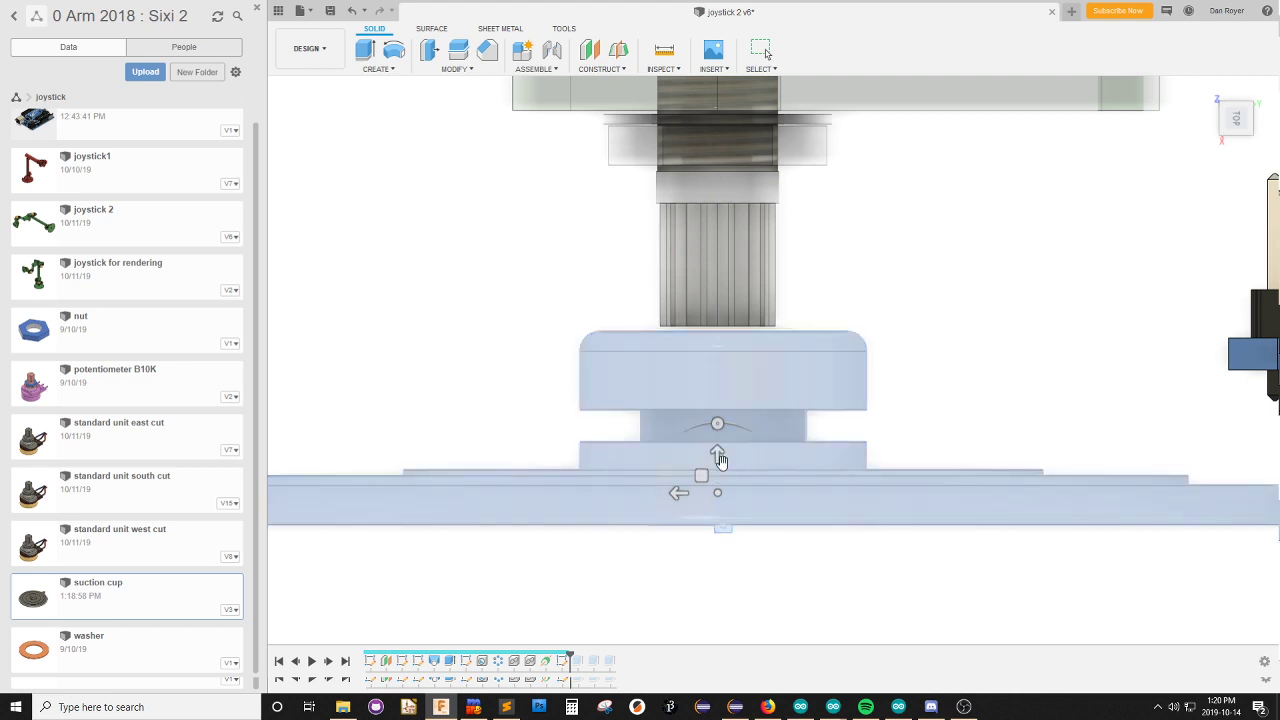
{"action": "left_click_drag", "start_coordinate": [717, 437], "coordinate": [716, 492]}
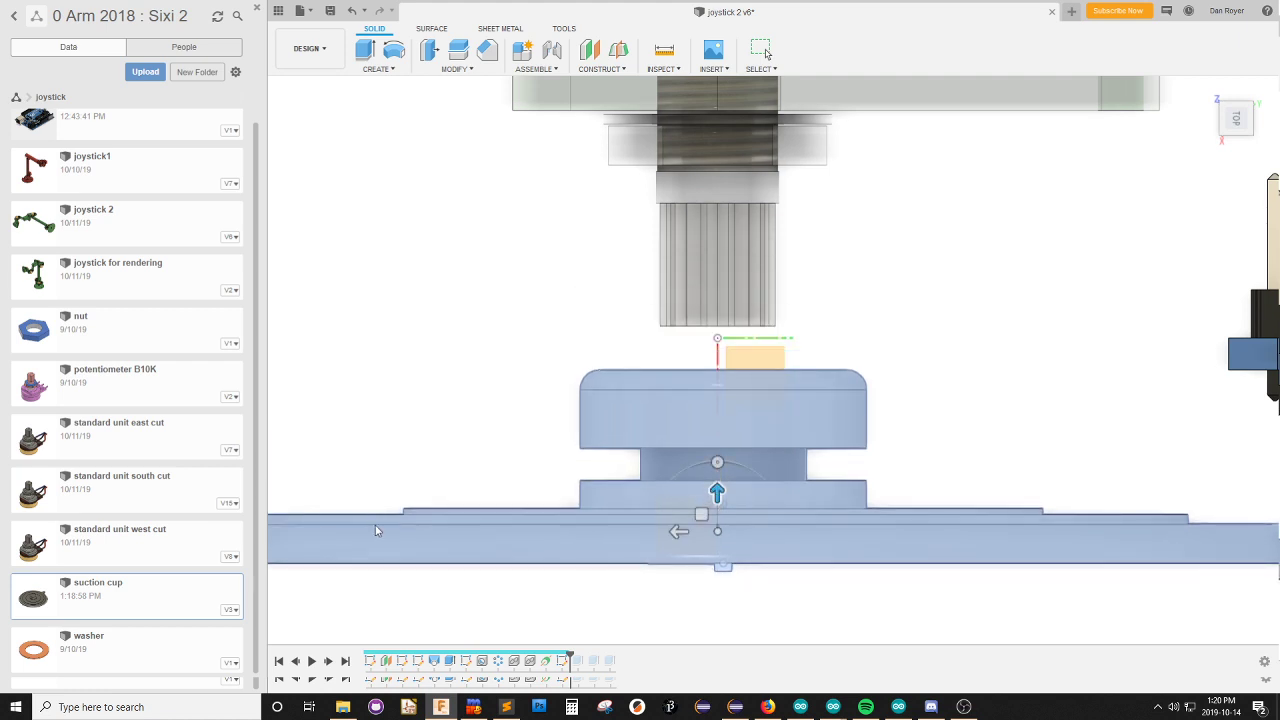
{"action": "key", "text": "ctrl+z"}
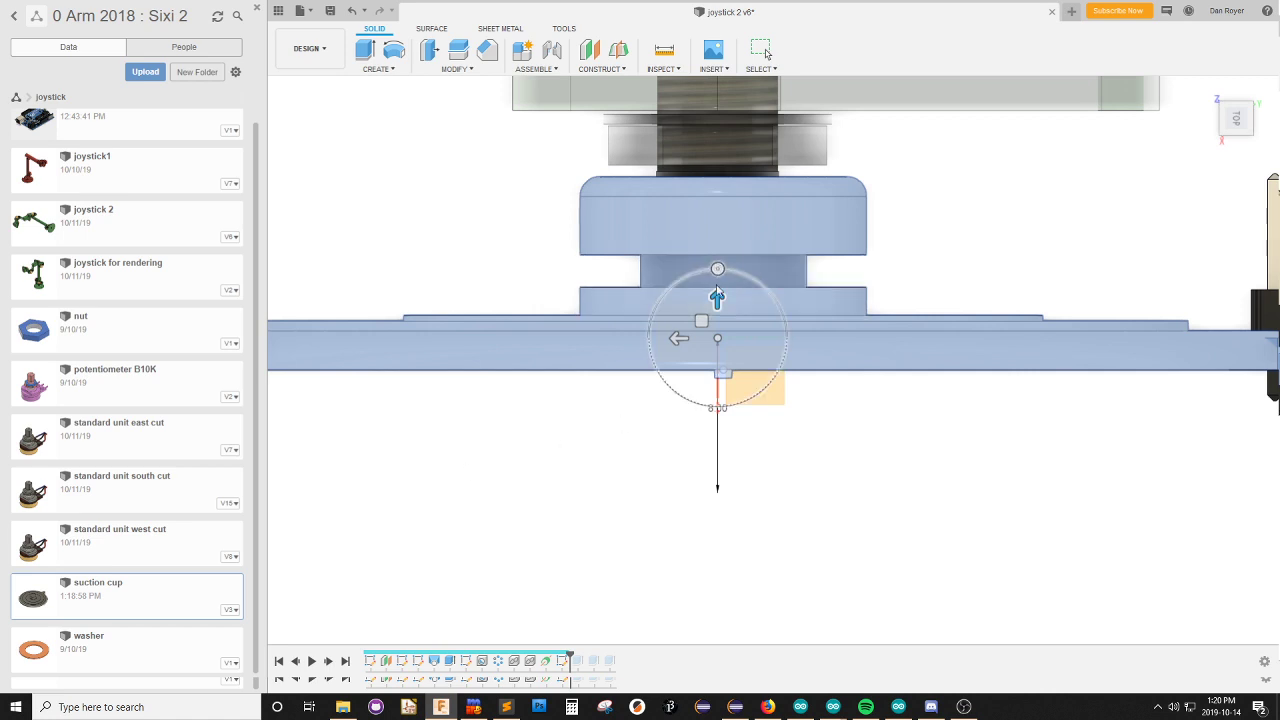
{"action": "left_click_drag", "start_coordinate": [717, 300], "coordinate": [716, 472]}
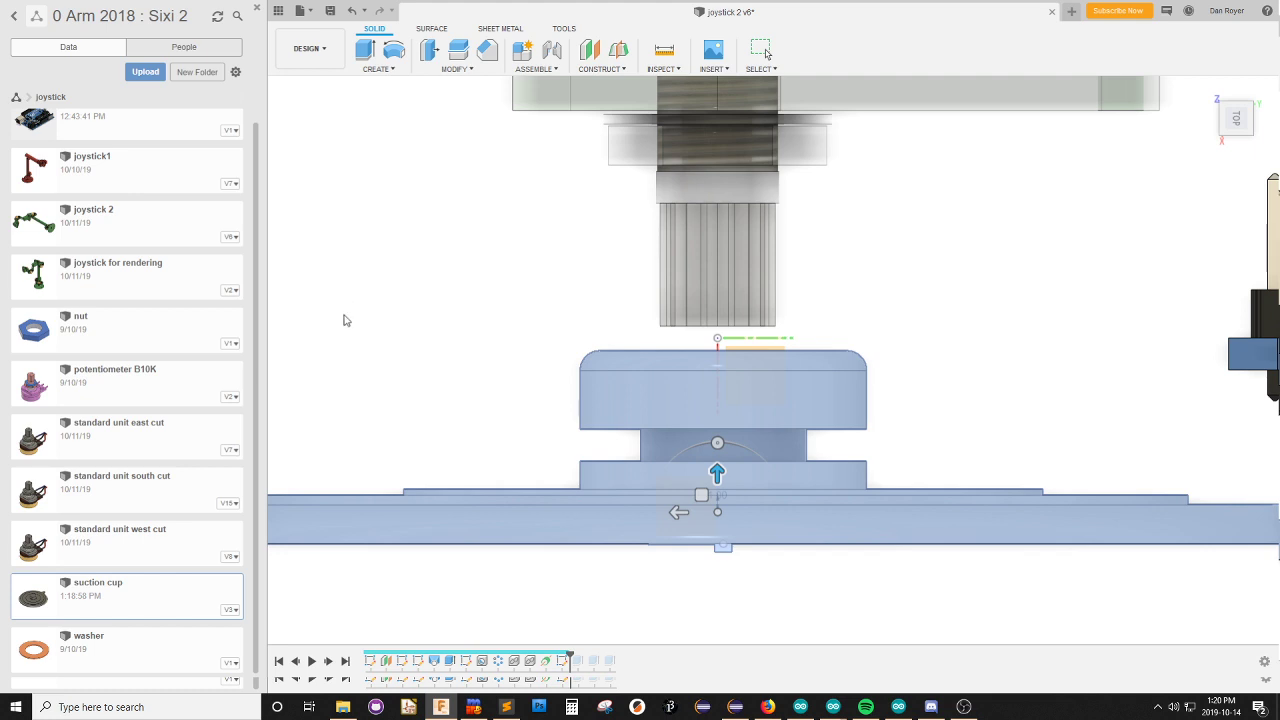
{"action": "type", "text": "8"}
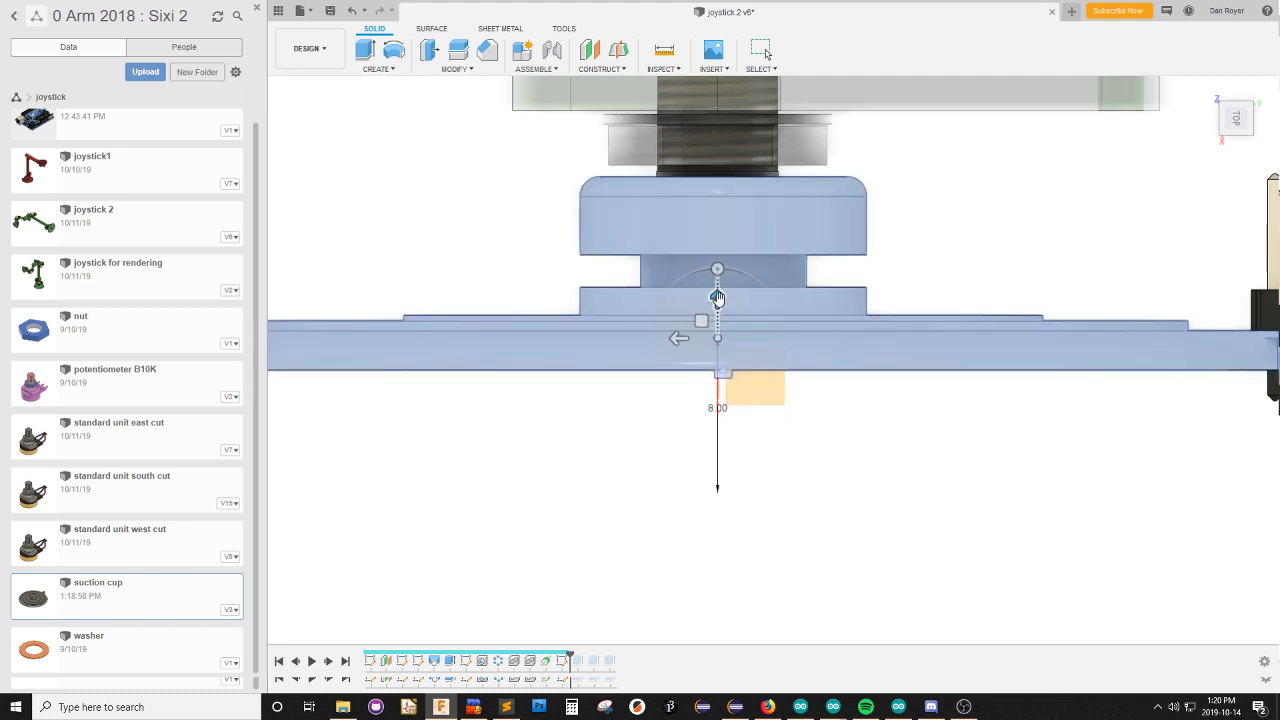
{"action": "left_click_drag", "start_coordinate": [717, 298], "coordinate": [709, 477]}
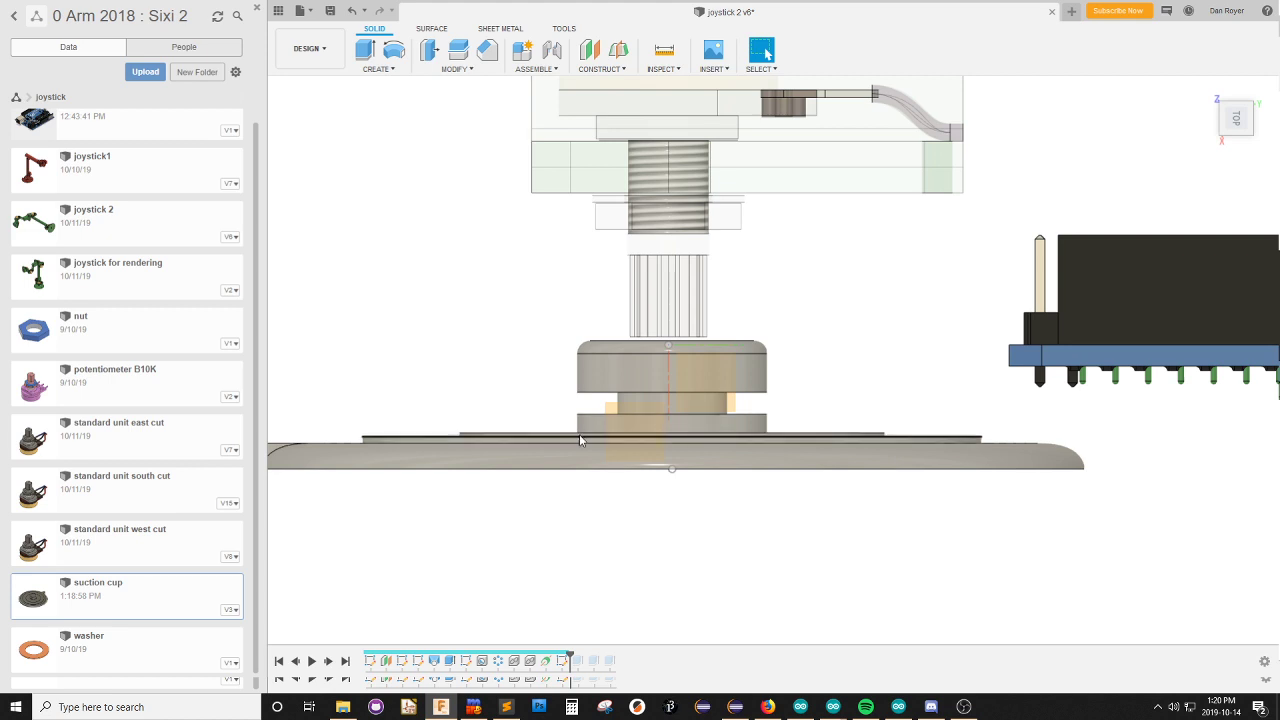
Move the suction cup slightly sideways to line it up beneath the lower potentiometer shaft.
{"action": "scroll", "coordinate": [581, 437], "scroll_direction": "down", "scroll_amount": 1}
{"action": "scroll", "coordinate": [549, 334], "scroll_direction": "up", "scroll_amount": 1}
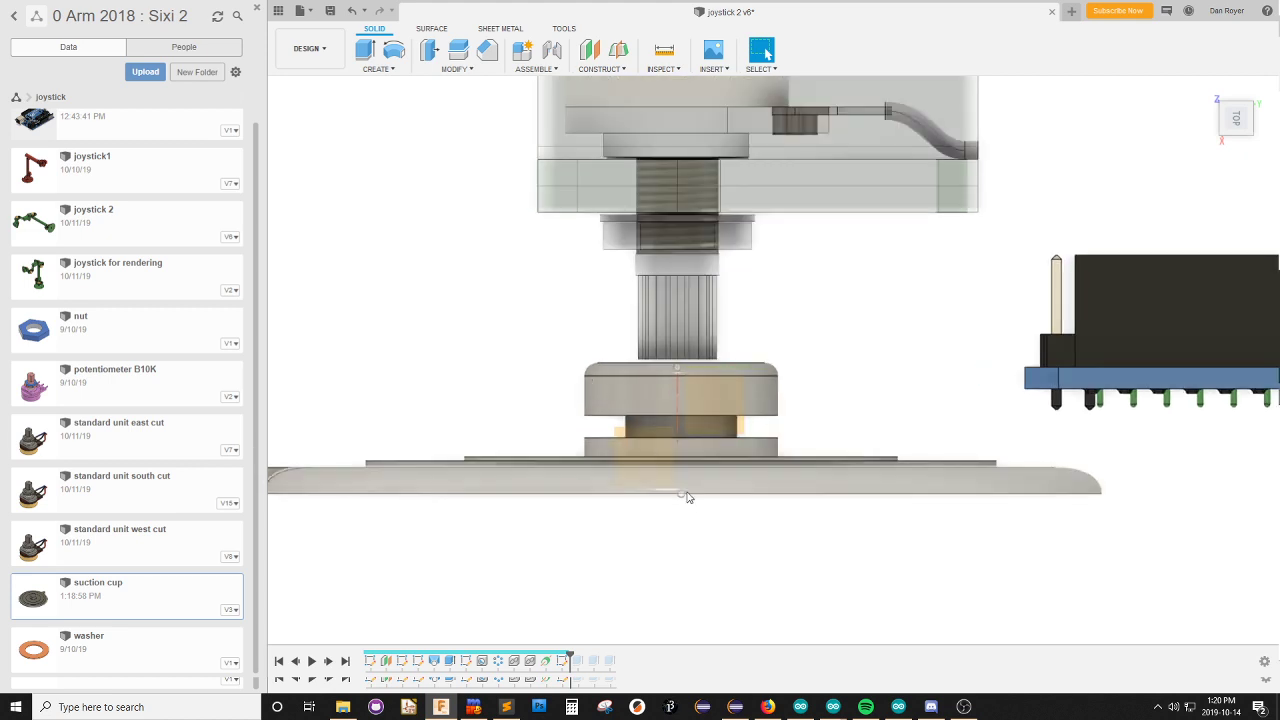
{"action": "middle_click_drag", "start_coordinate": [679, 540], "coordinate": [678, 516], "text": "shift"}
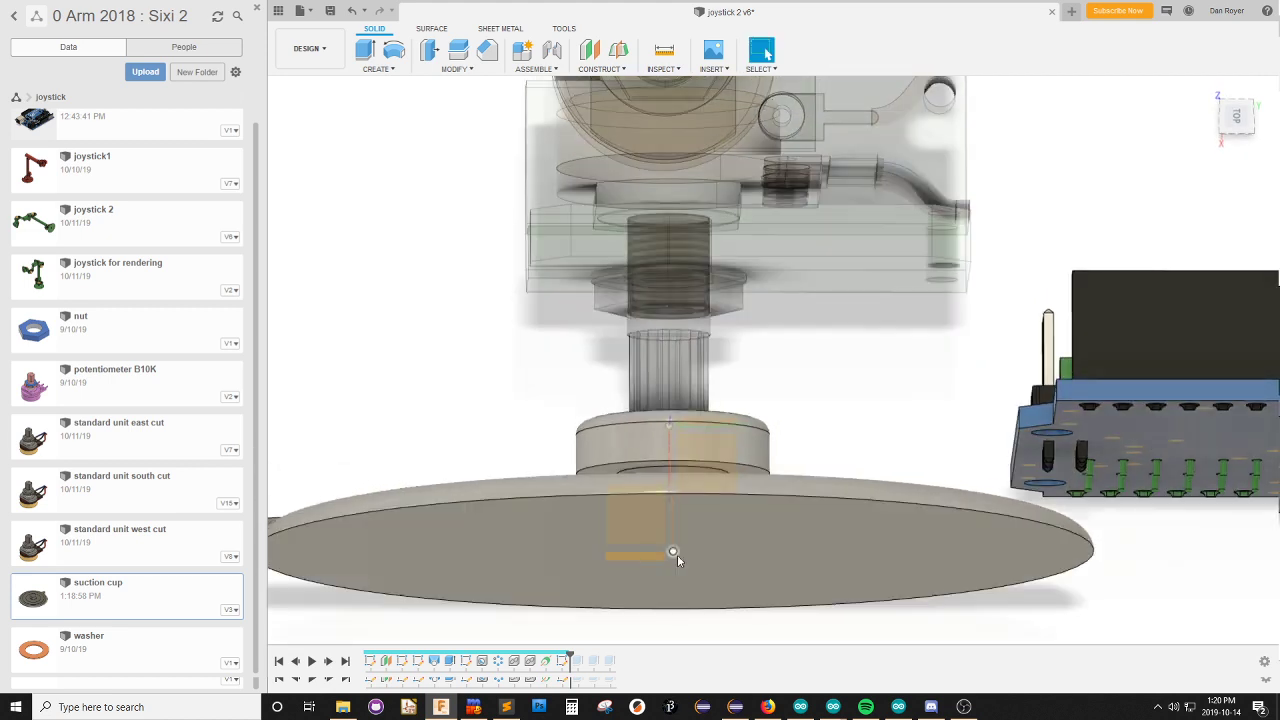
{"action": "middle_click_drag", "start_coordinate": [817, 399], "coordinate": [814, 391], "text": "shift"}
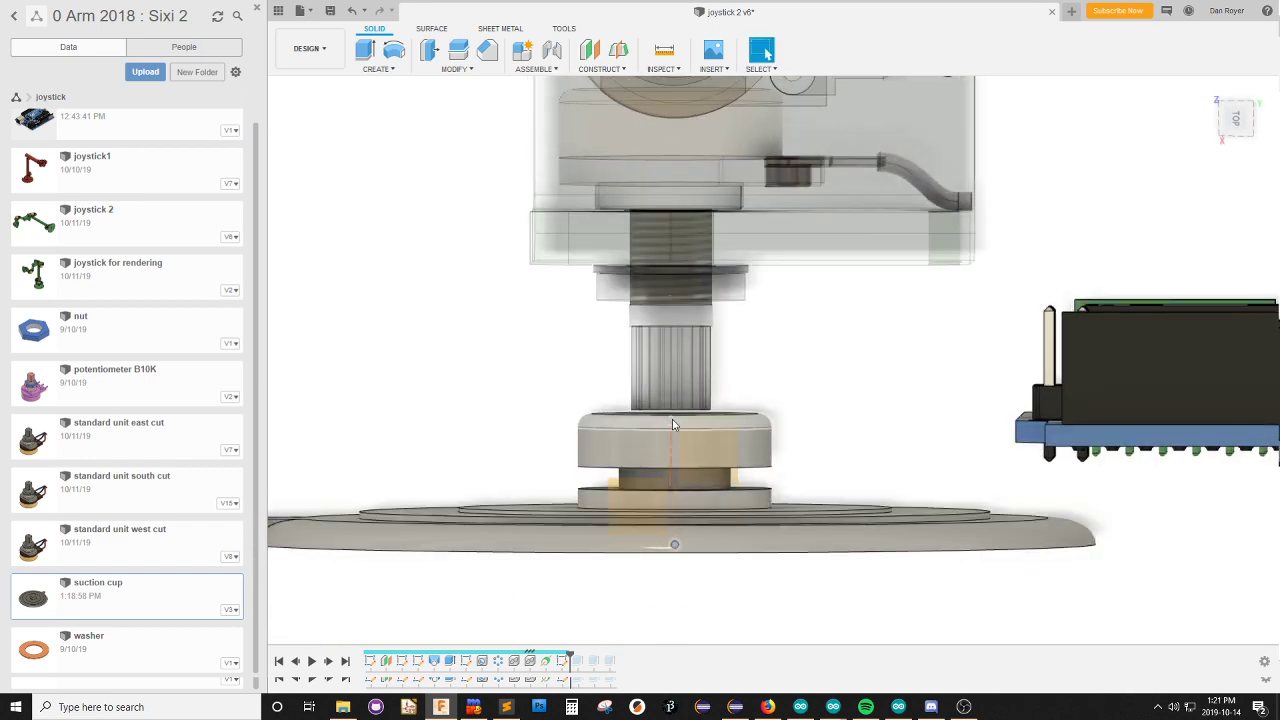
{"action": "left_click", "coordinate": [480, 540]}
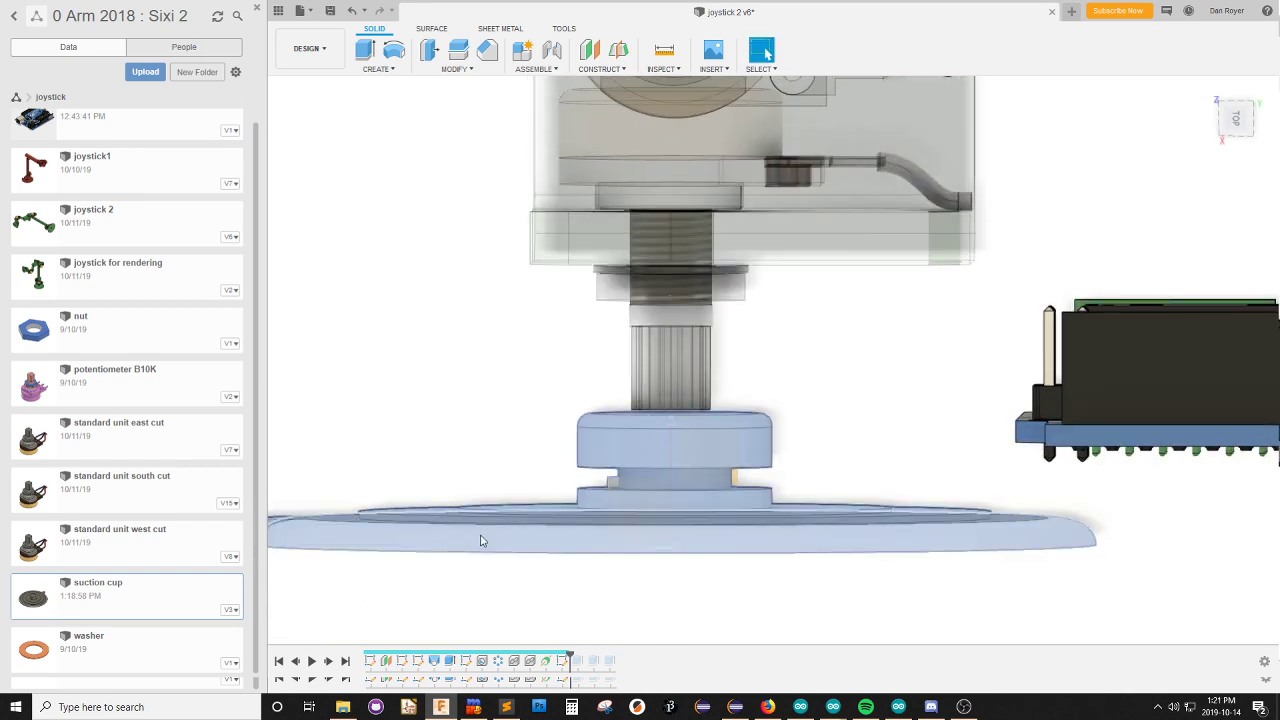
{"action": "key", "text": "m"}
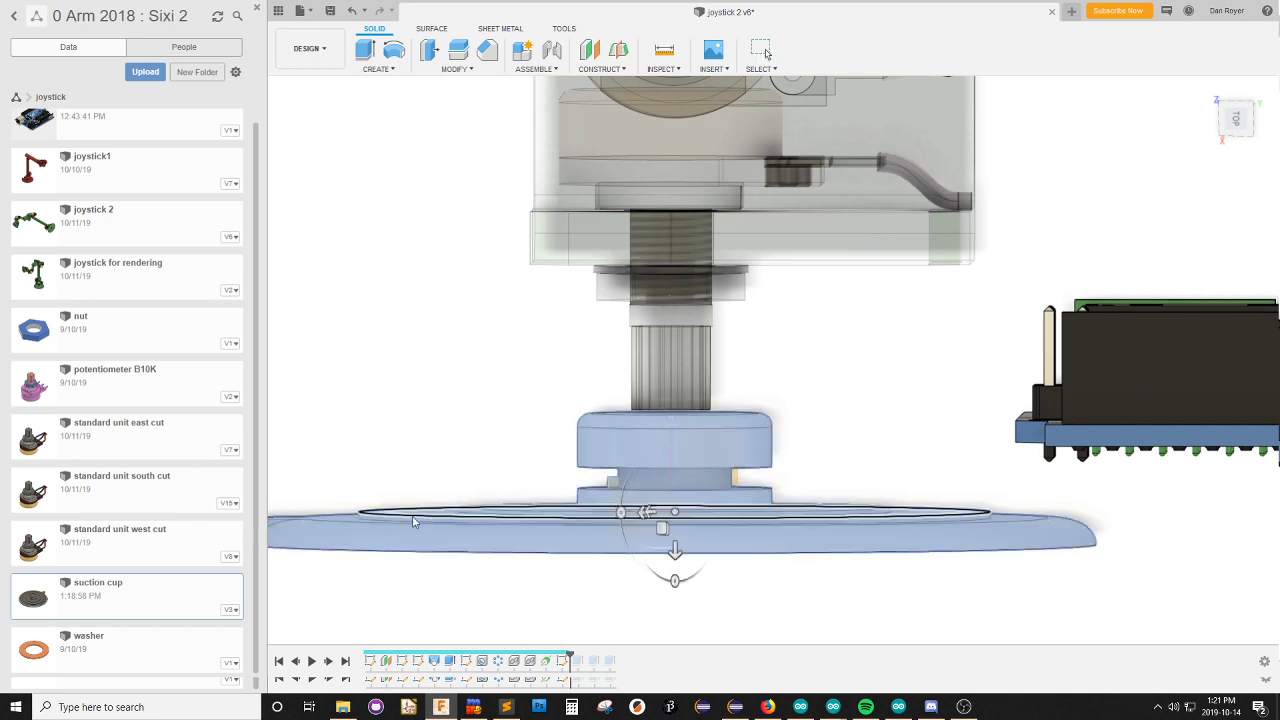
{"action": "left_click", "coordinate": [370, 526]}
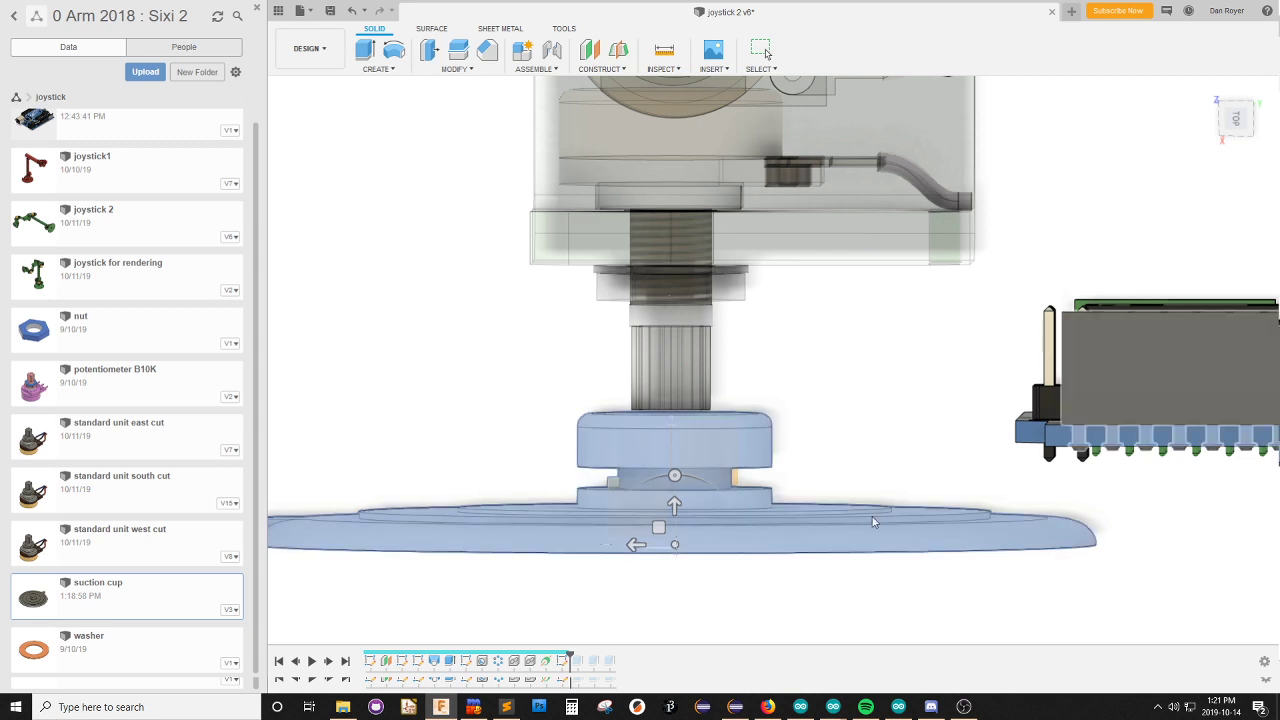
{"action": "mouse_move", "coordinate": [636, 544]}
{"action": "left_mouse_down"}
{"action": "mouse_move", "coordinate": [669, 546]}
{"action": "mouse_move", "coordinate": [636, 544]}
{"action": "left_mouse_up"}
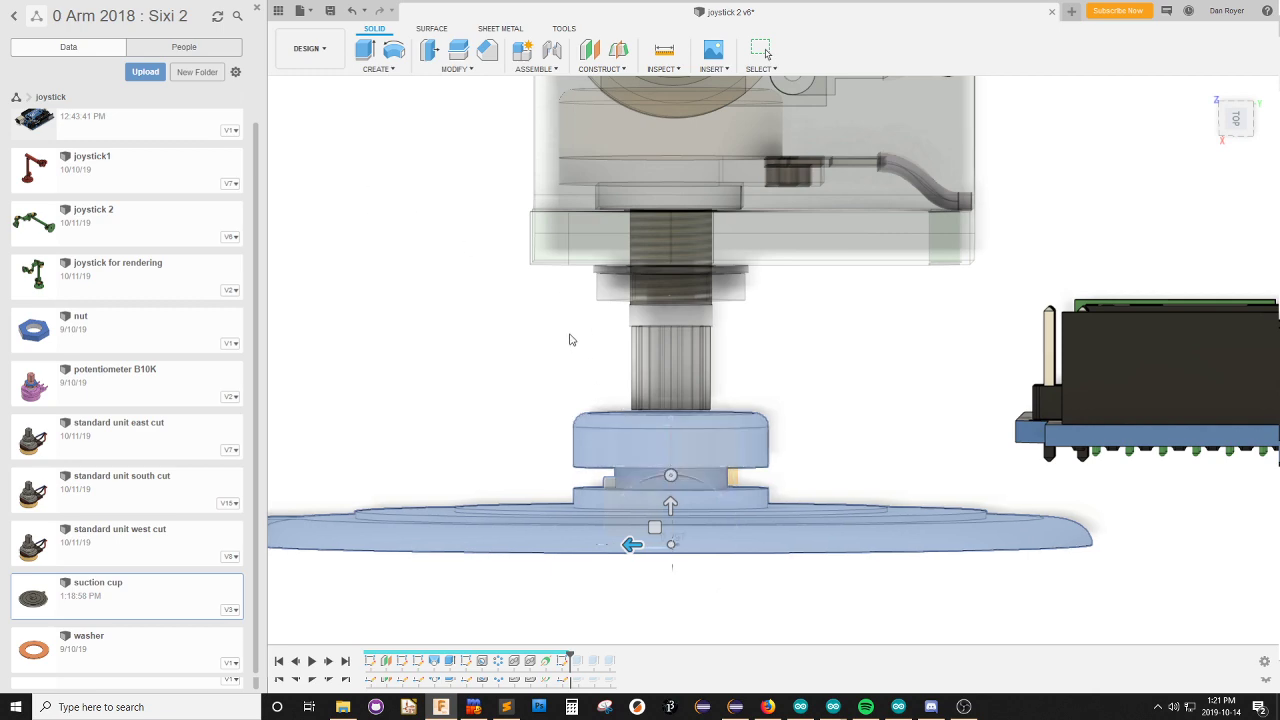
{"action": "middle_click_drag", "start_coordinate": [569, 340], "coordinate": [575, 446], "text": "shift"}
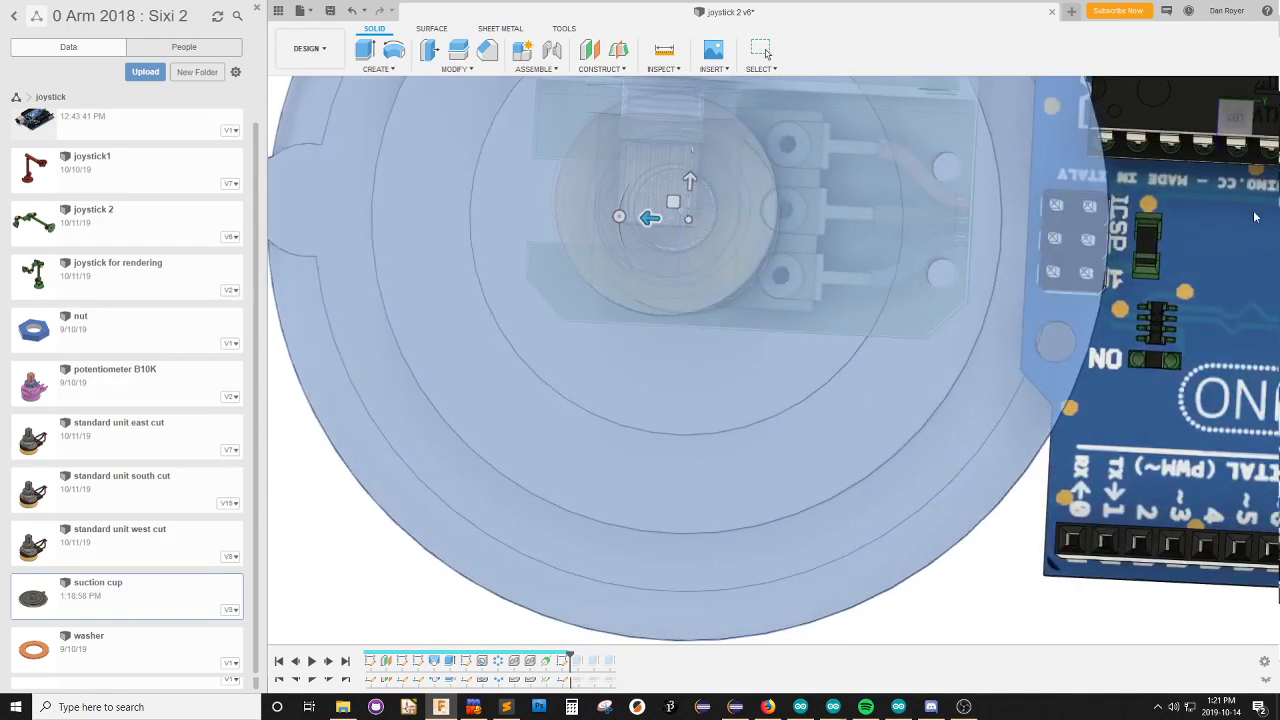
{"action": "key", "text": "Escape"}
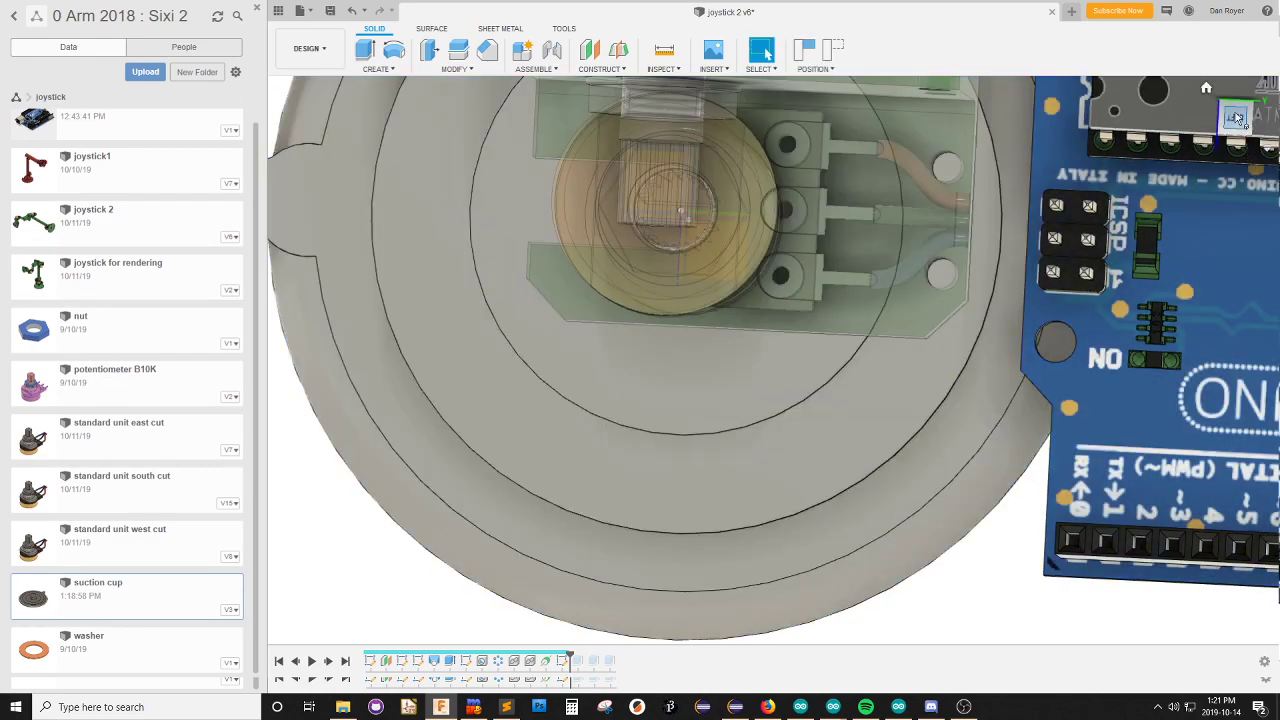
Examine the suction cup's alignment with the lower potentiometer shaft along the shaft axis and from an angle.
{"action": "scroll", "coordinate": [551, 421], "scroll_direction": "down", "scroll_amount": 3}
{"action": "scroll", "coordinate": [660, 374], "scroll_direction": "up", "scroll_amount": 10}
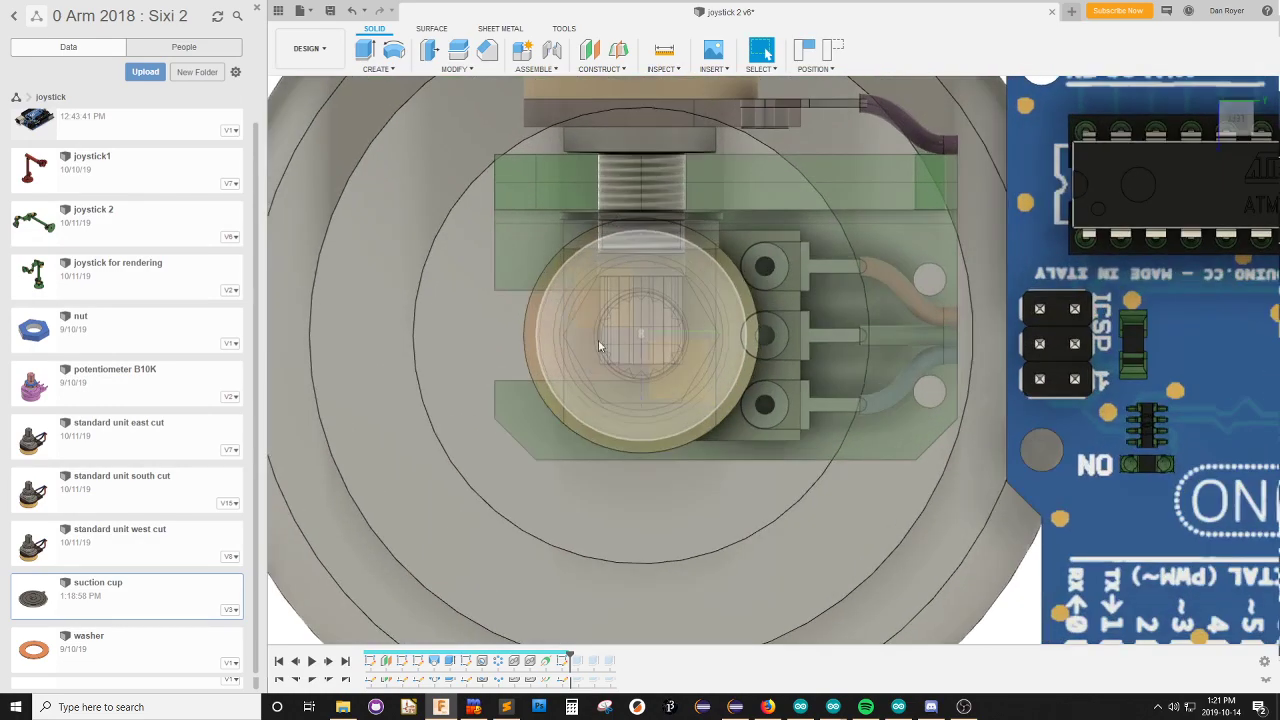
{"action": "scroll", "coordinate": [620, 323], "scroll_direction": "up", "scroll_amount": 3}
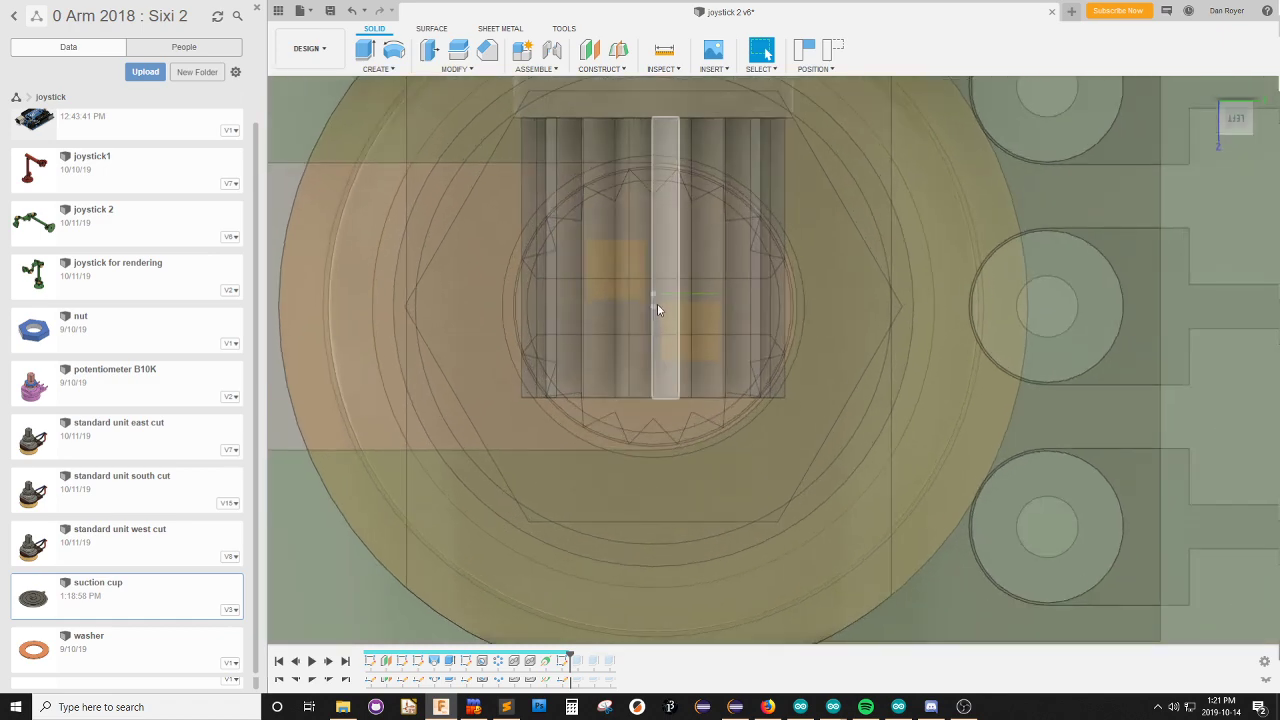
{"action": "scroll", "coordinate": [657, 310], "scroll_direction": "down", "scroll_amount": 10}
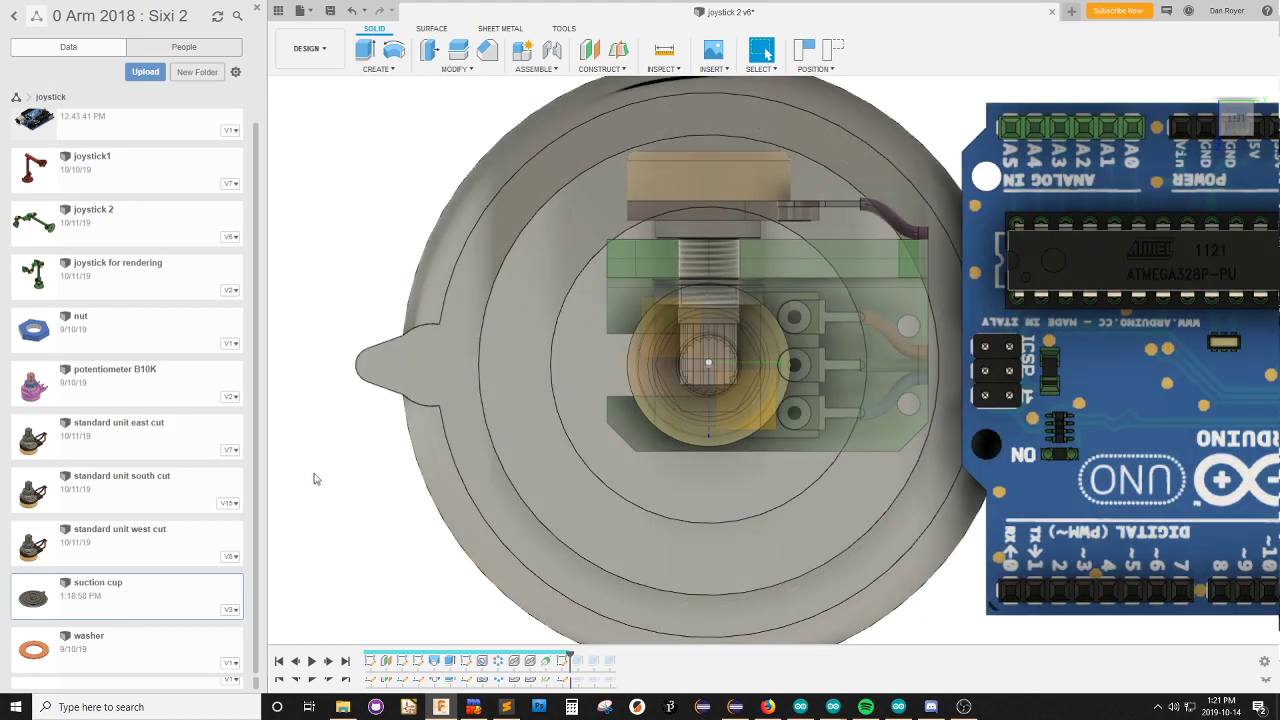
{"action": "scroll", "coordinate": [736, 330], "scroll_direction": "up", "scroll_amount": 6}
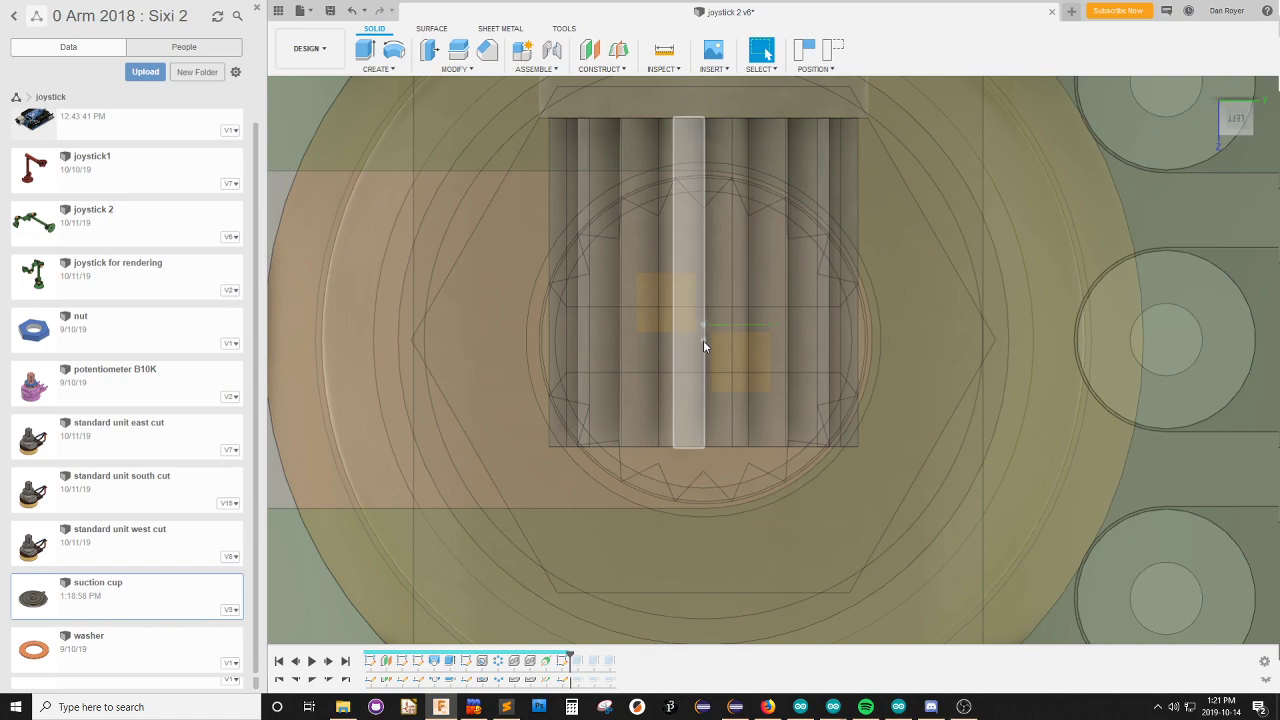
{"action": "scroll", "coordinate": [703, 345], "scroll_direction": "down", "scroll_amount": 8}
{"action": "scroll", "coordinate": [749, 486], "scroll_direction": "down", "scroll_amount": 2}
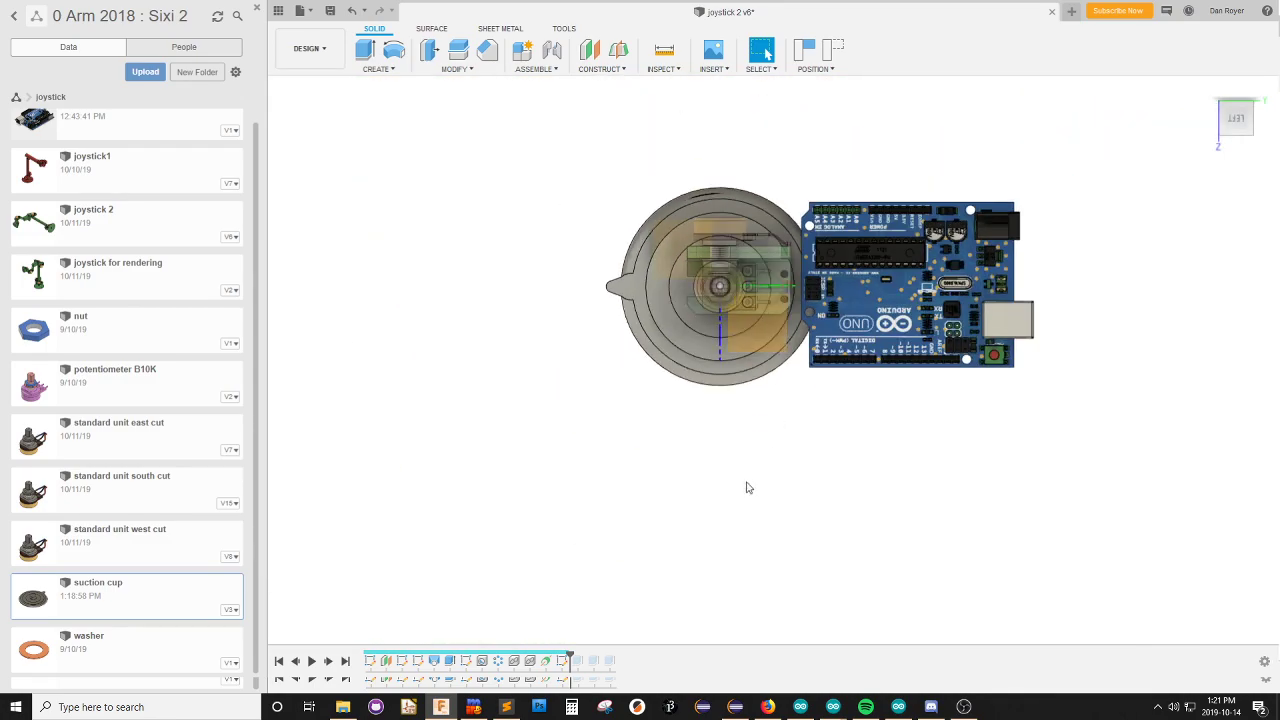
{"action": "middle_click_drag", "start_coordinate": [749, 486], "coordinate": [763, 391], "text": "shift"}
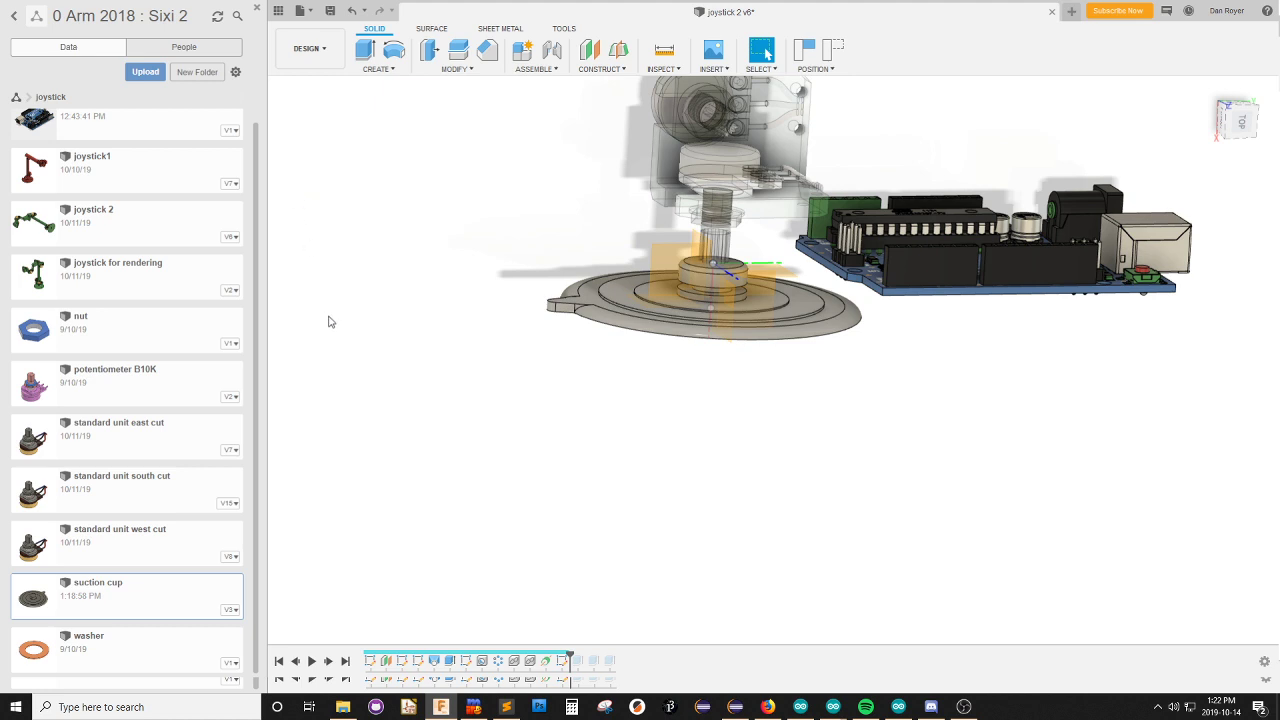
{"action": "scroll", "coordinate": [575, 349], "scroll_direction": "up", "scroll_amount": 5}
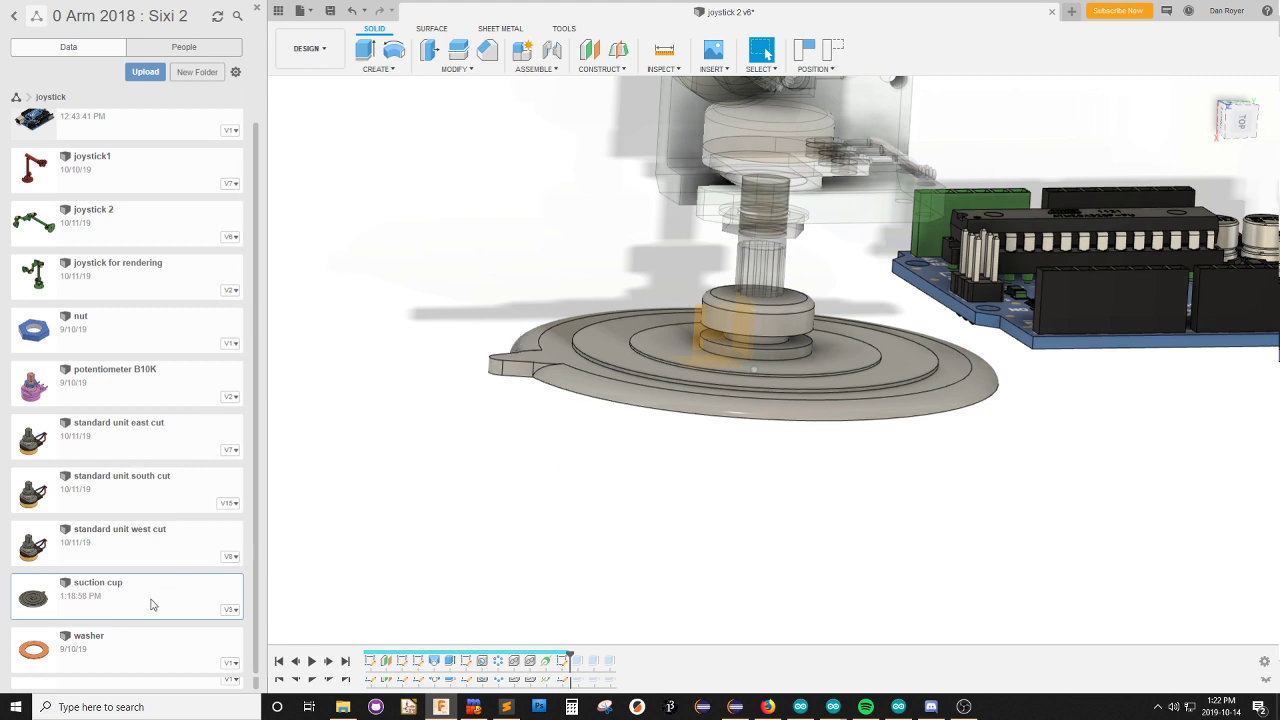
Open the suction cup design from the joystick project, save it as a new version and close it.
{"action": "left_click_drag", "start_coordinate": [152, 600], "coordinate": [535, 498]}
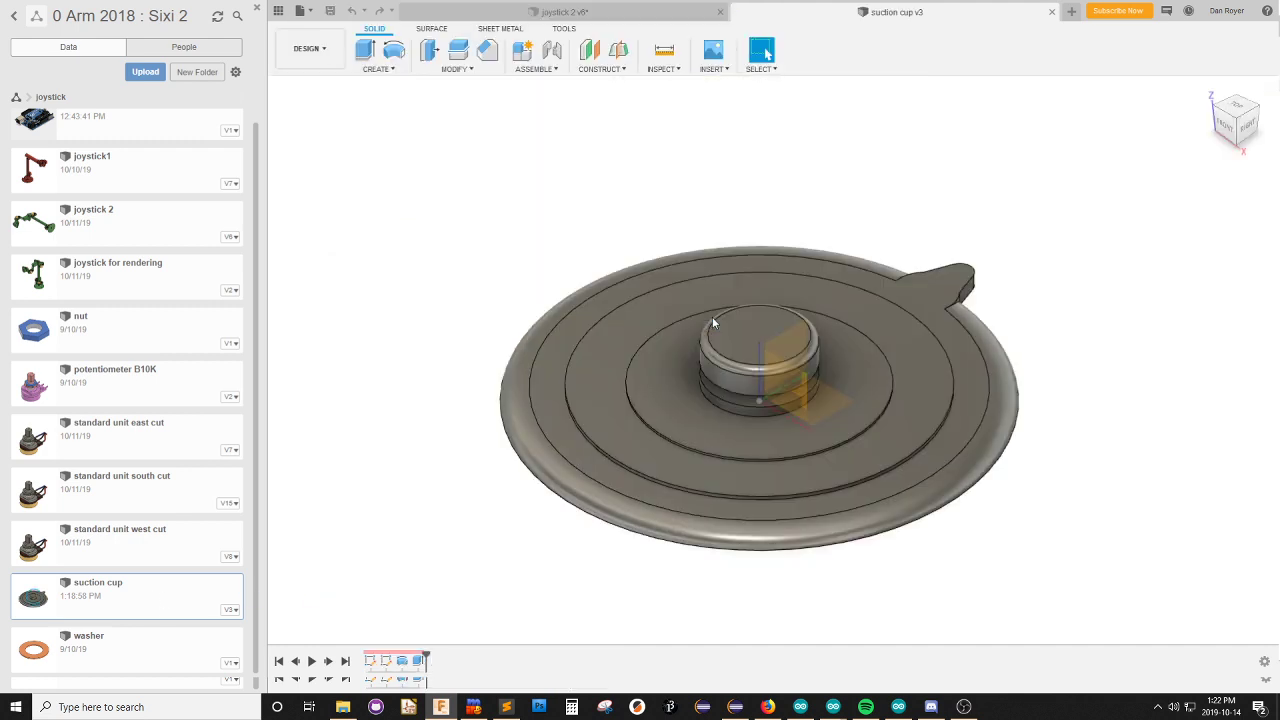
{"action": "left_click", "coordinate": [1051, 11]}
{"action": "scroll", "coordinate": [577, 372], "scroll_direction": "down", "scroll_amount": 2}
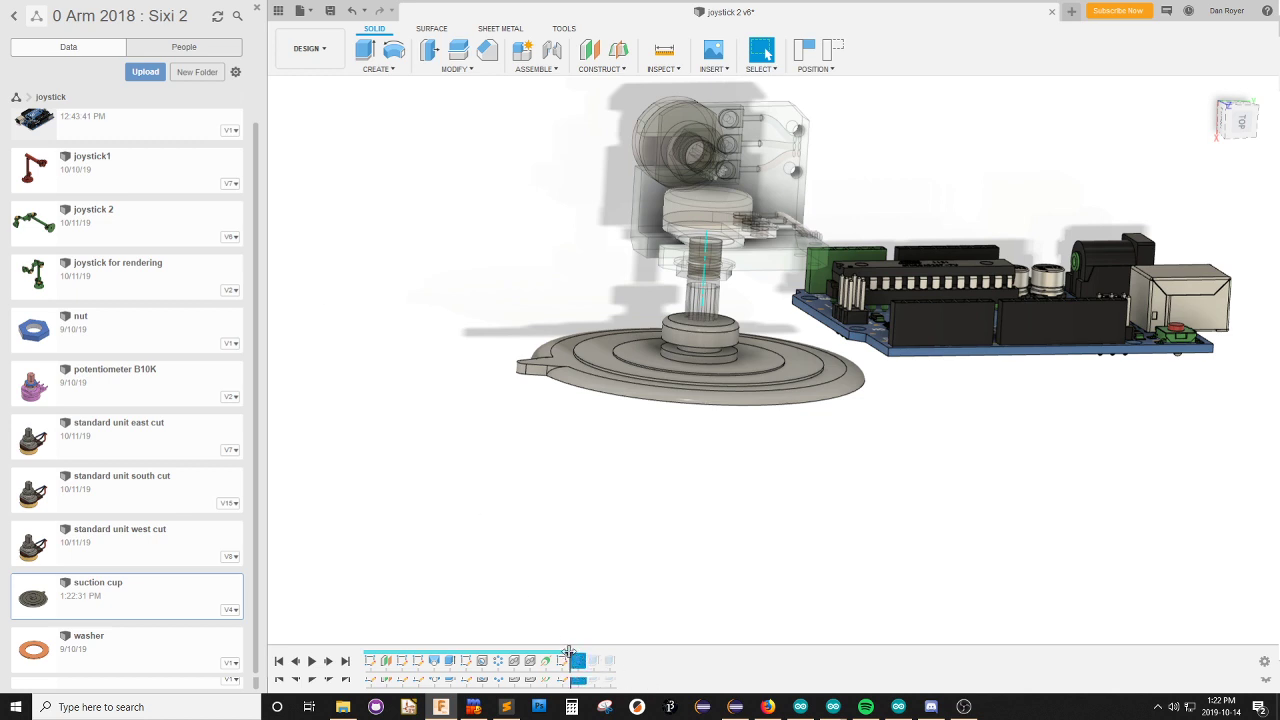
Roll the design history to the end, back to before the base plate's extrusion, and forward to the end again.
{"action": "left_click_drag", "start_coordinate": [568, 652], "coordinate": [618, 655]}
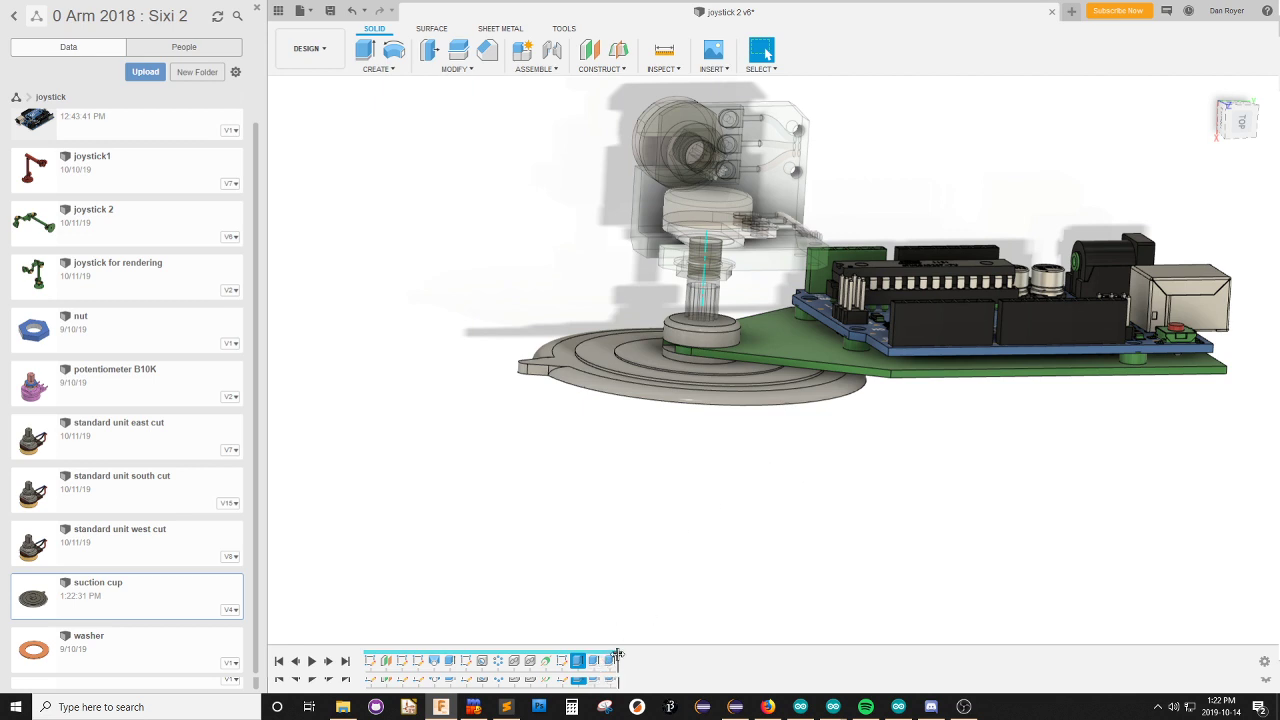
{"action": "left_click_drag", "start_coordinate": [616, 655], "coordinate": [566, 655]}
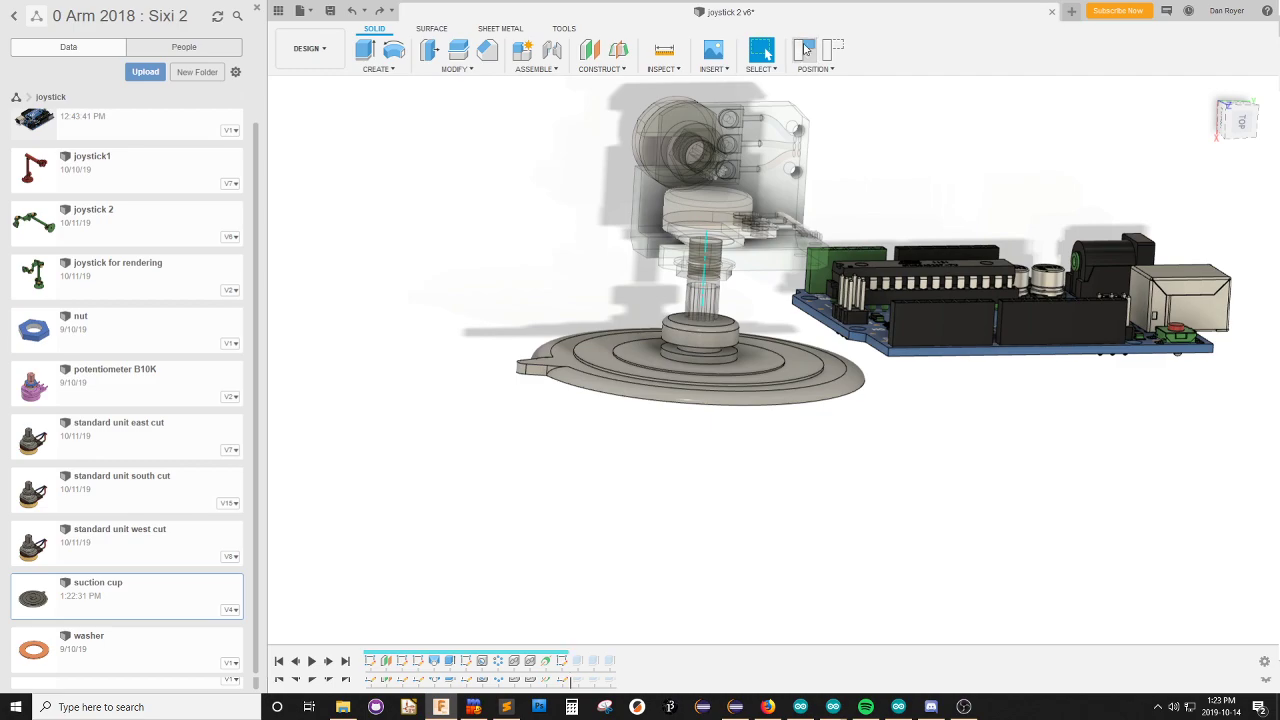
{"action": "left_click_drag", "start_coordinate": [568, 653], "coordinate": [617, 655]}
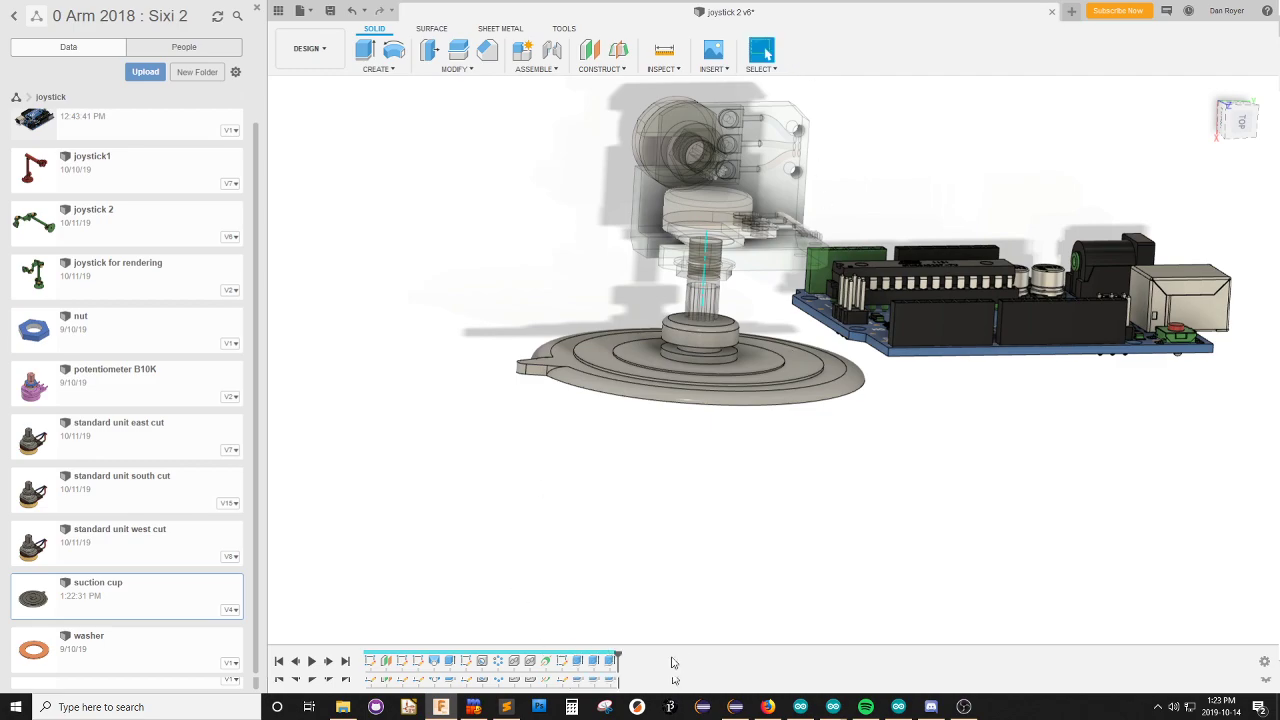
Examine how the base plate fits the suction cup's neck and clears the suction disc, from above and from the side.
{"action": "mouse_move", "coordinate": [766, 485]}
{"action": "middle_mouse_down", "text": "shift"}
{"action": "mouse_move", "coordinate": [755, 565]}
{"action": "mouse_move", "coordinate": [746, 474]}
{"action": "mouse_move", "coordinate": [731, 463]}
{"action": "mouse_move", "coordinate": [749, 543]}
{"action": "mouse_move", "coordinate": [743, 463]}
{"action": "middle_mouse_up", "text": "shift"}
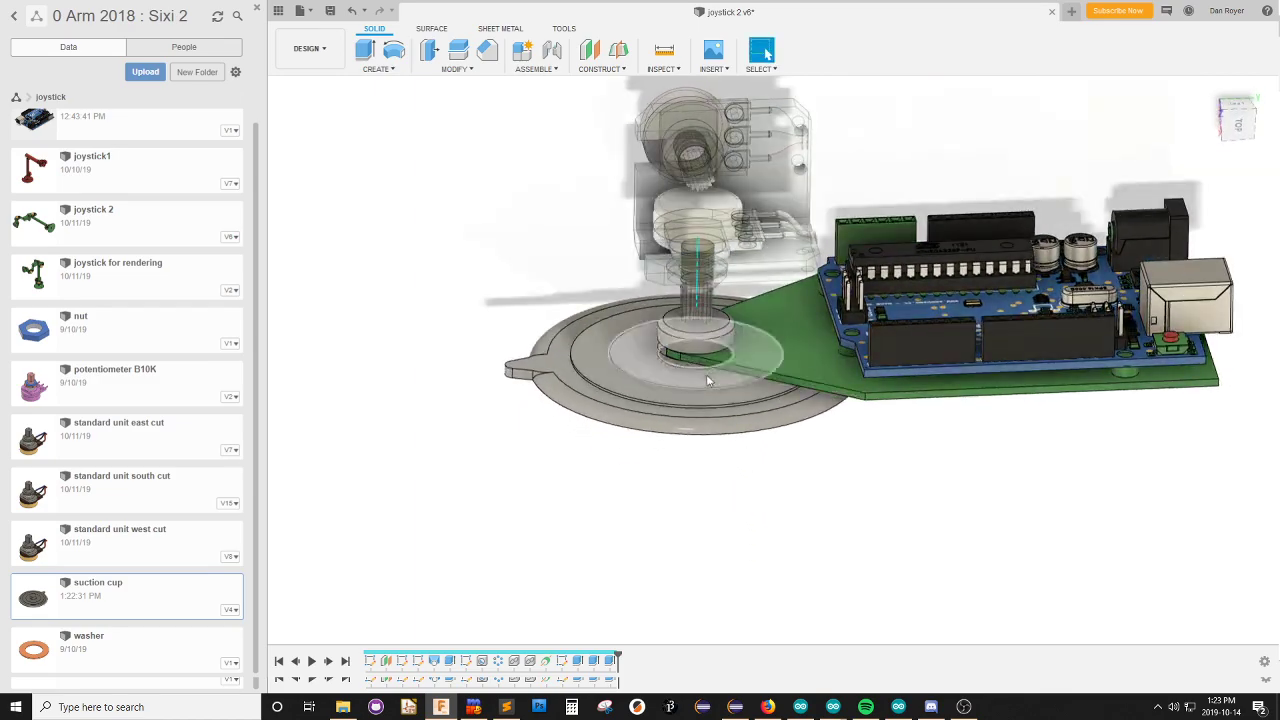
{"action": "scroll", "coordinate": [716, 344], "scroll_direction": "up", "scroll_amount": 5}
{"action": "middle_click_drag", "start_coordinate": [742, 342], "coordinate": [869, 400], "text": "shift"}
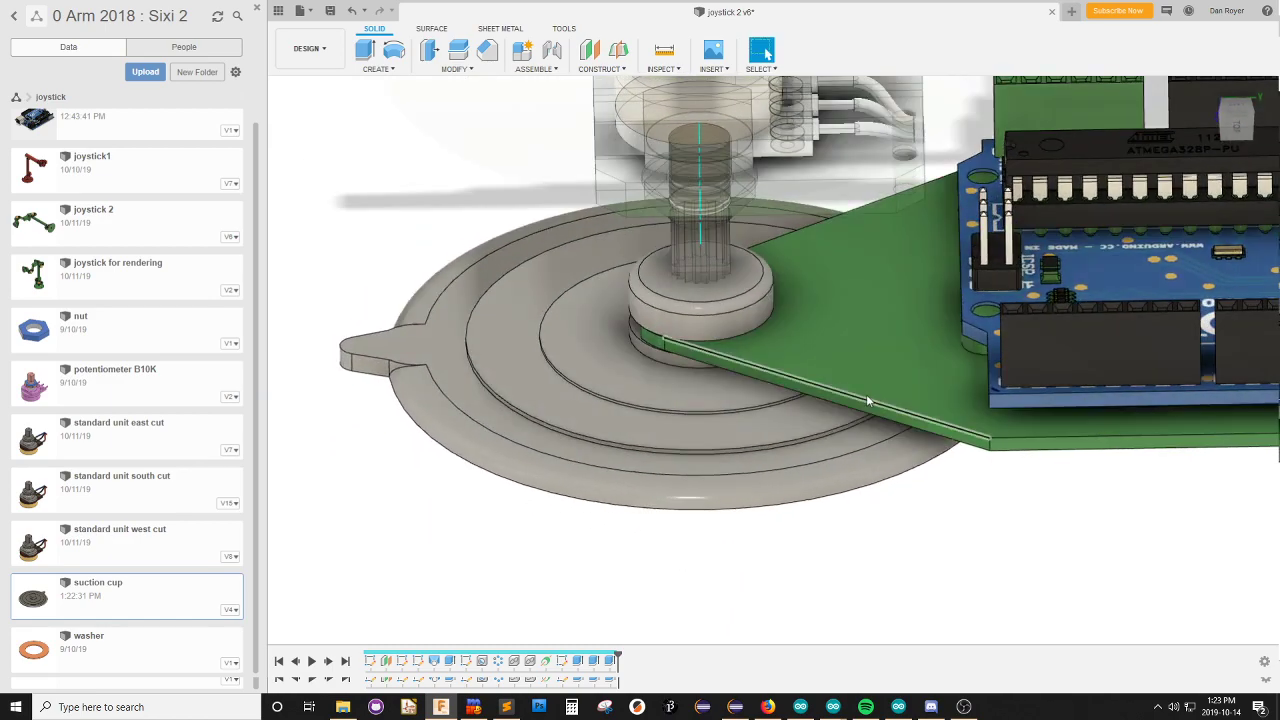
{"action": "scroll", "coordinate": [876, 360], "scroll_direction": "down", "scroll_amount": 4}
{"action": "scroll", "coordinate": [752, 379], "scroll_direction": "up", "scroll_amount": 2}
{"action": "scroll", "coordinate": [665, 362], "scroll_direction": "down", "scroll_amount": 4}
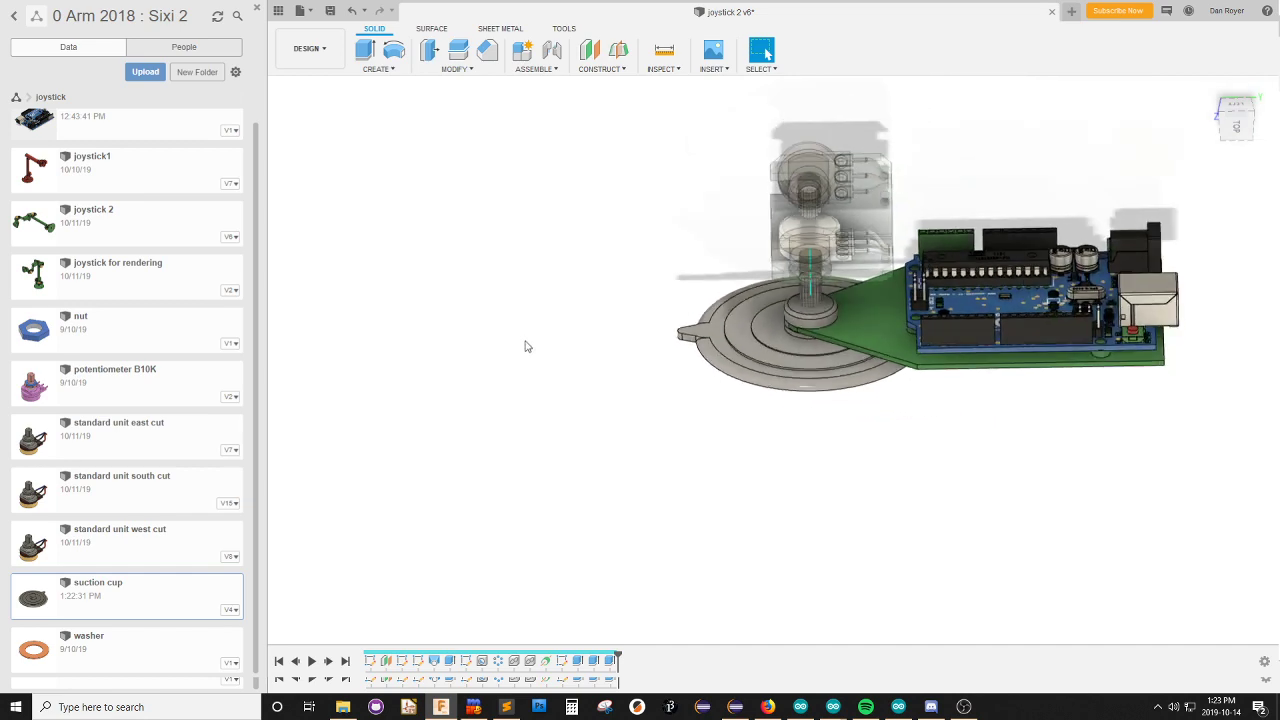
{"action": "scroll", "coordinate": [890, 345], "scroll_direction": "up", "scroll_amount": 2}
{"action": "middle_click_drag", "start_coordinate": [634, 357], "coordinate": [601, 310], "text": "shift"}
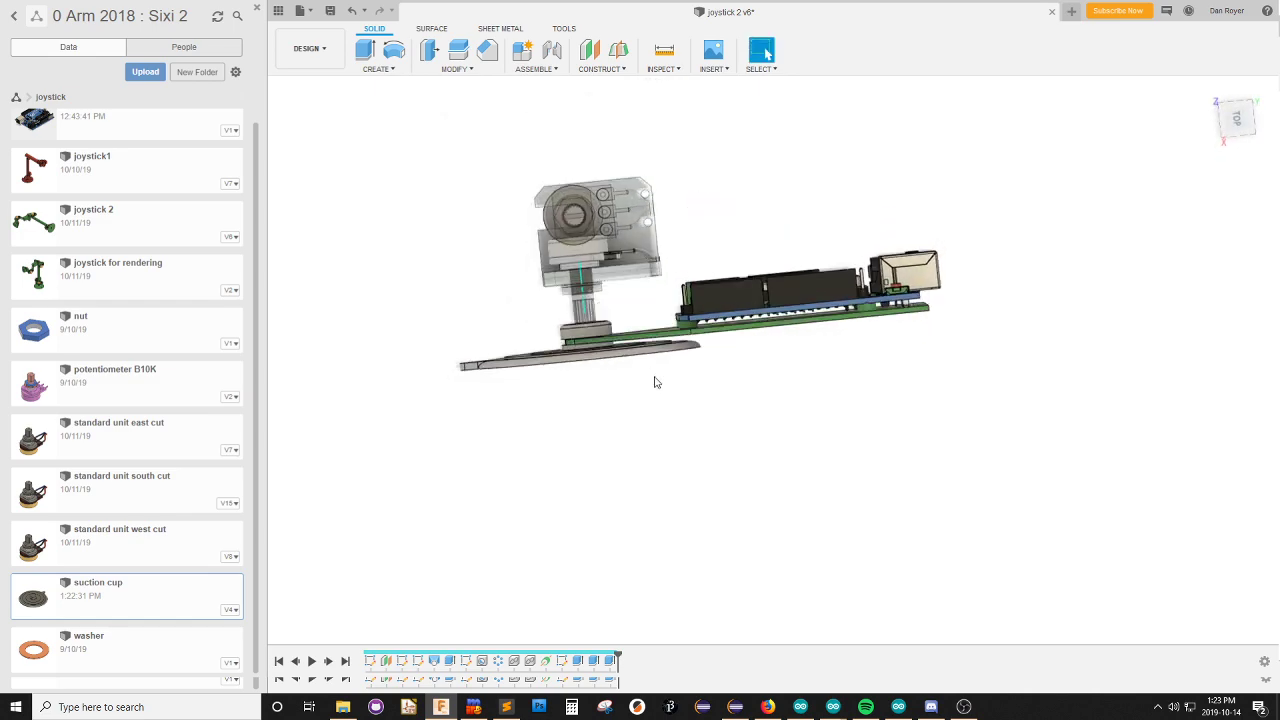
{"action": "scroll", "coordinate": [659, 335], "scroll_direction": "up", "scroll_amount": 5}
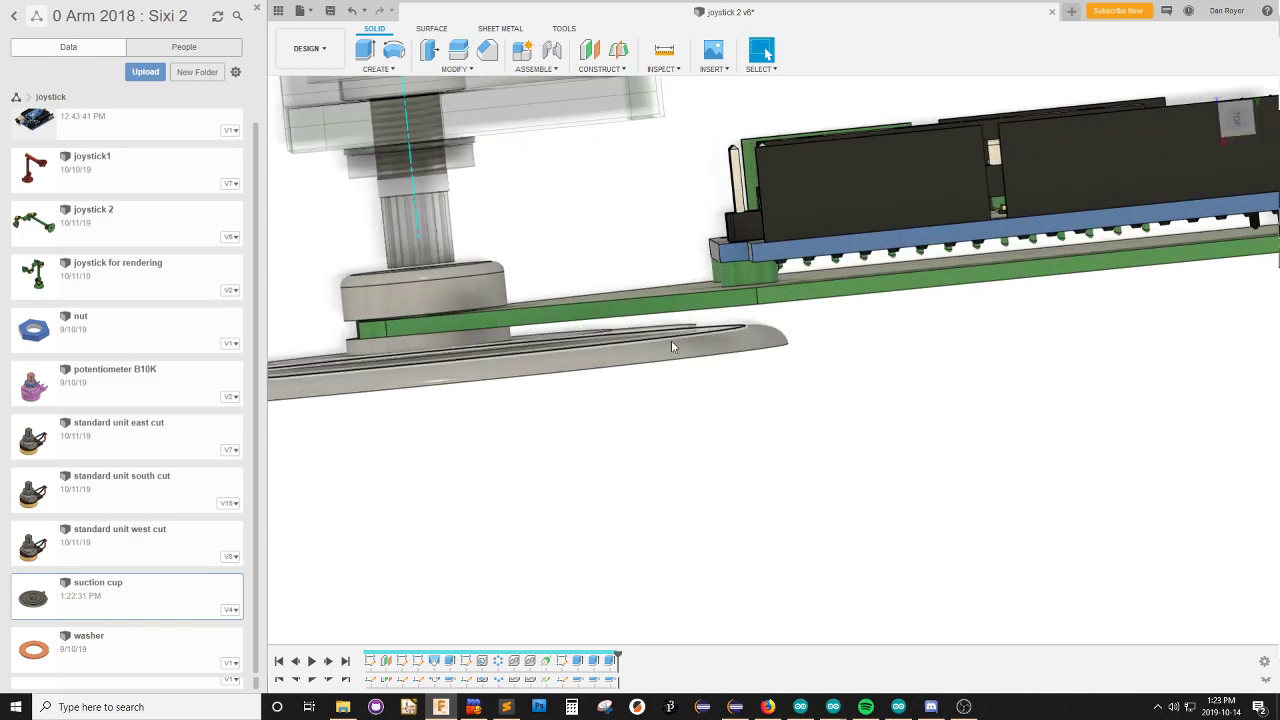
Examine how the Arduino Uno and its base plate sit beside the suction cup, from the side and from above.
{"action": "scroll", "coordinate": [640, 420], "scroll_direction": "down", "scroll_amount": 3}
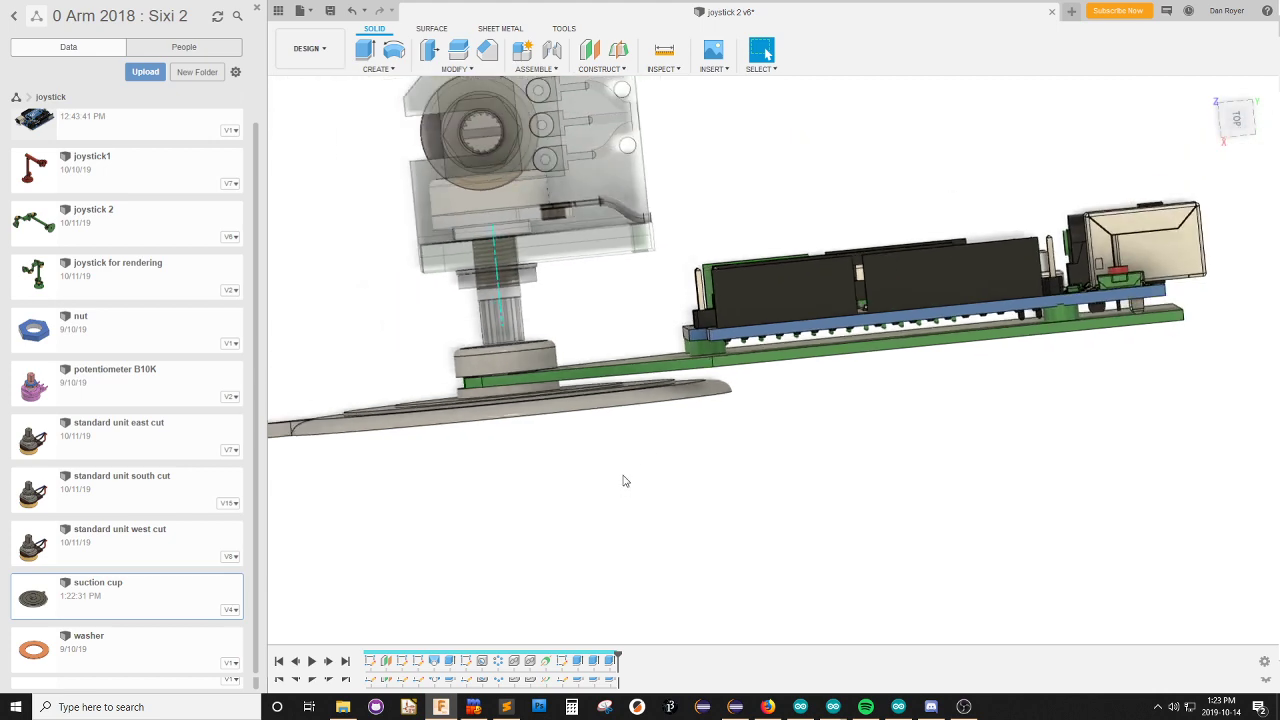
{"action": "scroll", "coordinate": [570, 448], "scroll_direction": "down", "scroll_amount": 3}
{"action": "middle_click_drag", "start_coordinate": [620, 340], "coordinate": [622, 393], "text": "shift"}
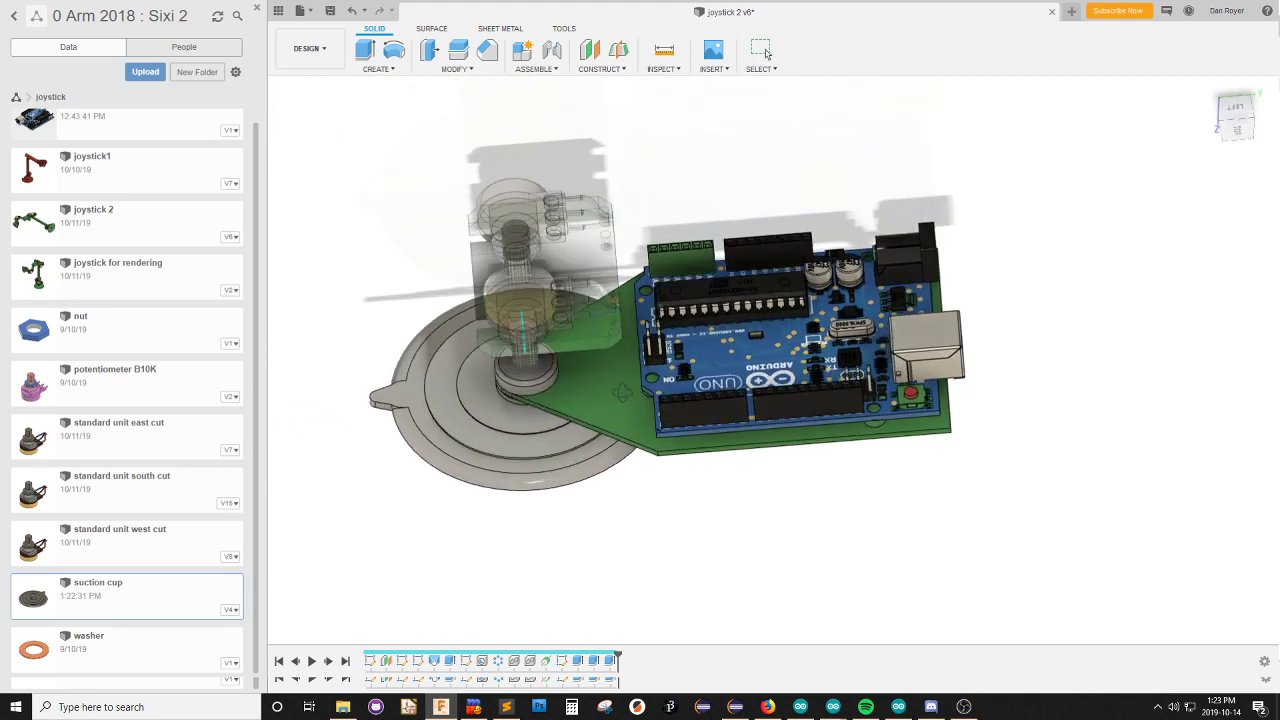
{"action": "middle_click_drag", "start_coordinate": [766, 54], "coordinate": [623, 370], "text": "shift"}
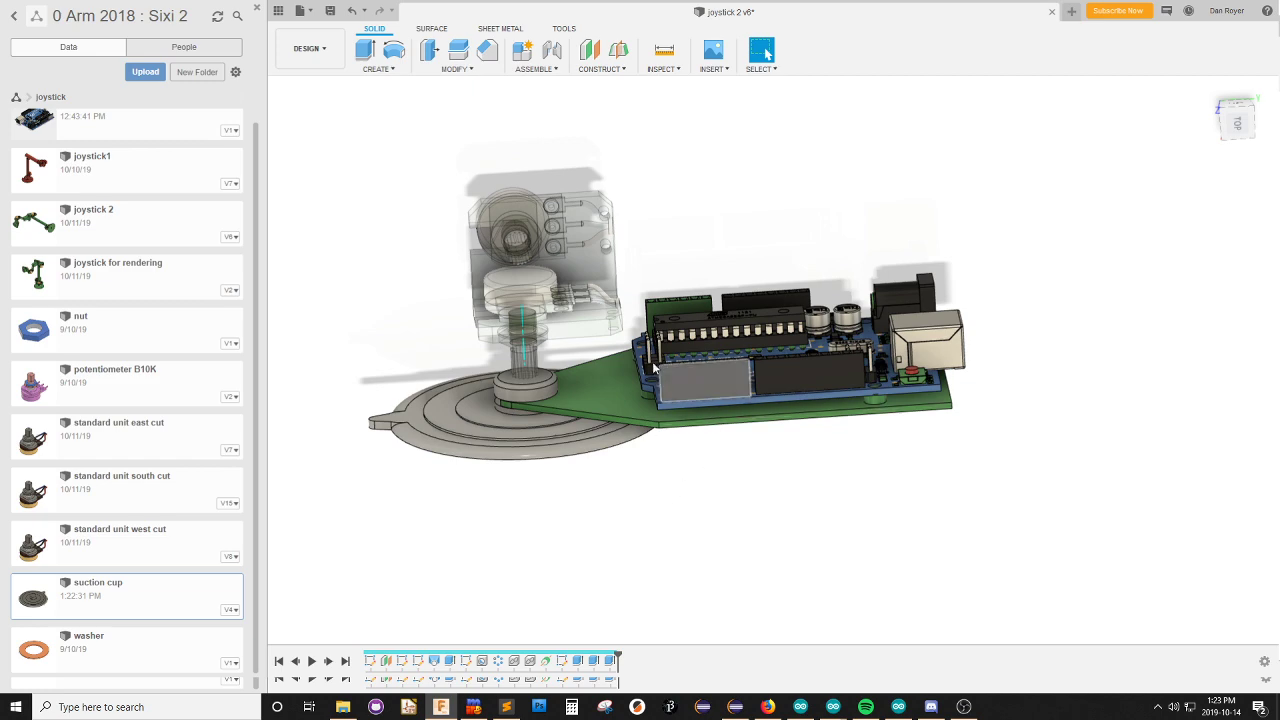
{"action": "scroll", "coordinate": [700, 370], "scroll_direction": "up", "scroll_amount": 2}
{"action": "middle_click_drag", "start_coordinate": [745, 250], "coordinate": [755, 233], "text": "shift"}
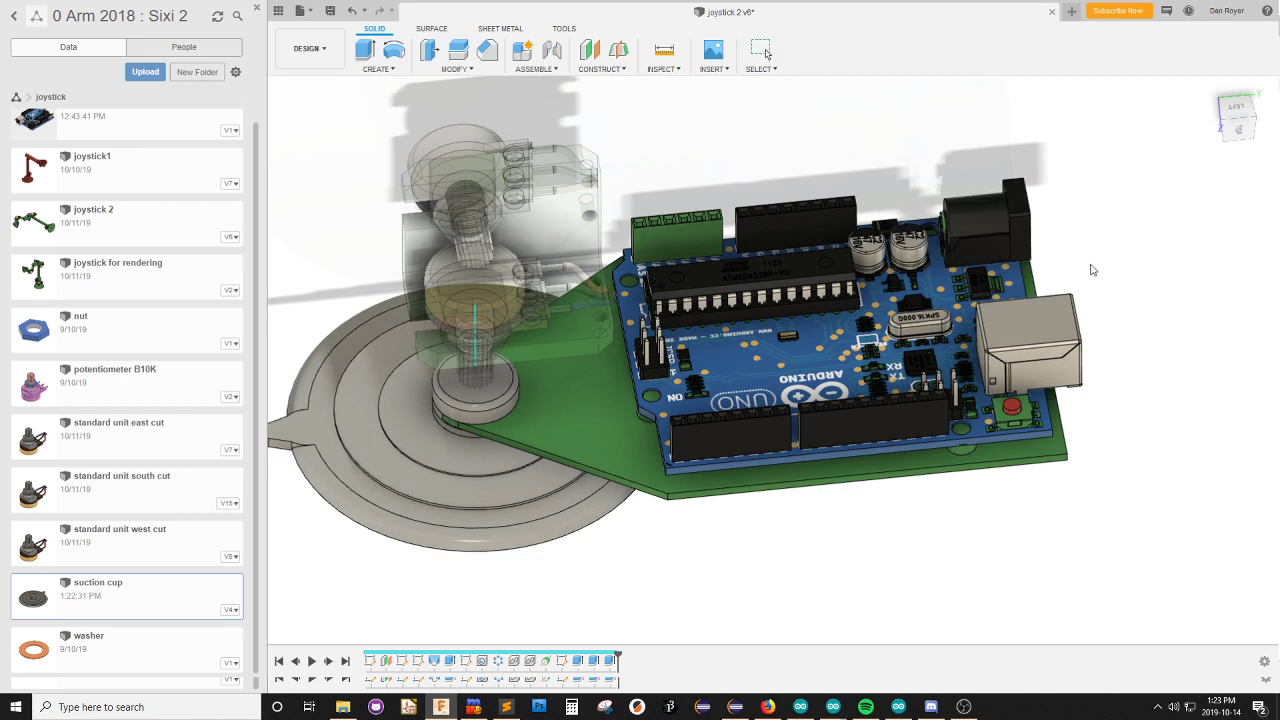
{"action": "left_click", "coordinate": [791, 226]}
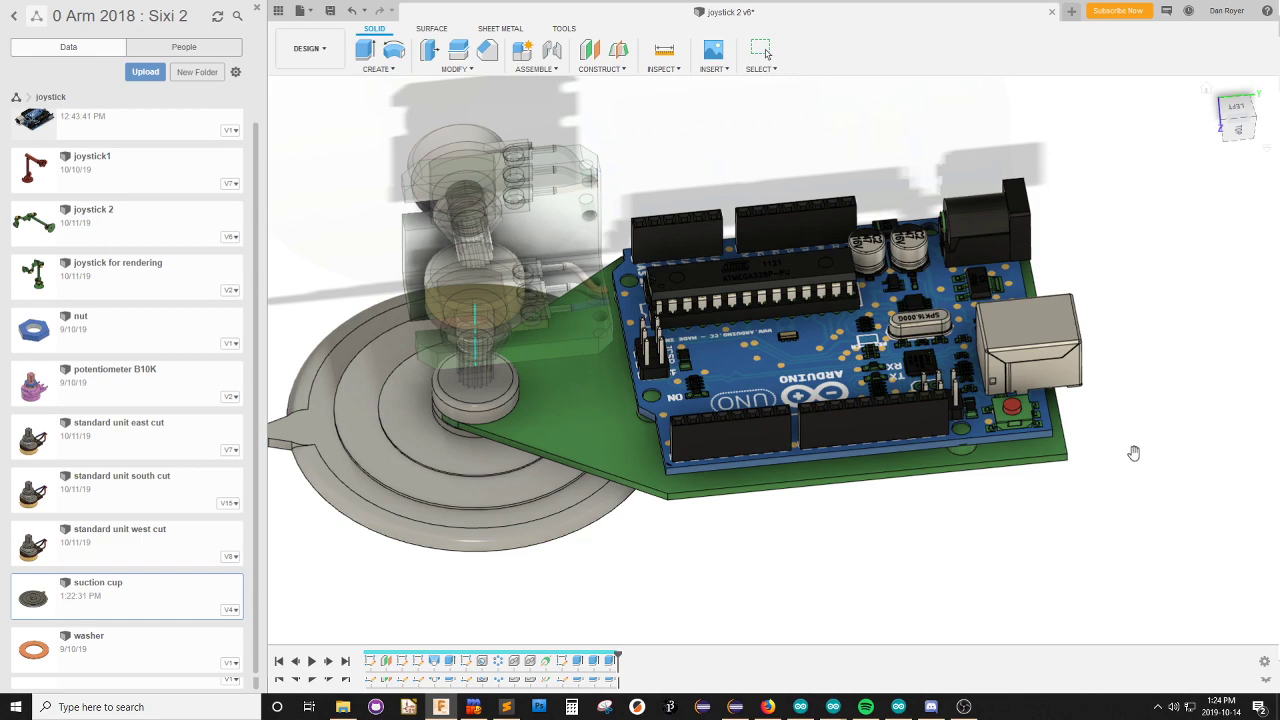
{"action": "scroll", "coordinate": [720, 445], "scroll_direction": "up", "scroll_amount": 5}
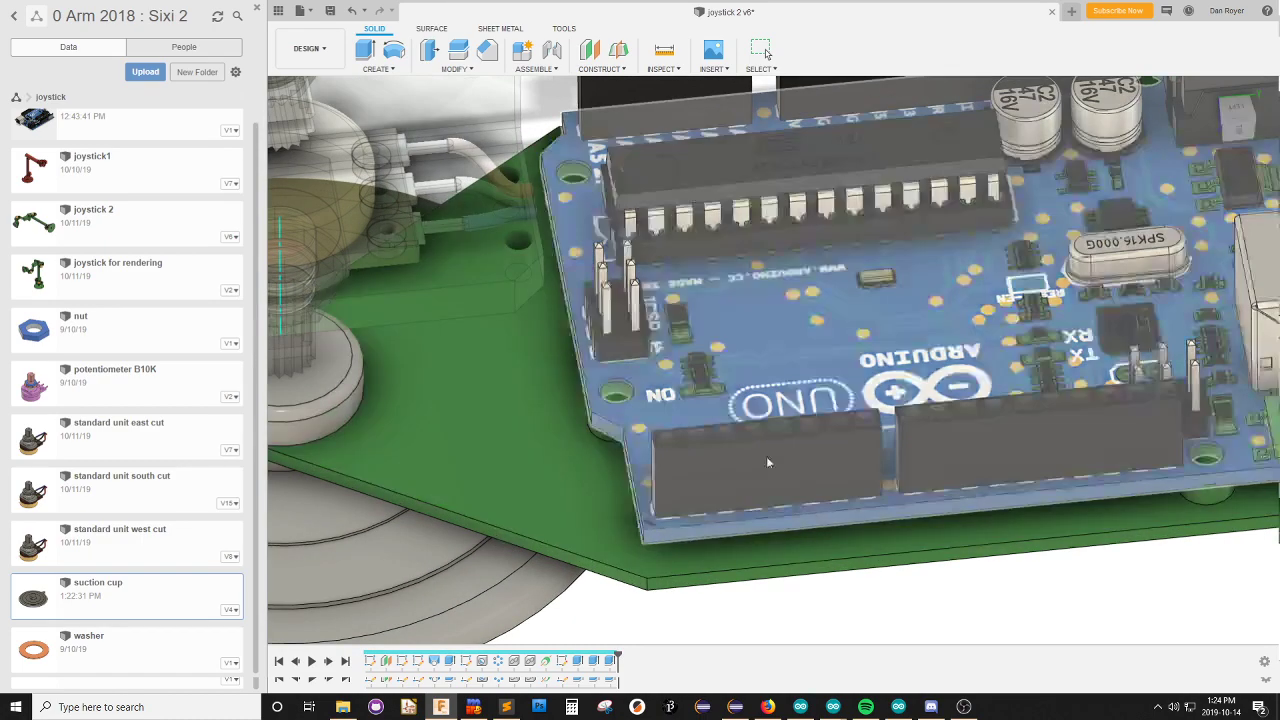
{"action": "scroll", "coordinate": [622, 181], "scroll_direction": "down", "scroll_amount": 5}
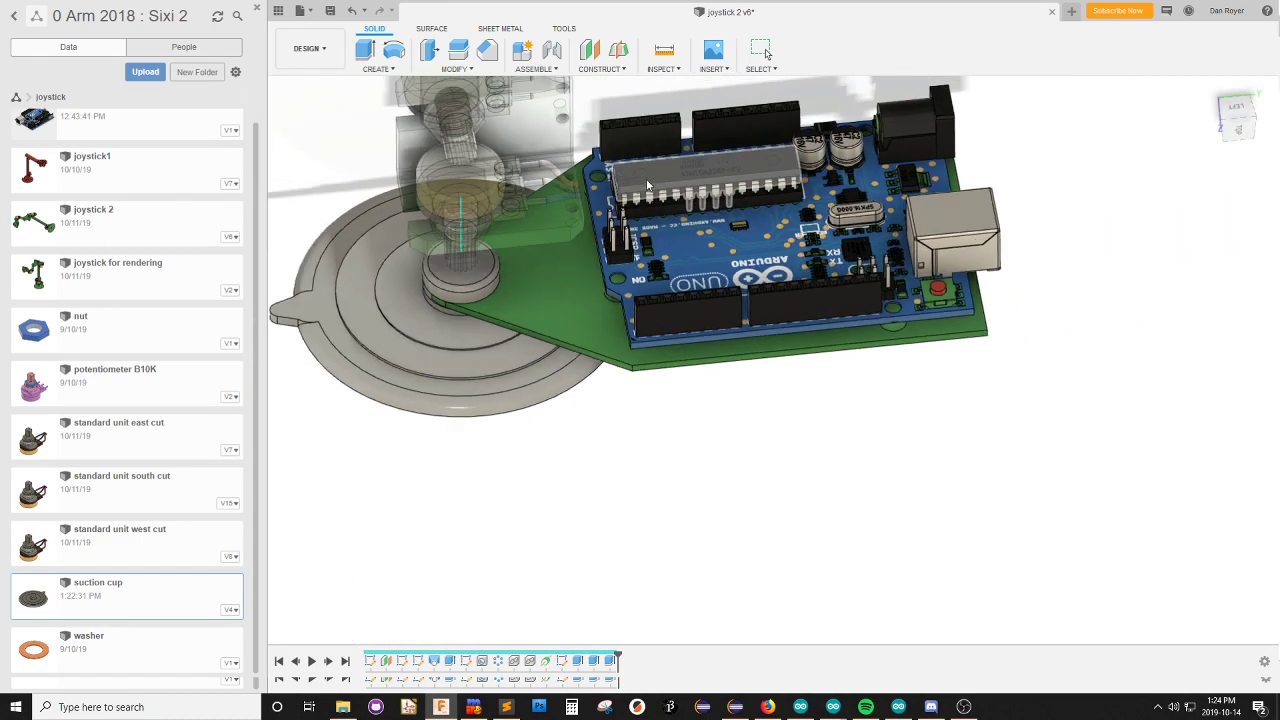
{"action": "scroll", "coordinate": [646, 180], "scroll_direction": "up", "scroll_amount": 1}
{"action": "scroll", "coordinate": [592, 295], "scroll_direction": "down", "scroll_amount": 2}
{"action": "scroll", "coordinate": [820, 190], "scroll_direction": "up", "scroll_amount": 4}
{"action": "scroll", "coordinate": [700, 360], "scroll_direction": "down", "scroll_amount": 4}
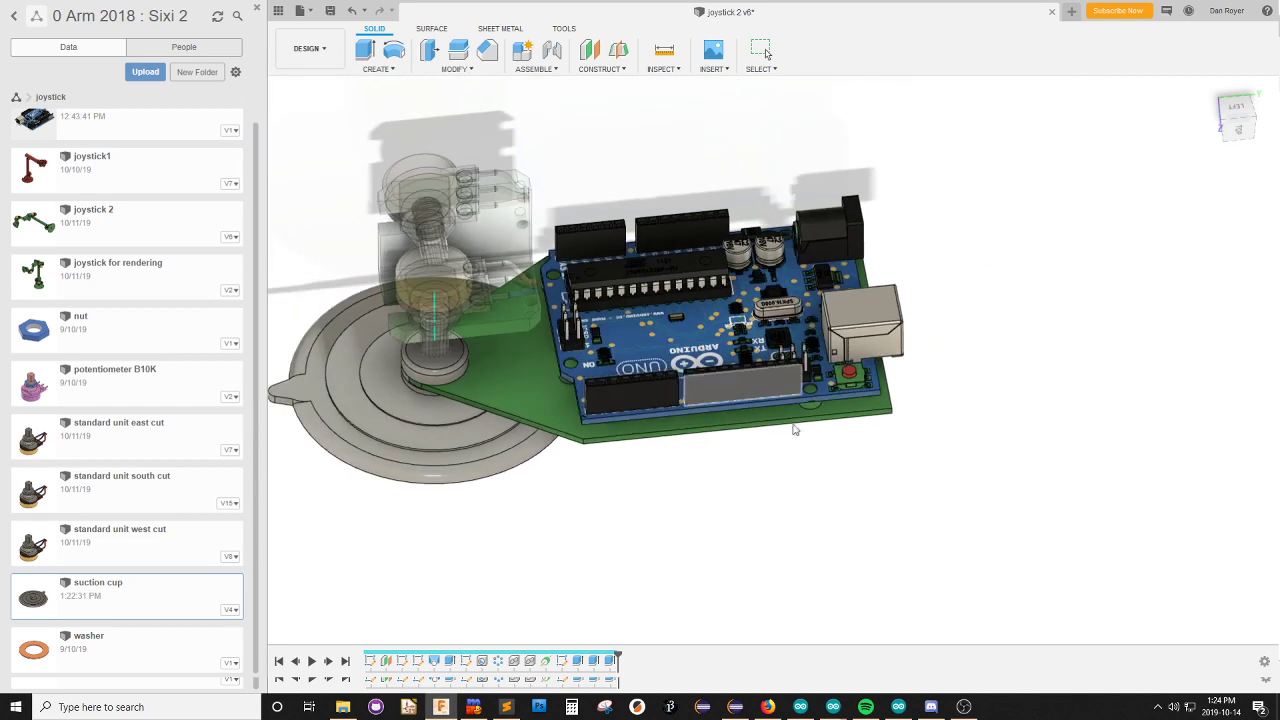
{"action": "scroll", "coordinate": [949, 466], "scroll_direction": "up", "scroll_amount": 5}
{"action": "scroll", "coordinate": [934, 443], "scroll_direction": "down", "scroll_amount": 7}
{"action": "scroll", "coordinate": [724, 316], "scroll_direction": "up", "scroll_amount": 3}
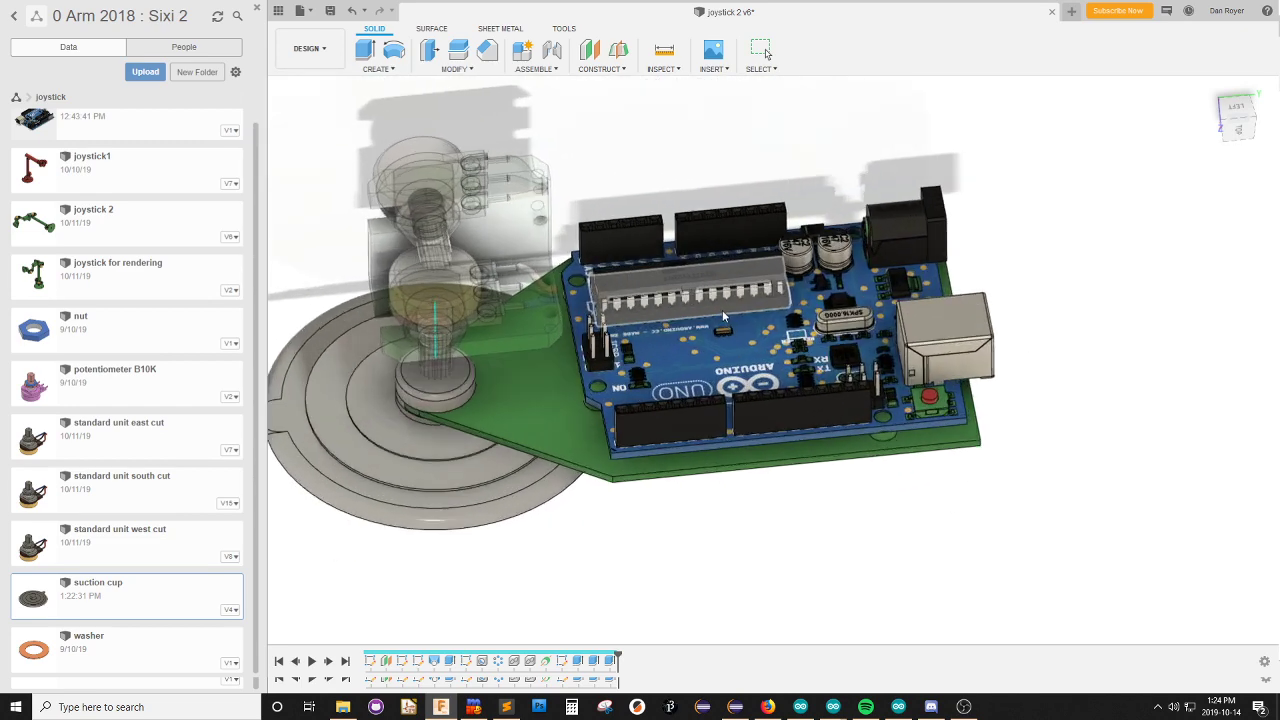
{"action": "scroll", "coordinate": [724, 316], "scroll_direction": "up", "scroll_amount": 2}
{"action": "scroll", "coordinate": [900, 290], "scroll_direction": "down", "scroll_amount": 3}
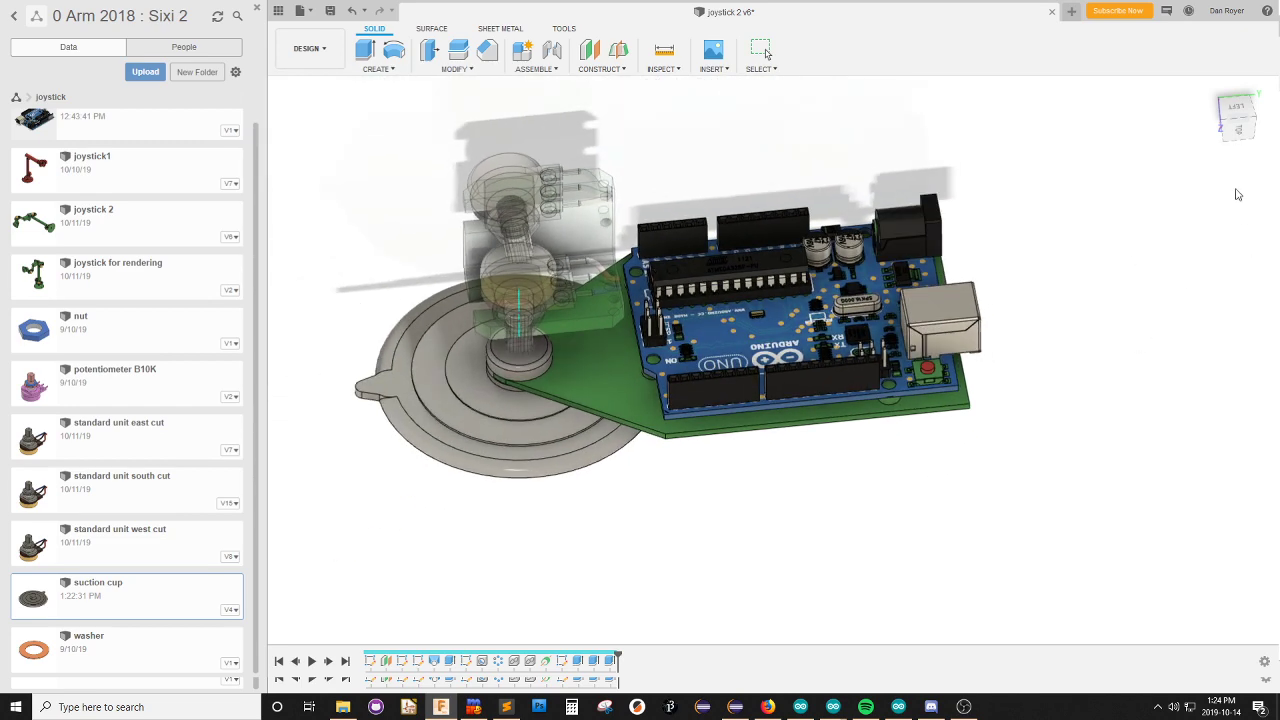
Inspect the underside of the base plate near the suction cup's edge and review the standoff feature in the design history.
{"action": "key", "text": "Escape"}
{"action": "left_click", "coordinate": [622, 362]}
{"action": "left_click", "coordinate": [828, 520]}
{"action": "middle_click_drag", "start_coordinate": [794, 507], "coordinate": [740, 410], "text": "shift"}
{"action": "scroll", "coordinate": [634, 390], "scroll_direction": "up", "scroll_amount": 4}
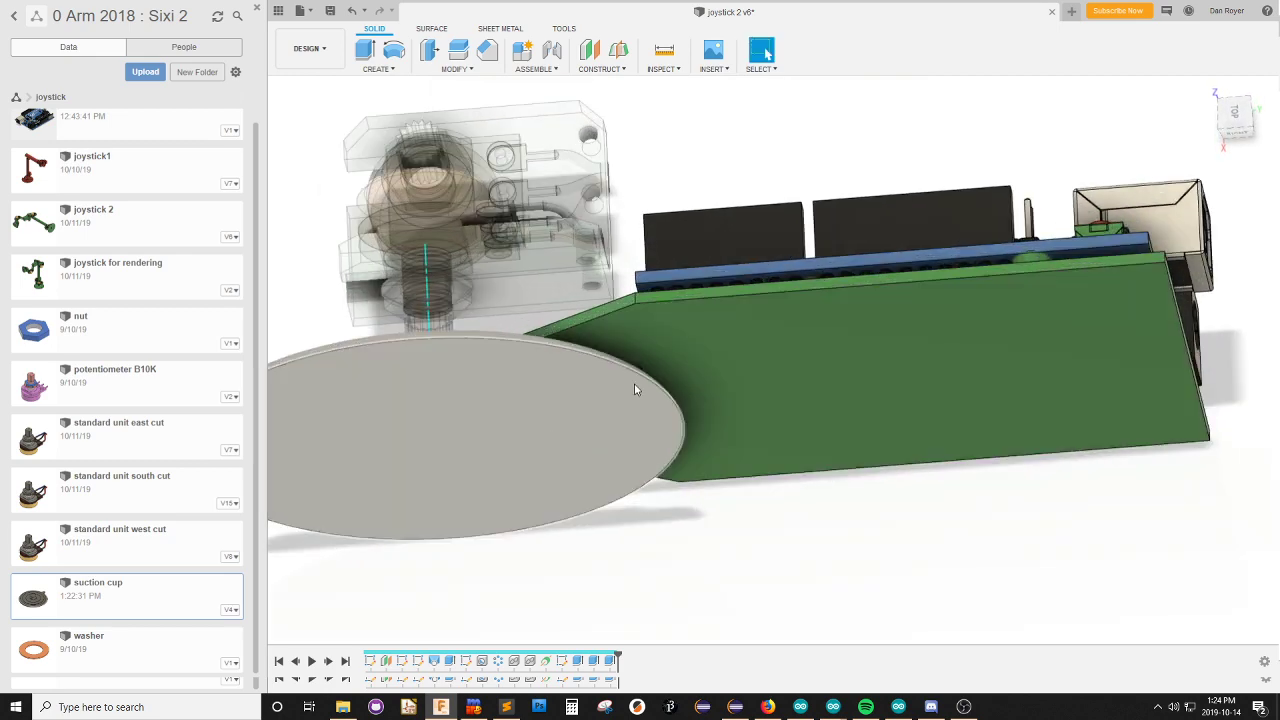
{"action": "scroll", "coordinate": [634, 390], "scroll_direction": "up", "scroll_amount": 6}
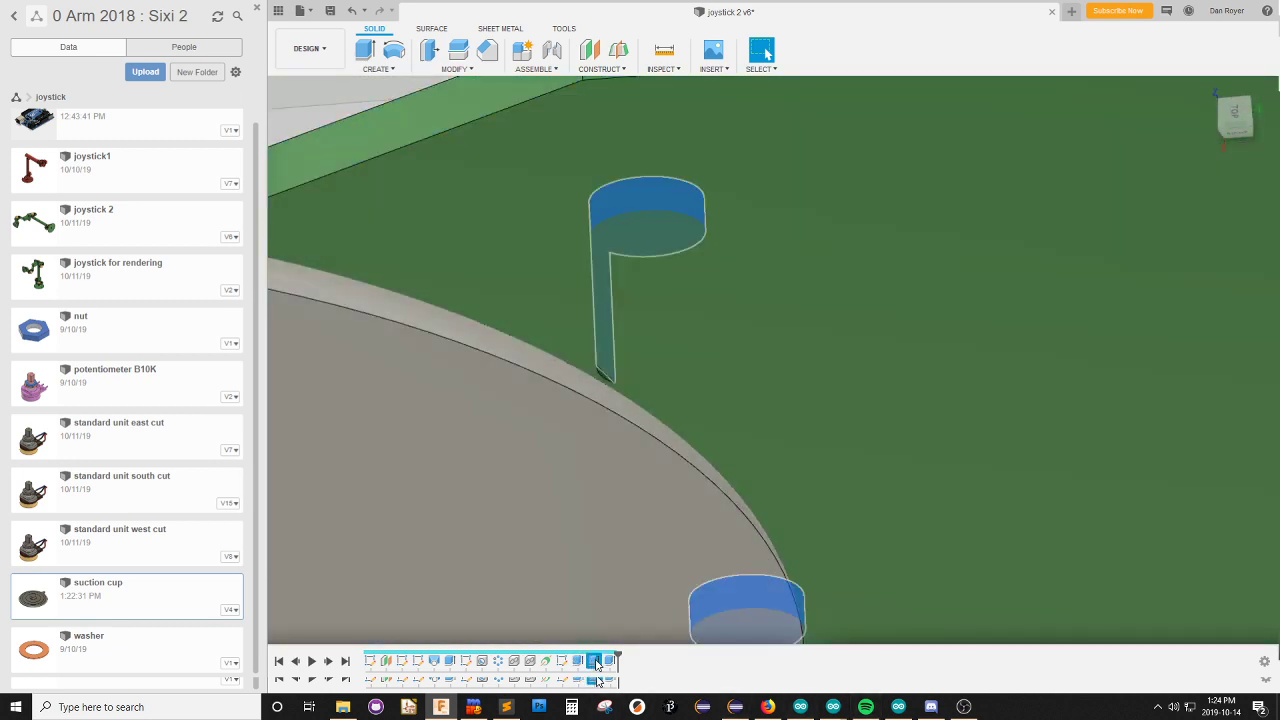
{"action": "left_click", "coordinate": [594, 661]}
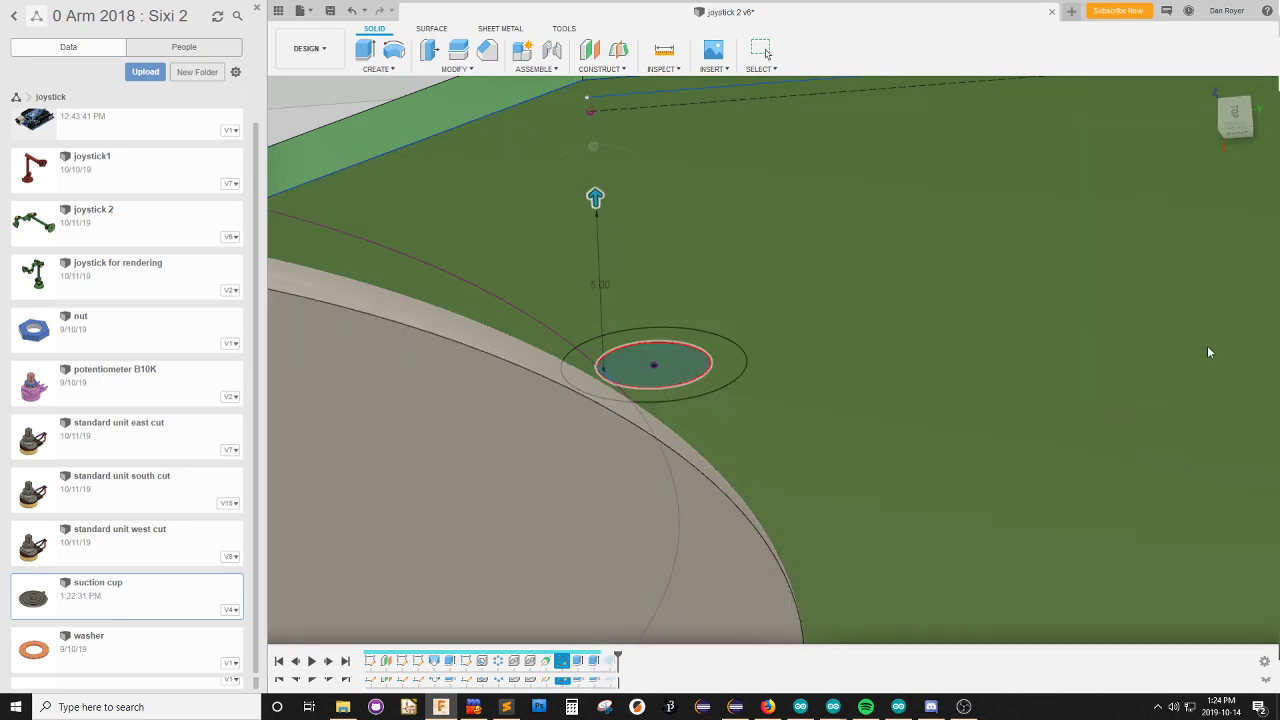
{"action": "middle_click_drag", "start_coordinate": [1208, 352], "coordinate": [963, 336], "text": "shift"}
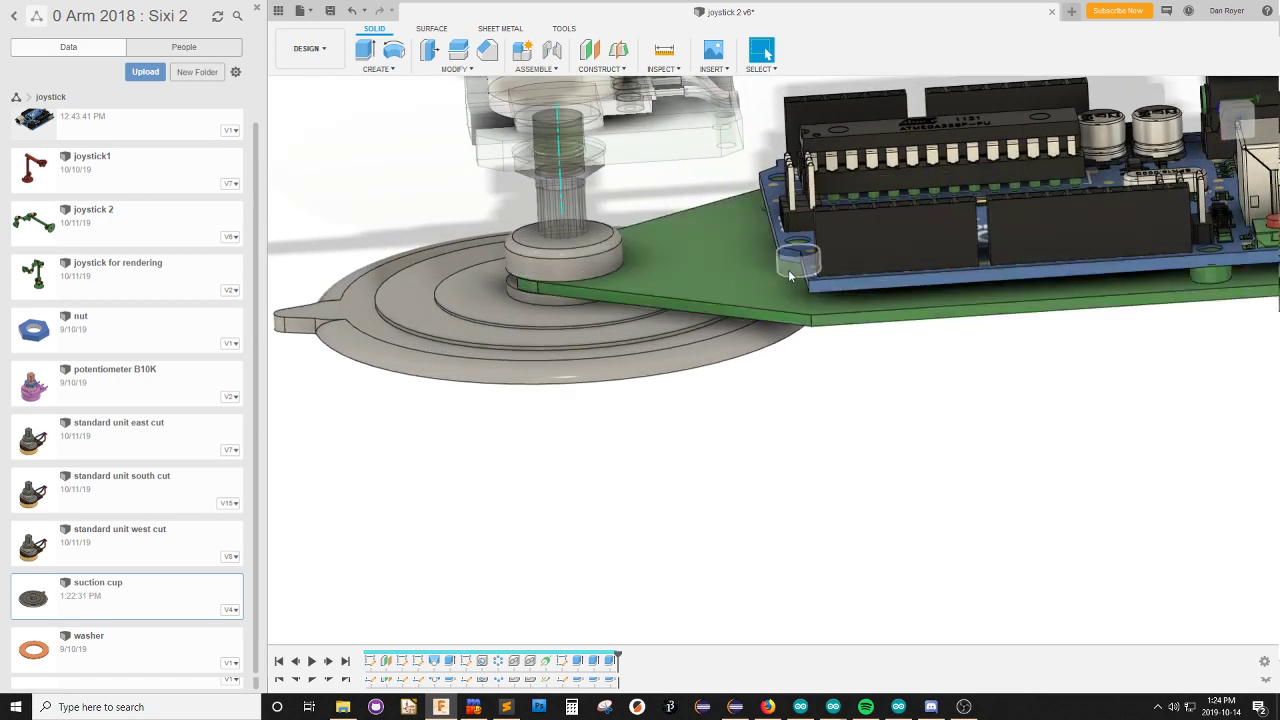
Examine the vertical clearance between the suction cup, base plate, Arduino and potentiometer bracket from several angles.
{"action": "scroll", "coordinate": [778, 317], "scroll_direction": "down", "scroll_amount": 3}
{"action": "scroll", "coordinate": [850, 261], "scroll_direction": "up", "scroll_amount": 2}
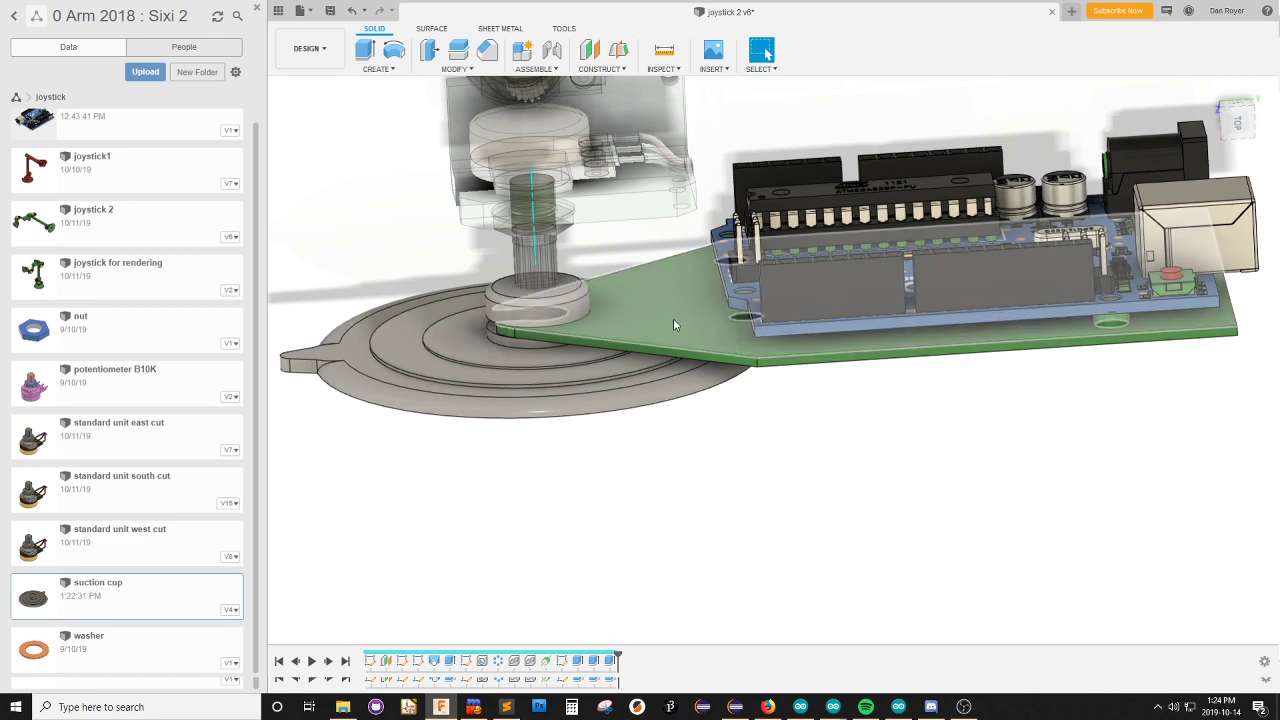
{"action": "scroll", "coordinate": [688, 272], "scroll_direction": "up", "scroll_amount": 2}
{"action": "scroll", "coordinate": [705, 338], "scroll_direction": "down", "scroll_amount": 2}
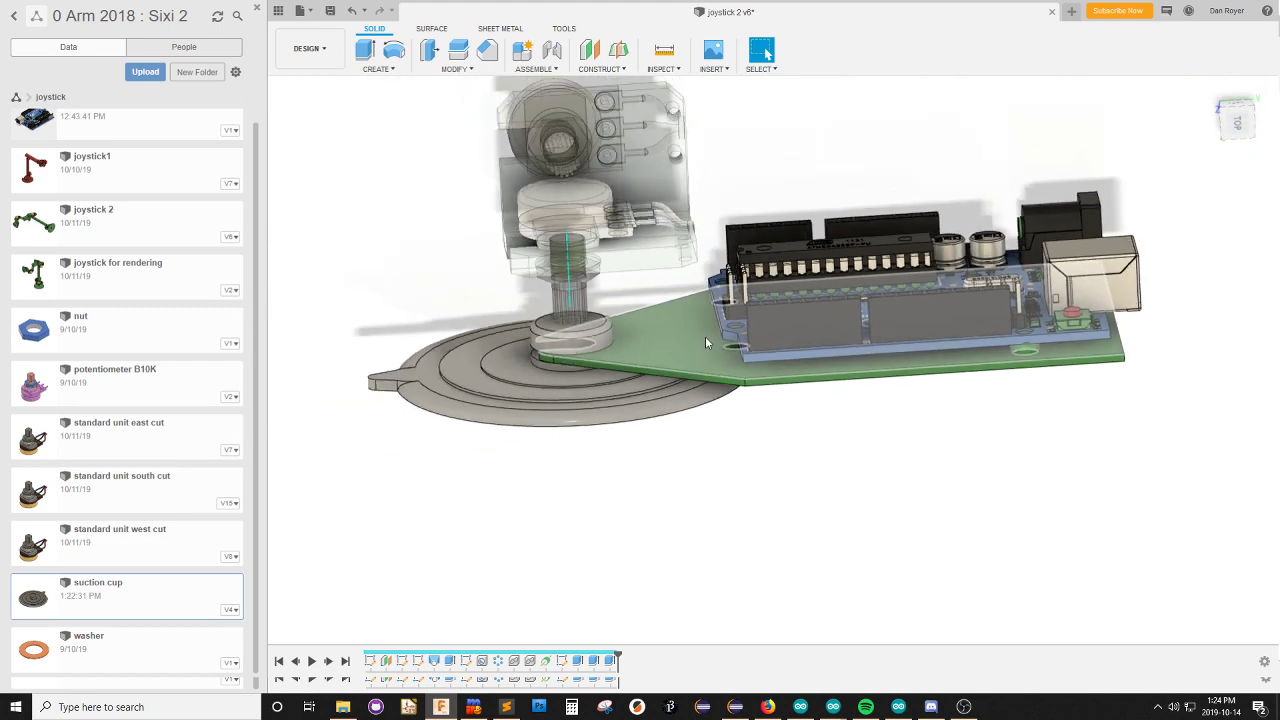
{"action": "scroll", "coordinate": [705, 338], "scroll_direction": "up", "scroll_amount": 2}
{"action": "middle_click_drag", "start_coordinate": [711, 367], "coordinate": [800, 398], "text": "shift"}
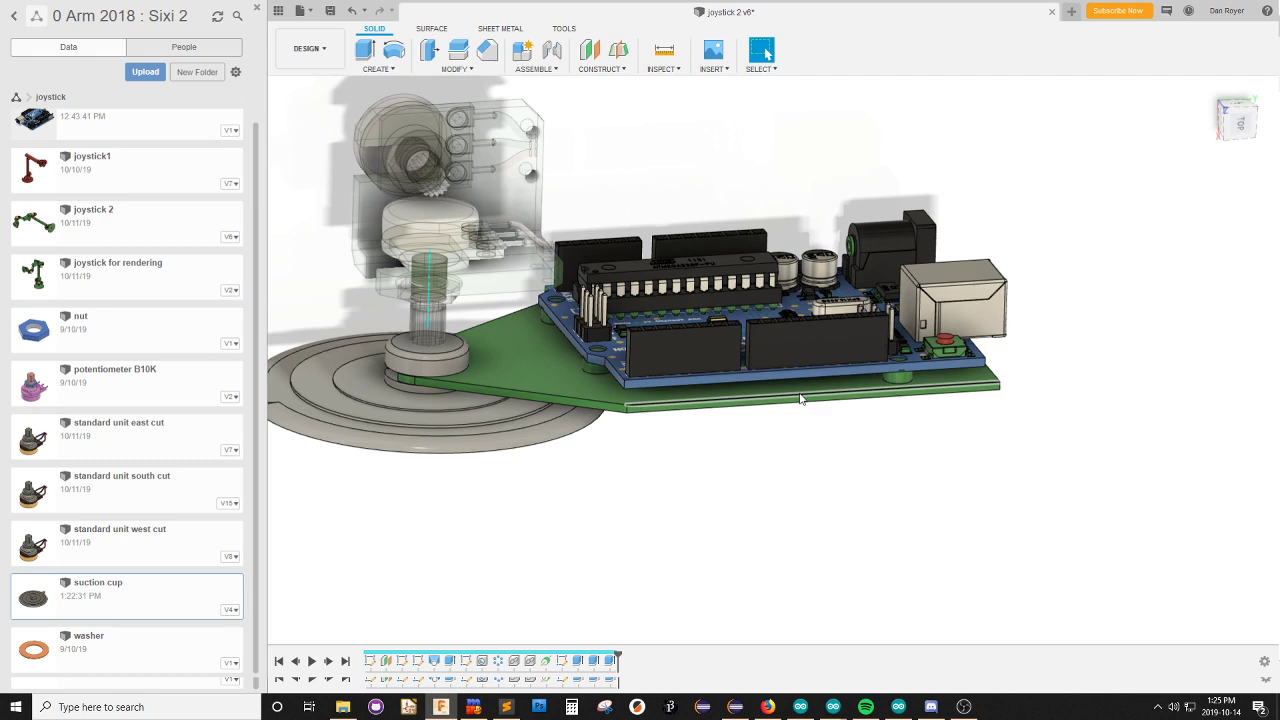
{"action": "middle_click_drag", "start_coordinate": [679, 422], "coordinate": [640, 408], "text": "shift"}
{"action": "scroll", "coordinate": [645, 415], "scroll_direction": "up", "scroll_amount": 4}
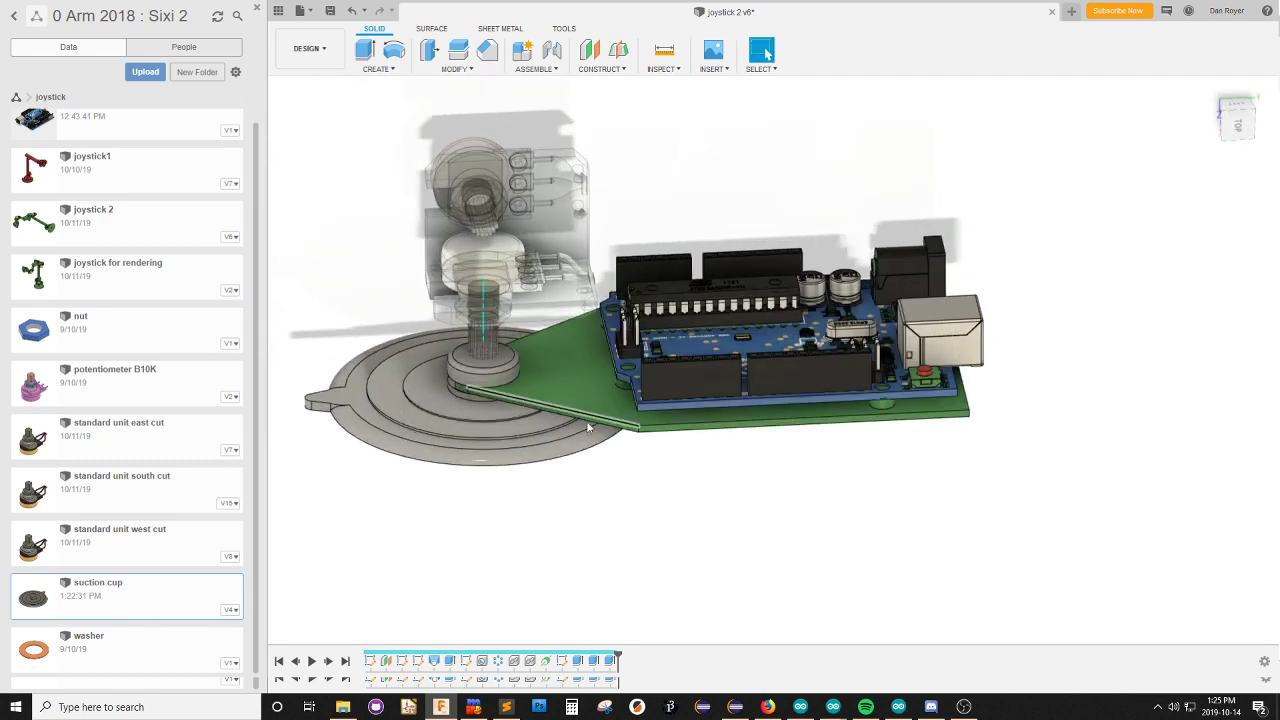
{"action": "scroll", "coordinate": [676, 527], "scroll_direction": "up", "scroll_amount": 3}
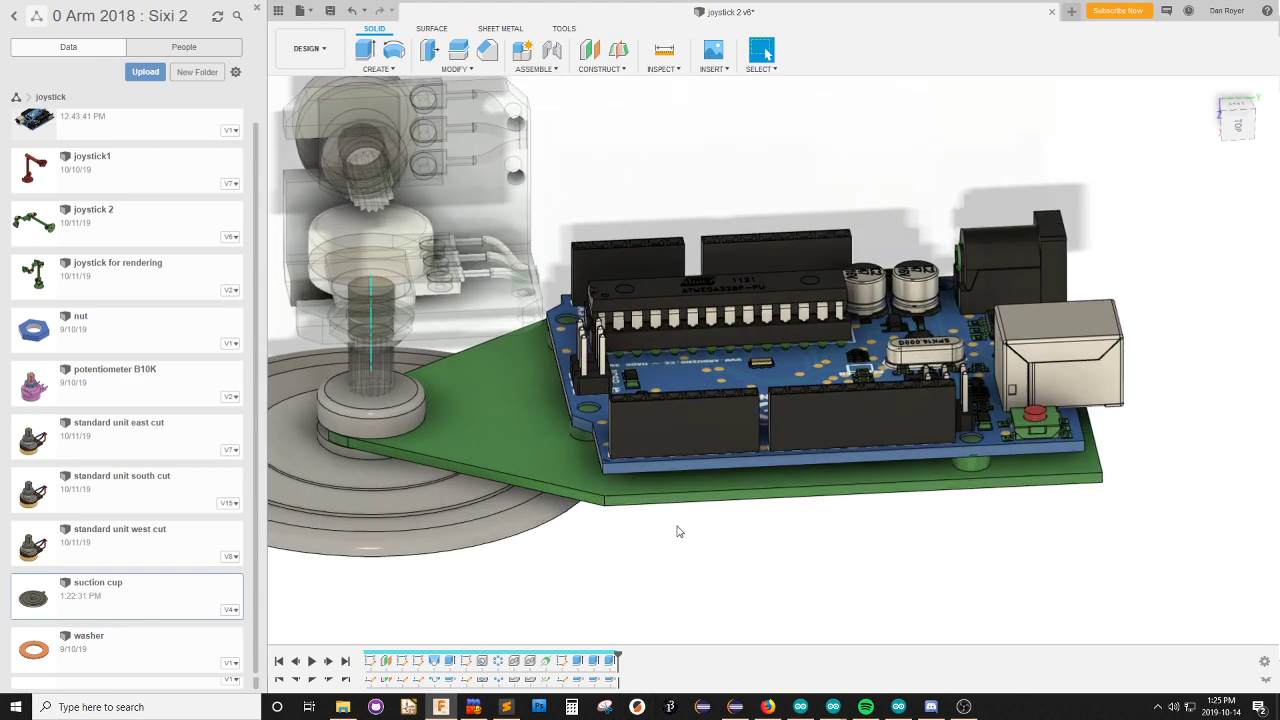
{"action": "middle_click_drag", "start_coordinate": [686, 514], "coordinate": [717, 514], "text": "shift"}
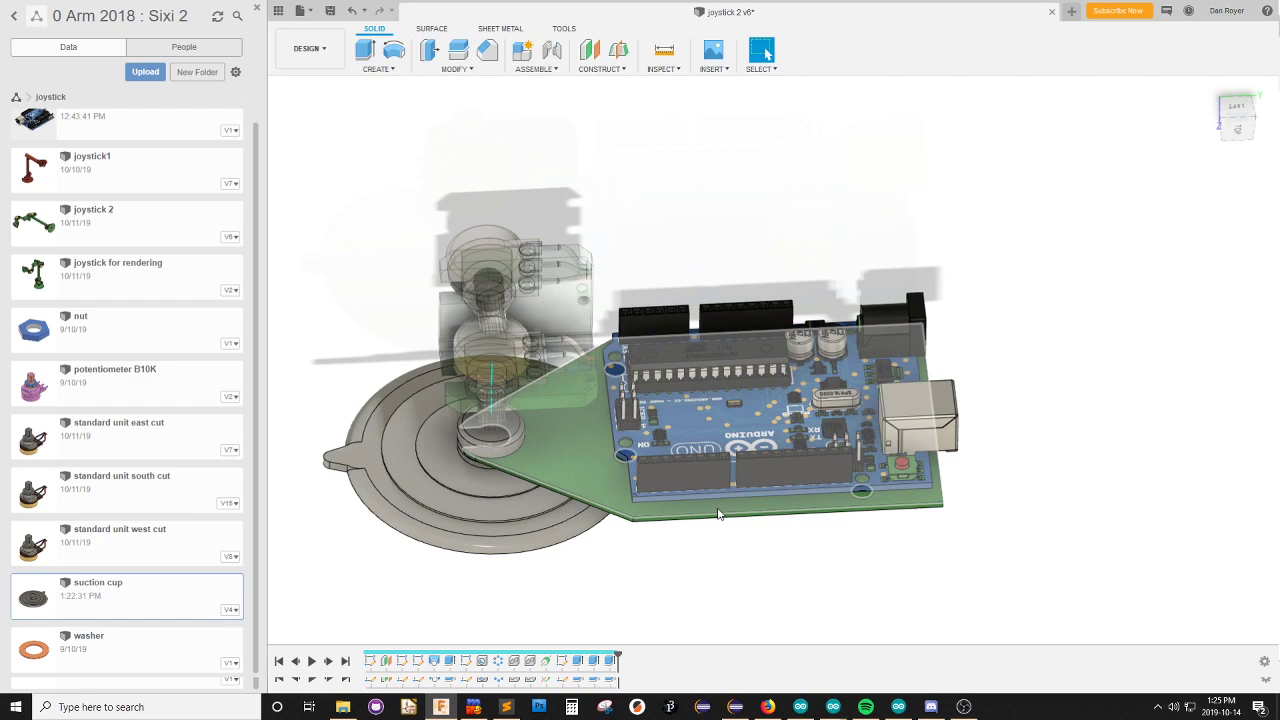
{"action": "scroll", "coordinate": [751, 550], "scroll_direction": "up", "scroll_amount": 3}
{"action": "scroll", "coordinate": [674, 583], "scroll_direction": "down", "scroll_amount": 3}
{"action": "scroll", "coordinate": [577, 476], "scroll_direction": "up", "scroll_amount": 4}
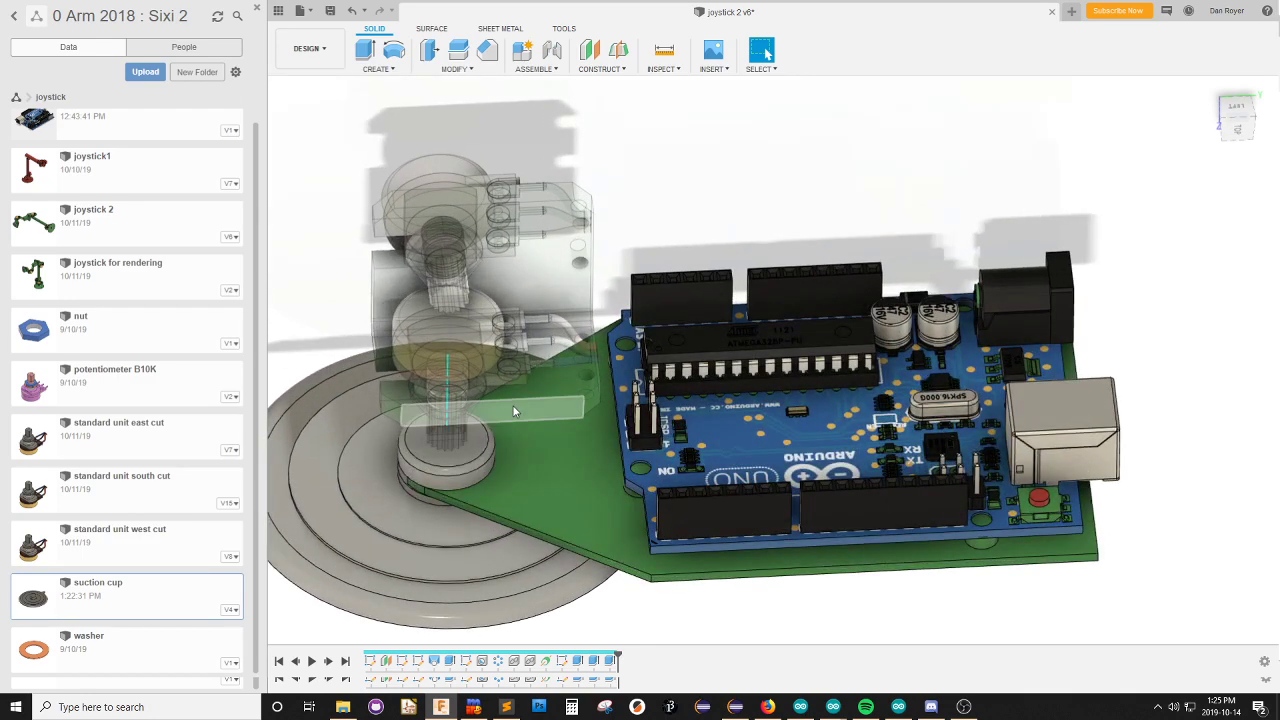
{"action": "scroll", "coordinate": [625, 484], "scroll_direction": "down", "scroll_amount": 2}
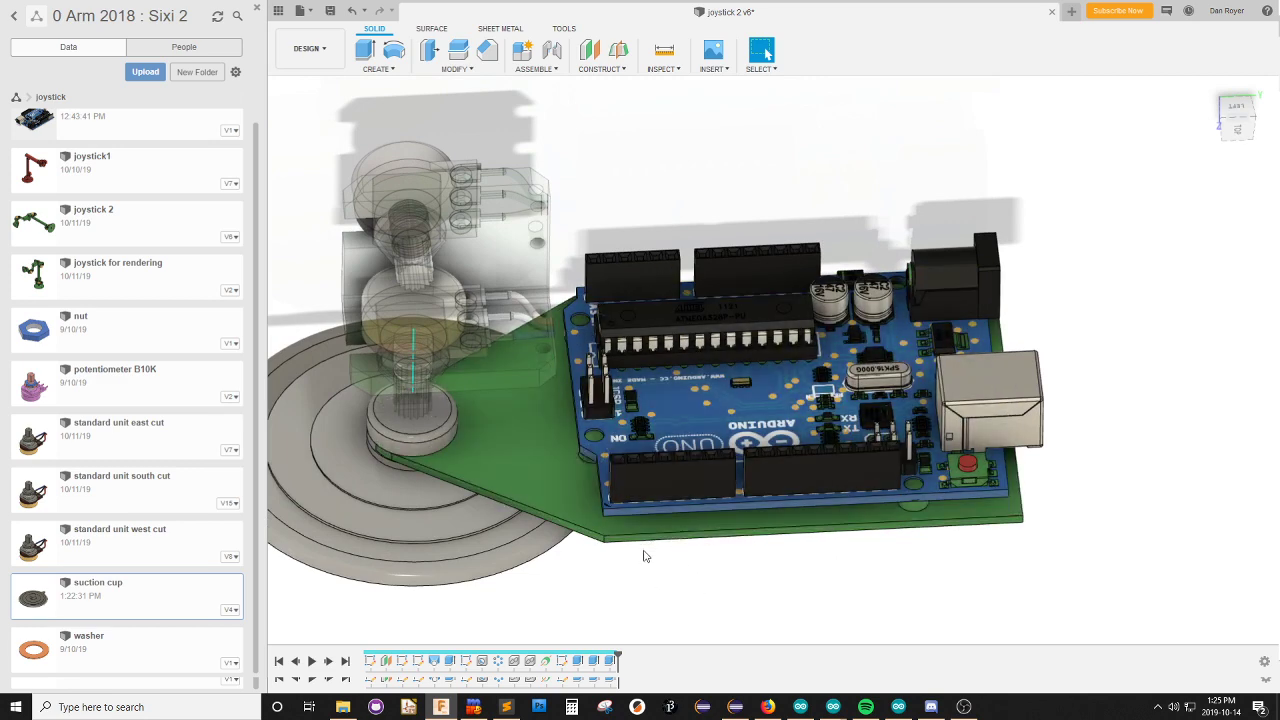
{"action": "middle_click_drag", "start_coordinate": [646, 554], "coordinate": [558, 428], "text": "shift"}
{"action": "scroll", "coordinate": [783, 494], "scroll_direction": "down", "scroll_amount": 3}
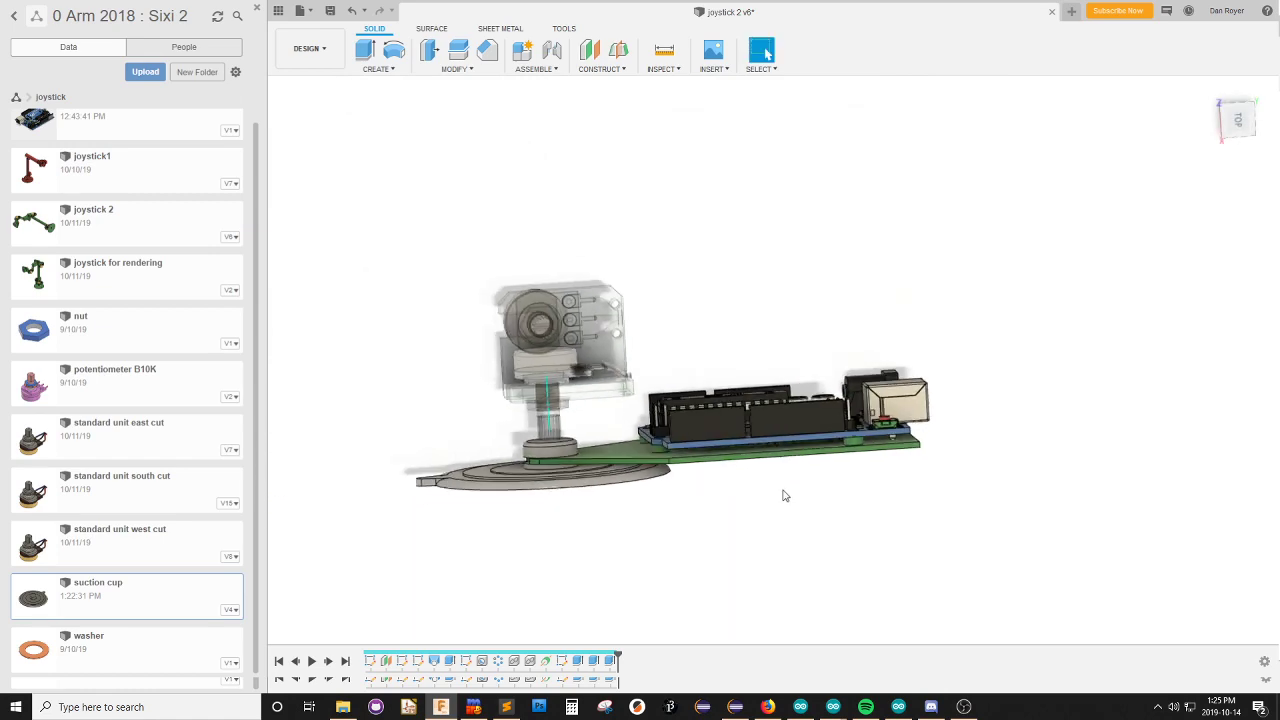
{"action": "scroll", "coordinate": [550, 390], "scroll_direction": "up", "scroll_amount": 2}
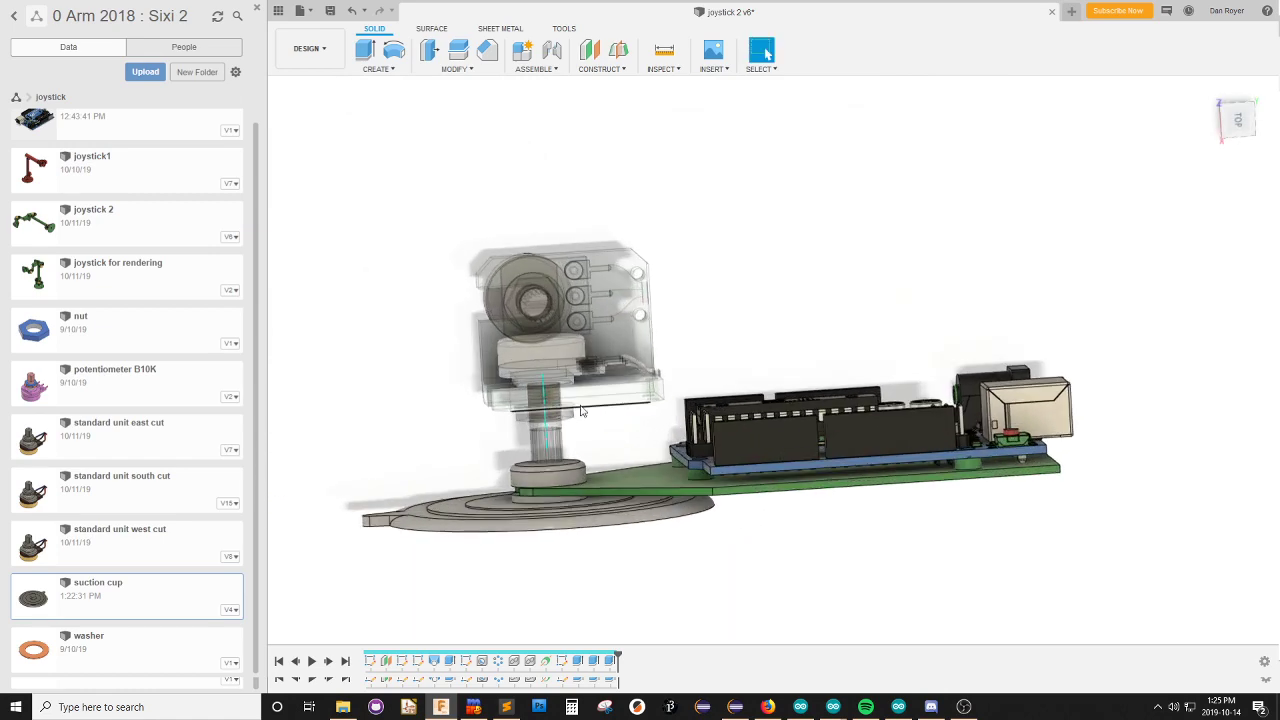
{"action": "left_click", "coordinate": [397, 304]}
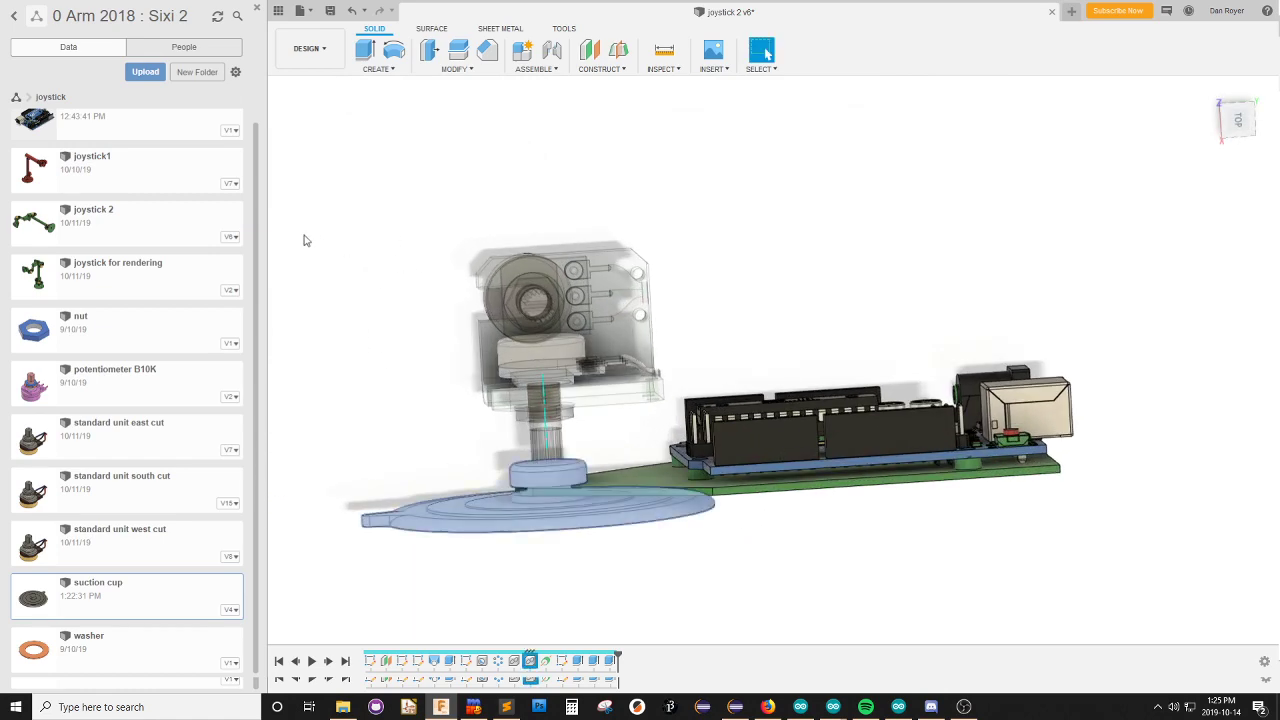
{"action": "left_click", "coordinate": [379, 264]}
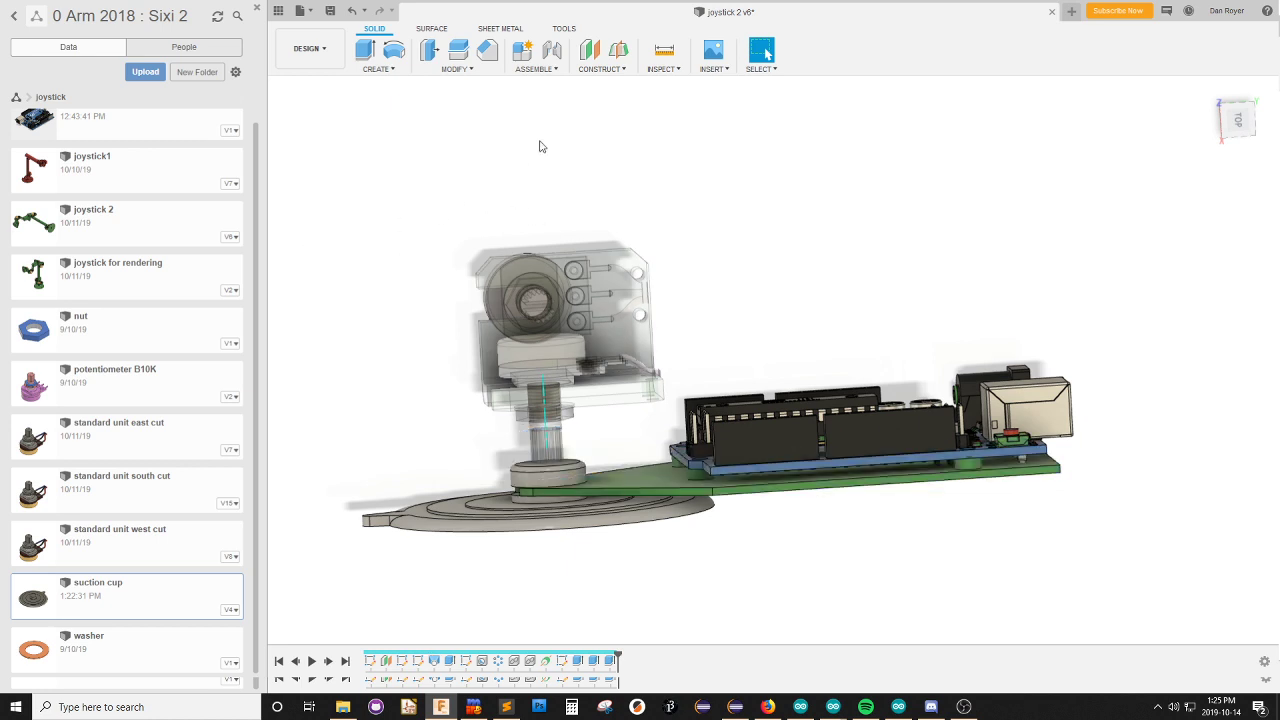
Create a new sketch on the top face of the suction cup's neck, beneath the potentiometer shaft.
{"action": "left_click", "coordinate": [384, 71]}
{"action": "left_click", "coordinate": [387, 96]}
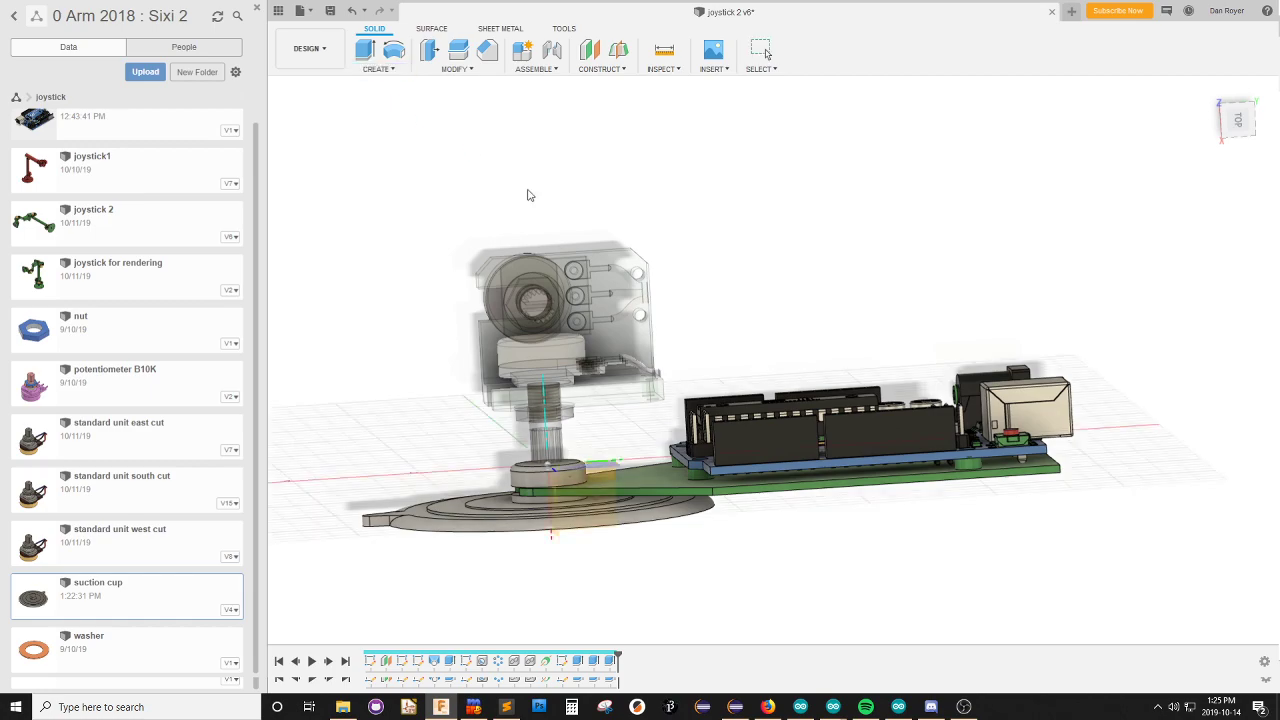
{"action": "middle_click_drag", "start_coordinate": [749, 317], "coordinate": [743, 381], "text": "shift"}
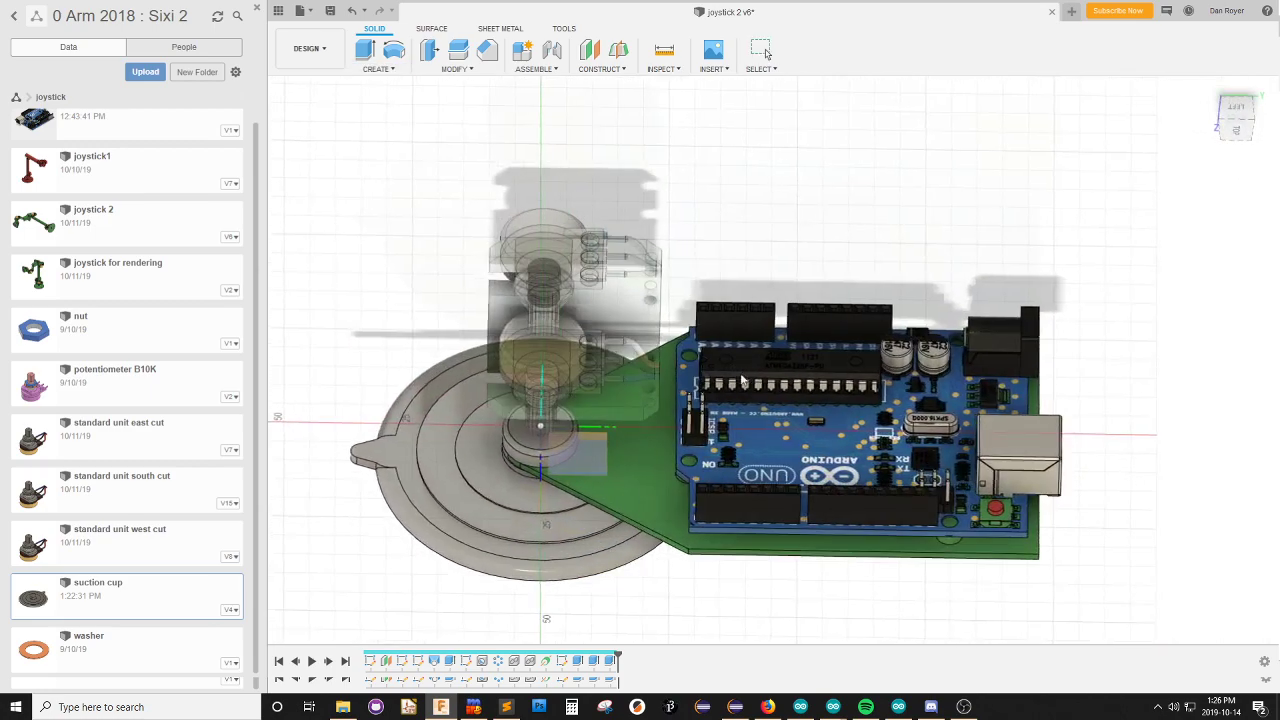
{"action": "scroll", "coordinate": [538, 461], "scroll_direction": "up", "scroll_amount": 3}
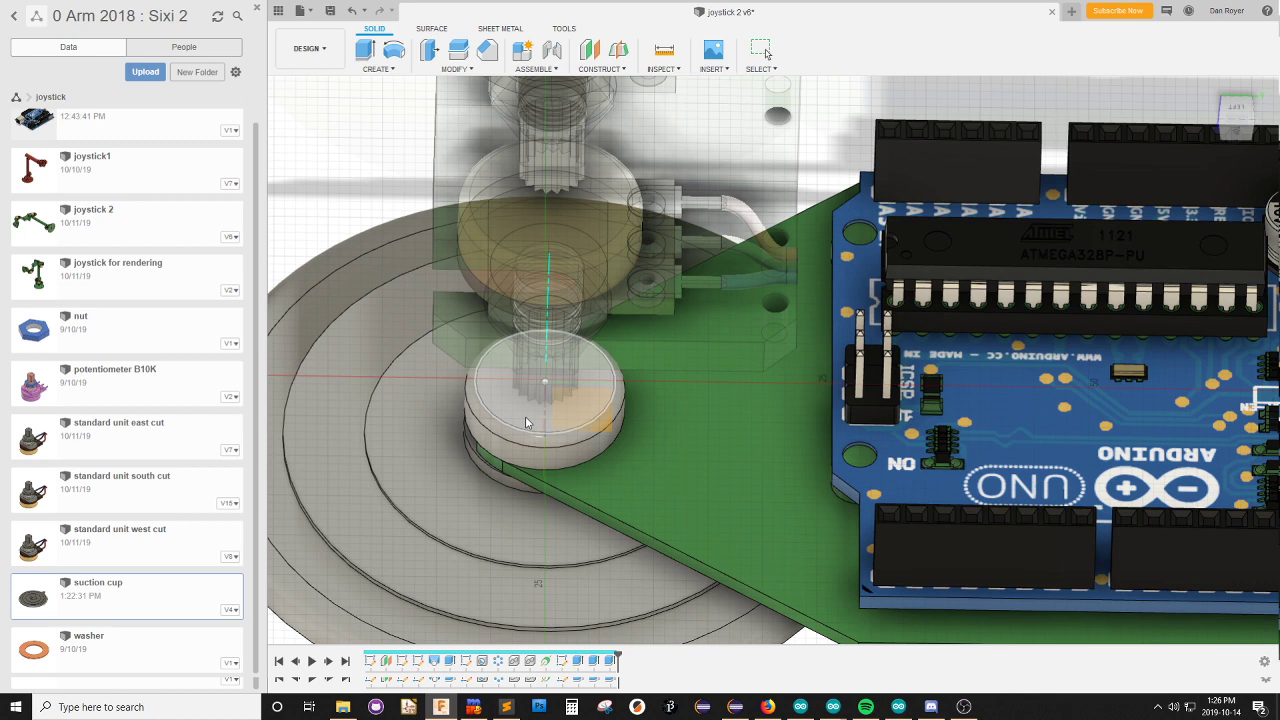
{"action": "left_click", "coordinate": [525, 416]}
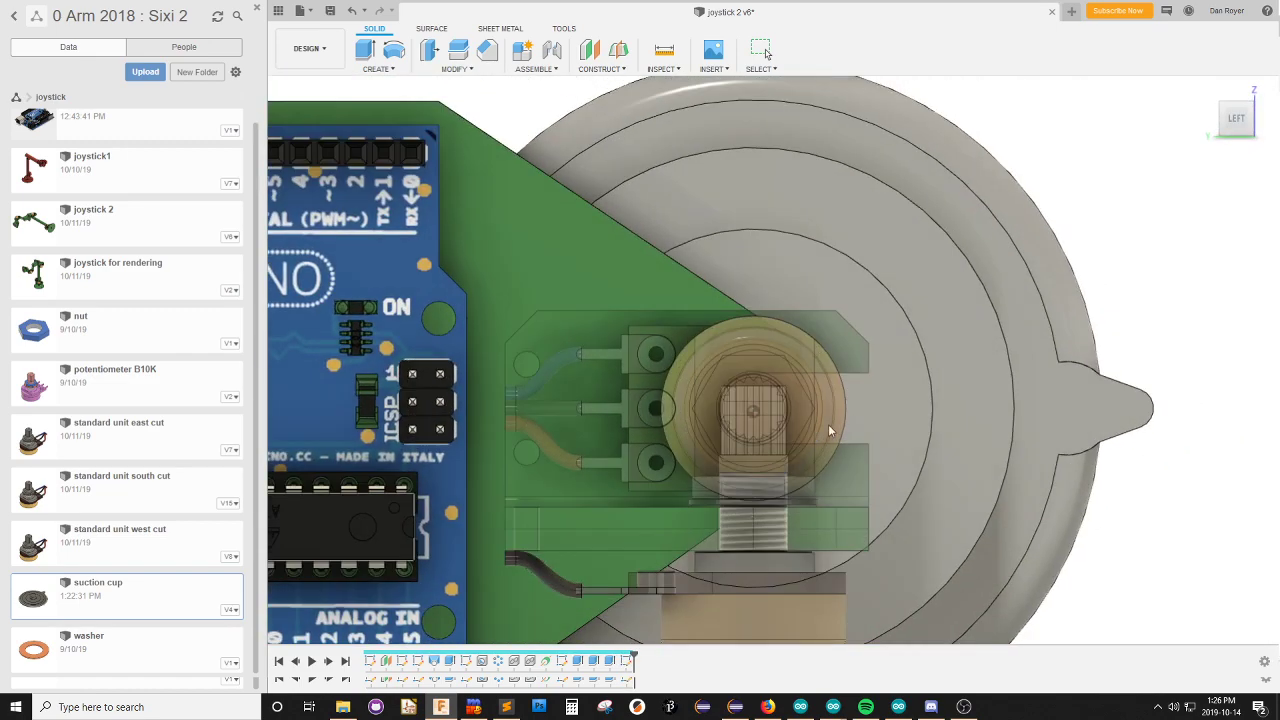
Sketch a circle about 6 mm in diameter around the potentiometer shaft's end on the suction cup's neck.
{"action": "scroll", "coordinate": [798, 404], "scroll_direction": "down", "scroll_amount": 5}
{"action": "scroll", "coordinate": [811, 455], "scroll_direction": "up", "scroll_amount": 10}
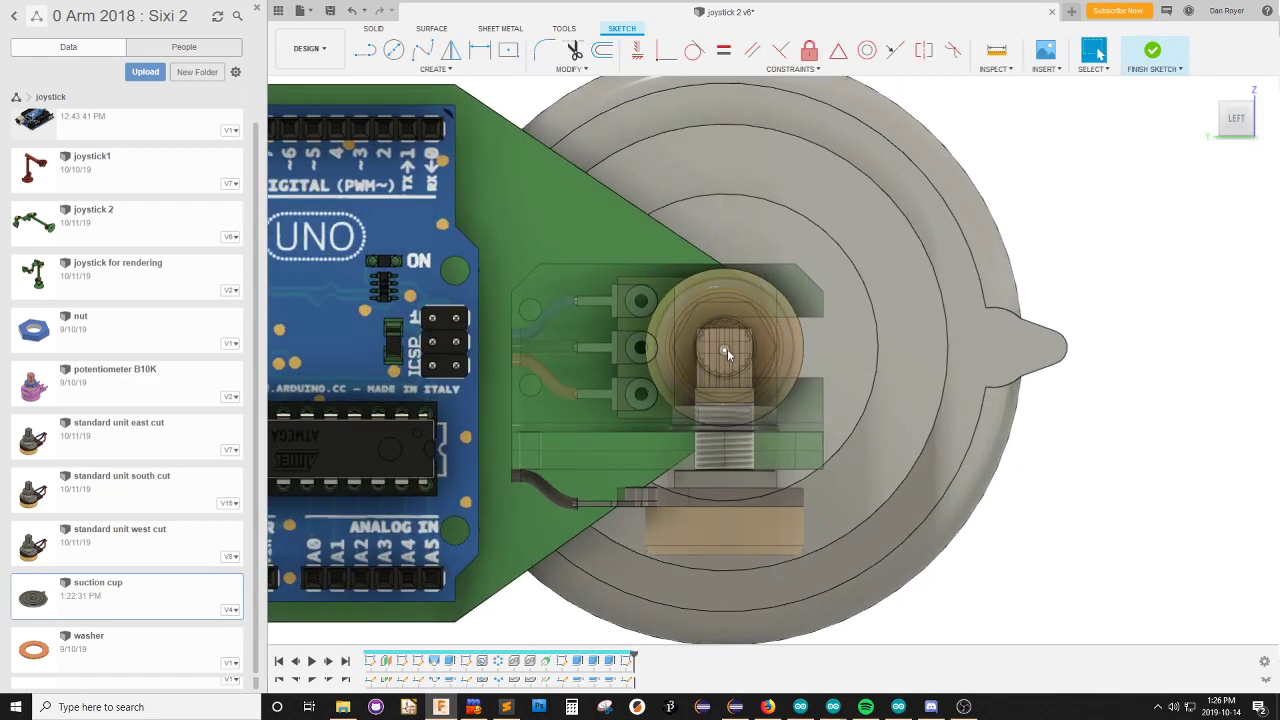
{"action": "scroll", "coordinate": [745, 387], "scroll_direction": "up", "scroll_amount": 3}
{"action": "key", "text": "c"}
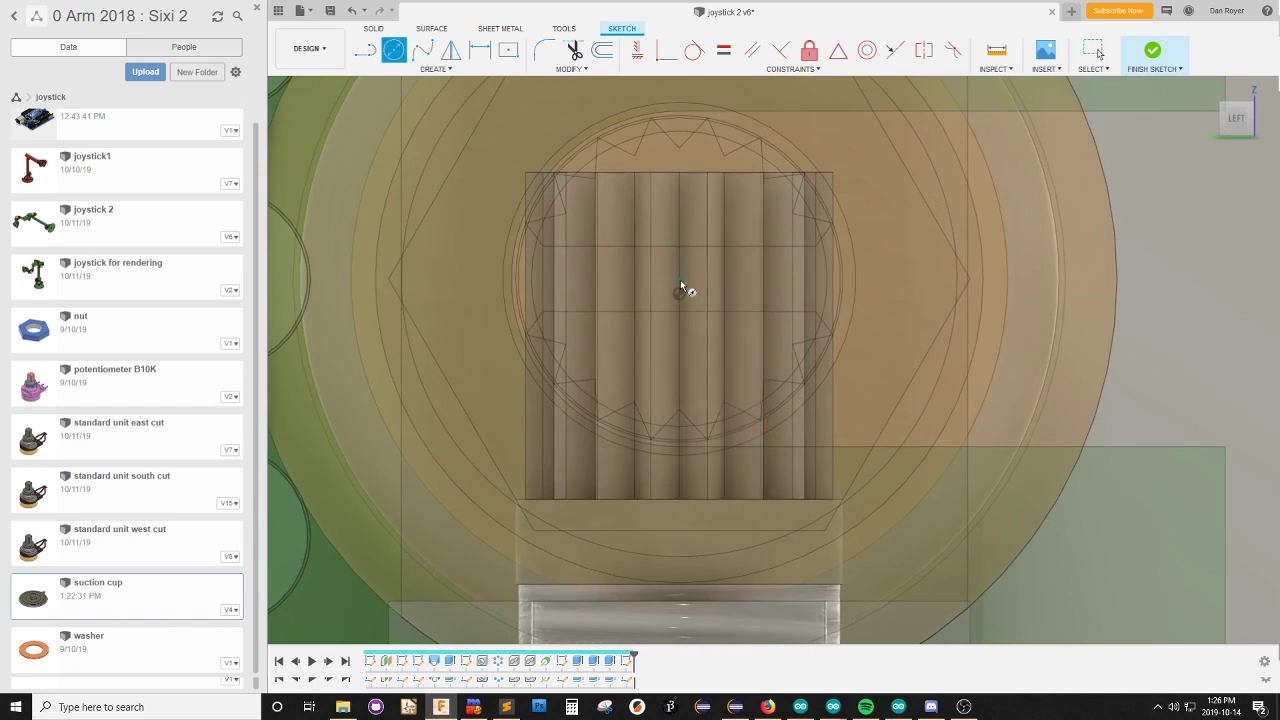
{"action": "left_click", "coordinate": [679, 293]}
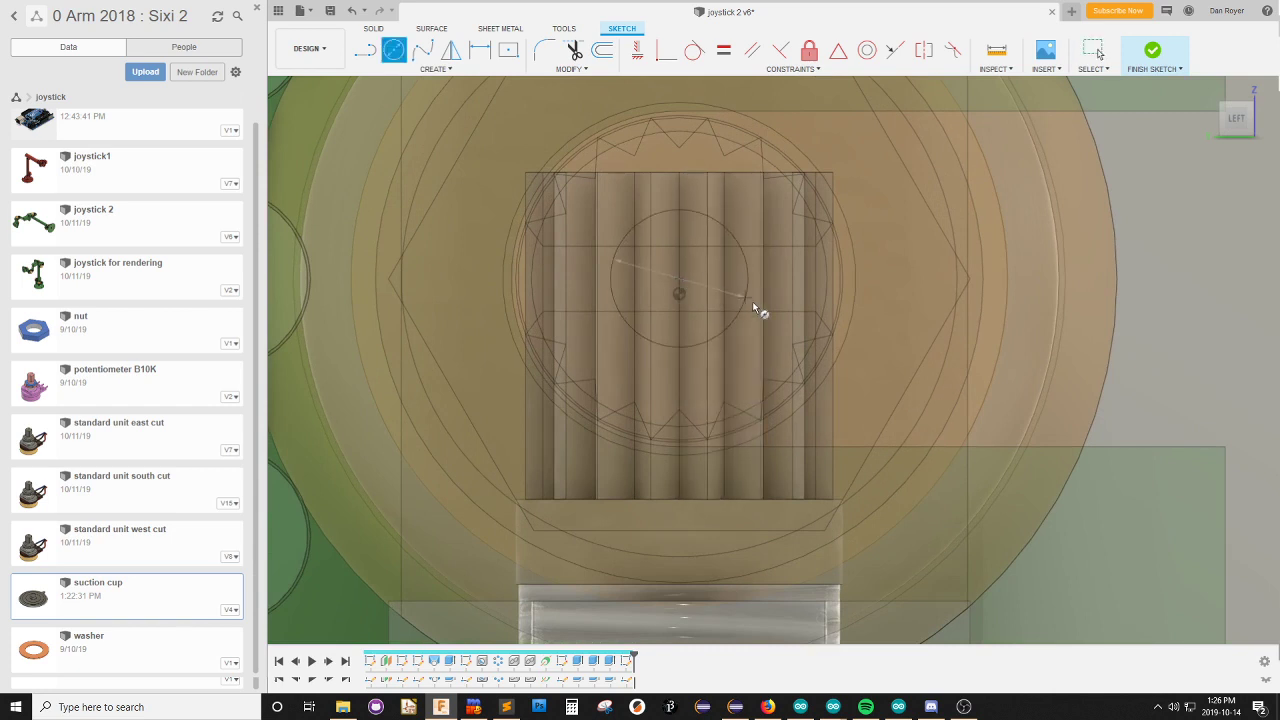
{"action": "left_click", "coordinate": [817, 331]}
{"action": "key", "text": "Escape"}
{"action": "scroll", "coordinate": [823, 370], "scroll_direction": "down", "scroll_amount": 3}
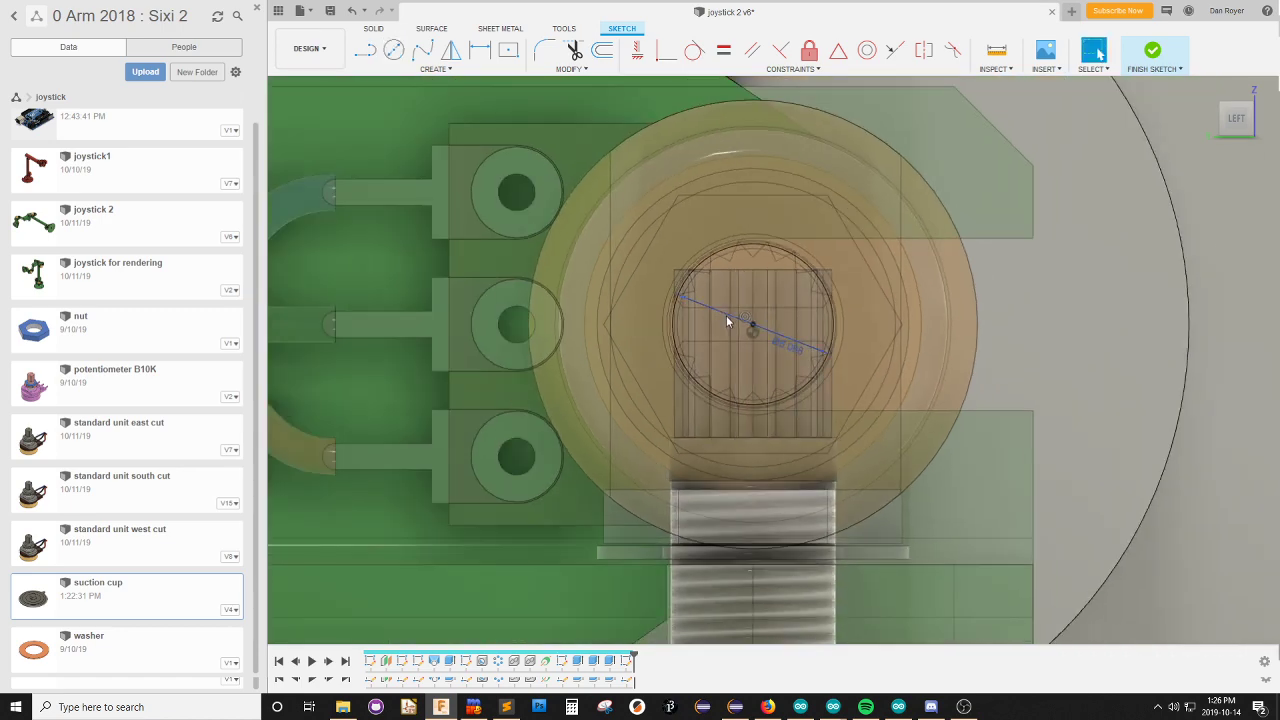
{"action": "middle_click_drag", "start_coordinate": [772, 400], "coordinate": [764, 315], "text": "shift"}
{"action": "scroll", "coordinate": [660, 400], "scroll_direction": "down", "scroll_amount": 2}
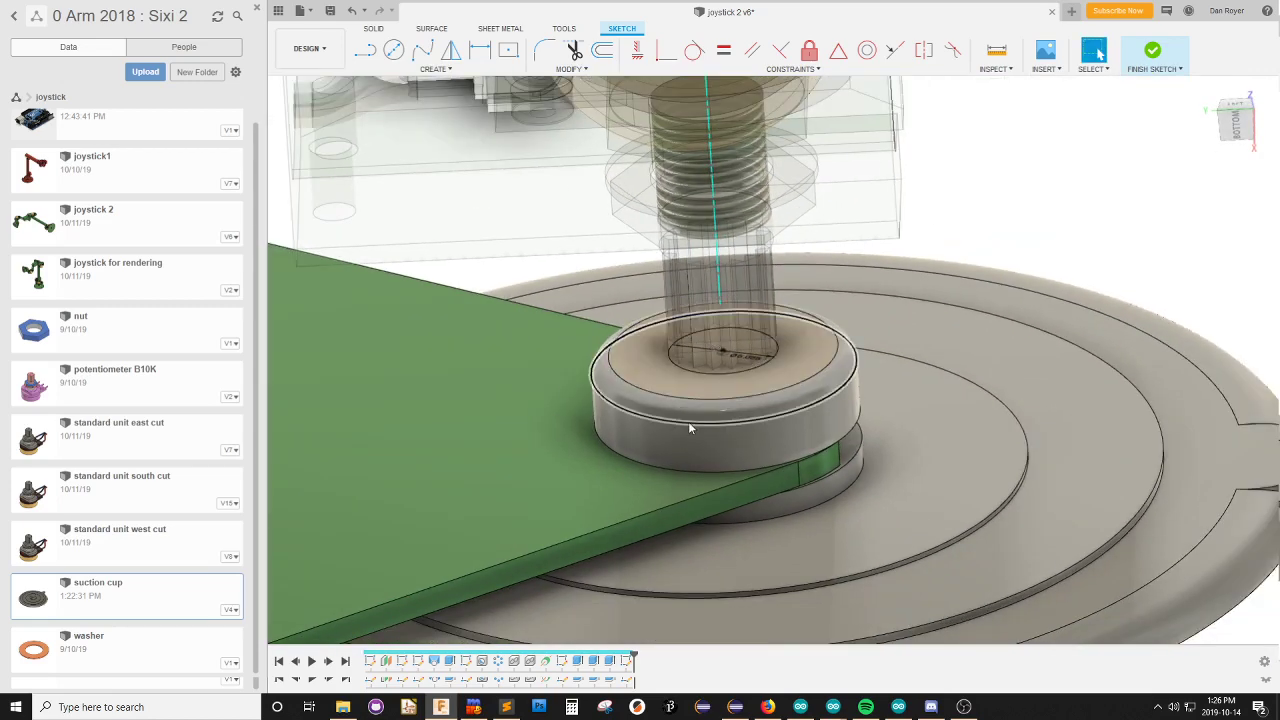
Project the suction cup neck's rim into the sketch and extrude the ring around the potentiometer shaft 6 mm up toward the bracket.
{"action": "key", "text": "p"}
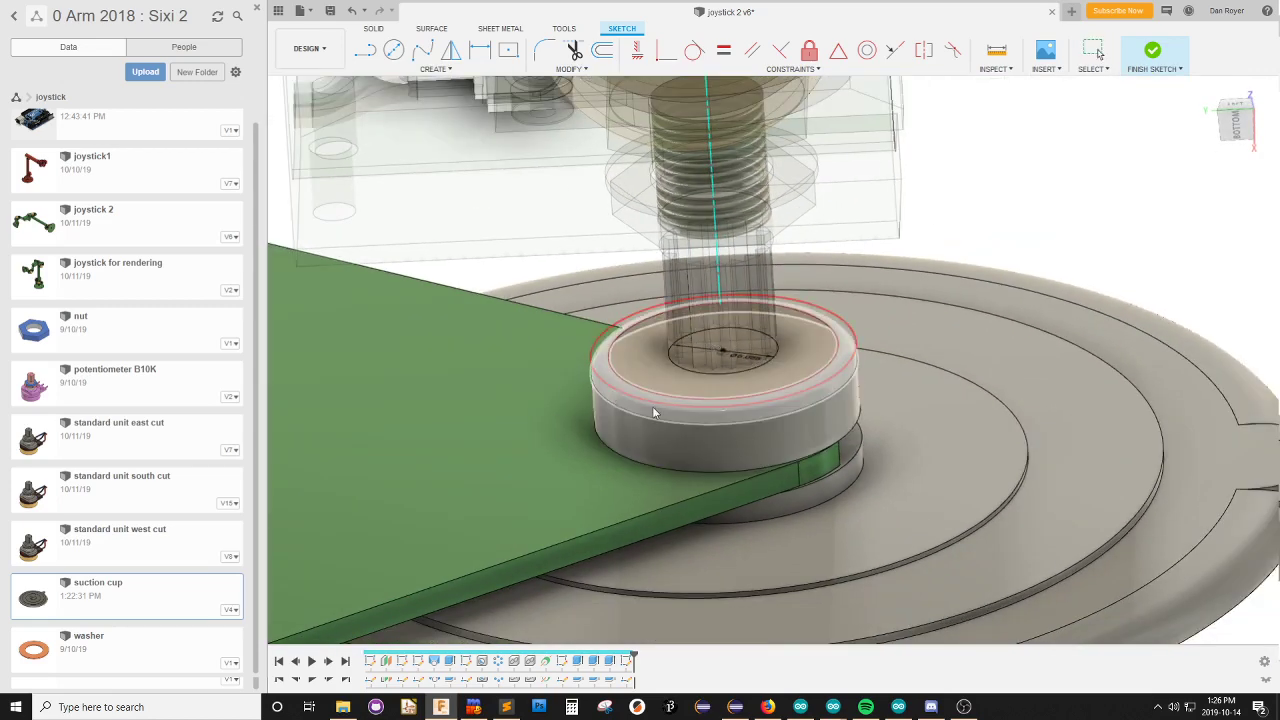
{"action": "left_click", "coordinate": [751, 427]}
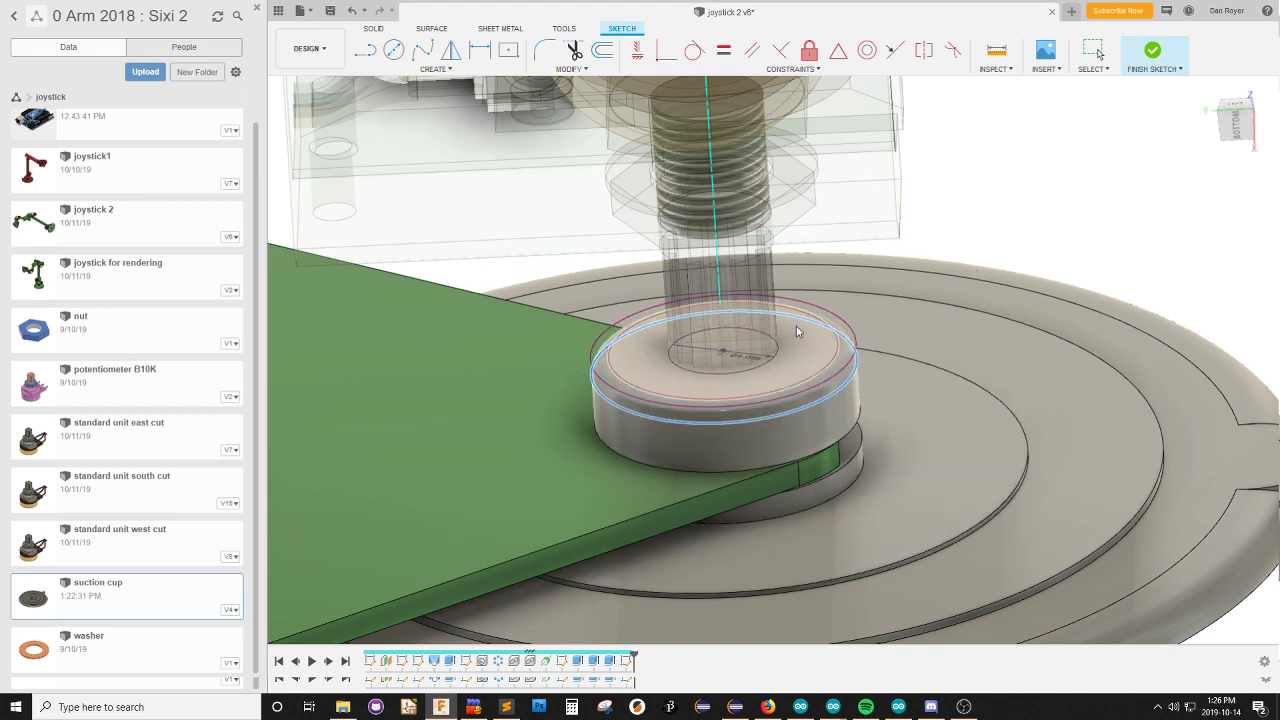
{"action": "key", "text": "e"}
{"action": "left_click", "coordinate": [770, 386]}
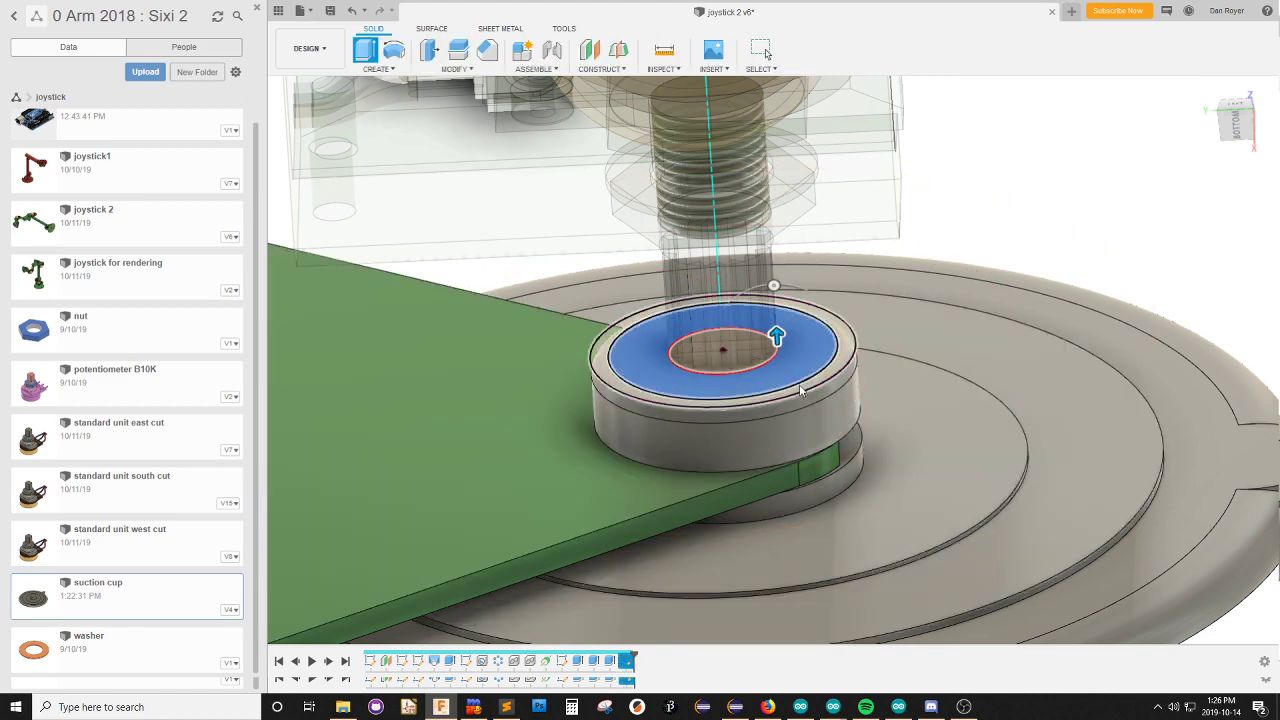
{"action": "left_click", "coordinate": [830, 378]}
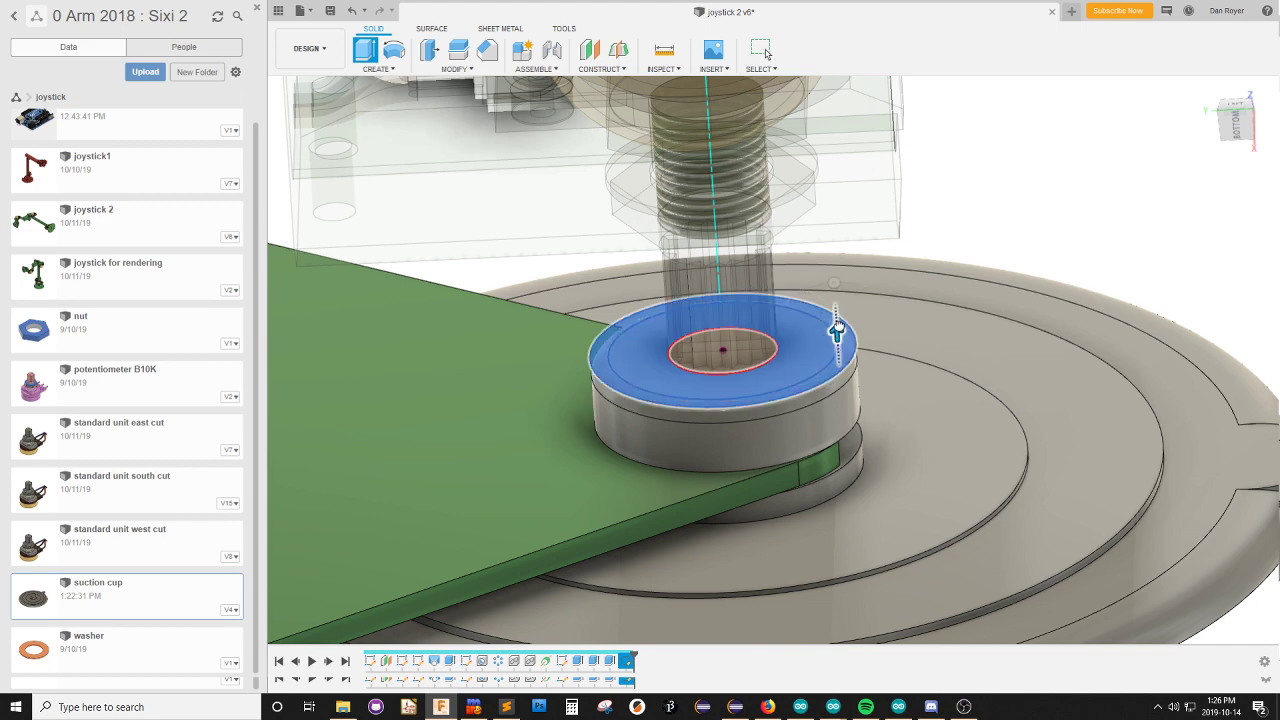
{"action": "left_click_drag", "start_coordinate": [836, 334], "coordinate": [850, 221]}
{"action": "middle_click_drag", "start_coordinate": [771, 331], "coordinate": [823, 221], "text": "shift"}
{"action": "left_click_drag", "start_coordinate": [830, 212], "coordinate": [852, 250]}
{"action": "scroll", "coordinate": [831, 206], "scroll_direction": "up", "scroll_amount": 5}
{"action": "scroll", "coordinate": [852, 250], "scroll_direction": "down", "scroll_amount": 5}
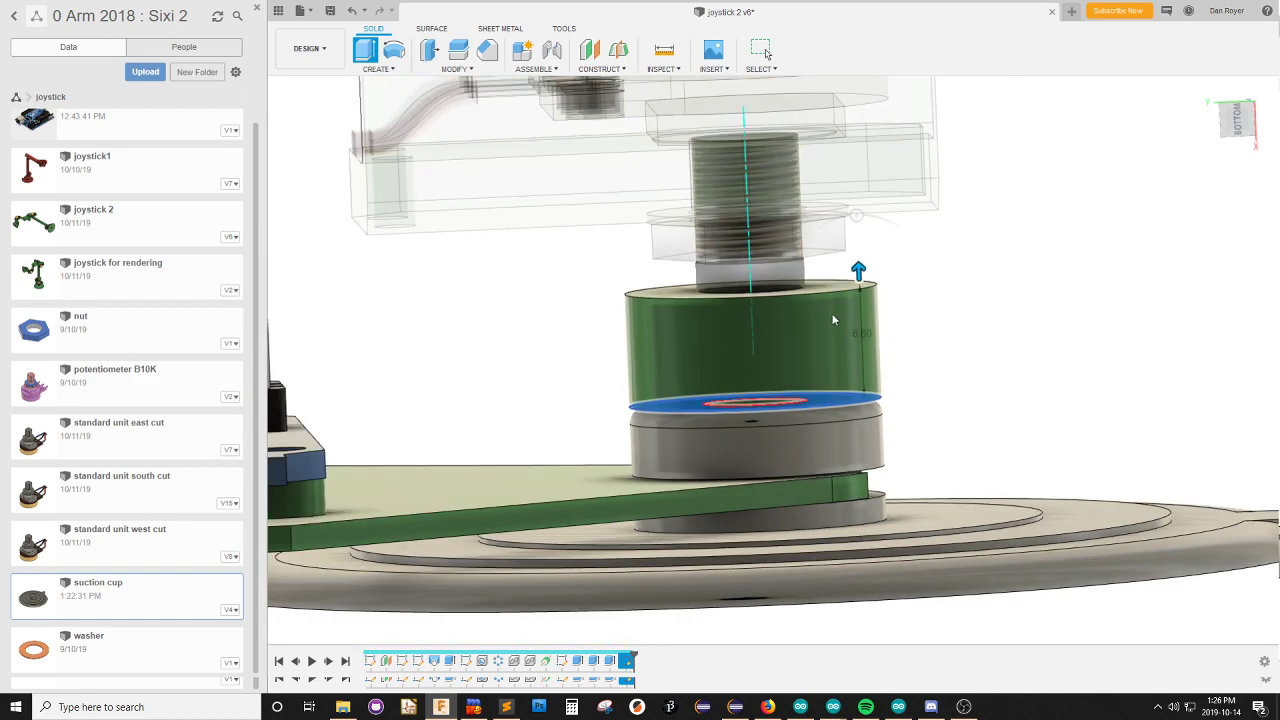
{"action": "mouse_move", "coordinate": [769, 340]}
{"action": "middle_mouse_down", "text": "shift"}
{"action": "mouse_move", "coordinate": [770, 310]}
{"action": "mouse_move", "coordinate": [773, 357]}
{"action": "middle_mouse_up", "text": "shift"}
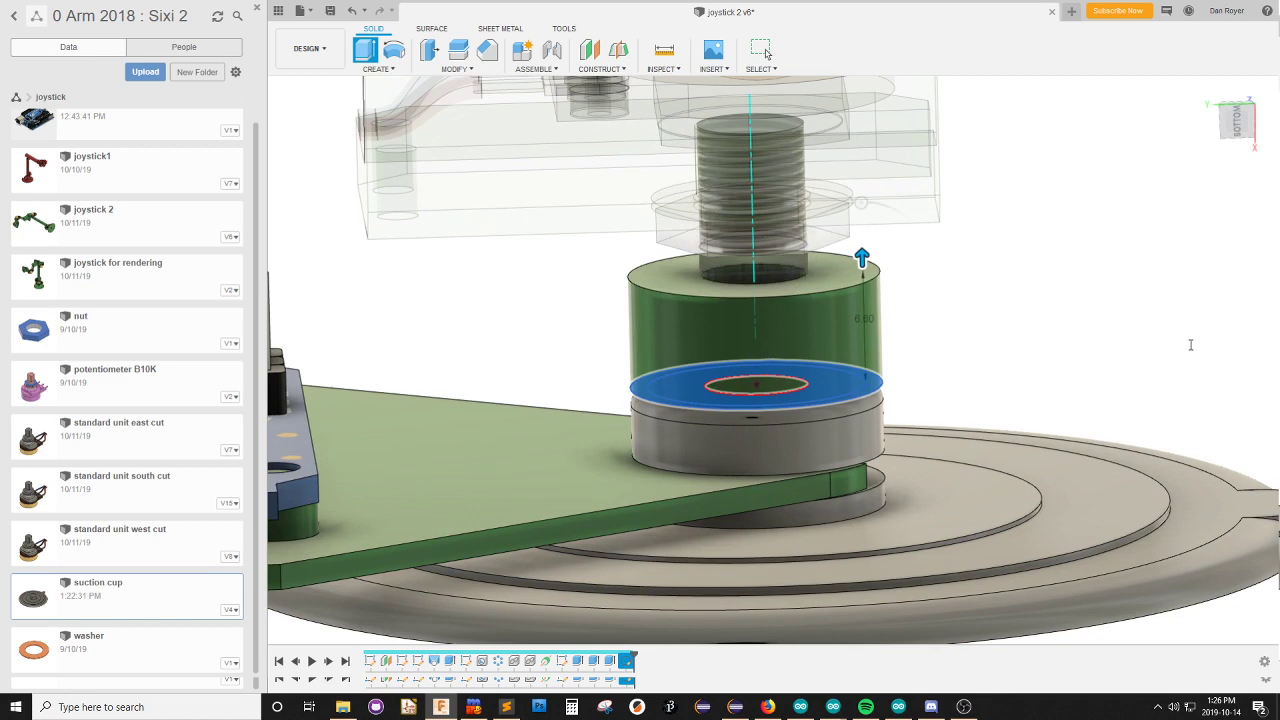
{"action": "left_click", "coordinate": [763, 51]}
Add a larger circle centred on the potentiometer shaft to the neck sketch, reaching out toward the Arduino.
{"action": "scroll", "coordinate": [979, 365], "scroll_direction": "down", "scroll_amount": 3}
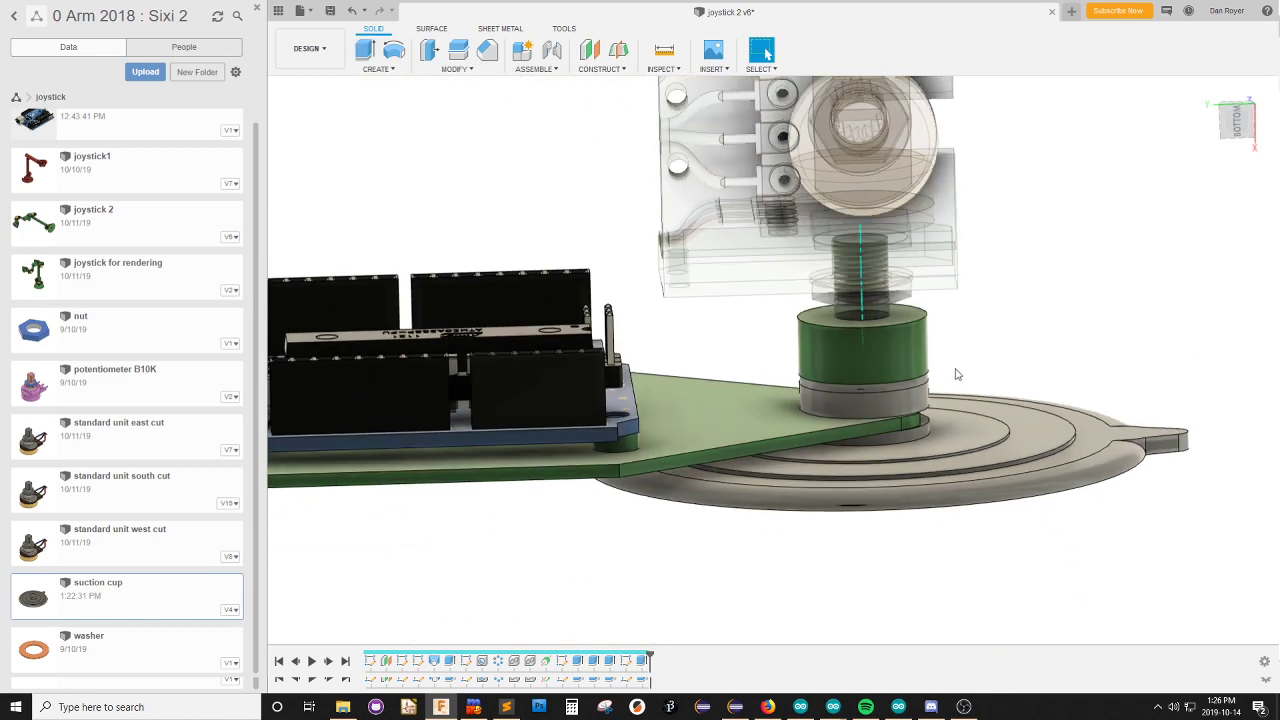
{"action": "scroll", "coordinate": [957, 375], "scroll_direction": "up", "scroll_amount": 2}
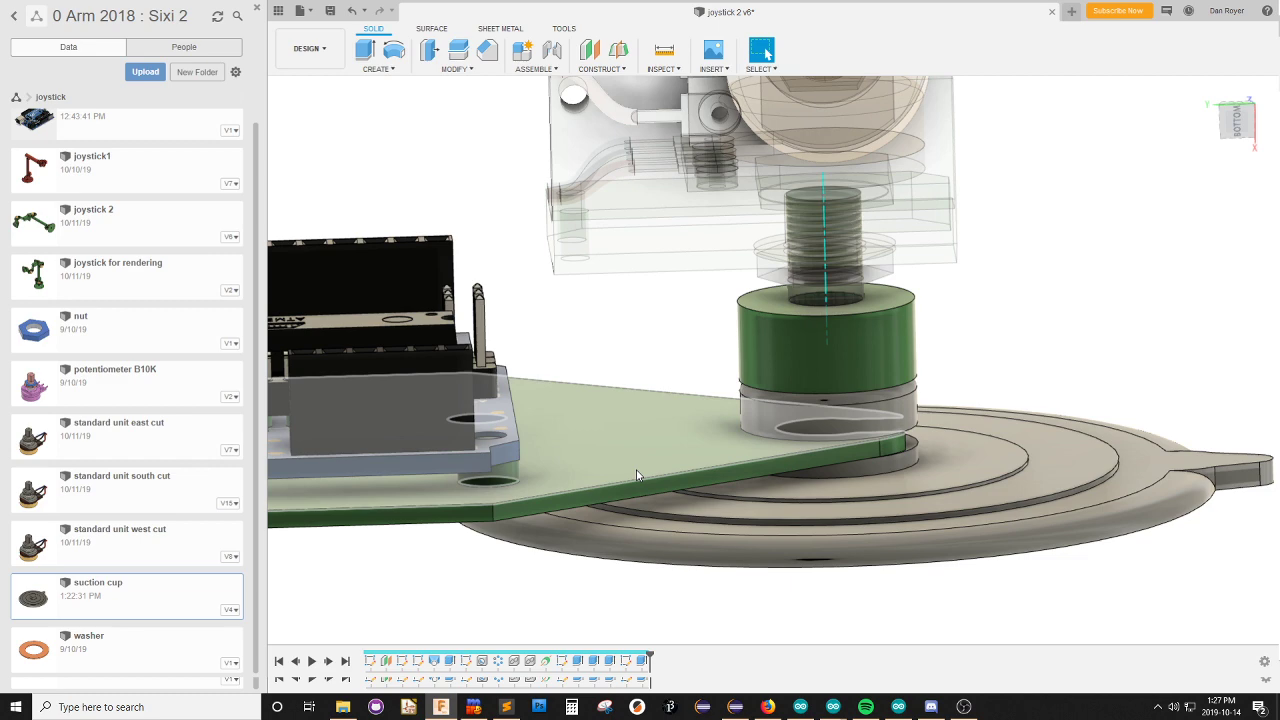
{"action": "scroll", "coordinate": [773, 470], "scroll_direction": "down", "scroll_amount": 2}
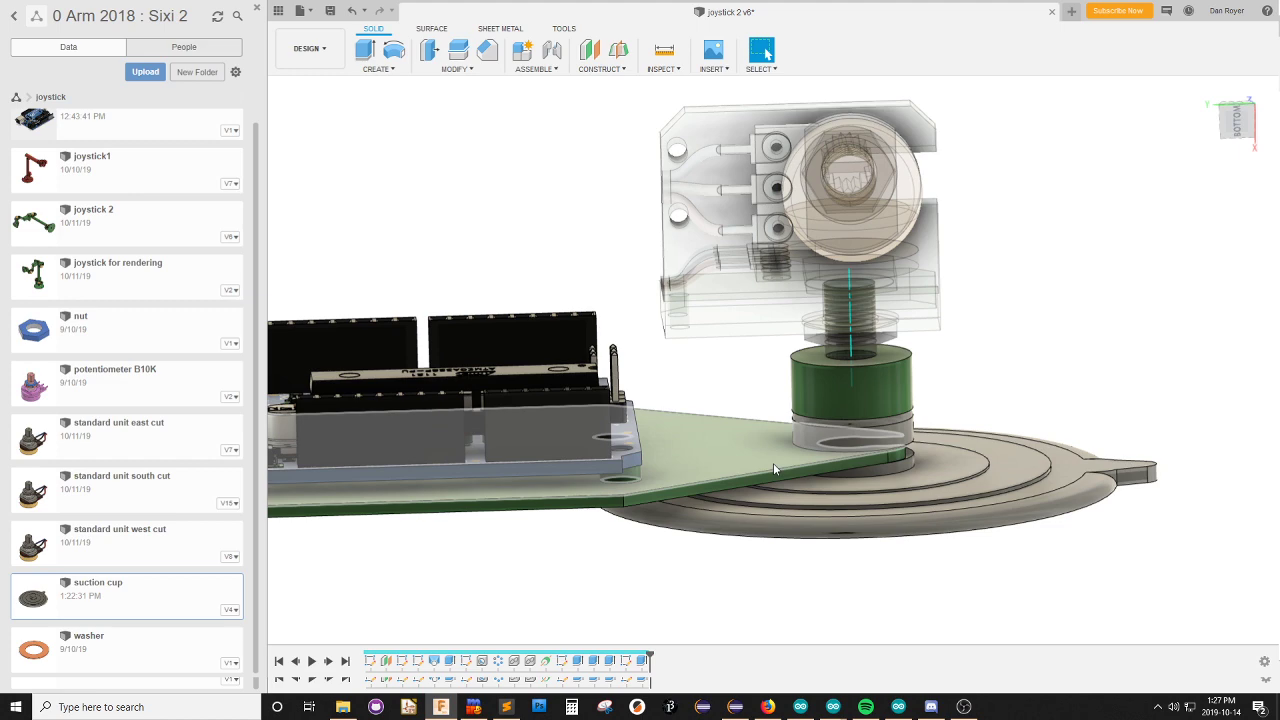
{"action": "scroll", "coordinate": [754, 409], "scroll_direction": "up", "scroll_amount": 4}
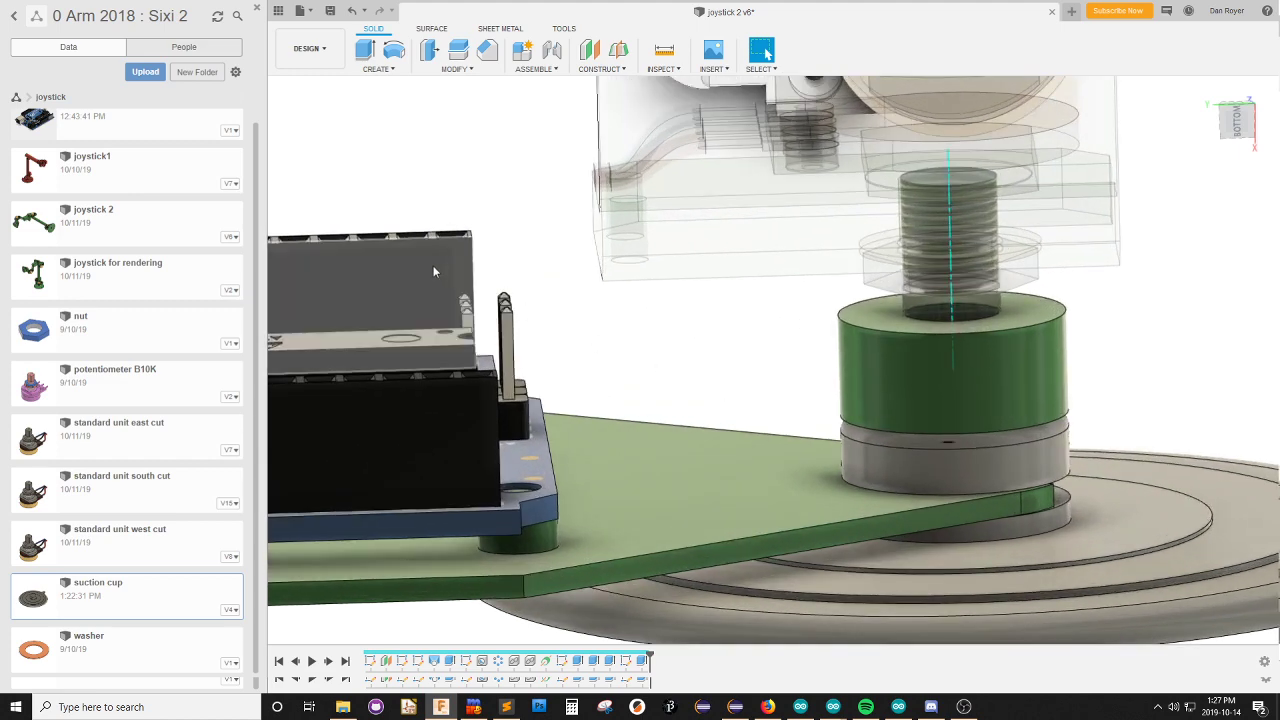
{"action": "left_click", "coordinate": [626, 662]}
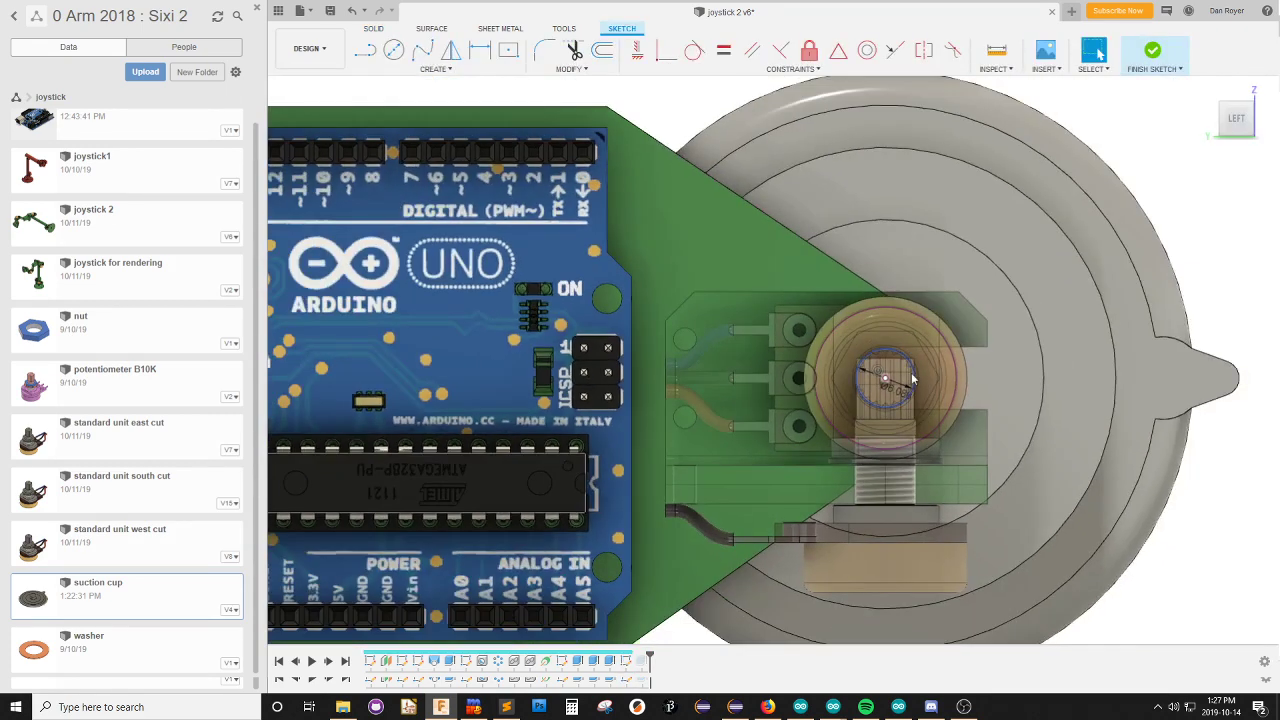
{"action": "key", "text": "c"}
{"action": "left_click", "coordinate": [885, 378]}
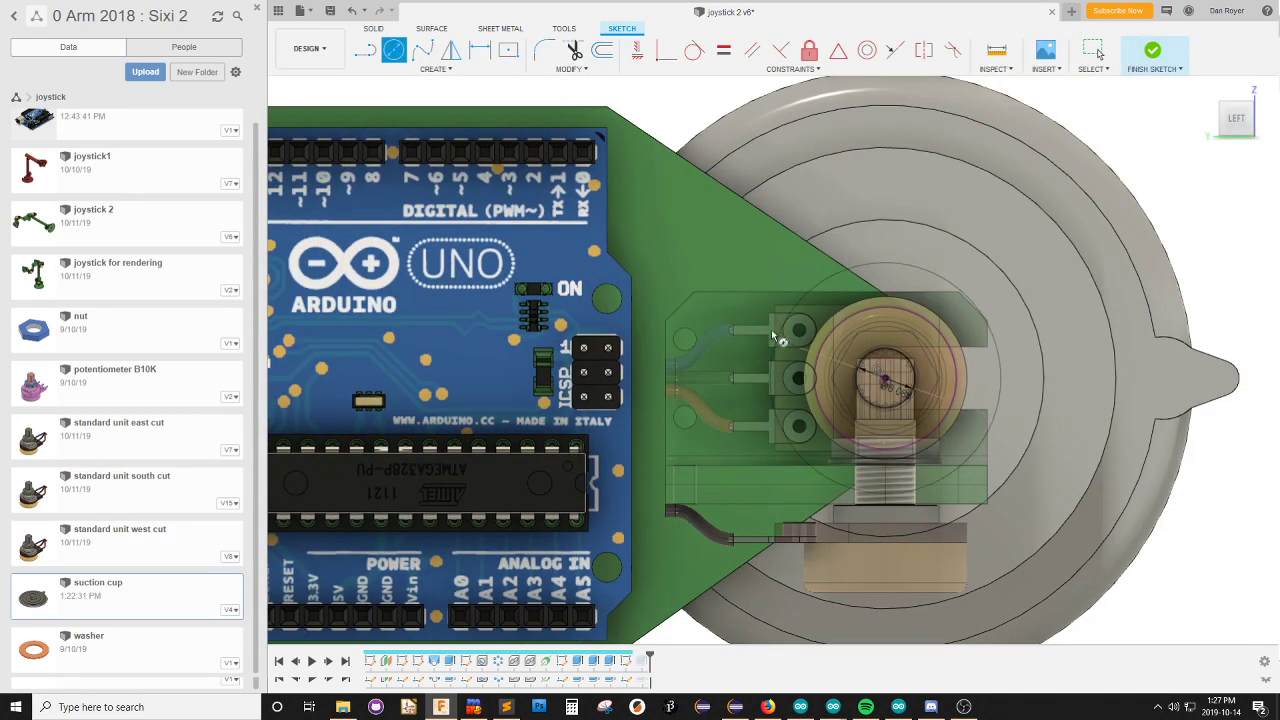
{"action": "left_click", "coordinate": [733, 293]}
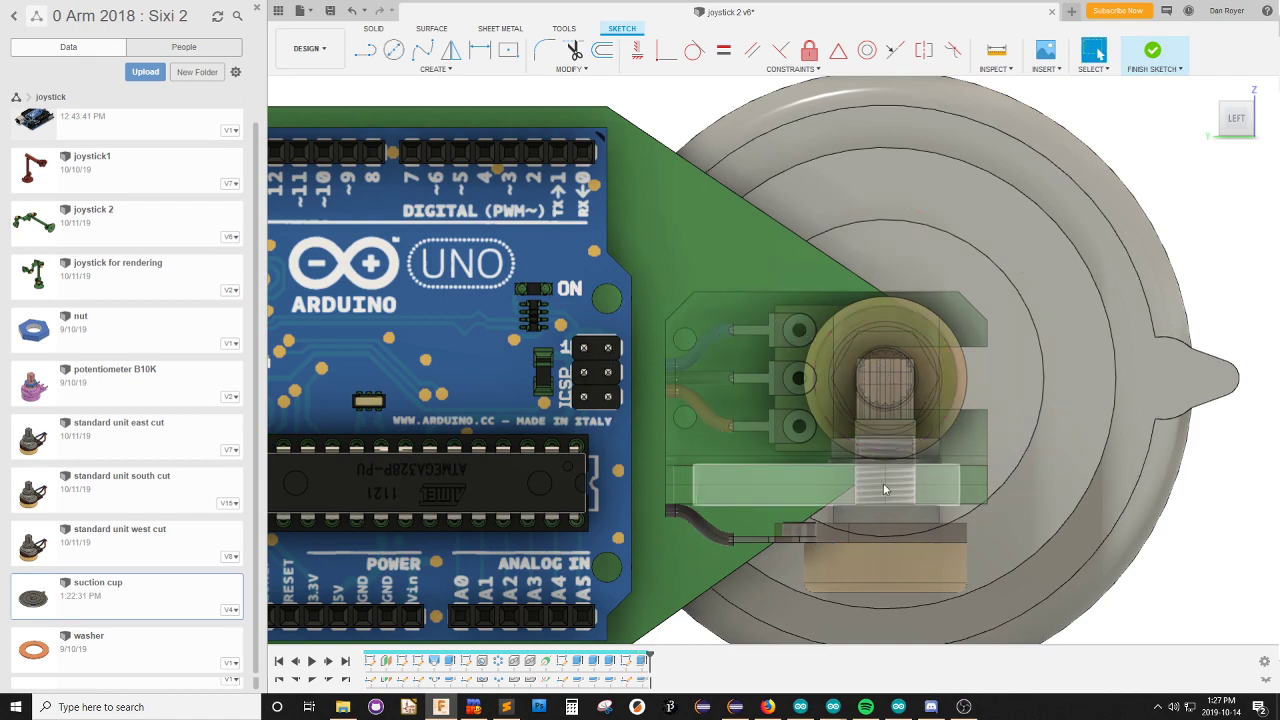
{"action": "left_click", "coordinate": [1152, 50]}
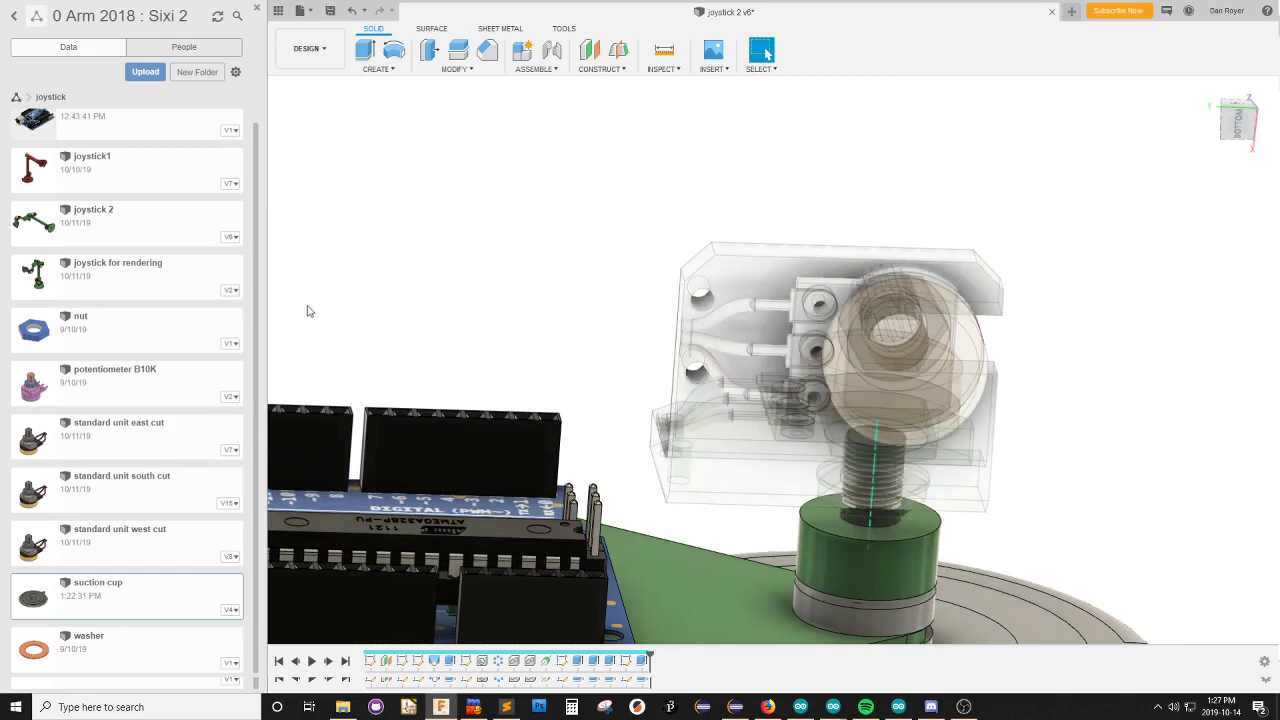
Extrude the area between the neck and the large circle 6 mm upward and also downward to the base plate.
{"action": "scroll", "coordinate": [591, 298], "scroll_direction": "down", "scroll_amount": 2}
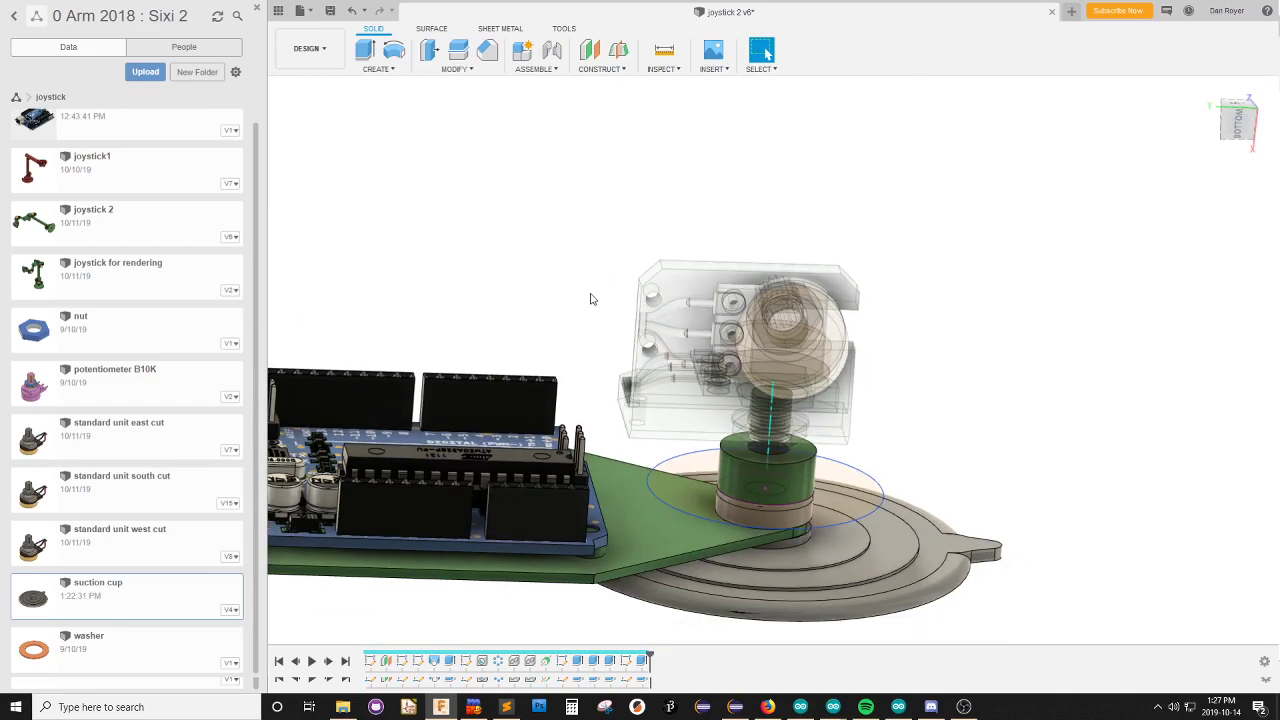
{"action": "key", "text": "e"}
{"action": "scroll", "coordinate": [692, 499], "scroll_direction": "up", "scroll_amount": 2}
{"action": "left_click", "coordinate": [691, 480]}
{"action": "key", "text": "e"}
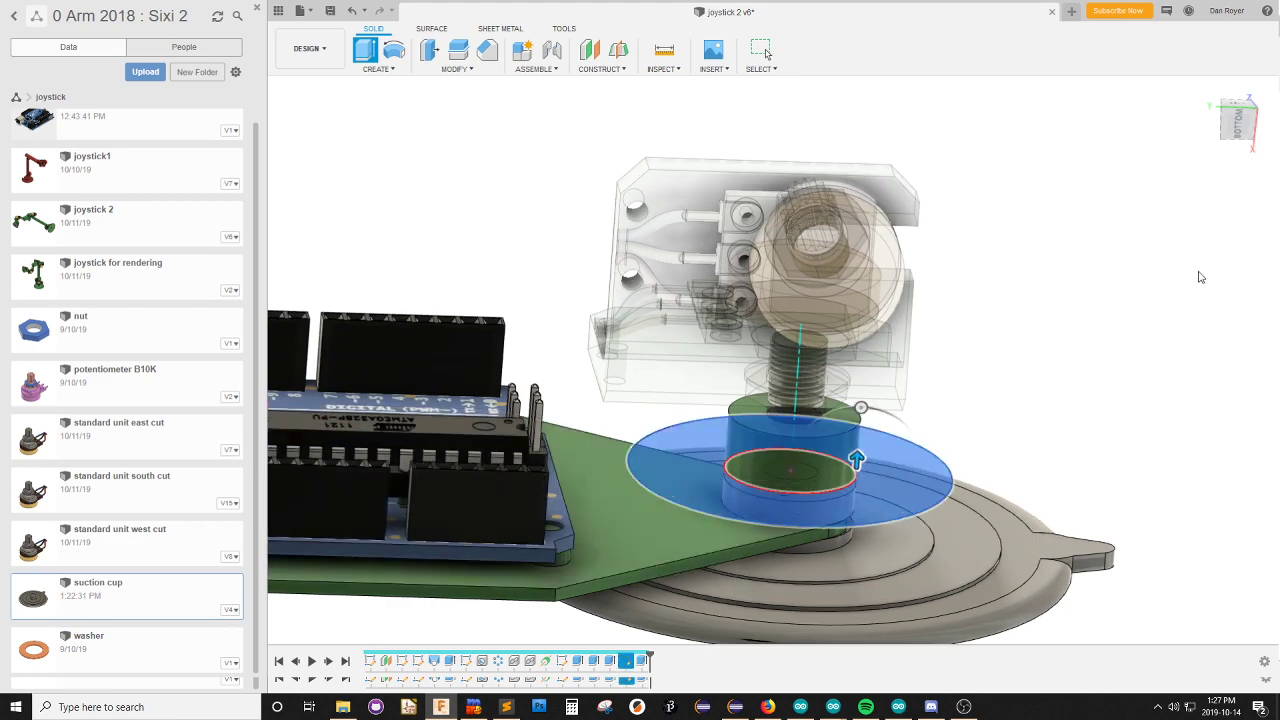
{"action": "scroll", "coordinate": [680, 600], "scroll_direction": "down", "scroll_amount": 2}
{"action": "scroll", "coordinate": [719, 428], "scroll_direction": "up", "scroll_amount": 5}
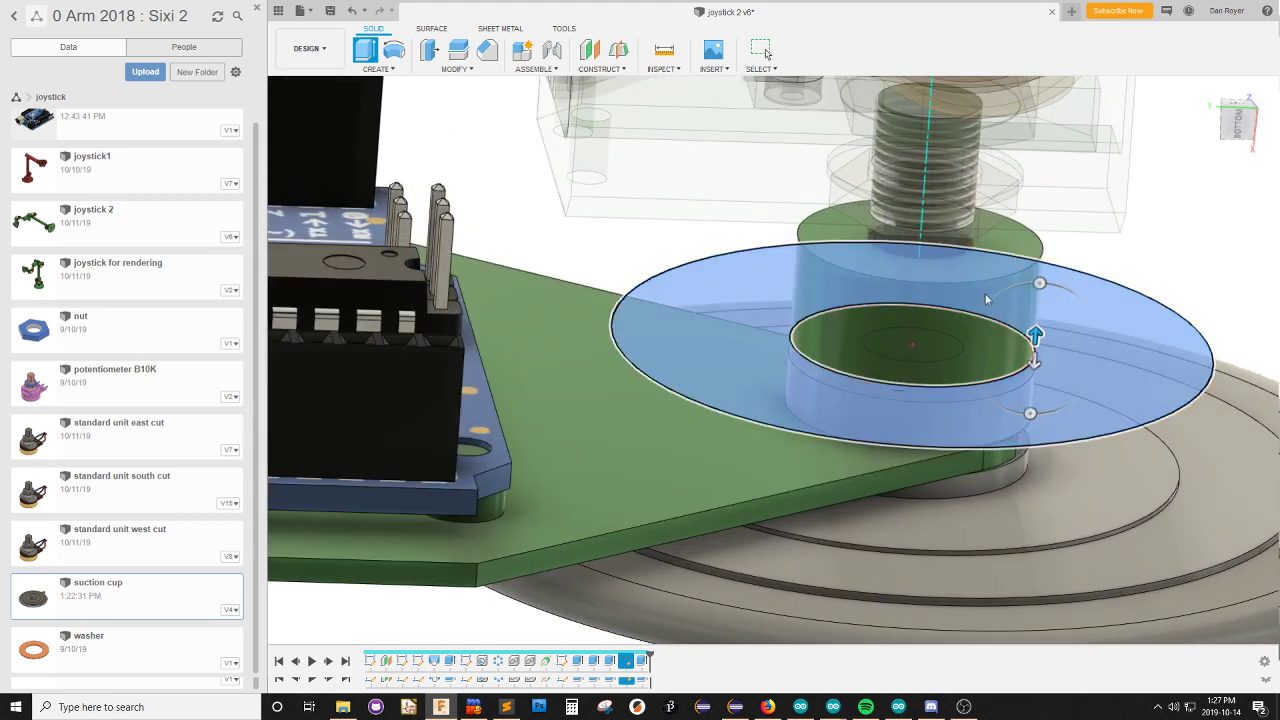
{"action": "left_click_drag", "start_coordinate": [1035, 334], "coordinate": [837, 237]}
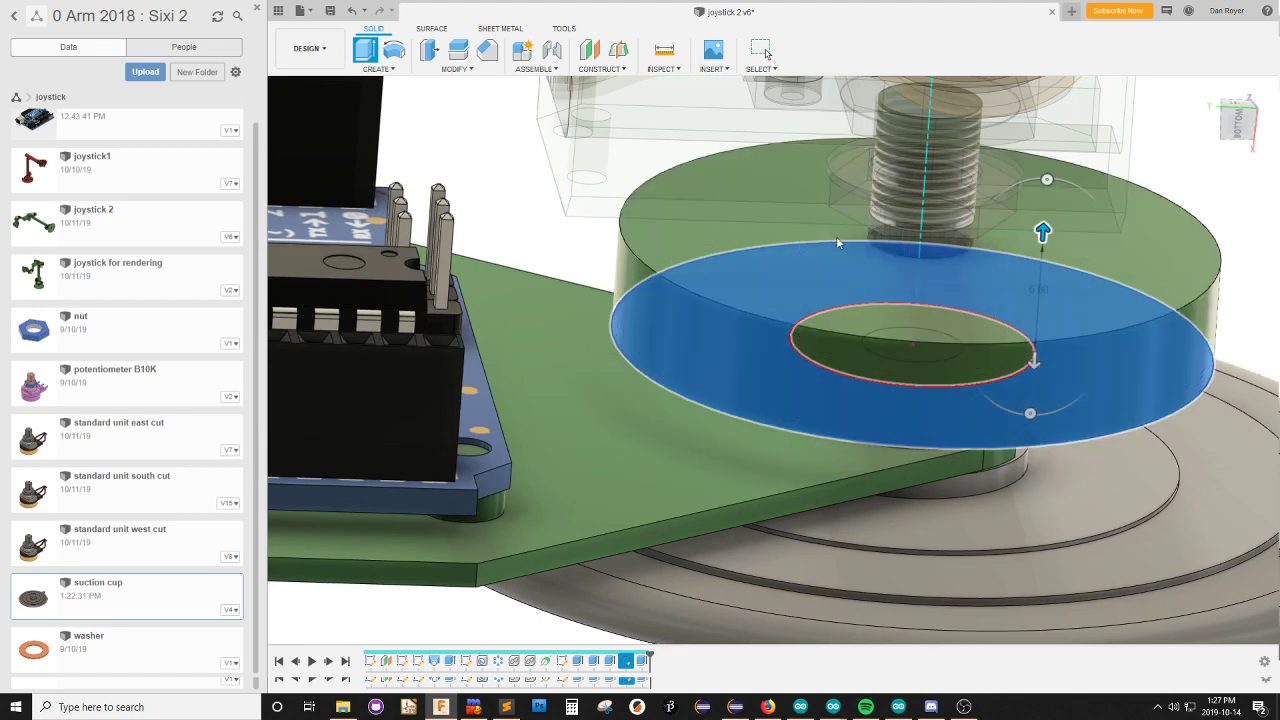
{"action": "middle_click_drag", "start_coordinate": [800, 358], "coordinate": [762, 446], "text": "shift"}
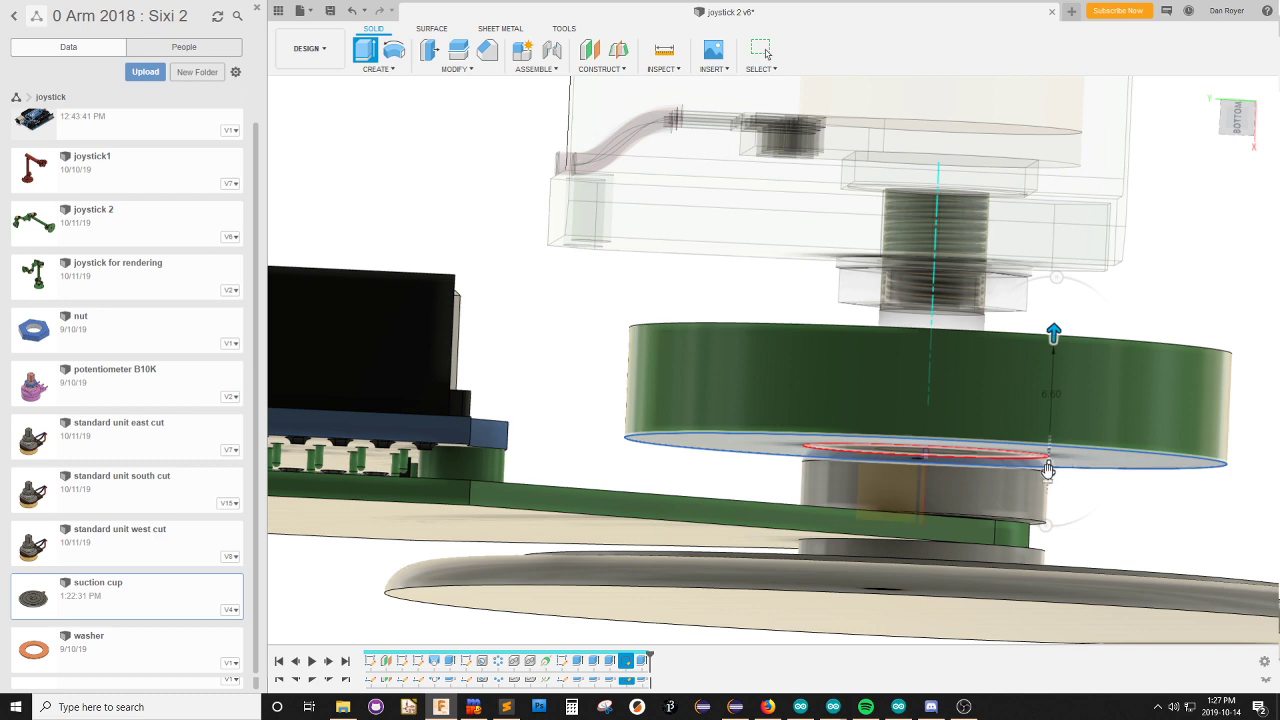
{"action": "left_click_drag", "start_coordinate": [1047, 470], "coordinate": [1047, 487]}
{"action": "middle_click_drag", "start_coordinate": [689, 459], "coordinate": [681, 483], "text": "shift"}
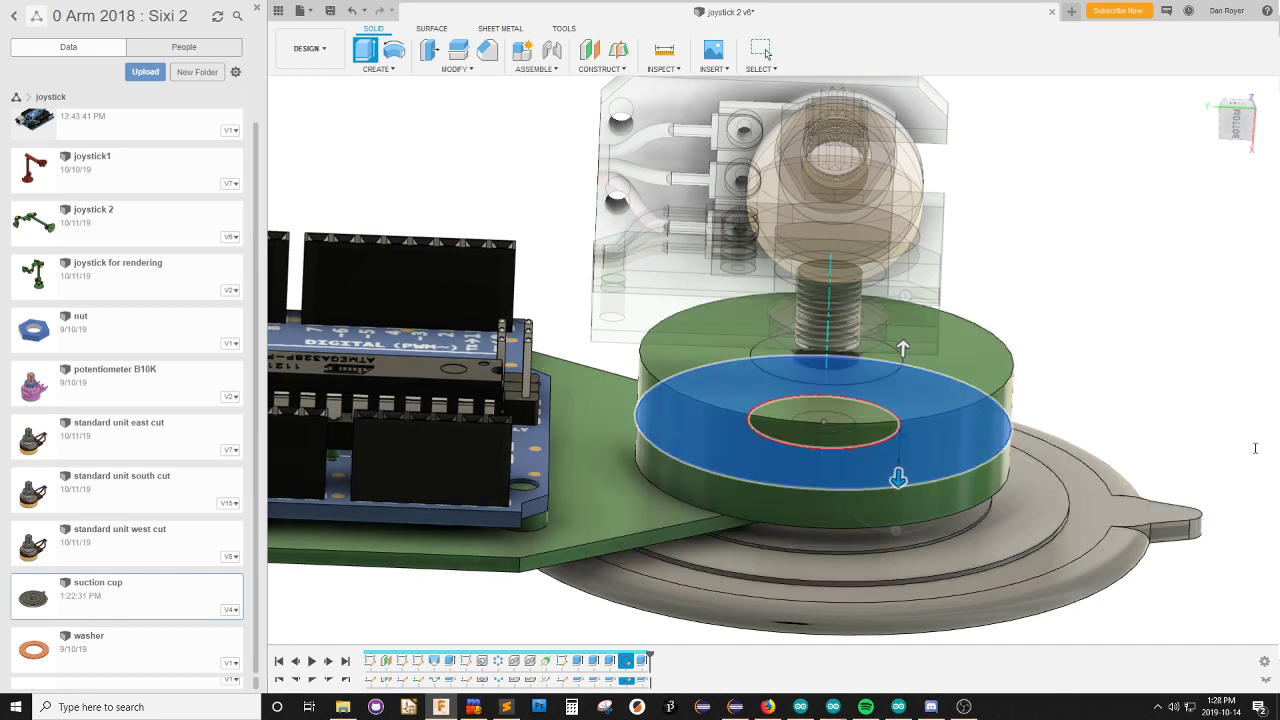
{"action": "key", "text": "Return"}
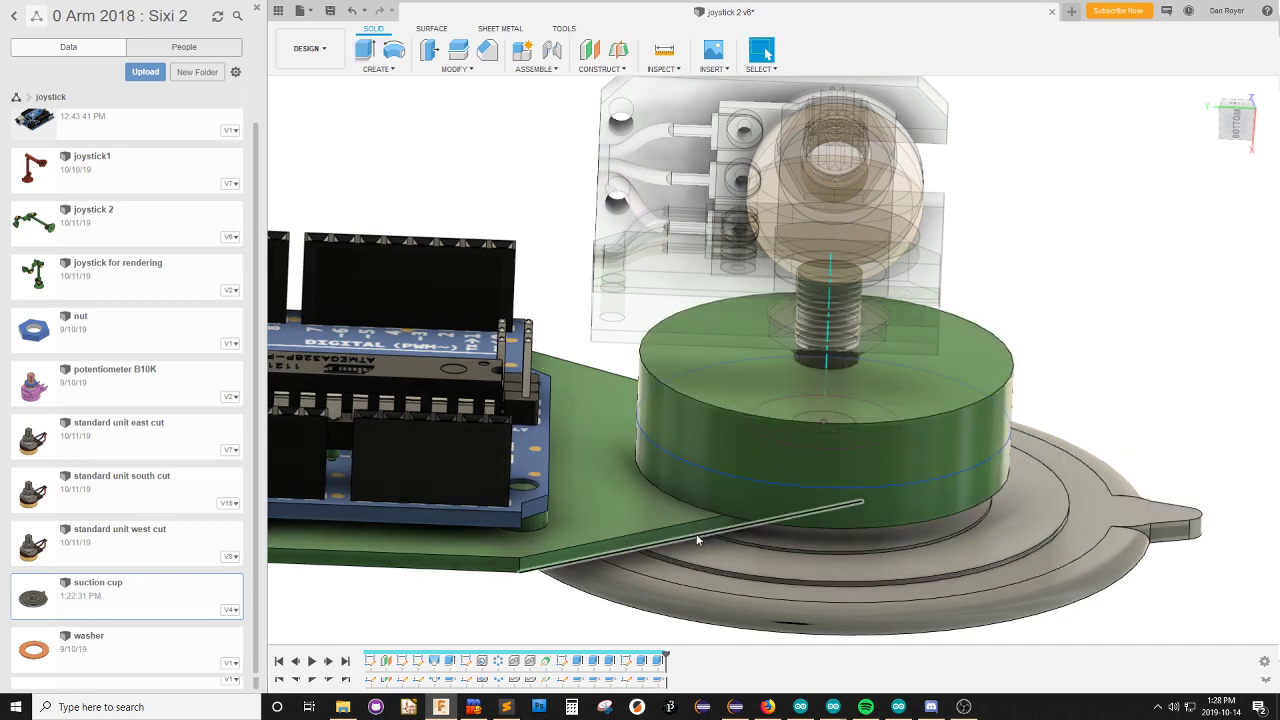
Project the base plate's two slanted edges into the neck sketch so that they divide the large circle.
{"action": "double_click", "coordinate": [626, 662]}
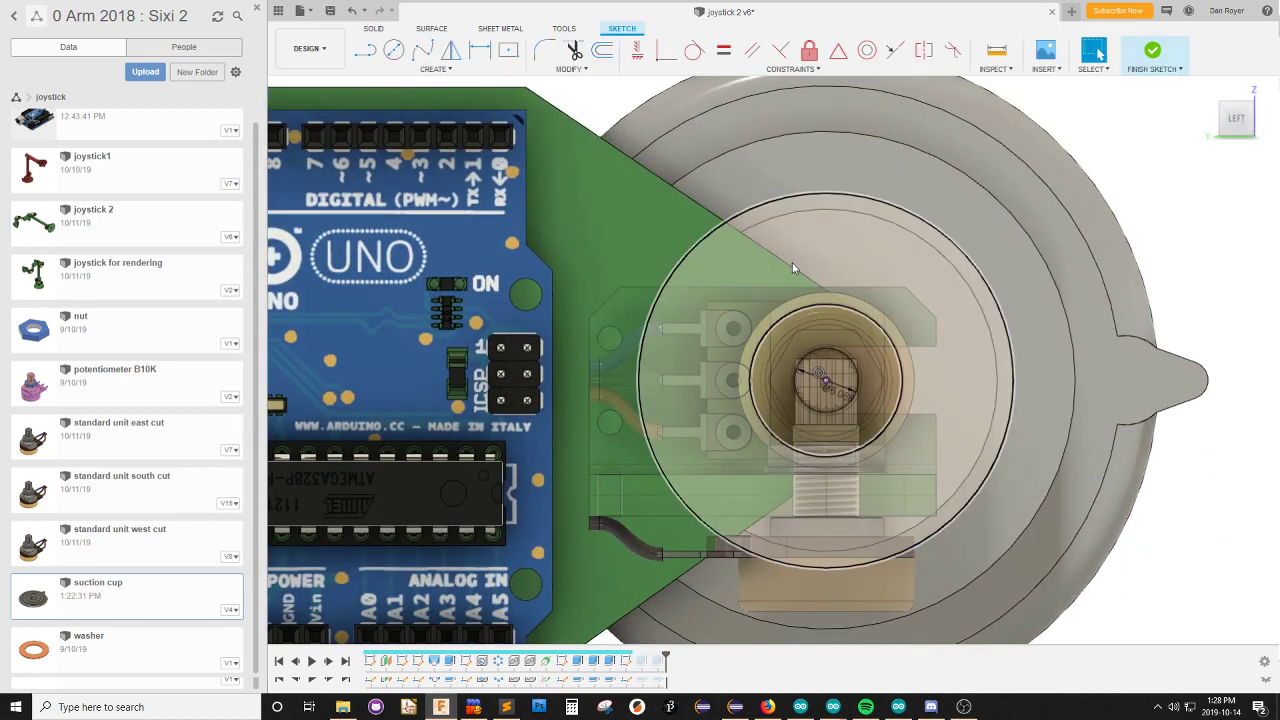
{"action": "key", "text": "p"}
{"action": "left_click", "coordinate": [794, 269]}
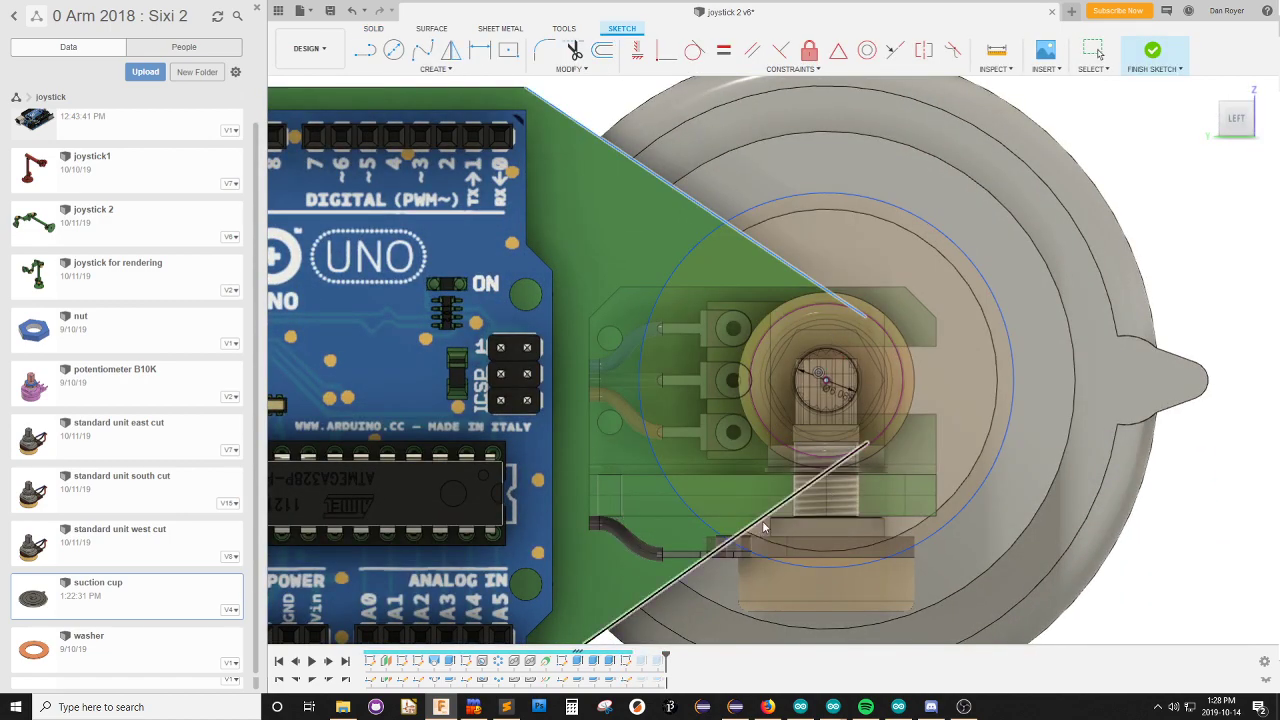
{"action": "key", "text": "Return"}
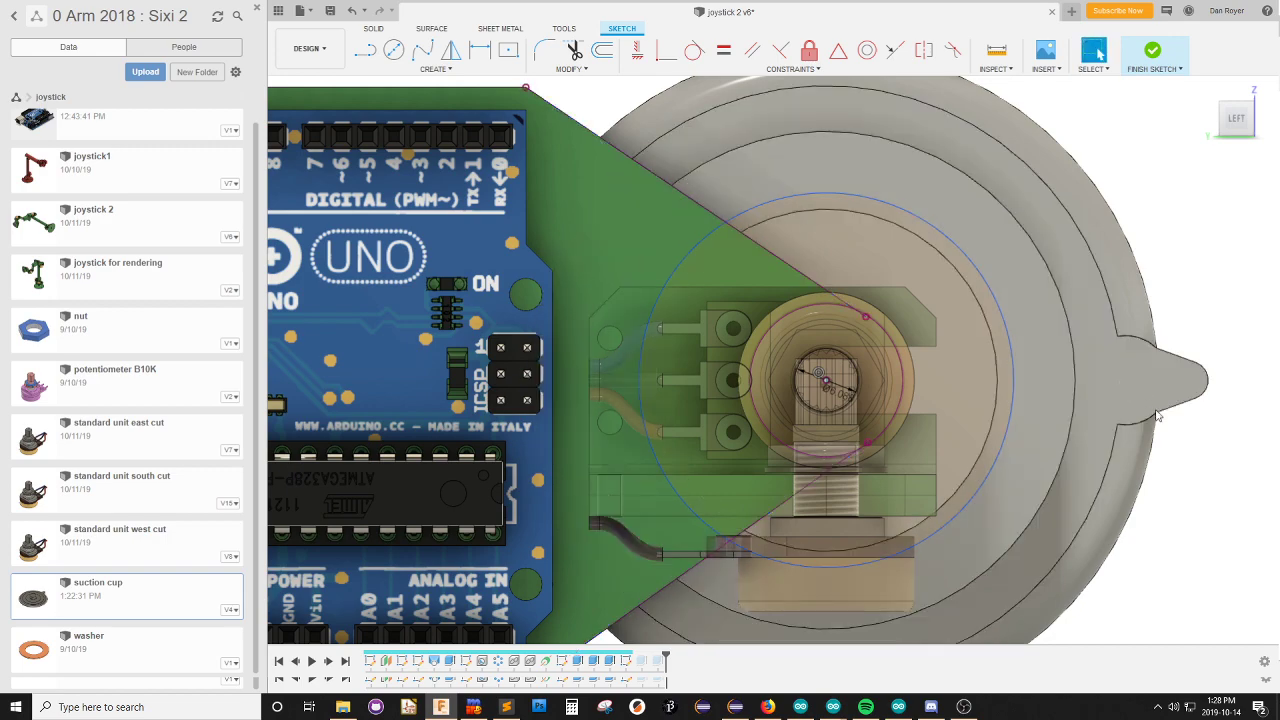
{"action": "key", "text": "e"}
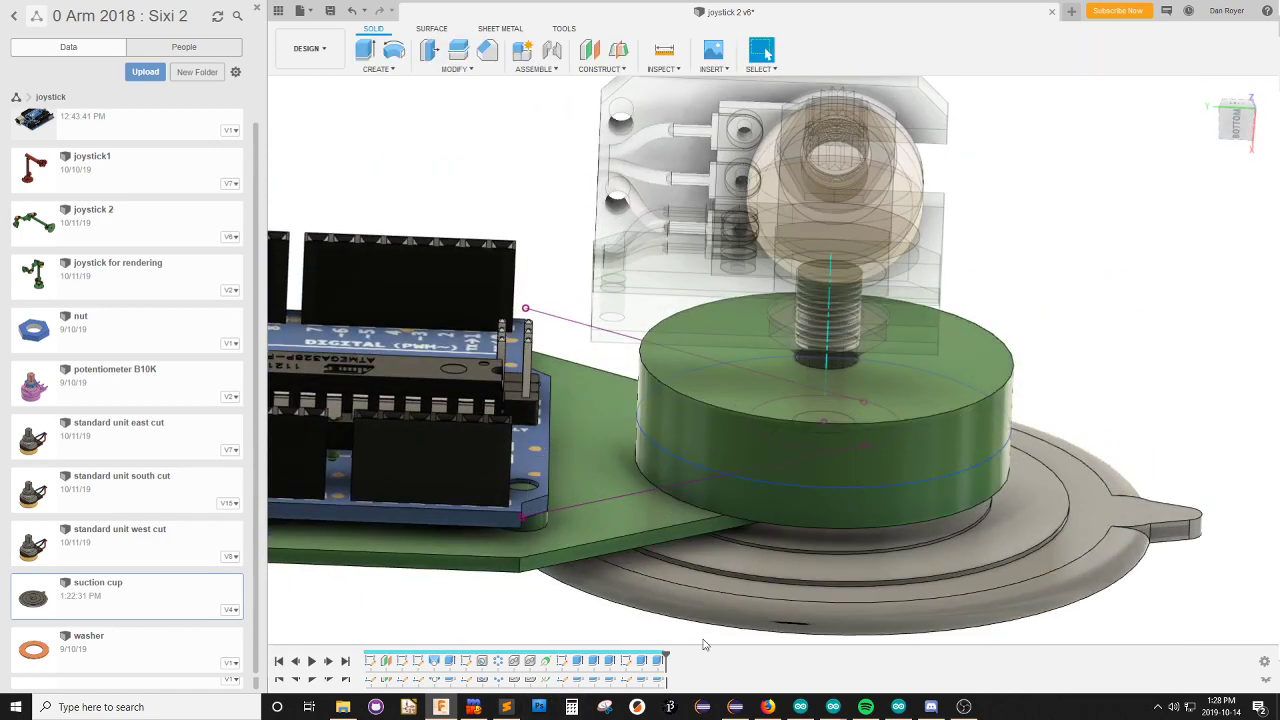
Edit the large disc's extrusion to keep only the part between the base plate's slanted edges.
{"action": "left_click", "coordinate": [659, 662]}
{"action": "double_click", "coordinate": [690, 522]}
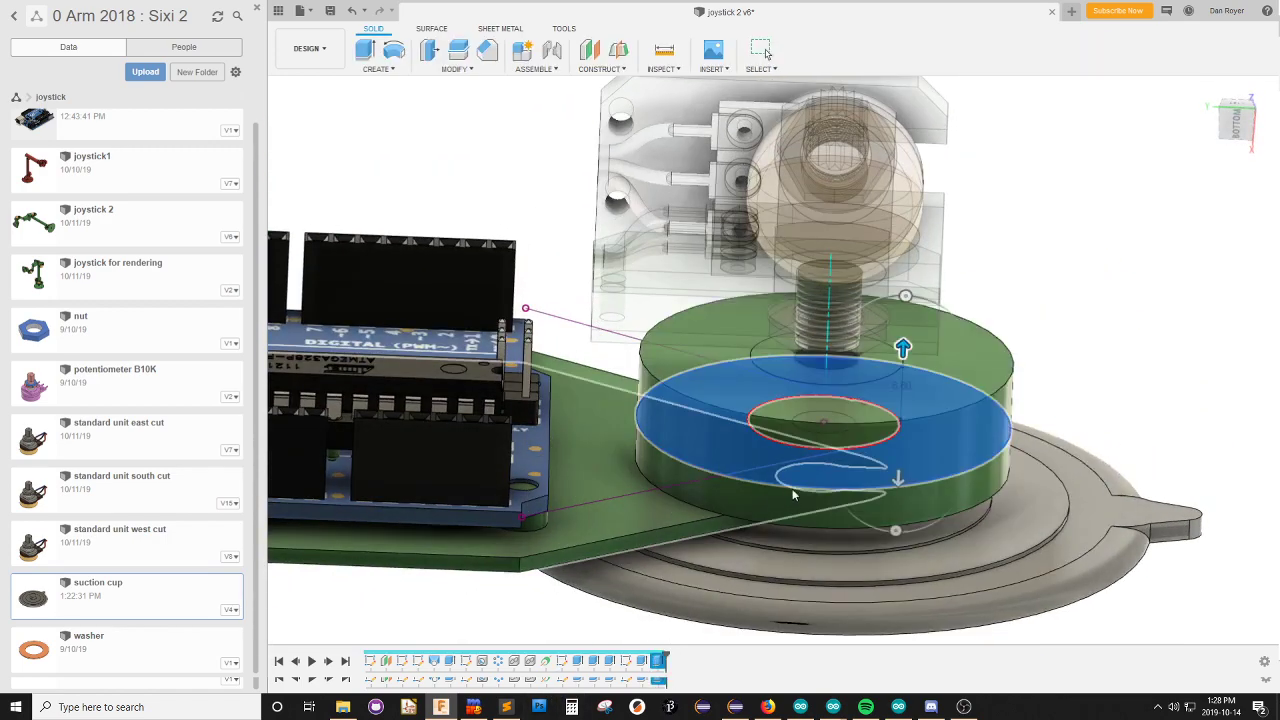
{"action": "left_click", "coordinate": [955, 431]}
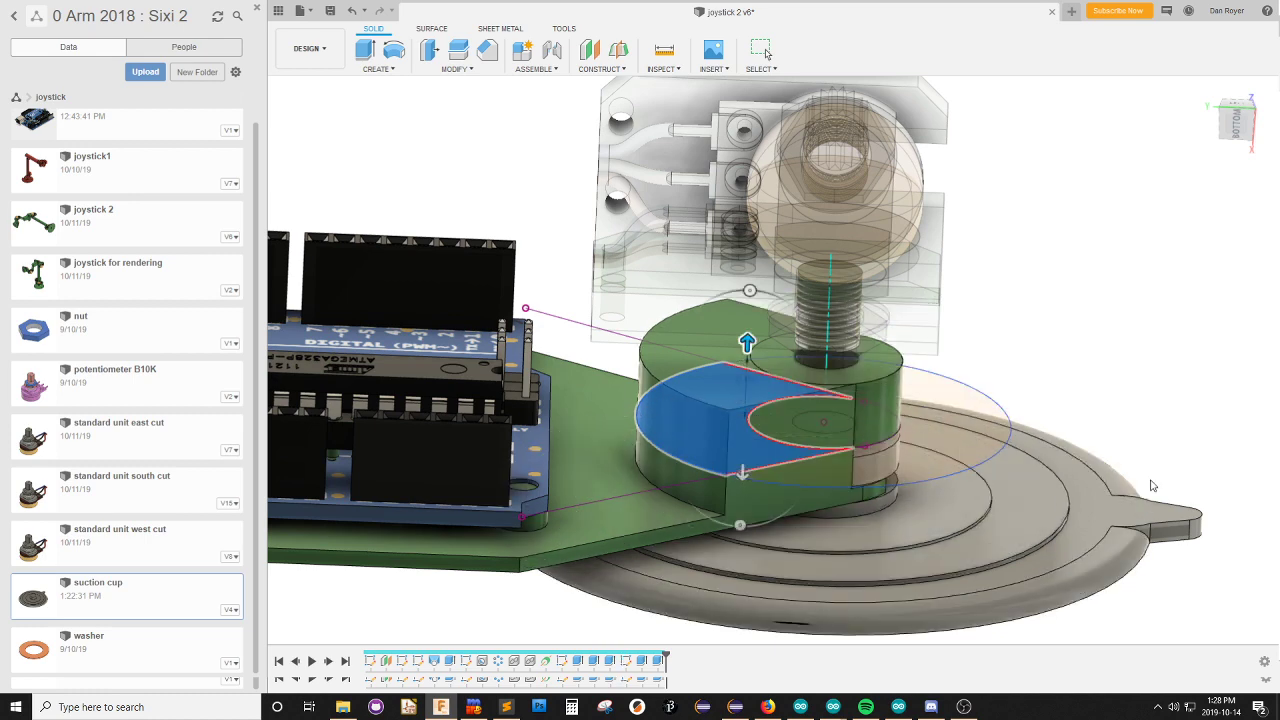
{"action": "key", "text": "Return"}
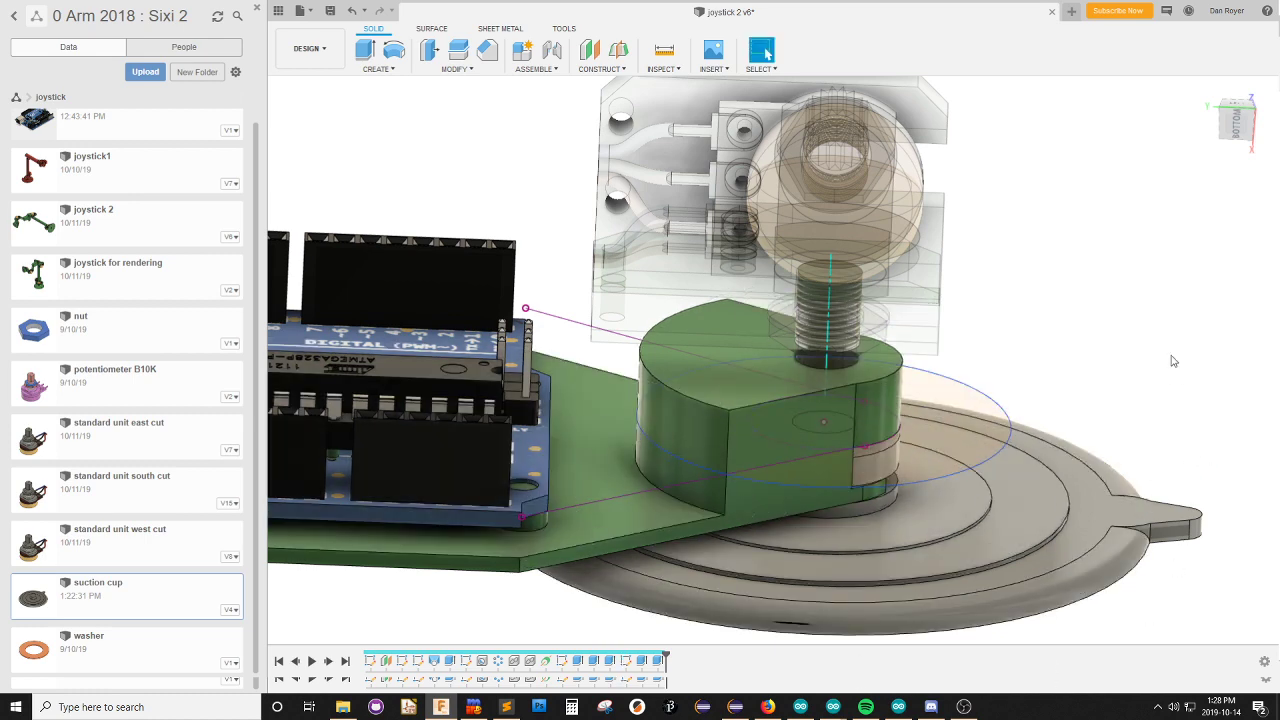
Chamfer the block's curved top edge facing the Arduino so it slopes from the shaft collar down to the base plate.
{"action": "left_click", "coordinate": [487, 50]}
{"action": "left_click", "coordinate": [644, 369]}
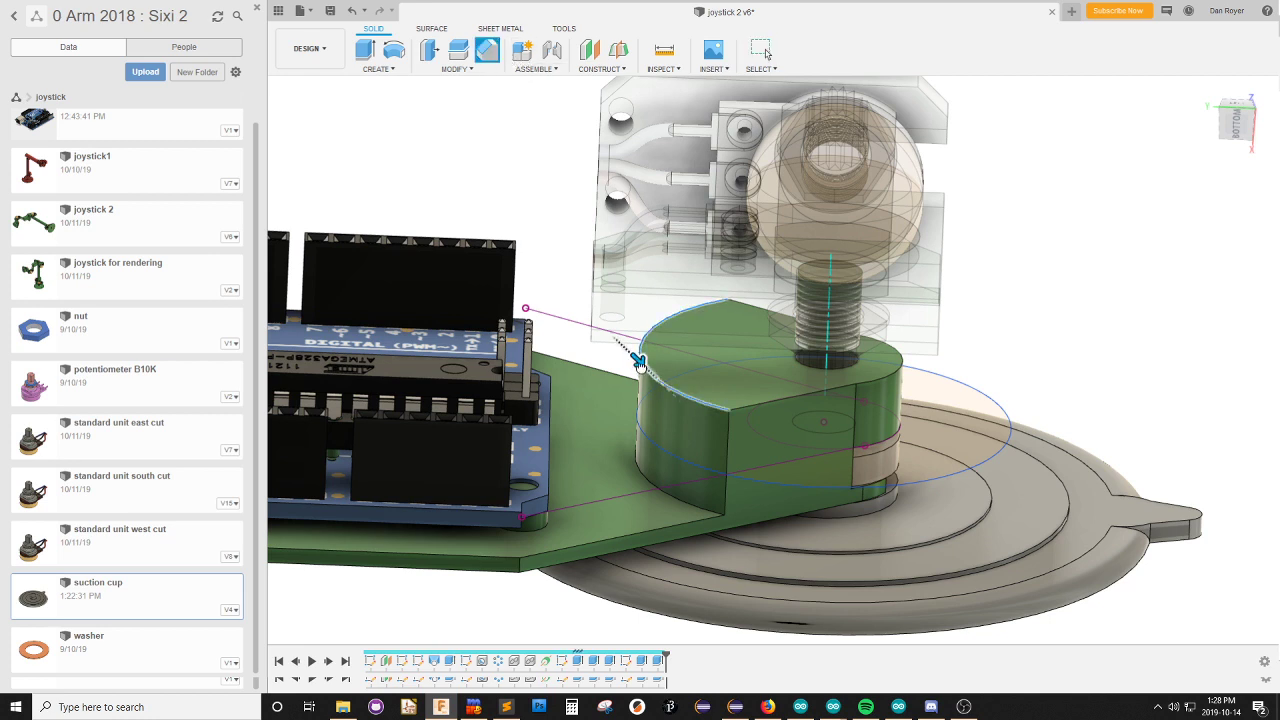
{"action": "left_click_drag", "start_coordinate": [644, 369], "coordinate": [689, 406]}
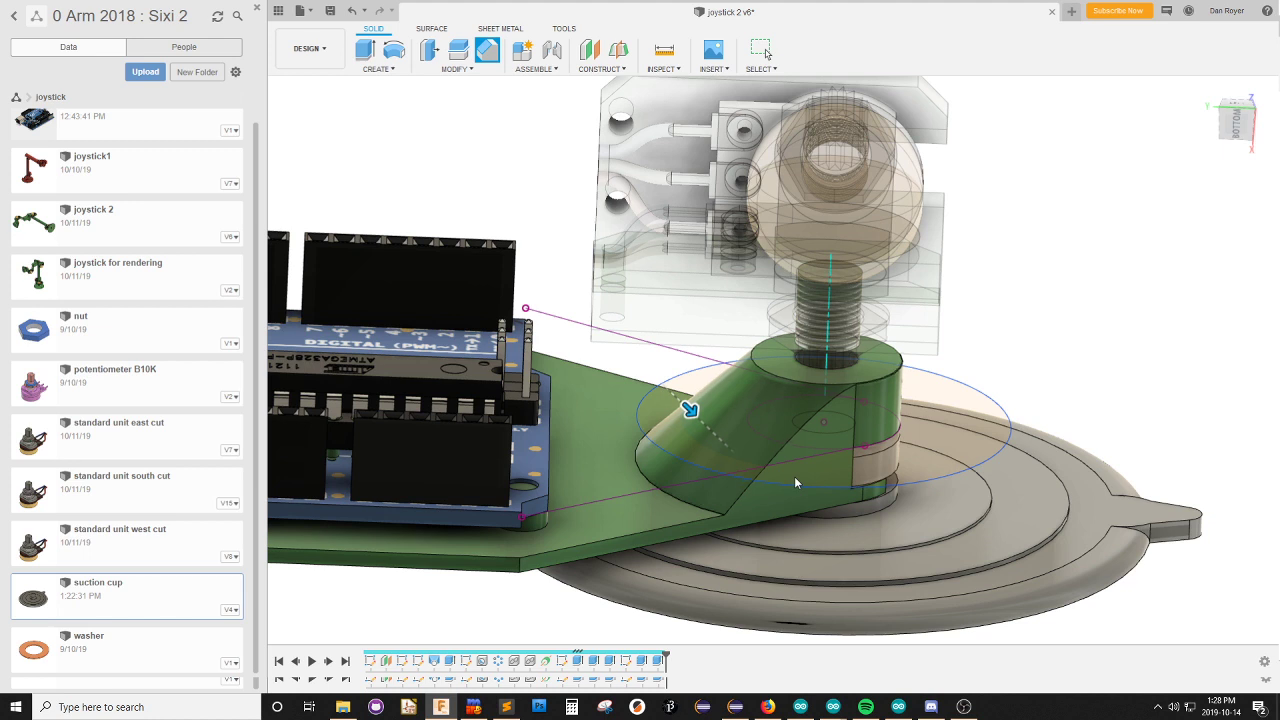
{"action": "key", "text": "Return"}
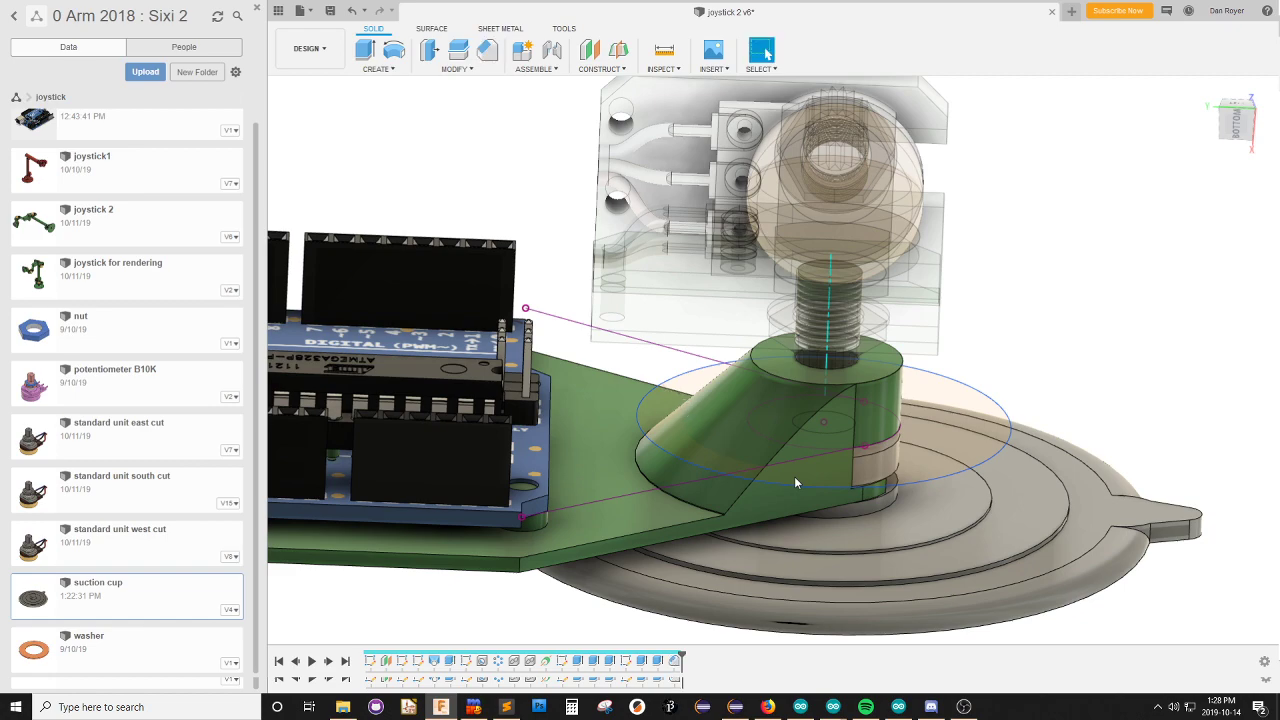
Examine the sloped shaft support and its position relative to the Arduino, bracket and suction cup.
{"action": "middle_click_drag", "start_coordinate": [772, 462], "coordinate": [679, 423], "text": "shift"}
{"action": "middle_click_drag", "start_coordinate": [787, 481], "coordinate": [782, 507], "text": "shift"}
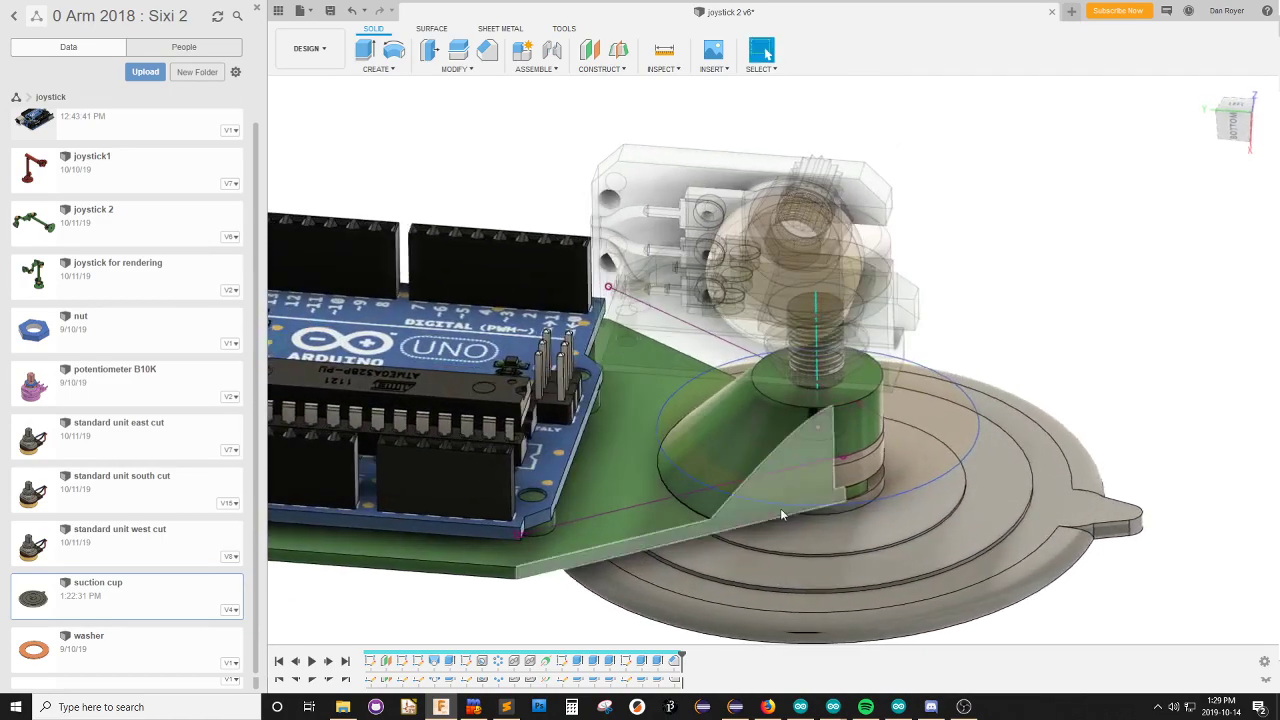
{"action": "scroll", "coordinate": [782, 507], "scroll_direction": "down", "scroll_amount": 2}
{"action": "scroll", "coordinate": [652, 436], "scroll_direction": "up", "scroll_amount": 2}
{"action": "scroll", "coordinate": [652, 523], "scroll_direction": "down", "scroll_amount": 3}
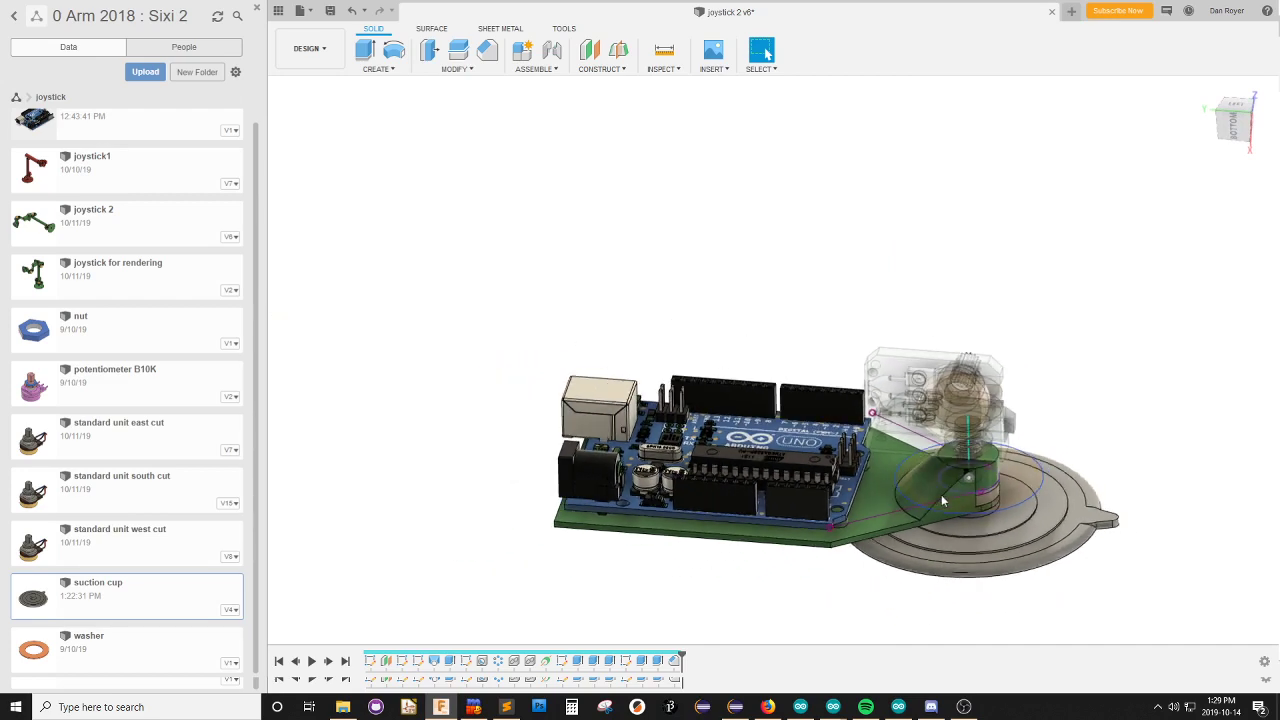
{"action": "scroll", "coordinate": [664, 481], "scroll_direction": "up", "scroll_amount": 4}
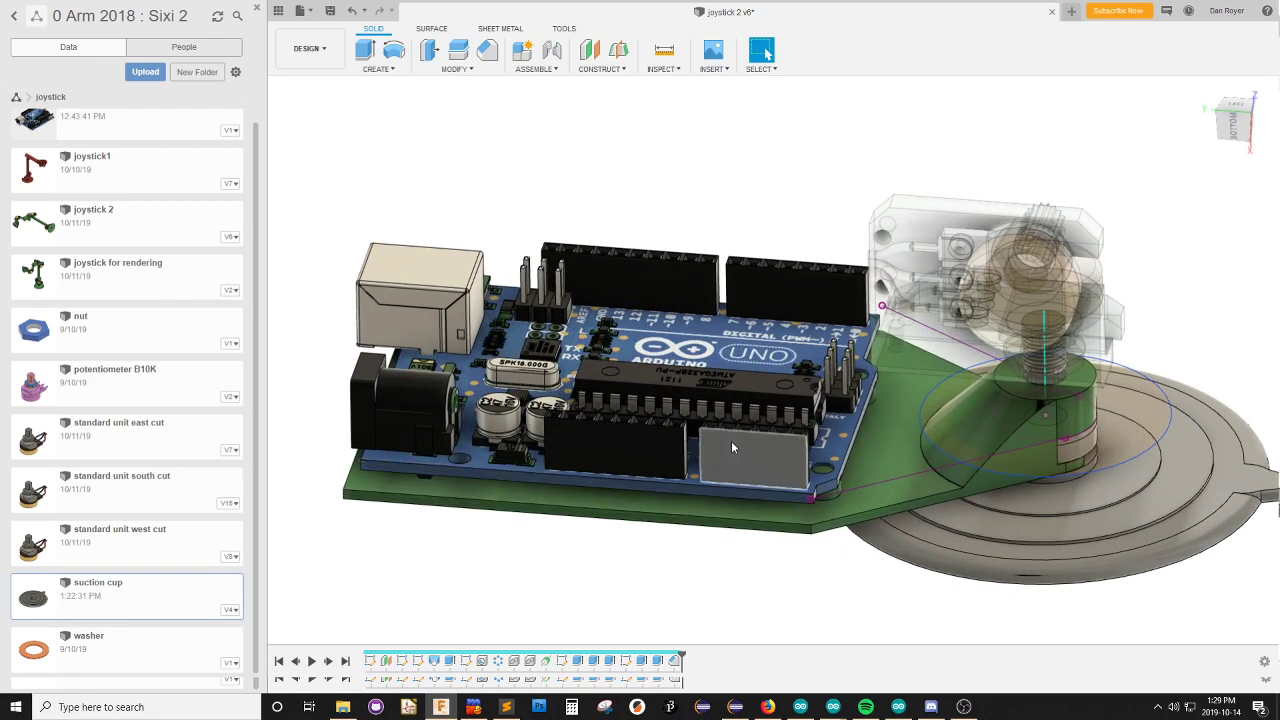
{"action": "scroll", "coordinate": [776, 356], "scroll_direction": "down", "scroll_amount": 4}
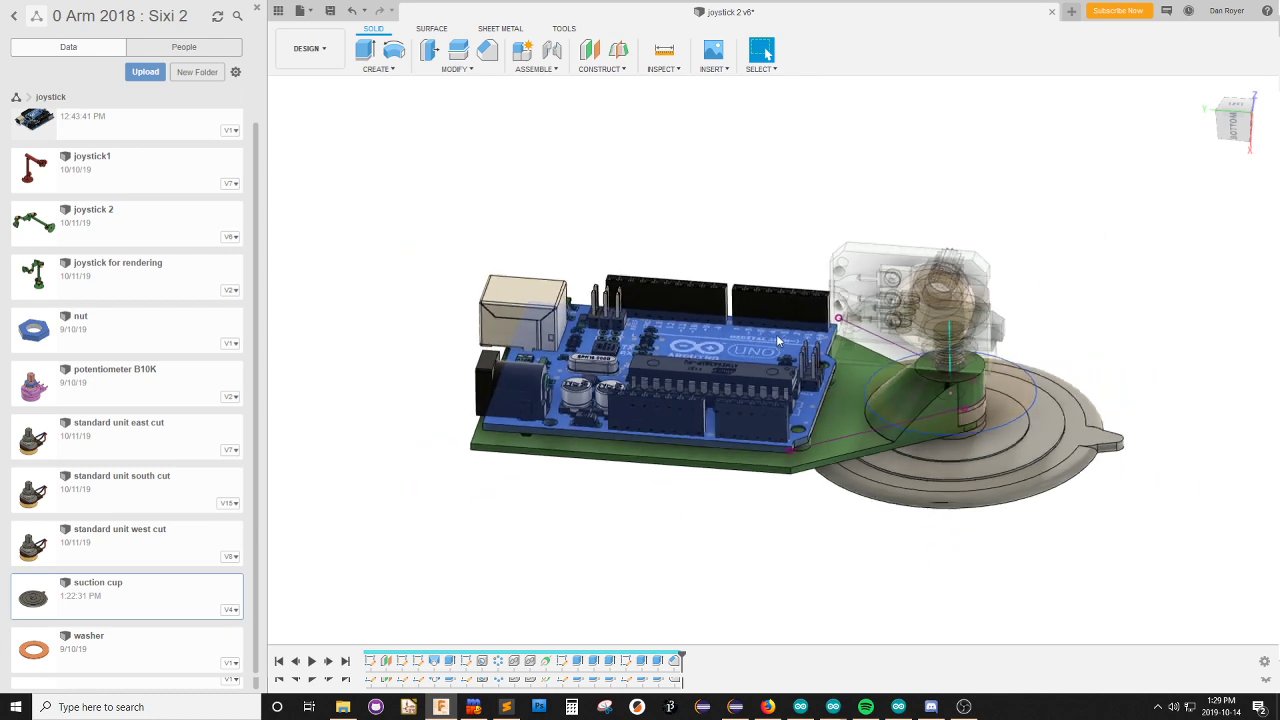
Examine the Arduino on the base plate and the sloped shaft support from several angles.
{"action": "scroll", "coordinate": [672, 464], "scroll_direction": "up", "scroll_amount": 6}
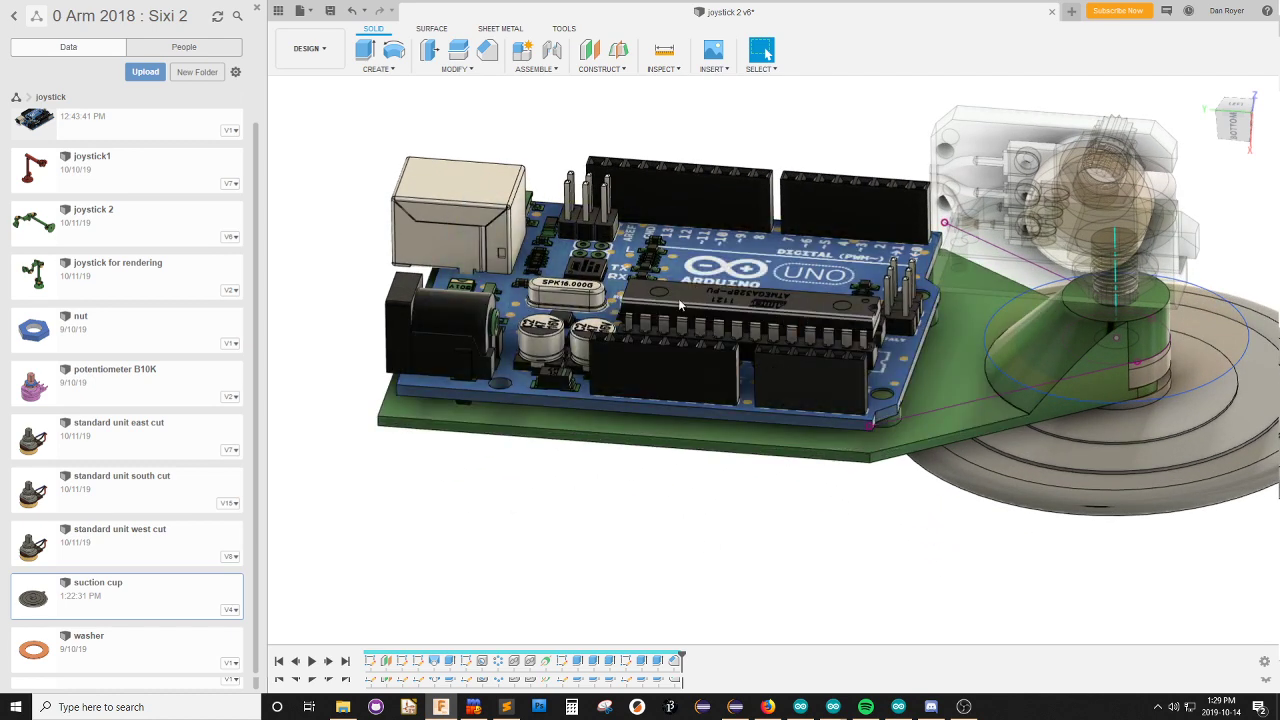
{"action": "scroll", "coordinate": [897, 446], "scroll_direction": "down", "scroll_amount": 4}
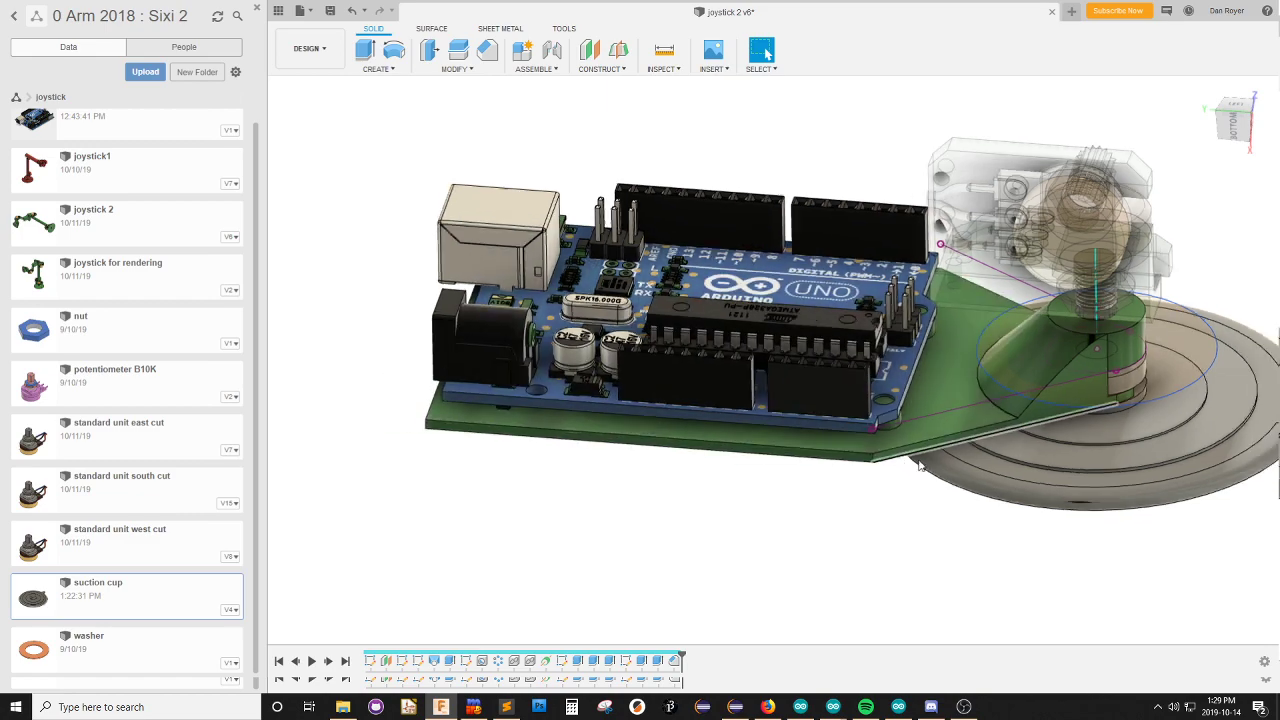
{"action": "scroll", "coordinate": [631, 280], "scroll_direction": "up", "scroll_amount": 3}
{"action": "mouse_move", "coordinate": [637, 459]}
{"action": "middle_mouse_down", "text": "shift"}
{"action": "mouse_move", "coordinate": [790, 390]}
{"action": "mouse_move", "coordinate": [655, 450]}
{"action": "middle_mouse_up", "text": "shift"}
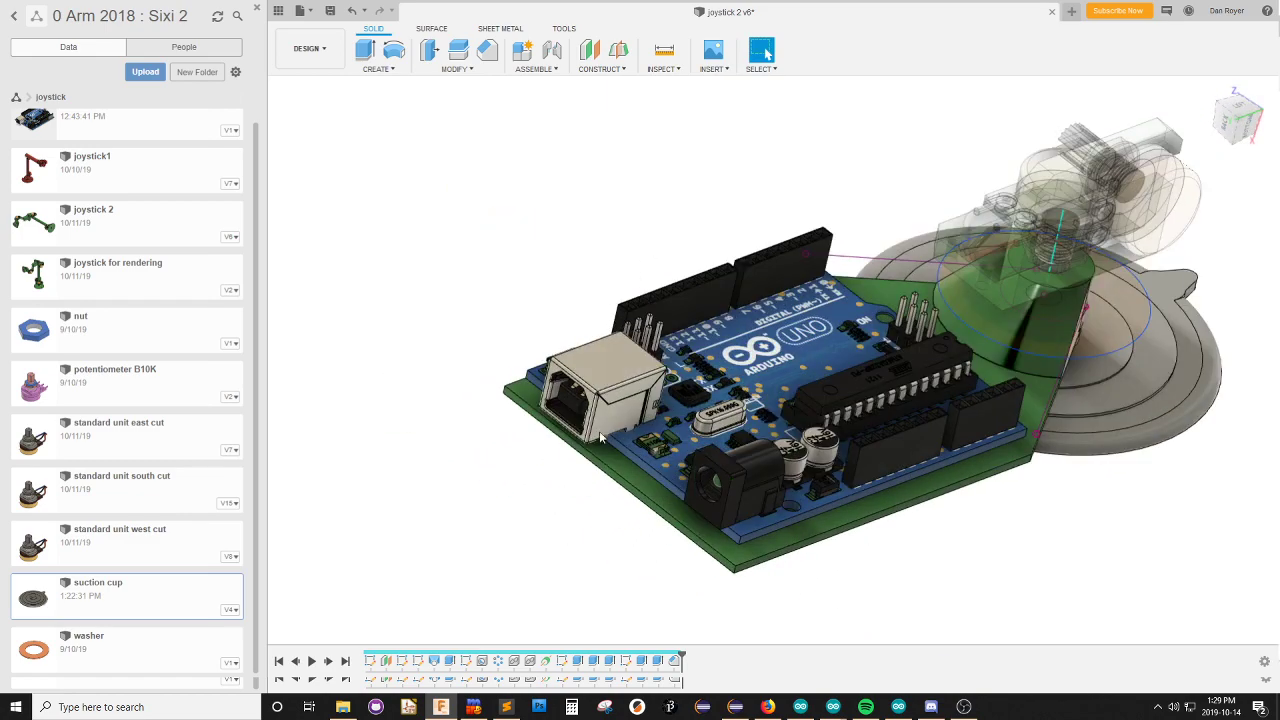
{"action": "scroll", "coordinate": [548, 472], "scroll_direction": "down", "scroll_amount": 5}
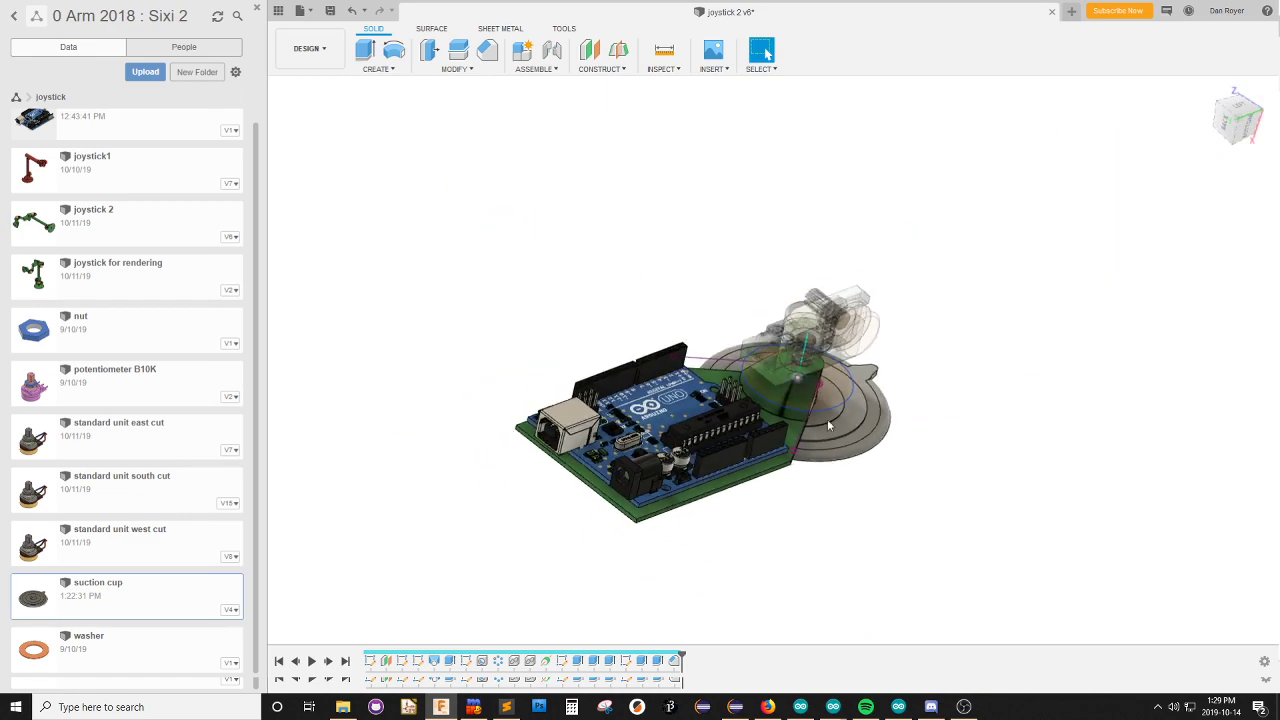
{"action": "scroll", "coordinate": [841, 540], "scroll_direction": "up", "scroll_amount": 3}
{"action": "middle_click_drag", "start_coordinate": [843, 501], "coordinate": [786, 514], "text": "shift"}
{"action": "scroll", "coordinate": [955, 462], "scroll_direction": "down", "scroll_amount": 3}
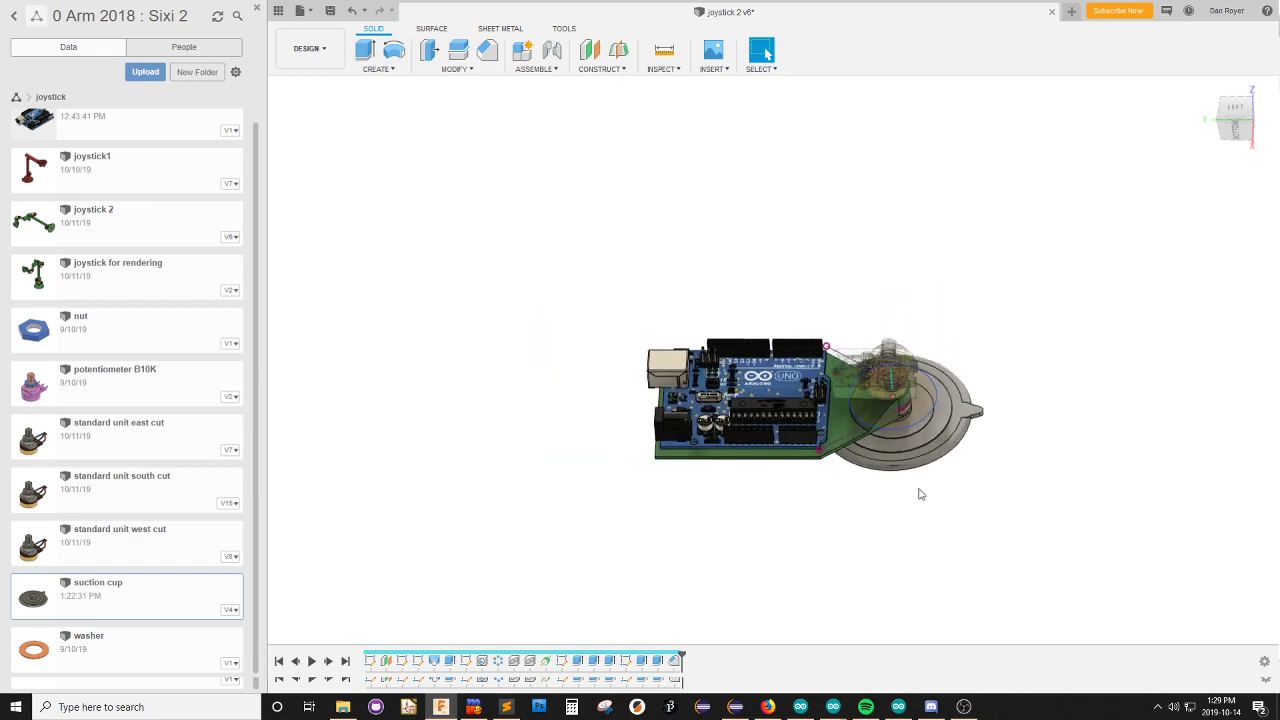
{"action": "scroll", "coordinate": [748, 432], "scroll_direction": "up", "scroll_amount": 3}
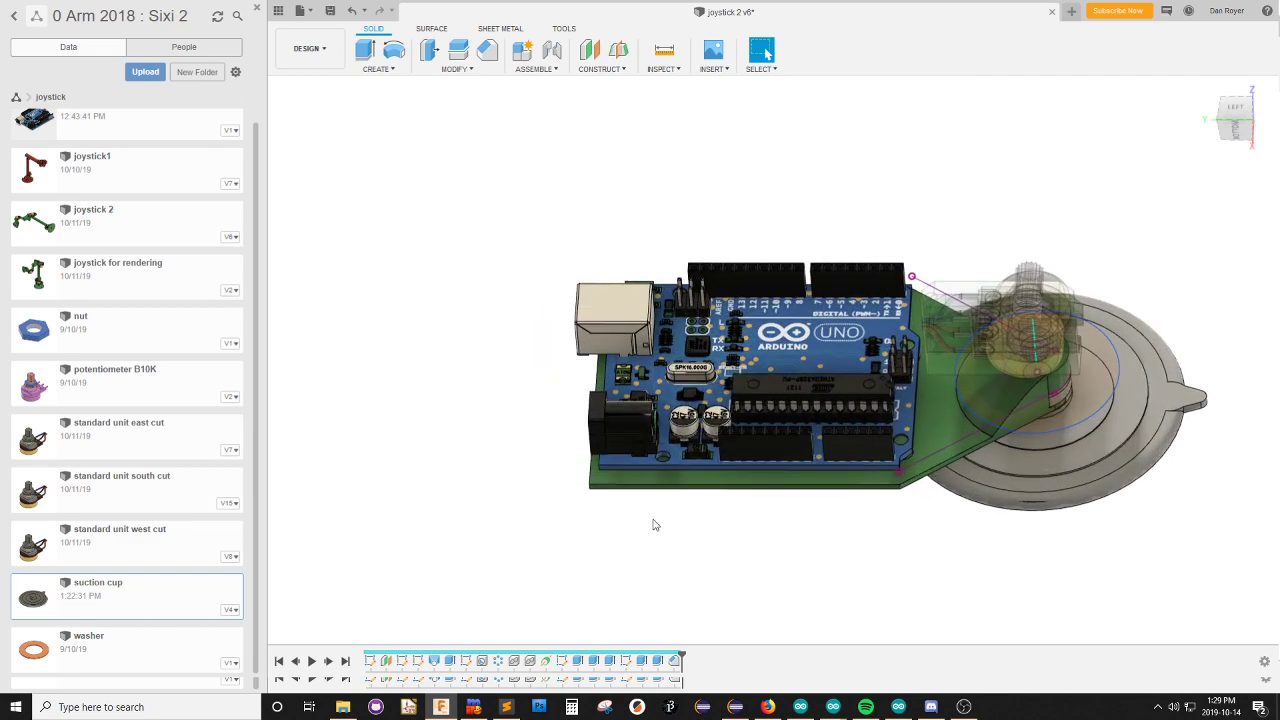
{"action": "scroll", "coordinate": [846, 523], "scroll_direction": "up", "scroll_amount": 3}
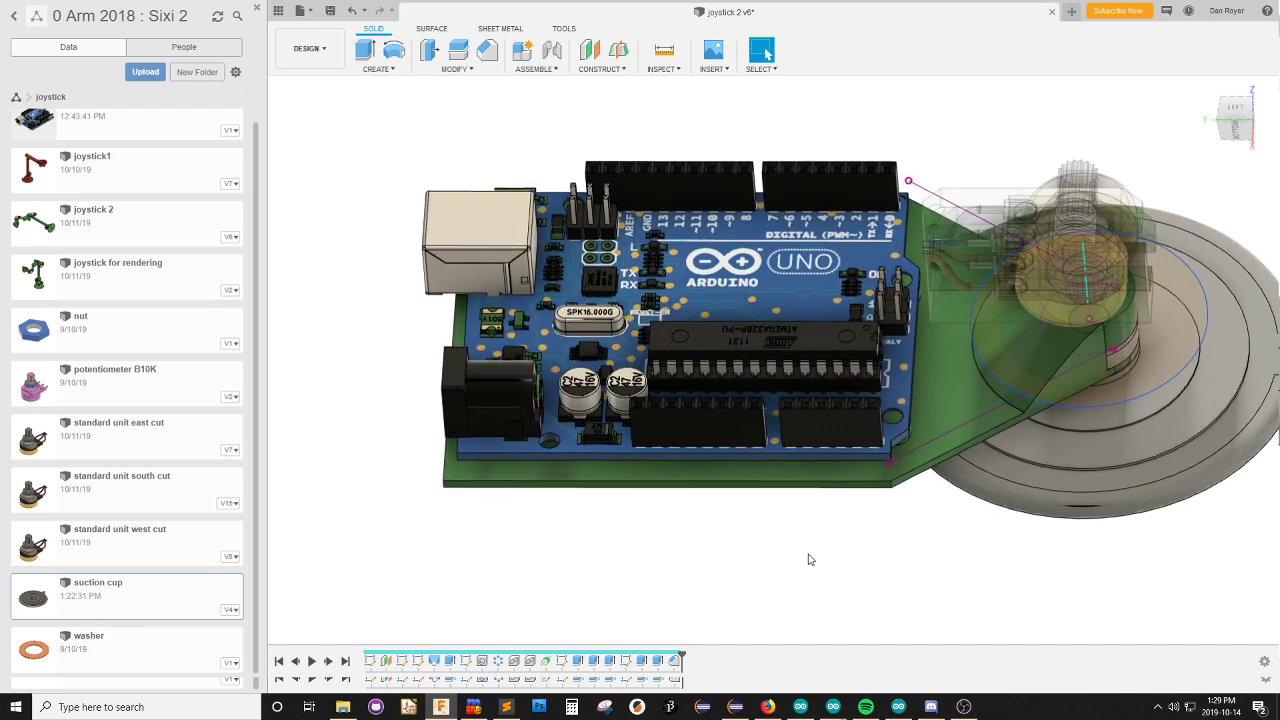
Create a sketch on the base plate's top face and project the three straight outer edges around the Arduino.
{"action": "left_click", "coordinate": [735, 445]}
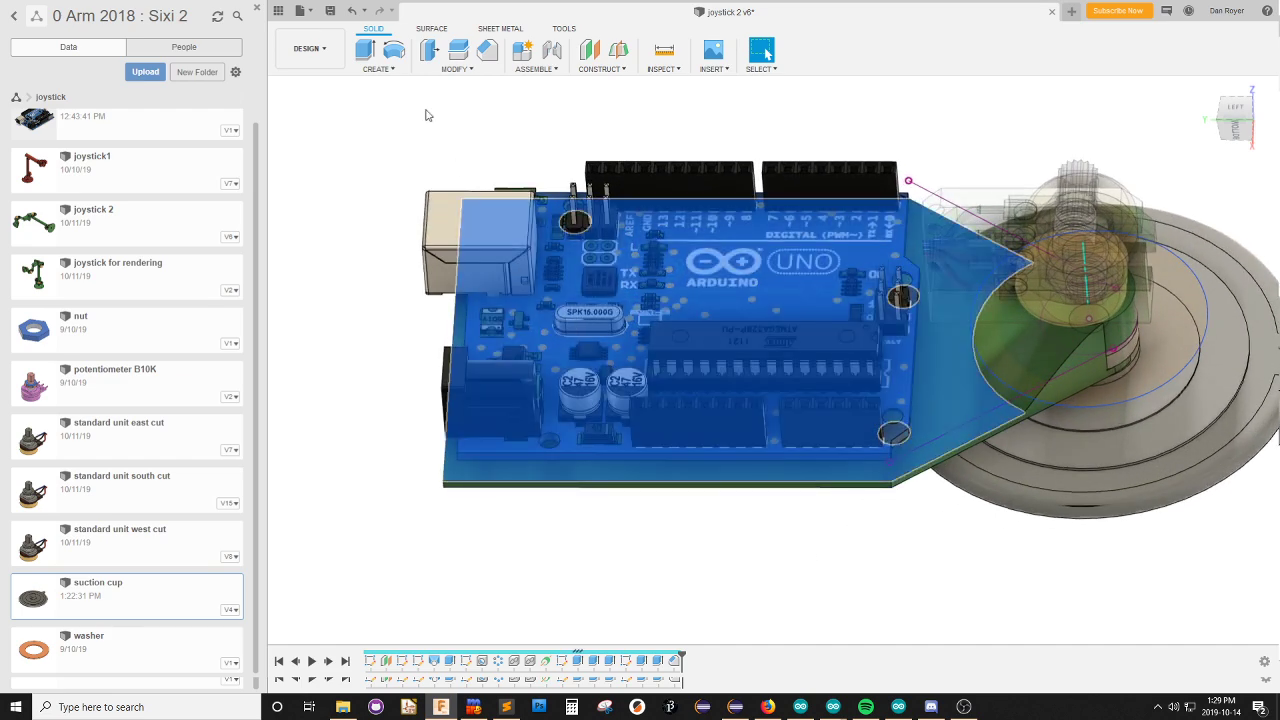
{"action": "left_click", "coordinate": [382, 72]}
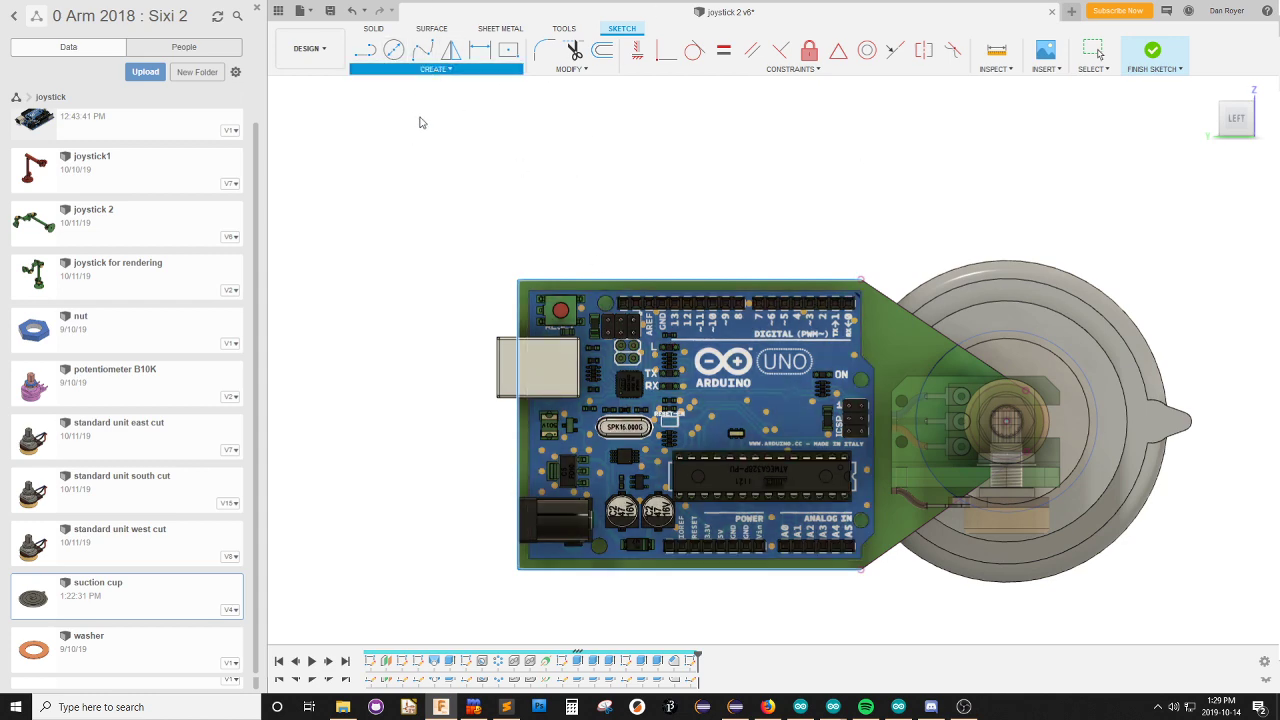
{"action": "left_click", "coordinate": [493, 133]}
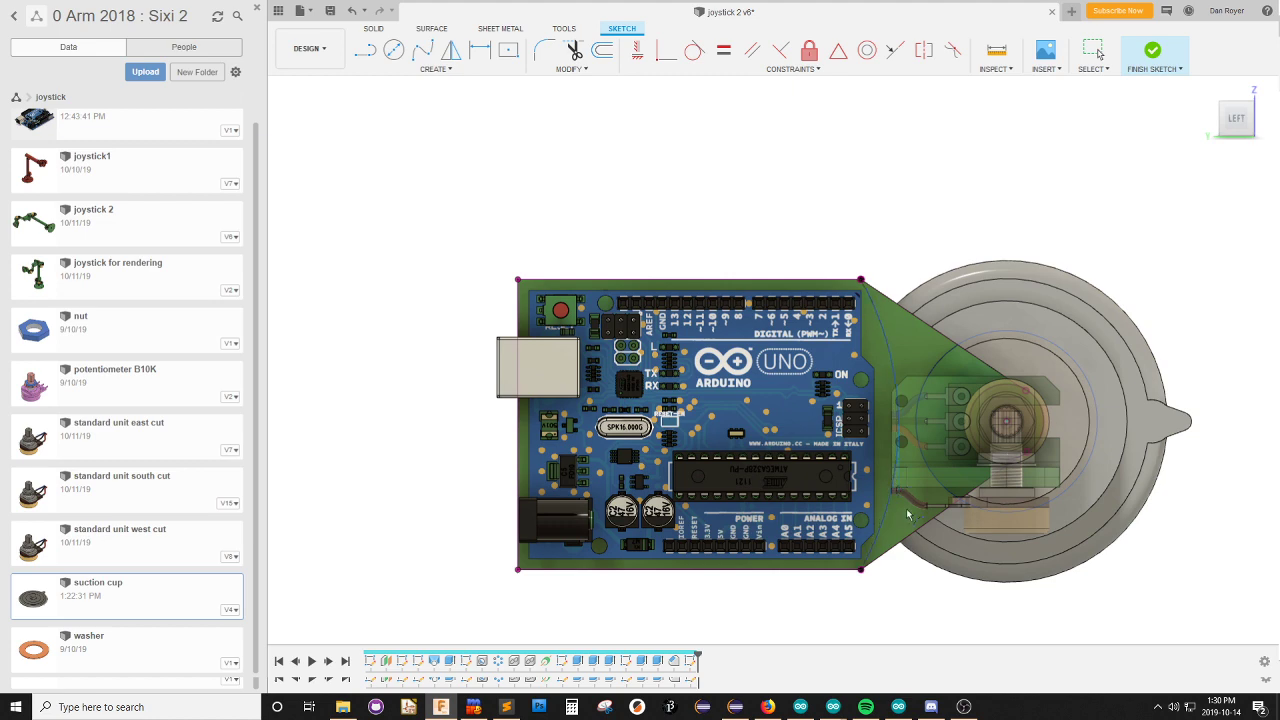
{"action": "scroll", "coordinate": [940, 620], "scroll_direction": "up", "scroll_amount": 4}
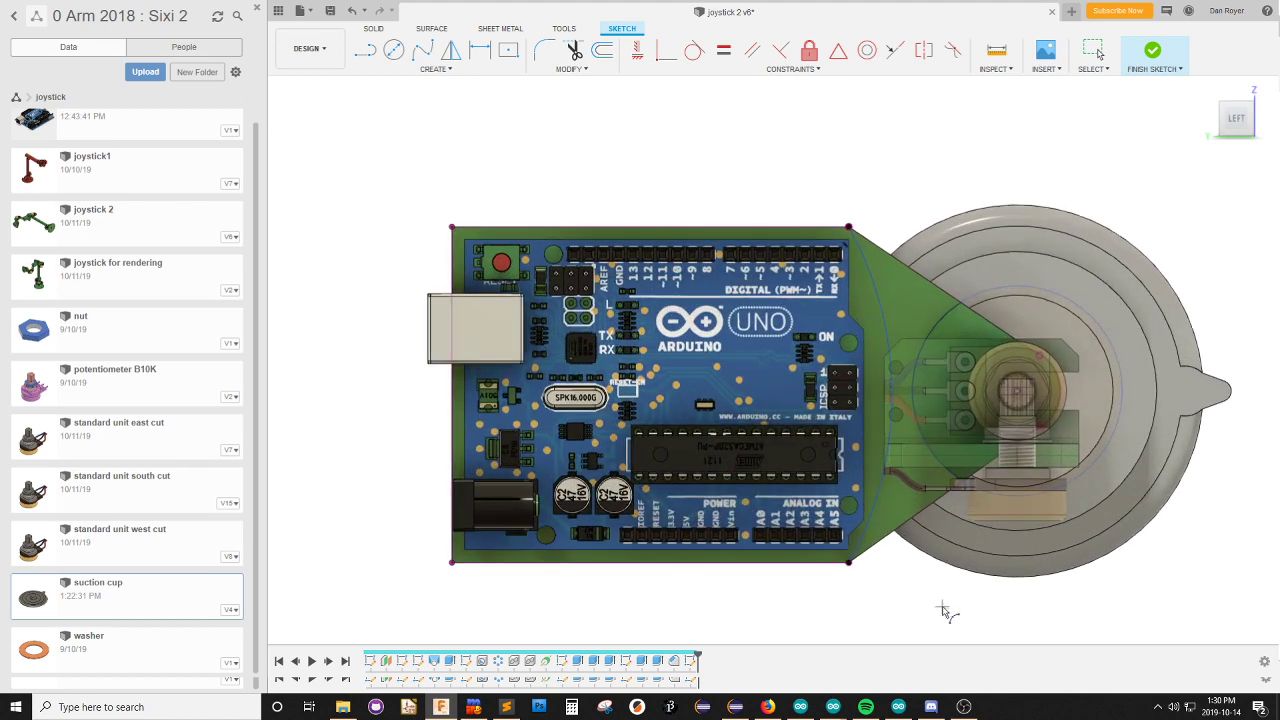
{"action": "key", "text": "Escape"}
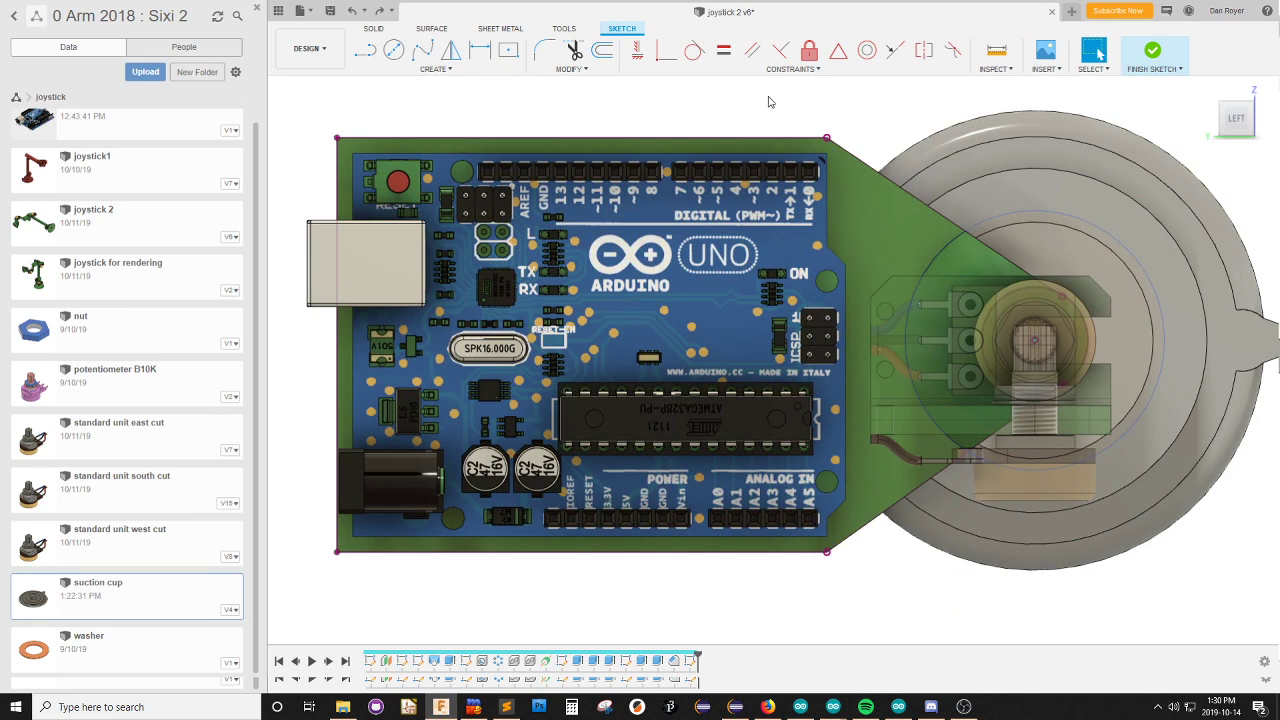
Offset the three projected plate edges inward by 1 mm.
{"action": "key", "text": "o"}
{"action": "left_click", "coordinate": [765, 137]}
{"action": "scroll", "coordinate": [889, 153], "scroll_direction": "down", "scroll_amount": 2}
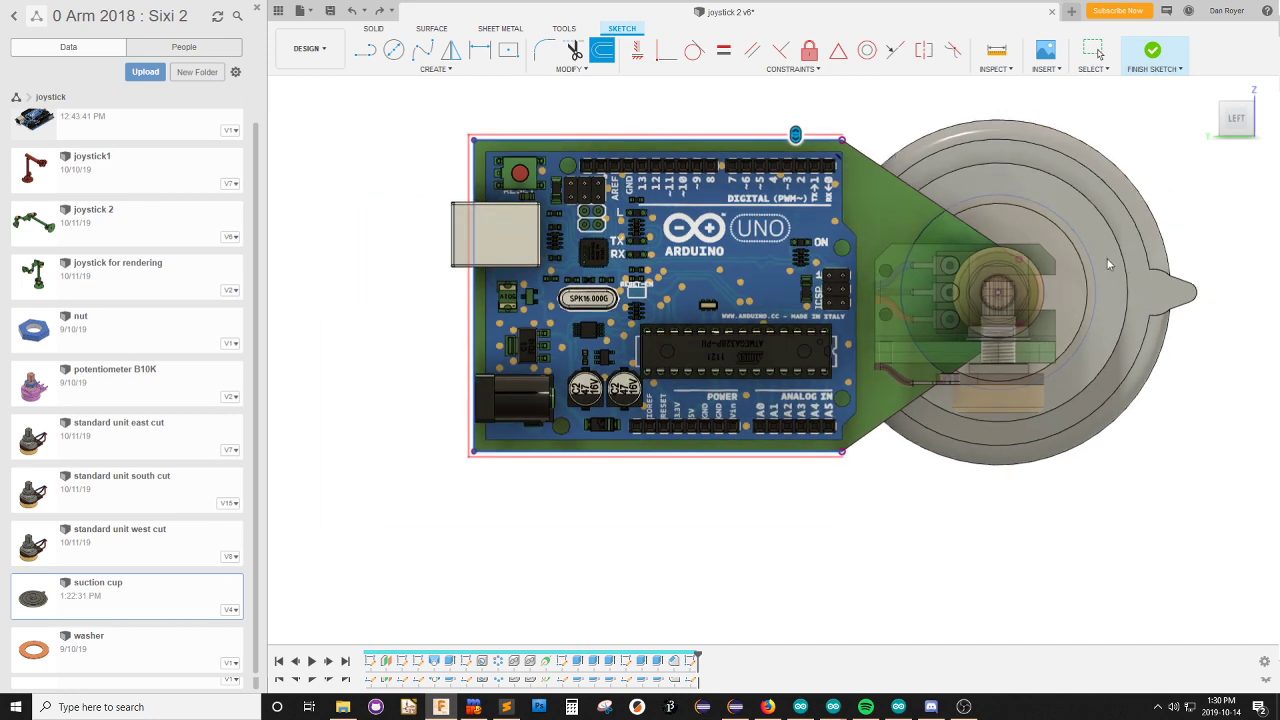
{"action": "left_click", "coordinate": [1017, 254]}
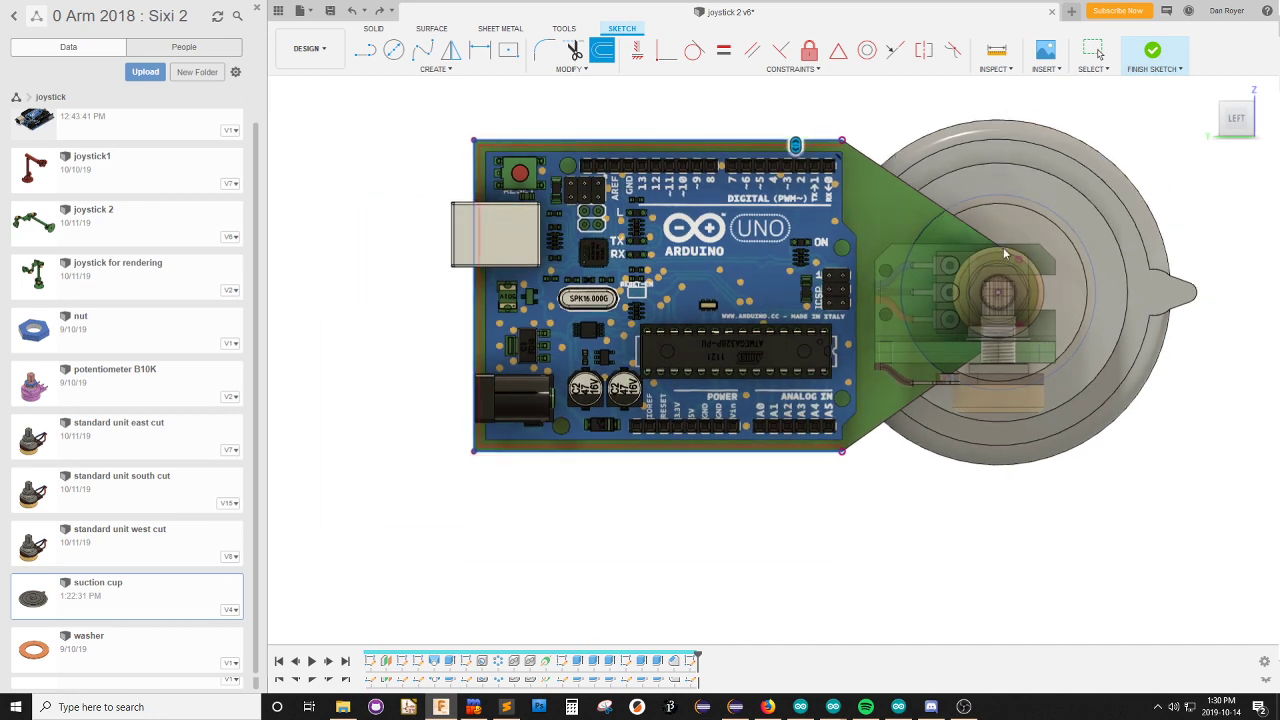
{"action": "key", "text": "Return"}
{"action": "scroll", "coordinate": [943, 84], "scroll_direction": "up", "scroll_amount": 2}
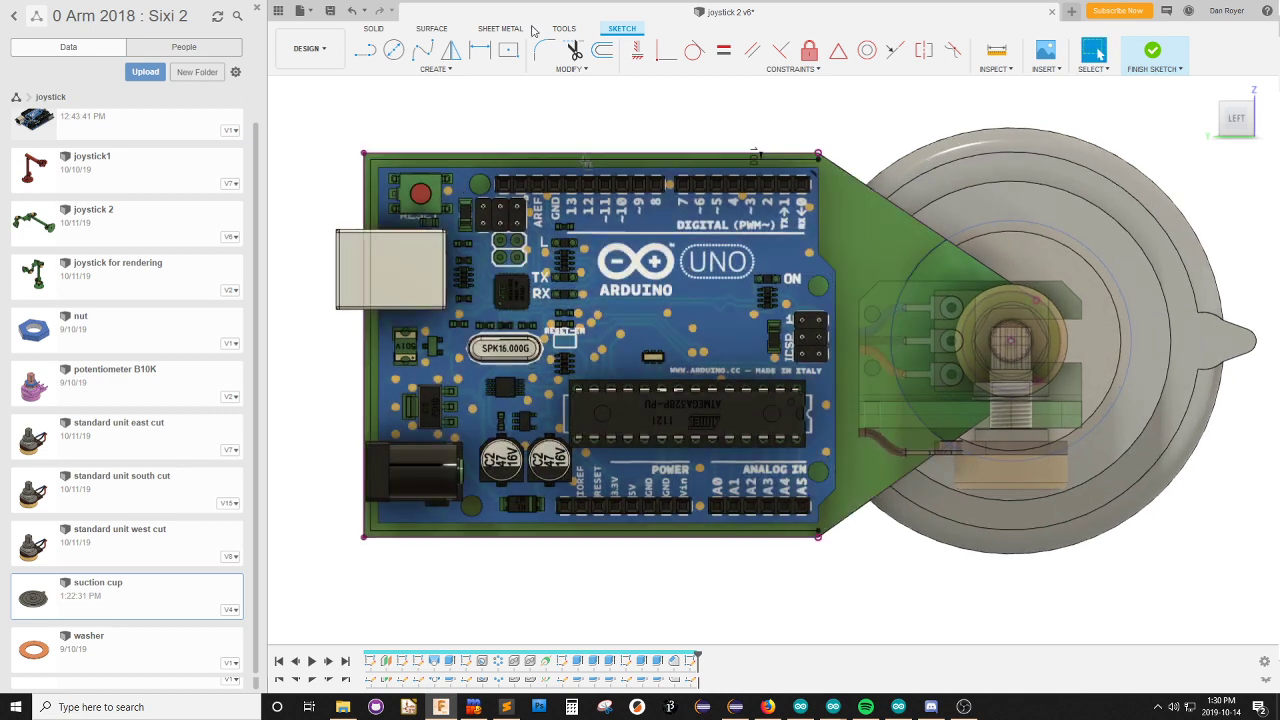
Draw a spline joining the offset outline's two open ends and adjust its end handles so it bulges toward the suction cup.
{"action": "left_click", "coordinate": [424, 55]}
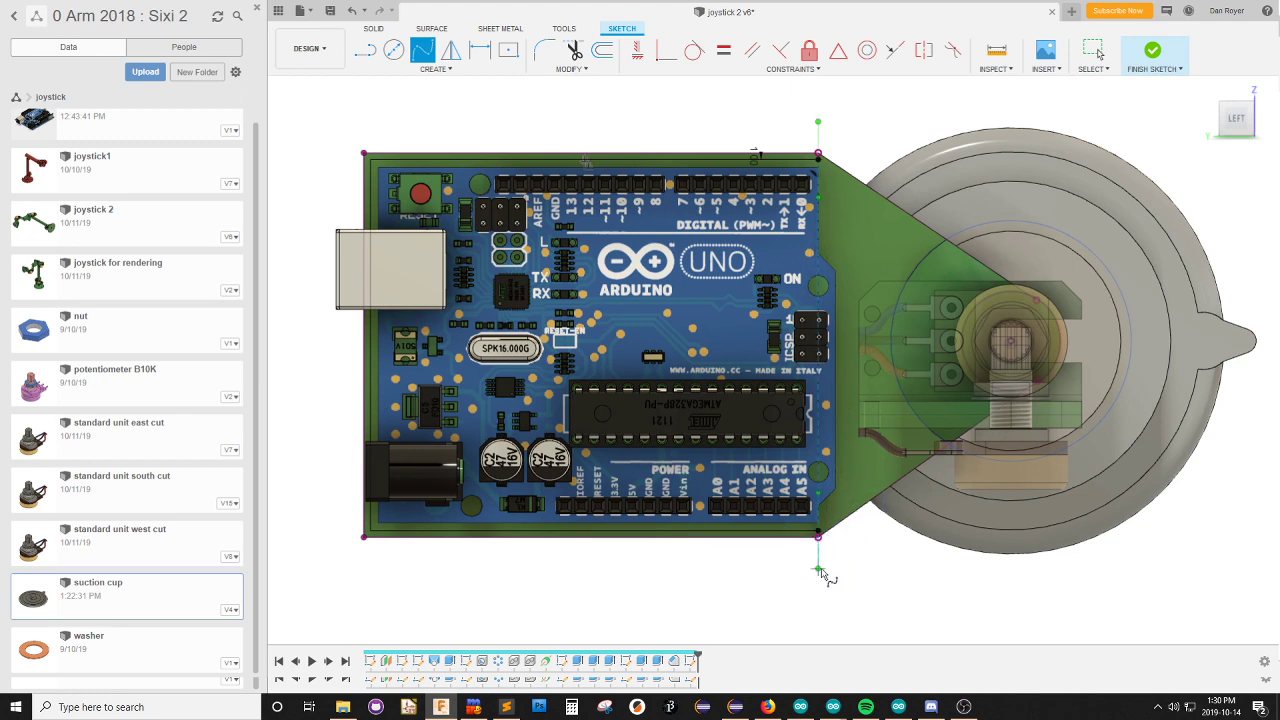
{"action": "key", "text": "Escape"}
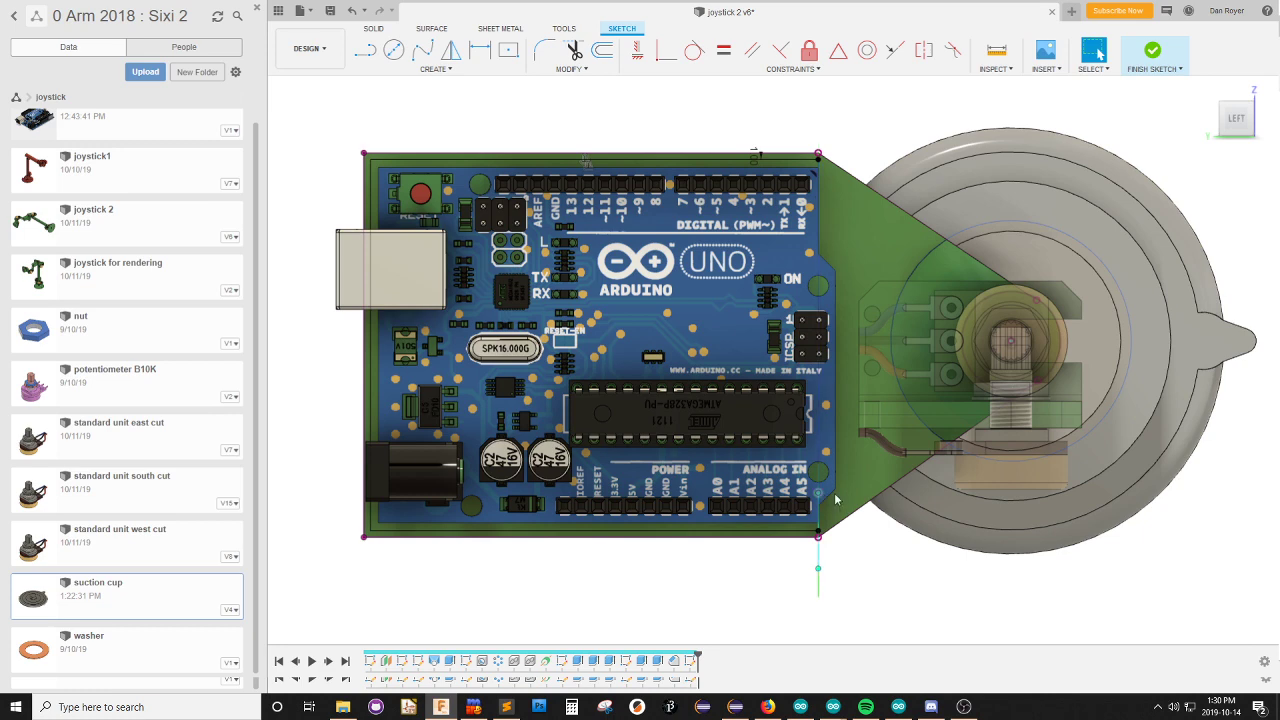
{"action": "left_click_drag", "start_coordinate": [835, 495], "coordinate": [845, 498]}
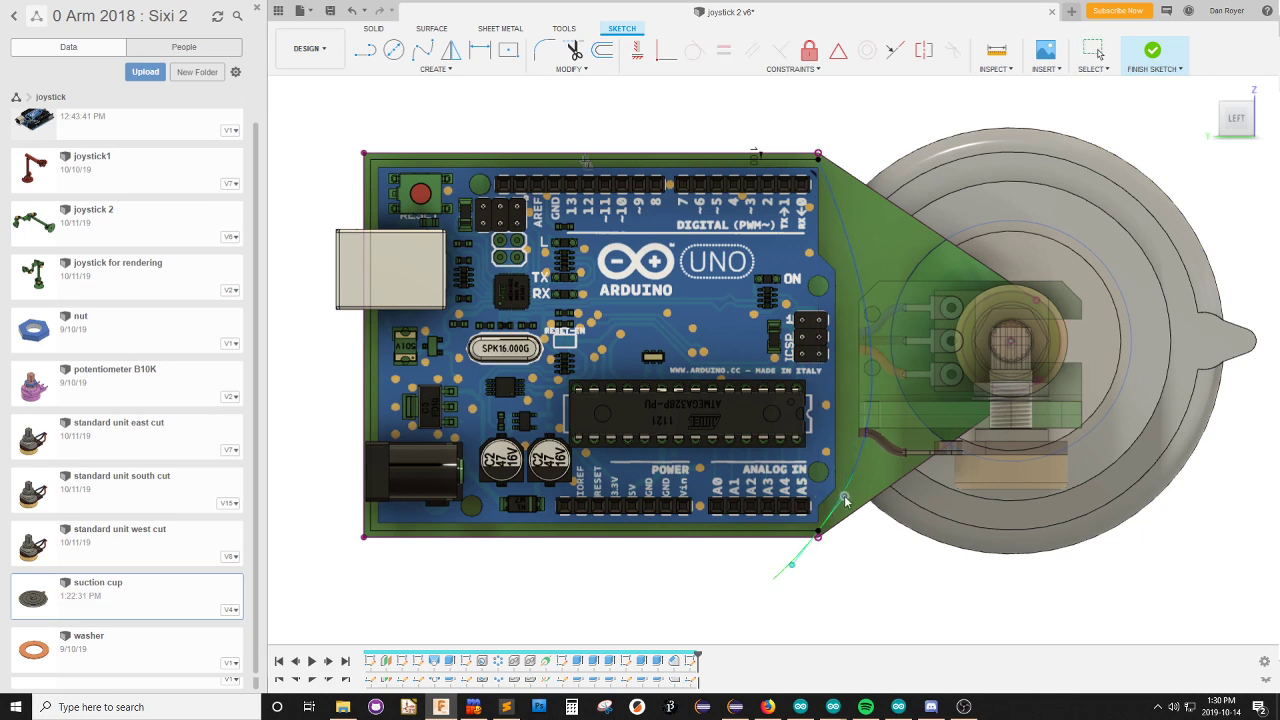
{"action": "left_click", "coordinate": [833, 193]}
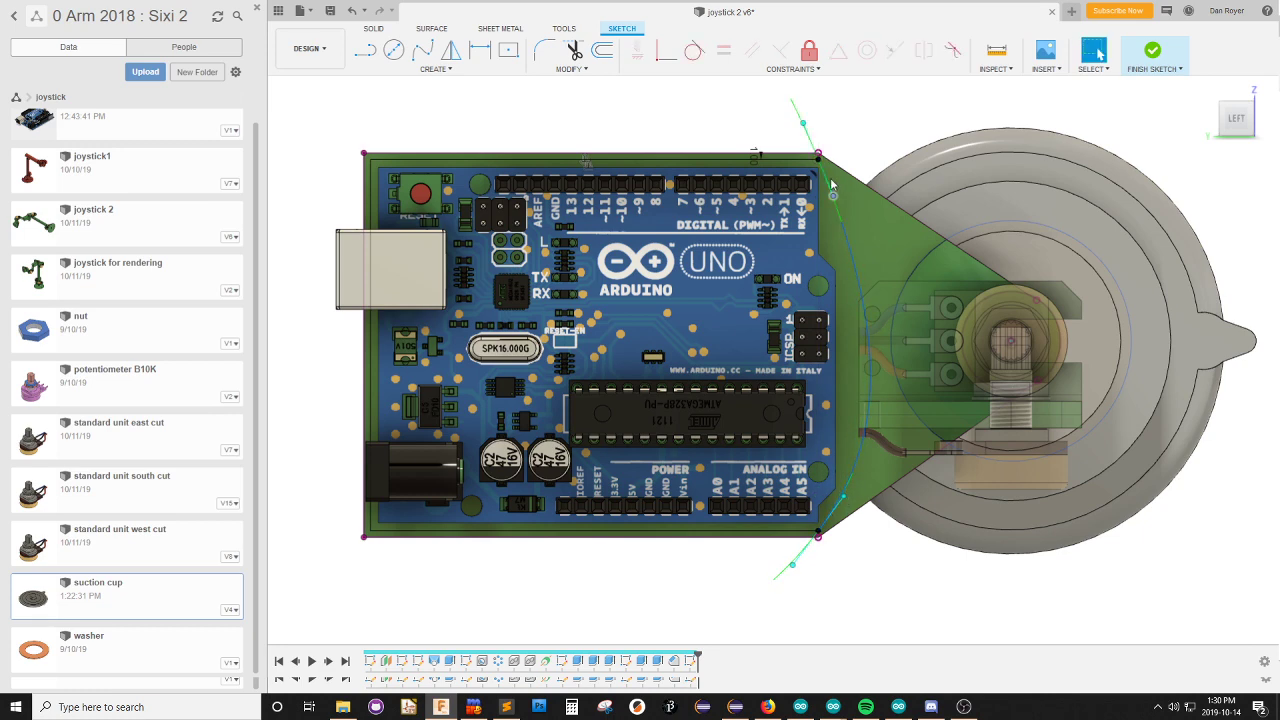
{"action": "left_click_drag", "start_coordinate": [832, 185], "coordinate": [835, 173]}
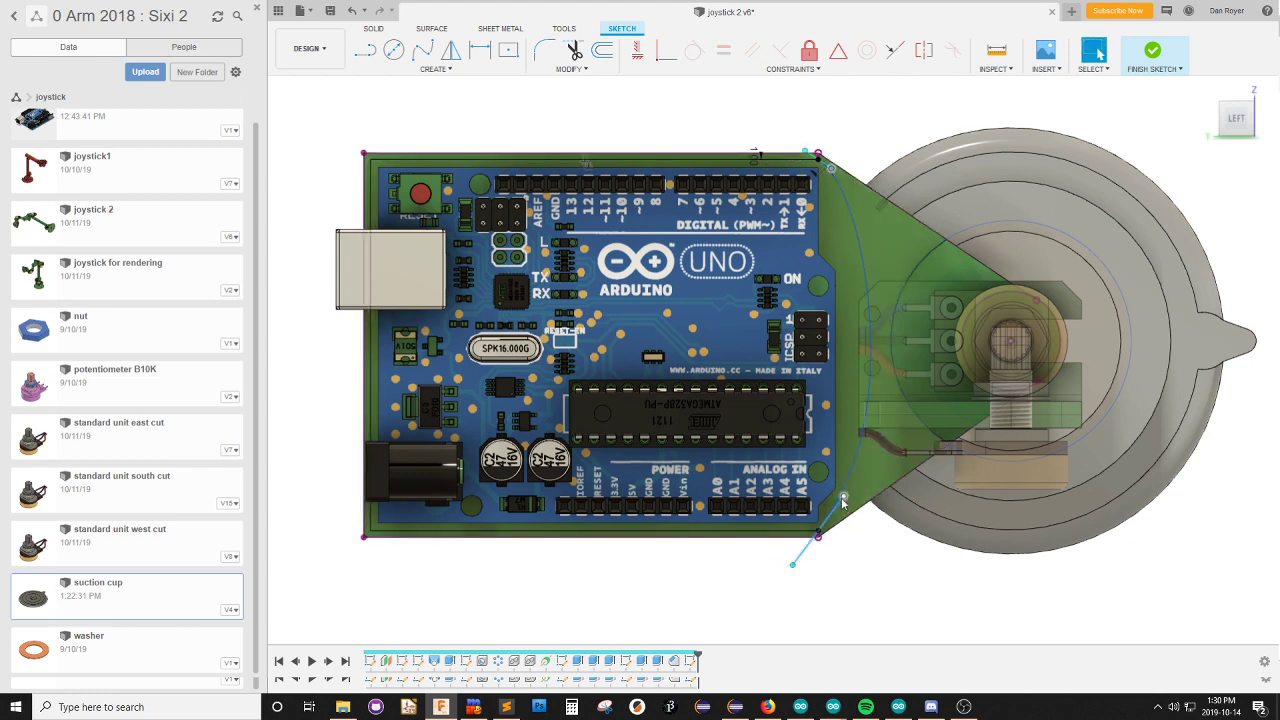
{"action": "left_click_drag", "start_coordinate": [841, 497], "coordinate": [836, 524]}
Sketch a horizontal construction line outward from the midpoint of the plate's edge beside the USB connector.
{"action": "scroll", "coordinate": [580, 295], "scroll_direction": "down", "scroll_amount": 2}
{"action": "scroll", "coordinate": [684, 297], "scroll_direction": "up", "scroll_amount": 4}
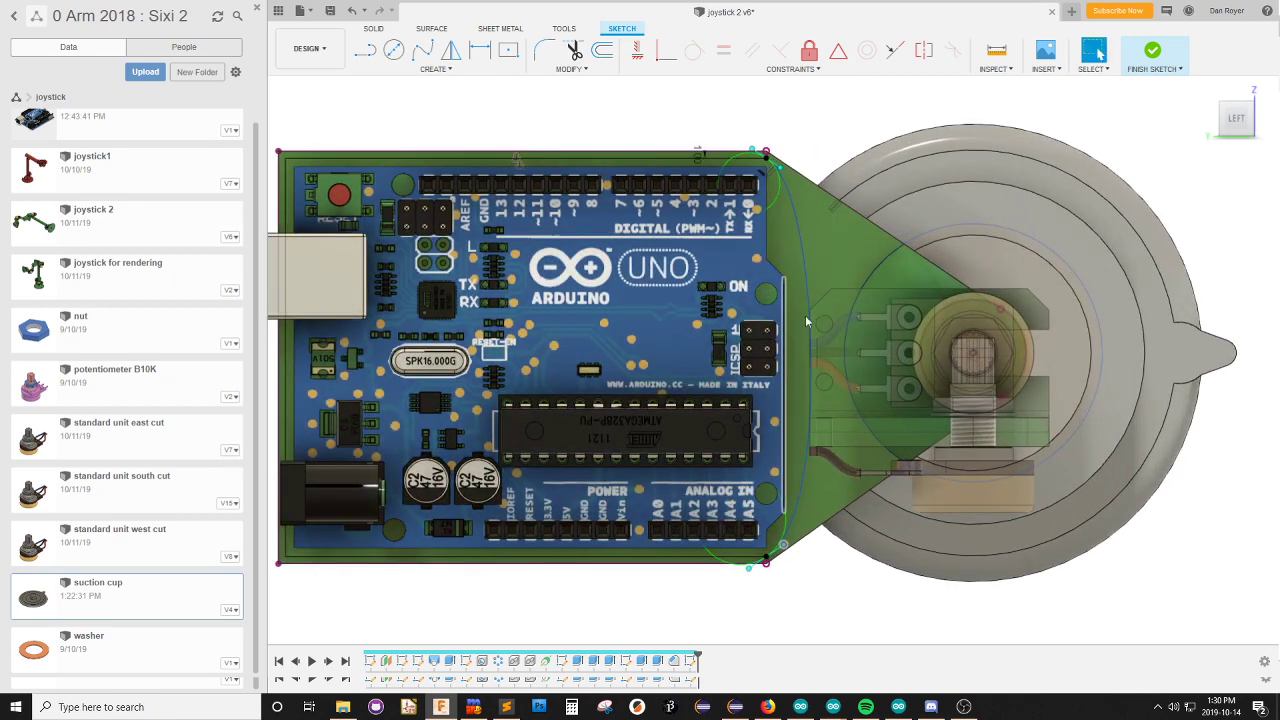
{"action": "scroll", "coordinate": [1005, 302], "scroll_direction": "down", "scroll_amount": 3}
{"action": "scroll", "coordinate": [480, 345], "scroll_direction": "up", "scroll_amount": 2}
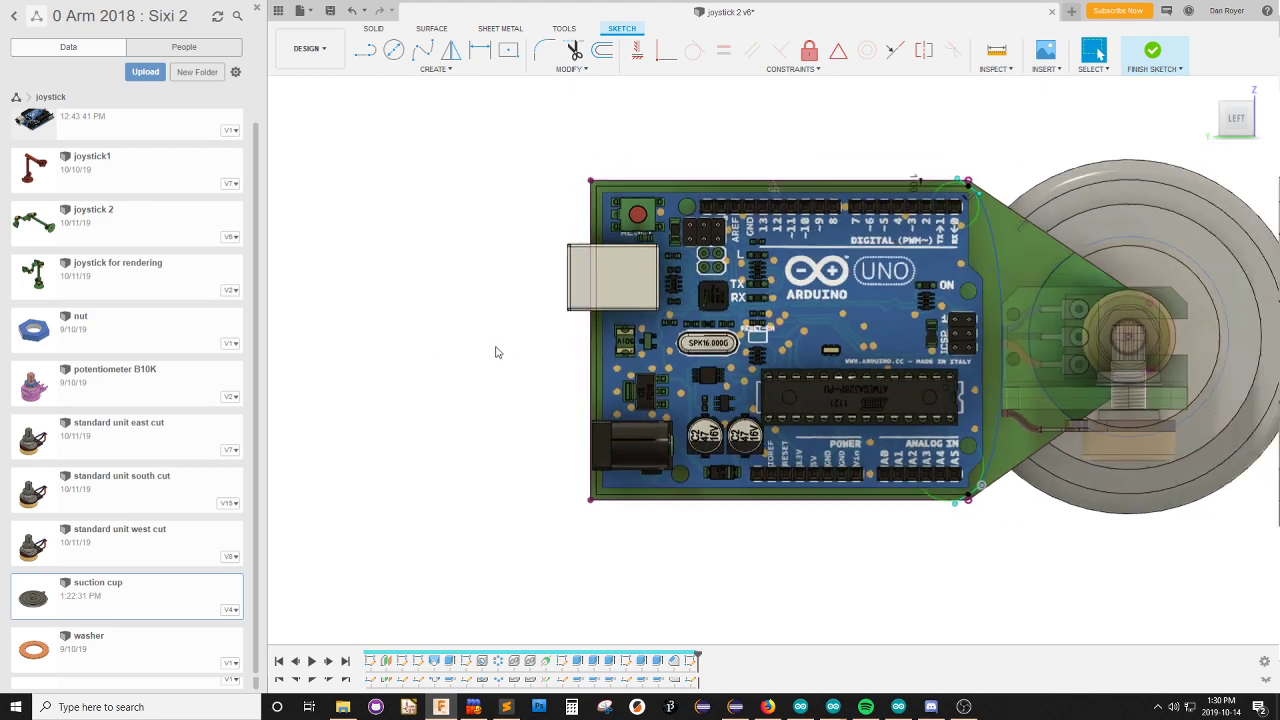
{"action": "scroll", "coordinate": [499, 342], "scroll_direction": "down", "scroll_amount": 2}
{"action": "scroll", "coordinate": [988, 346], "scroll_direction": "up", "scroll_amount": 3}
{"action": "scroll", "coordinate": [988, 346], "scroll_direction": "down", "scroll_amount": 2}
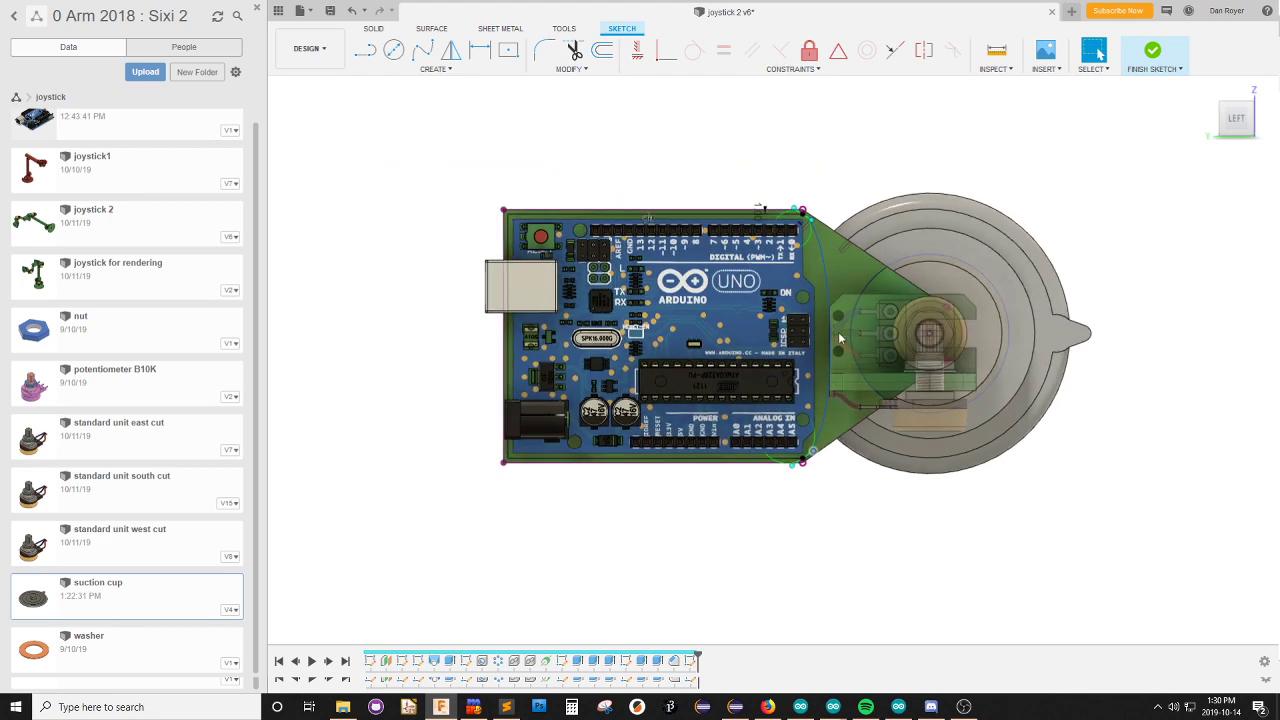
{"action": "key", "text": "l"}
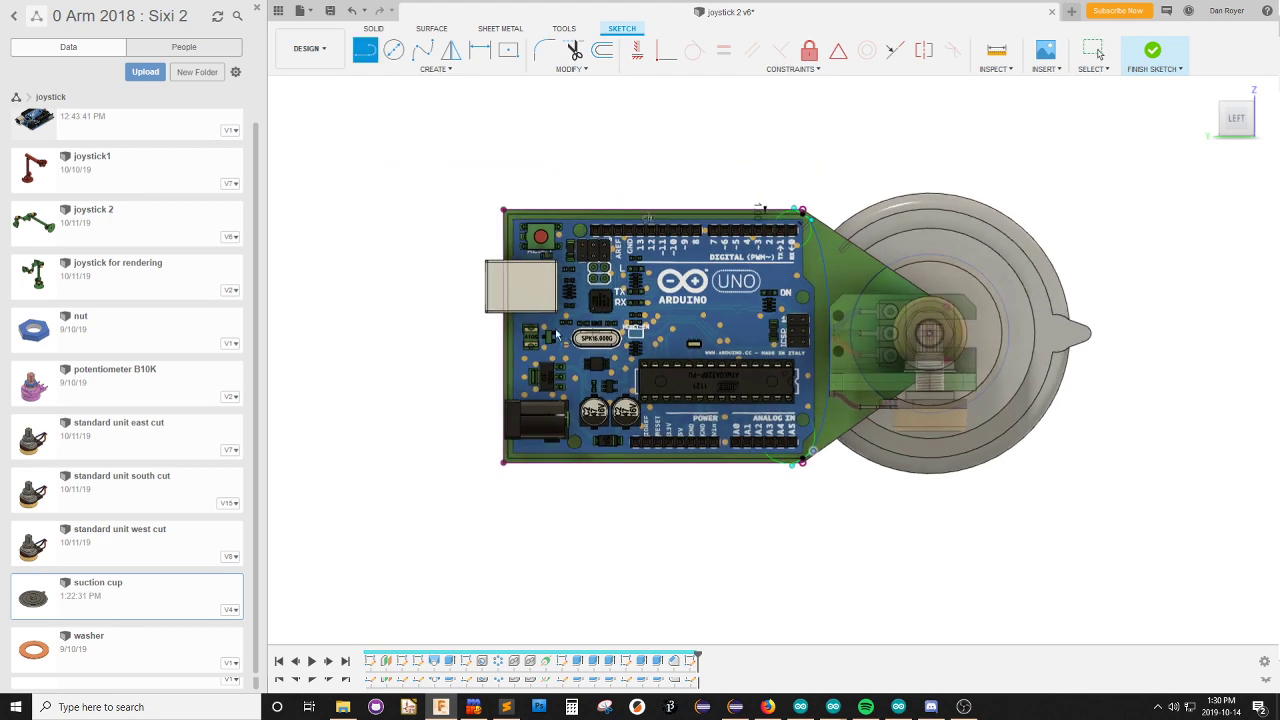
{"action": "left_click", "coordinate": [497, 336]}
{"action": "left_click", "coordinate": [446, 336]}
{"action": "key", "text": "Escape"}
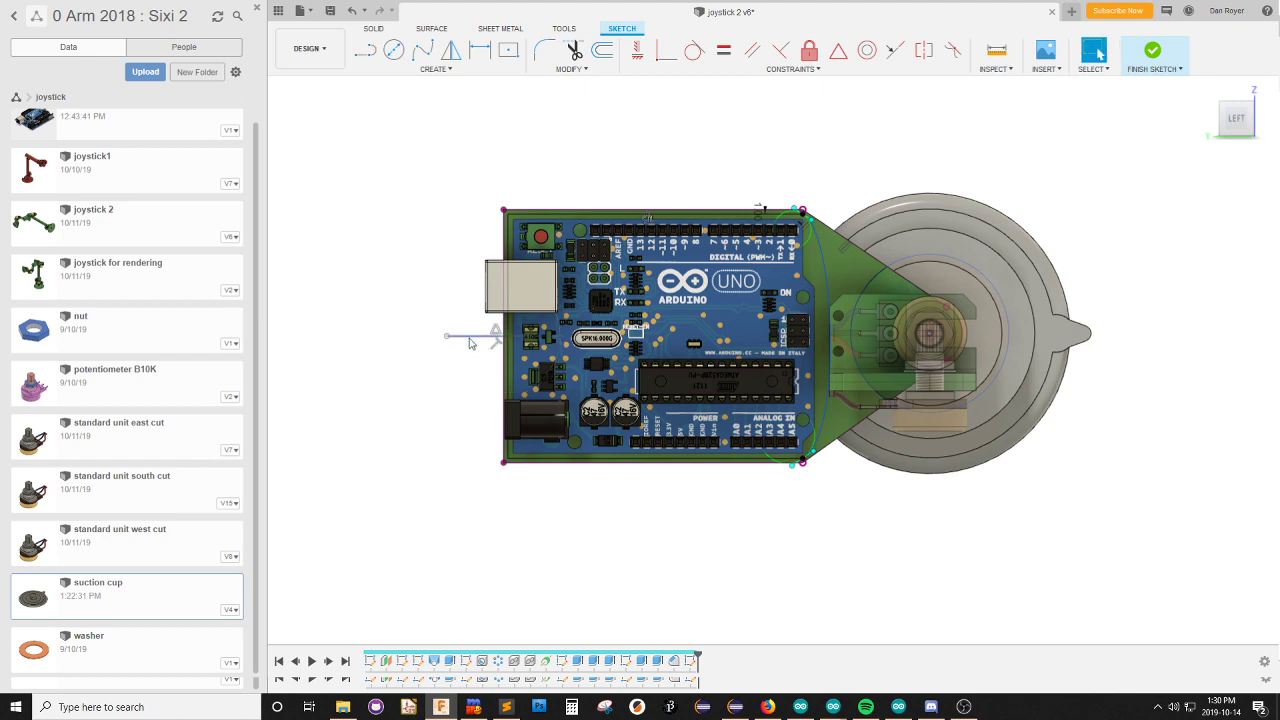
{"action": "key", "text": "x"}
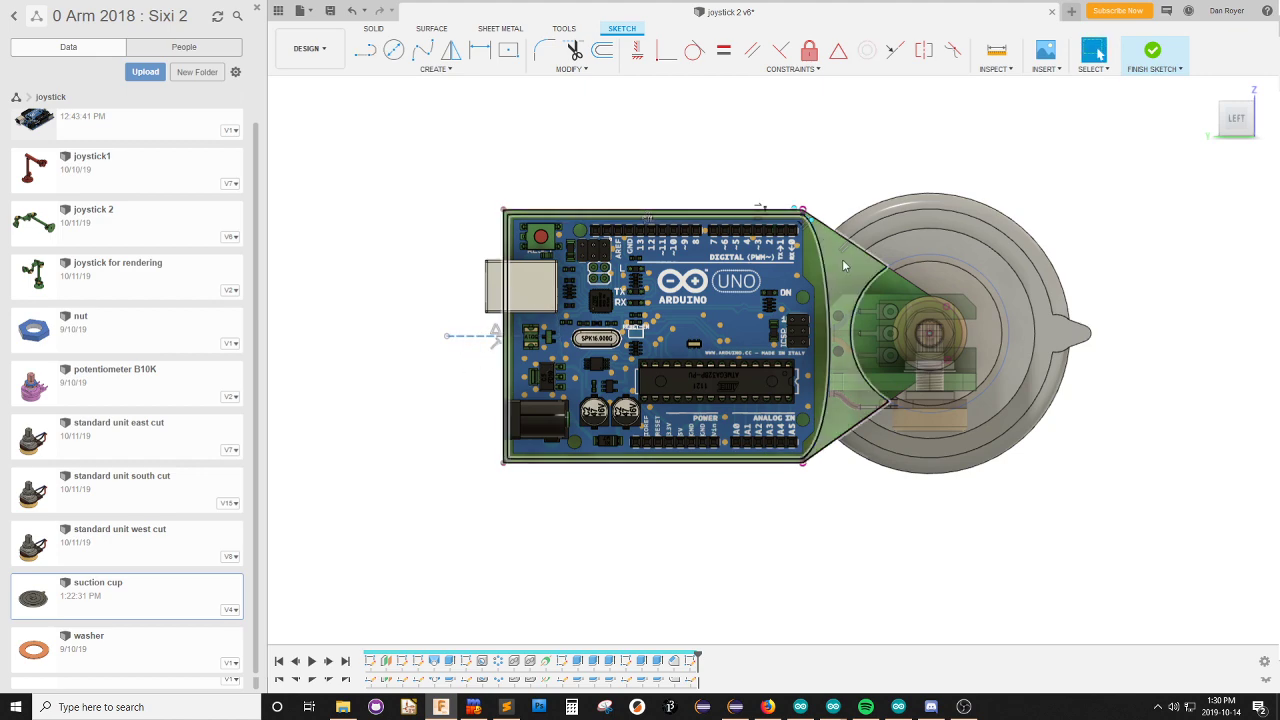
Inspect the spline's end handles at both plate corners to compare their shapes.
{"action": "scroll", "coordinate": [808, 220], "scroll_direction": "up", "scroll_amount": 2}
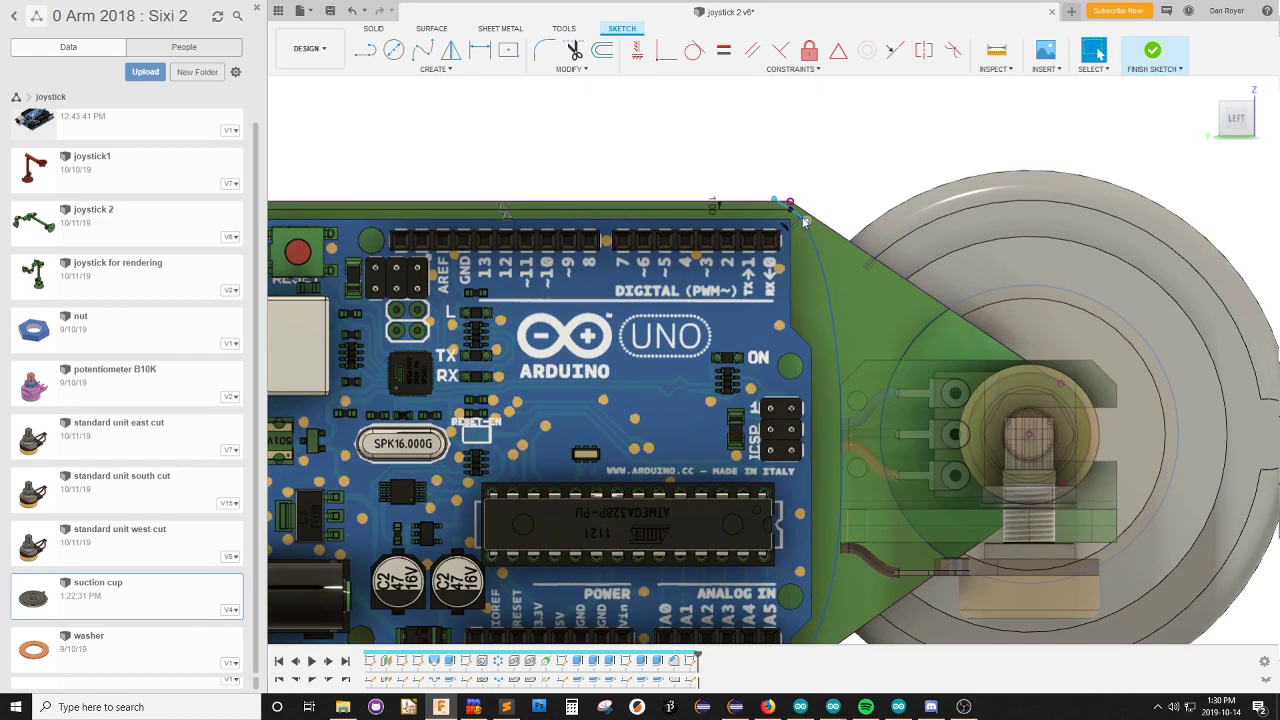
{"action": "scroll", "coordinate": [805, 221], "scroll_direction": "down", "scroll_amount": 5}
{"action": "scroll", "coordinate": [845, 495], "scroll_direction": "up", "scroll_amount": 3}
{"action": "scroll", "coordinate": [836, 450], "scroll_direction": "down", "scroll_amount": 3}
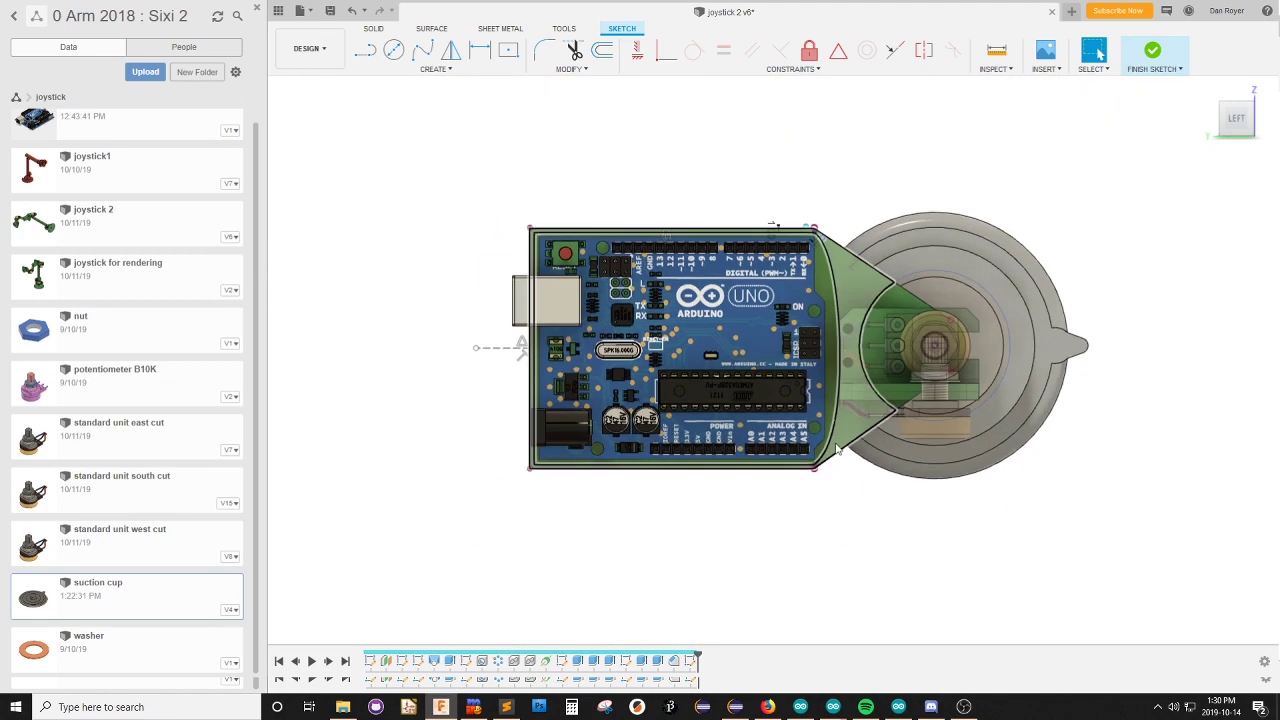
{"action": "scroll", "coordinate": [838, 450], "scroll_direction": "up", "scroll_amount": 2}
{"action": "scroll", "coordinate": [849, 469], "scroll_direction": "down", "scroll_amount": 2}
{"action": "scroll", "coordinate": [852, 520], "scroll_direction": "up", "scroll_amount": 3}
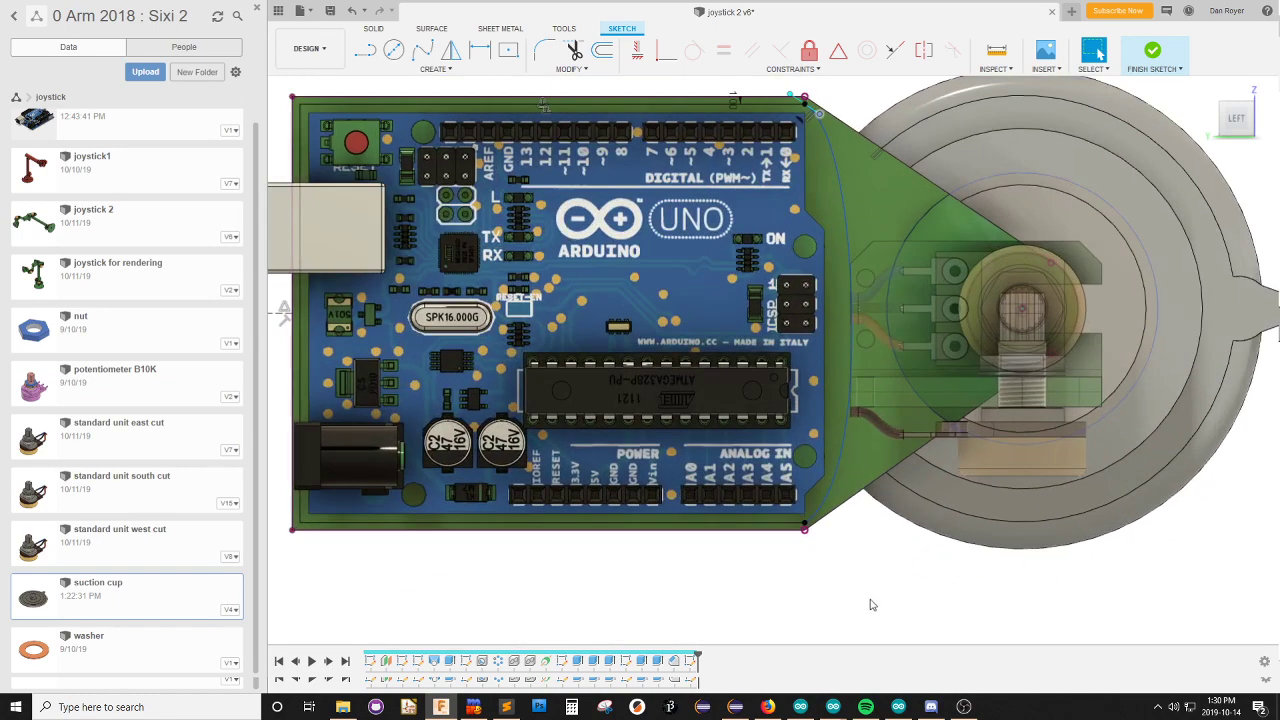
{"action": "left_click", "coordinate": [870, 604]}
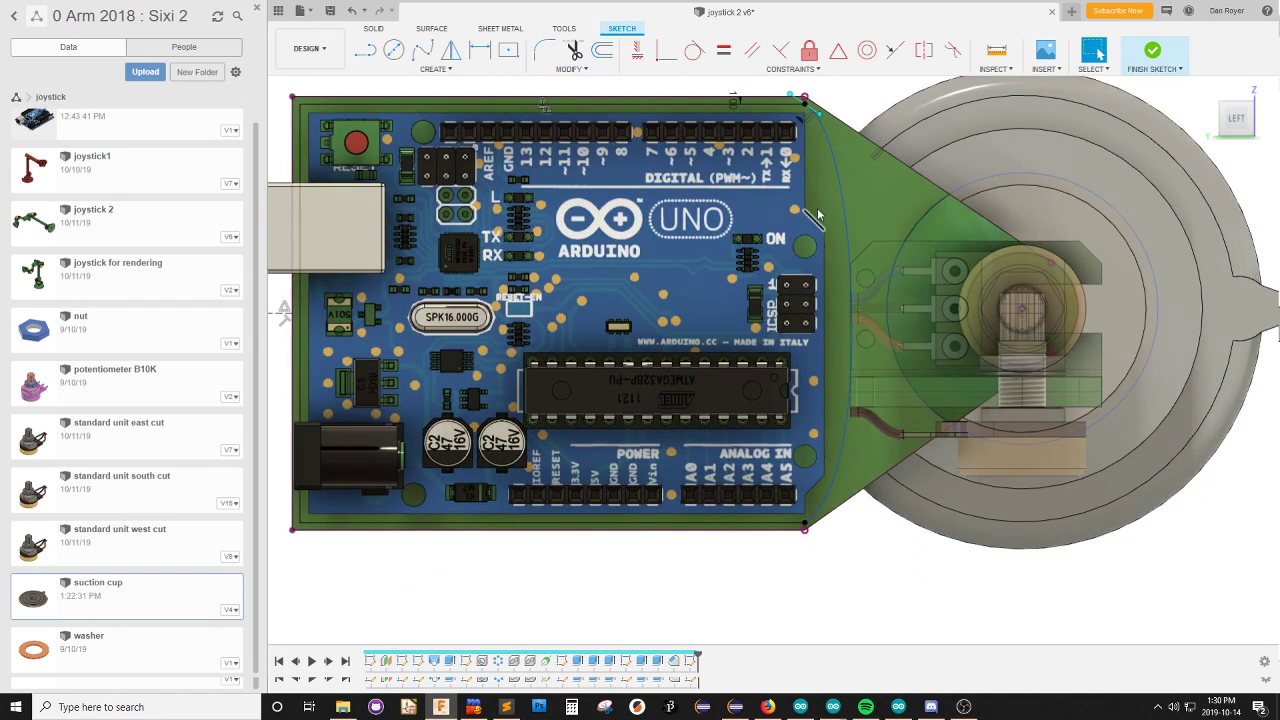
{"action": "left_click", "coordinate": [818, 519]}
{"action": "left_click", "coordinate": [815, 522]}
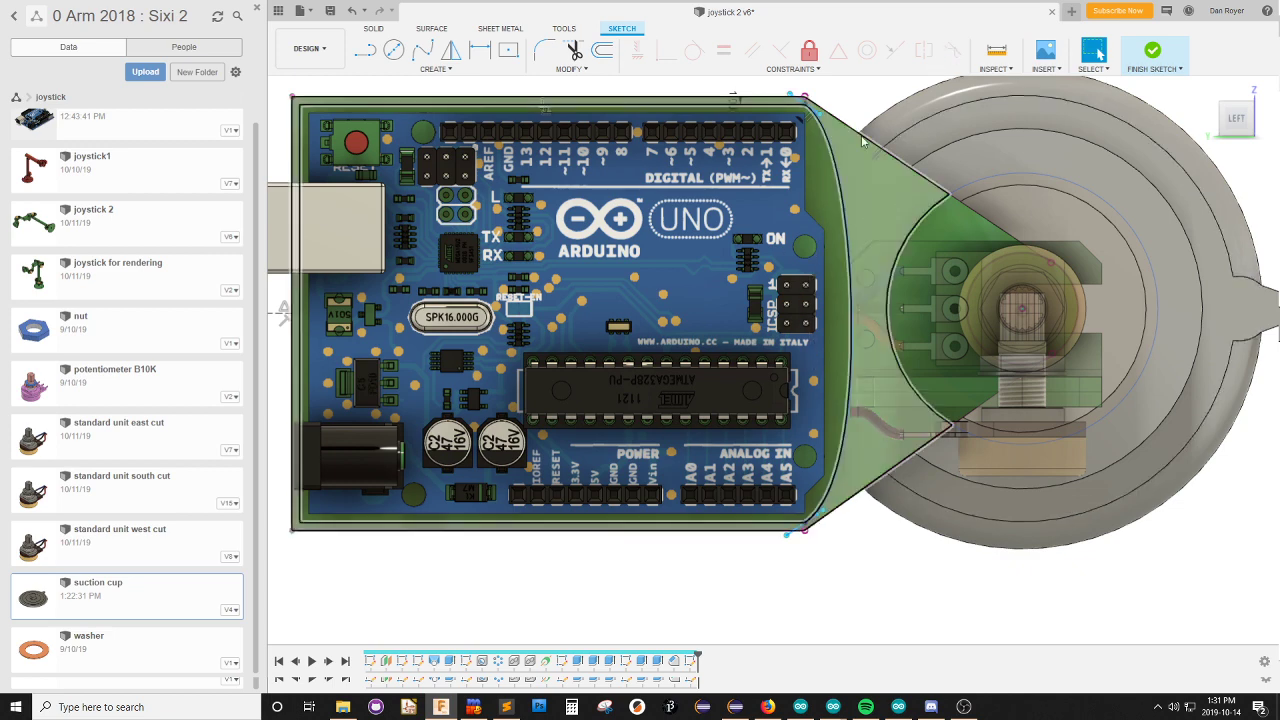
Offset the end spline 1 mm to form a thin curved wall profile and finish the sketch.
{"action": "scroll", "coordinate": [863, 340], "scroll_direction": "down", "scroll_amount": 3}
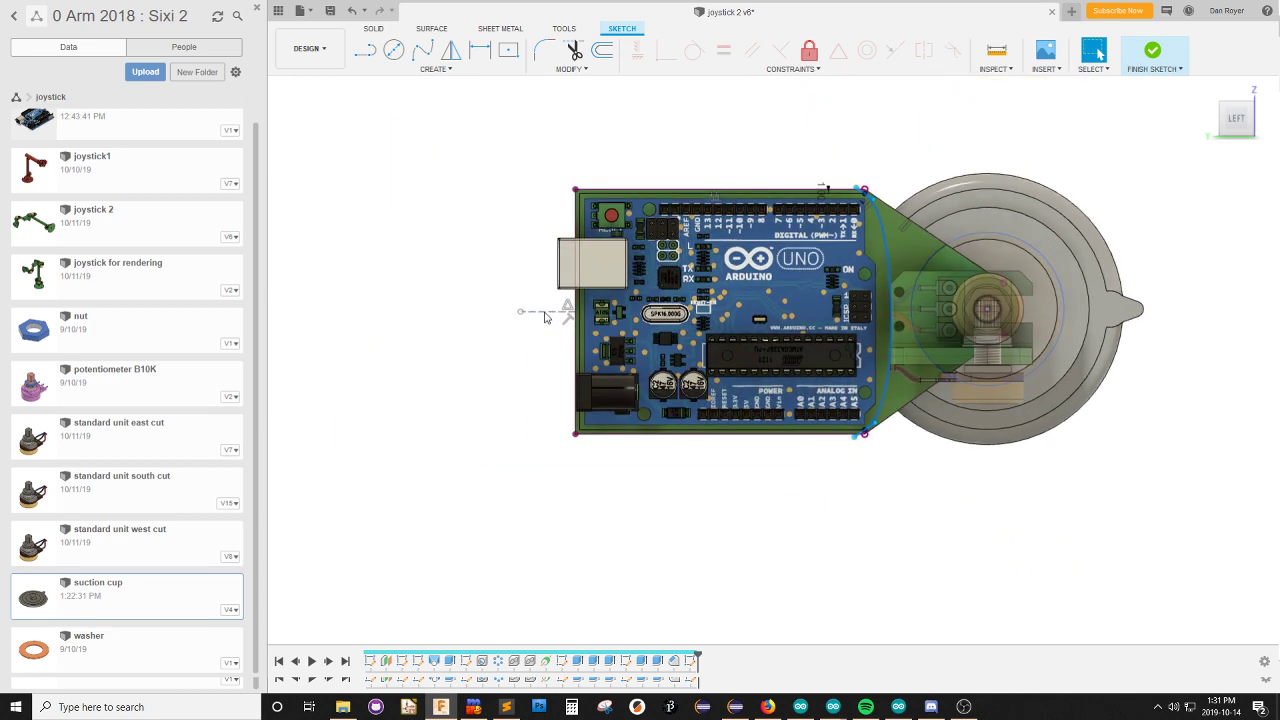
{"action": "scroll", "coordinate": [849, 202], "scroll_direction": "up", "scroll_amount": 4}
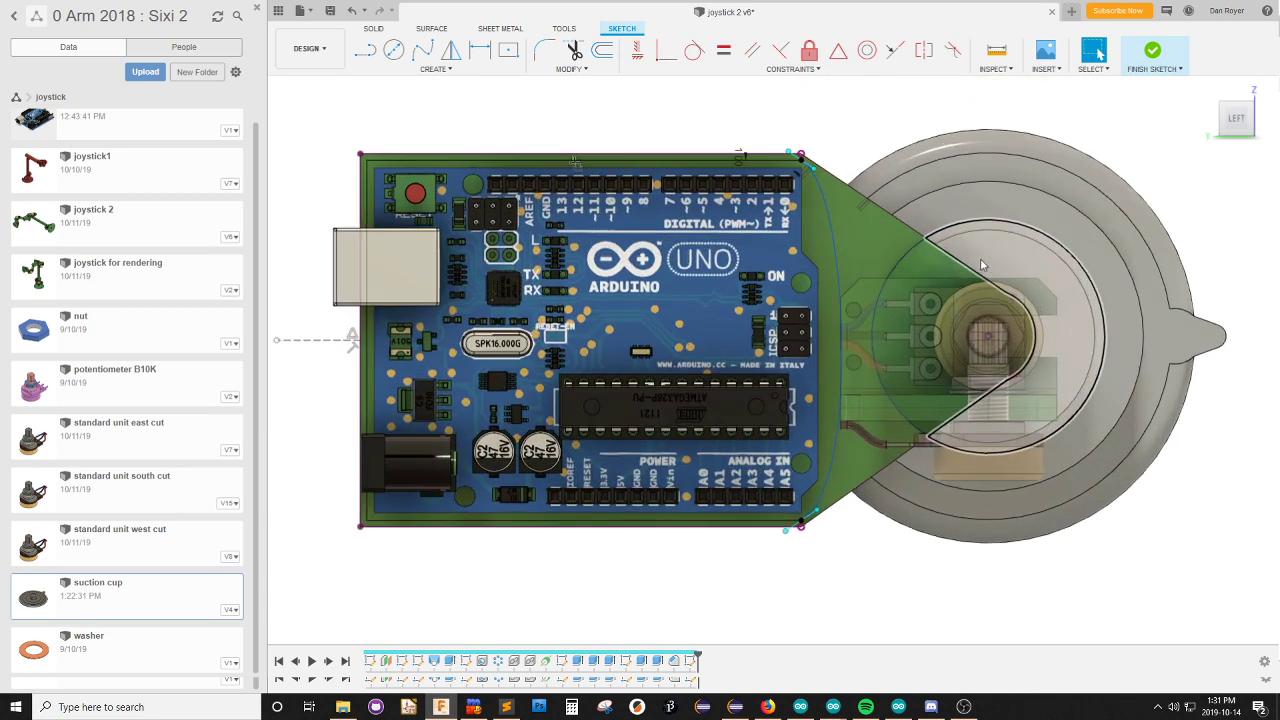
{"action": "scroll", "coordinate": [813, 118], "scroll_direction": "down", "scroll_amount": 1}
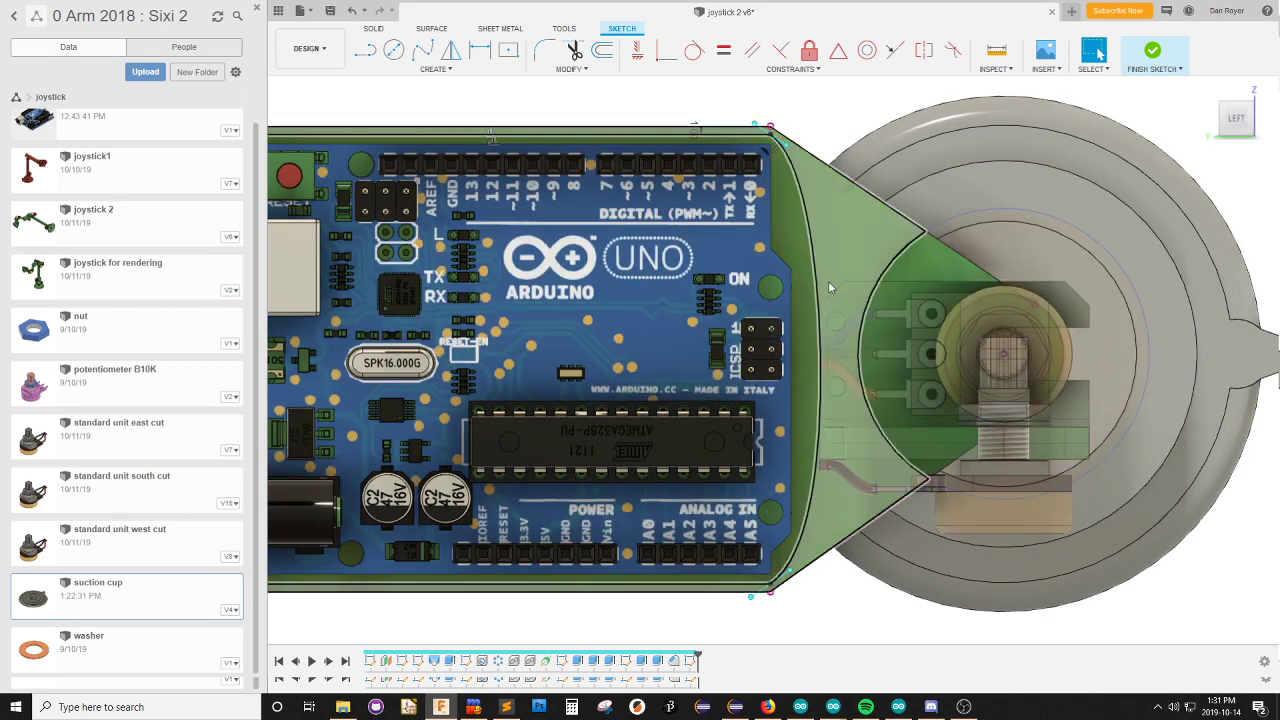
{"action": "key", "text": "o"}
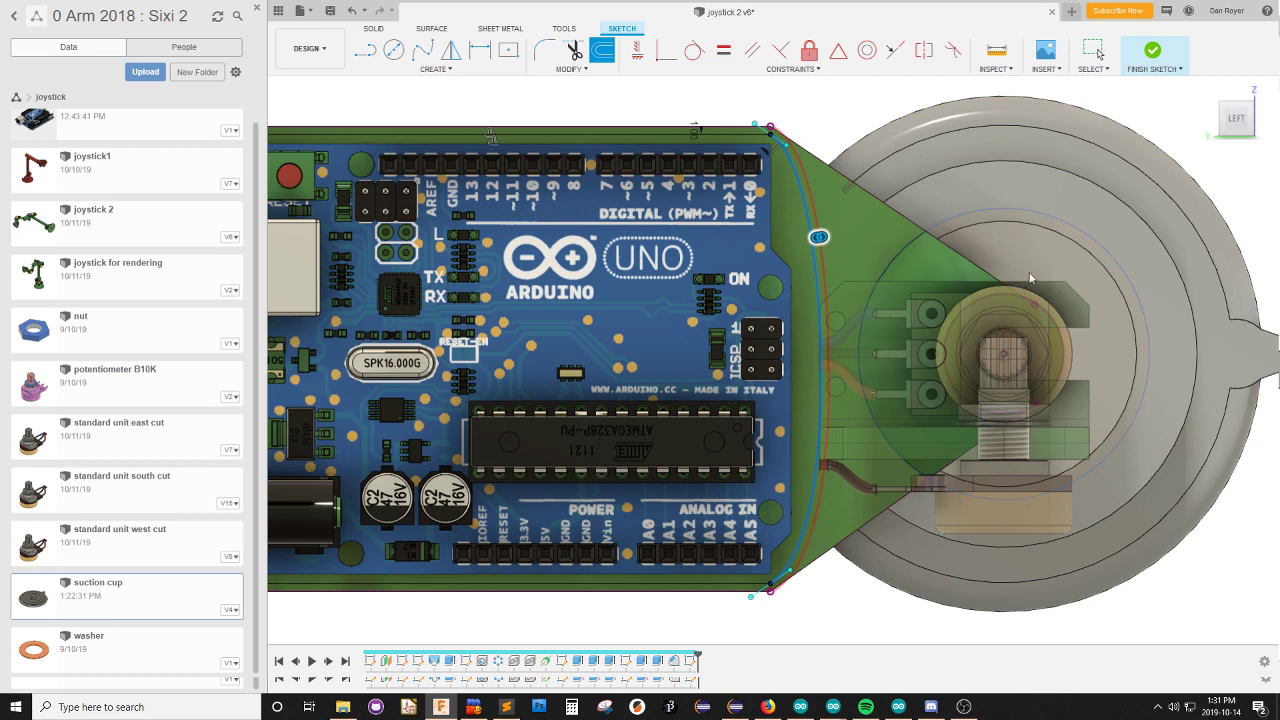
{"action": "key", "text": "Return"}
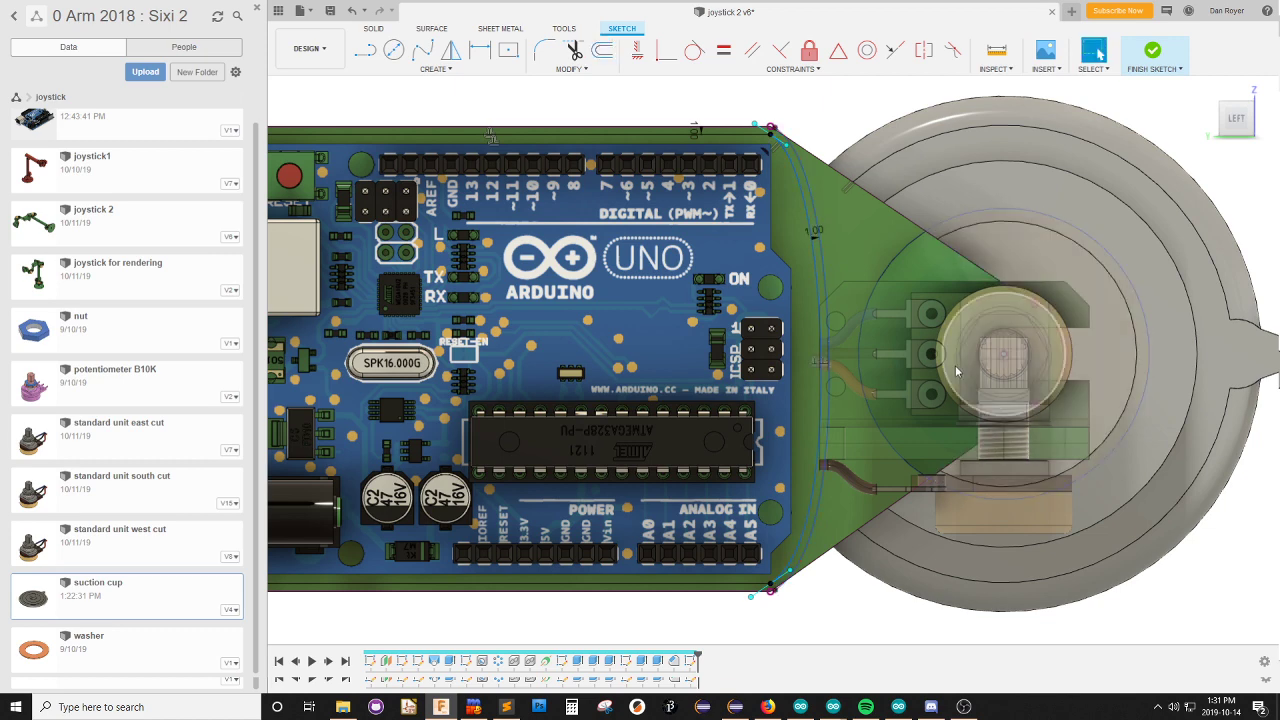
{"action": "left_click", "coordinate": [1152, 50]}
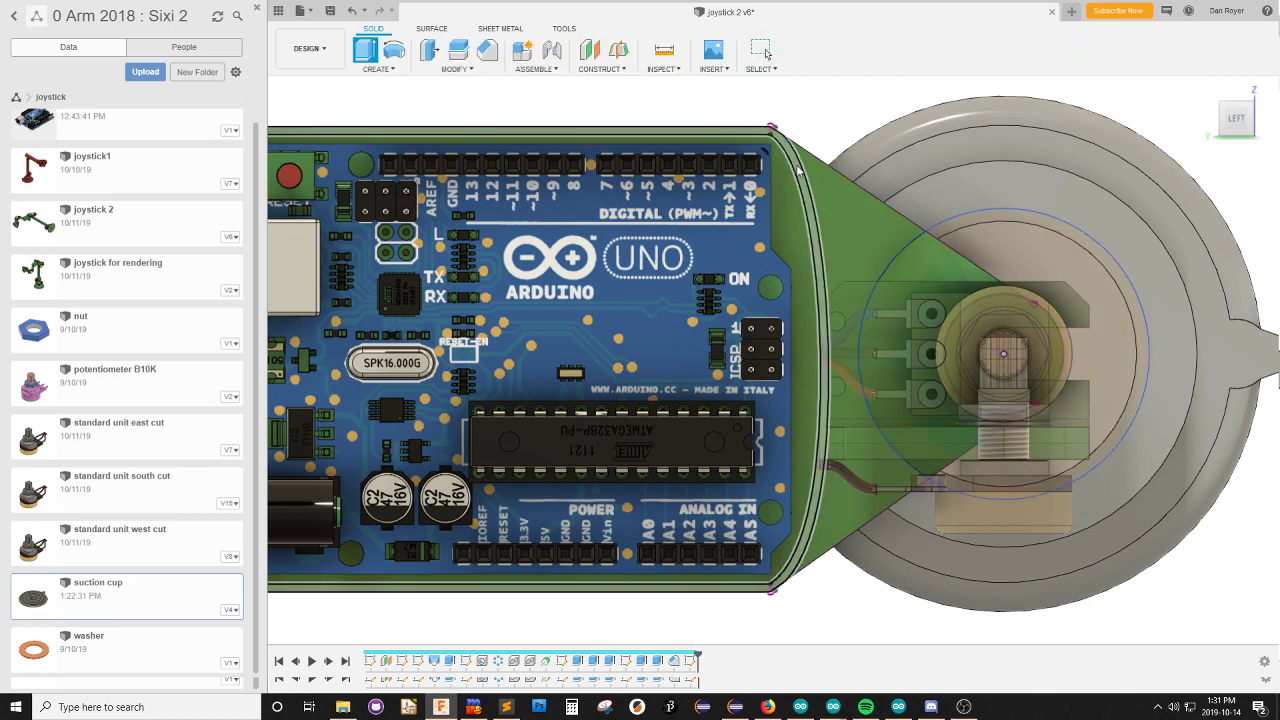
Try to extrude the thin curved-ended wall profile 15 mm up from the plate around the Arduino.
{"action": "scroll", "coordinate": [859, 208], "scroll_direction": "down", "scroll_amount": 3}
{"action": "middle_click_drag", "start_coordinate": [729, 540], "coordinate": [729, 372], "text": "shift"}
{"action": "left_click_drag", "start_coordinate": [680, 309], "coordinate": [682, 253]}
{"action": "middle_click_drag", "start_coordinate": [723, 203], "coordinate": [723, 318], "text": "shift"}
{"action": "middle_click_drag", "start_coordinate": [724, 230], "coordinate": [740, 179], "text": "shift"}
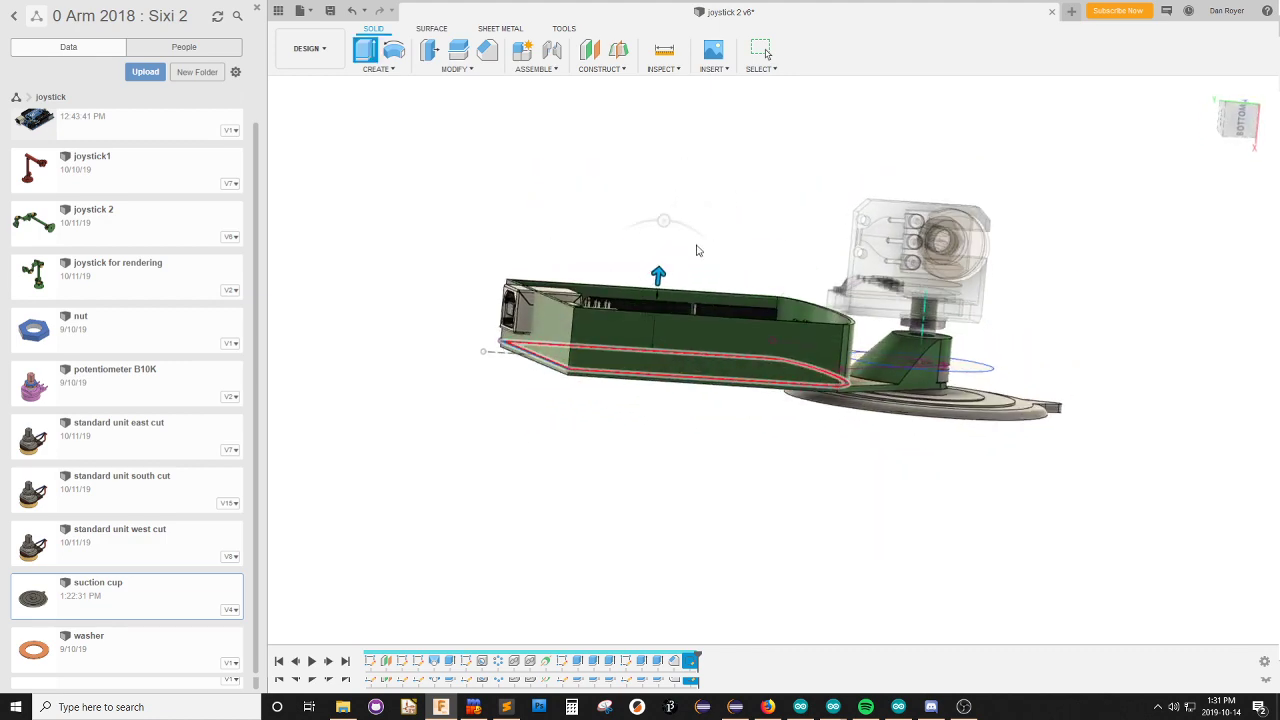
{"action": "left_click_drag", "start_coordinate": [658, 272], "coordinate": [660, 252]}
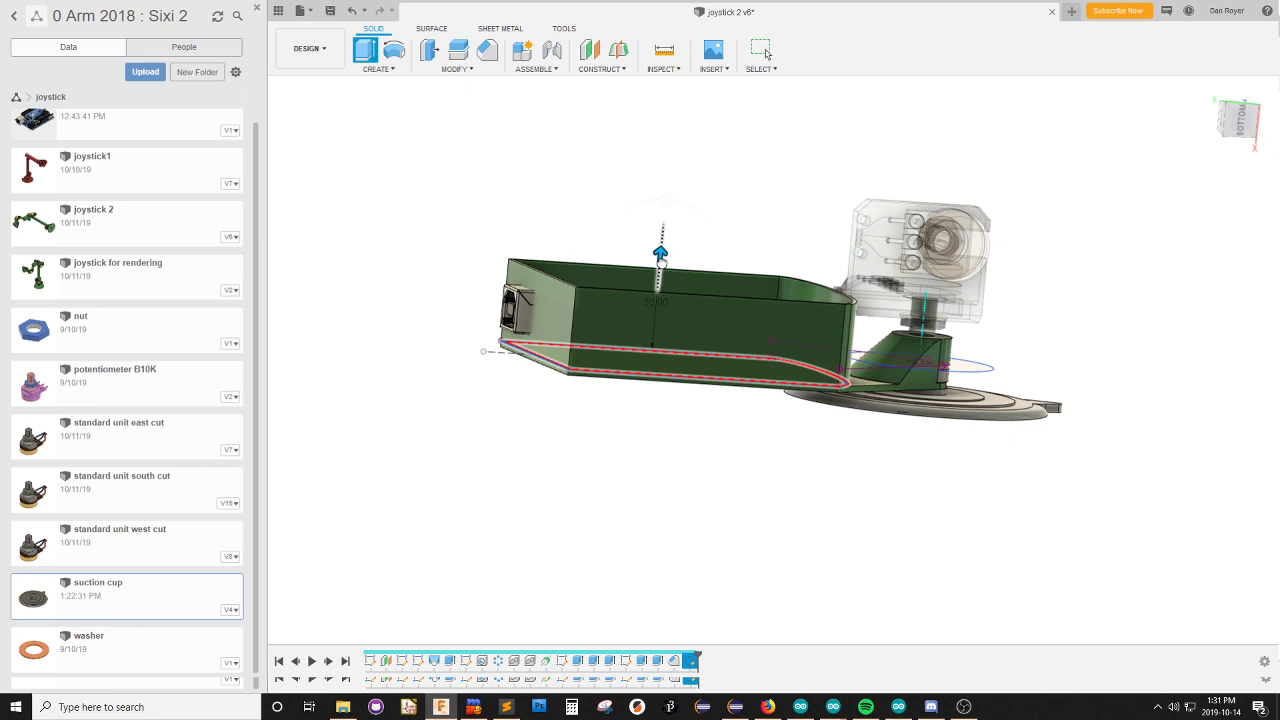
{"action": "middle_click_drag", "start_coordinate": [768, 250], "coordinate": [738, 274], "text": "shift"}
{"action": "mouse_move", "coordinate": [688, 270]}
{"action": "left_mouse_down"}
{"action": "mouse_move", "coordinate": [686, 303]}
{"action": "mouse_move", "coordinate": [687, 287]}
{"action": "left_mouse_up"}
{"action": "scroll", "coordinate": [808, 256], "scroll_direction": "up", "scroll_amount": 3}
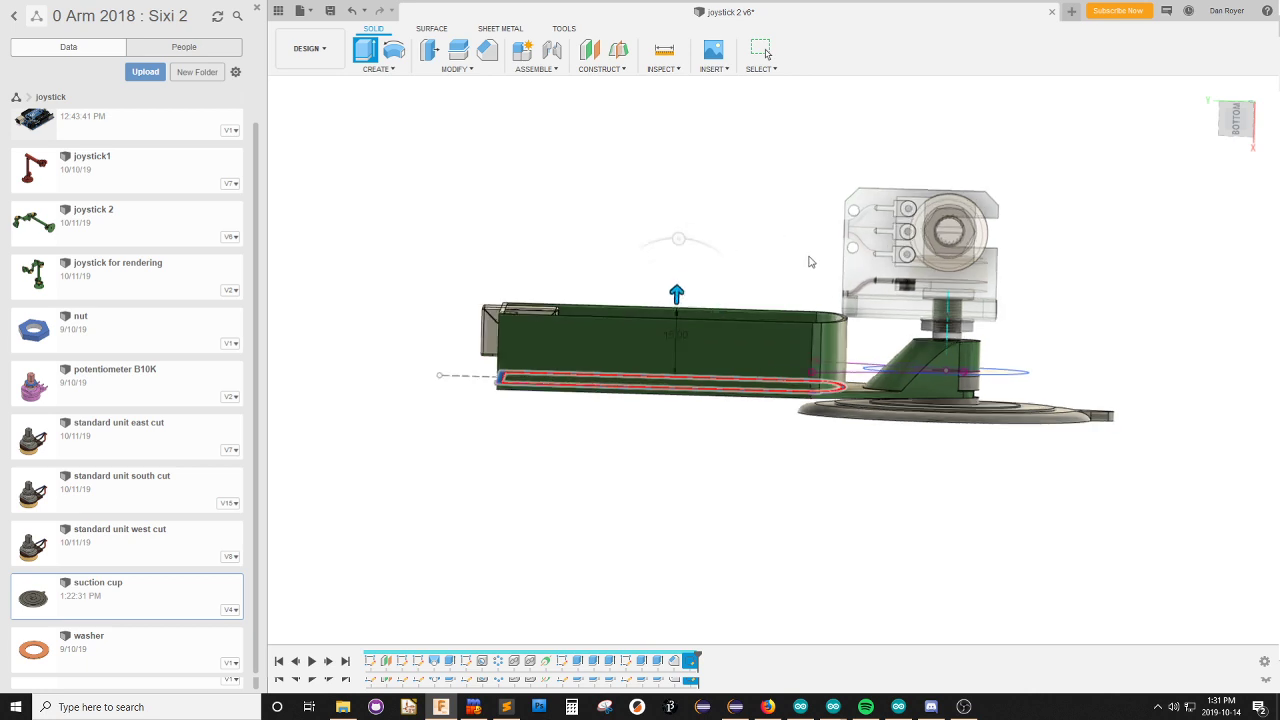
{"action": "left_click", "coordinate": [1240, 118]}
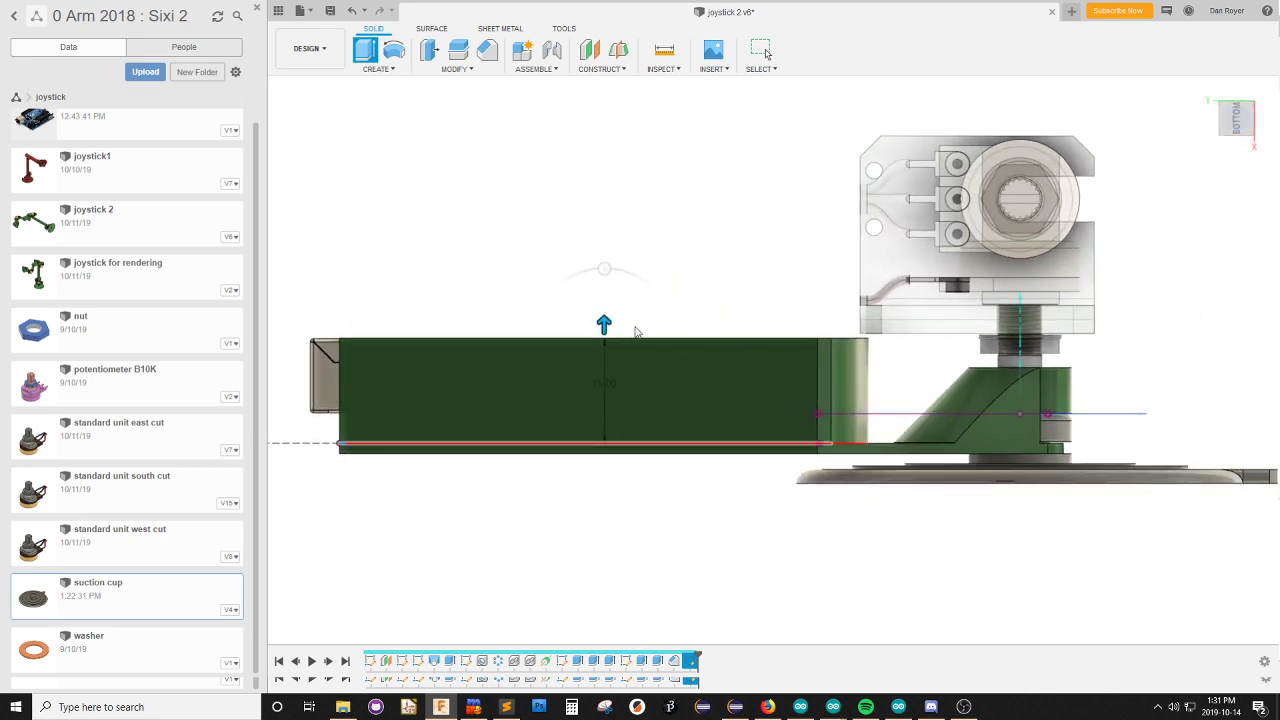
{"action": "mouse_move", "coordinate": [604, 322]}
{"action": "left_mouse_down"}
{"action": "mouse_move", "coordinate": [604, 348]}
{"action": "mouse_move", "coordinate": [607, 324]}
{"action": "left_mouse_up"}
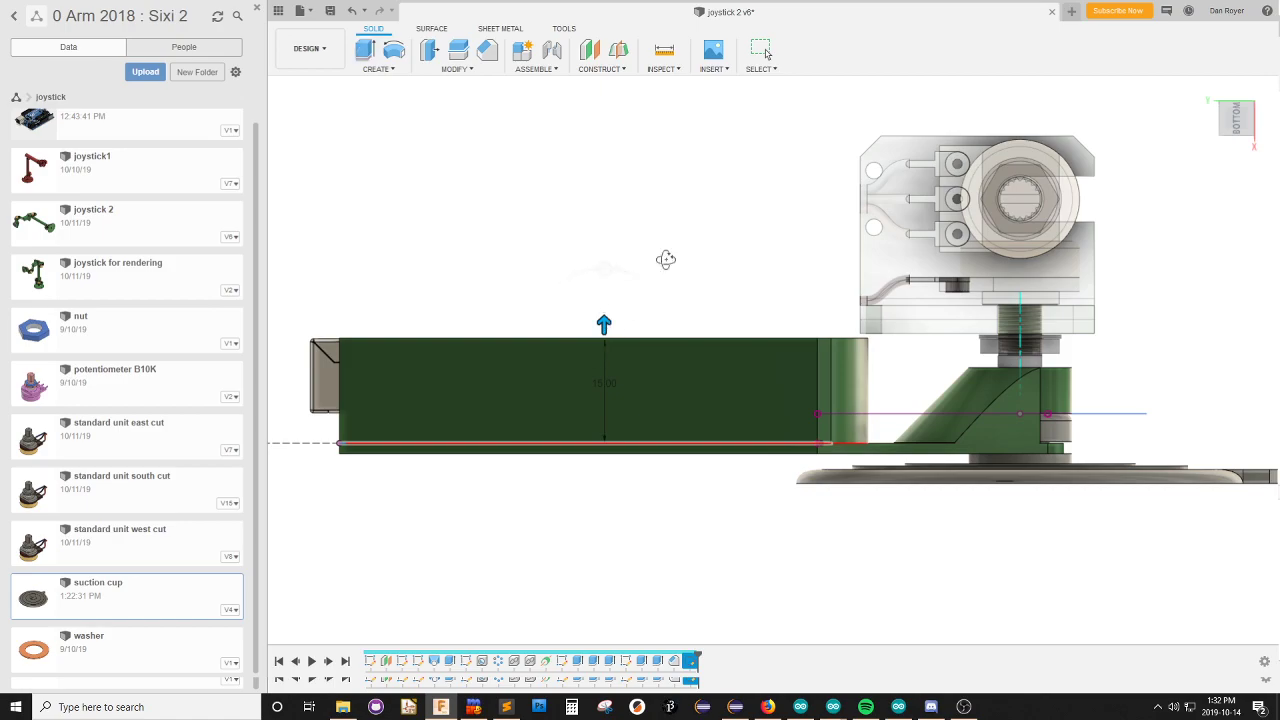
{"action": "middle_click_drag", "start_coordinate": [666, 260], "coordinate": [669, 350], "text": "shift"}
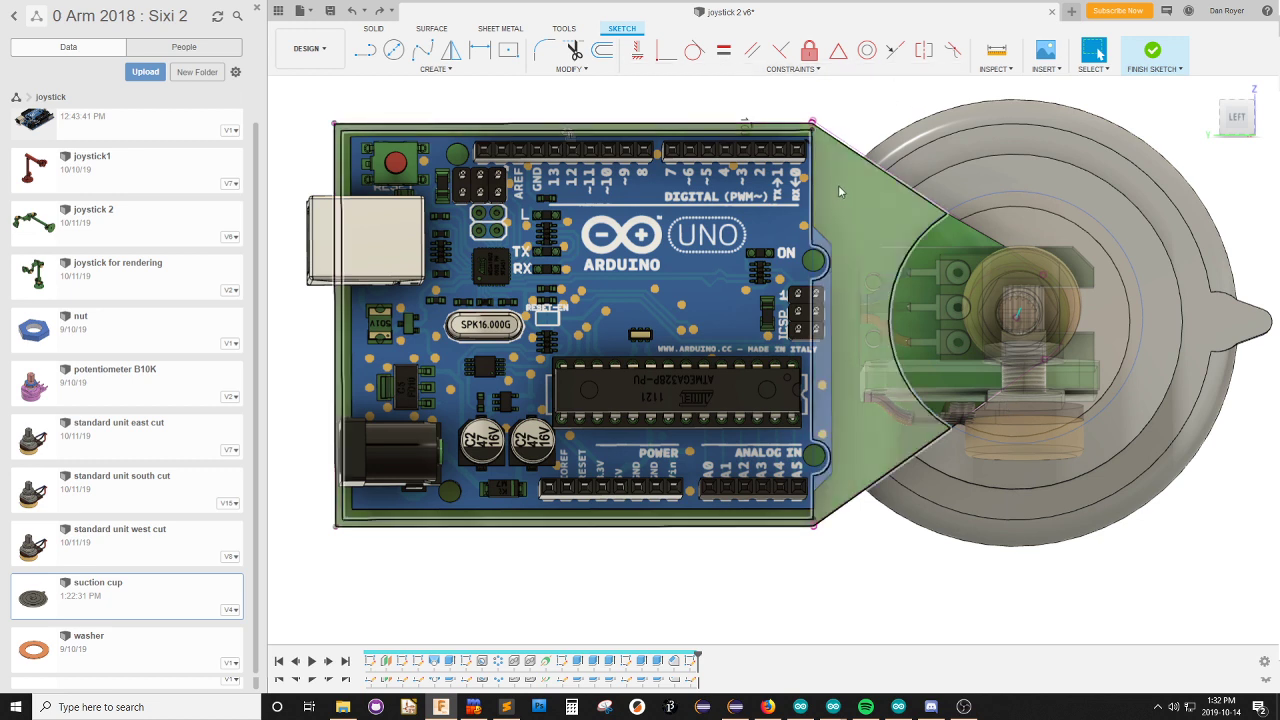
Offset the projected Arduino board end edges 1 mm outward toward the suction cup.
{"action": "key", "text": "o"}
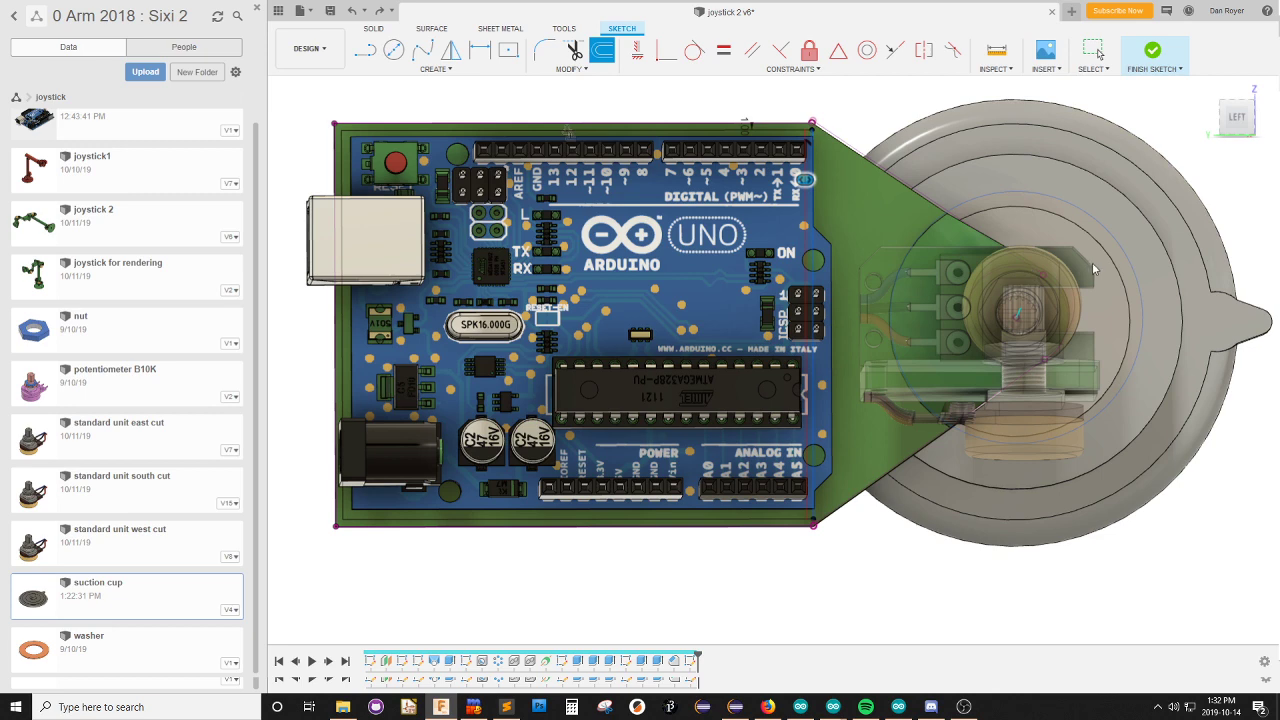
{"action": "key", "text": "Escape"}
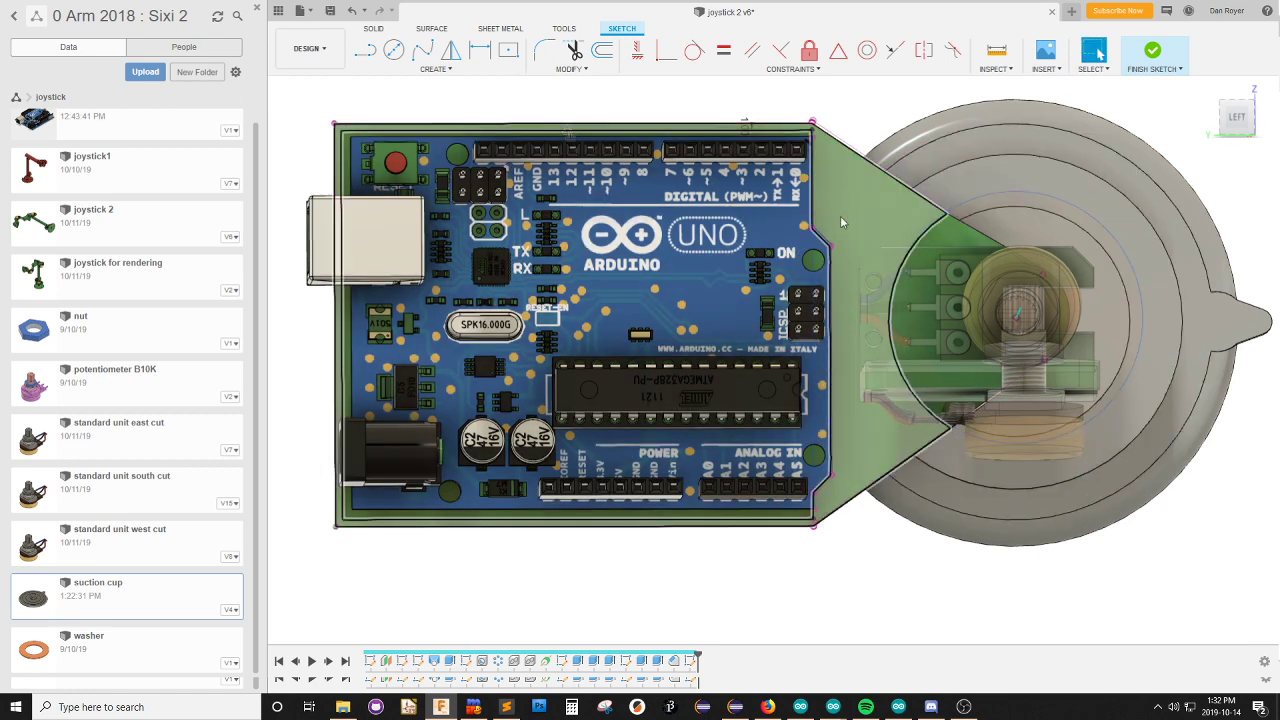
{"action": "key", "text": "o"}
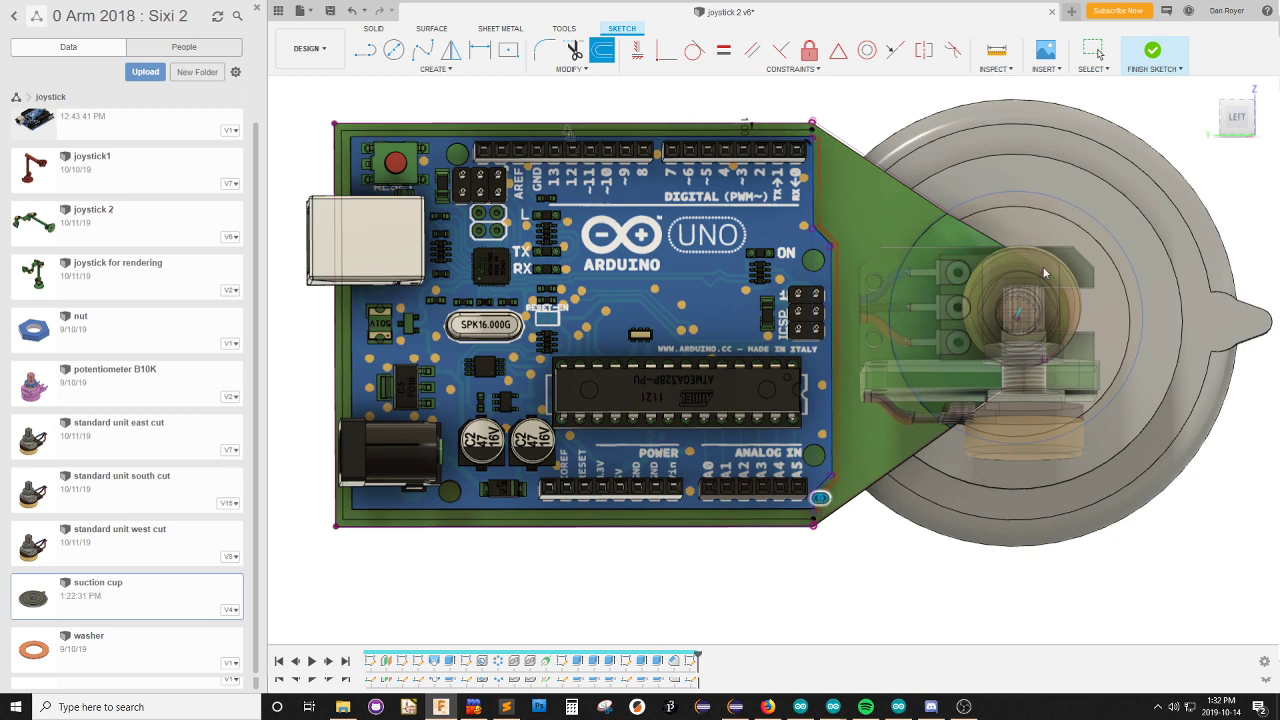
{"action": "key", "text": "Escape"}
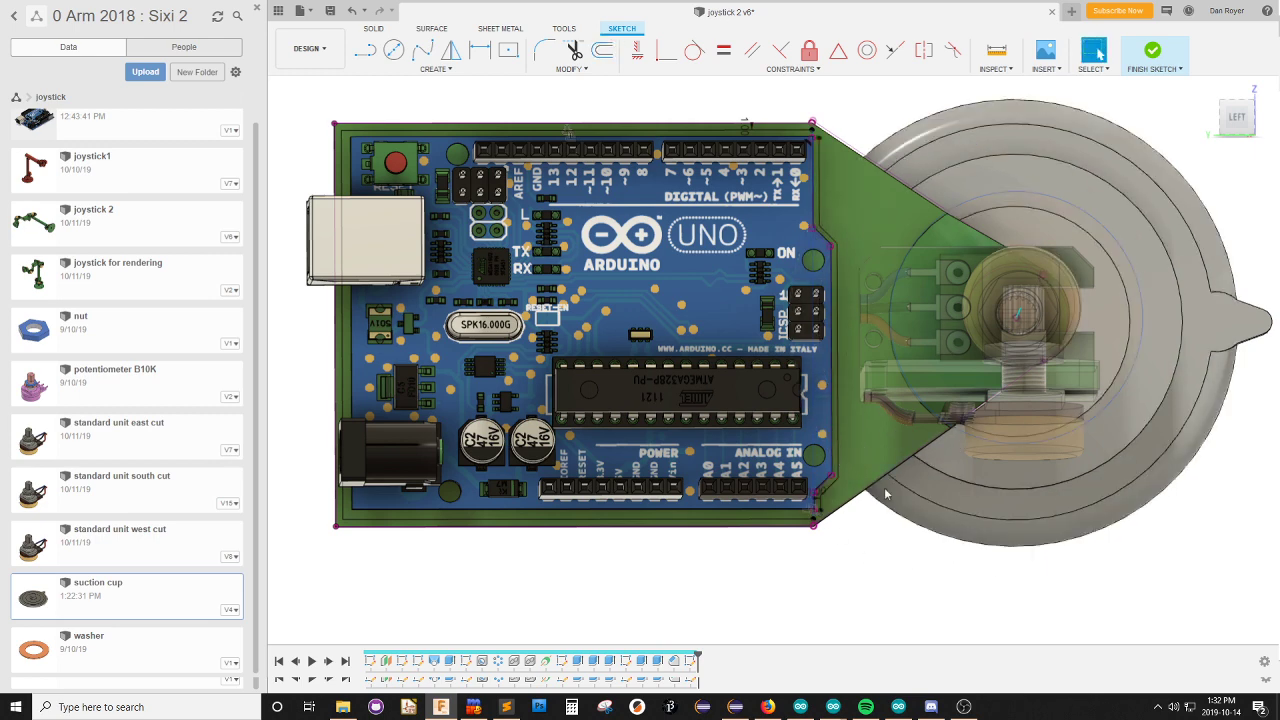
Draw lines joining the 1 mm board-edge offset to the inner plate outline at both corners.
{"action": "scroll", "coordinate": [850, 550], "scroll_direction": "up", "scroll_amount": 5}
{"action": "scroll", "coordinate": [786, 540], "scroll_direction": "up", "scroll_amount": 3}
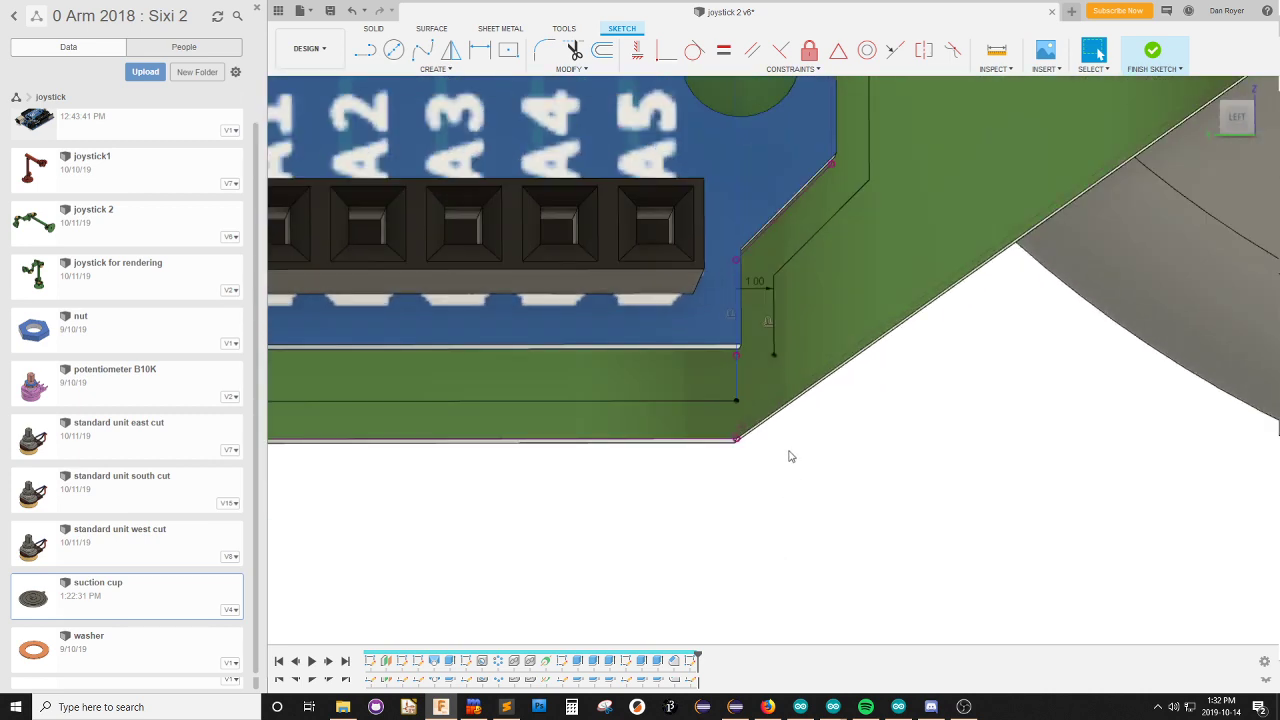
{"action": "key", "text": "l"}
{"action": "key", "text": "Escape"}
{"action": "scroll", "coordinate": [817, 520], "scroll_direction": "down", "scroll_amount": 3}
{"action": "scroll", "coordinate": [829, 506], "scroll_direction": "down", "scroll_amount": 5}
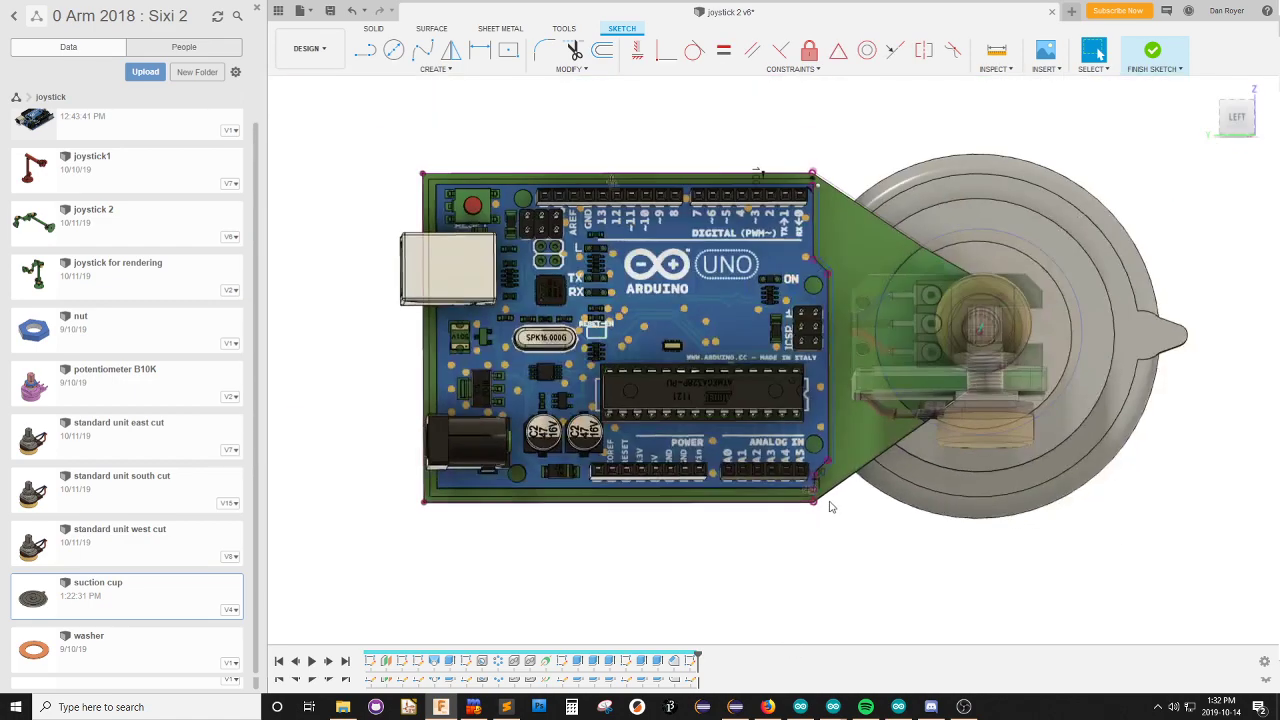
{"action": "scroll", "coordinate": [831, 208], "scroll_direction": "up", "scroll_amount": 6}
{"action": "scroll", "coordinate": [818, 164], "scroll_direction": "down", "scroll_amount": 3}
{"action": "scroll", "coordinate": [800, 140], "scroll_direction": "up", "scroll_amount": 3}
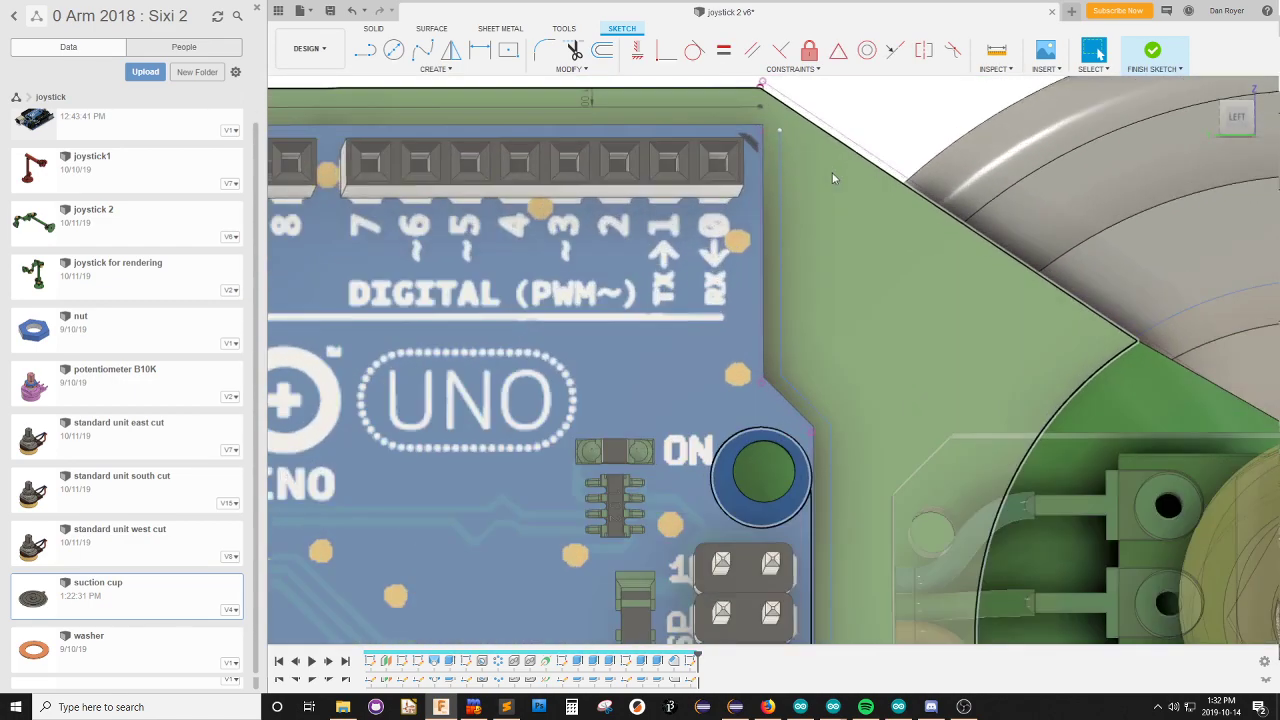
{"action": "key", "text": "l"}
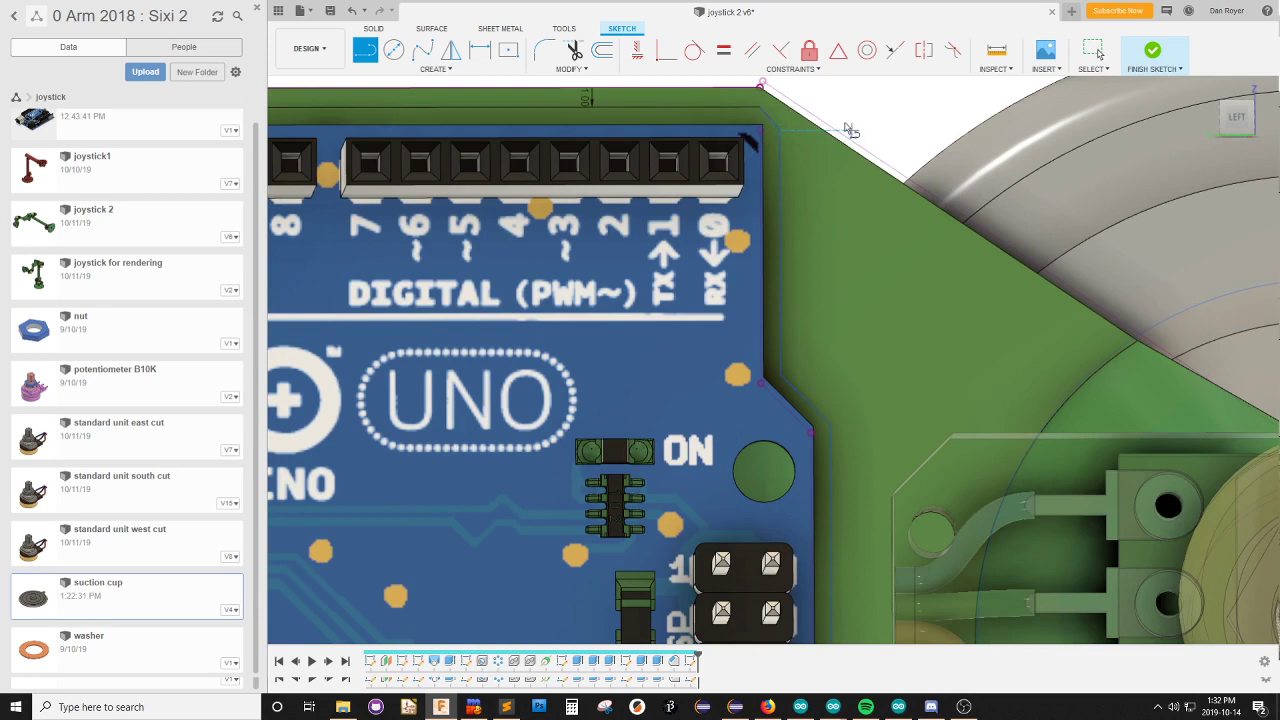
{"action": "scroll", "coordinate": [873, 265], "scroll_direction": "down", "scroll_amount": 3}
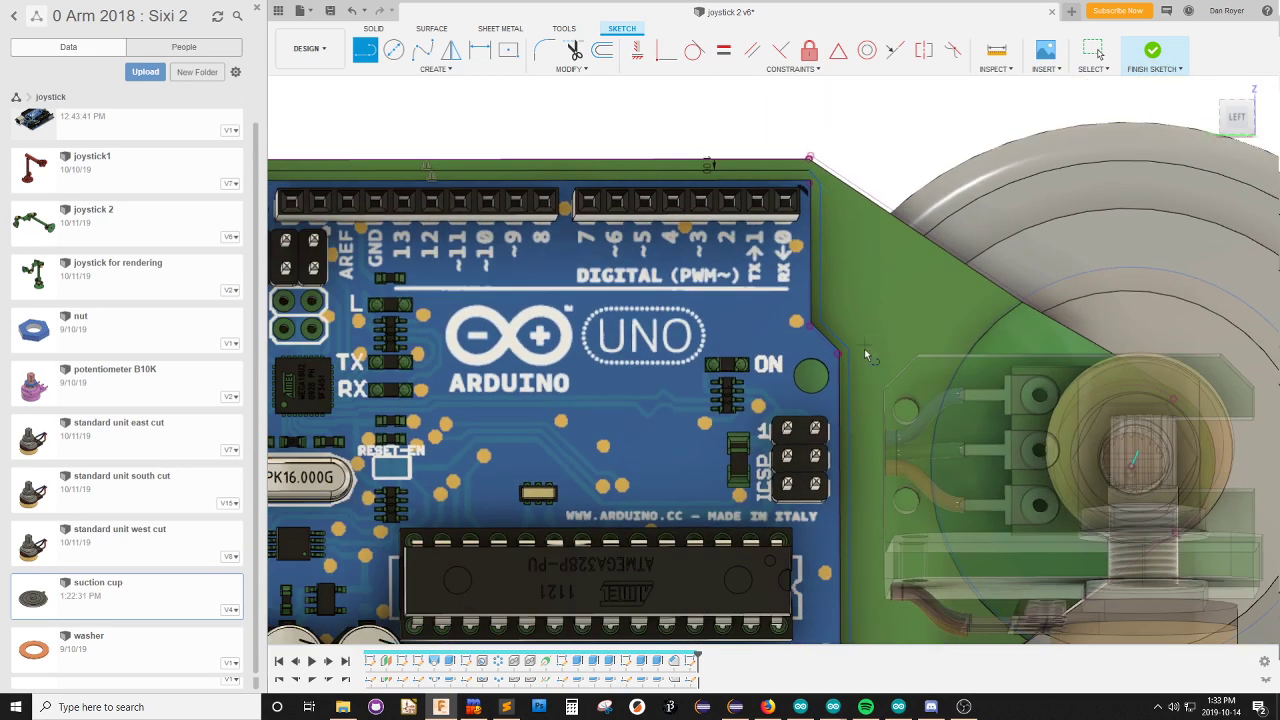
Offset the projected Arduino board end edges 2 mm outward for the wall's outer face.
{"action": "key", "text": "o"}
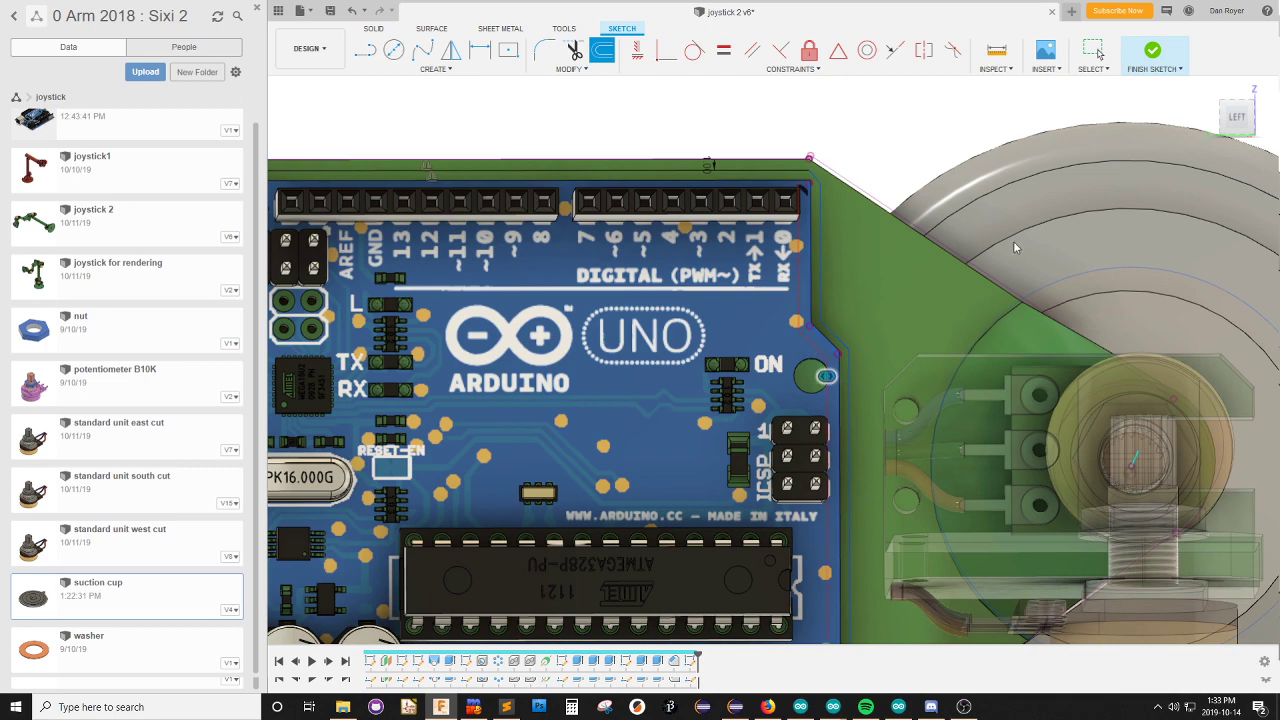
{"action": "scroll", "coordinate": [870, 241], "scroll_direction": "down", "scroll_amount": 5}
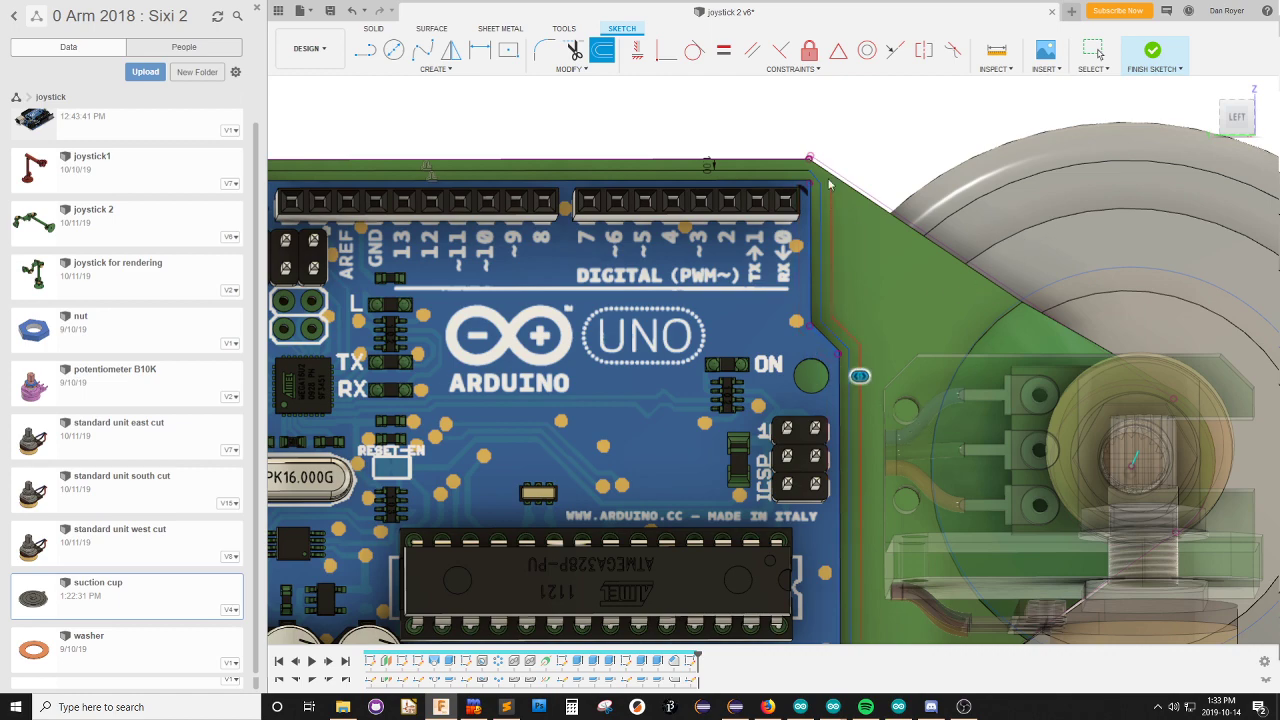
{"action": "scroll", "coordinate": [850, 478], "scroll_direction": "up", "scroll_amount": 5}
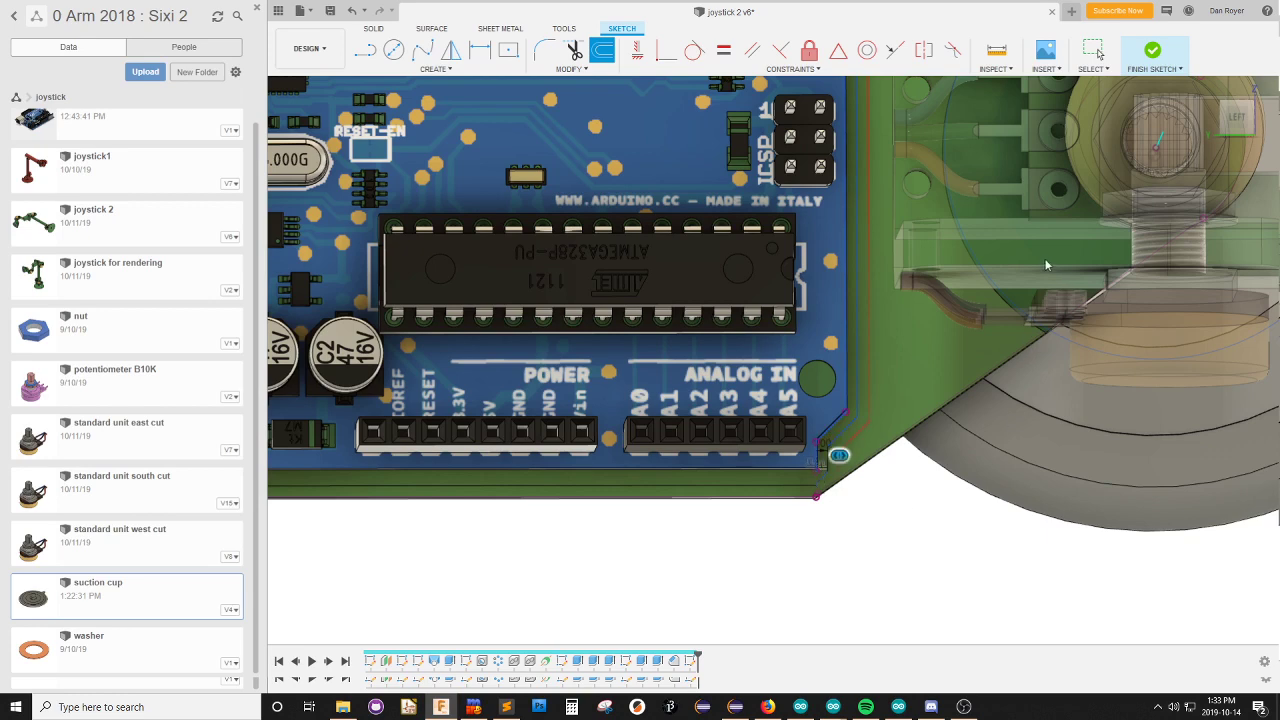
{"action": "key", "text": "Escape"}
Draw lines joining both ends of the 2 mm board-edge offset to the plate's outer corners.
{"action": "scroll", "coordinate": [898, 460], "scroll_direction": "up", "scroll_amount": 5}
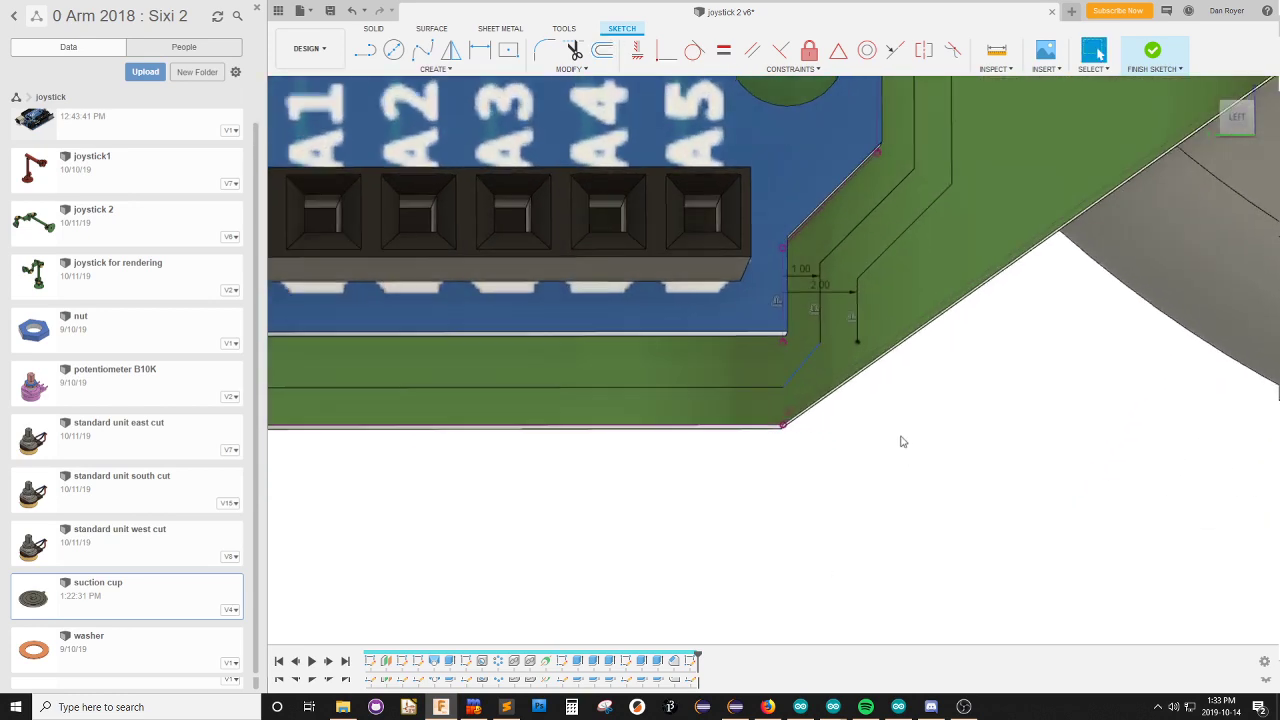
{"action": "scroll", "coordinate": [900, 442], "scroll_direction": "up", "scroll_amount": 3}
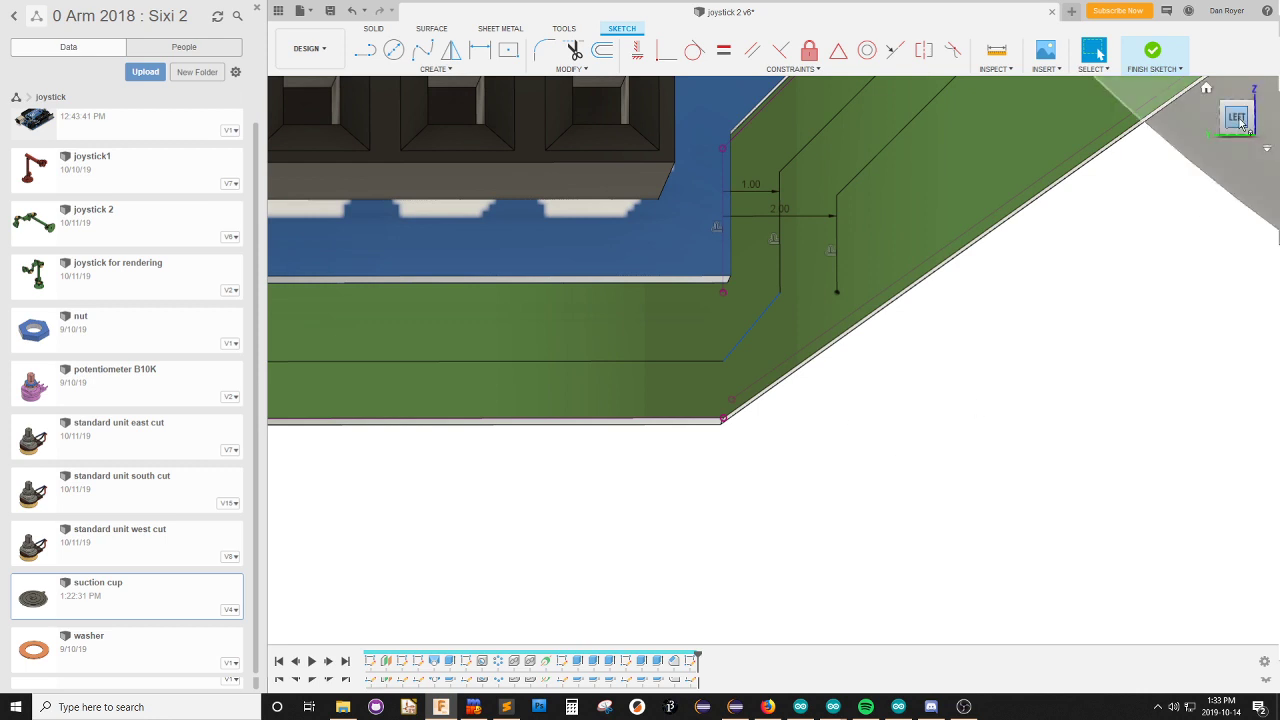
{"action": "left_click", "coordinate": [1238, 119]}
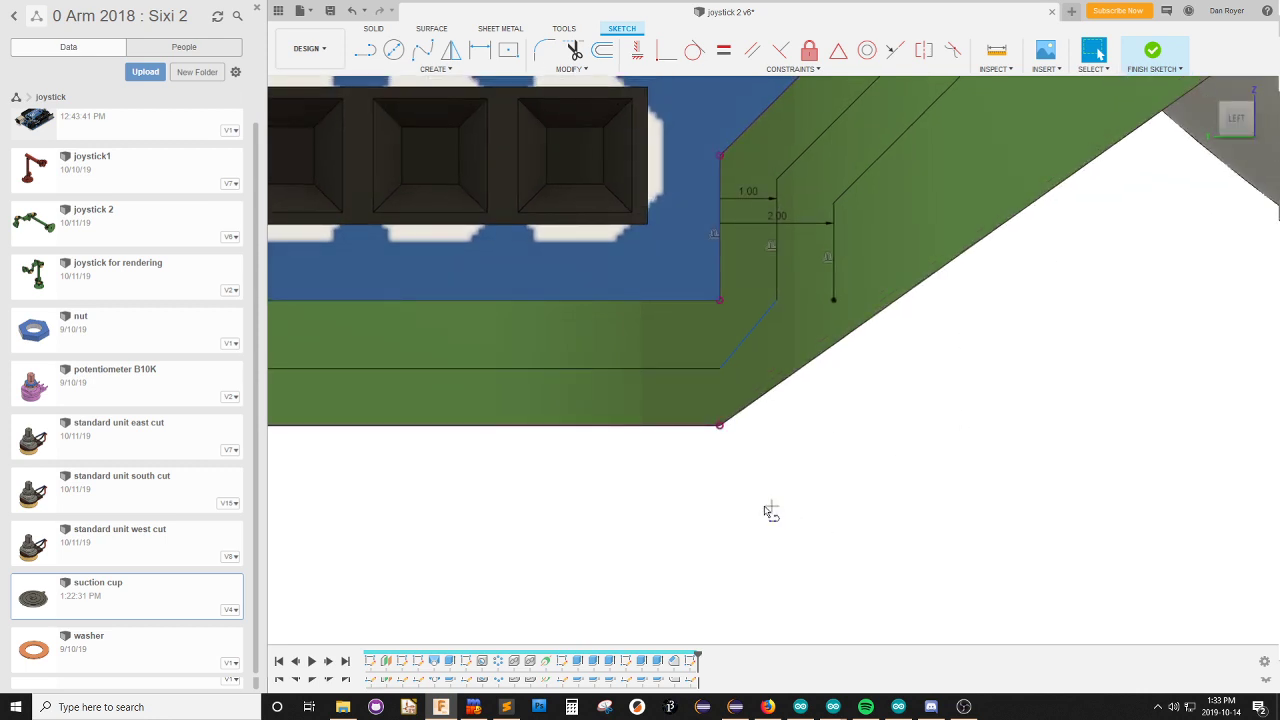
{"action": "key", "text": "l"}
{"action": "left_click", "coordinate": [719, 425]}
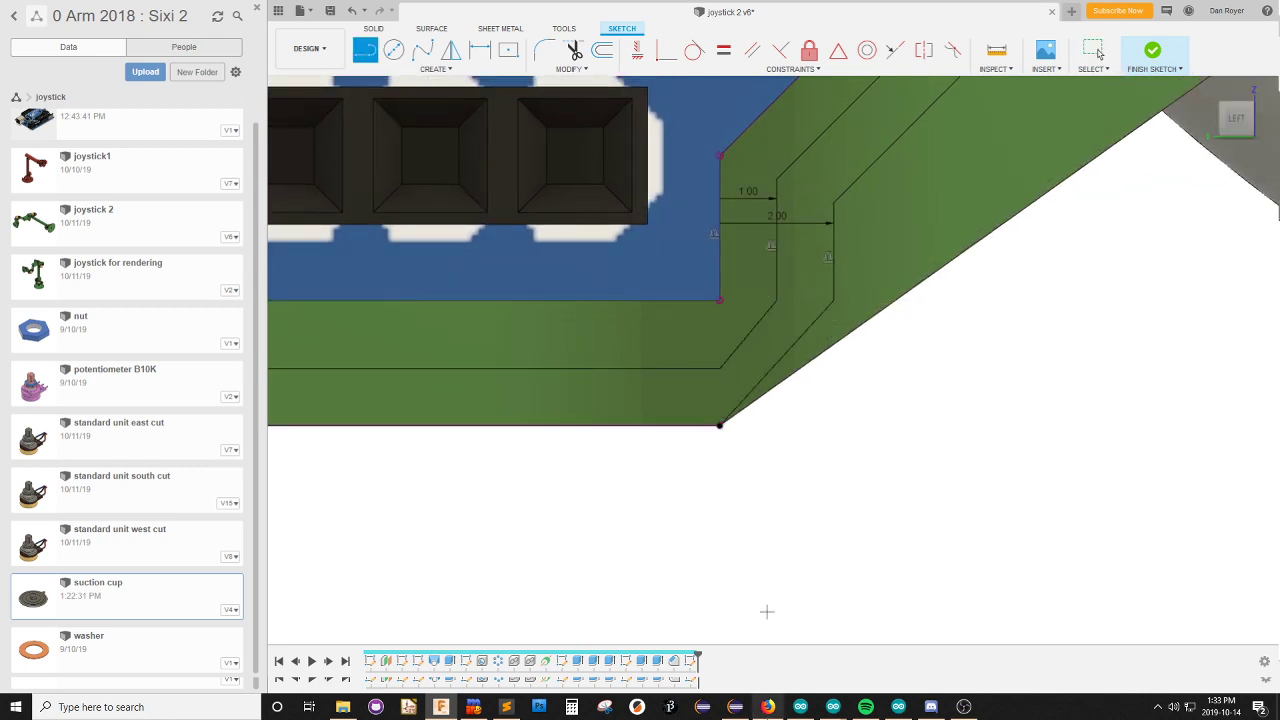
{"action": "scroll", "coordinate": [768, 460], "scroll_direction": "down", "scroll_amount": 3}
{"action": "scroll", "coordinate": [761, 500], "scroll_direction": "up", "scroll_amount": 2}
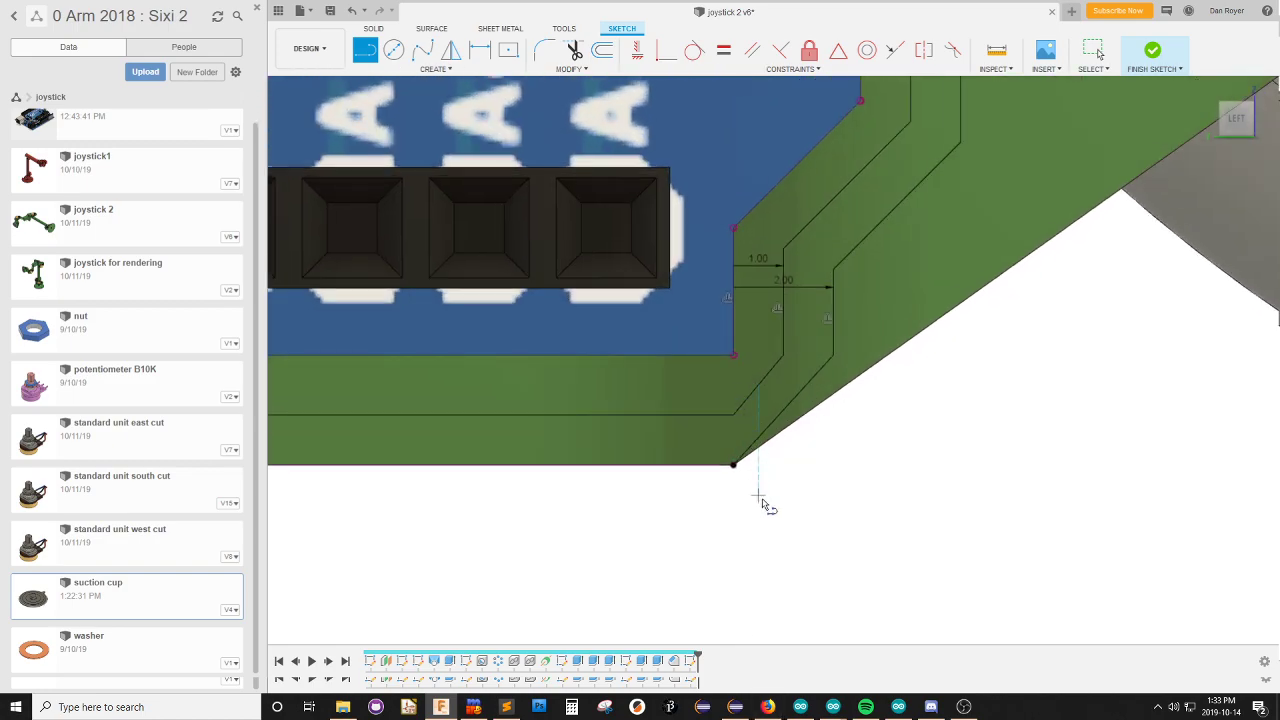
{"action": "scroll", "coordinate": [763, 530], "scroll_direction": "down", "scroll_amount": 5}
{"action": "scroll", "coordinate": [712, 565], "scroll_direction": "down", "scroll_amount": 3}
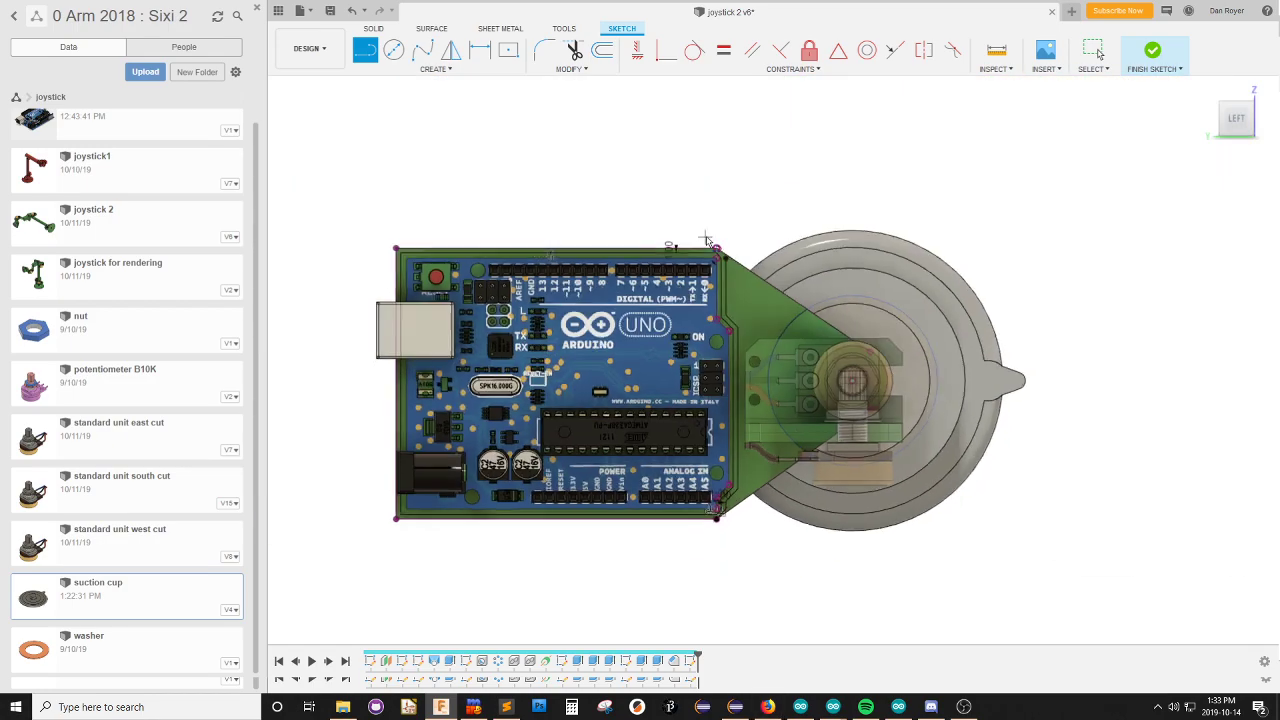
{"action": "scroll", "coordinate": [720, 251], "scroll_direction": "up", "scroll_amount": 5}
{"action": "scroll", "coordinate": [730, 301], "scroll_direction": "up", "scroll_amount": 3}
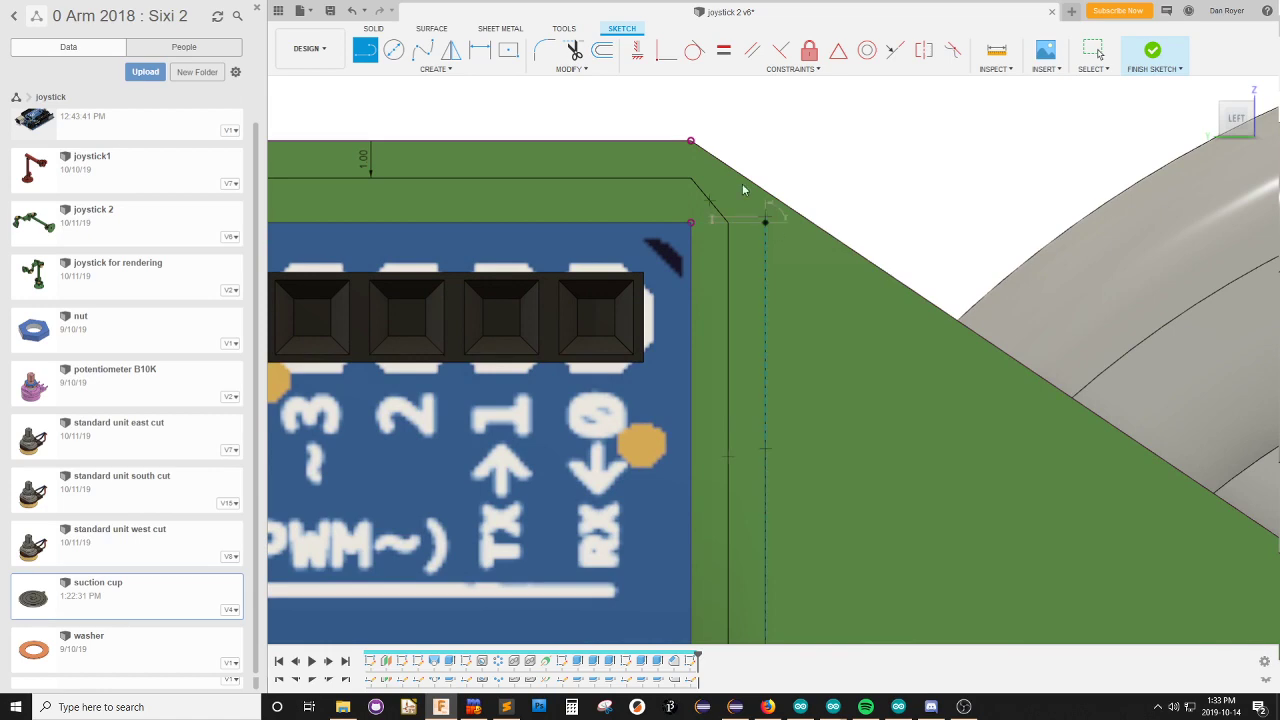
{"action": "scroll", "coordinate": [769, 272], "scroll_direction": "down", "scroll_amount": 8}
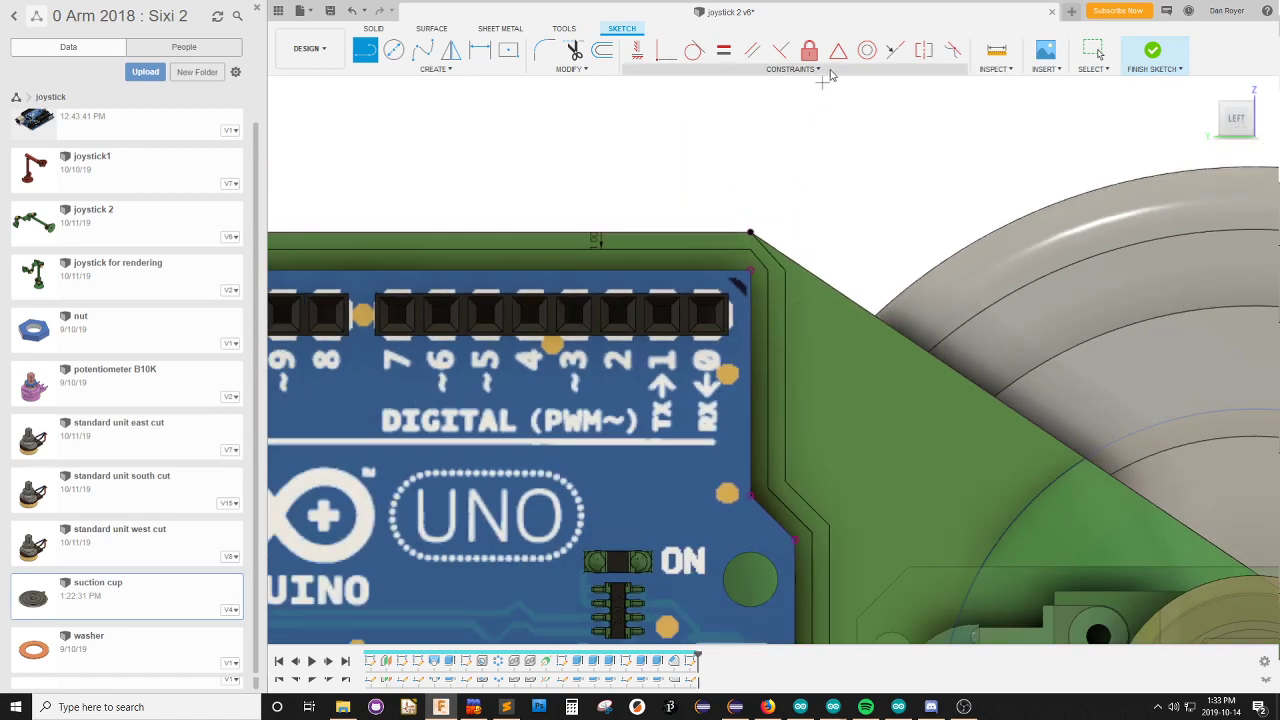
{"action": "scroll", "coordinate": [787, 272], "scroll_direction": "up", "scroll_amount": 6}
{"action": "key", "text": "Escape"}
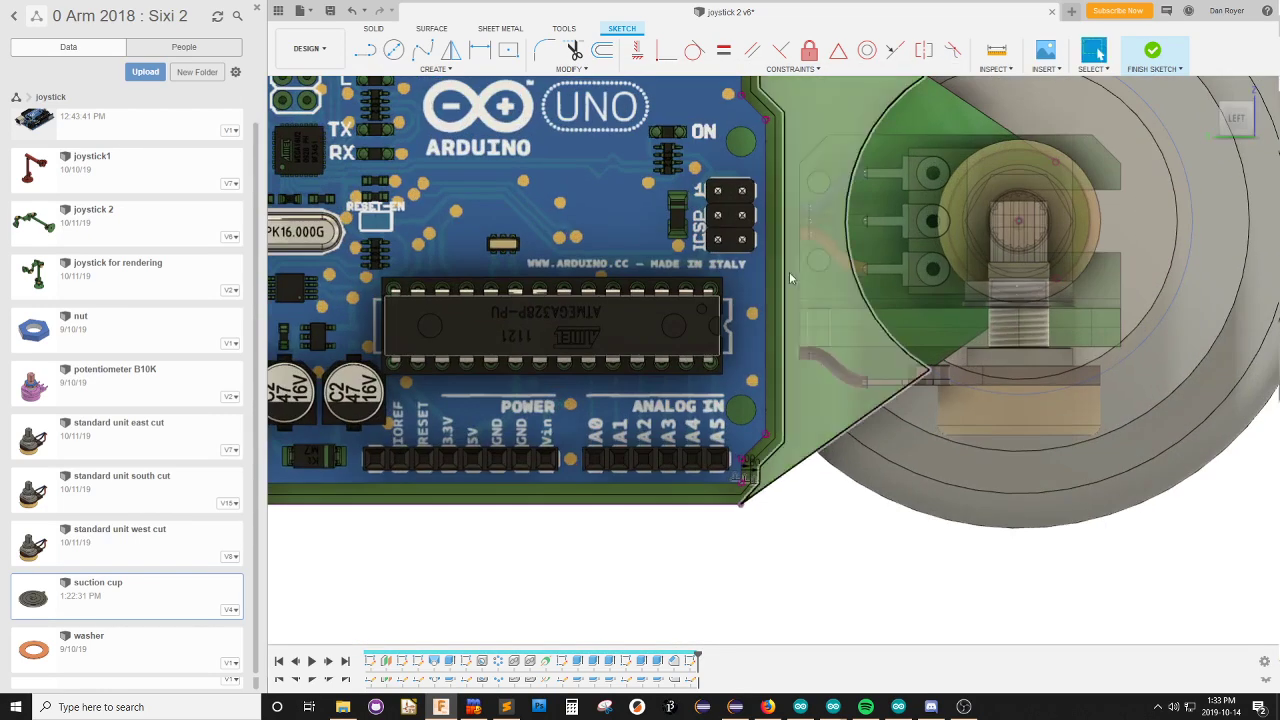
Finish the sketch and try to extrude the offset wall profile upward around the Arduino board.
{"action": "middle_click_drag", "start_coordinate": [781, 273], "coordinate": [823, 373], "text": "shift"}
{"action": "scroll", "coordinate": [812, 422], "scroll_direction": "down", "scroll_amount": 3}
{"action": "middle_click_drag", "start_coordinate": [766, 212], "coordinate": [672, 262], "text": "shift"}
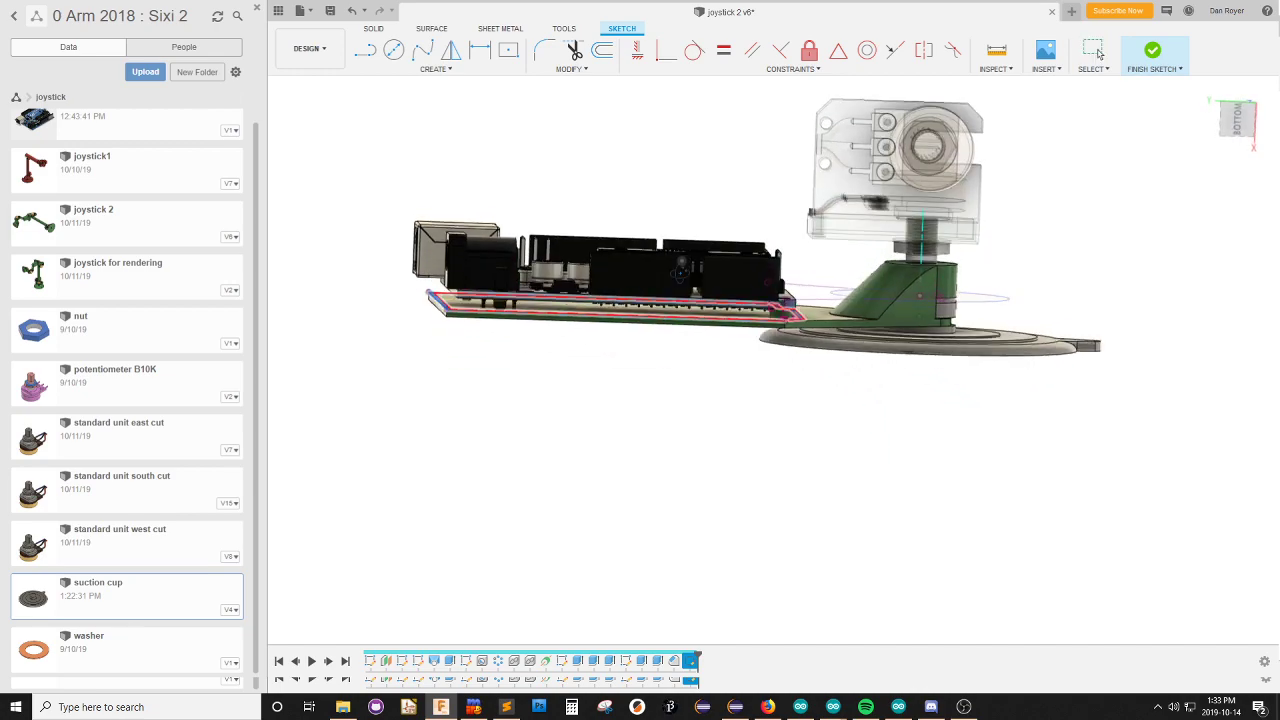
{"action": "scroll", "coordinate": [814, 277], "scroll_direction": "up", "scroll_amount": 3}
{"action": "middle_click_drag", "start_coordinate": [785, 255], "coordinate": [789, 298], "text": "shift"}
{"action": "scroll", "coordinate": [866, 390], "scroll_direction": "down", "scroll_amount": 5}
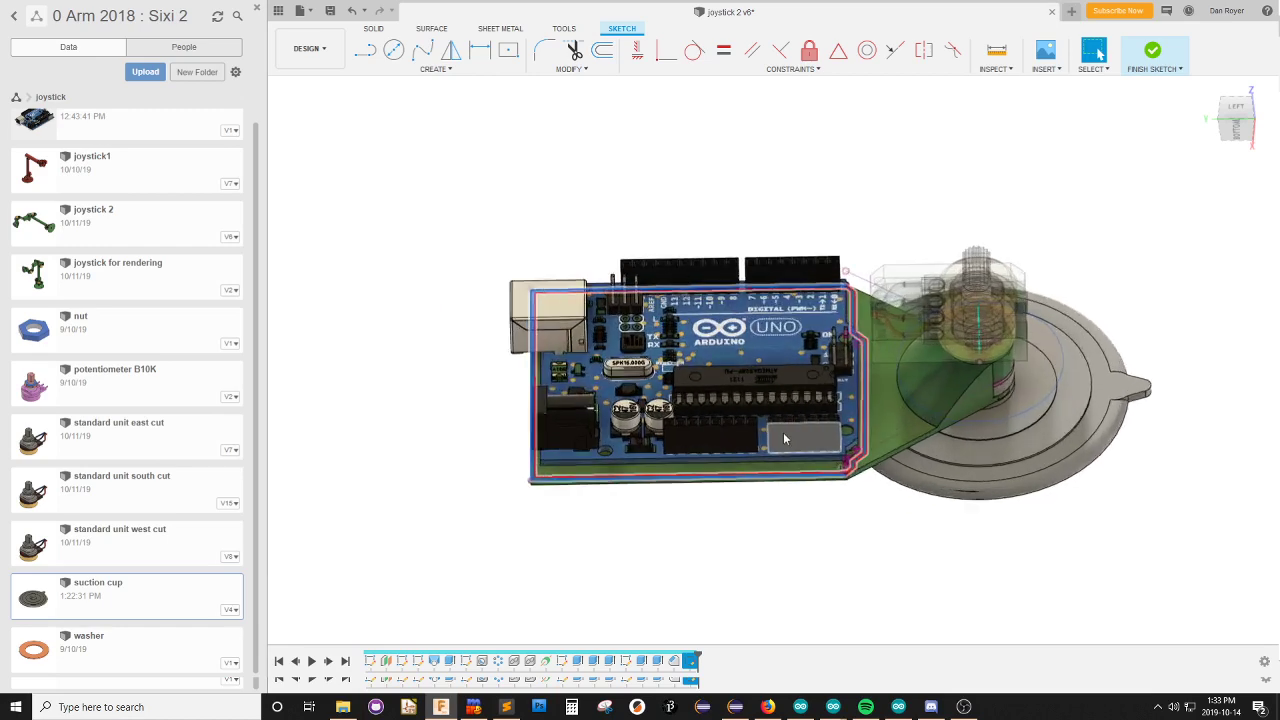
{"action": "left_click", "coordinate": [1152, 50]}
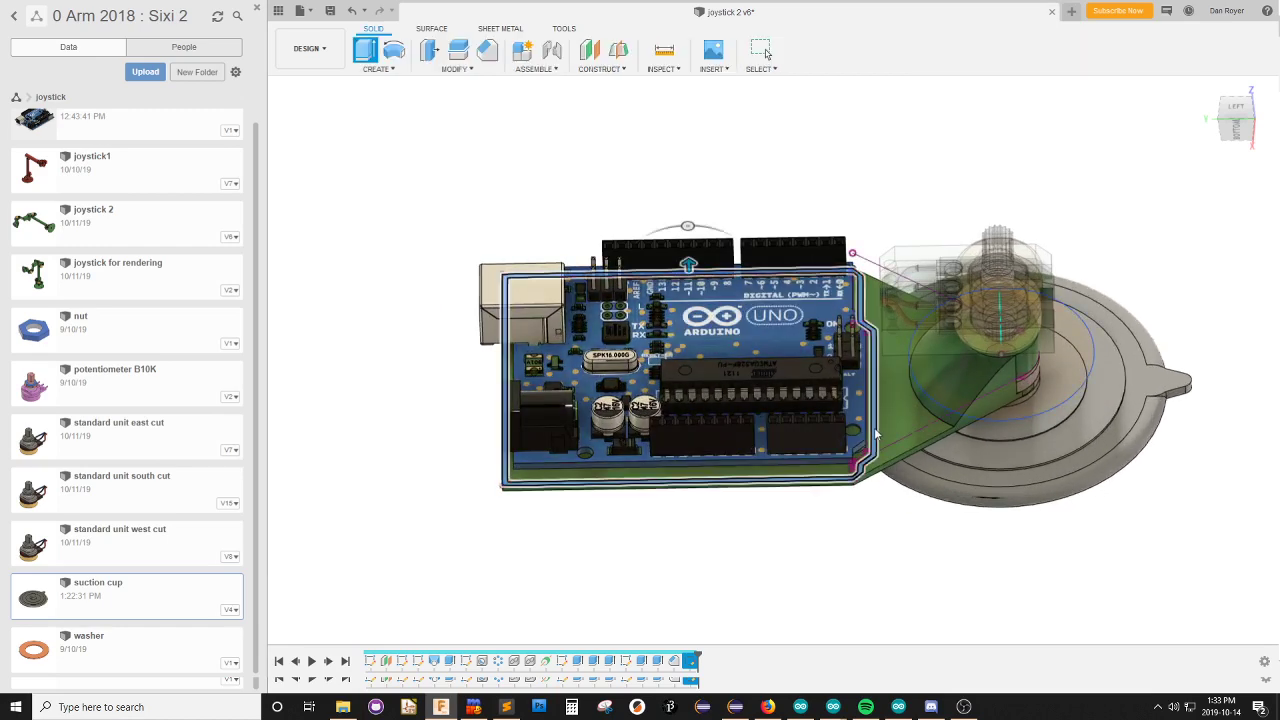
{"action": "left_click_drag", "start_coordinate": [688, 263], "coordinate": [687, 228]}
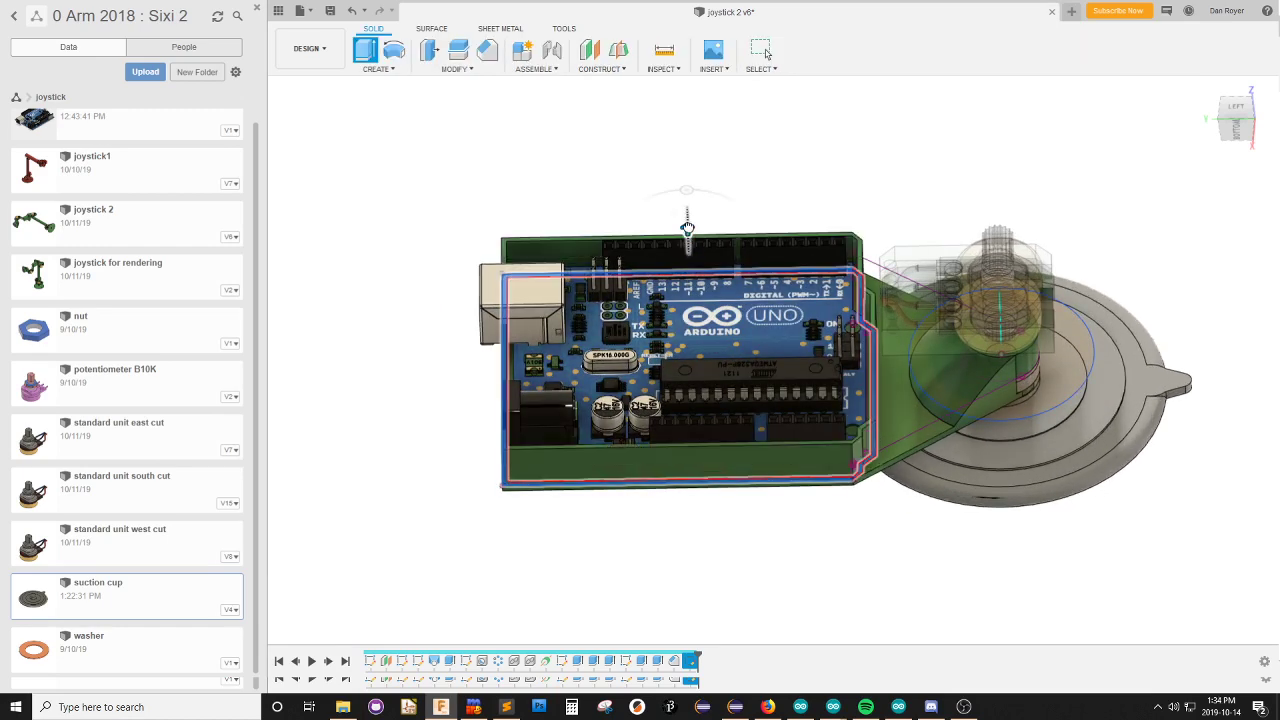
{"action": "middle_click_drag", "start_coordinate": [688, 228], "coordinate": [778, 324], "text": "shift"}
{"action": "left_click", "coordinate": [1258, 349]}
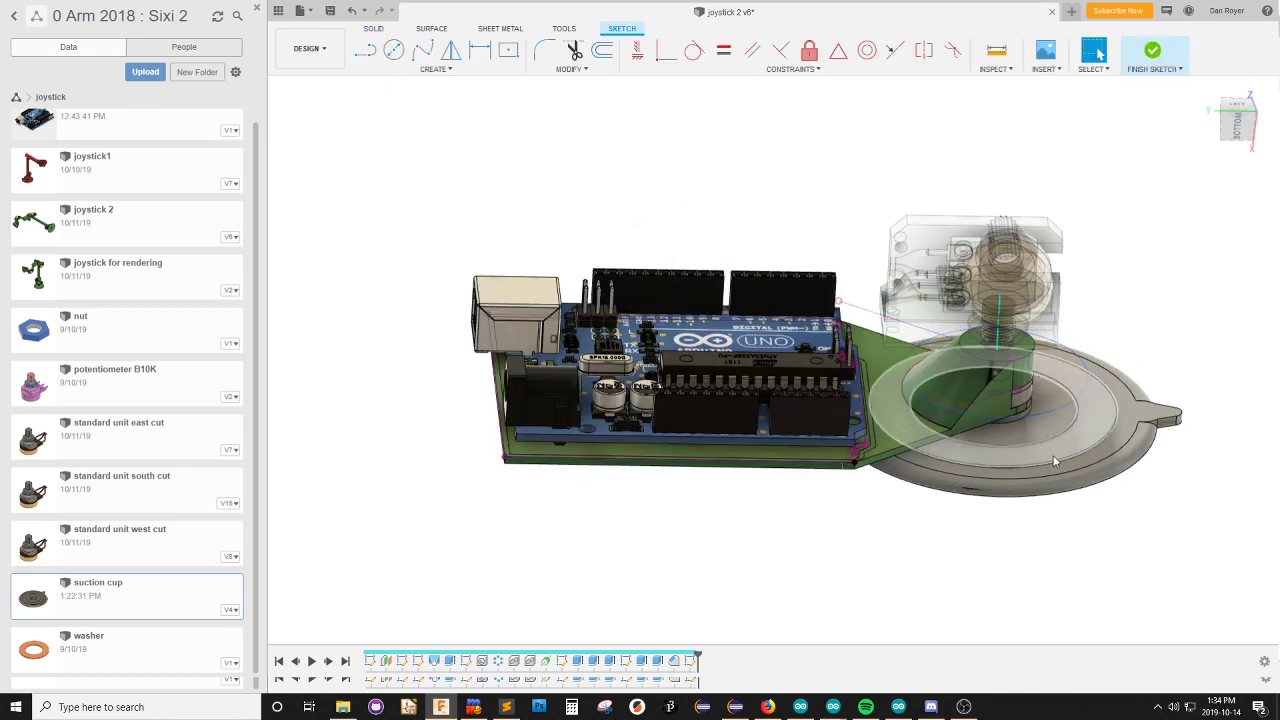
{"action": "left_click", "coordinate": [1243, 445]}
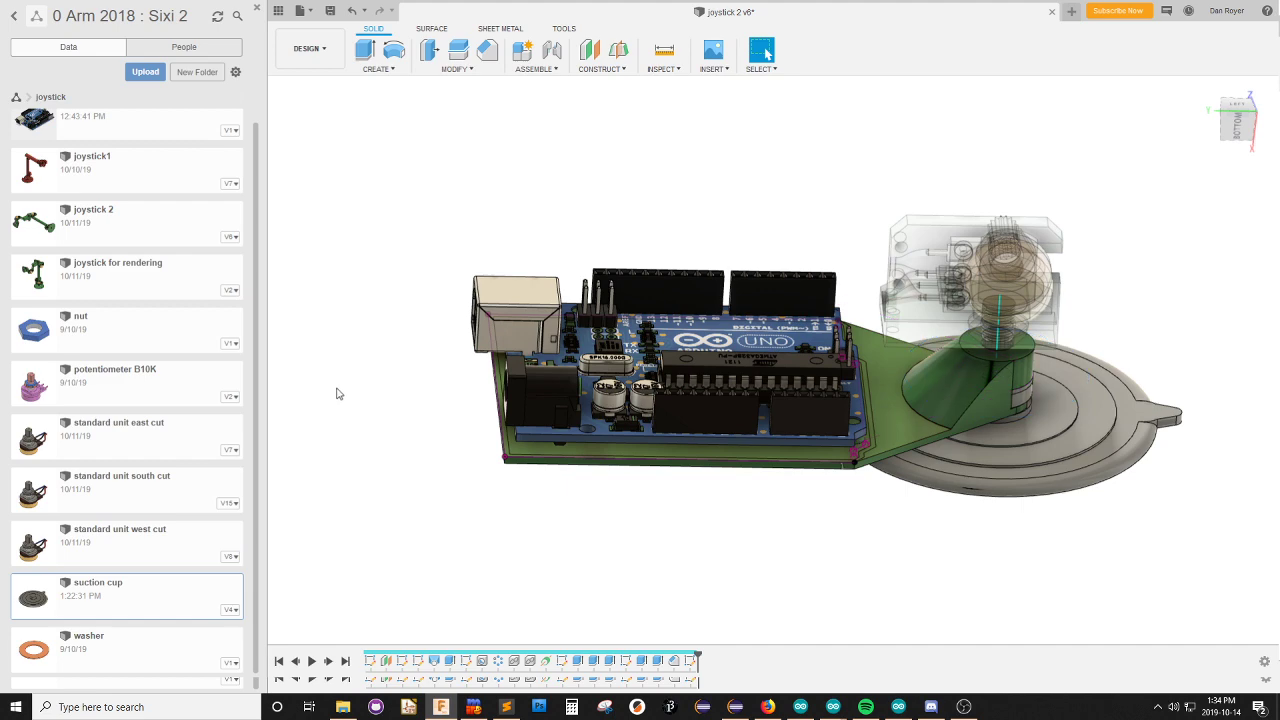
Edit the extrusion of the three mounting pegs so that they rise above the Arduino board's holes.
{"action": "middle_click_drag", "start_coordinate": [660, 545], "coordinate": [753, 598], "text": "shift"}
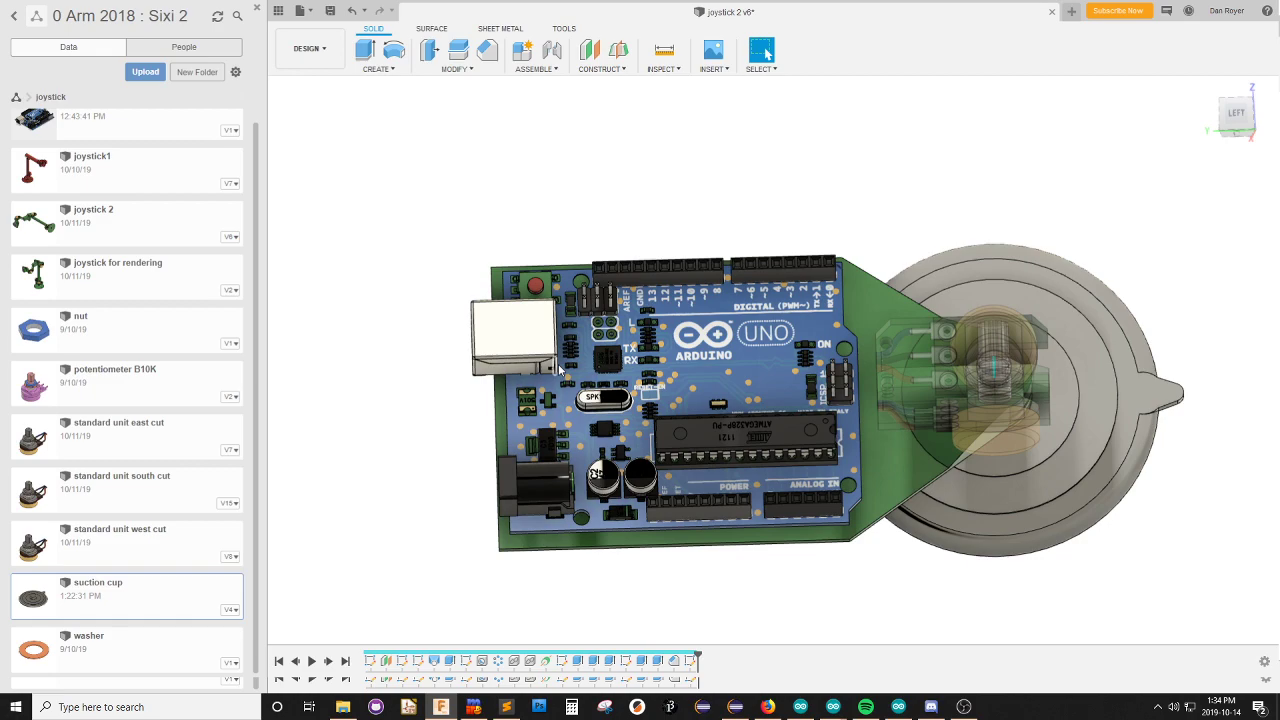
{"action": "scroll", "coordinate": [870, 482], "scroll_direction": "up", "scroll_amount": 3}
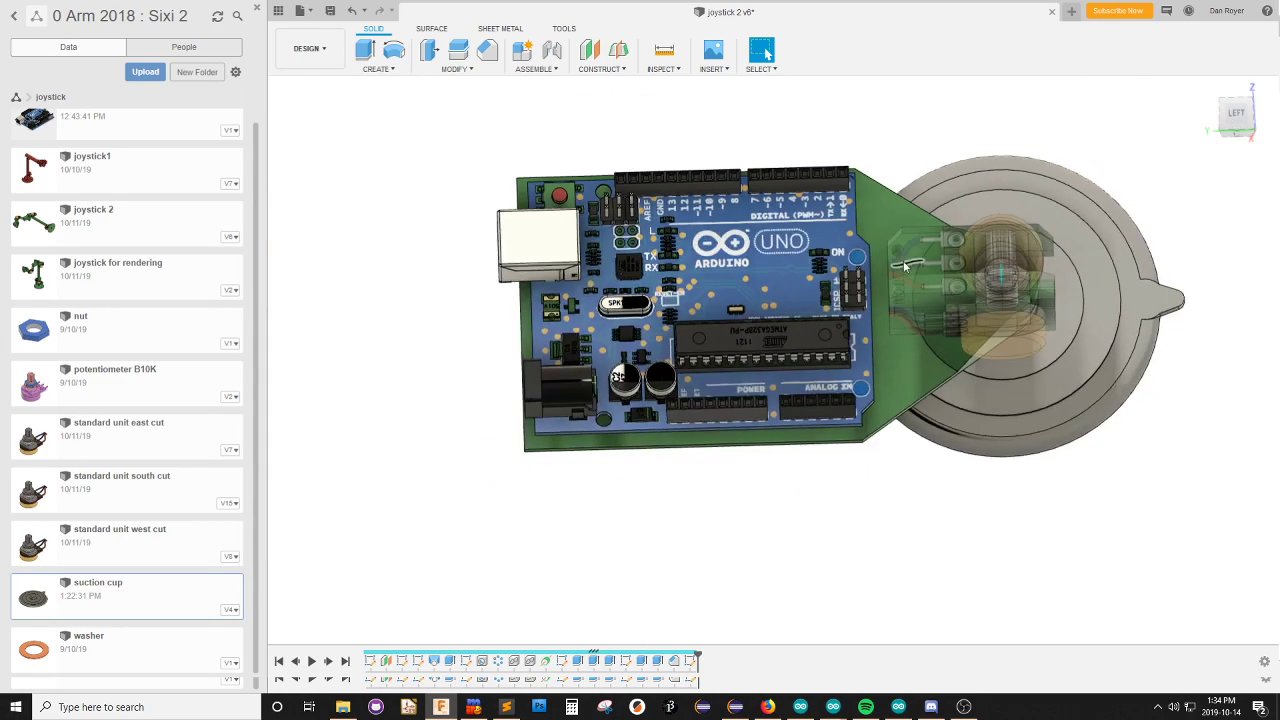
{"action": "scroll", "coordinate": [838, 282], "scroll_direction": "down", "scroll_amount": 5}
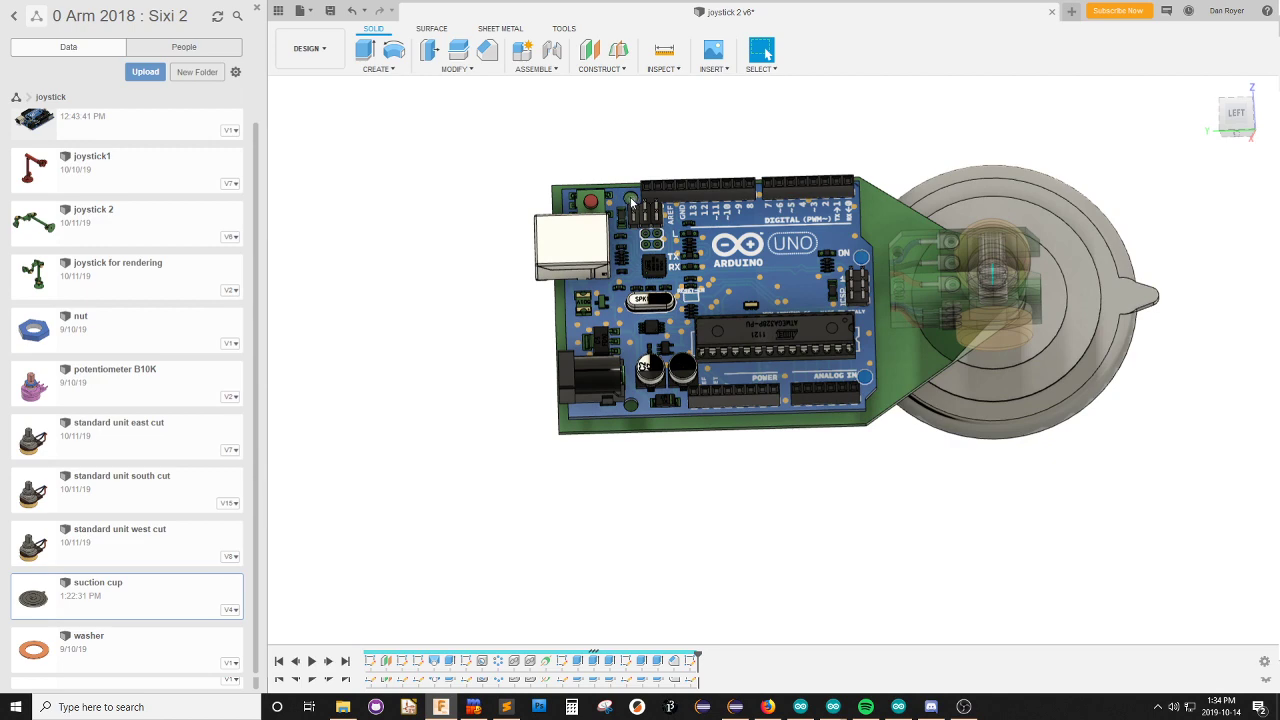
{"action": "scroll", "coordinate": [631, 200], "scroll_direction": "up", "scroll_amount": 3}
{"action": "scroll", "coordinate": [605, 95], "scroll_direction": "down", "scroll_amount": 3}
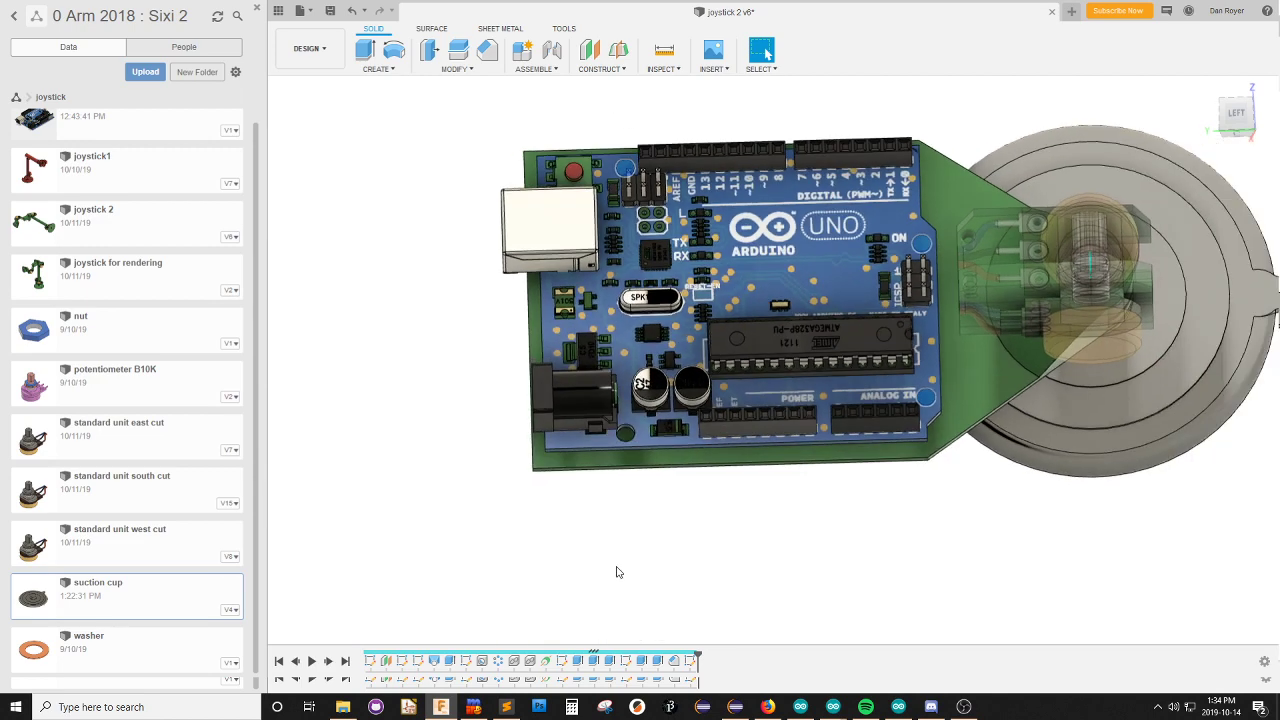
{"action": "left_click", "coordinate": [594, 661]}
{"action": "mouse_move", "coordinate": [626, 528]}
{"action": "middle_mouse_down", "text": "shift"}
{"action": "mouse_move", "coordinate": [723, 209]}
{"action": "mouse_move", "coordinate": [869, 315]}
{"action": "middle_mouse_up", "text": "shift"}
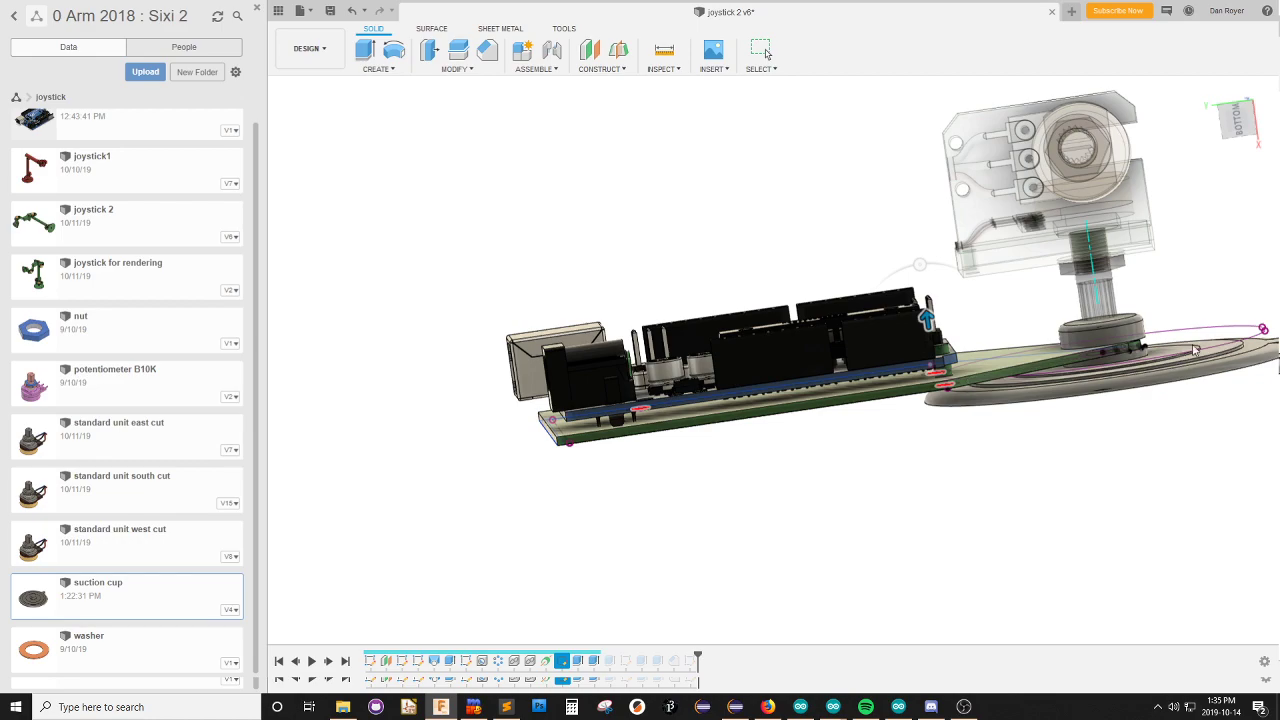
{"action": "key", "text": "Return"}
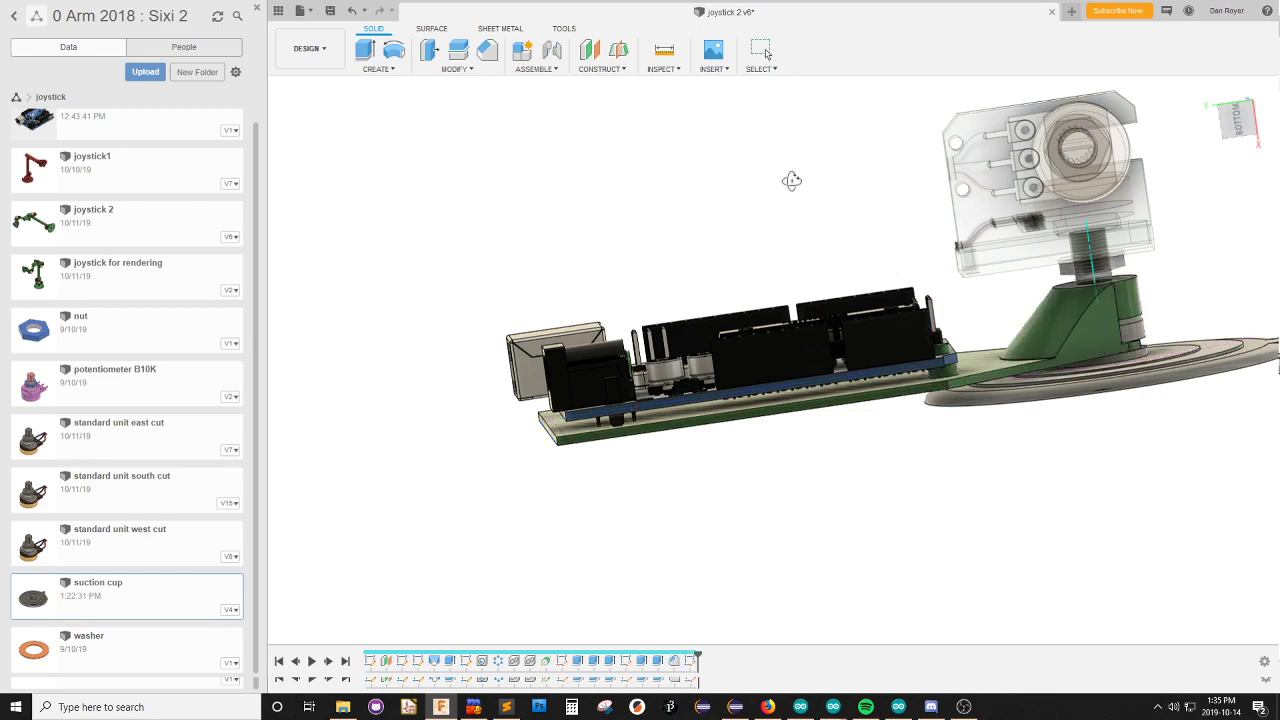
{"action": "middle_click_drag", "start_coordinate": [791, 180], "coordinate": [692, 306], "text": "shift"}
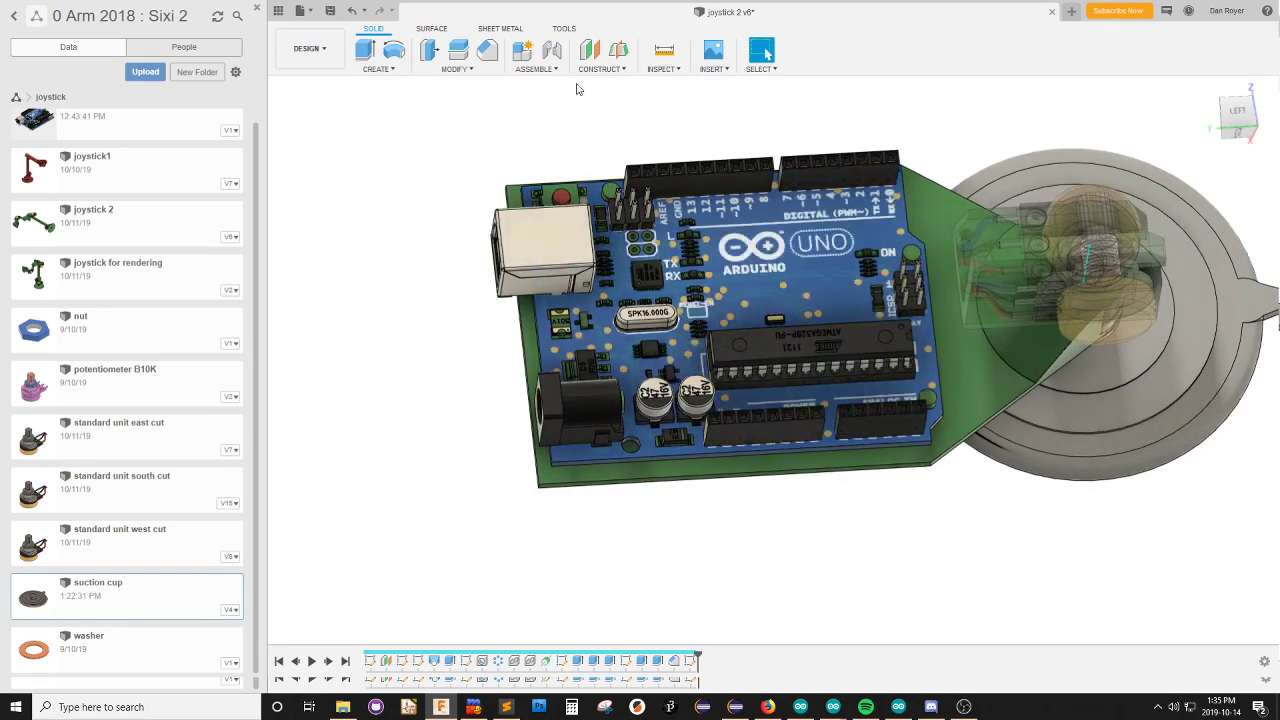
{"action": "scroll", "coordinate": [574, 88], "scroll_direction": "up", "scroll_amount": 3}
{"action": "scroll", "coordinate": [628, 268], "scroll_direction": "down", "scroll_amount": 4}
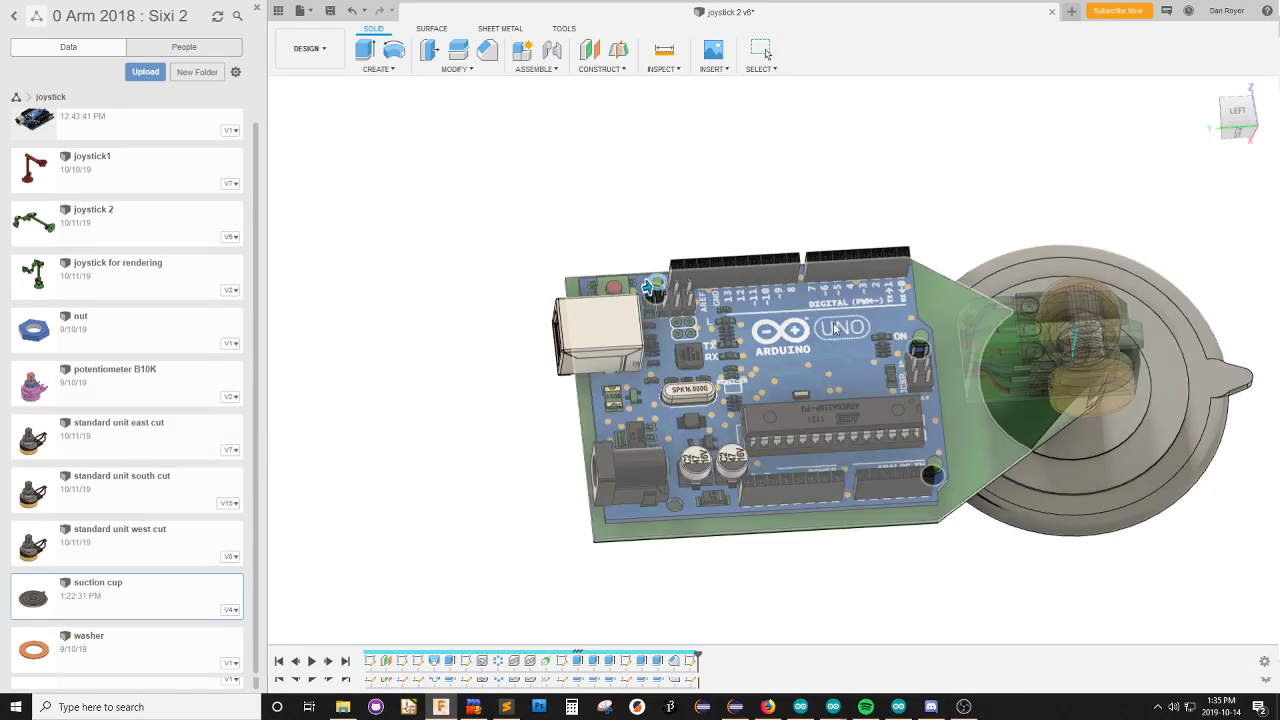
{"action": "left_click", "coordinate": [924, 334]}
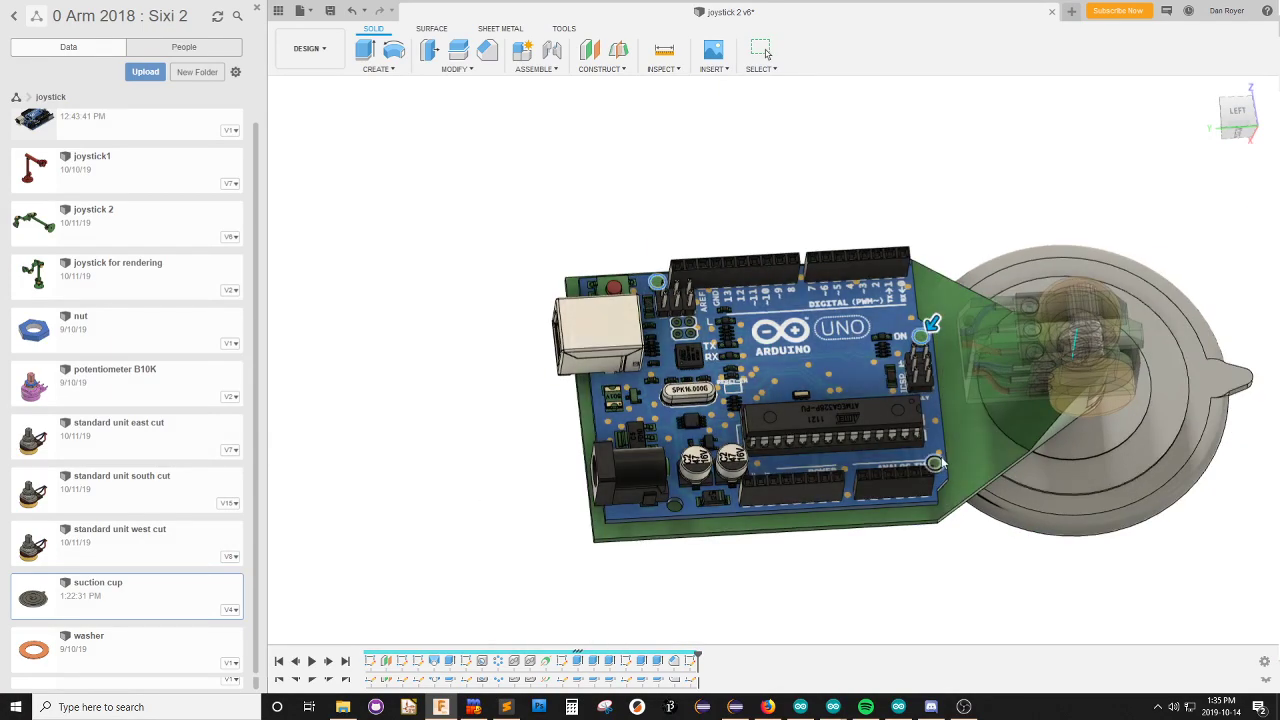
{"action": "left_click", "coordinate": [935, 463]}
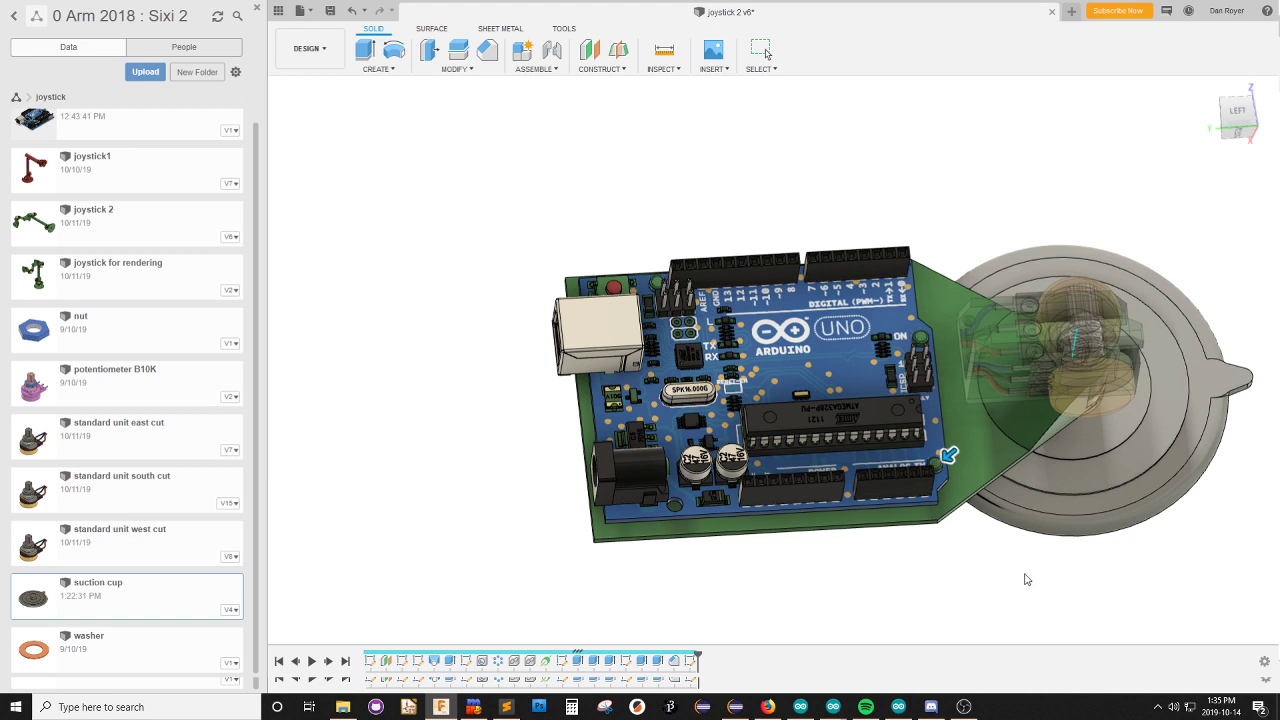
{"action": "key", "text": "q"}
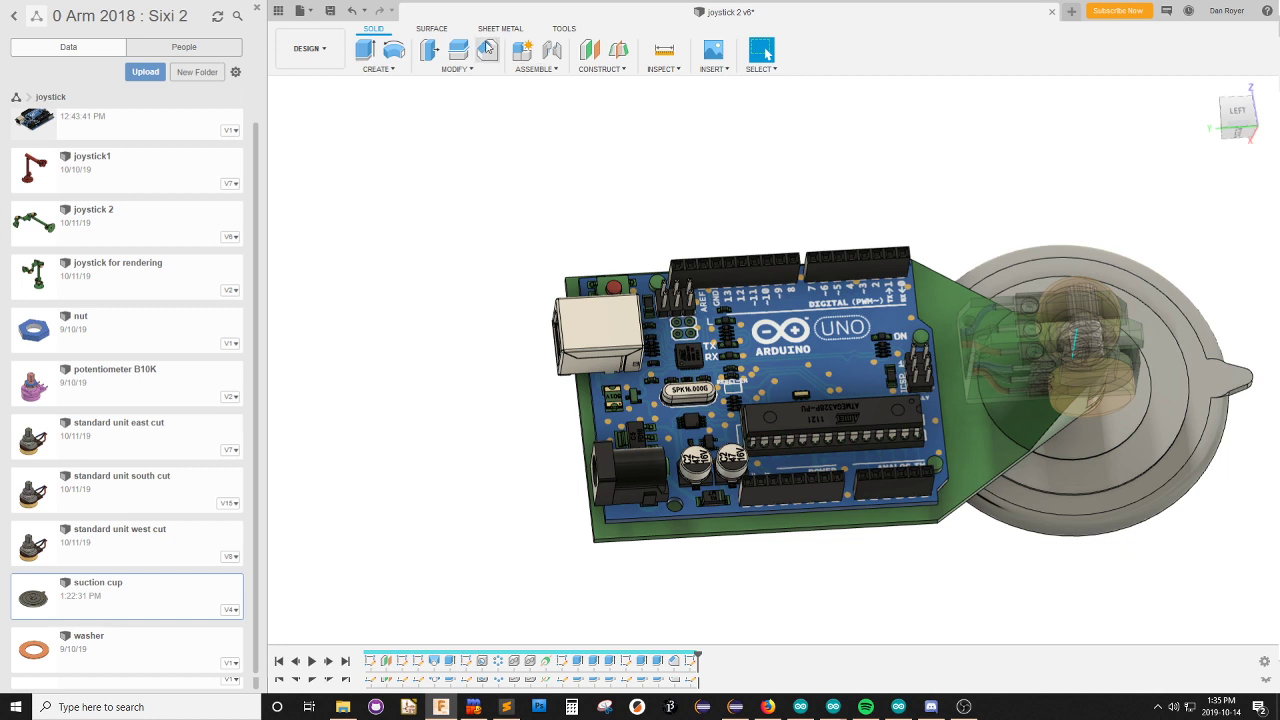
Chamfer the top edges of the three mounting pegs that pass through the Arduino board.
{"action": "left_click", "coordinate": [655, 285]}
{"action": "left_click", "coordinate": [920, 338]}
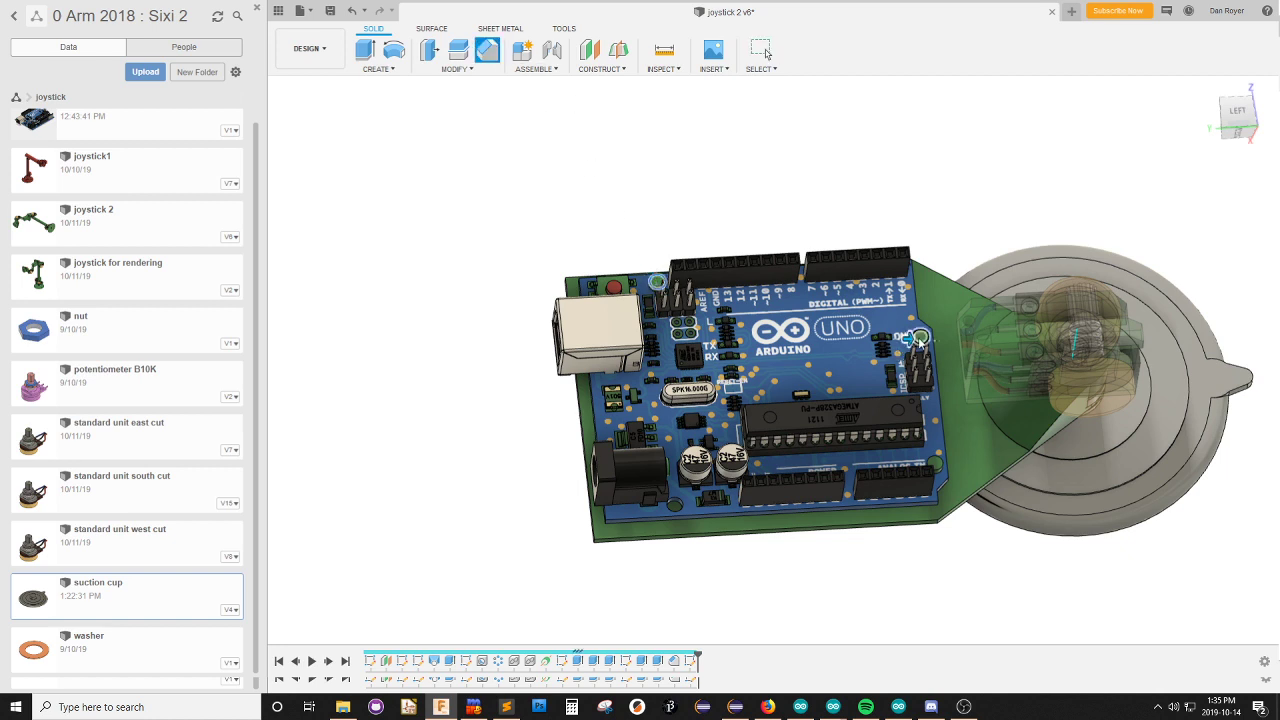
{"action": "left_click", "coordinate": [936, 460]}
{"action": "left_click", "coordinate": [935, 461]}
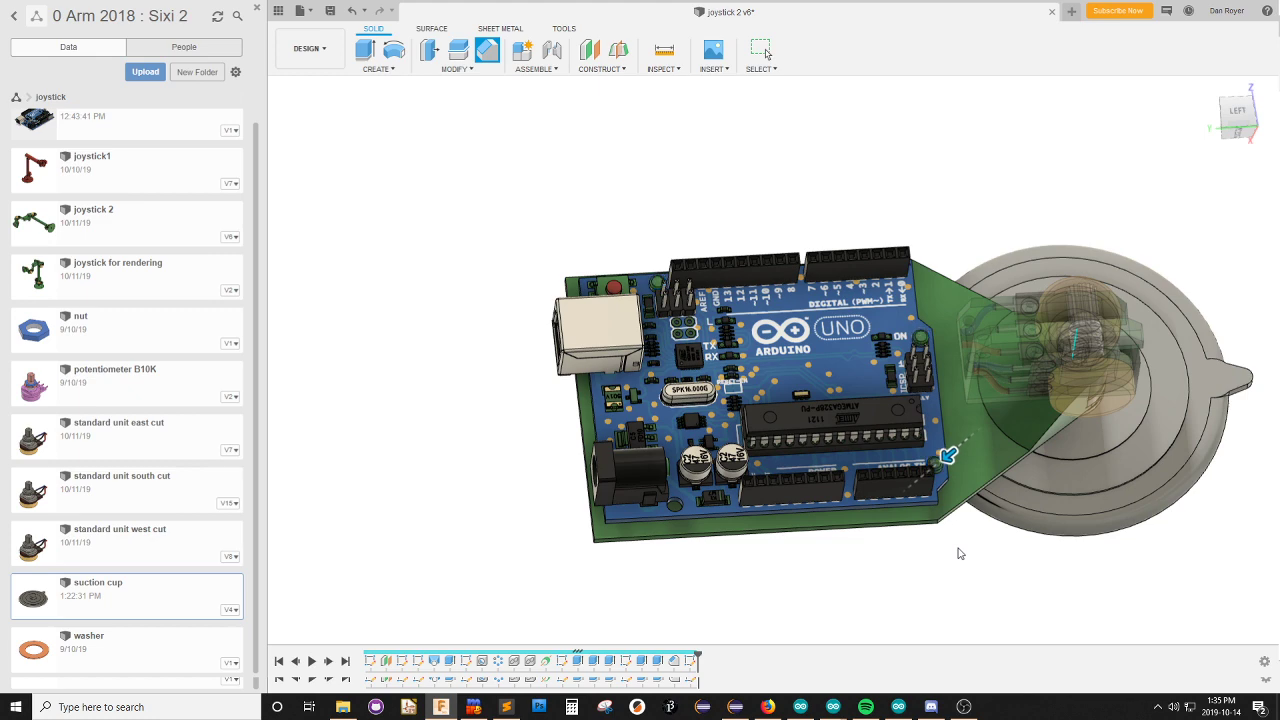
{"action": "key", "text": "Return"}
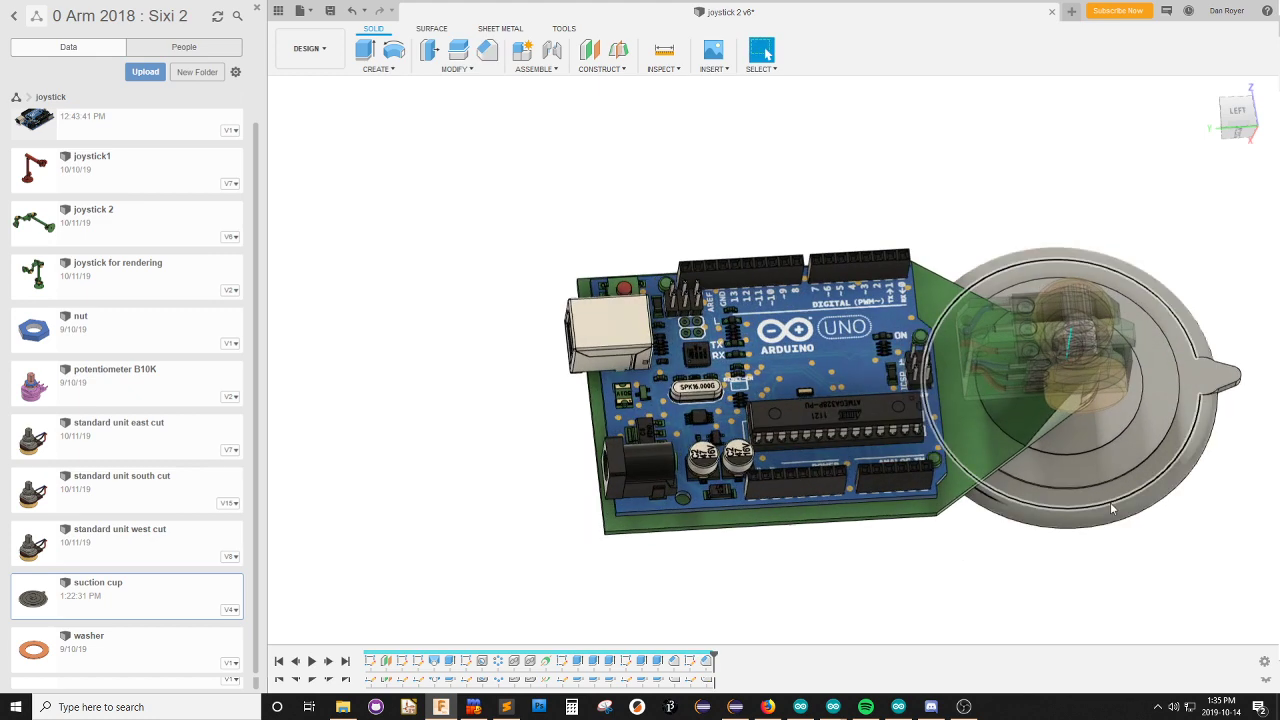
Try to chamfer the top outer edge of the shaft collar on the base plate.
{"action": "middle_click_drag", "start_coordinate": [1110, 508], "coordinate": [1040, 418], "text": "shift"}
{"action": "scroll", "coordinate": [1000, 427], "scroll_direction": "up", "scroll_amount": 5}
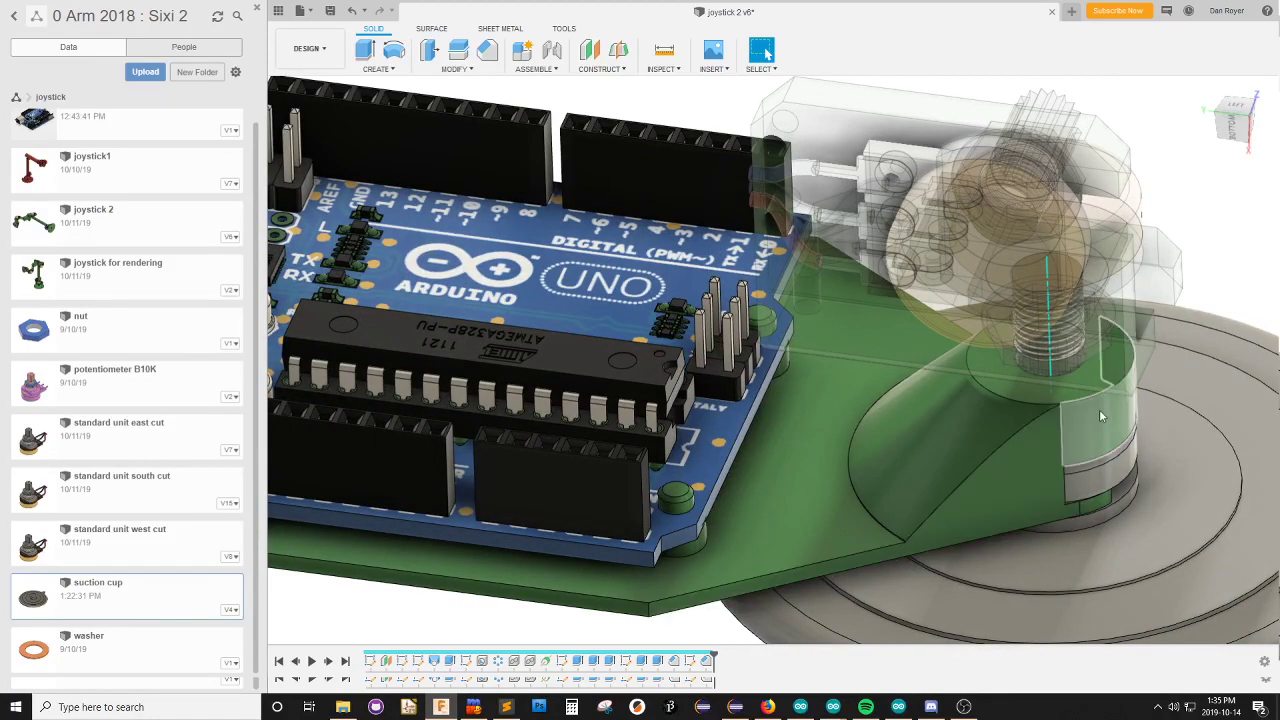
{"action": "scroll", "coordinate": [1101, 412], "scroll_direction": "down", "scroll_amount": 4}
{"action": "scroll", "coordinate": [1040, 445], "scroll_direction": "up", "scroll_amount": 2}
{"action": "middle_click_drag", "start_coordinate": [1020, 425], "coordinate": [1037, 405], "text": "shift"}
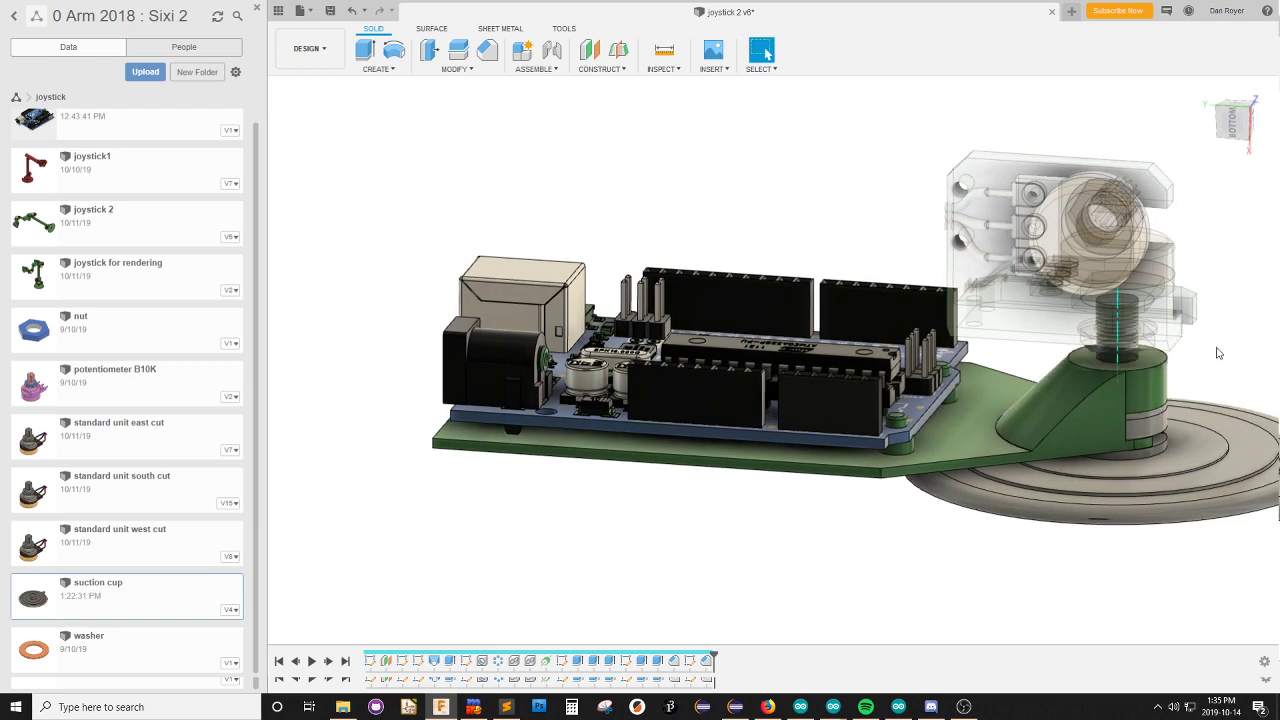
{"action": "left_click", "coordinate": [487, 50]}
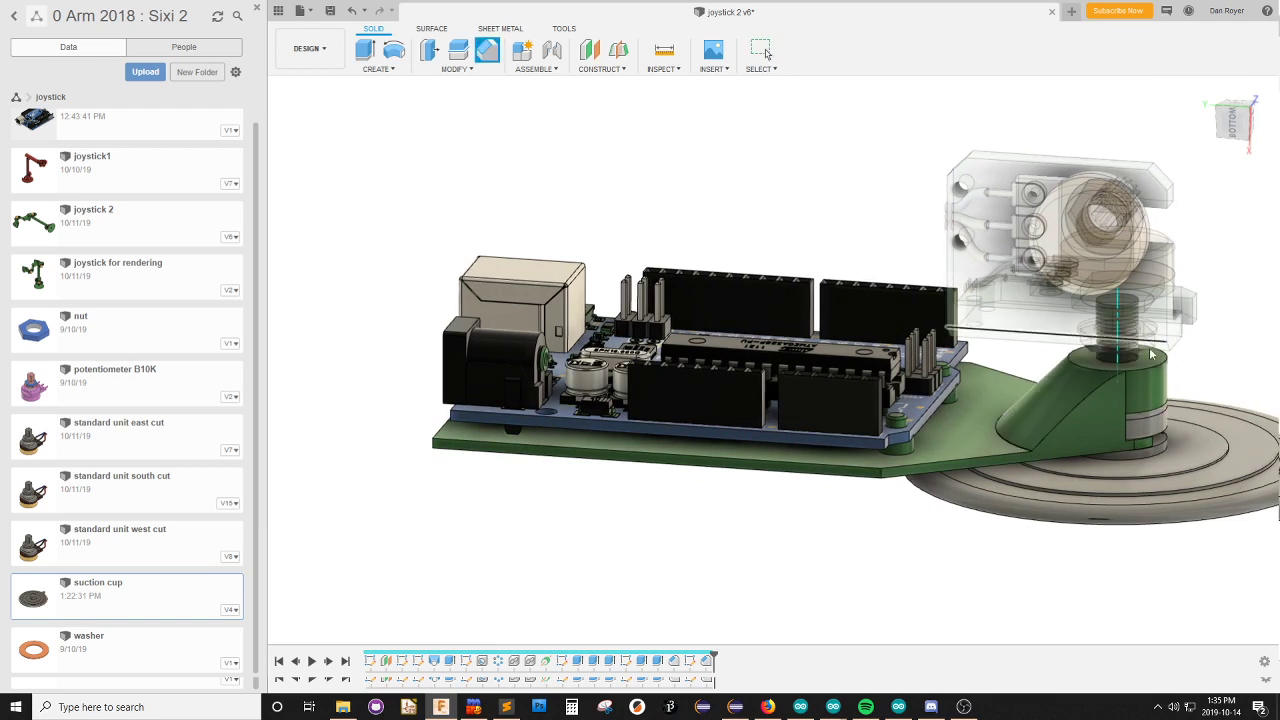
{"action": "left_click", "coordinate": [1088, 376]}
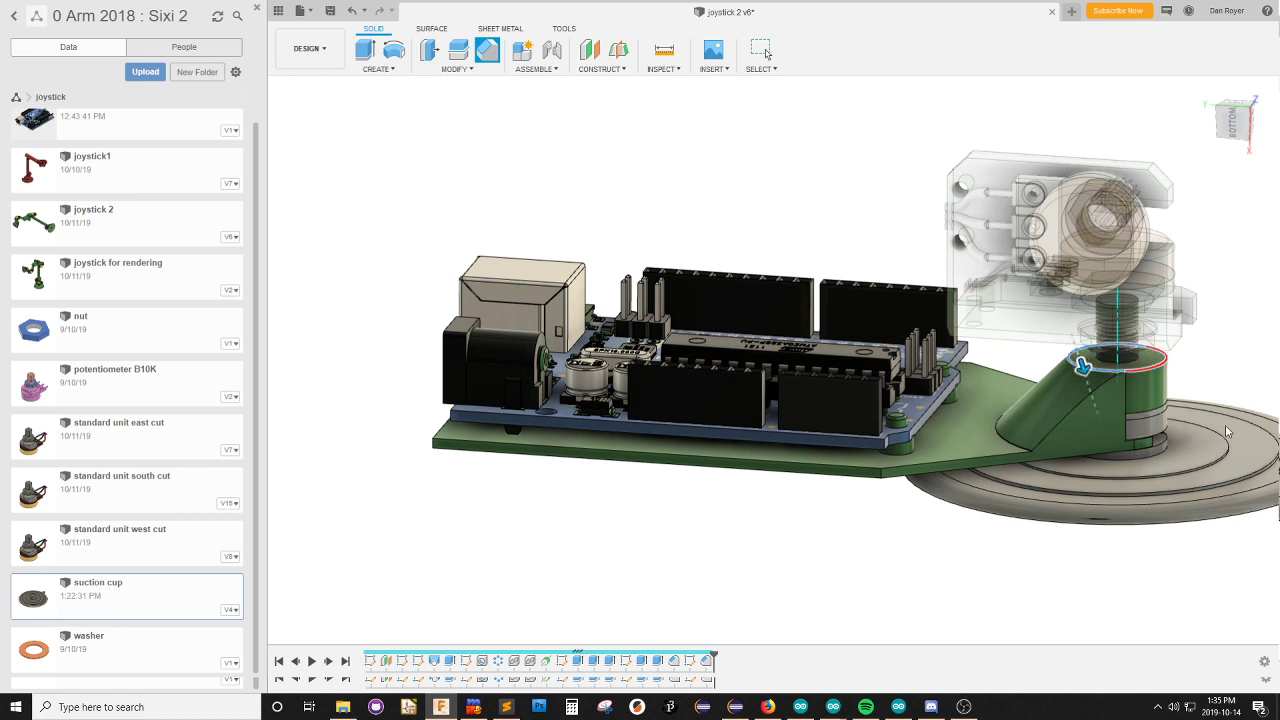
{"action": "left_click", "coordinate": [762, 52]}
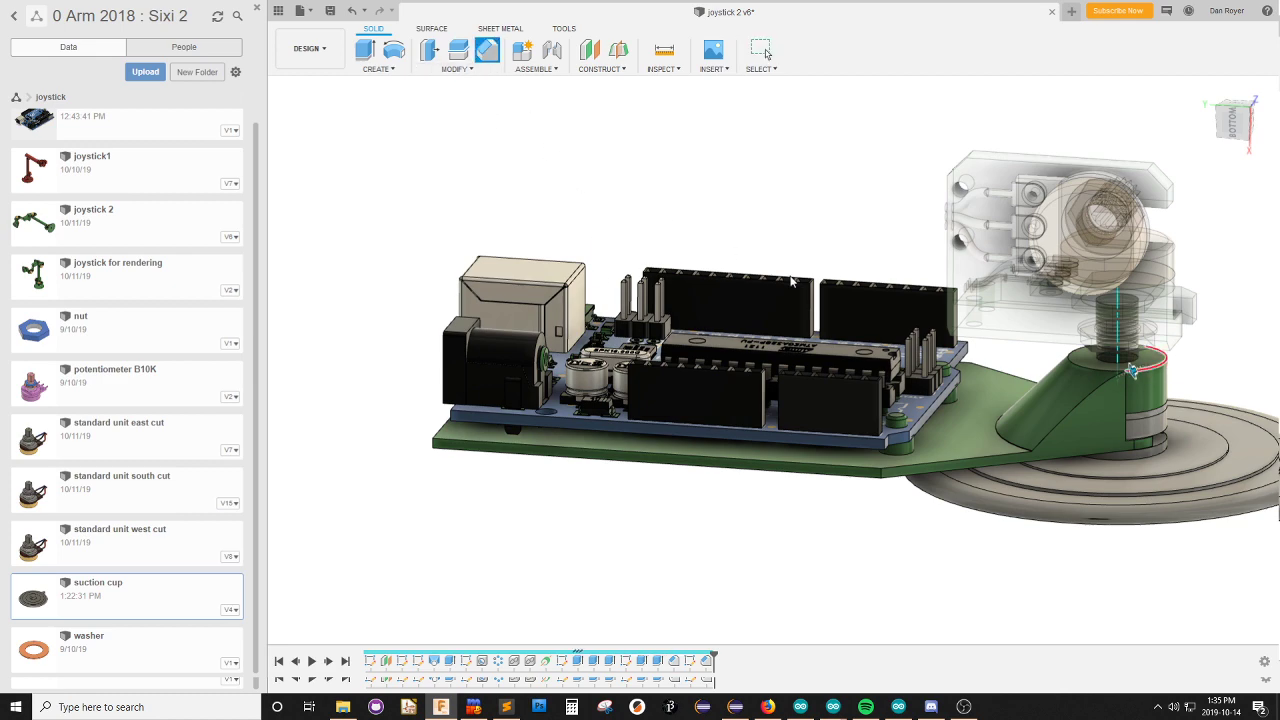
Export the Arduino base plate body as a mesh for 3D printing and switch to PrusaSlicer.
{"action": "scroll", "coordinate": [965, 365], "scroll_direction": "down", "scroll_amount": 5}
{"action": "scroll", "coordinate": [891, 494], "scroll_direction": "up", "scroll_amount": 3}
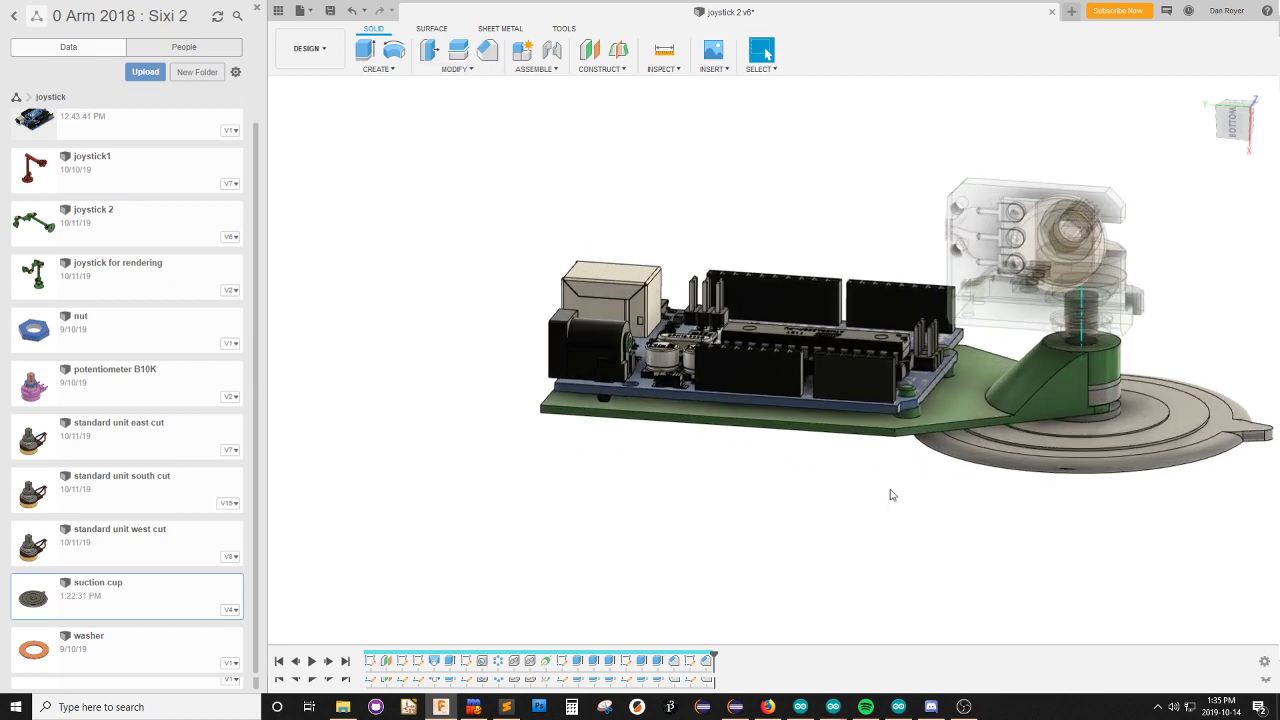
{"action": "left_click", "coordinate": [389, 266]}
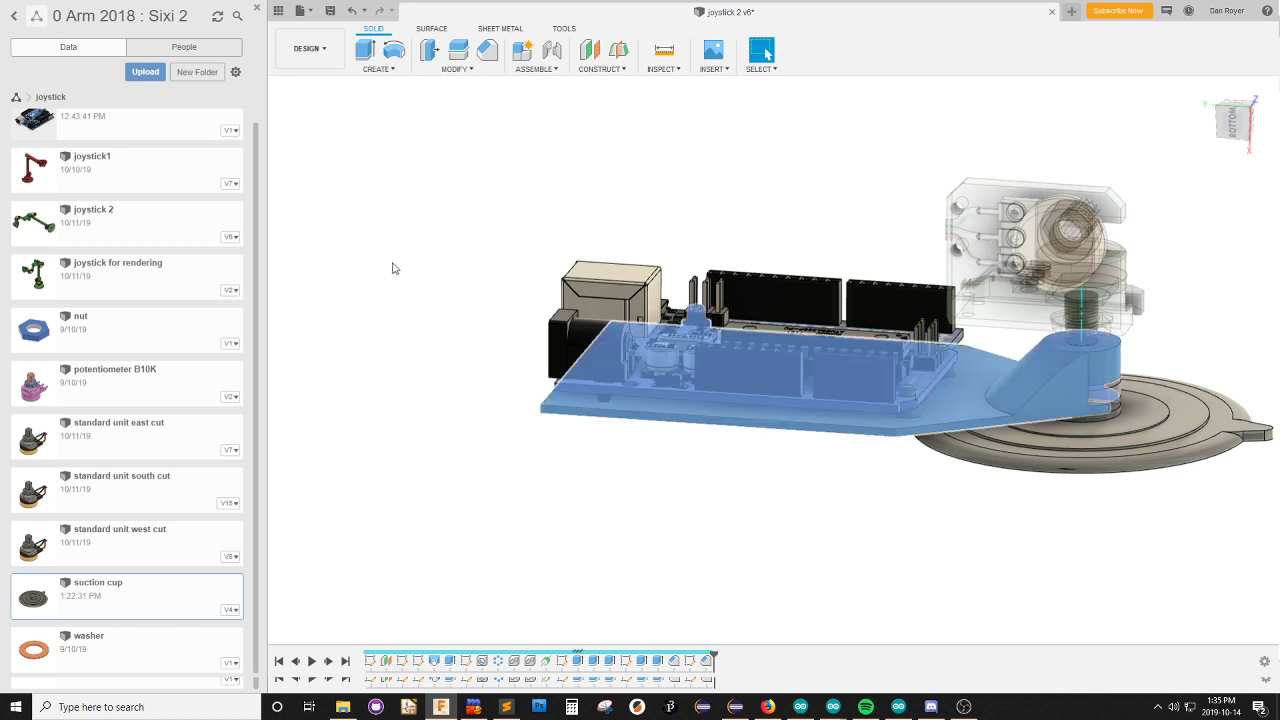
{"action": "left_click", "coordinate": [437, 405]}
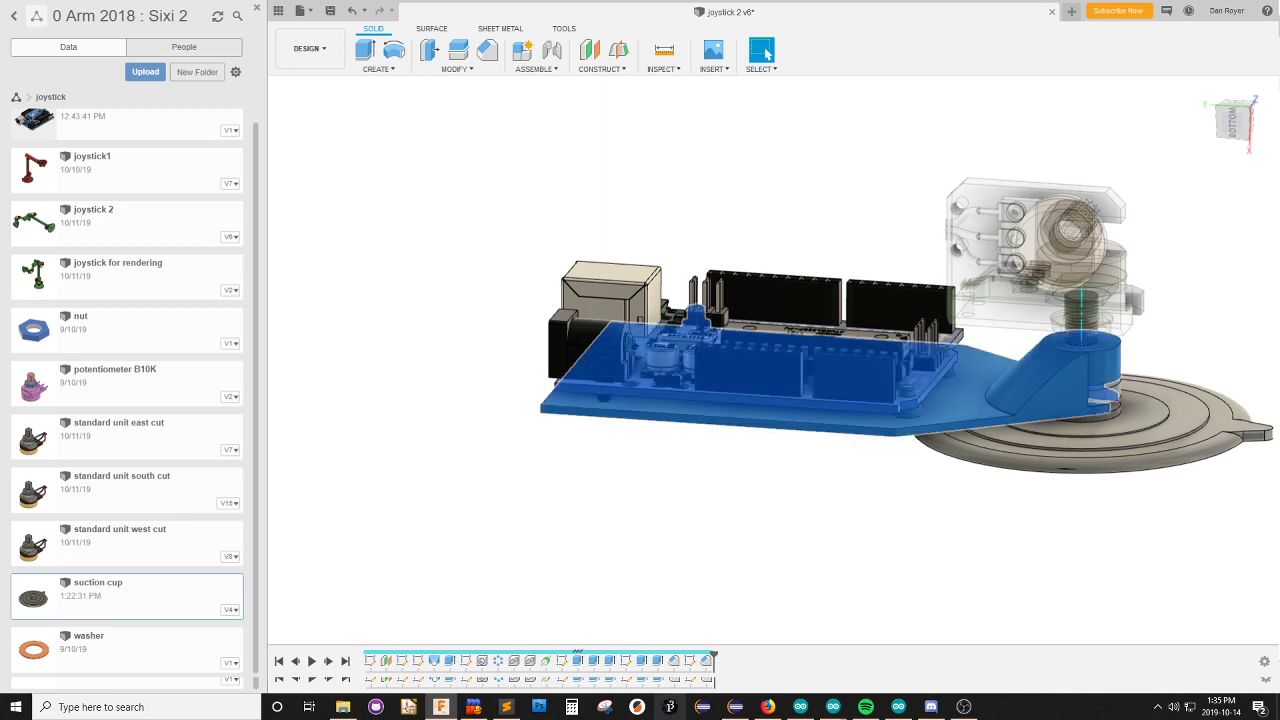
{"action": "left_click", "coordinate": [638, 705]}
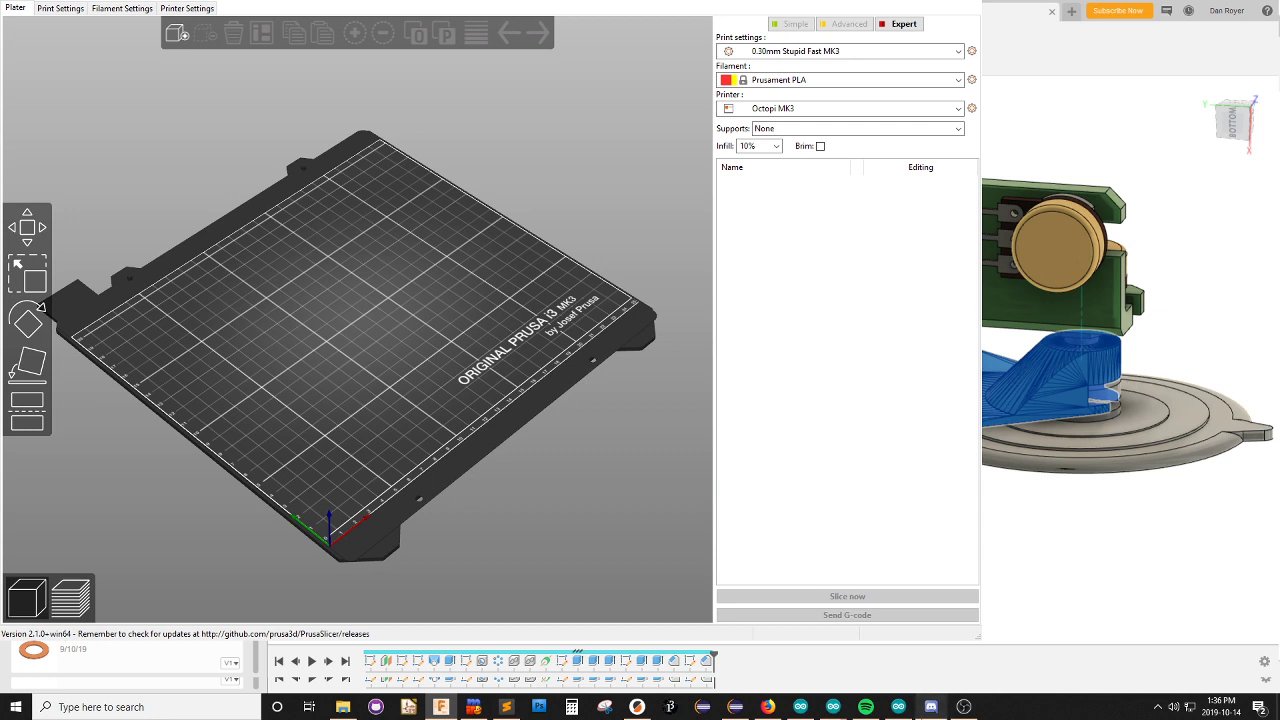
{"action": "left_click", "coordinate": [637, 707]}
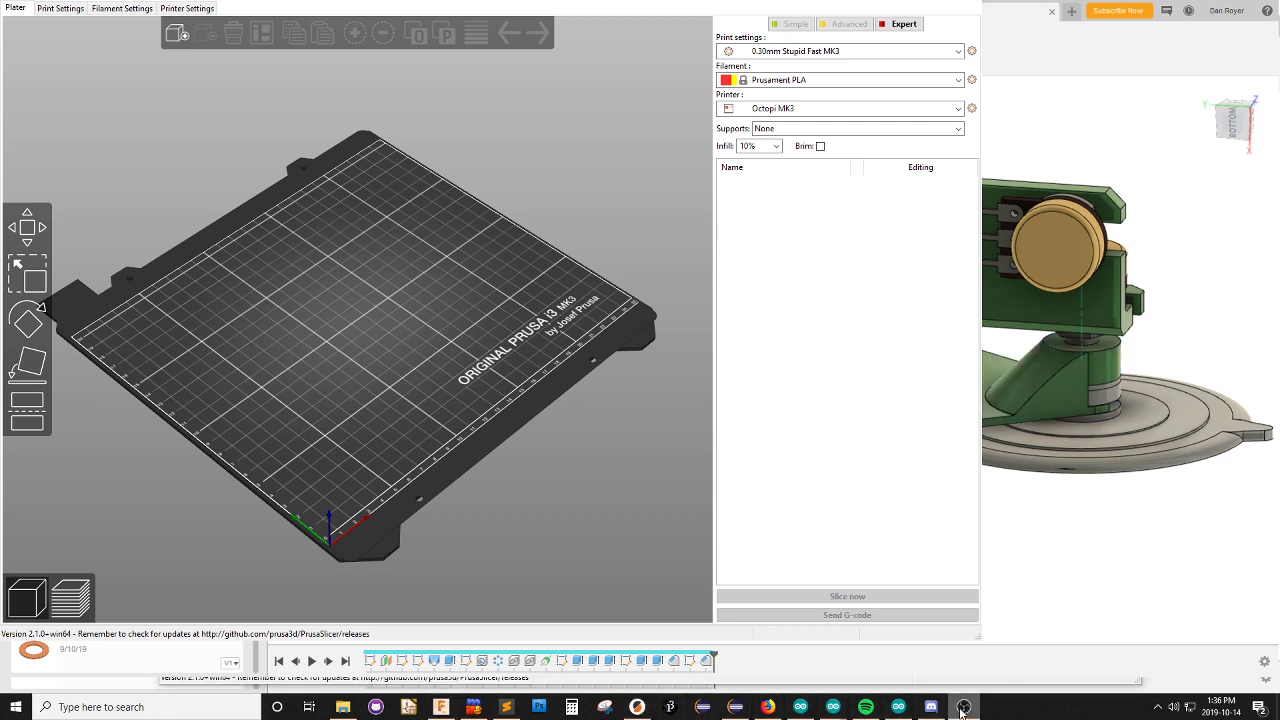